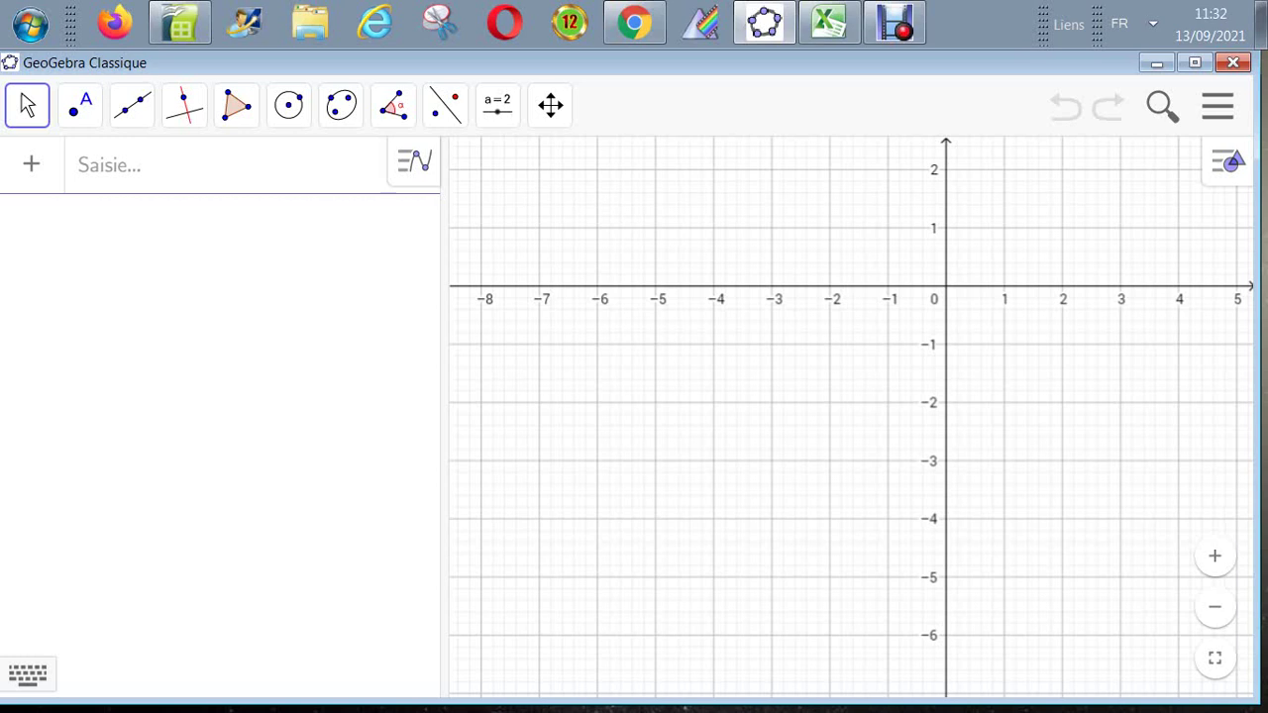
Step: Narrow the algebra view to give the graphics view more width
{"action": "left_click_drag", "start_coordinate": [445, 416], "coordinate": [306, 416]}
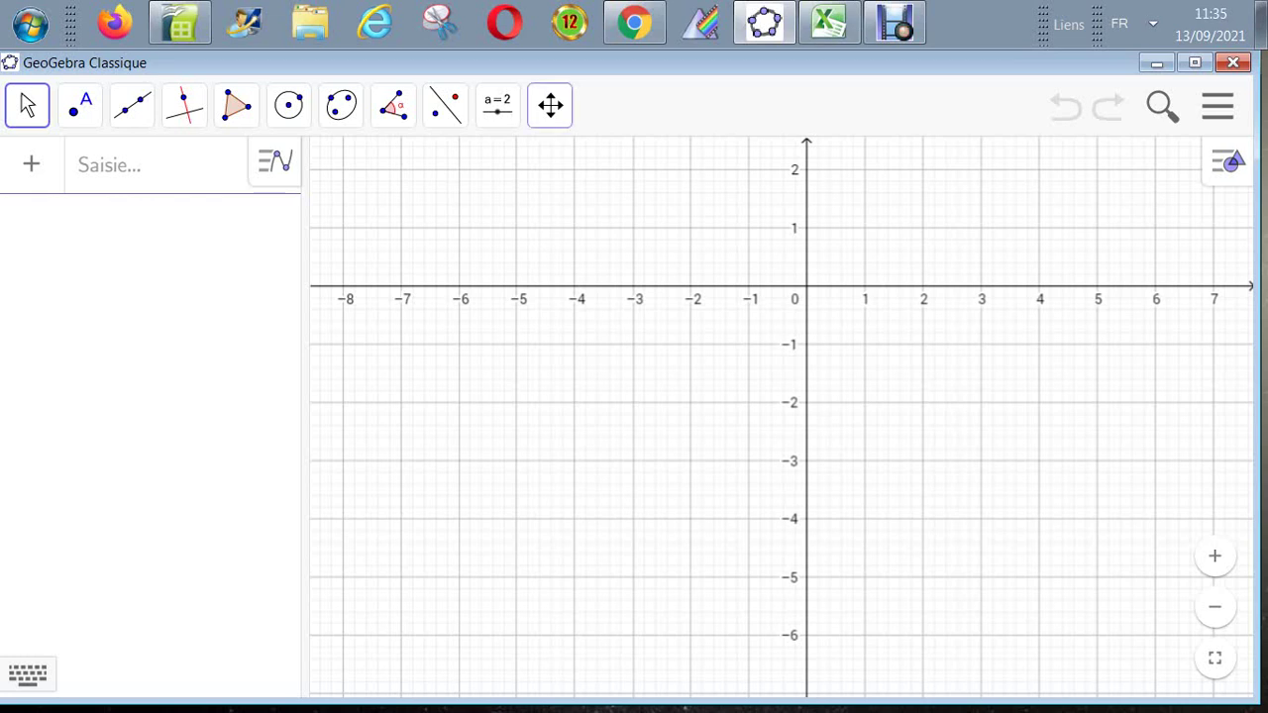
Step: Try the command name "droite" in the algebra input to check its suggestions, and clear the entry
{"action": "left_click", "coordinate": [109, 164]}
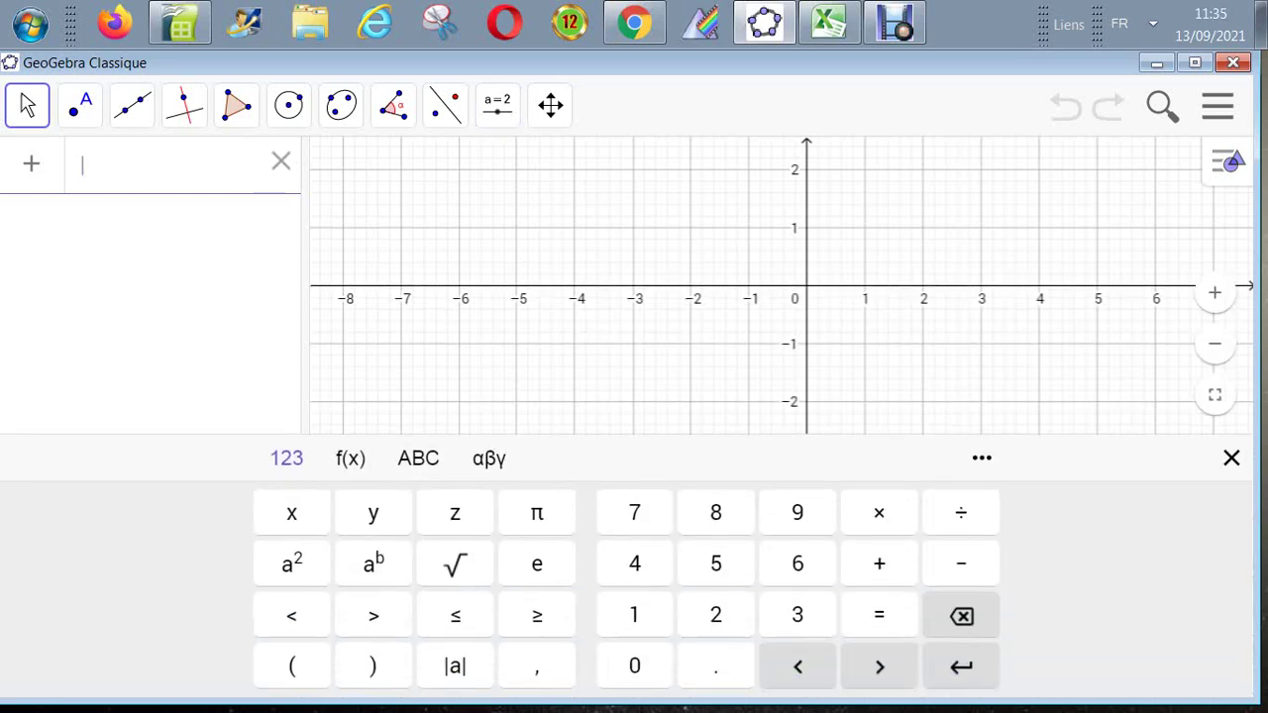
{"action": "type", "text": "droi"}
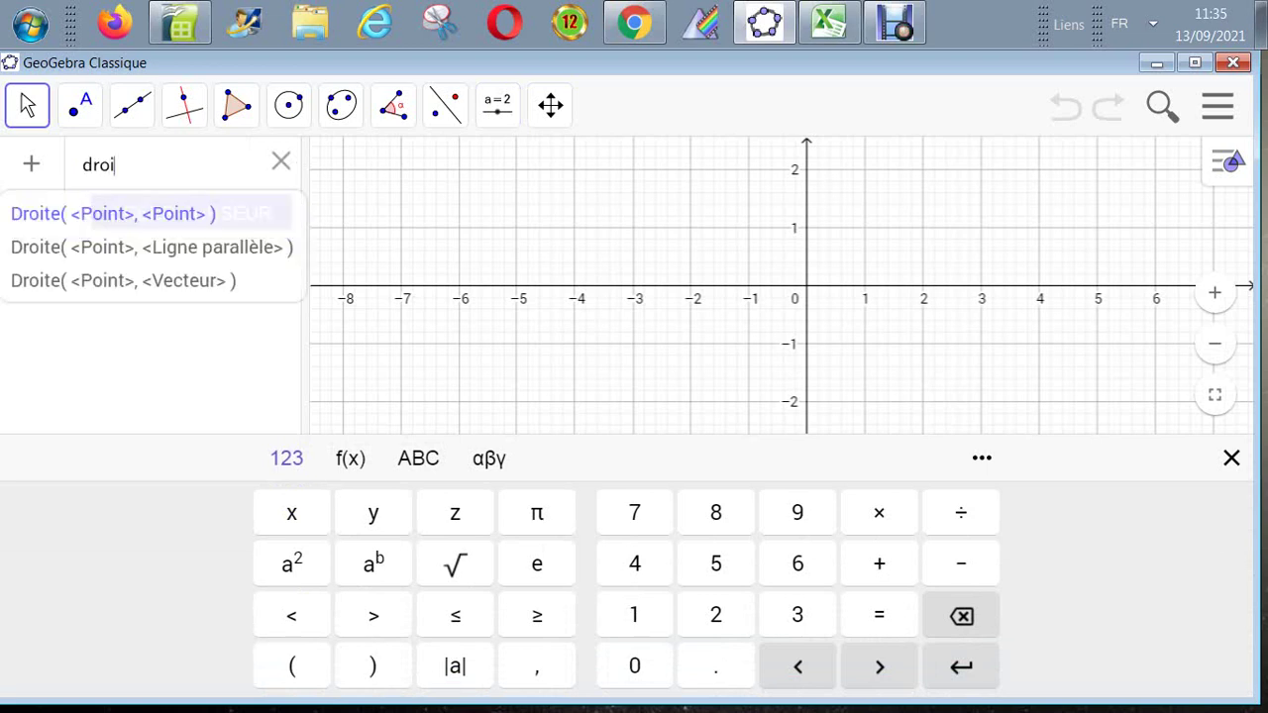
{"action": "type", "text": "te"}
{"action": "key", "text": "BackSpace"}
{"action": "key", "text": "BackSpace"}
{"action": "key", "text": "BackSpace"}
{"action": "key", "text": "BackSpace"}
{"action": "key", "text": "BackSpace"}
{"action": "key", "text": "BackSpace"}
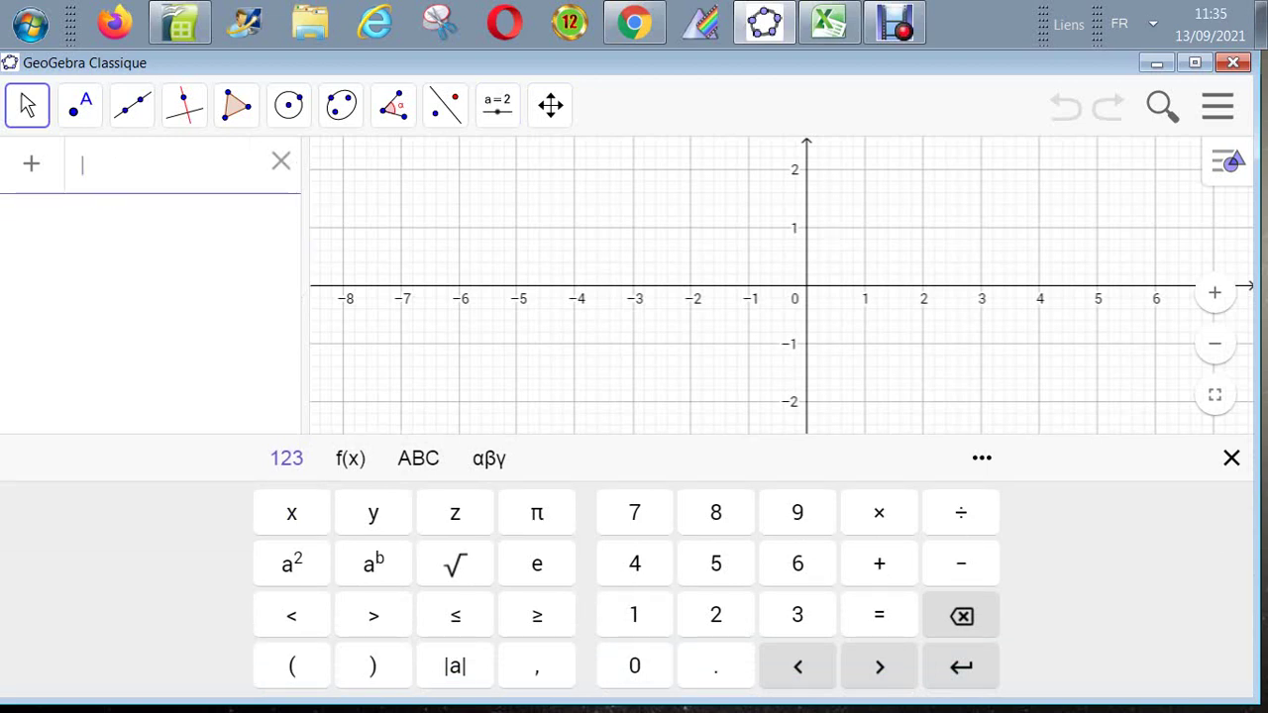
Step: Change the interface language to English (UK)
{"action": "left_click", "coordinate": [1218, 106]}
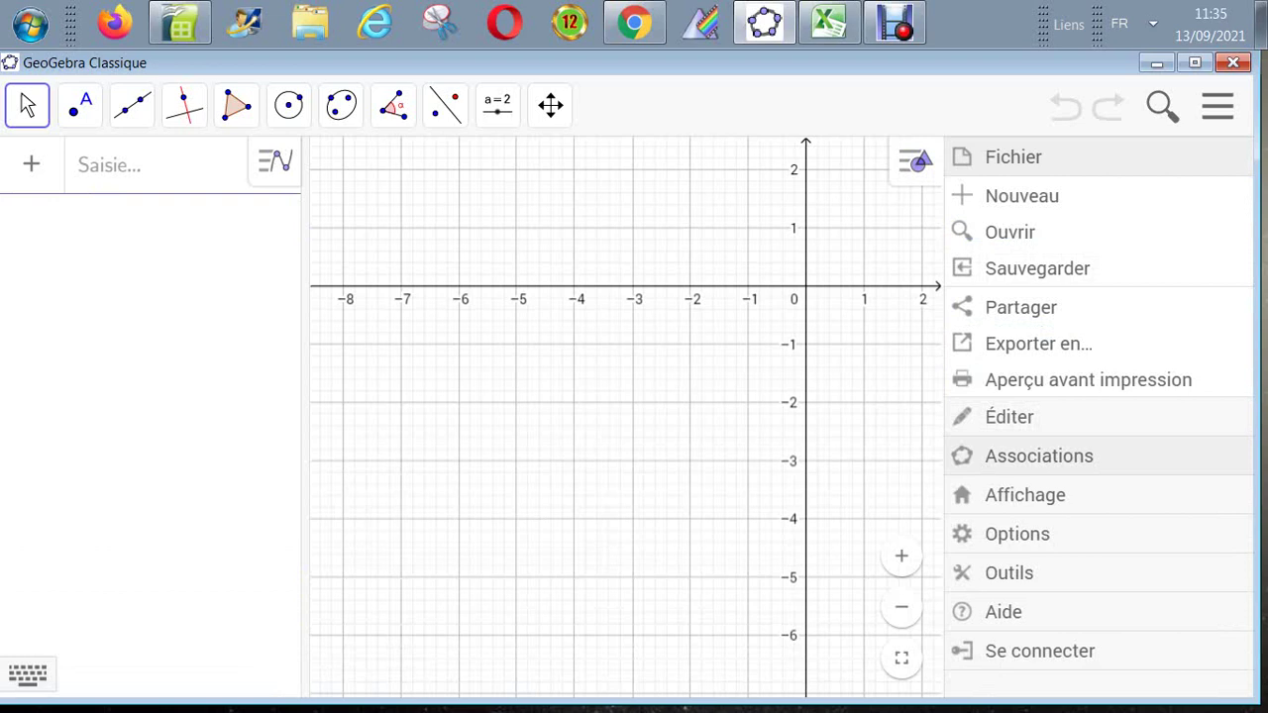
{"action": "left_click", "coordinate": [1017, 533]}
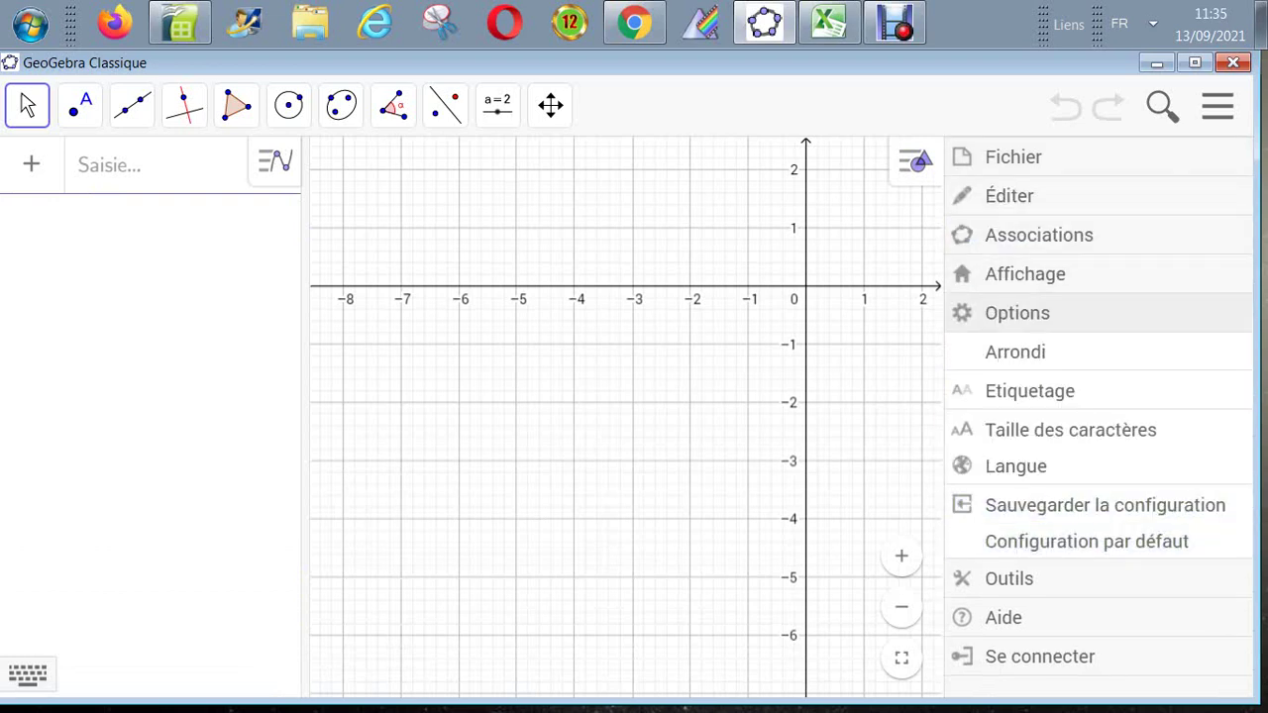
{"action": "left_click", "coordinate": [1015, 465]}
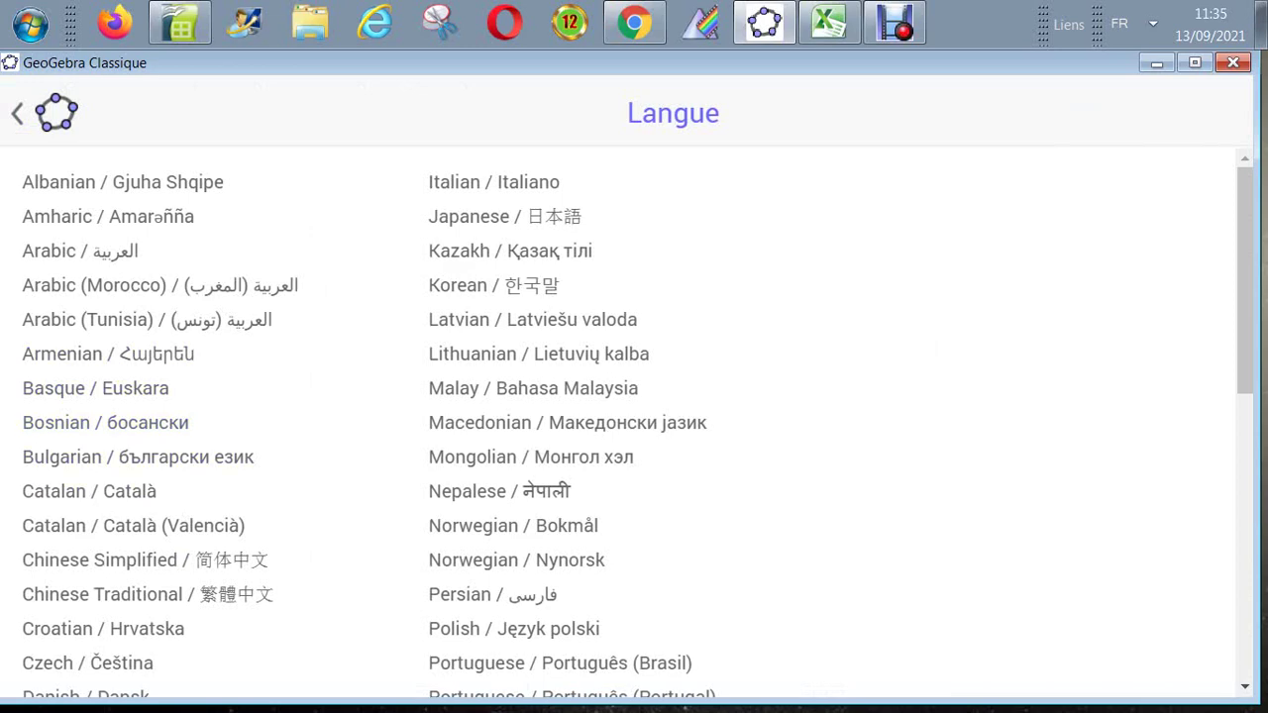
{"action": "scroll", "coordinate": [634, 423], "scroll_direction": "down", "scroll_amount": 2}
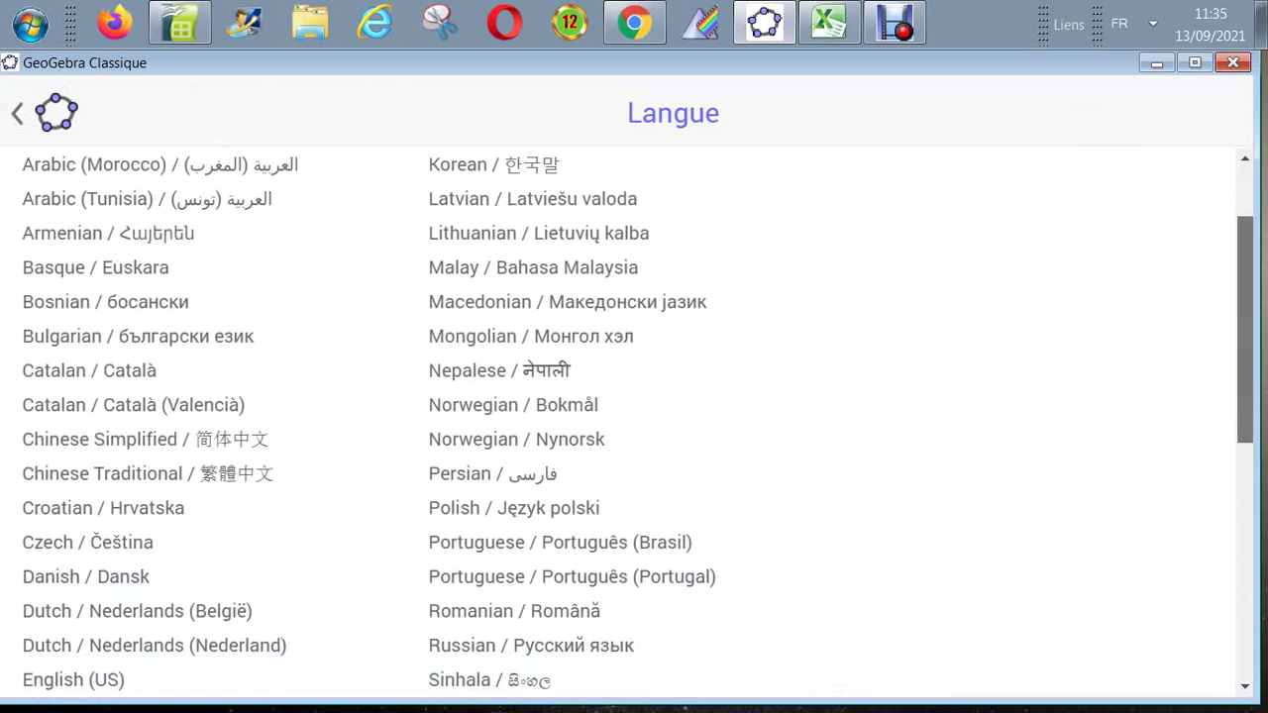
{"action": "scroll", "coordinate": [514, 406], "scroll_direction": "down", "scroll_amount": 2}
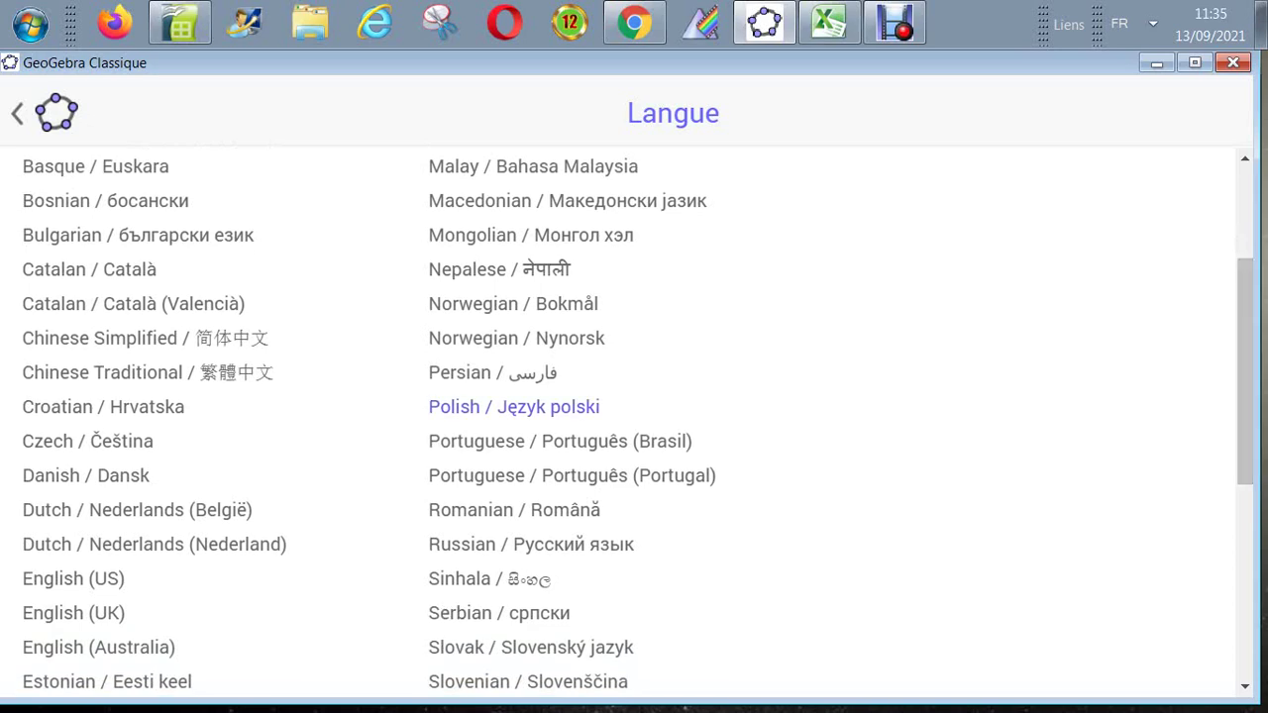
{"action": "left_click", "coordinate": [73, 612]}
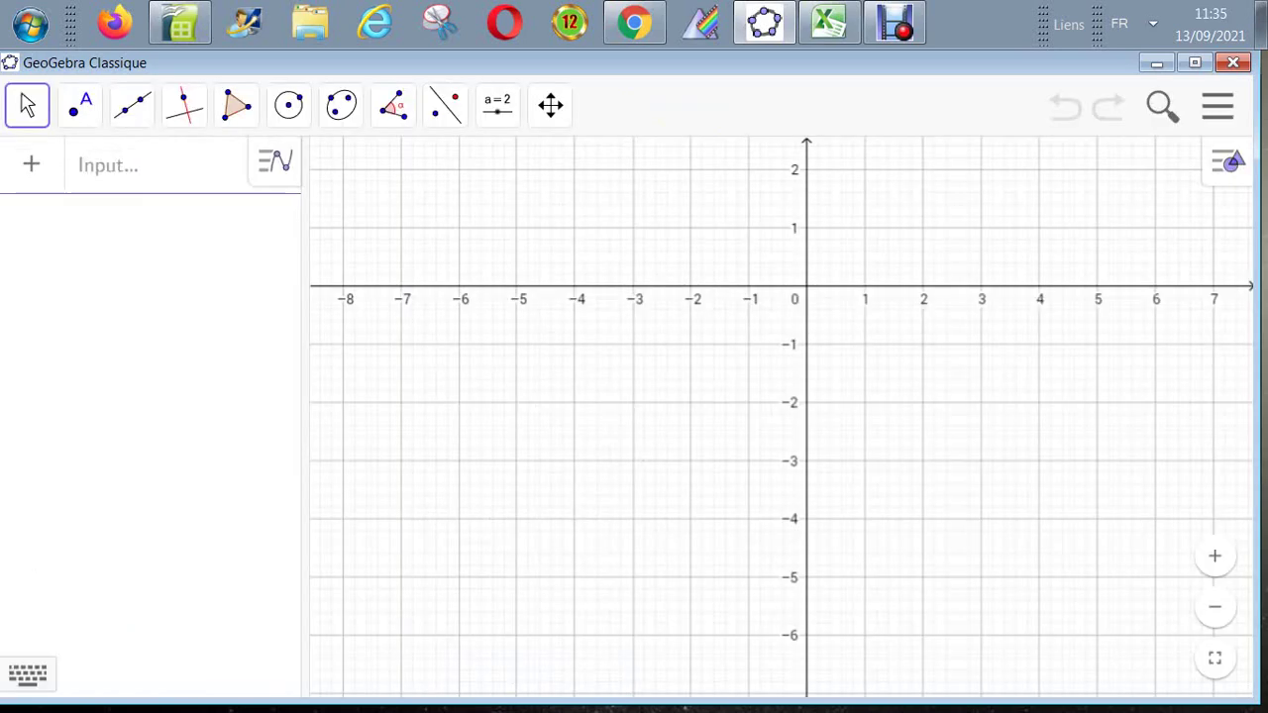
Step: Try the command beginnings "dr", "l" and "s" in the algebra input, and leave it empty
{"action": "left_click", "coordinate": [28, 673]}
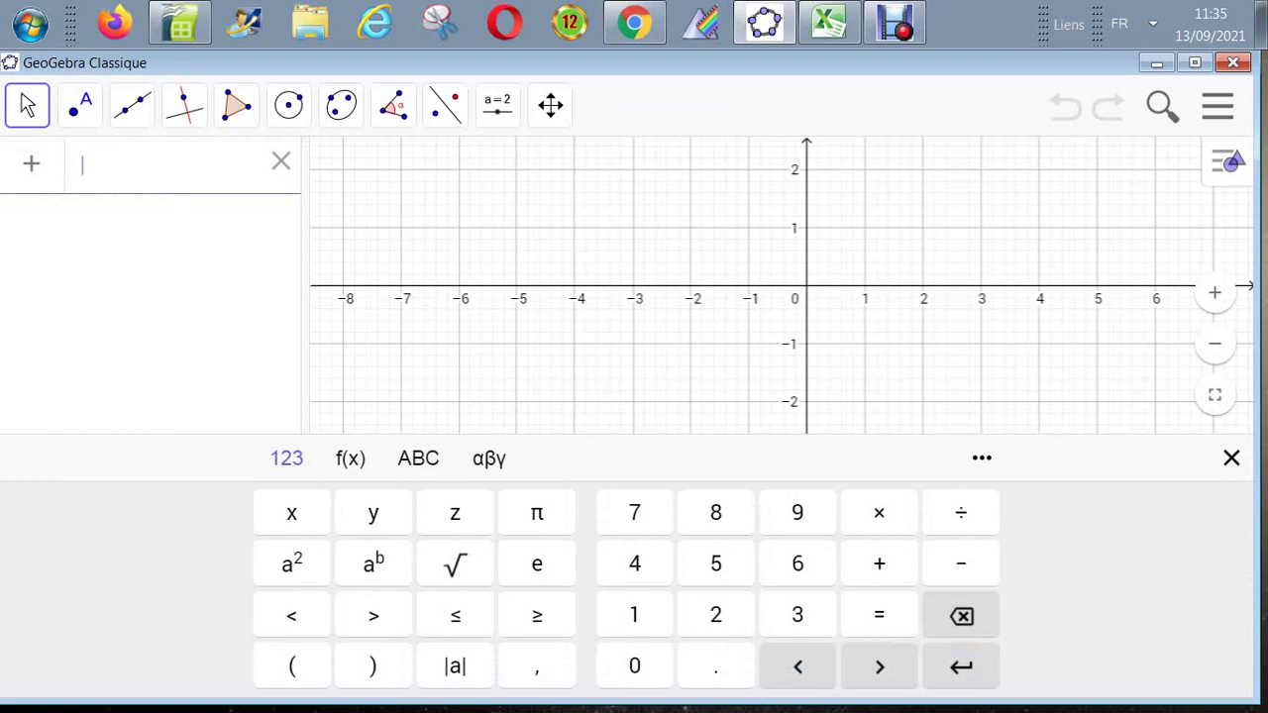
{"action": "type", "text": "dr"}
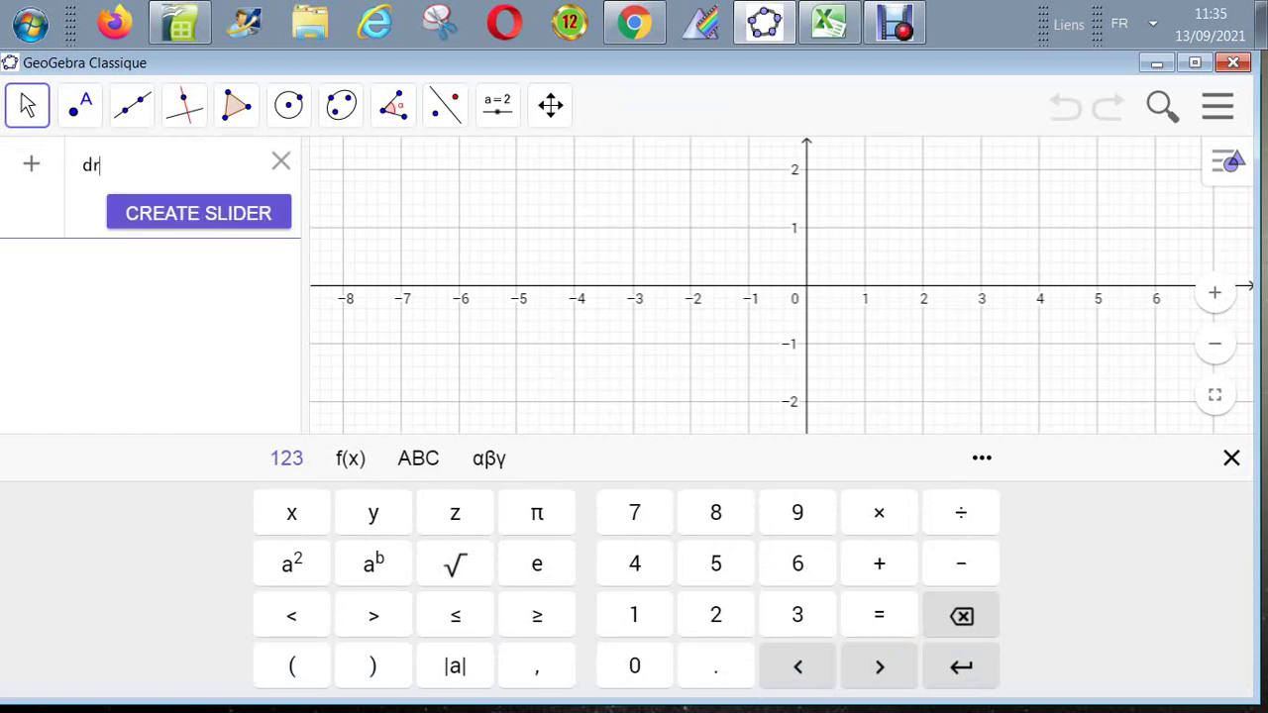
{"action": "key", "text": "BackSpace"}
{"action": "key", "text": "BackSpace"}
{"action": "type", "text": "l"}
{"action": "key", "text": "BackSpace"}
{"action": "key", "text": "BackSpace"}
{"action": "type", "text": "s"}
{"action": "key", "text": "BackSpace"}
{"action": "key", "text": "Escape"}
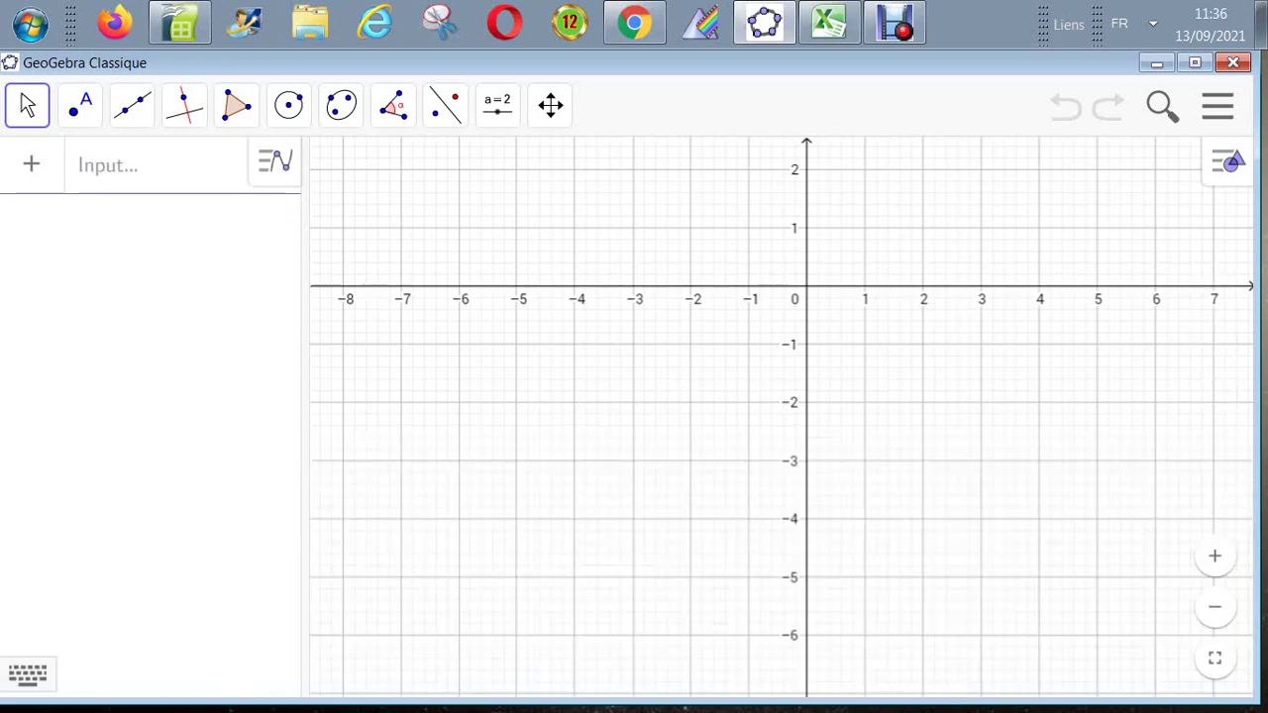
Step: Try the command beginnings "drt", "lo", "lin" and "per" in the algebra input, clearing each one
{"action": "left_click", "coordinate": [109, 165]}
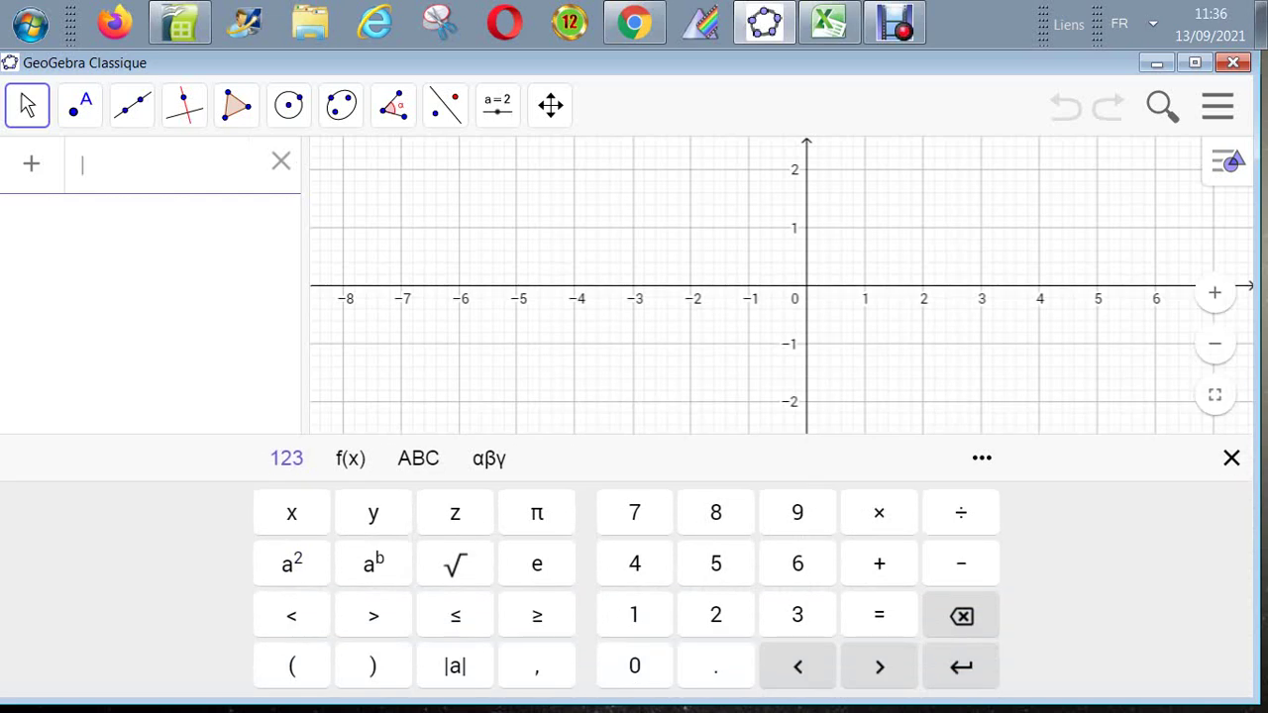
{"action": "type", "text": "drt"}
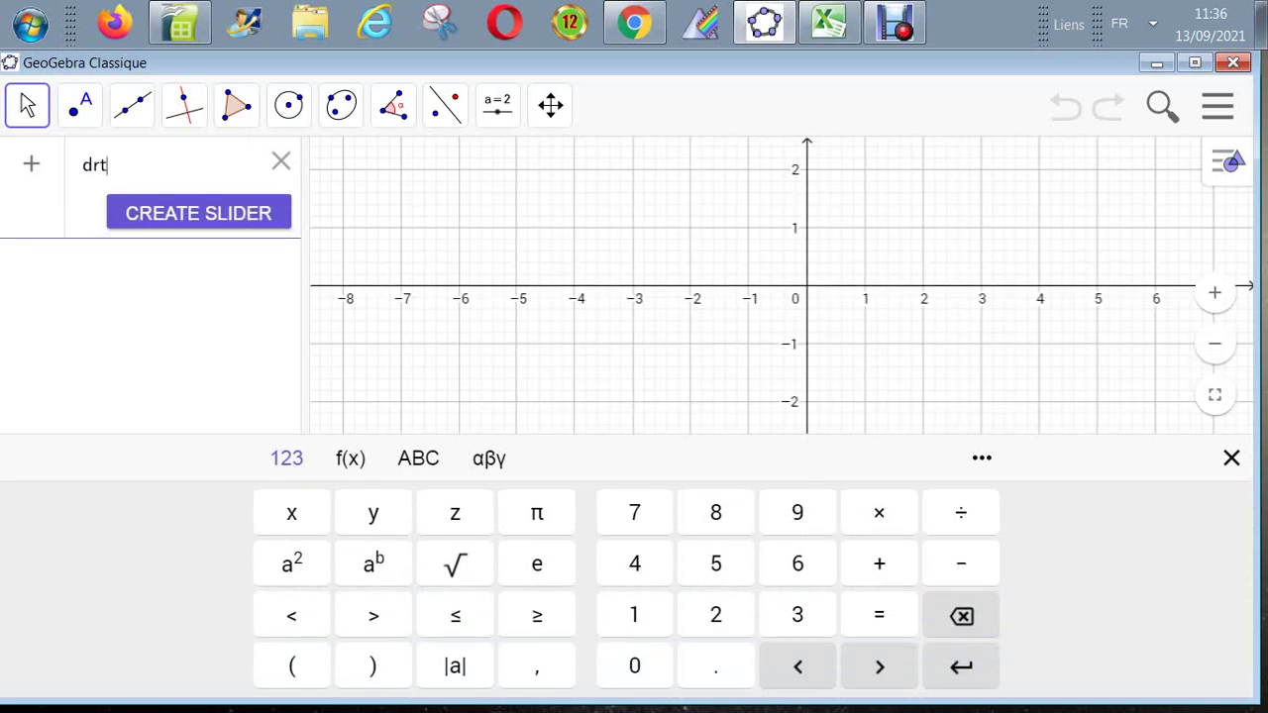
{"action": "key", "text": "BackSpace"}
{"action": "key", "text": "BackSpace"}
{"action": "key", "text": "BackSpace"}
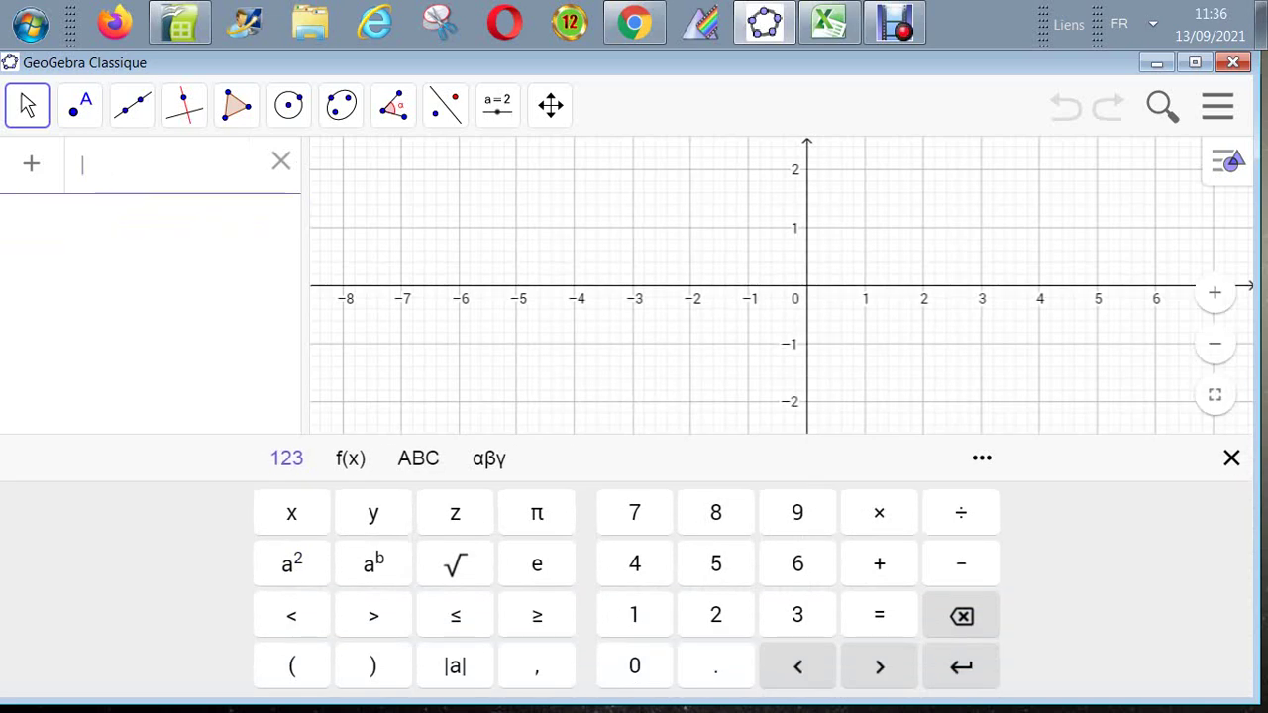
{"action": "type", "text": "lo"}
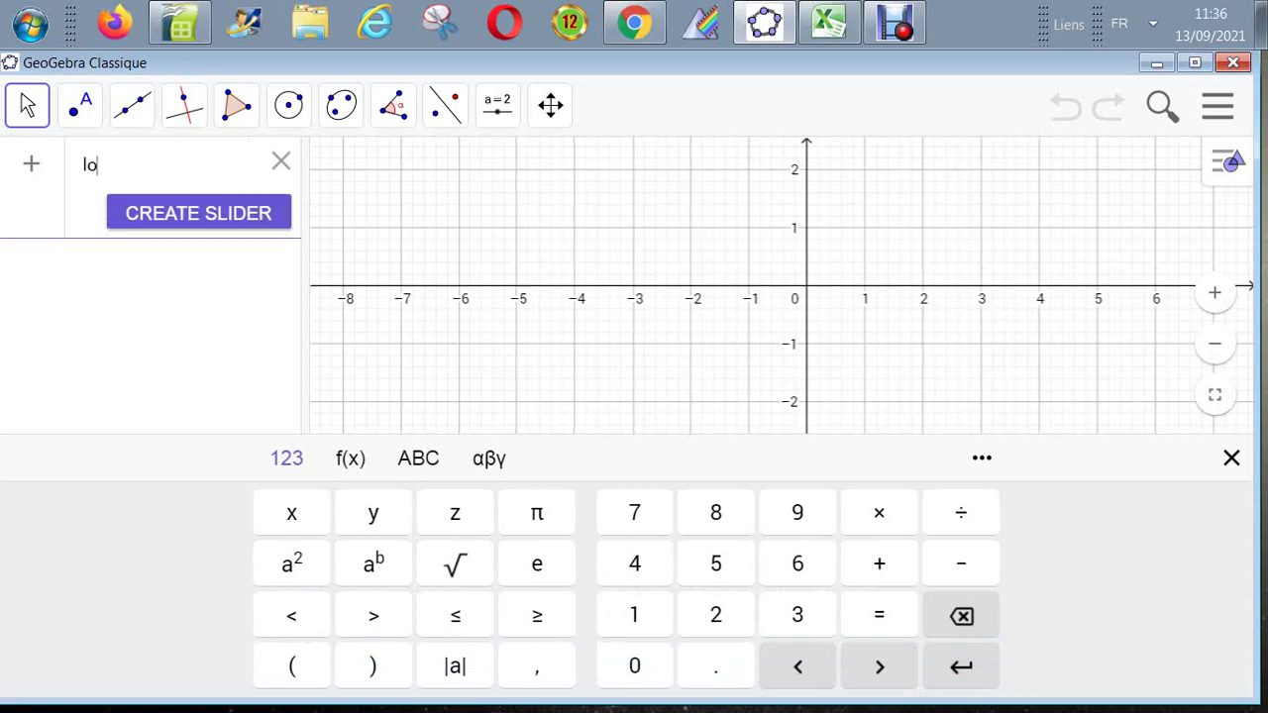
{"action": "key", "text": "BackSpace"}
{"action": "type", "text": "in"}
{"action": "key", "text": "BackSpace"}
{"action": "key", "text": "BackSpace"}
{"action": "key", "text": "BackSpace"}
{"action": "type", "text": "pe"}
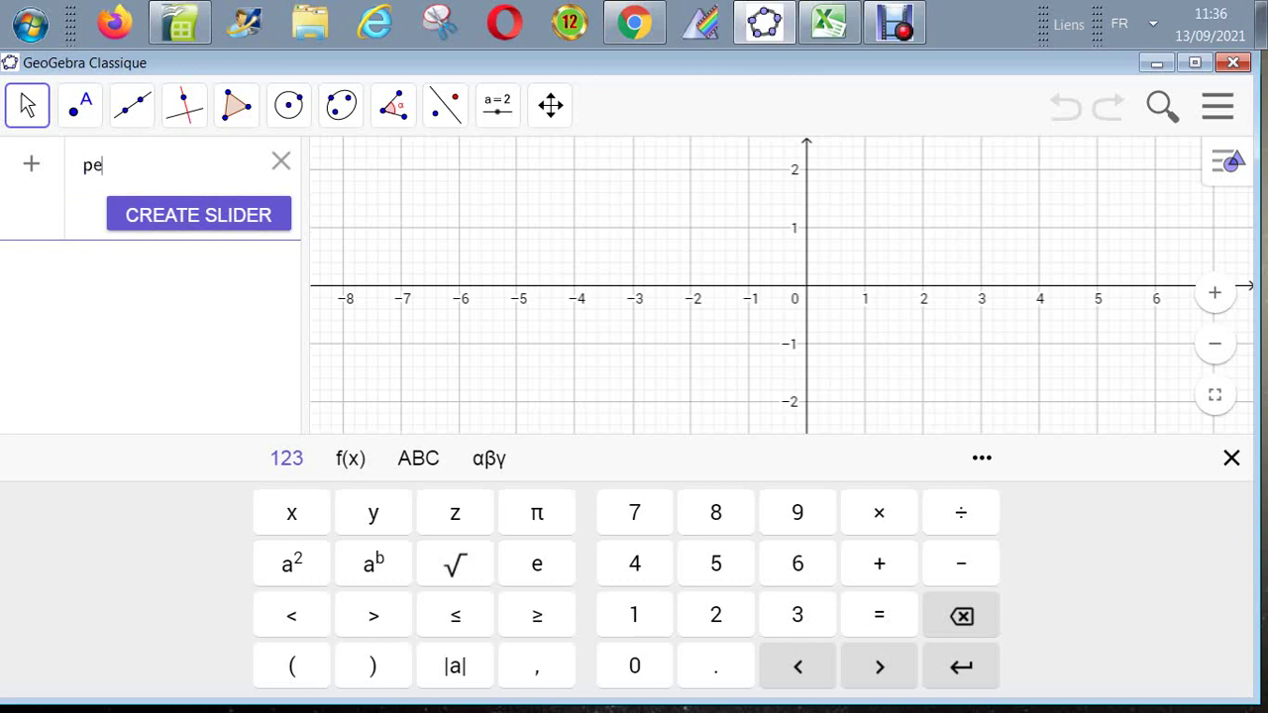
{"action": "type", "text": "r"}
{"action": "key", "text": "BackSpace"}
{"action": "key", "text": "BackSpace"}
{"action": "key", "text": "BackSpace"}
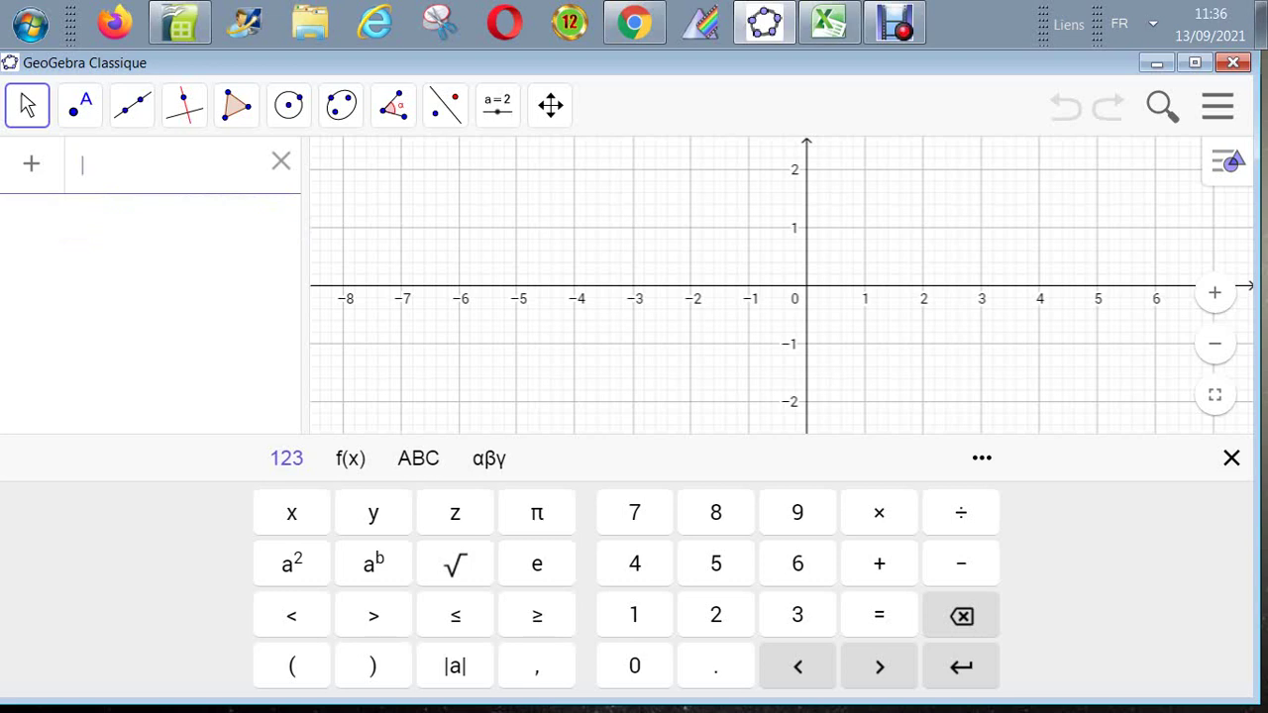
Step: Try the entries "drt", "t" and "a" in the algebra input, clear them and leave the input
{"action": "type", "text": "dr"}
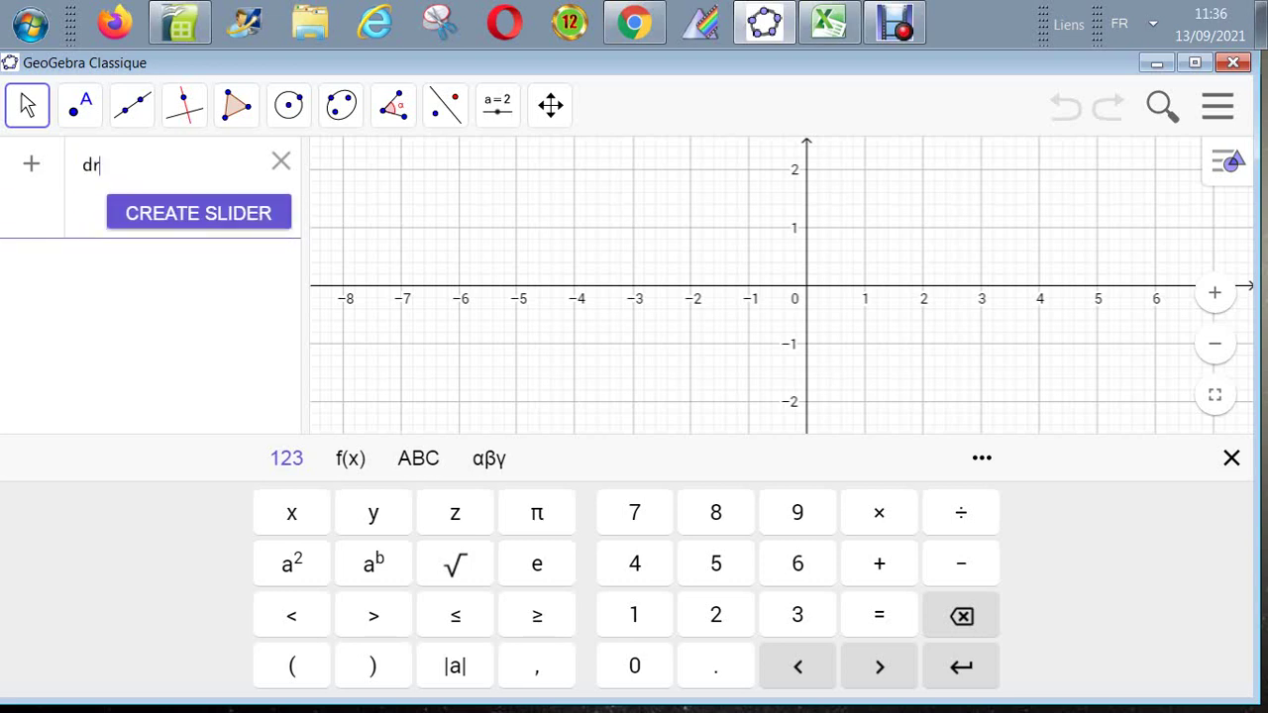
{"action": "type", "text": "t"}
{"action": "key", "text": "BackSpace"}
{"action": "key", "text": "BackSpace"}
{"action": "key", "text": "BackSpace"}
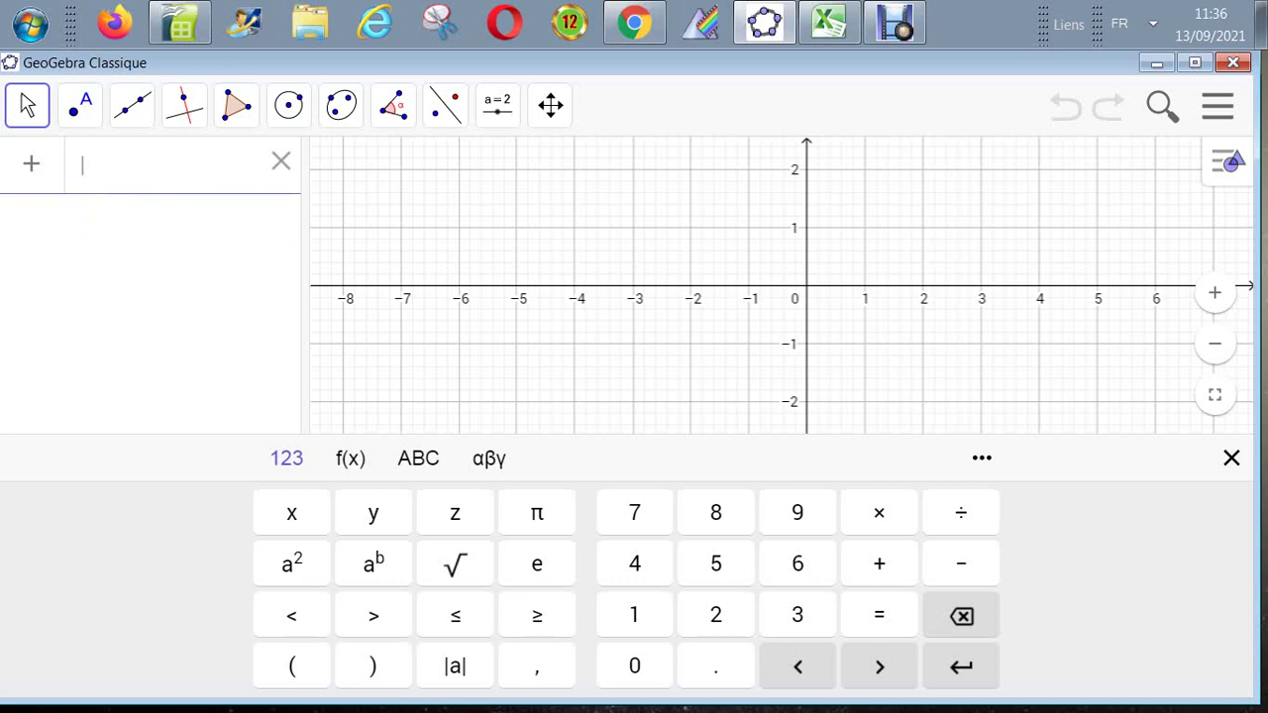
{"action": "type", "text": "t"}
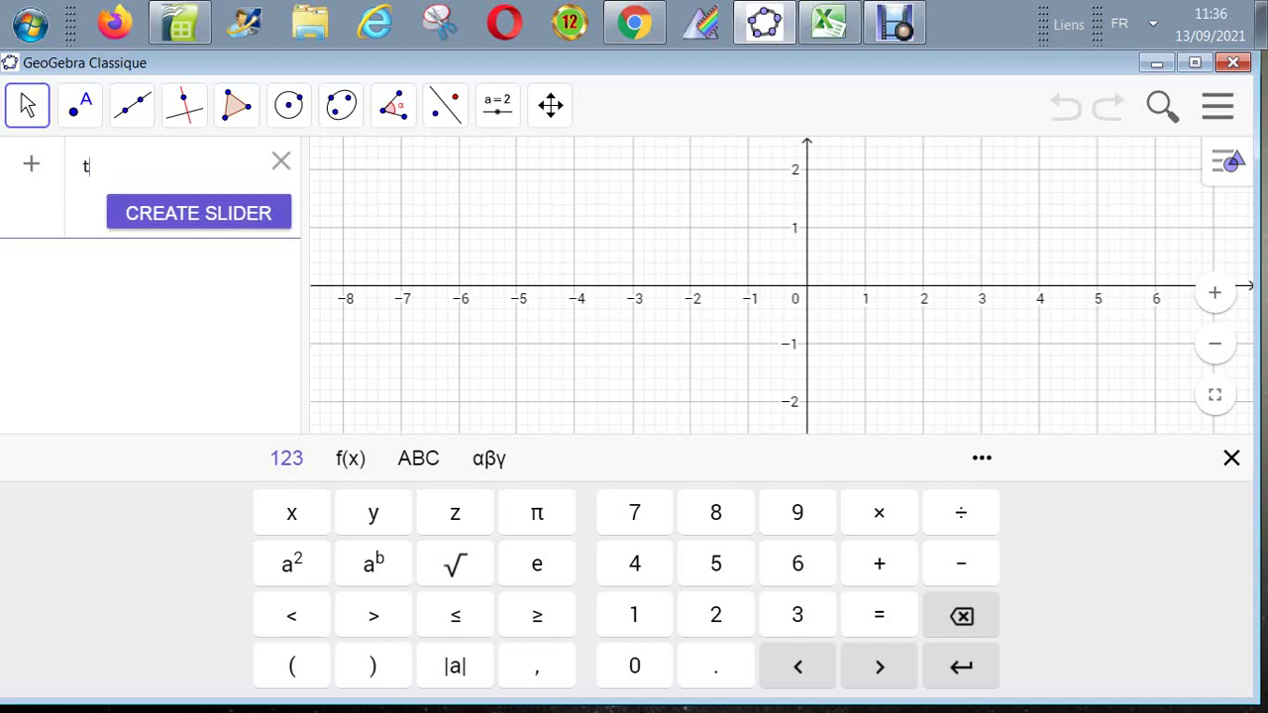
{"action": "key", "text": "BackSpace"}
{"action": "type", "text": "a"}
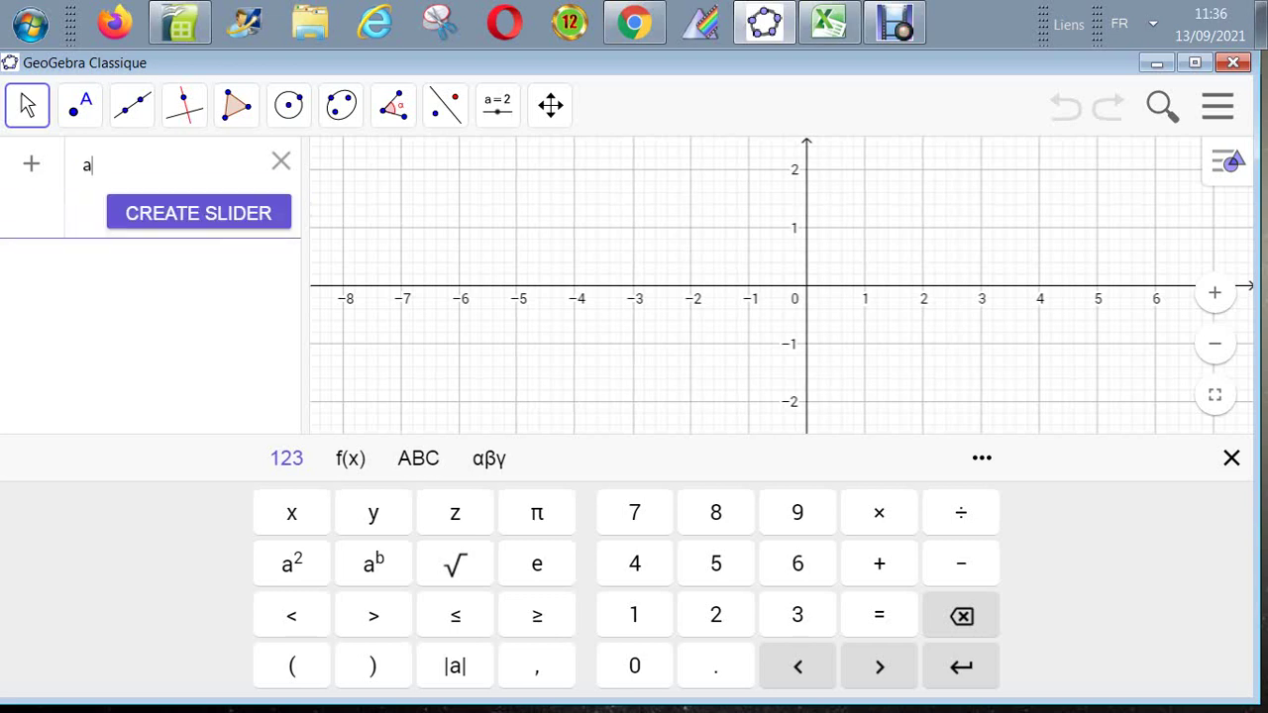
{"action": "key", "text": "BackSpace"}
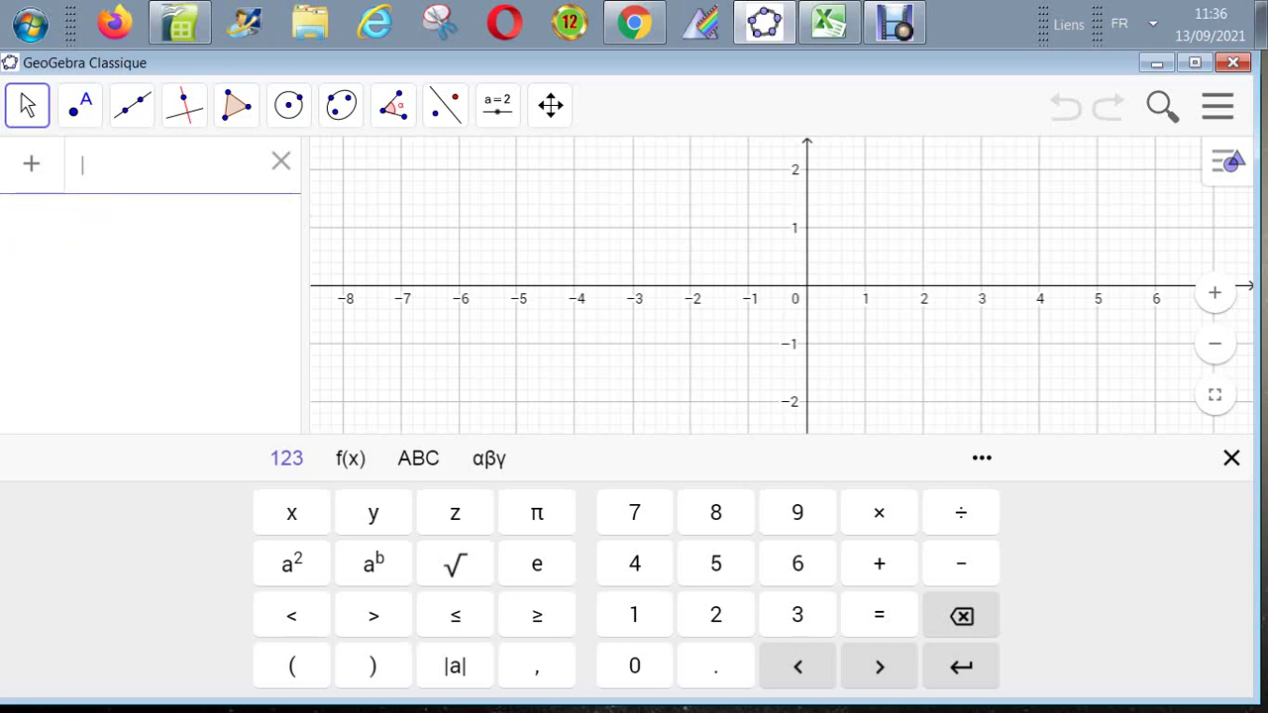
{"action": "key", "text": "Escape"}
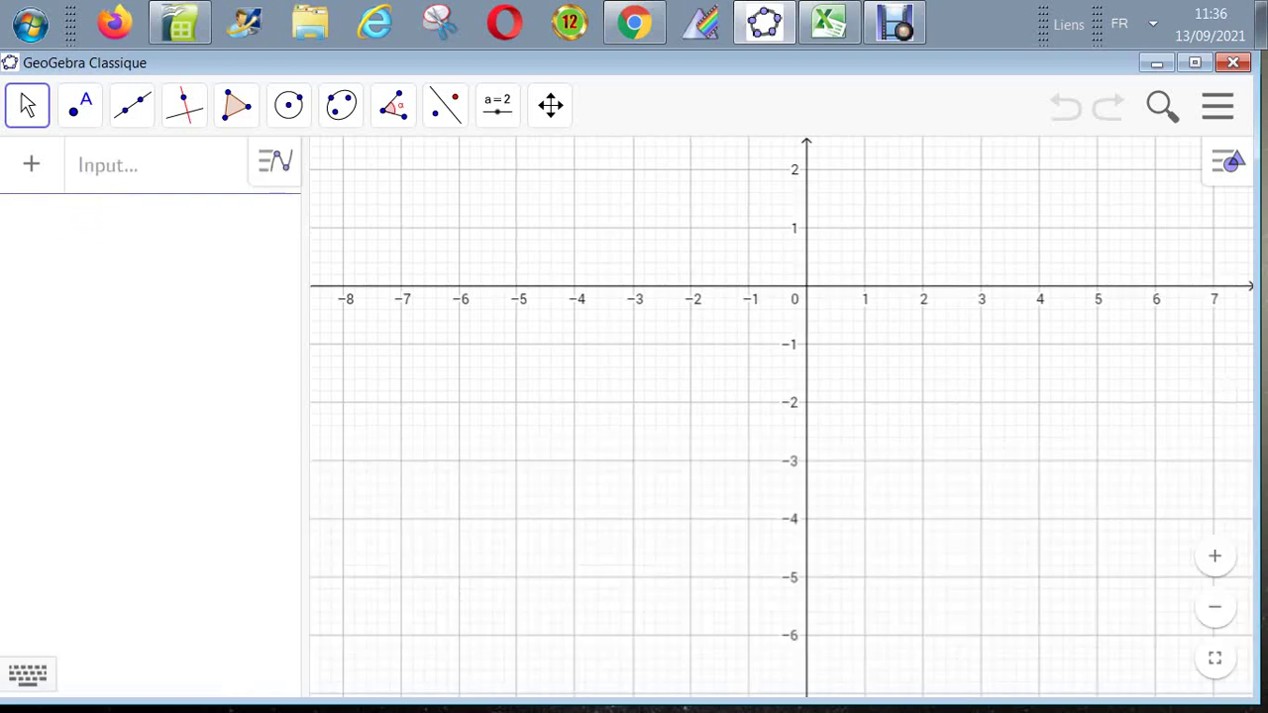
Step: Plot the function 5x from the algebra input
{"action": "left_click", "coordinate": [148, 165]}
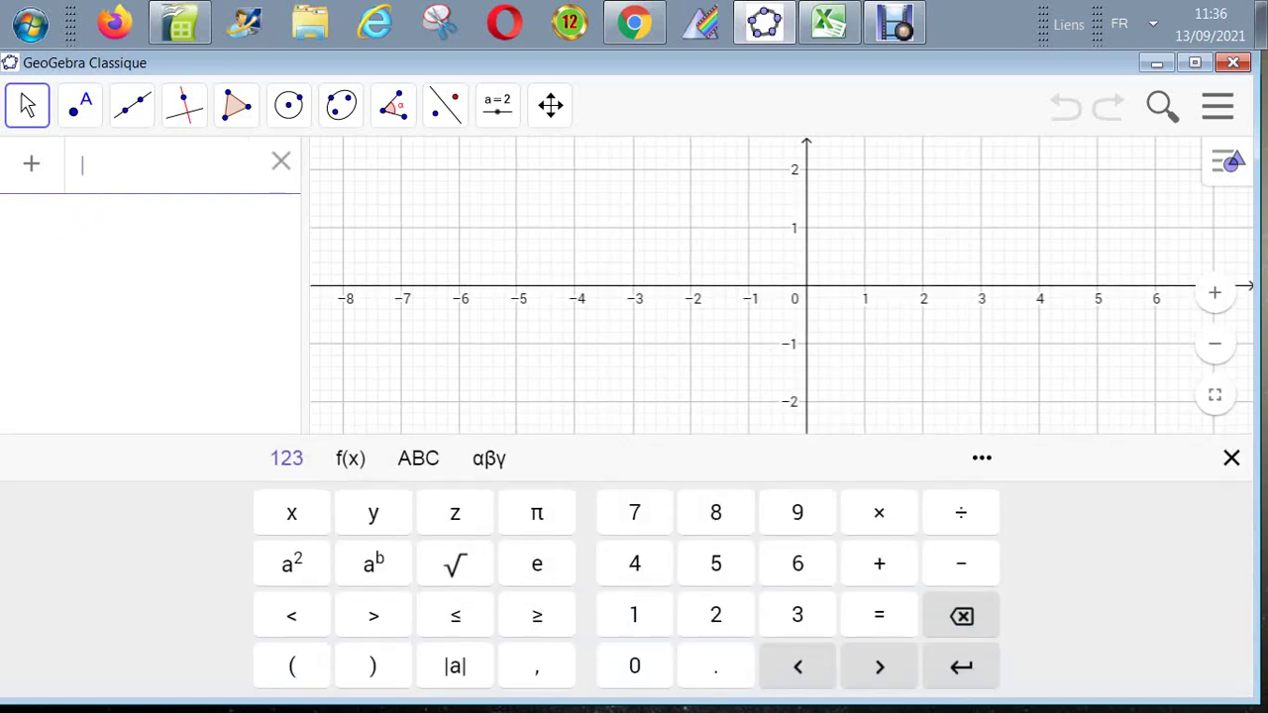
{"action": "type", "text": "5x"}
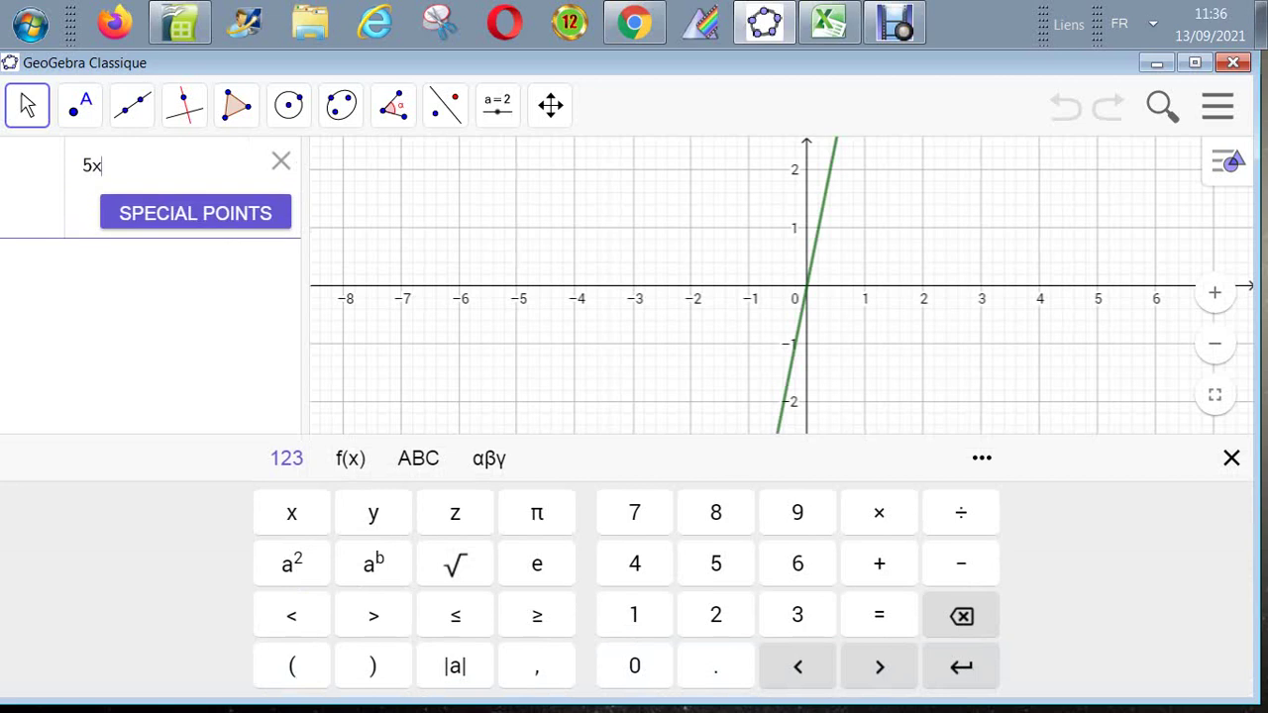
{"action": "key", "text": "Return"}
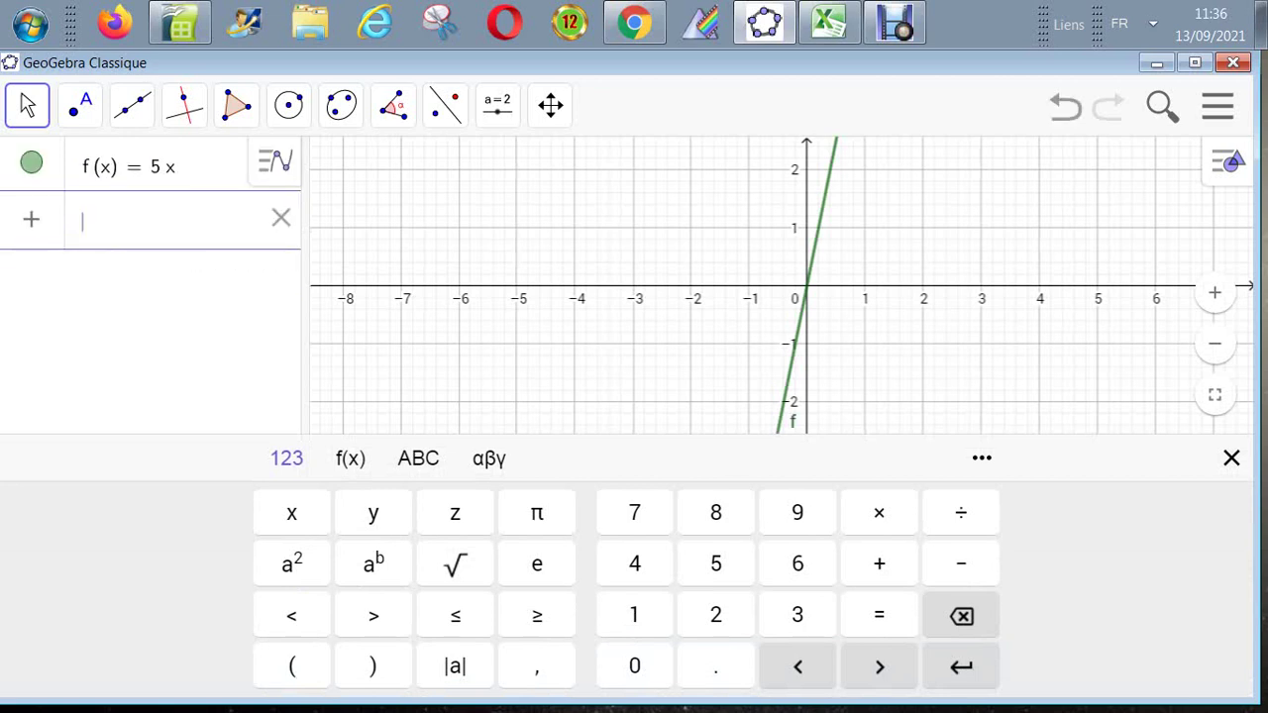
Step: Try the command beginnings "d" and "fun" in the input row below the function, and clear them
{"action": "type", "text": "d"}
{"action": "key", "text": "BackSpace"}
{"action": "type", "text": "f"}
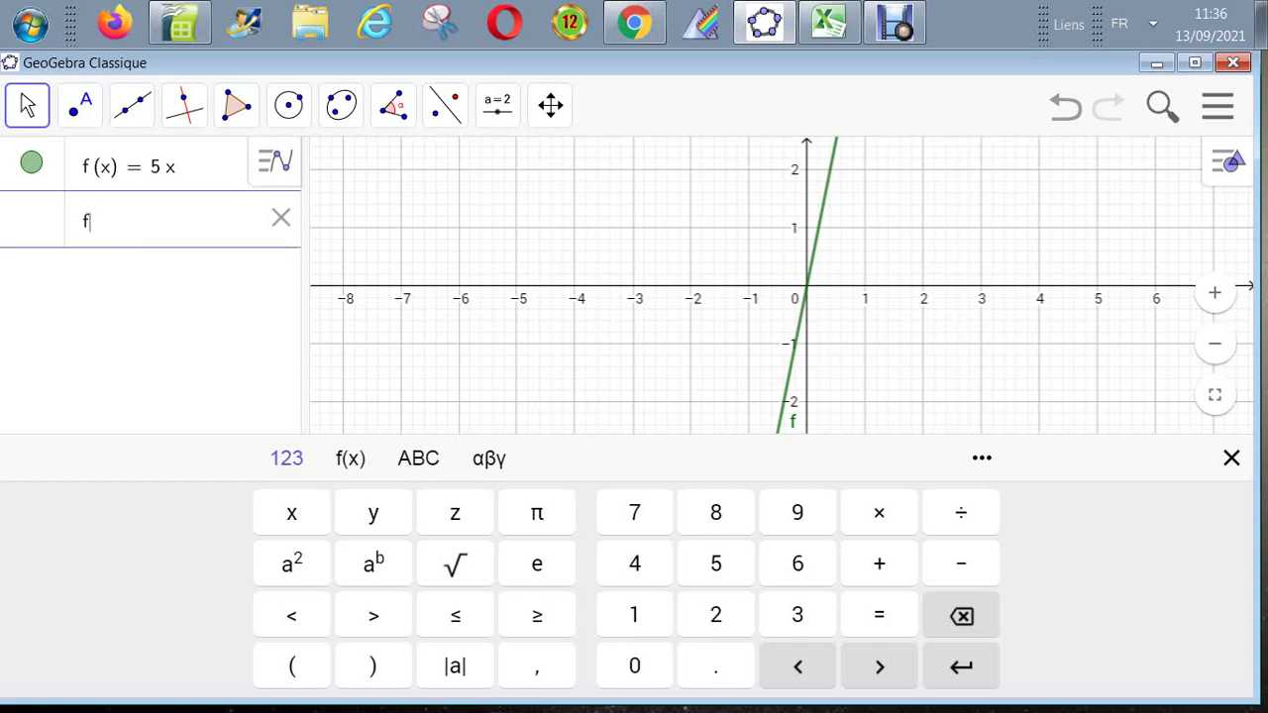
{"action": "type", "text": "un"}
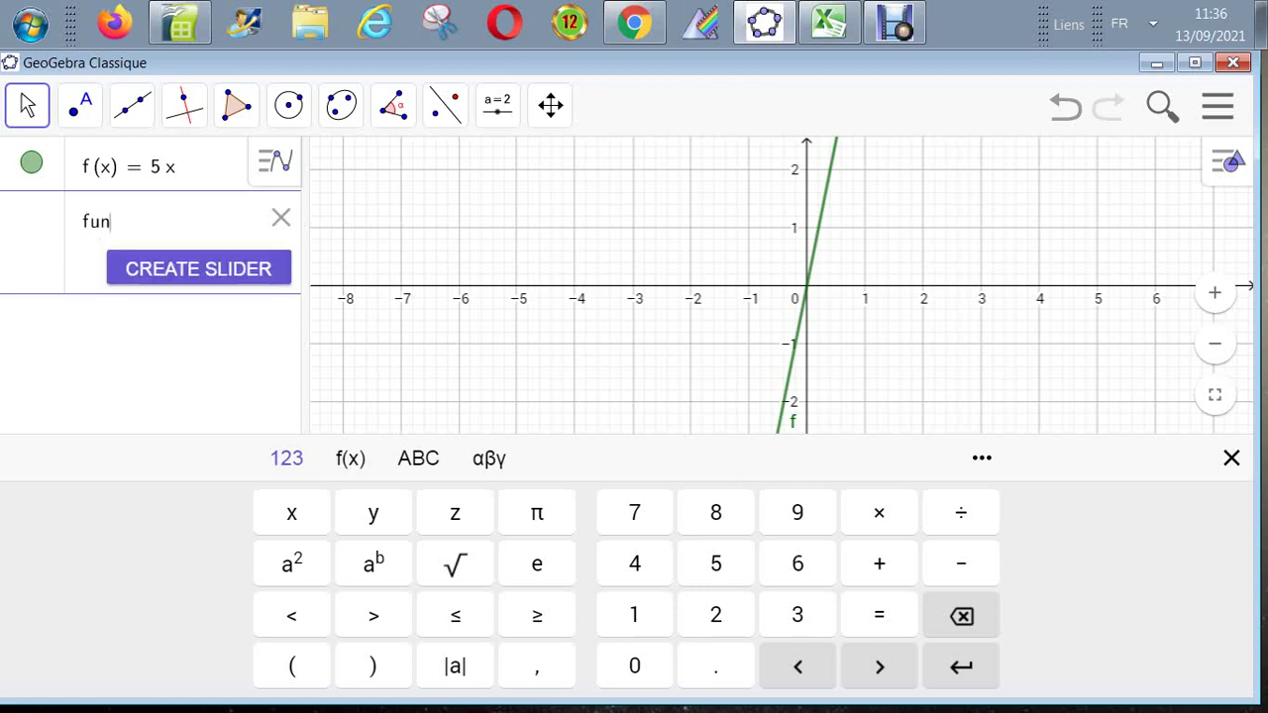
{"action": "key", "text": "BackSpace"}
{"action": "key", "text": "BackSpace"}
{"action": "key", "text": "BackSpace"}
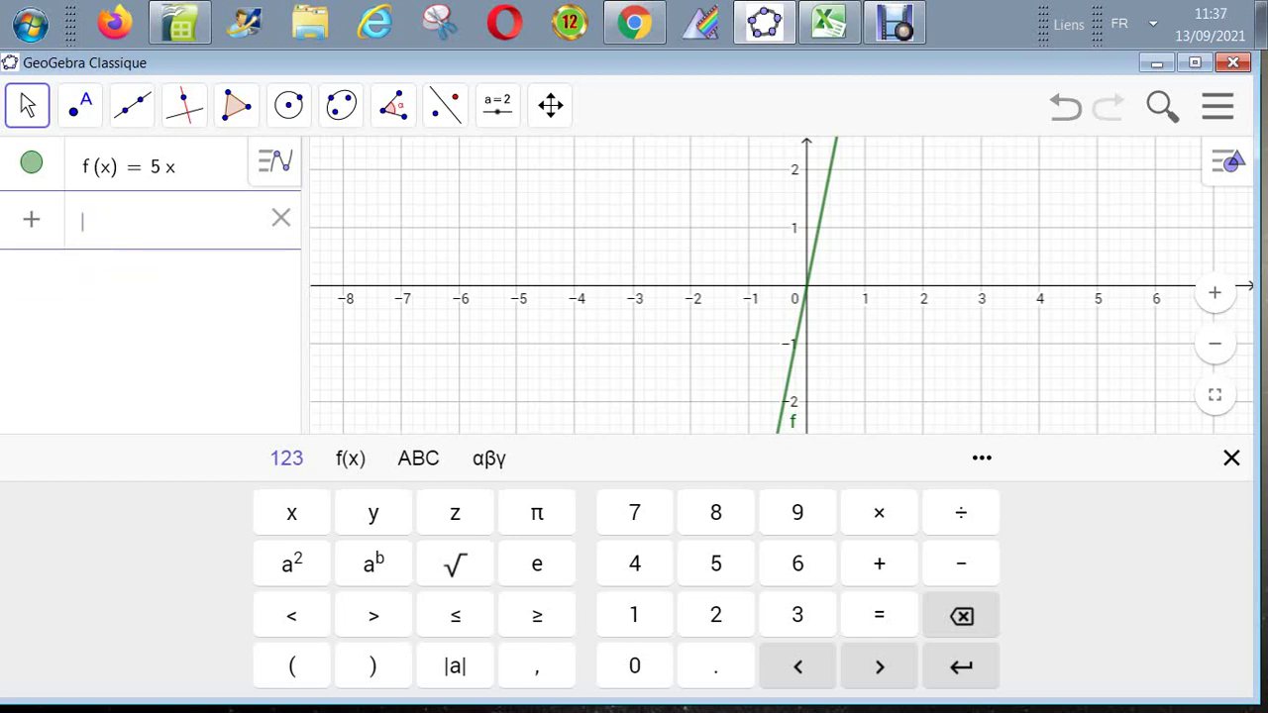
Step: Switch the interface language to French / Français
{"action": "left_click", "coordinate": [1217, 106]}
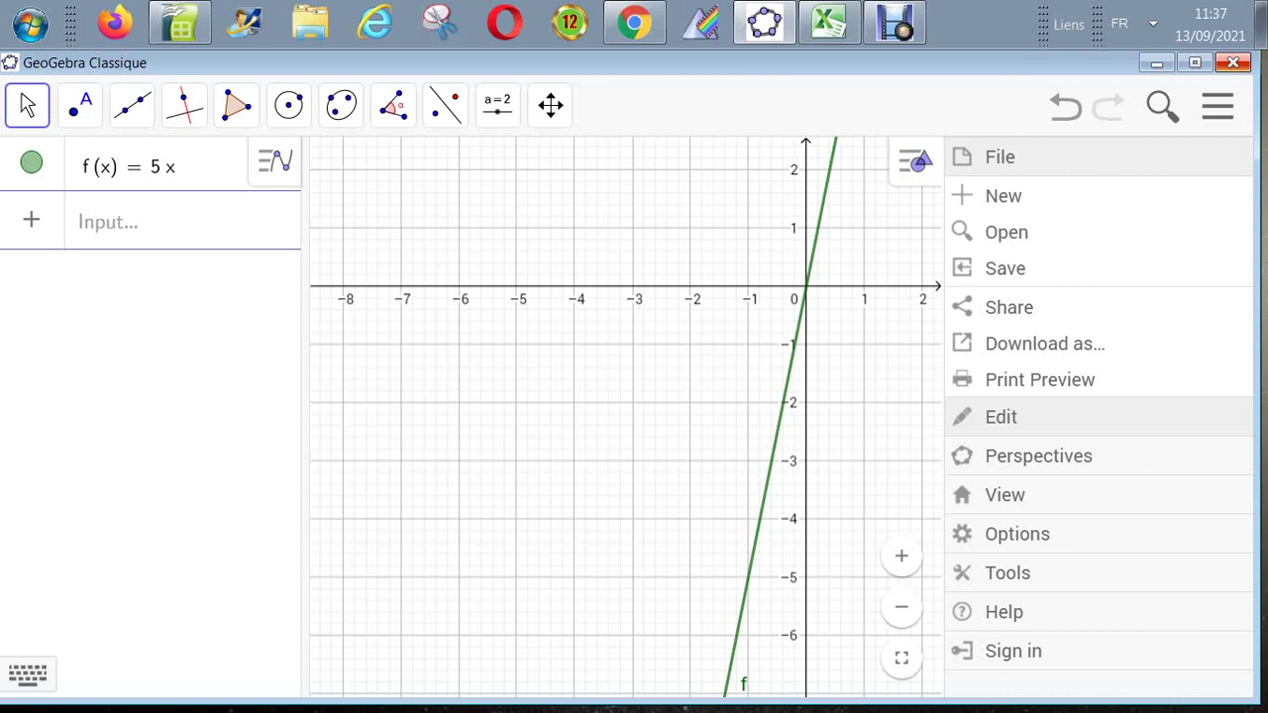
{"action": "left_click", "coordinate": [1017, 534]}
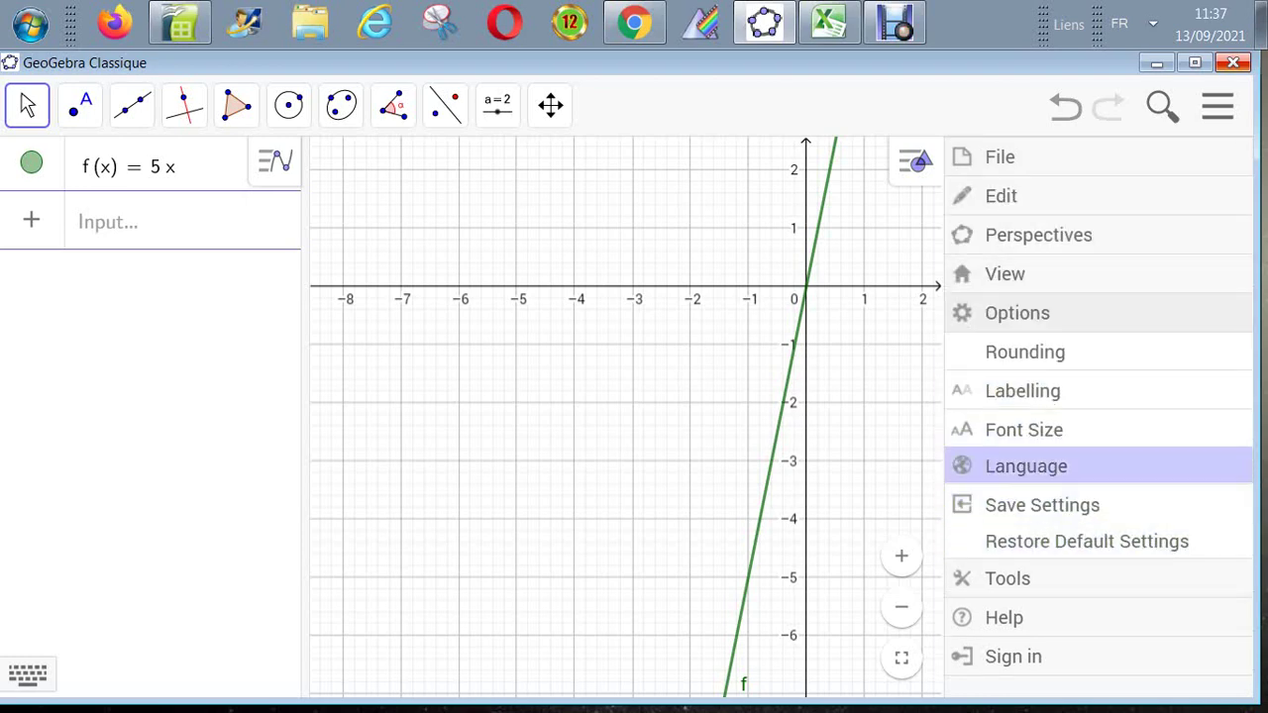
{"action": "left_click", "coordinate": [1026, 465]}
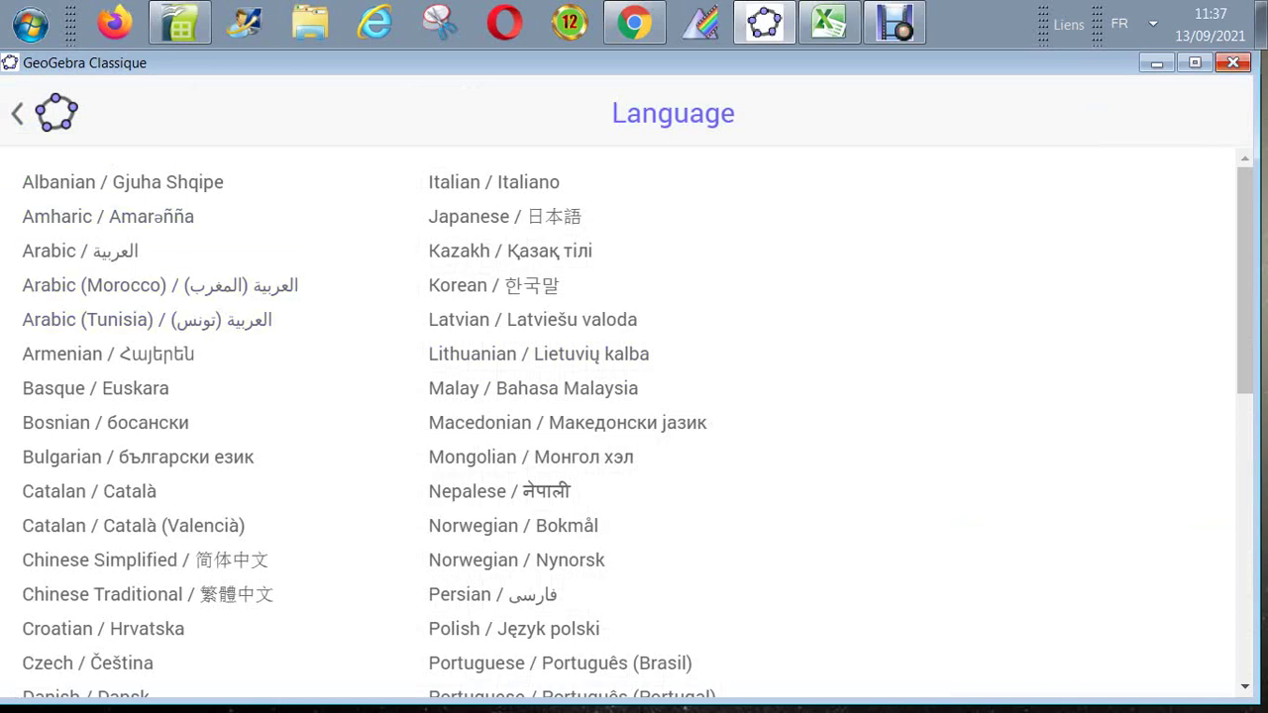
{"action": "scroll", "coordinate": [634, 416], "scroll_direction": "down", "scroll_amount": 3}
{"action": "scroll", "coordinate": [634, 416], "scroll_direction": "down", "scroll_amount": 4}
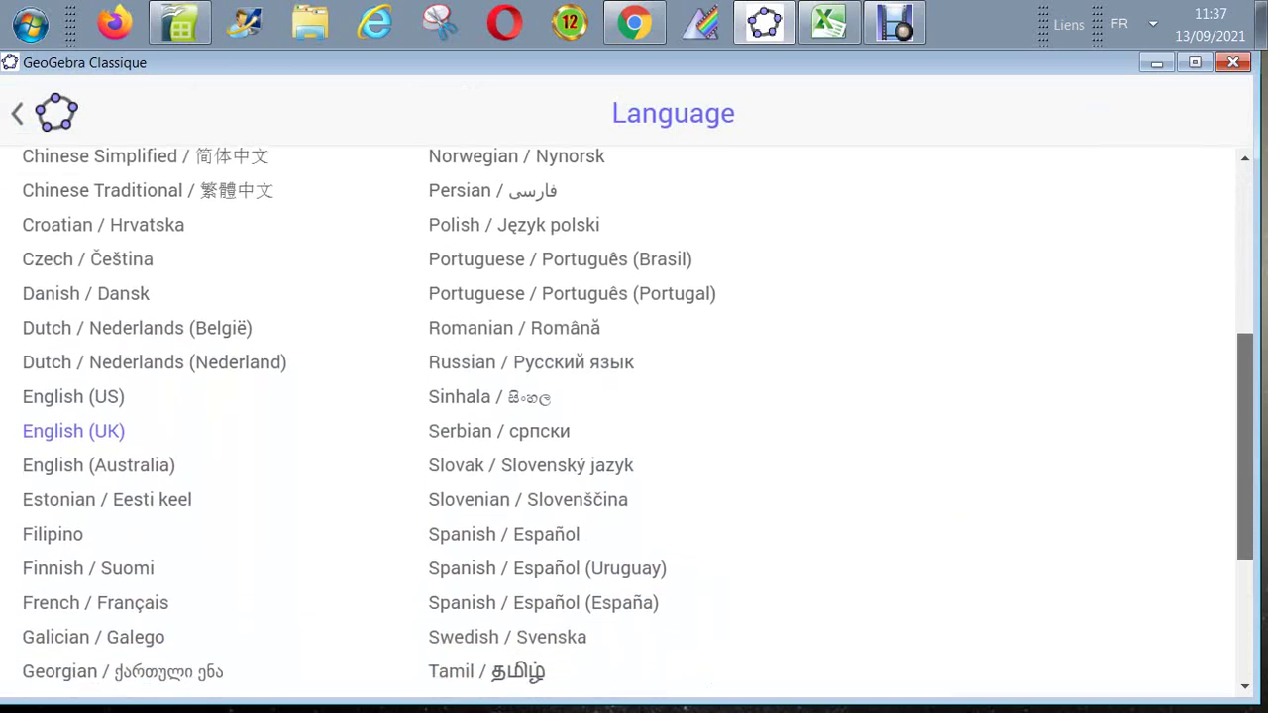
{"action": "scroll", "coordinate": [634, 416], "scroll_direction": "up", "scroll_amount": 1}
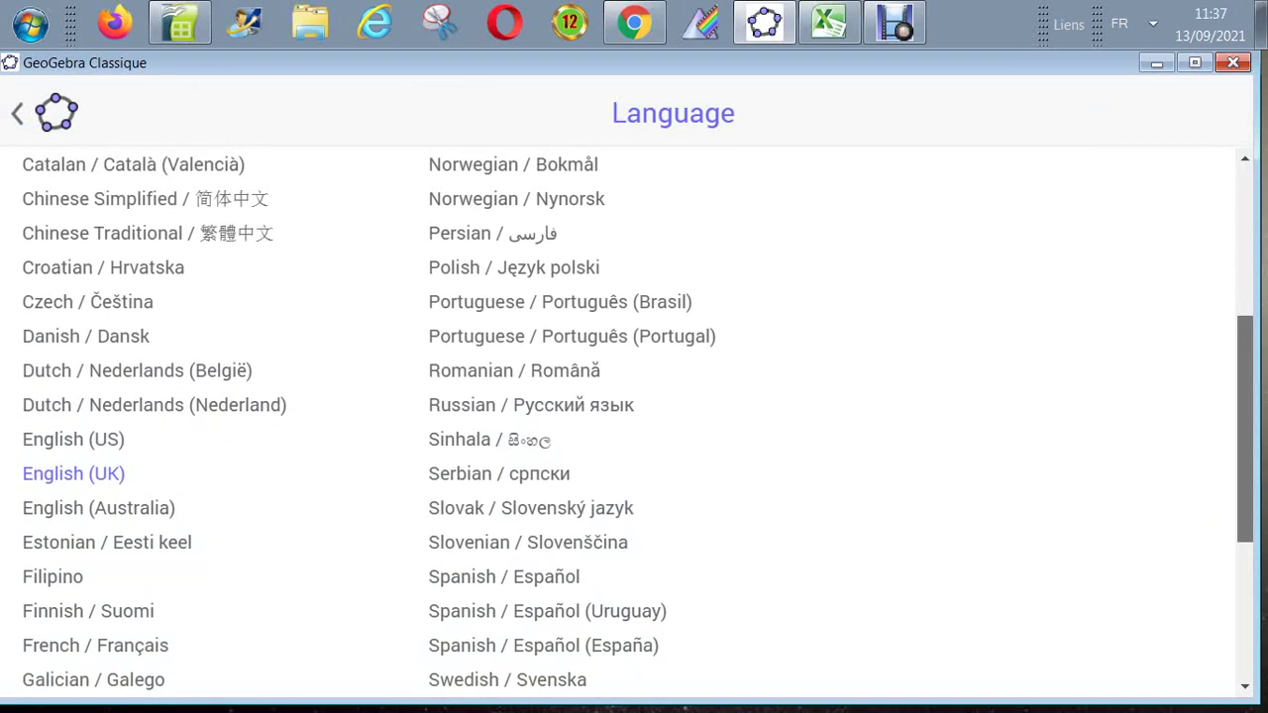
{"action": "scroll", "coordinate": [634, 416], "scroll_direction": "down", "scroll_amount": 1}
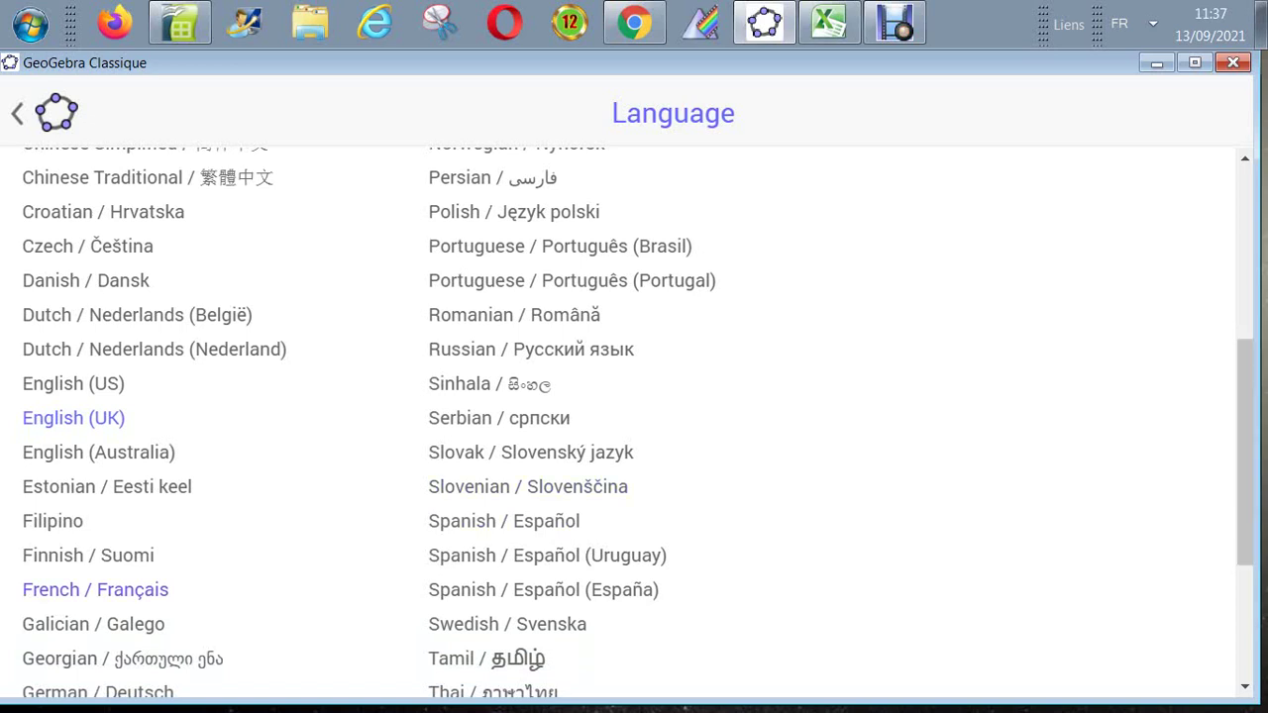
{"action": "left_click", "coordinate": [95, 589]}
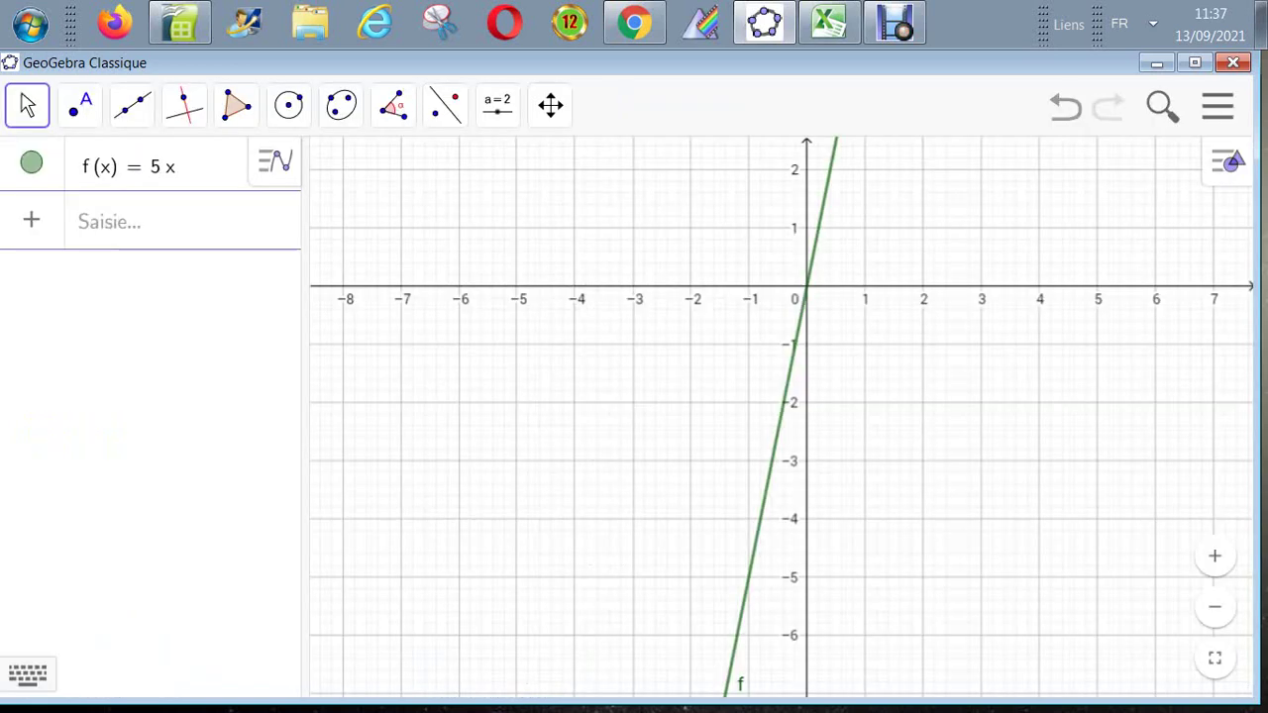
Step: Try the command beginnings "dr" and "d" in the input row below the function, clear them and leave the input
{"action": "left_click", "coordinate": [109, 220]}
{"action": "type", "text": "d"}
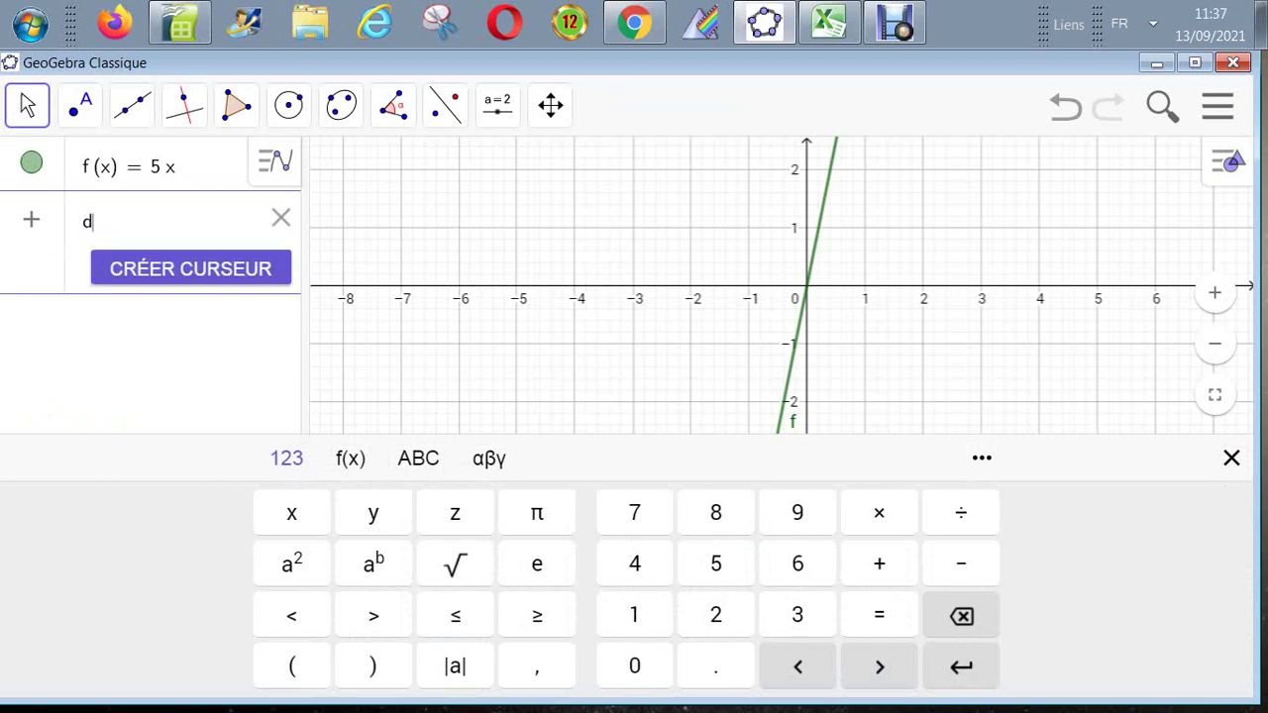
{"action": "type", "text": "r"}
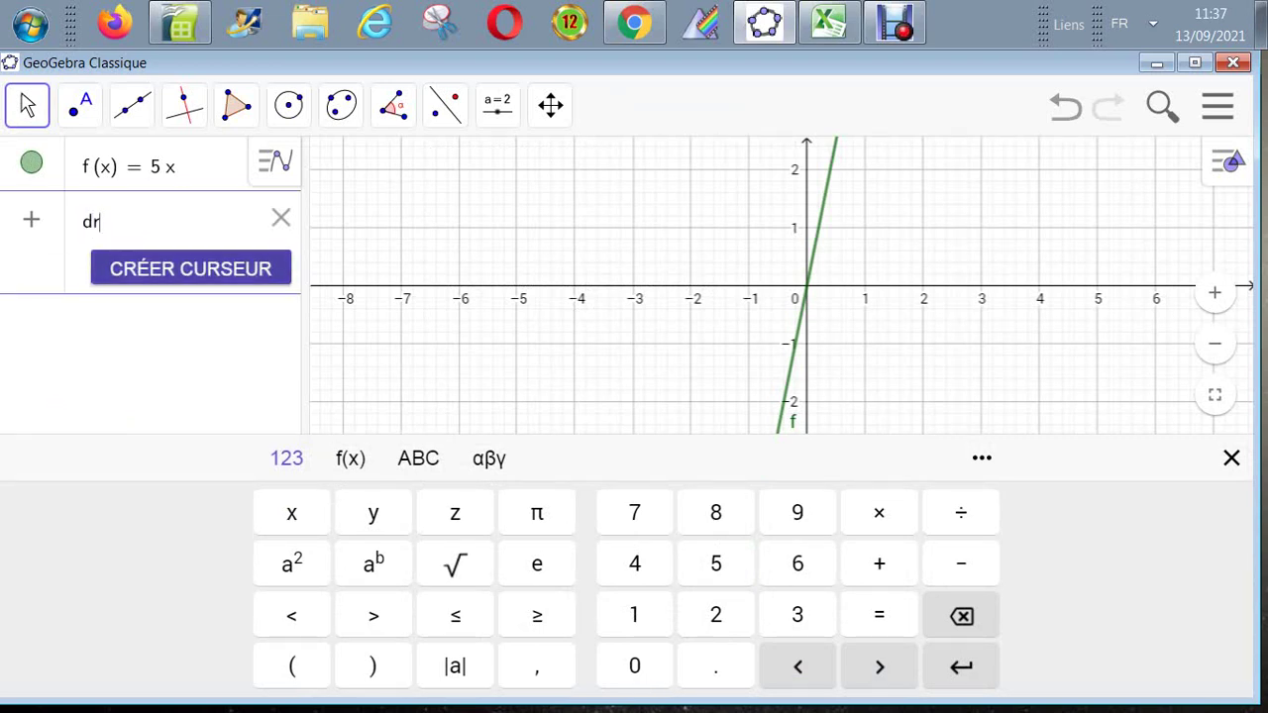
{"action": "key", "text": "BackSpace"}
{"action": "key", "text": "BackSpace"}
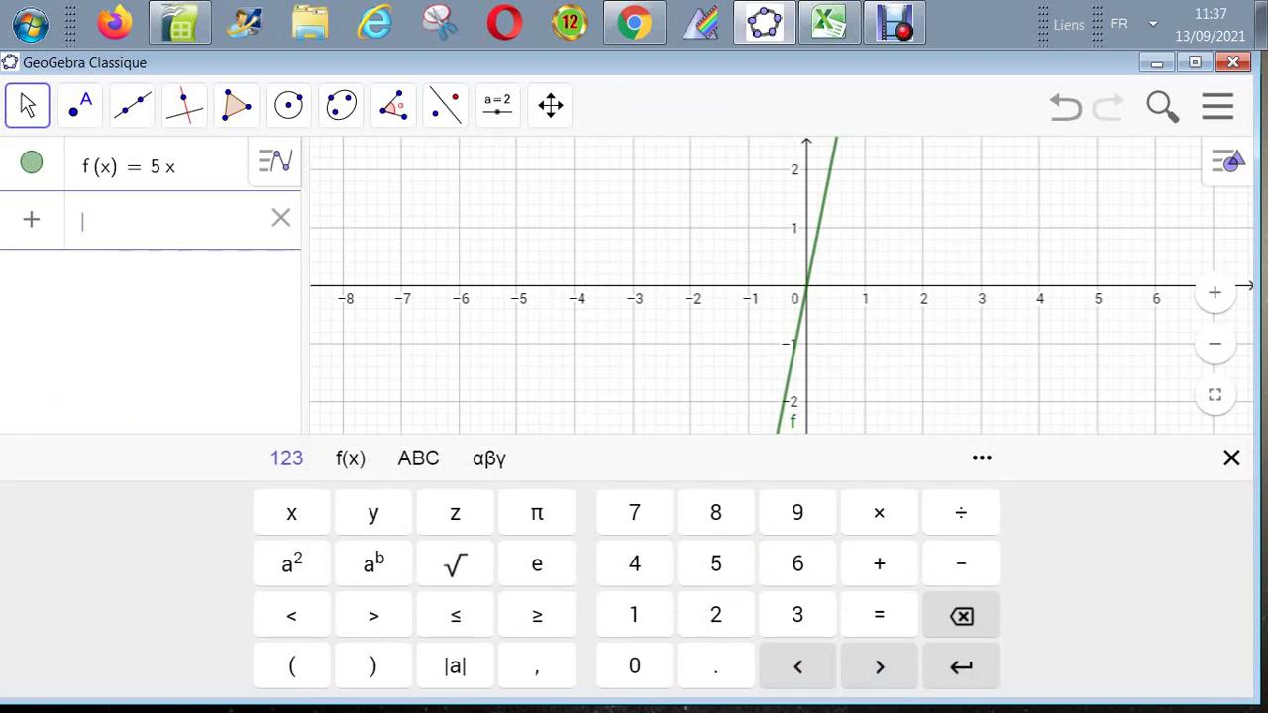
{"action": "type", "text": "d"}
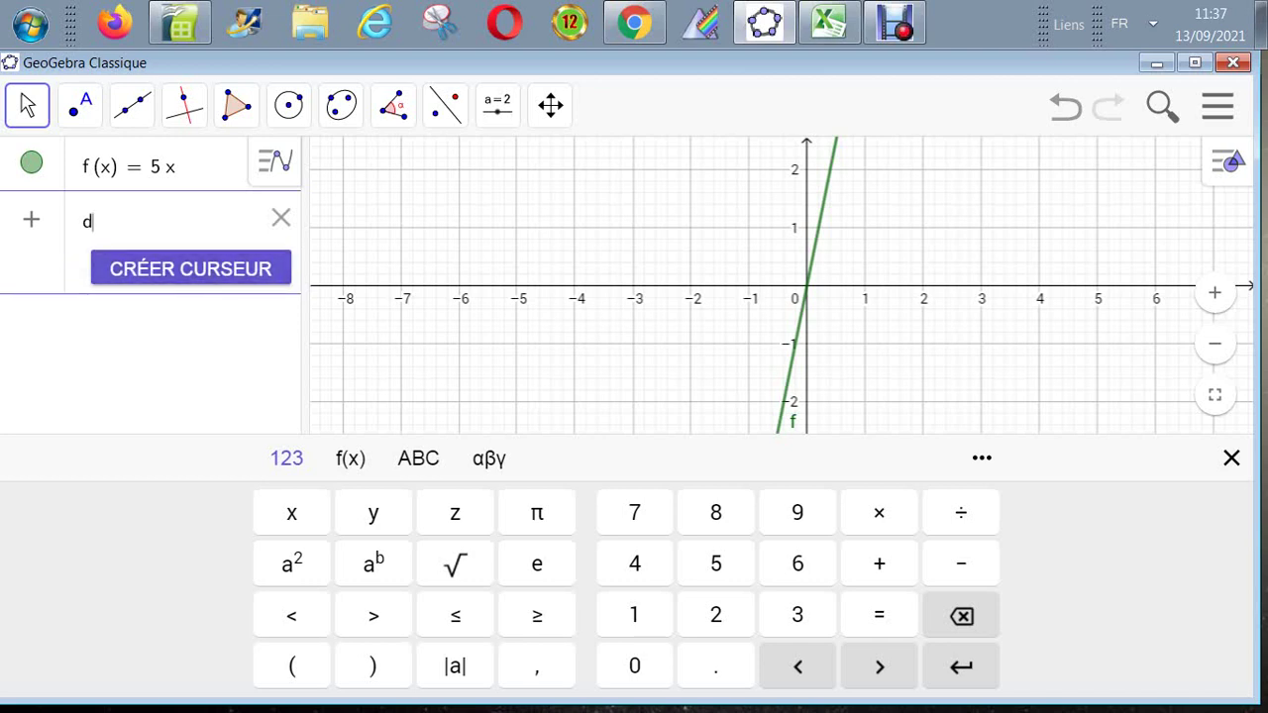
{"action": "key", "text": "BackSpace"}
{"action": "key", "text": "Escape"}
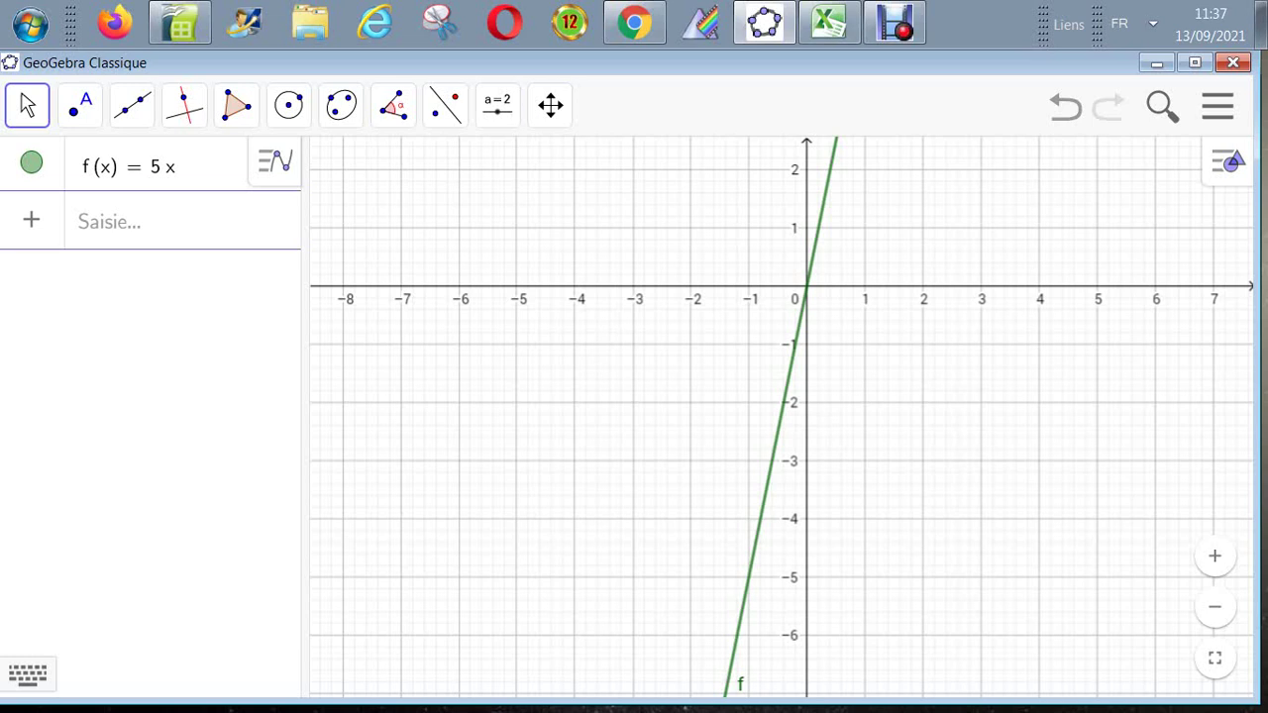
Step: Add the spreadsheet view (Tableur) beside the graphics view
{"action": "left_click", "coordinate": [1217, 106]}
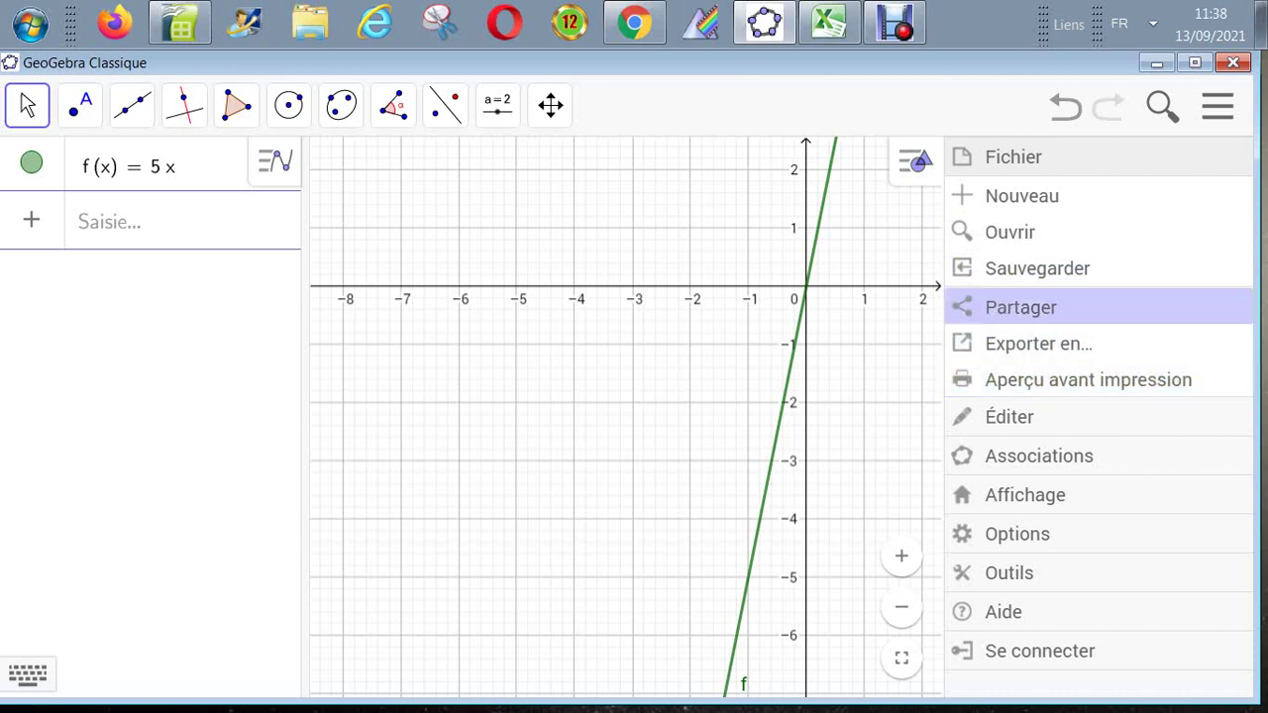
{"action": "left_click", "coordinate": [1218, 105]}
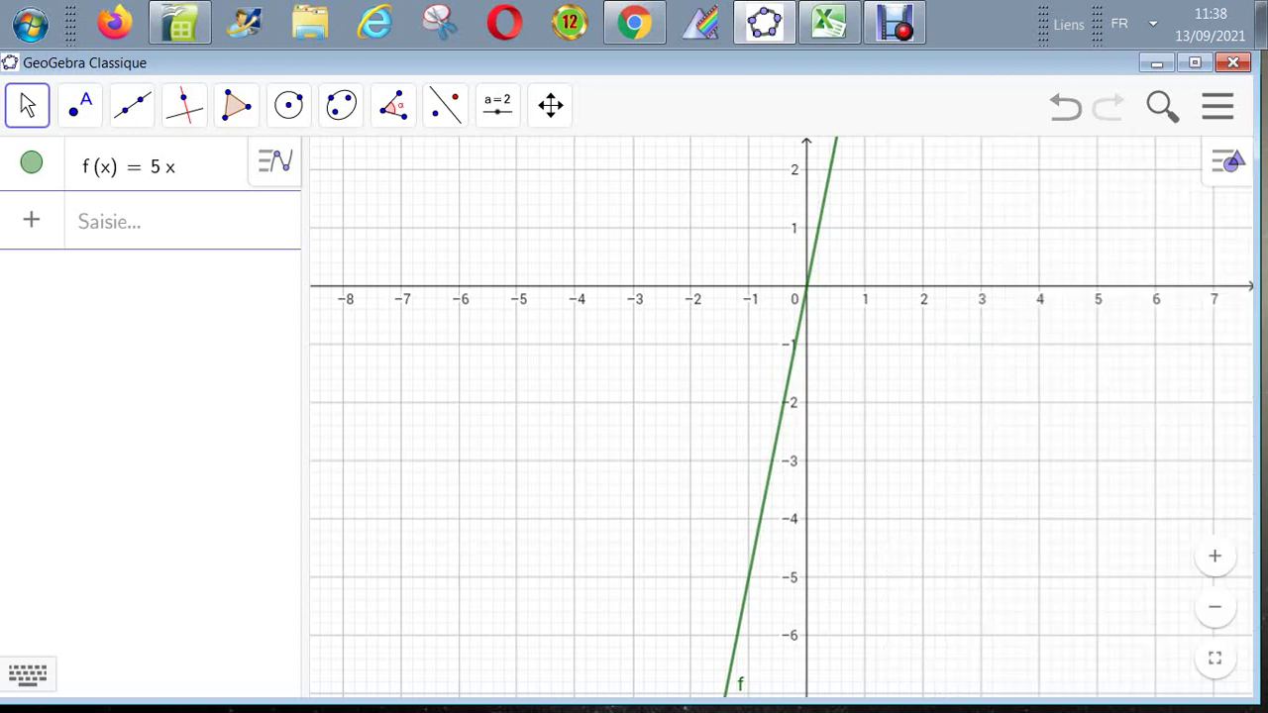
{"action": "left_click", "coordinate": [1228, 161]}
{"action": "left_click", "coordinate": [1172, 161]}
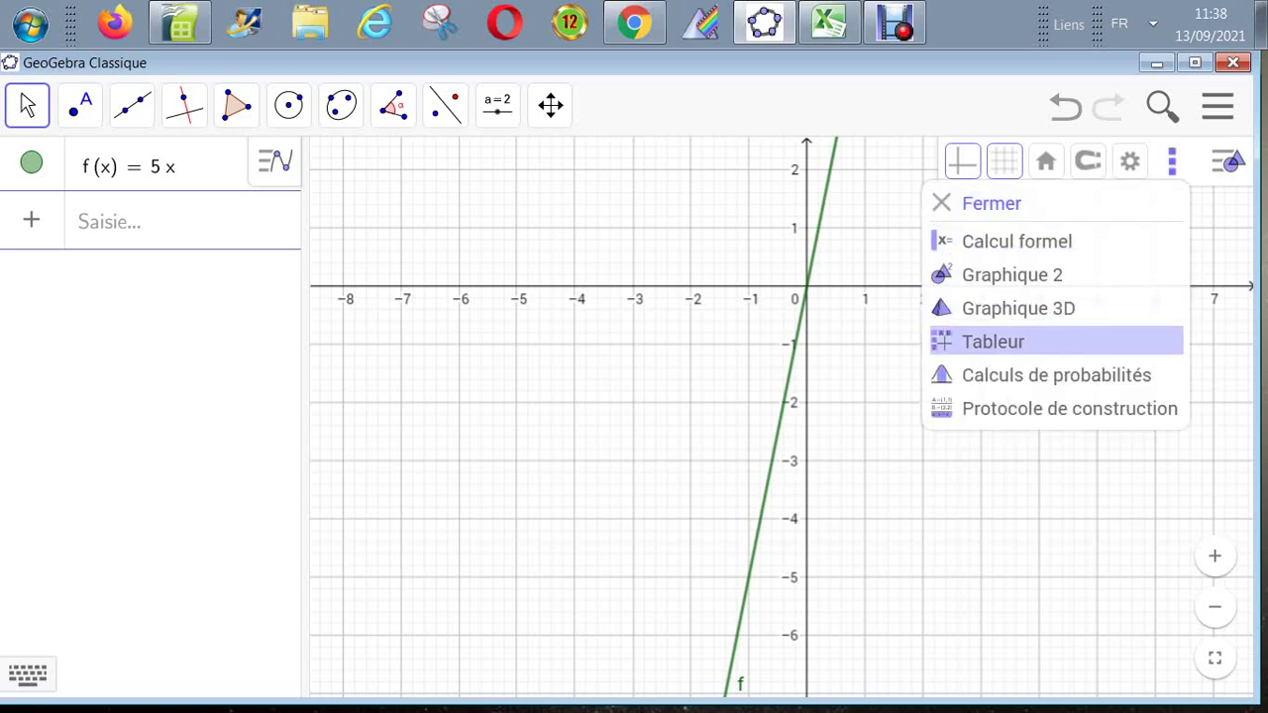
{"action": "left_click", "coordinate": [993, 342]}
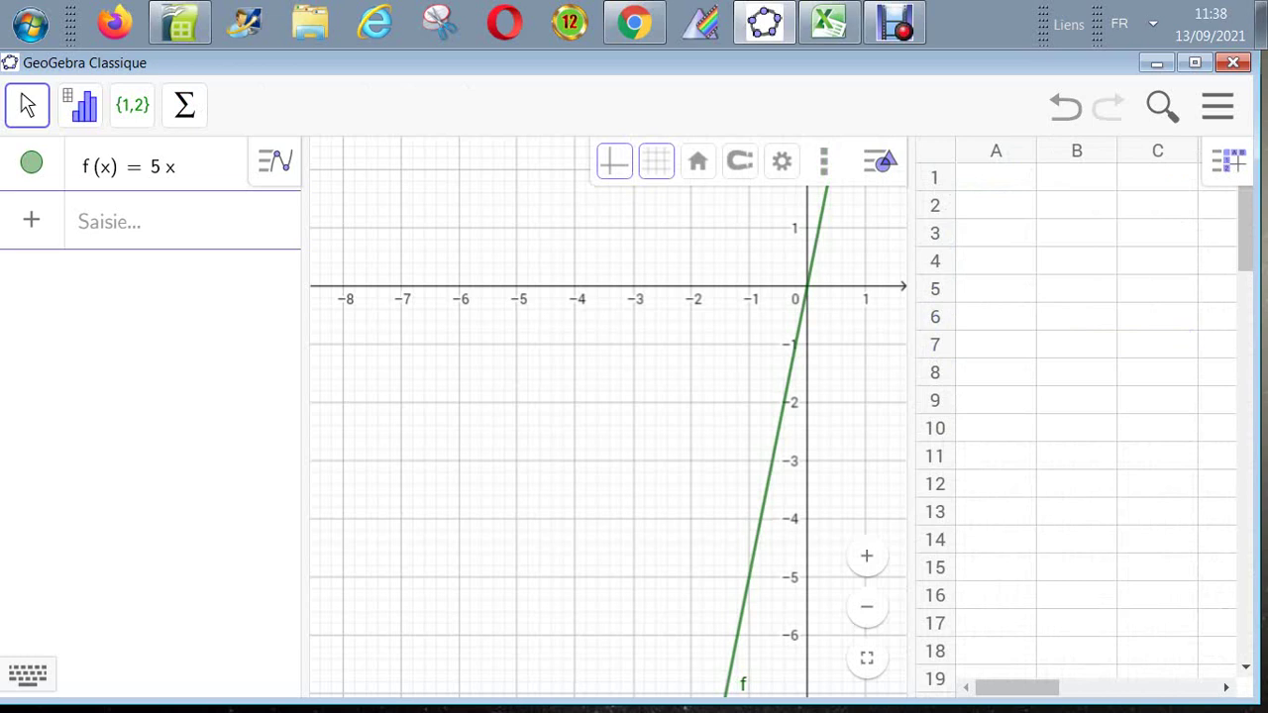
Step: Widen the spreadsheet view by narrowing the graphics and algebra views
{"action": "left_click_drag", "start_coordinate": [910, 396], "coordinate": [539, 396]}
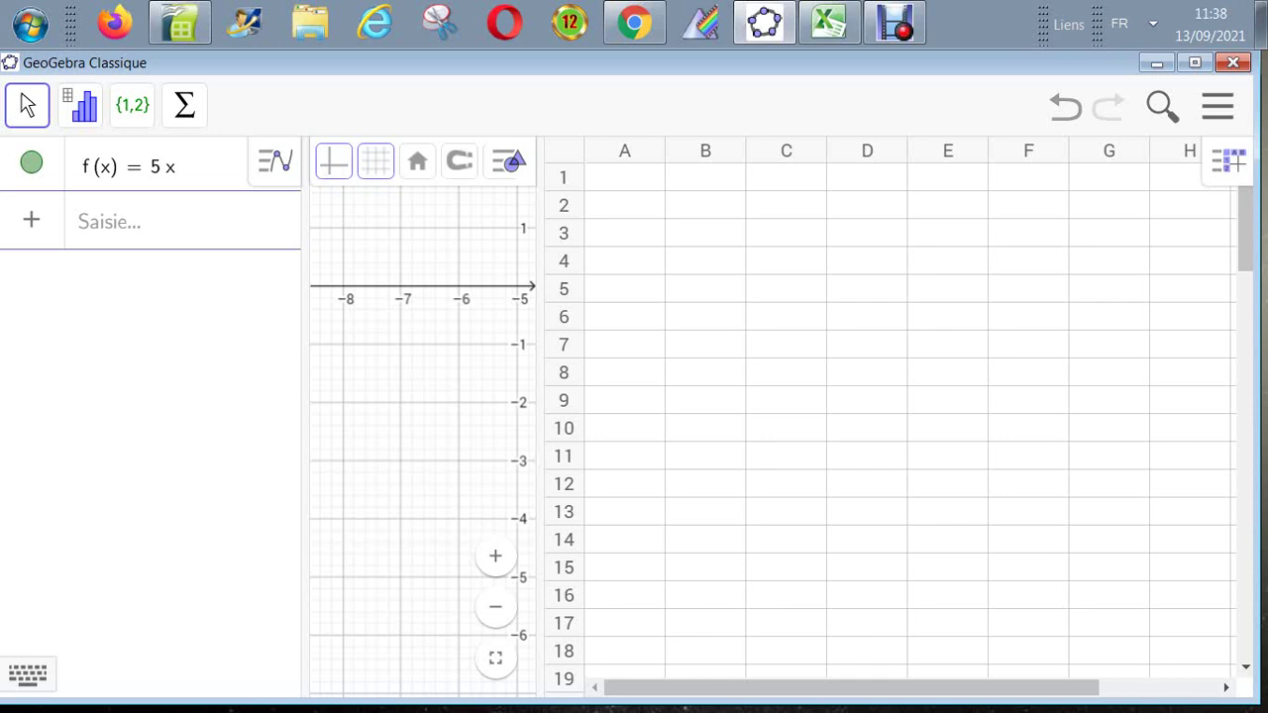
{"action": "left_click_drag", "start_coordinate": [305, 416], "coordinate": [207, 416]}
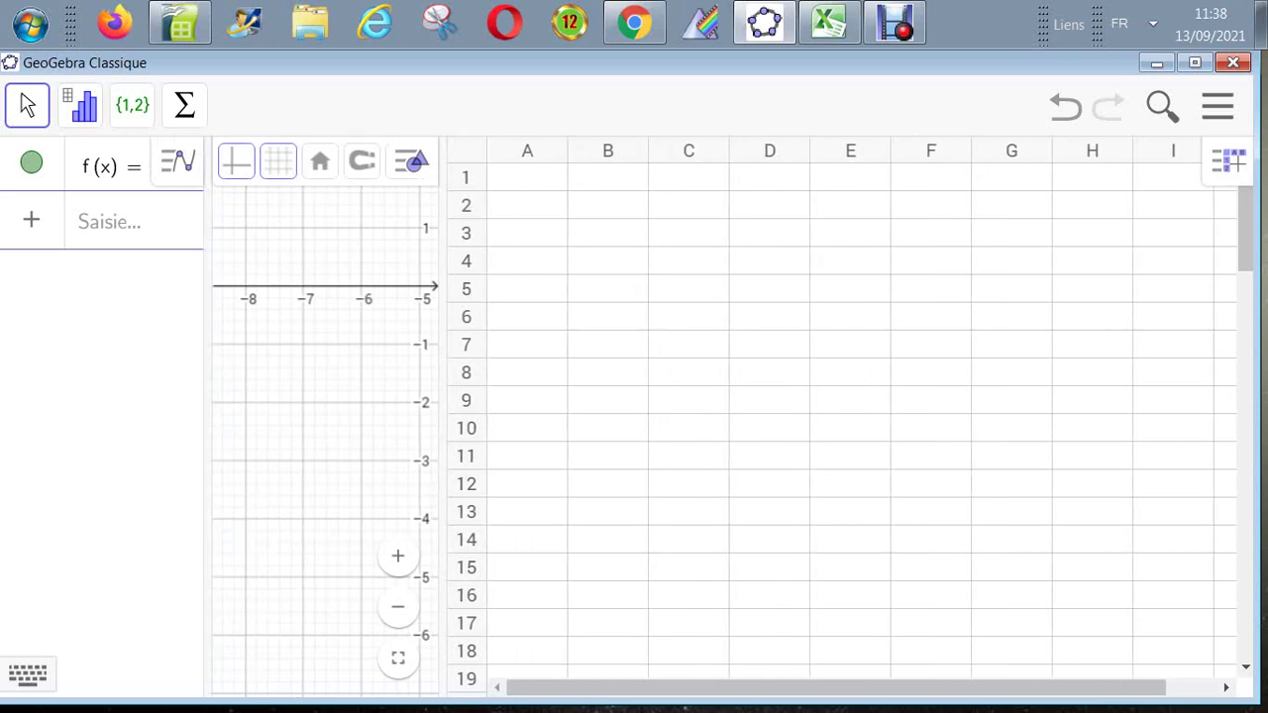
{"action": "left_click_drag", "start_coordinate": [443, 416], "coordinate": [386, 416]}
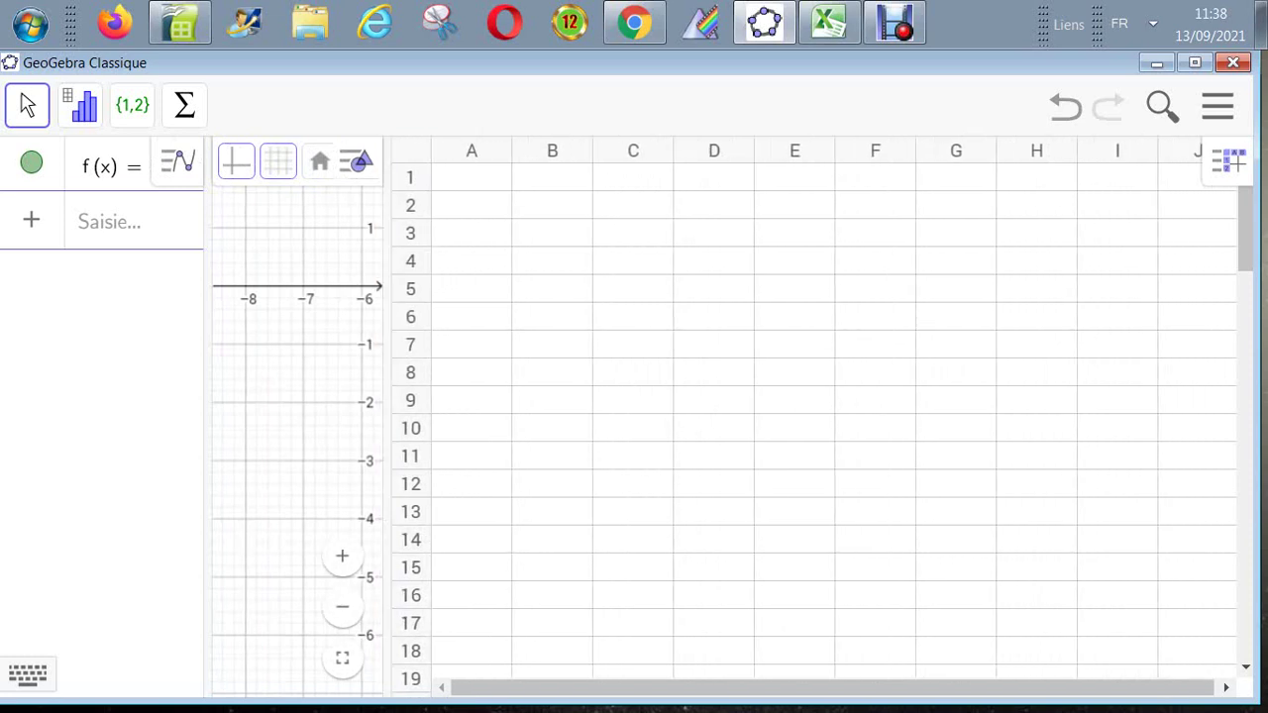
Step: Select cell C3 in the spreadsheet and show the spreadsheet's formatting bar
{"action": "left_click", "coordinate": [552, 233]}
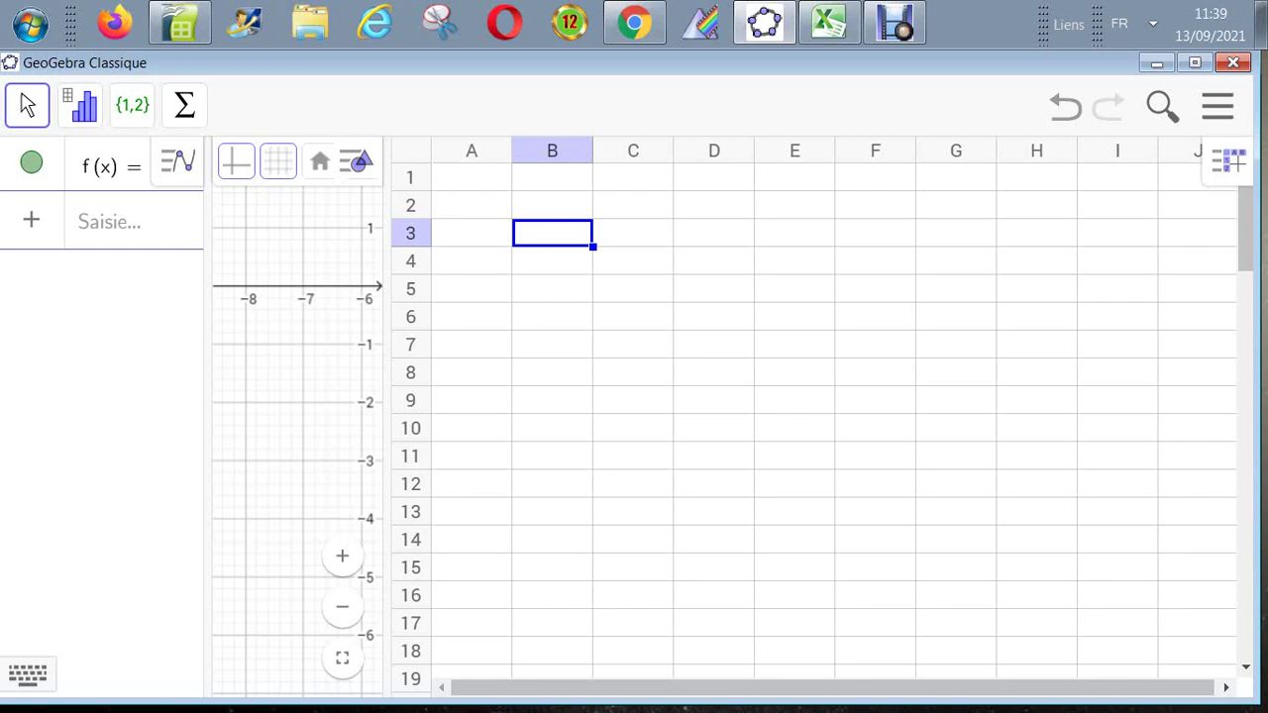
{"action": "mouse_move", "coordinate": [1245, 228]}
{"action": "left_mouse_down"}
{"action": "mouse_move", "coordinate": [1245, 611]}
{"action": "mouse_move", "coordinate": [1244, 236]}
{"action": "left_mouse_up"}
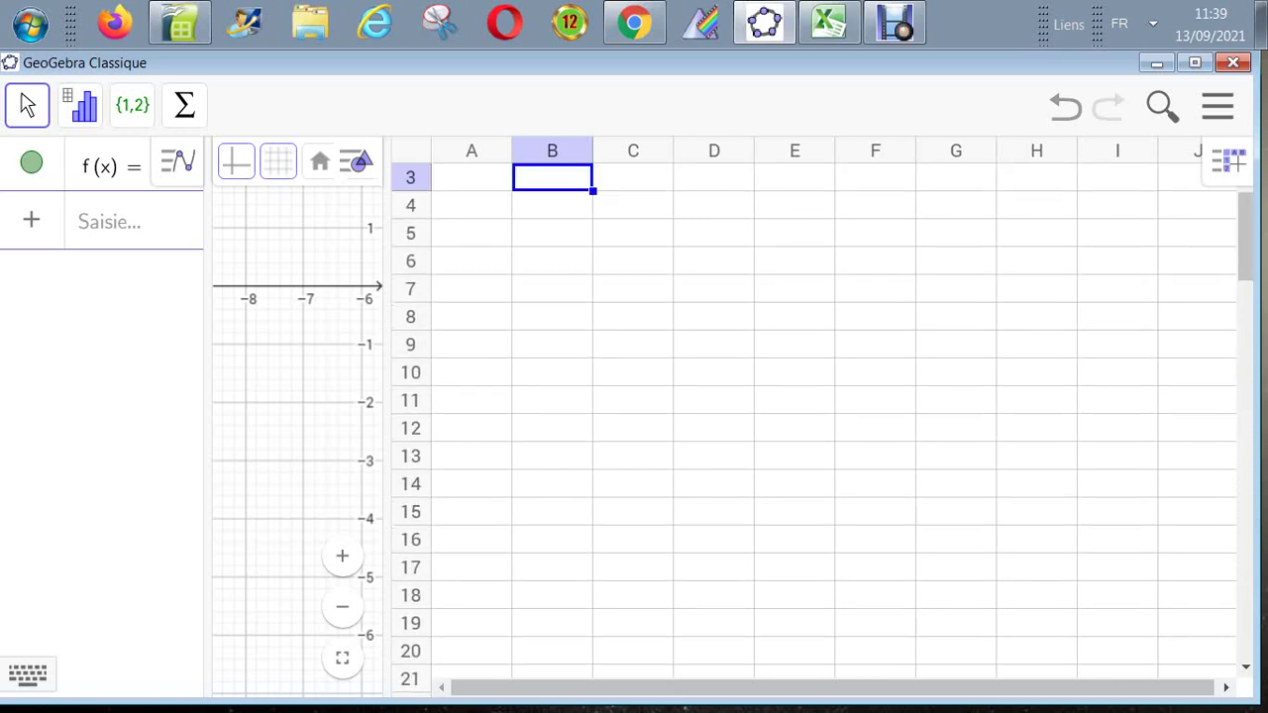
{"action": "left_click_drag", "start_coordinate": [1245, 238], "coordinate": [1245, 227]}
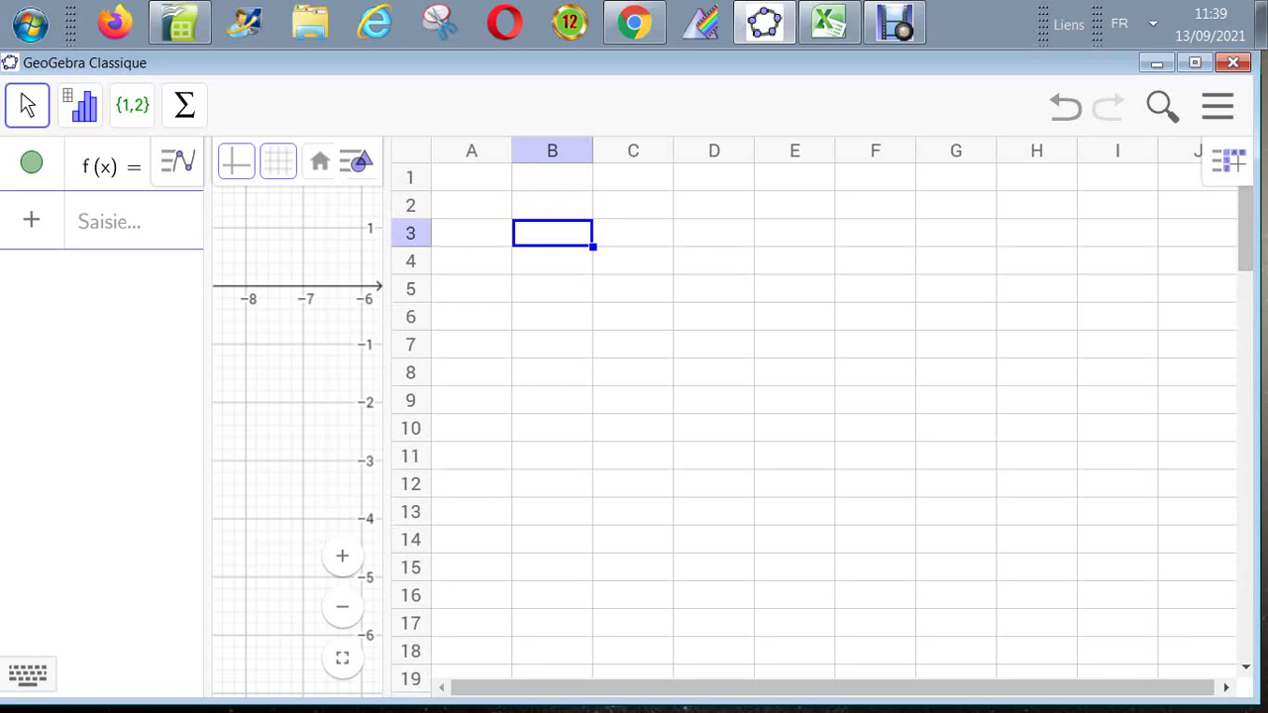
{"action": "left_click", "coordinate": [633, 233]}
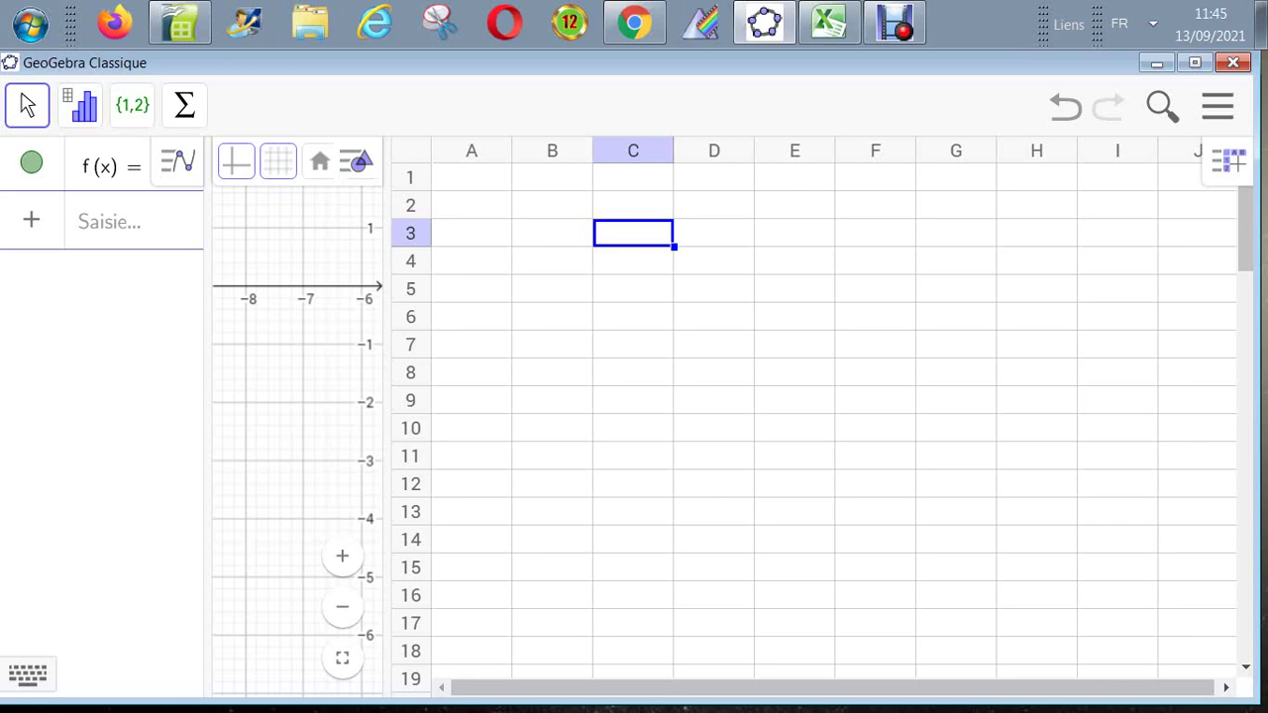
{"action": "left_click", "coordinate": [1228, 161]}
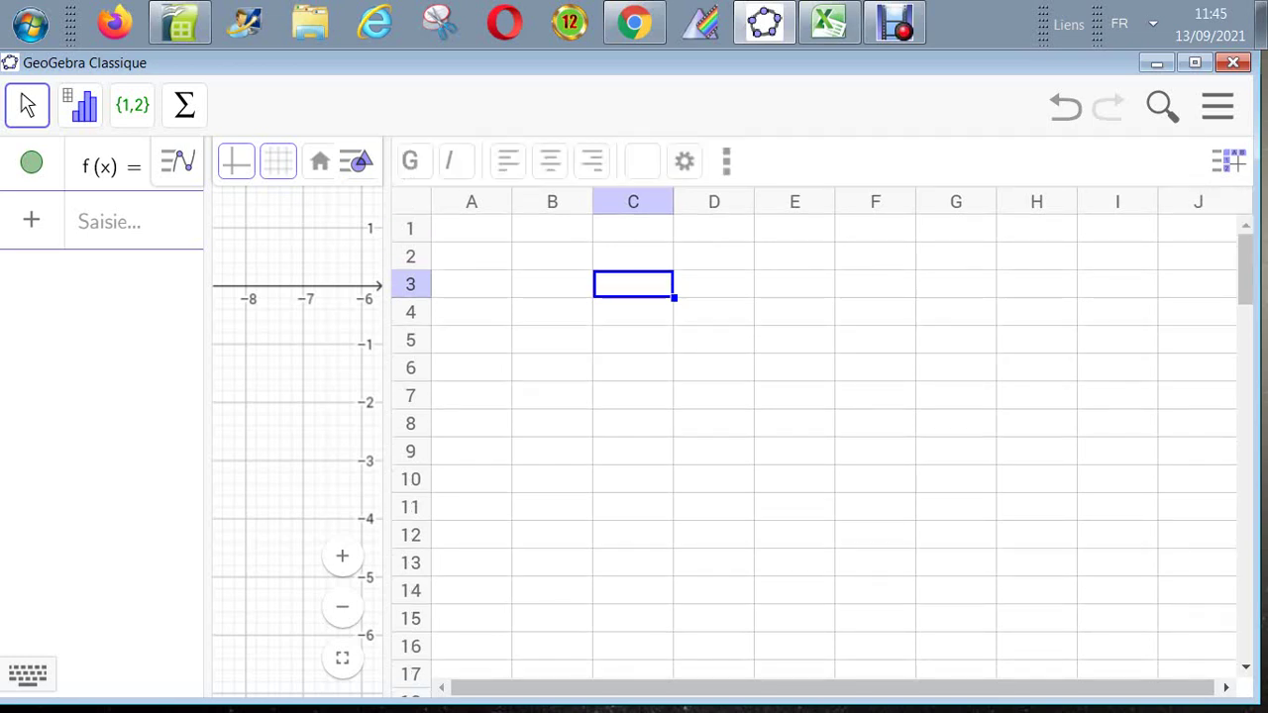
Step: Examine the file formats offered for exporting the construction, and dismiss the list
{"action": "left_click", "coordinate": [1218, 106]}
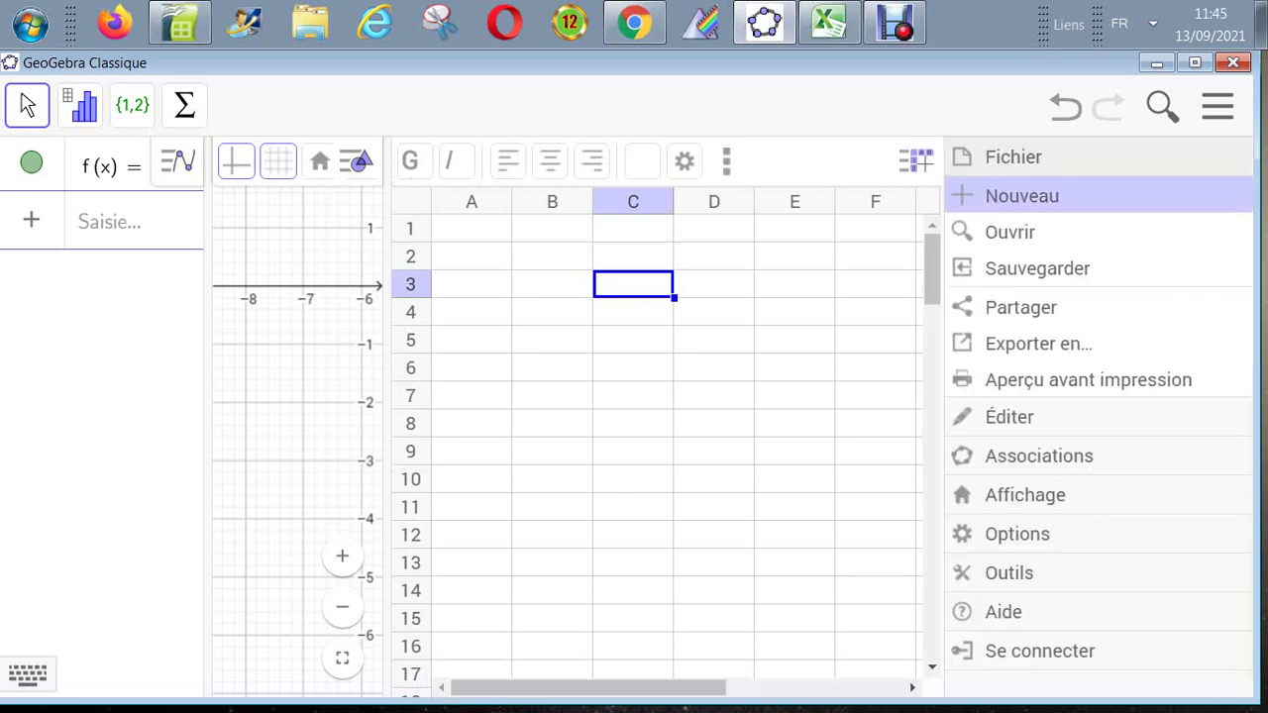
{"action": "left_click", "coordinate": [1038, 343]}
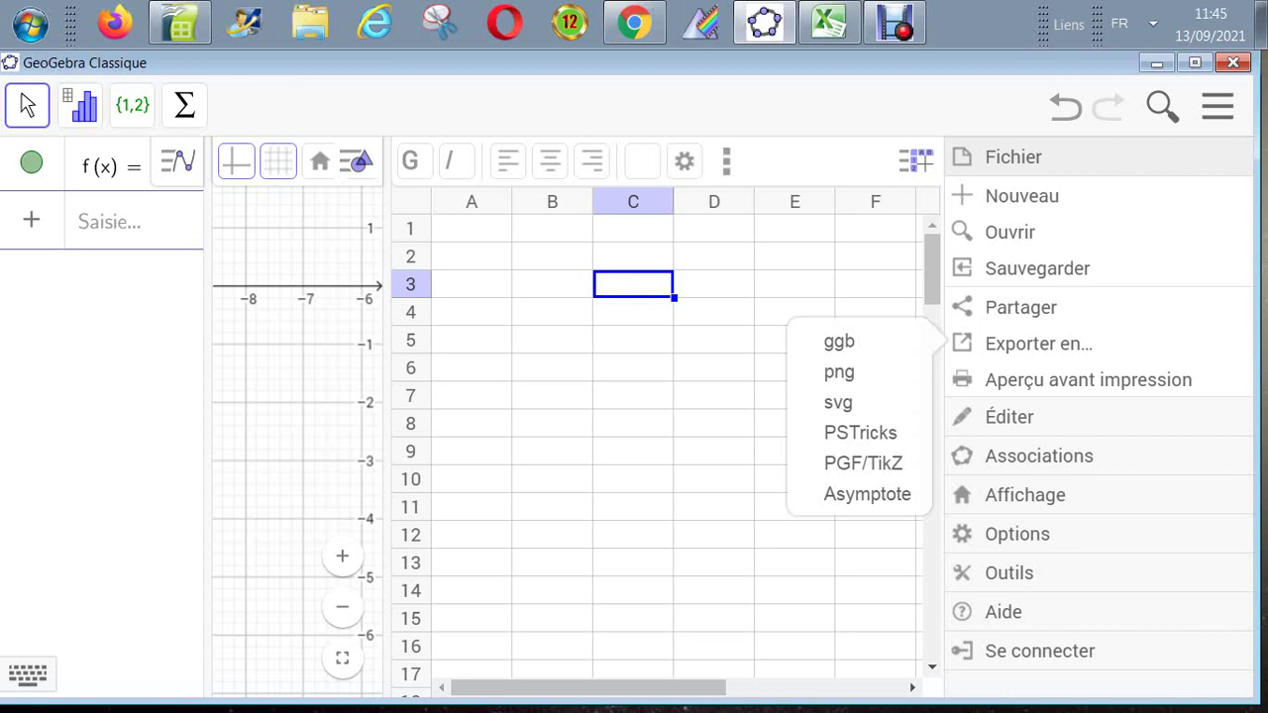
{"action": "left_click", "coordinate": [633, 339]}
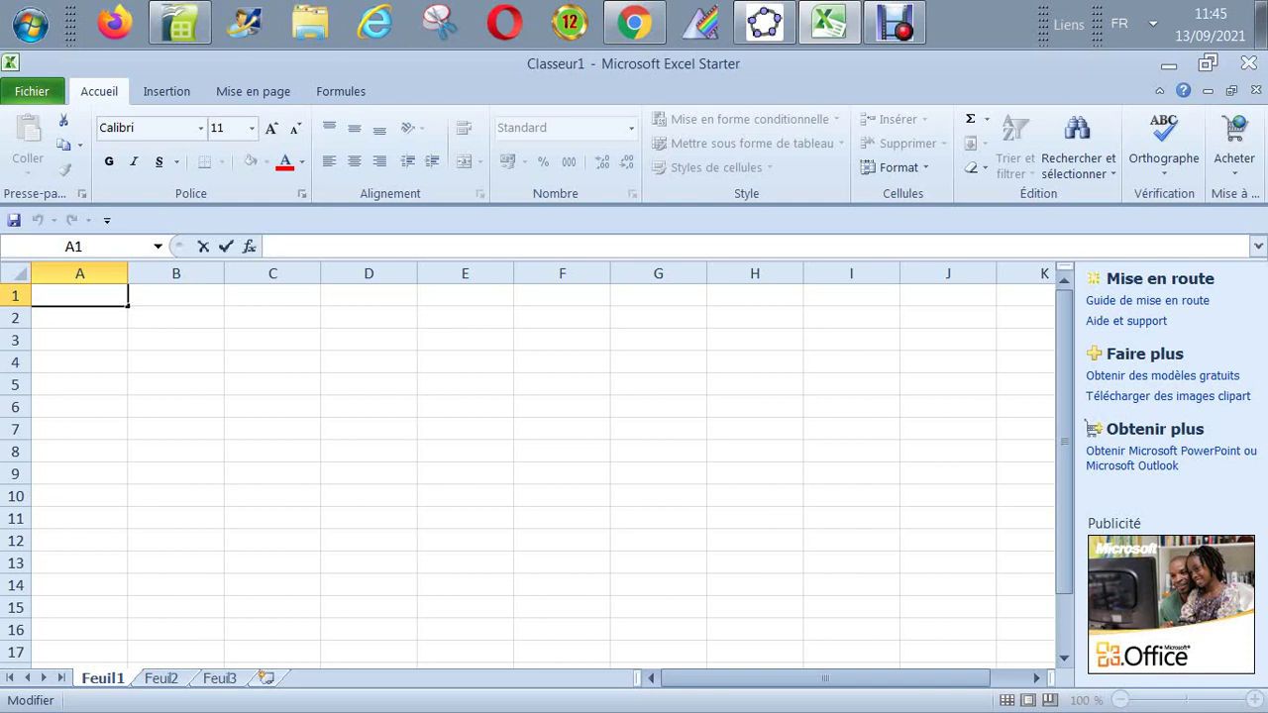
Step: Switch to Excel, select cell E3 and examine the insertion, formatting and page layout commands
{"action": "left_click", "coordinate": [464, 339]}
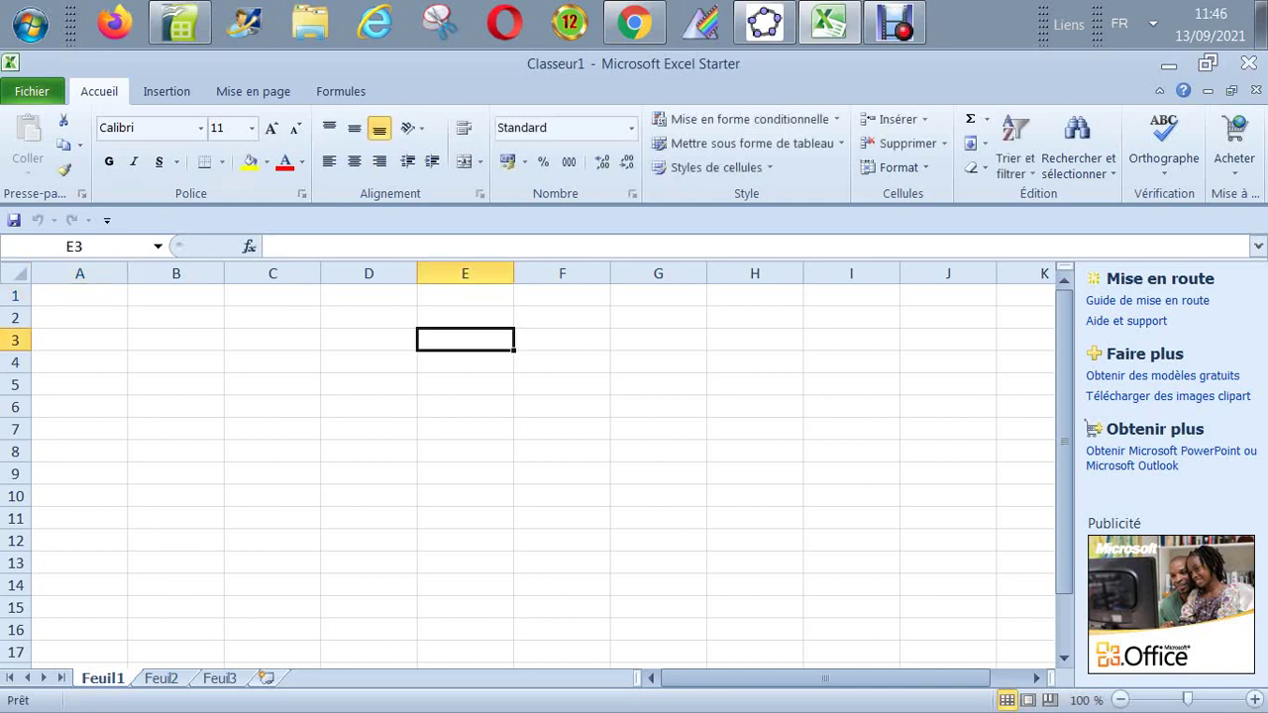
{"action": "left_click", "coordinate": [166, 91]}
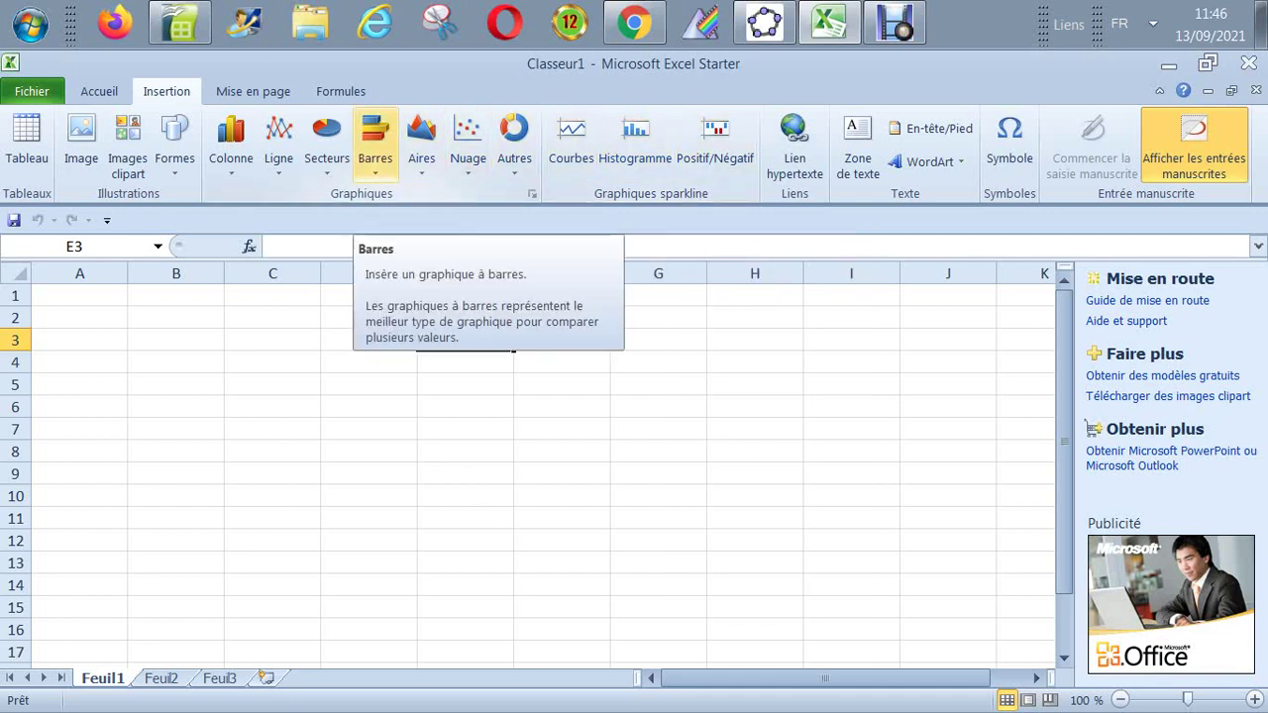
{"action": "left_click", "coordinate": [99, 92]}
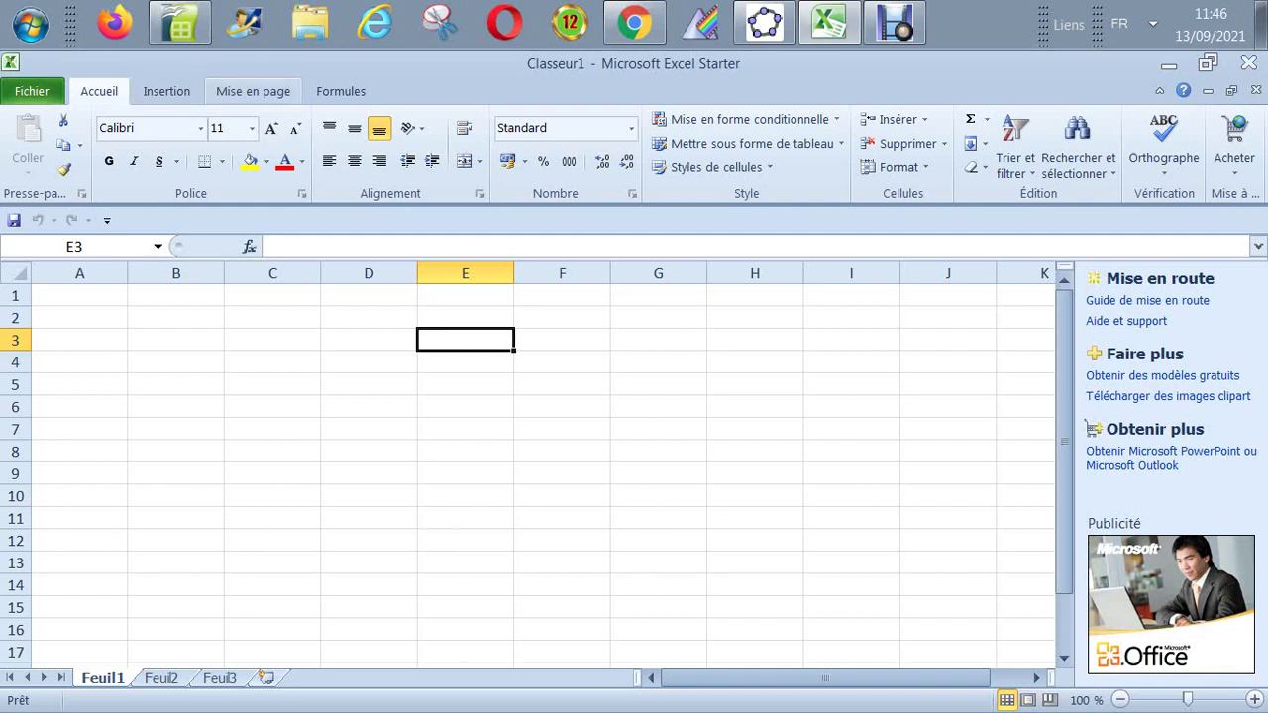
{"action": "left_click", "coordinate": [253, 91]}
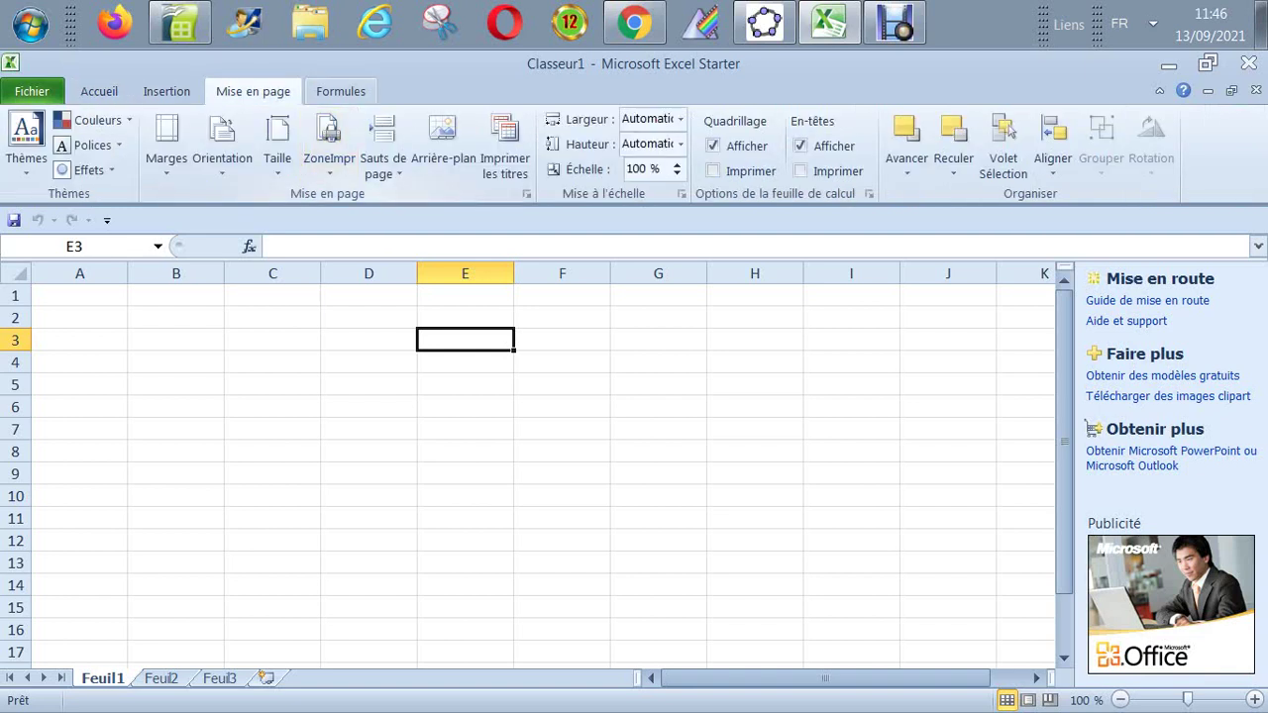
Step: Start inserting a function into cell E3 and list the functions of the category Tous
{"action": "left_click", "coordinate": [341, 91]}
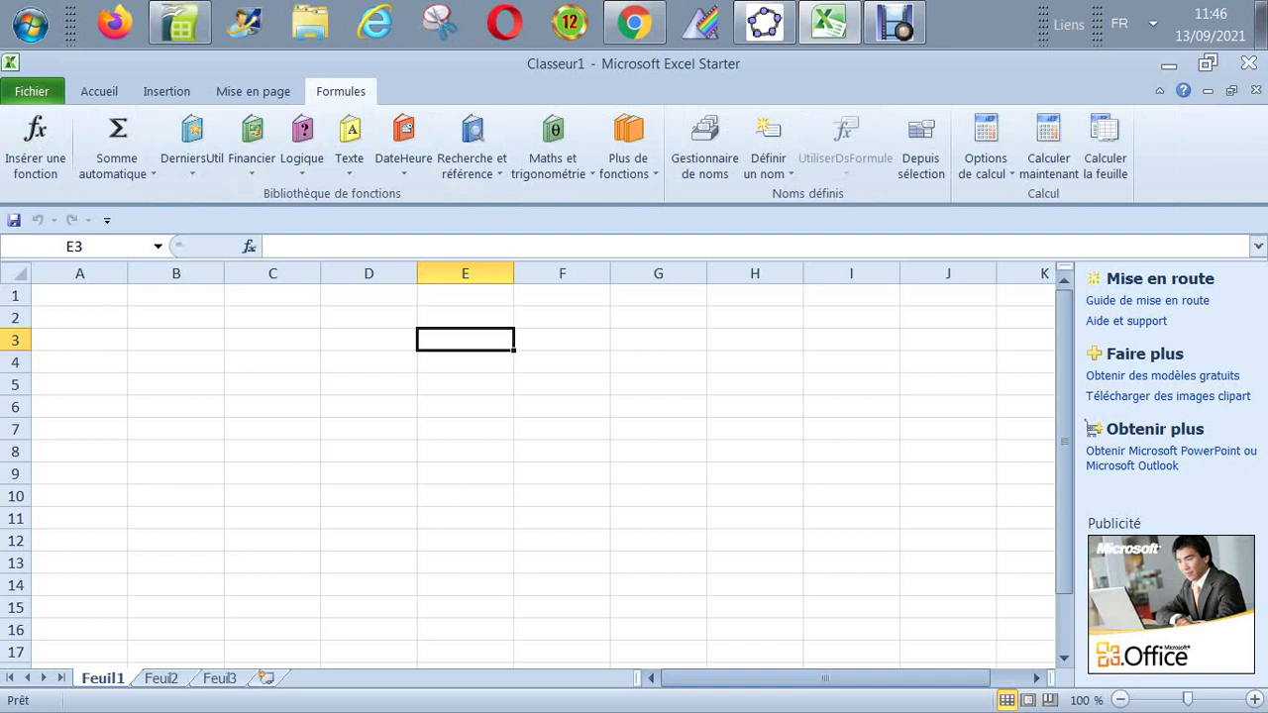
{"action": "left_click", "coordinate": [36, 144]}
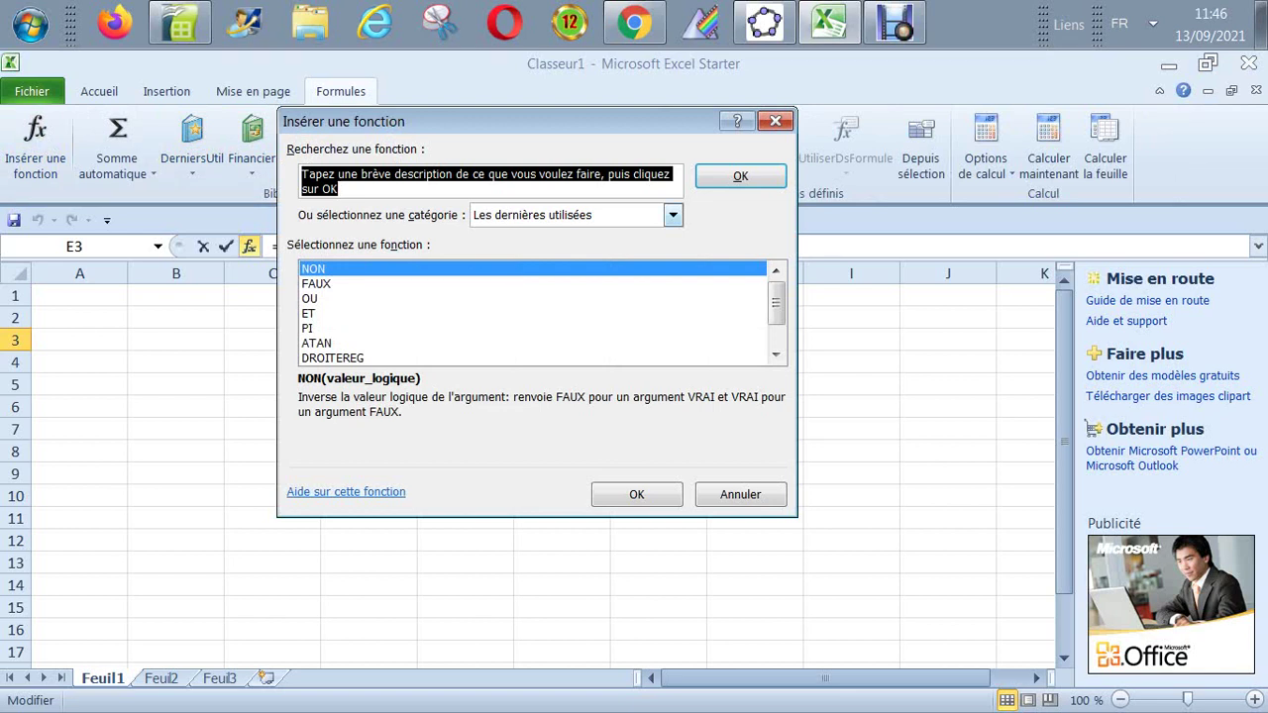
{"action": "left_click", "coordinate": [674, 215]}
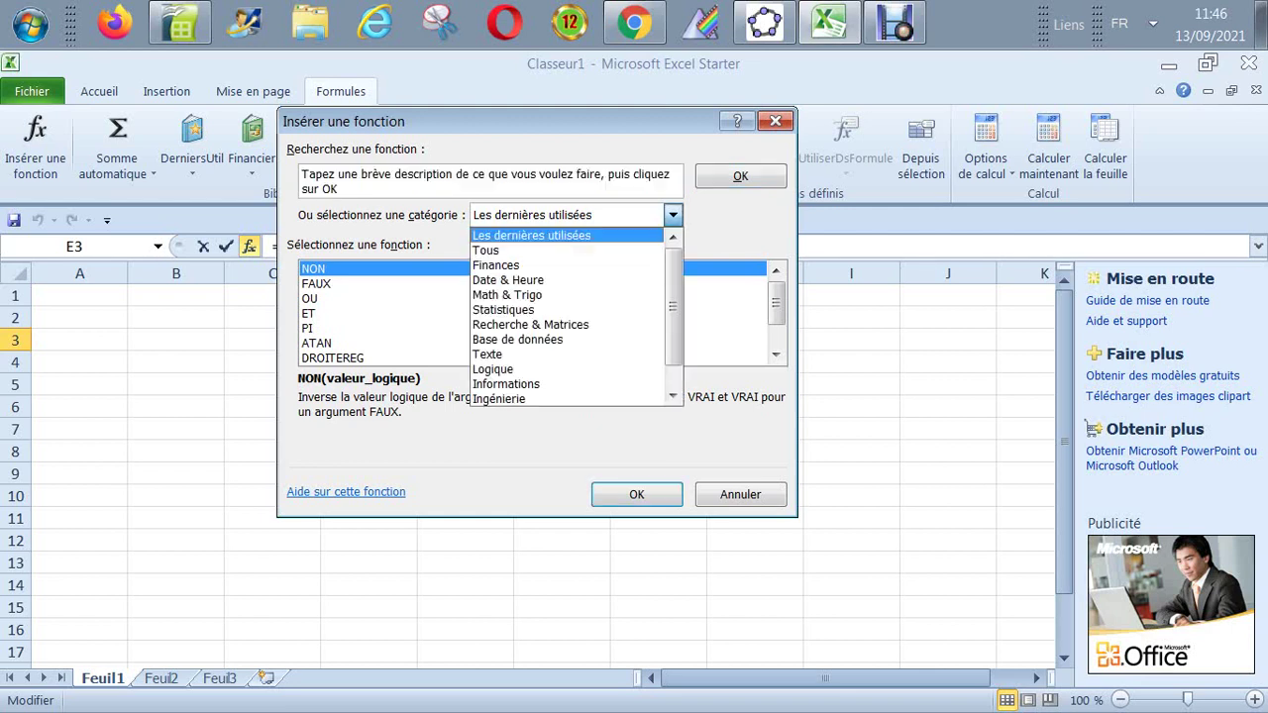
{"action": "left_click", "coordinate": [486, 250]}
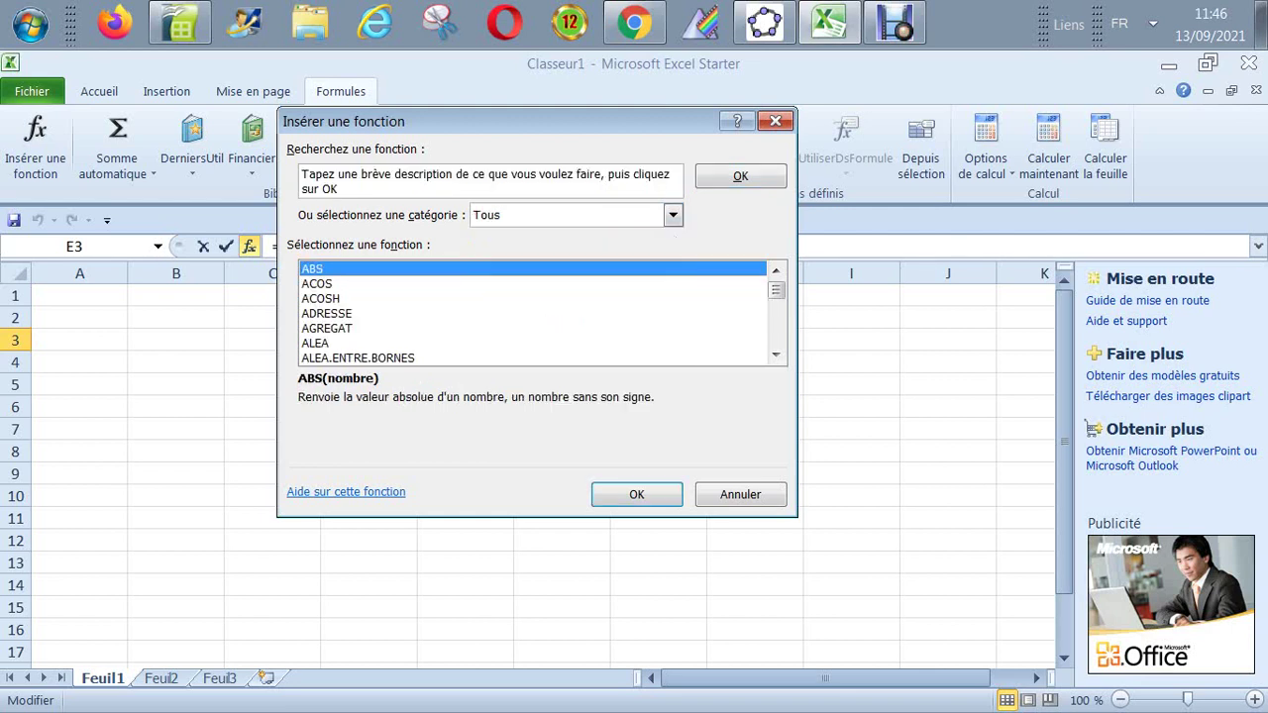
Step: Browse the complete function list, read the description of the PI function, and cancel the insertion
{"action": "scroll", "coordinate": [533, 313], "scroll_direction": "down", "scroll_amount": 20}
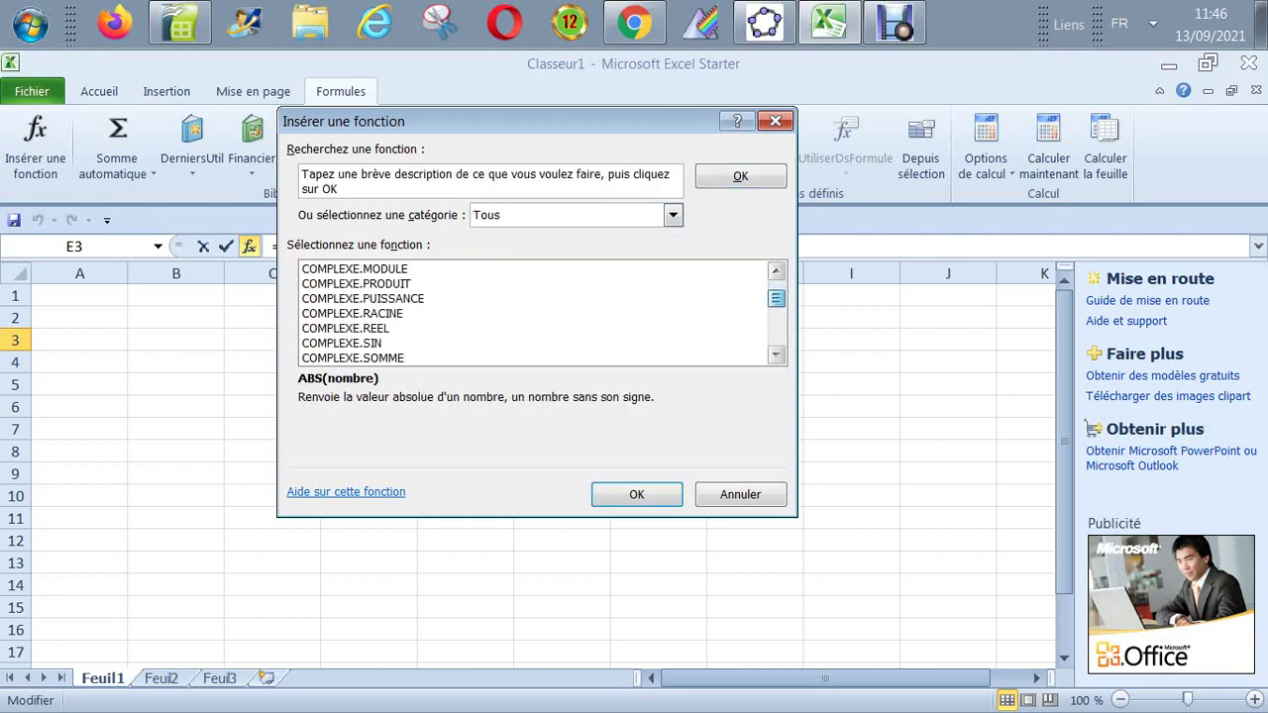
{"action": "scroll", "coordinate": [533, 313], "scroll_direction": "down", "scroll_amount": 20}
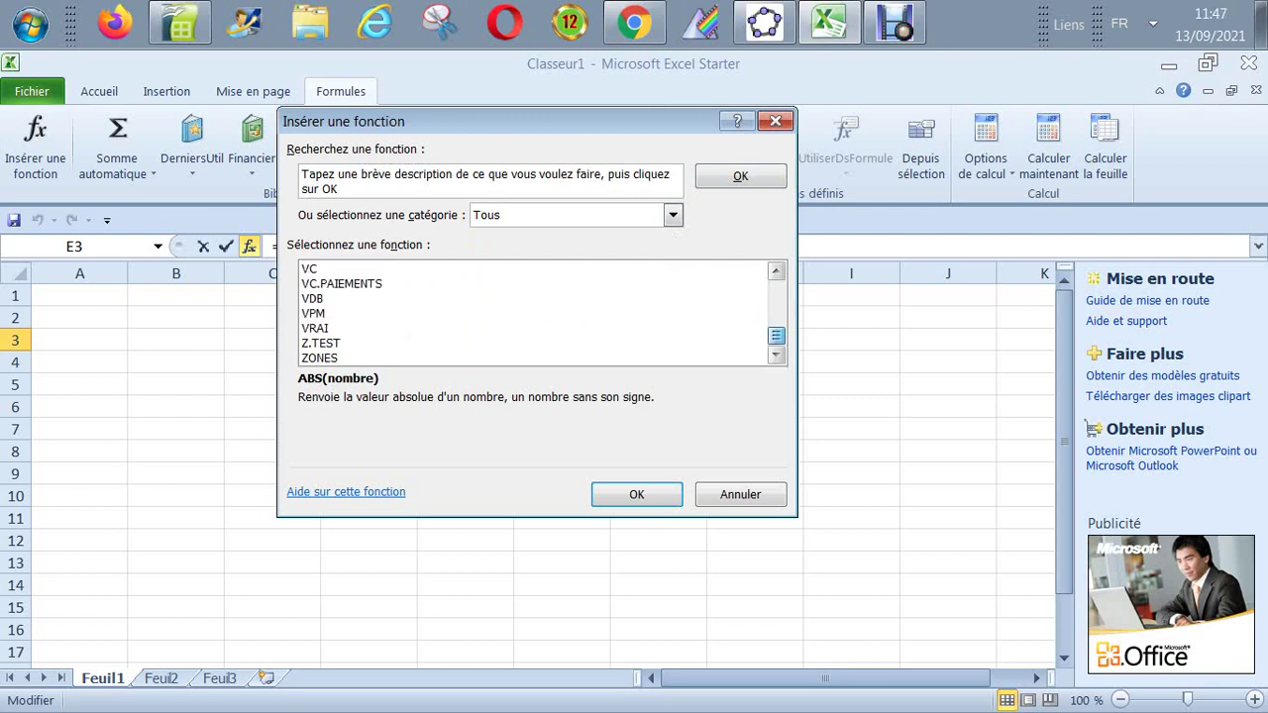
{"action": "scroll", "coordinate": [533, 313], "scroll_direction": "up", "scroll_amount": 15}
{"action": "scroll", "coordinate": [533, 313], "scroll_direction": "up", "scroll_amount": 20}
{"action": "scroll", "coordinate": [533, 313], "scroll_direction": "down", "scroll_amount": 20}
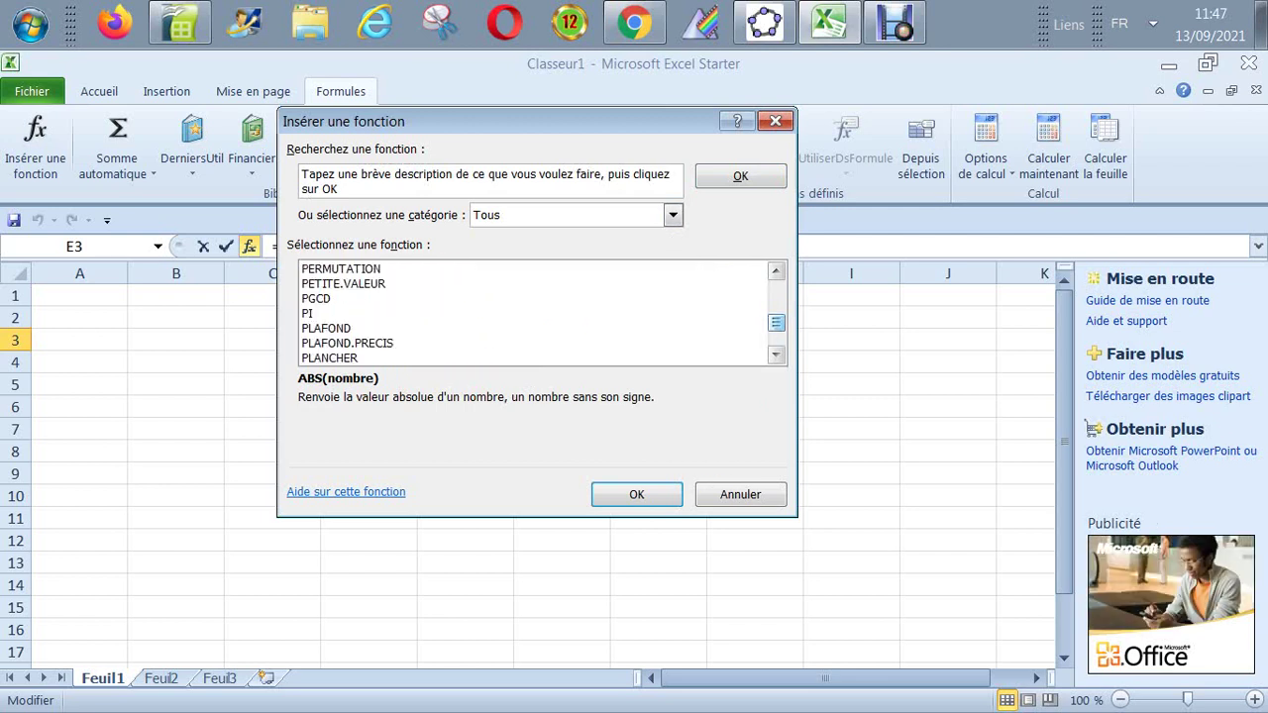
{"action": "left_click", "coordinate": [532, 313]}
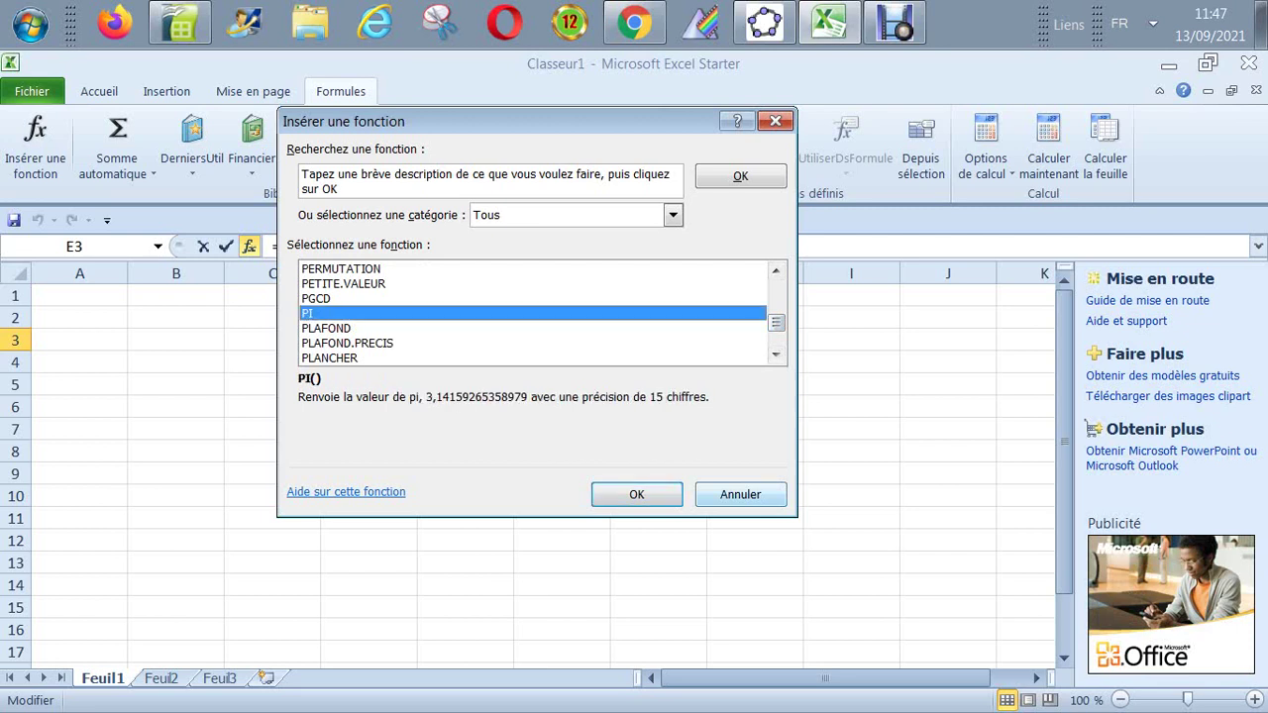
{"action": "key", "text": "Escape"}
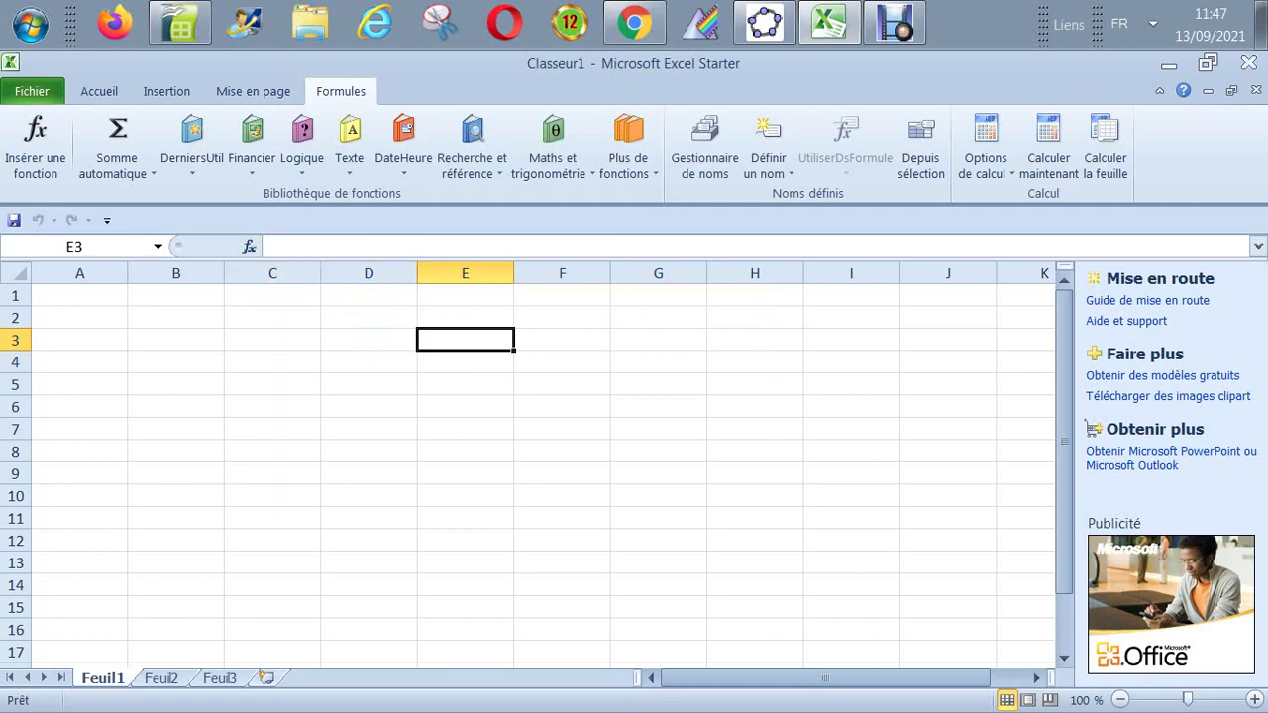
Step: Restart inserting a function into cell E3 and list the functions of the categories Finances and Date & Heure
{"action": "left_click", "coordinate": [35, 139]}
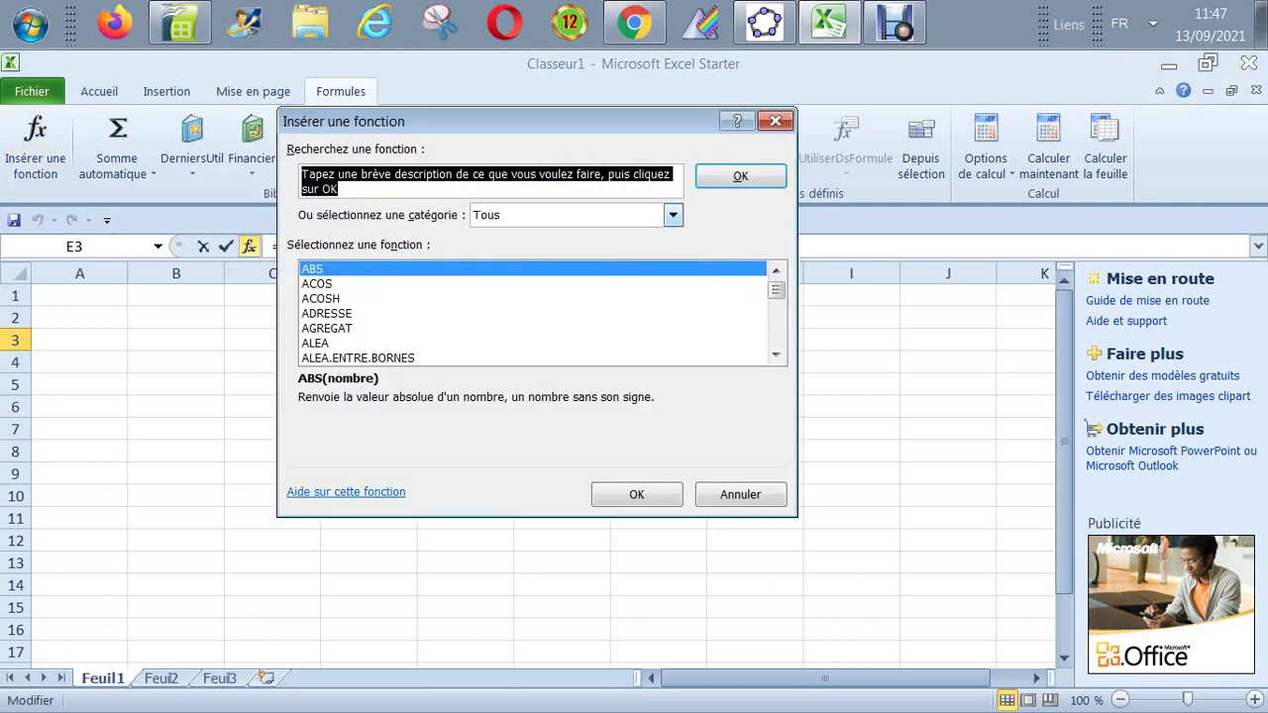
{"action": "left_click", "coordinate": [673, 215]}
{"action": "key", "text": "Return"}
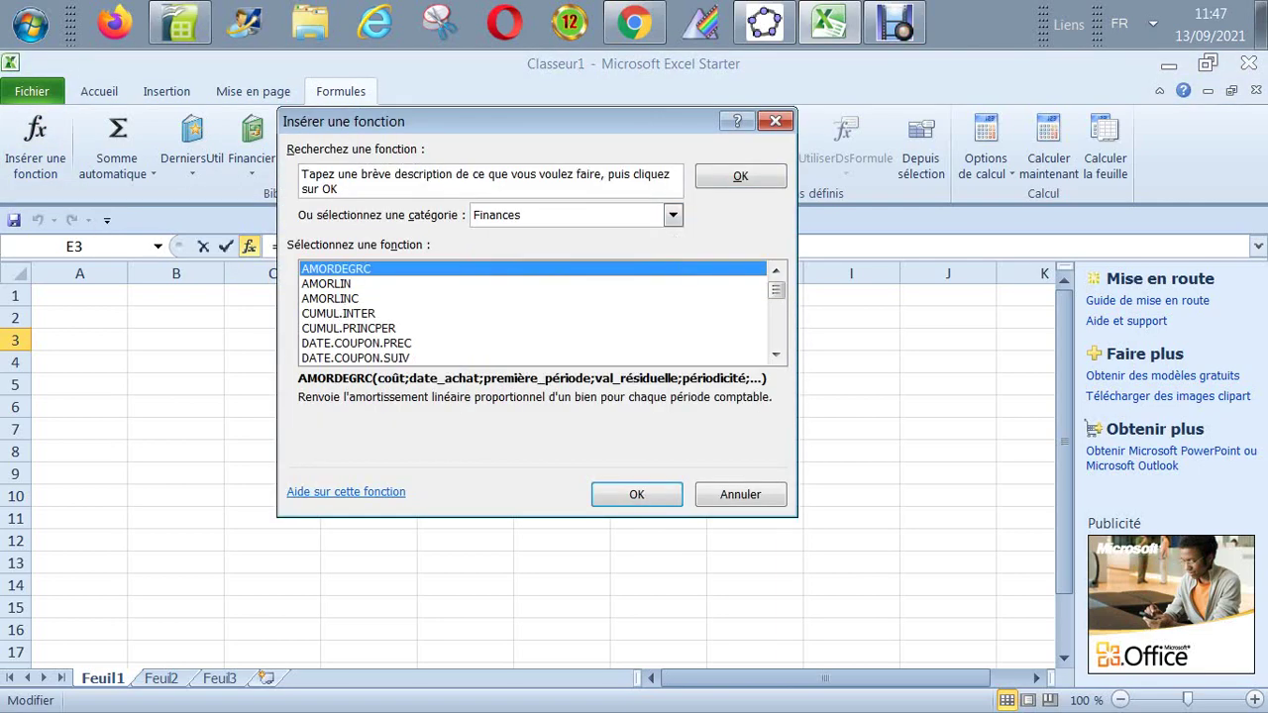
{"action": "left_click", "coordinate": [672, 215]}
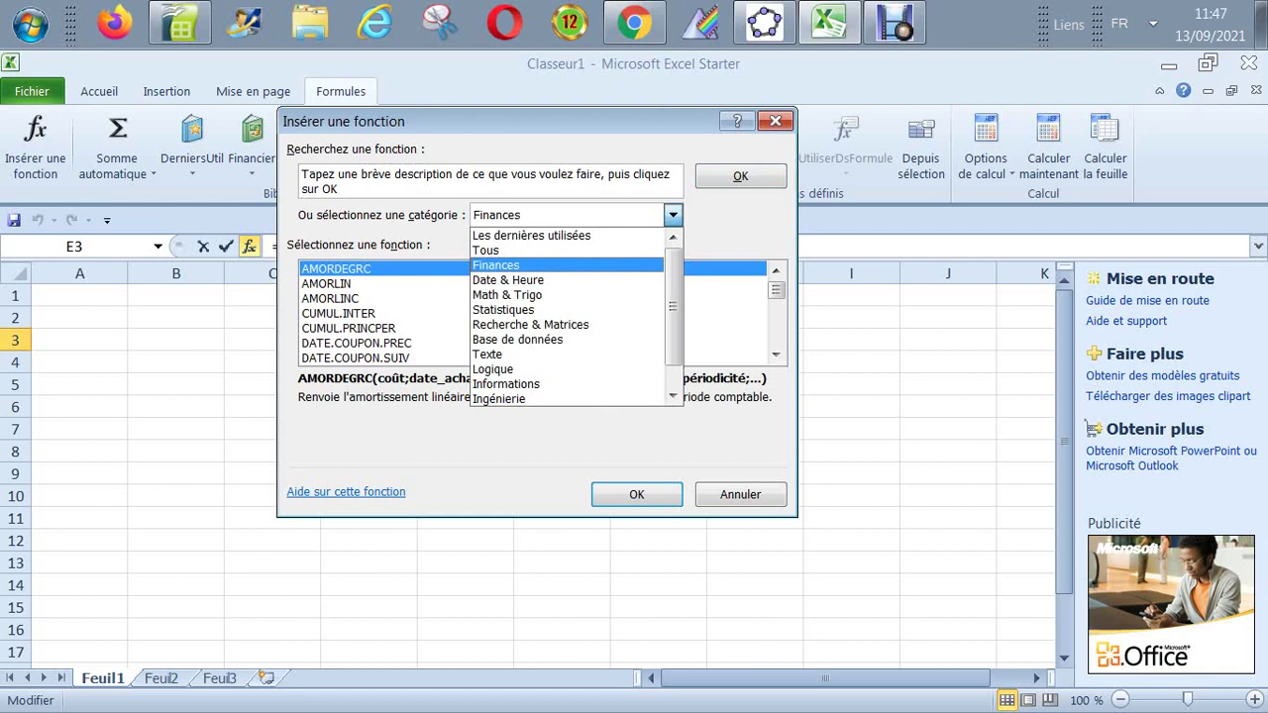
{"action": "key", "text": "Up"}
{"action": "key", "text": "Up"}
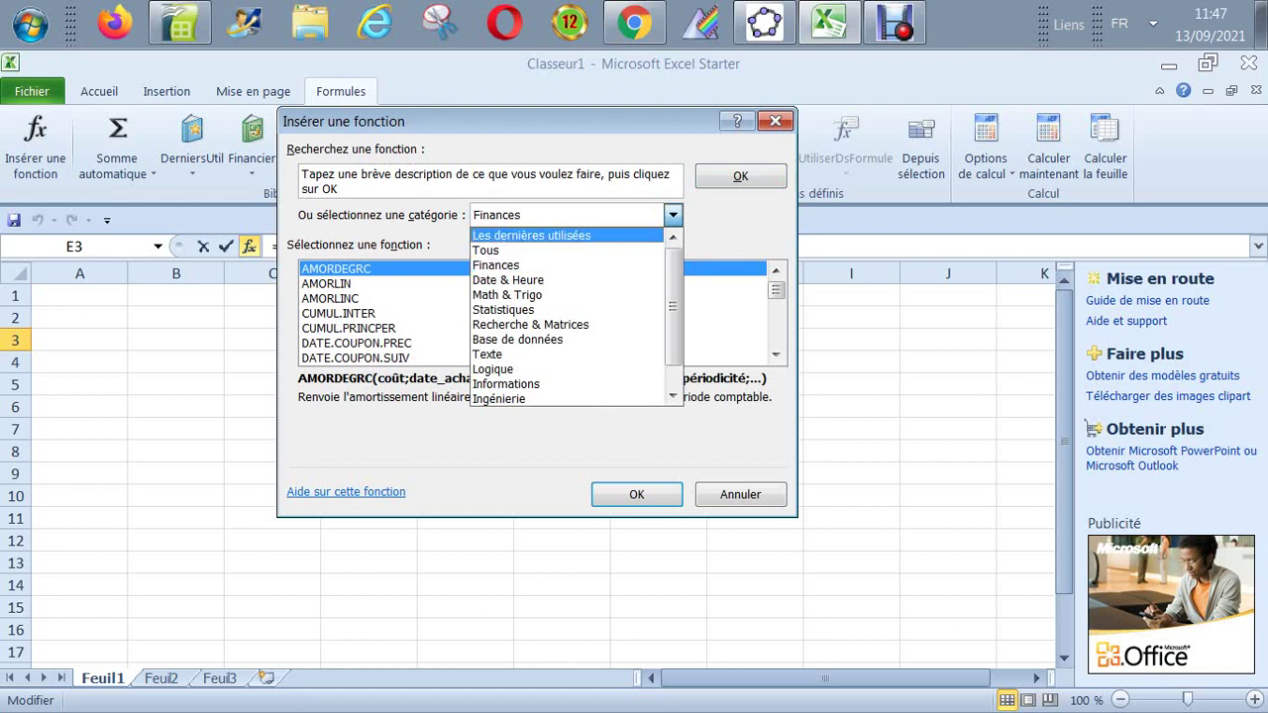
{"action": "key", "text": "Down"}
{"action": "key", "text": "Down"}
{"action": "key", "text": "Down"}
{"action": "key", "text": "Return"}
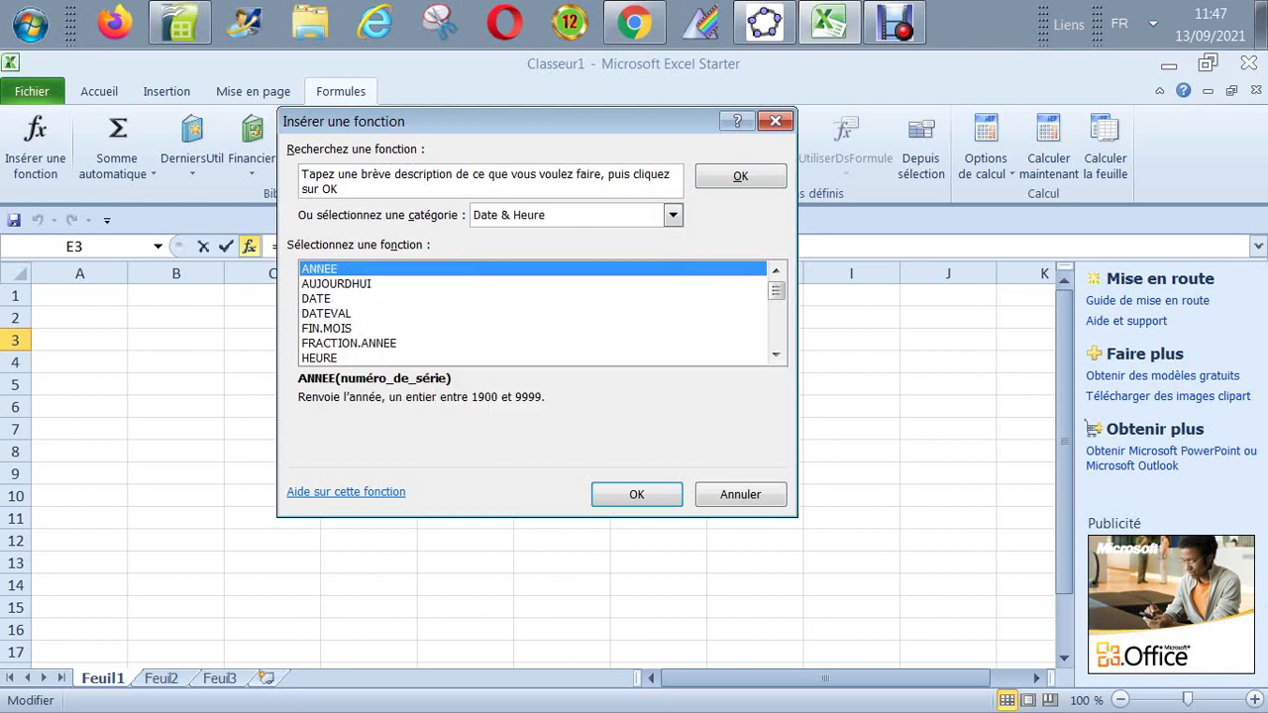
Step: List the functions of the category Math & Trigo, followed by those of the category Statistiques
{"action": "key", "text": "alt+Down"}
{"action": "key", "text": "Up"}
{"action": "key", "text": "Down"}
{"action": "key", "text": "Down"}
{"action": "key", "text": "Return"}
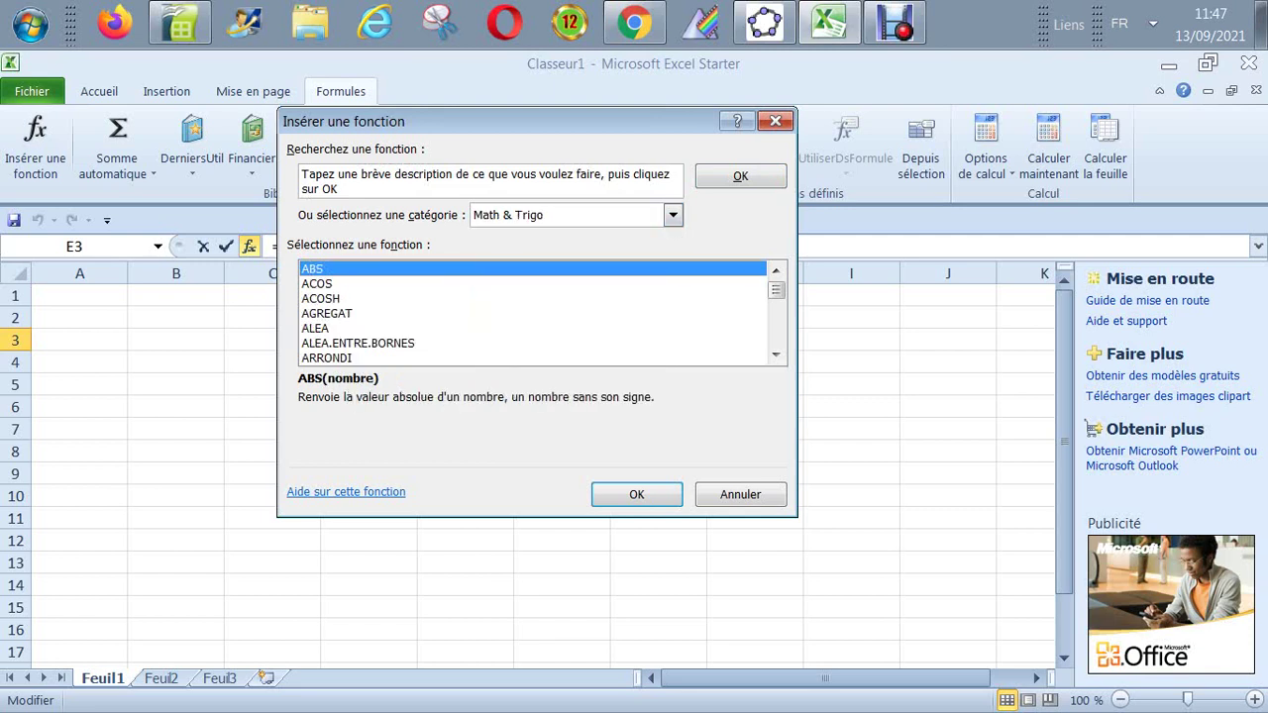
{"action": "key", "text": "alt+Down"}
{"action": "key", "text": "Up"}
{"action": "key", "text": "Up"}
{"action": "key", "text": "Down"}
{"action": "key", "text": "Down"}
{"action": "key", "text": "Down"}
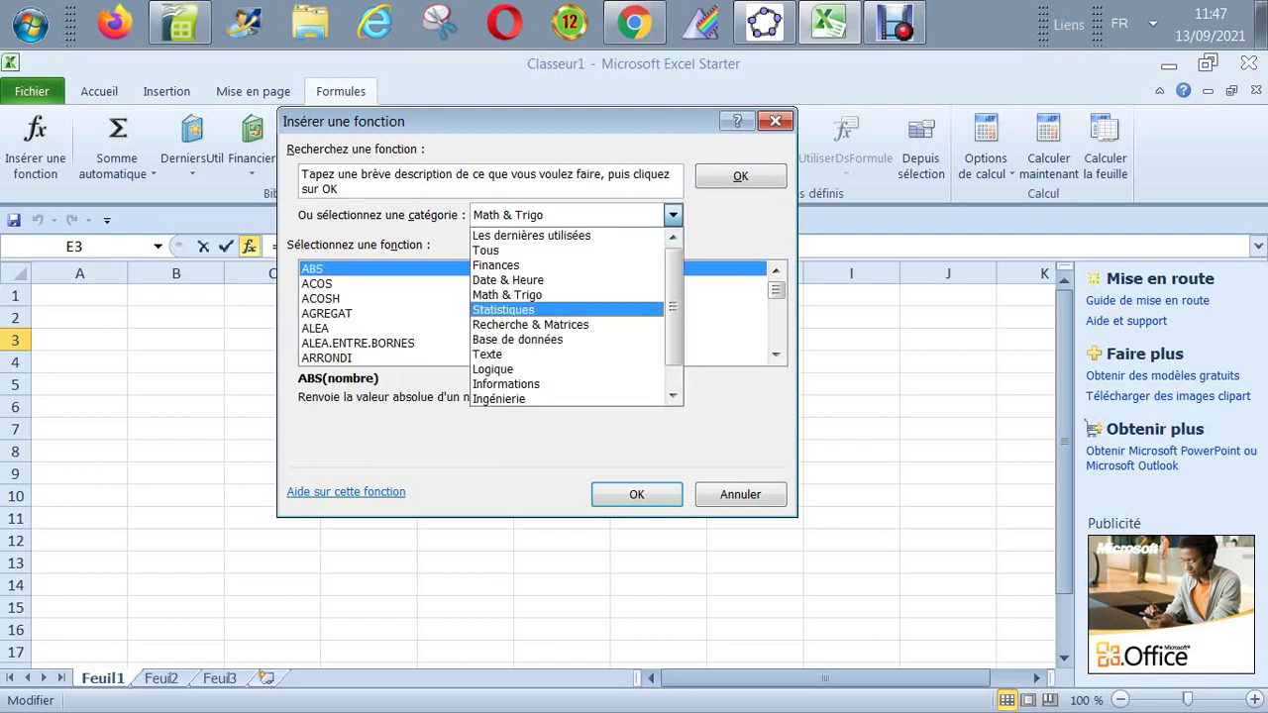
{"action": "key", "text": "Return"}
Step: List the functions of the category Recherche & Matrices, followed by those of the category Base de données
{"action": "key", "text": "alt+Down"}
{"action": "key", "text": "Up"}
{"action": "key", "text": "Up"}
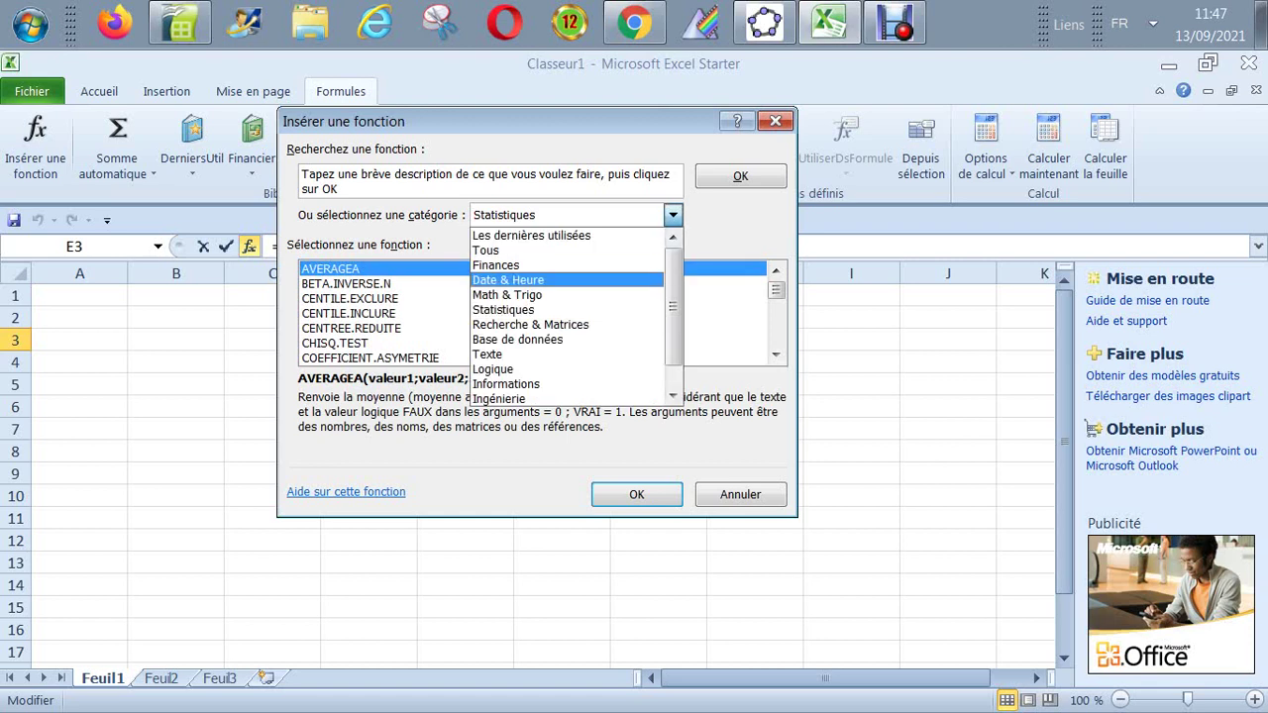
{"action": "key", "text": "Down"}
{"action": "key", "text": "Down"}
{"action": "key", "text": "Down"}
{"action": "key", "text": "Return"}
{"action": "key", "text": "alt+Down"}
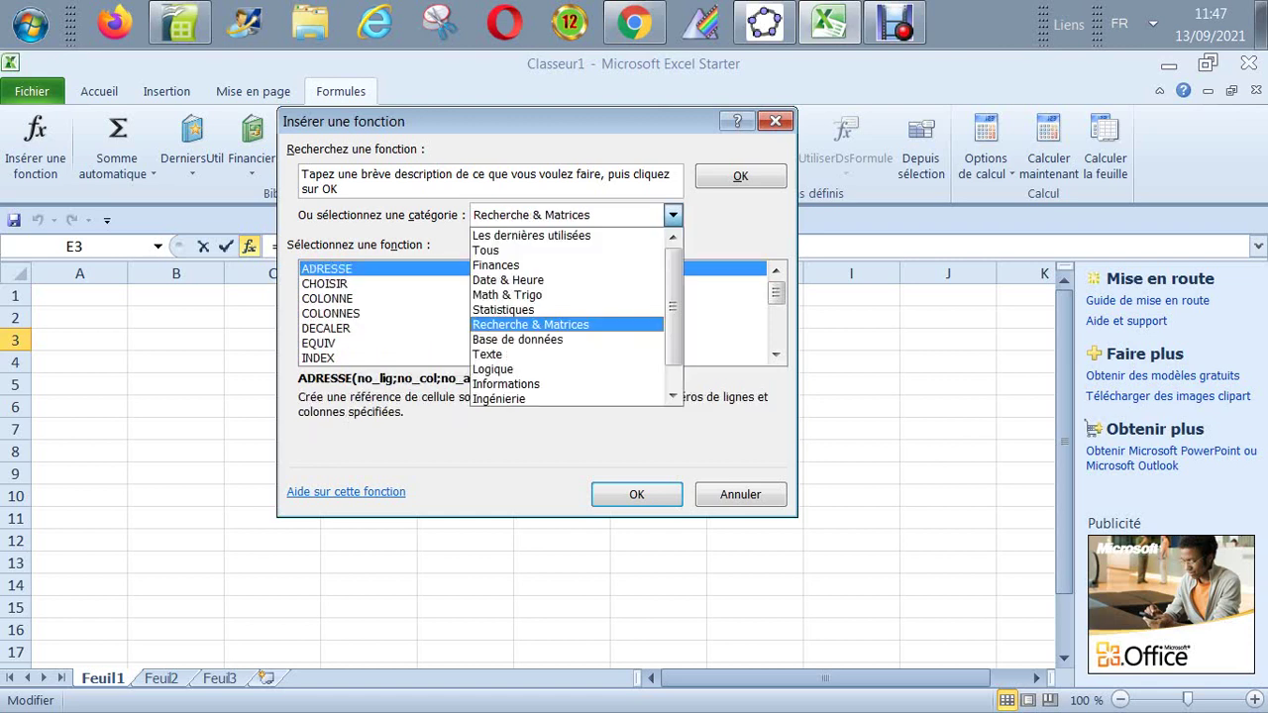
{"action": "key", "text": "Up"}
{"action": "key", "text": "Down"}
{"action": "key", "text": "Down"}
{"action": "key", "text": "Return"}
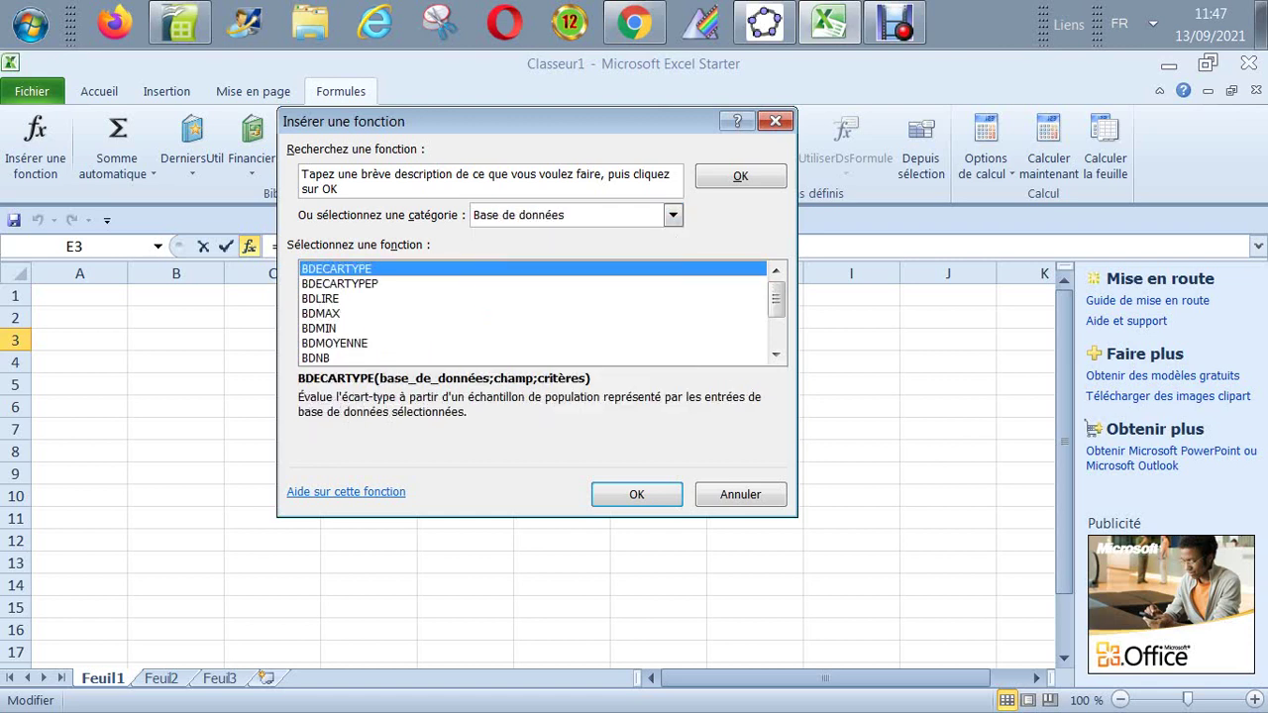
Step: List the functions of the category Texte, followed by those of the category Logique
{"action": "key", "text": "alt+Down"}
{"action": "key", "text": "Down"}
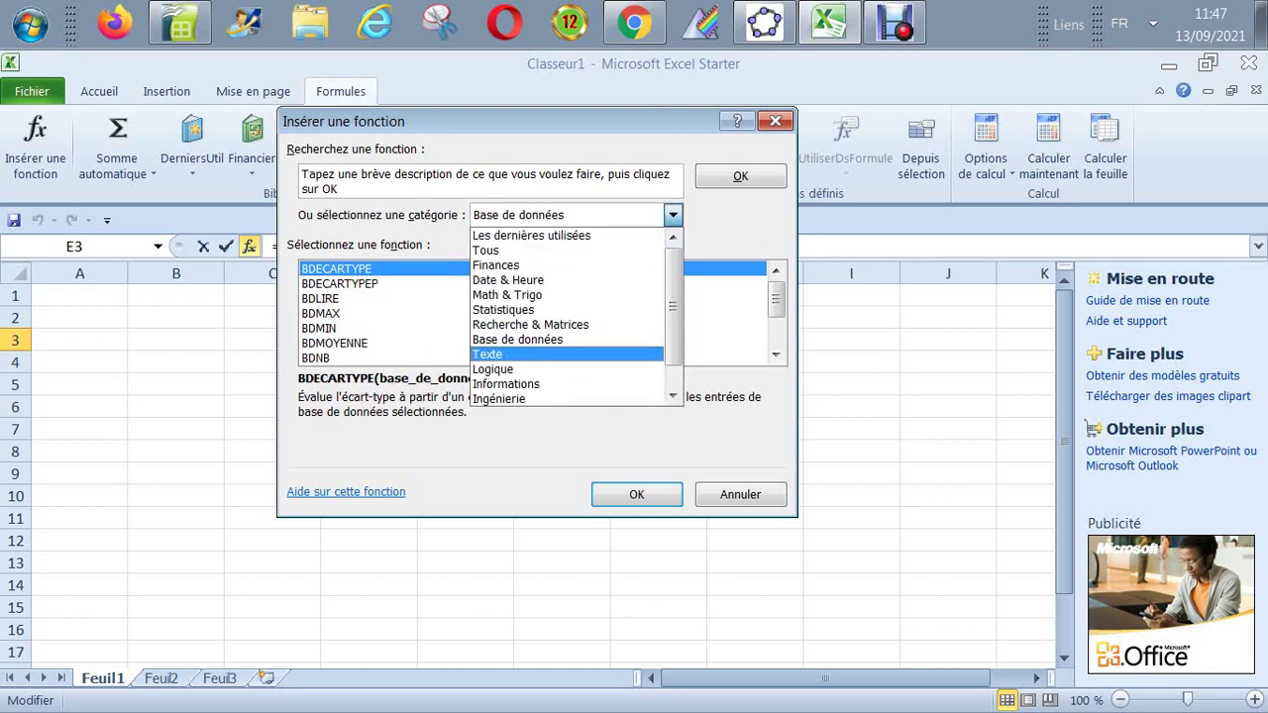
{"action": "key", "text": "Return"}
{"action": "key", "text": "alt+Down"}
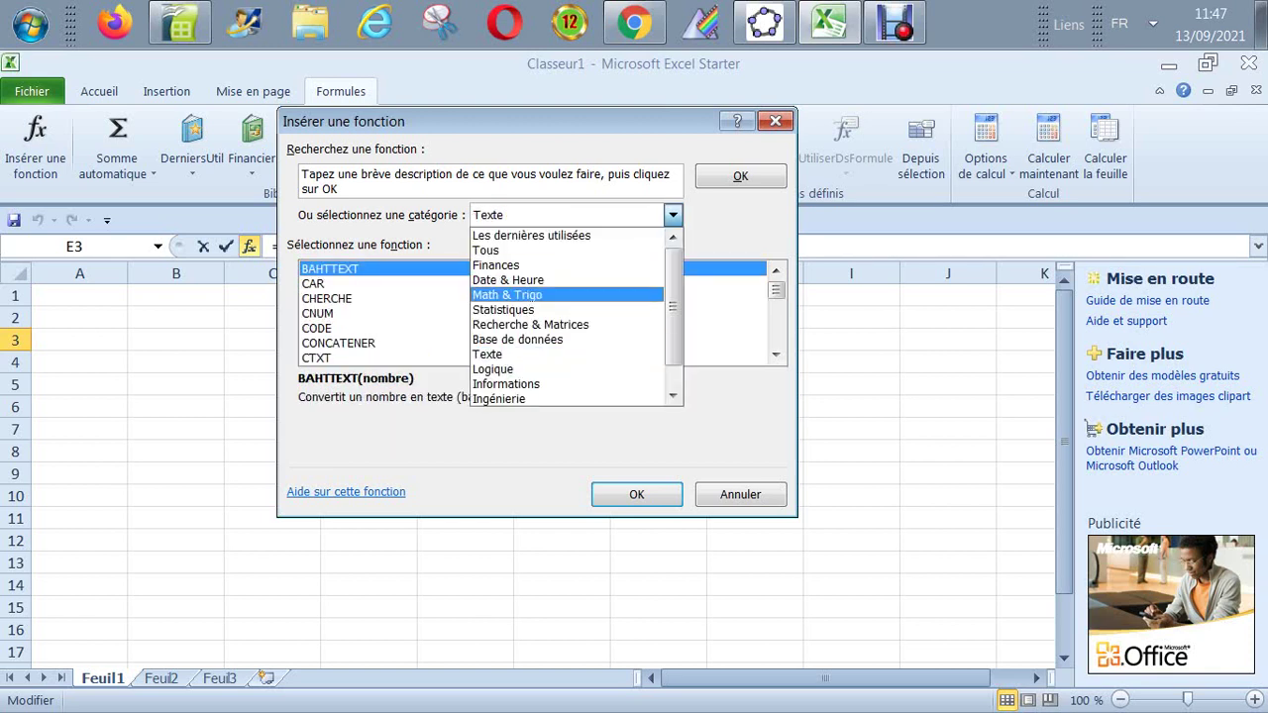
{"action": "key", "text": "Down"}
{"action": "key", "text": "Return"}
Step: List the functions of the category Informations and look through the remaining function categories
{"action": "key", "text": "alt+Down"}
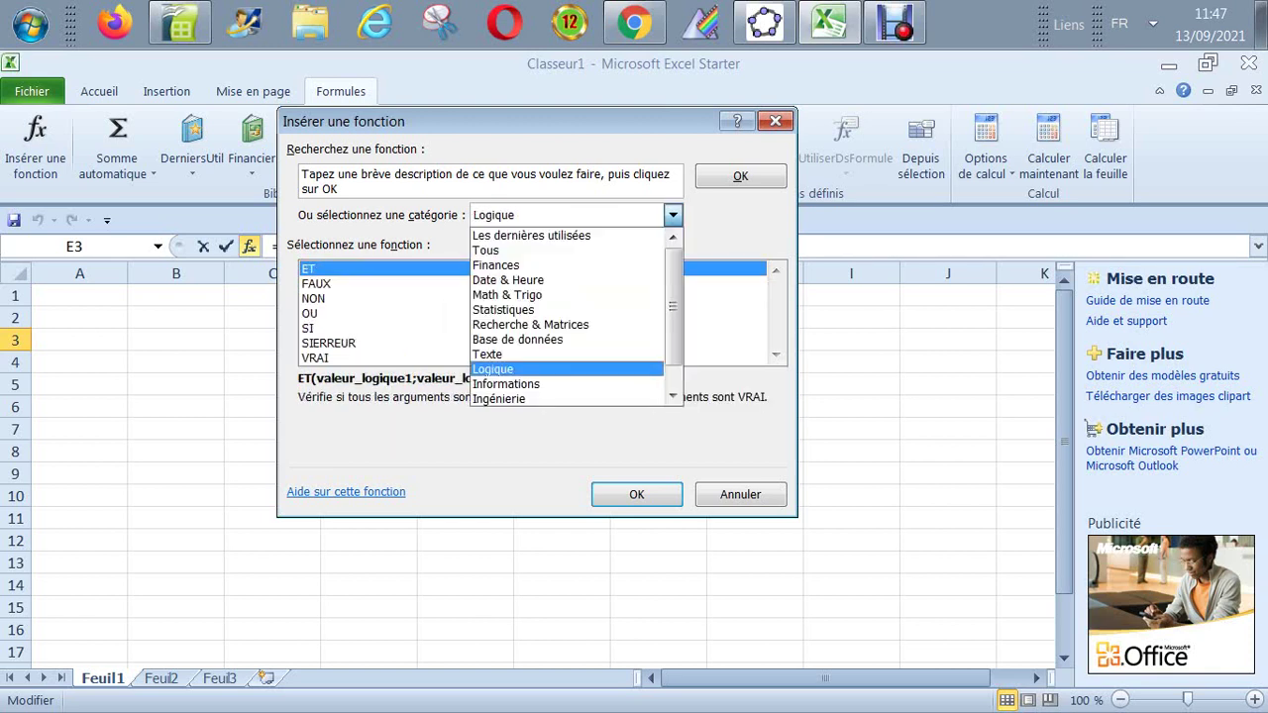
{"action": "key", "text": "Down"}
{"action": "key", "text": "Return"}
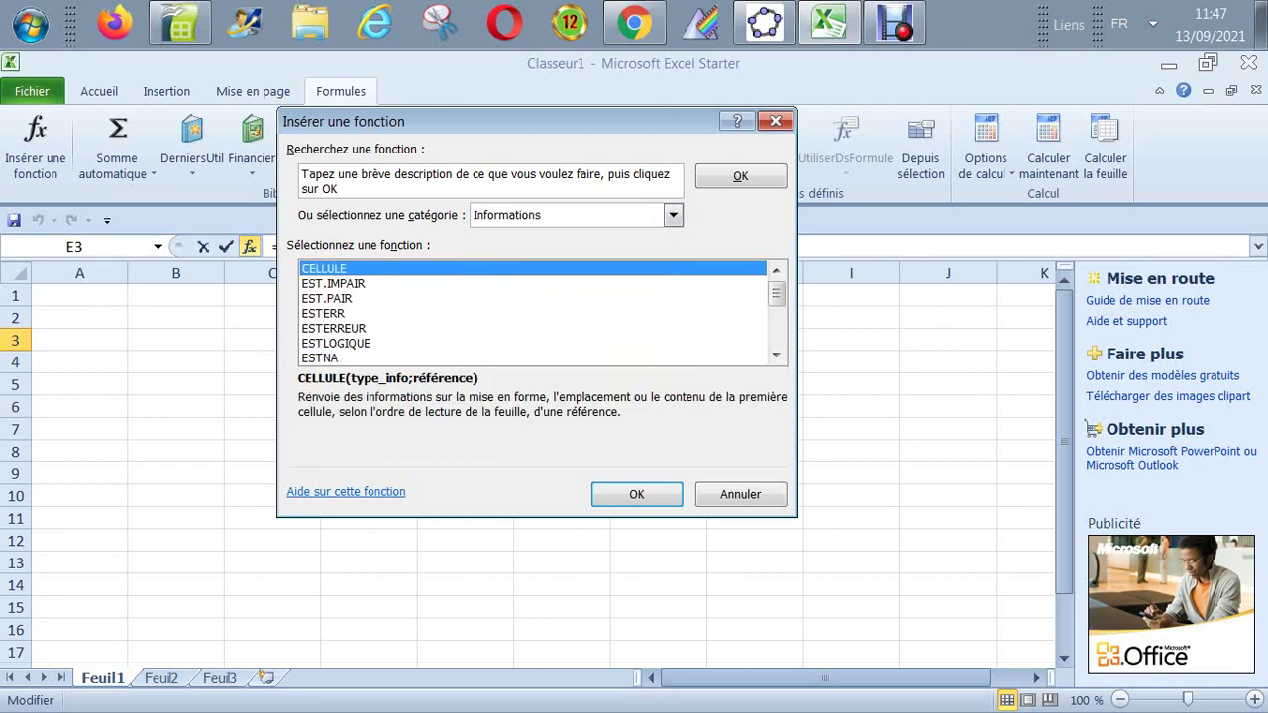
{"action": "key", "text": "alt+Down"}
{"action": "key", "text": "Up"}
{"action": "key", "text": "Up"}
{"action": "key", "text": "Up"}
{"action": "key", "text": "Up"}
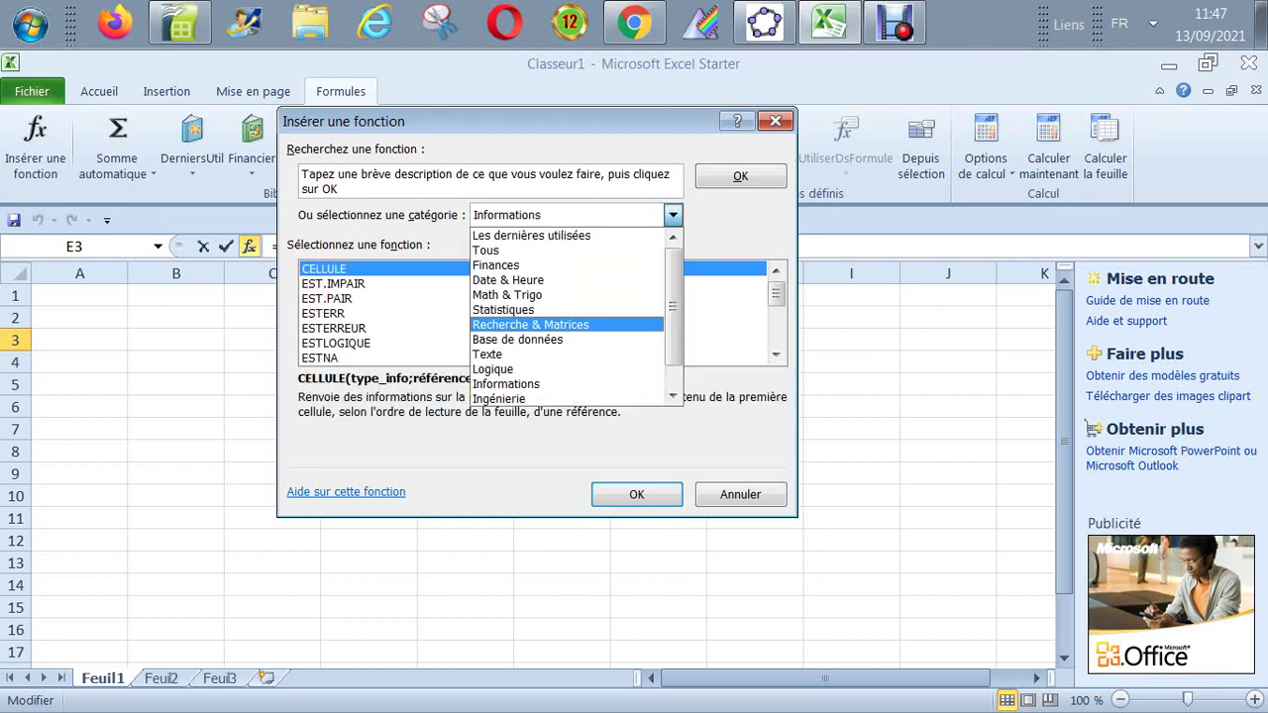
{"action": "key", "text": "Down"}
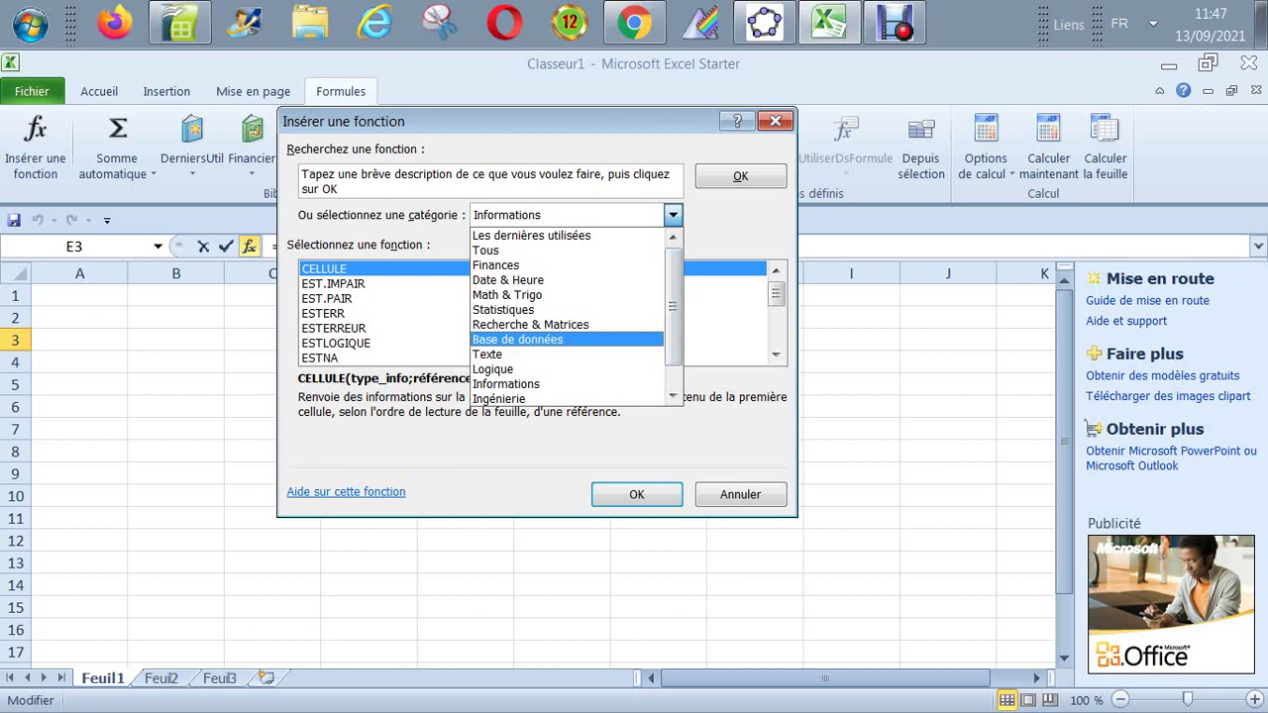
{"action": "left_click_drag", "start_coordinate": [674, 307], "coordinate": [673, 329]}
{"action": "left_click", "coordinate": [506, 355]}
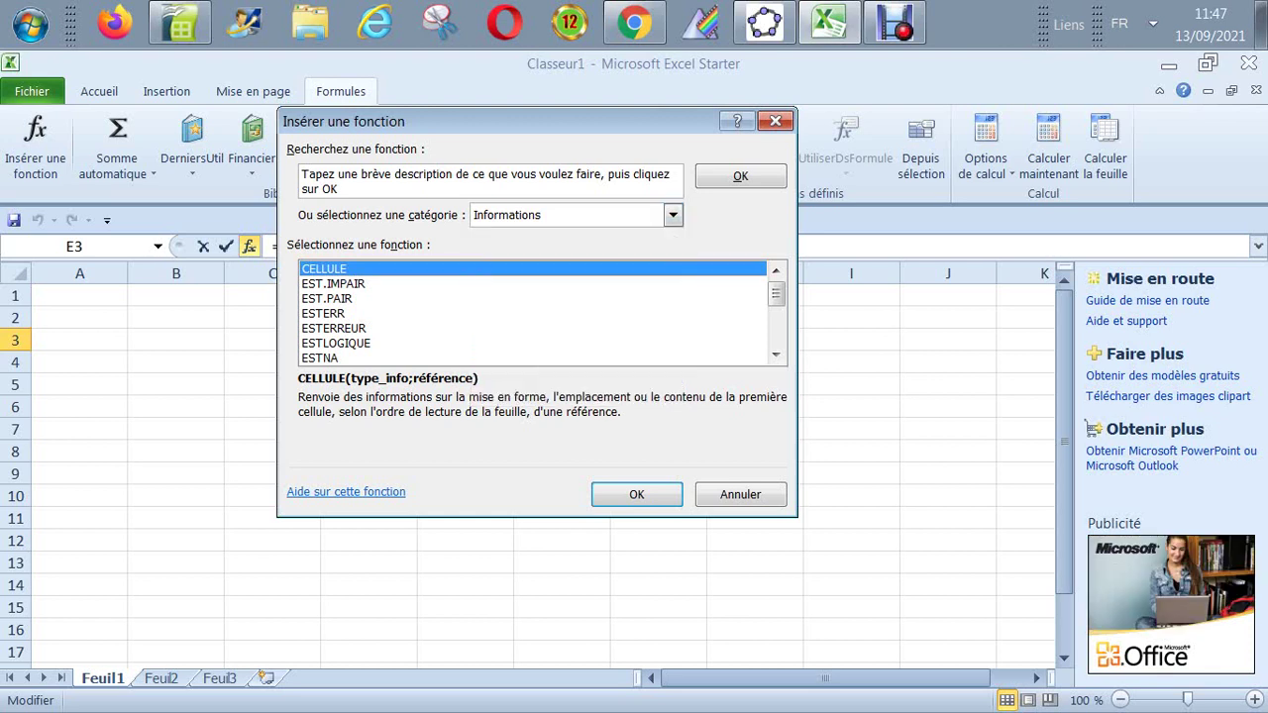
Step: List the functions of the category Ingénierie, followed by those of the category Cube
{"action": "left_click", "coordinate": [673, 214]}
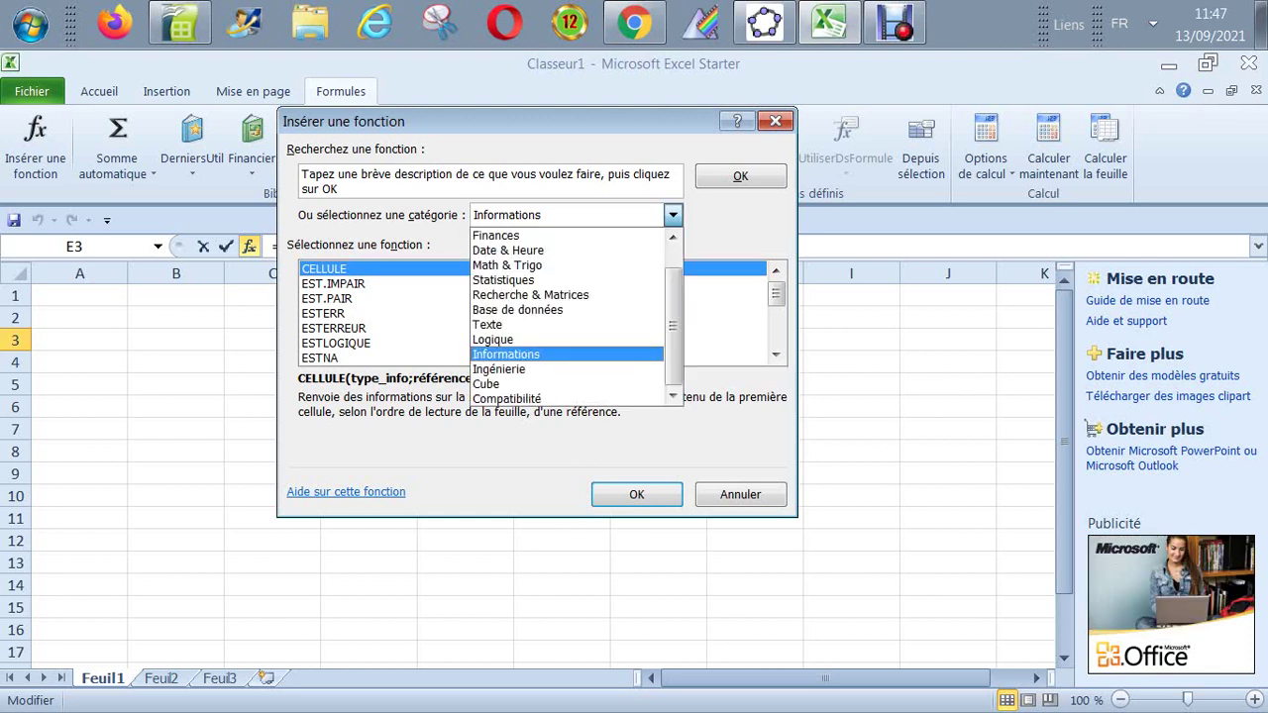
{"action": "left_click", "coordinate": [500, 366]}
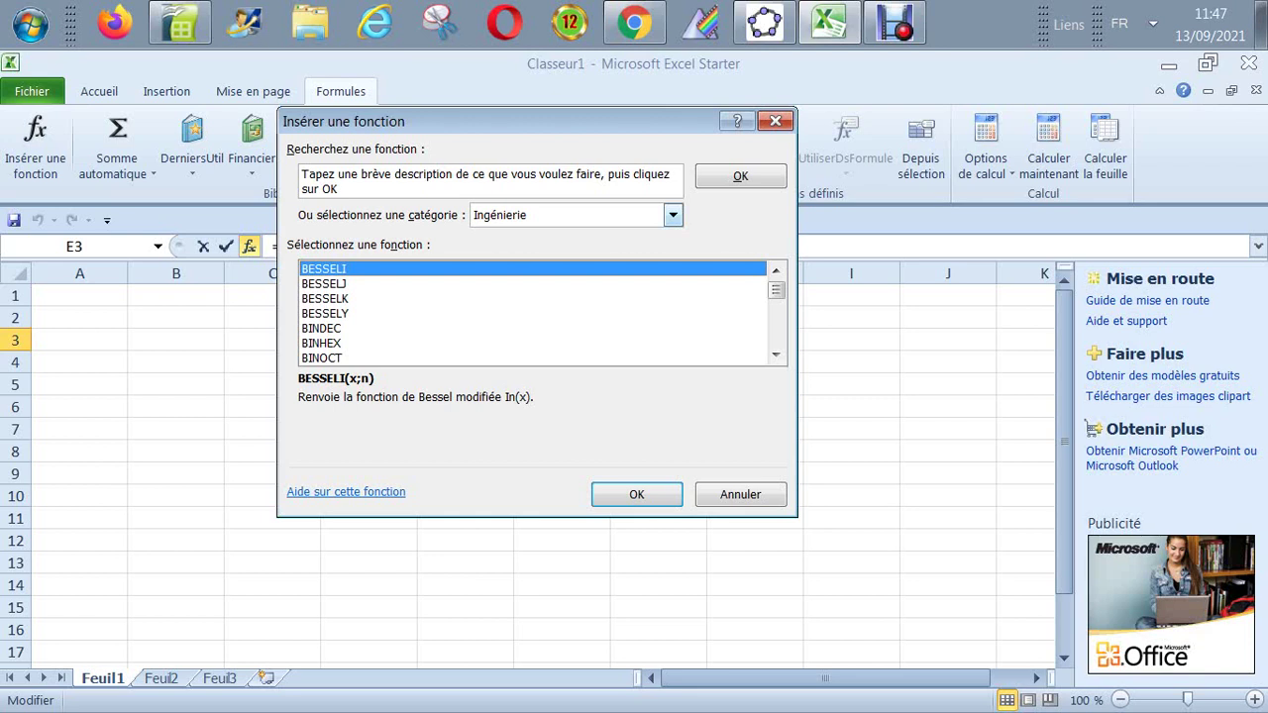
{"action": "left_click", "coordinate": [672, 215]}
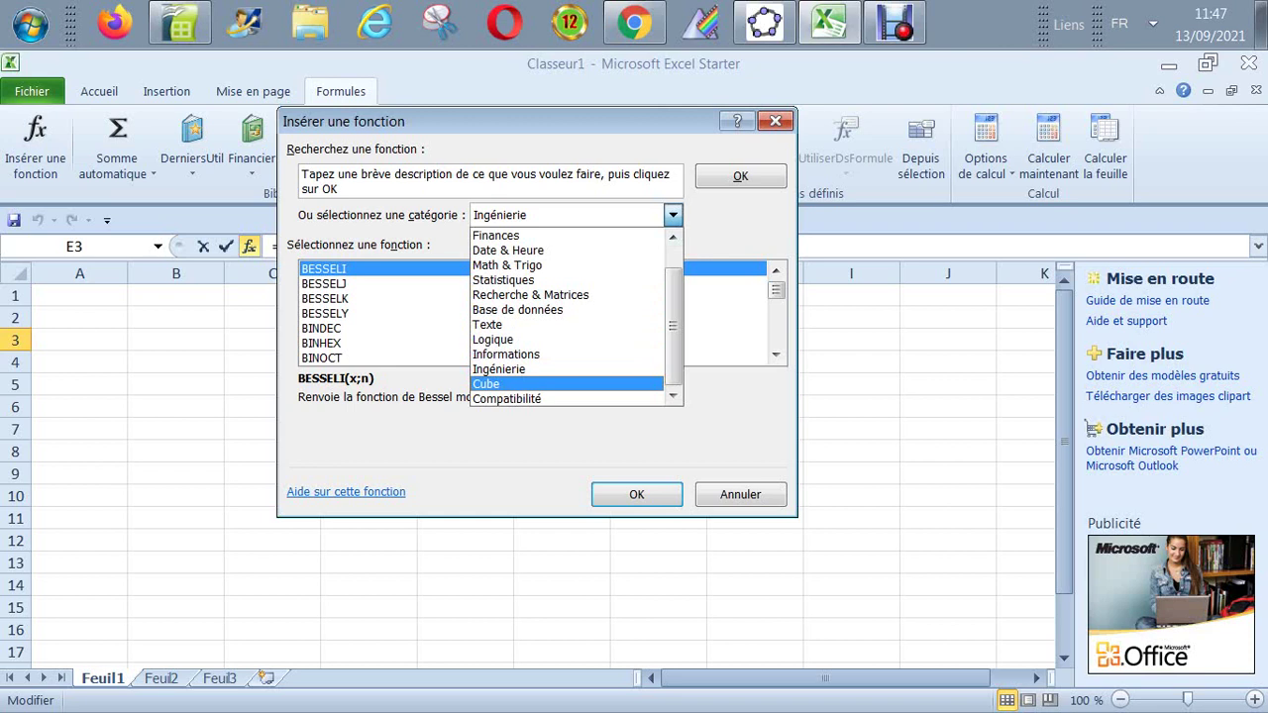
{"action": "left_click", "coordinate": [535, 384]}
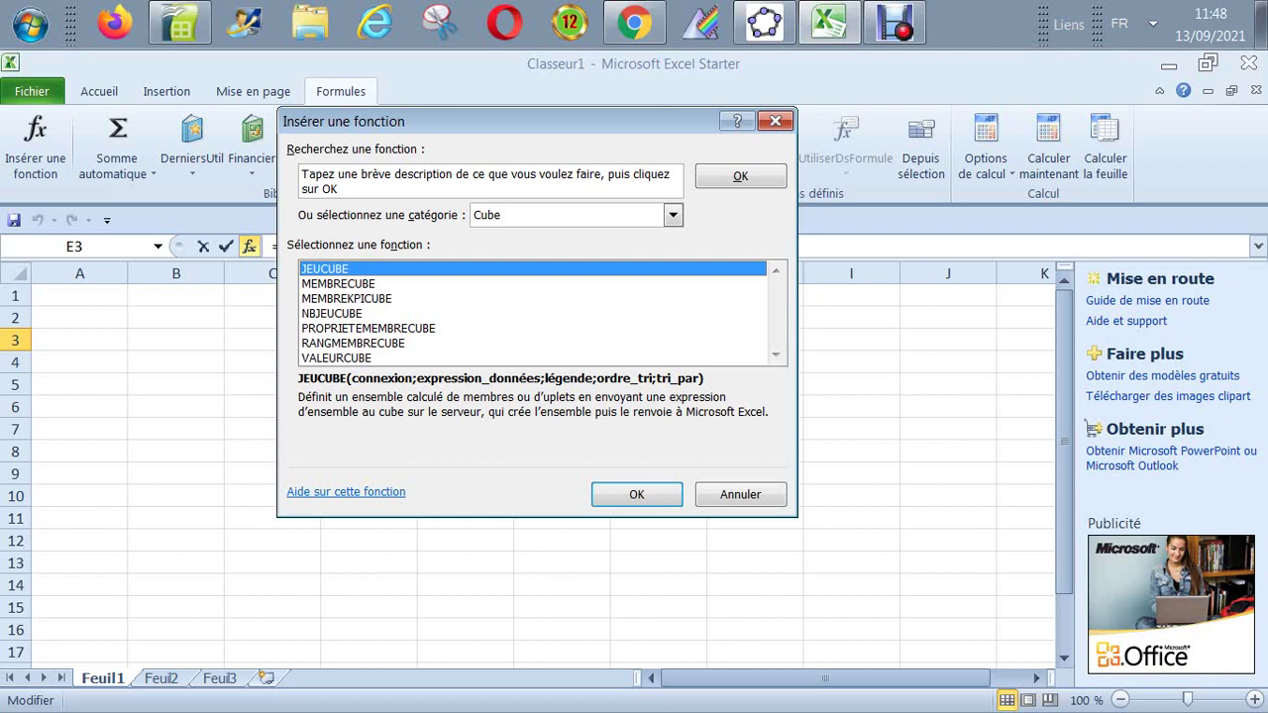
Step: List the functions of the category Compatibilité
{"action": "left_click", "coordinate": [672, 215]}
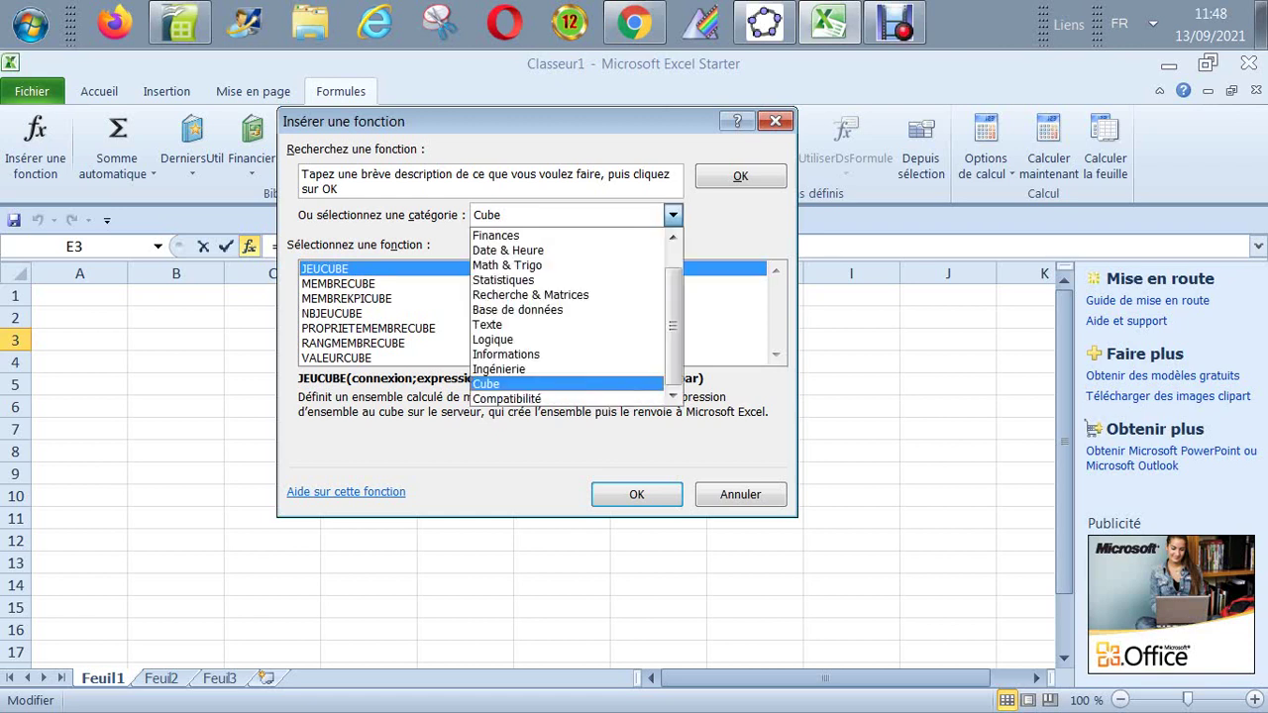
{"action": "key", "text": "Down"}
{"action": "key", "text": "Return"}
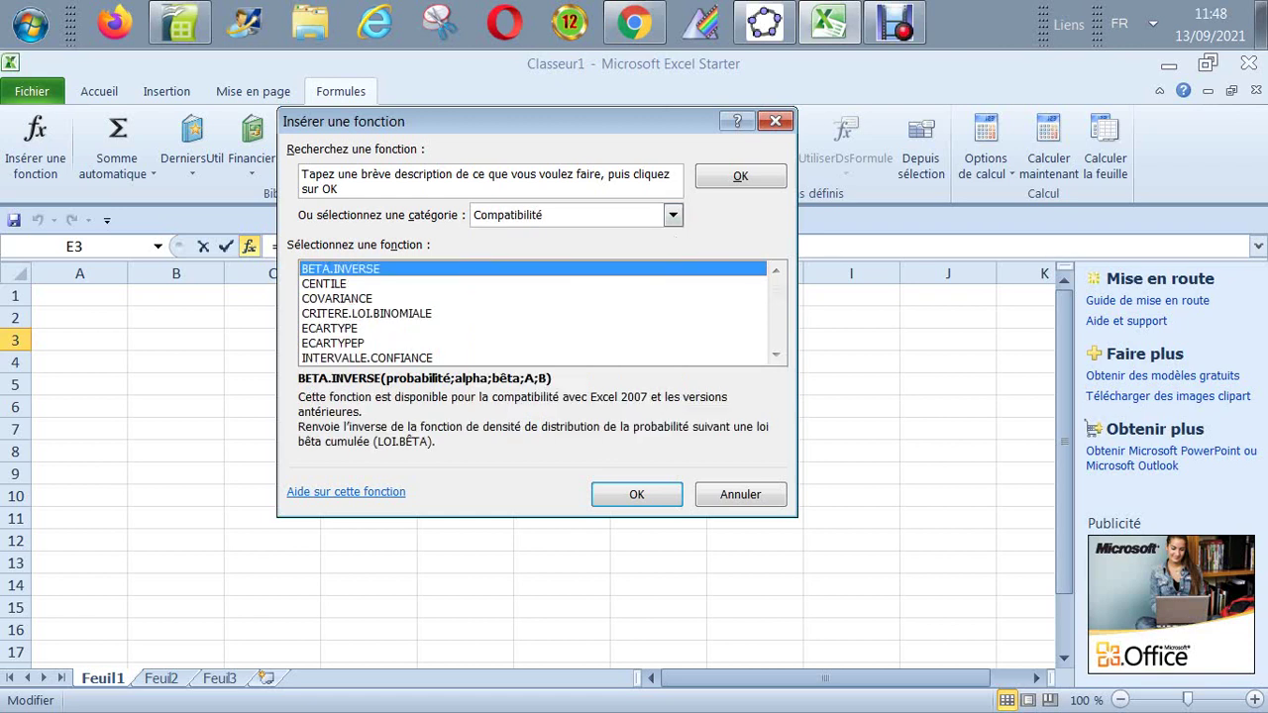
Step: Return to the function category Tous and cancel inserting a function into cell E3
{"action": "left_click", "coordinate": [673, 215]}
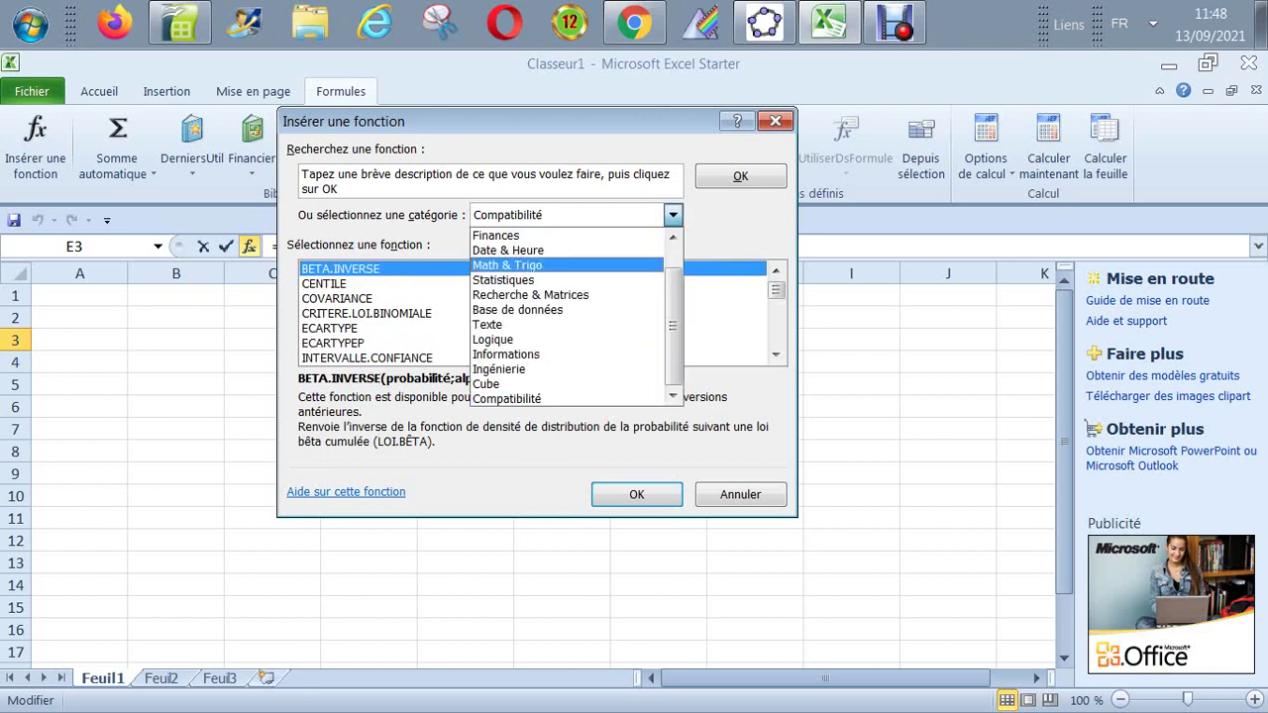
{"action": "left_click_drag", "start_coordinate": [673, 299], "coordinate": [673, 276]}
{"action": "key", "text": "Home"}
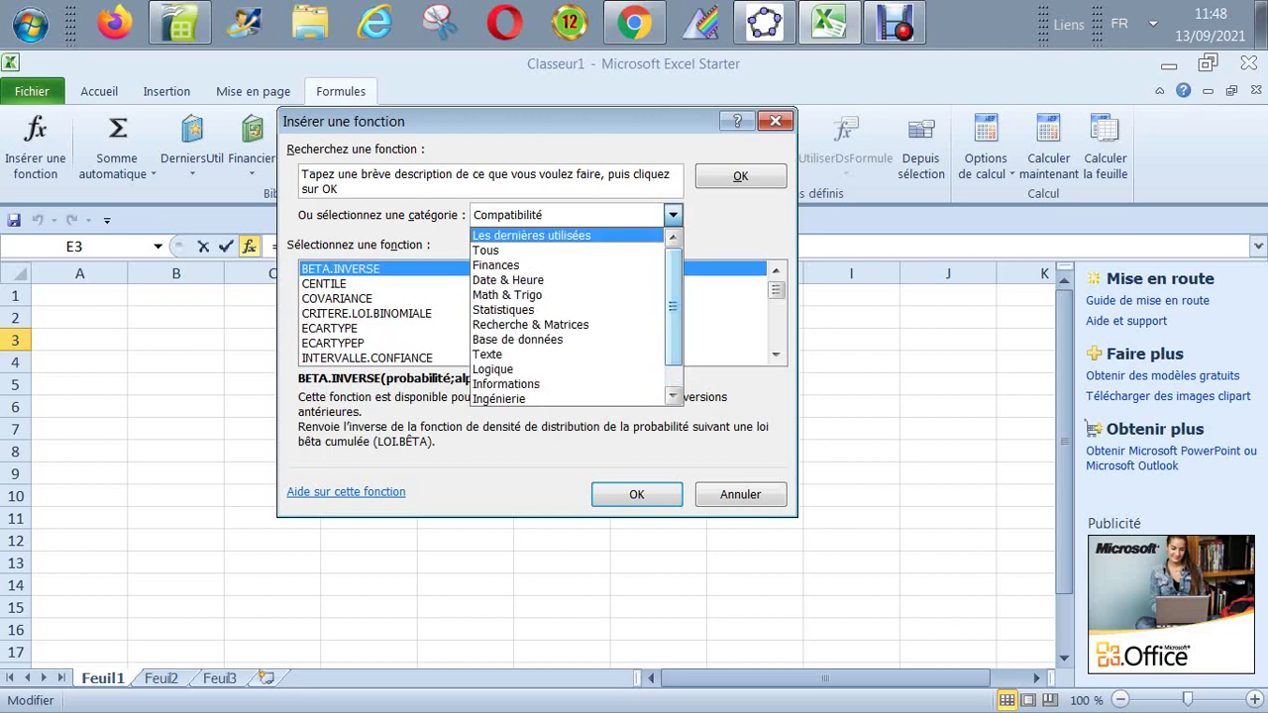
{"action": "key", "text": "Down"}
{"action": "key", "text": "Return"}
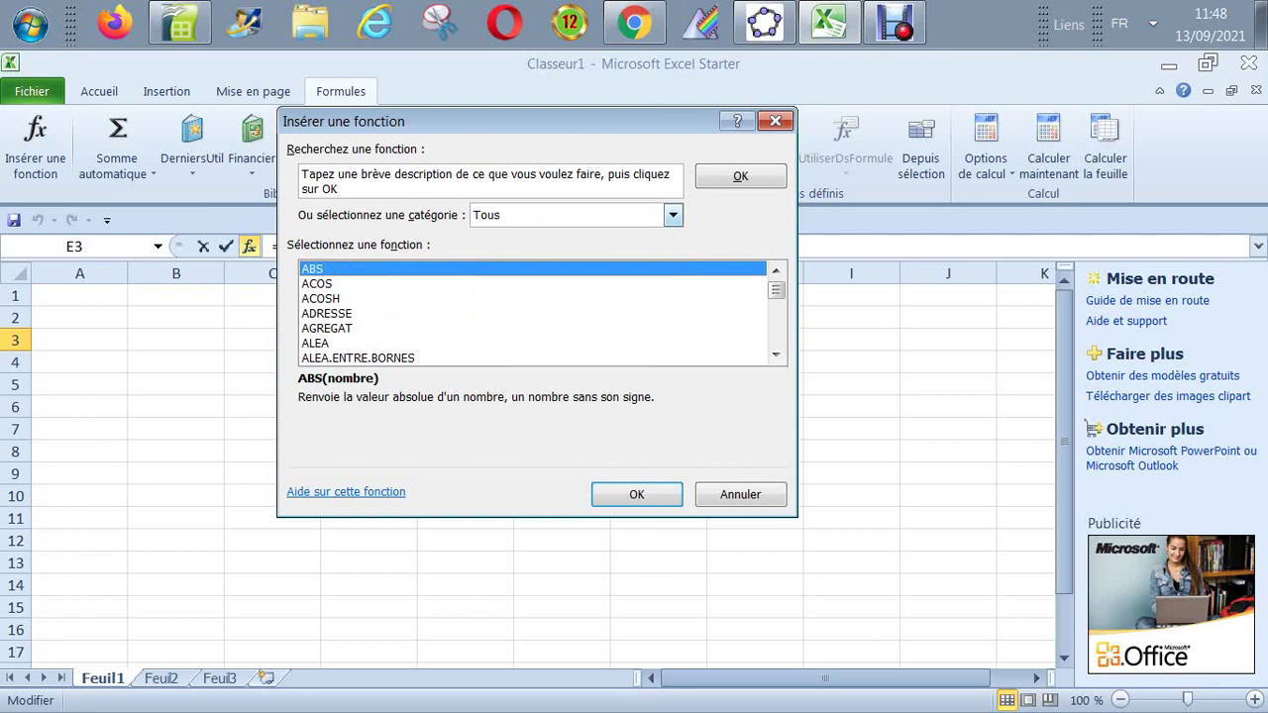
{"action": "key", "text": "alt+Down"}
{"action": "key", "text": "Up"}
{"action": "key", "text": "Down"}
{"action": "key", "text": "Down"}
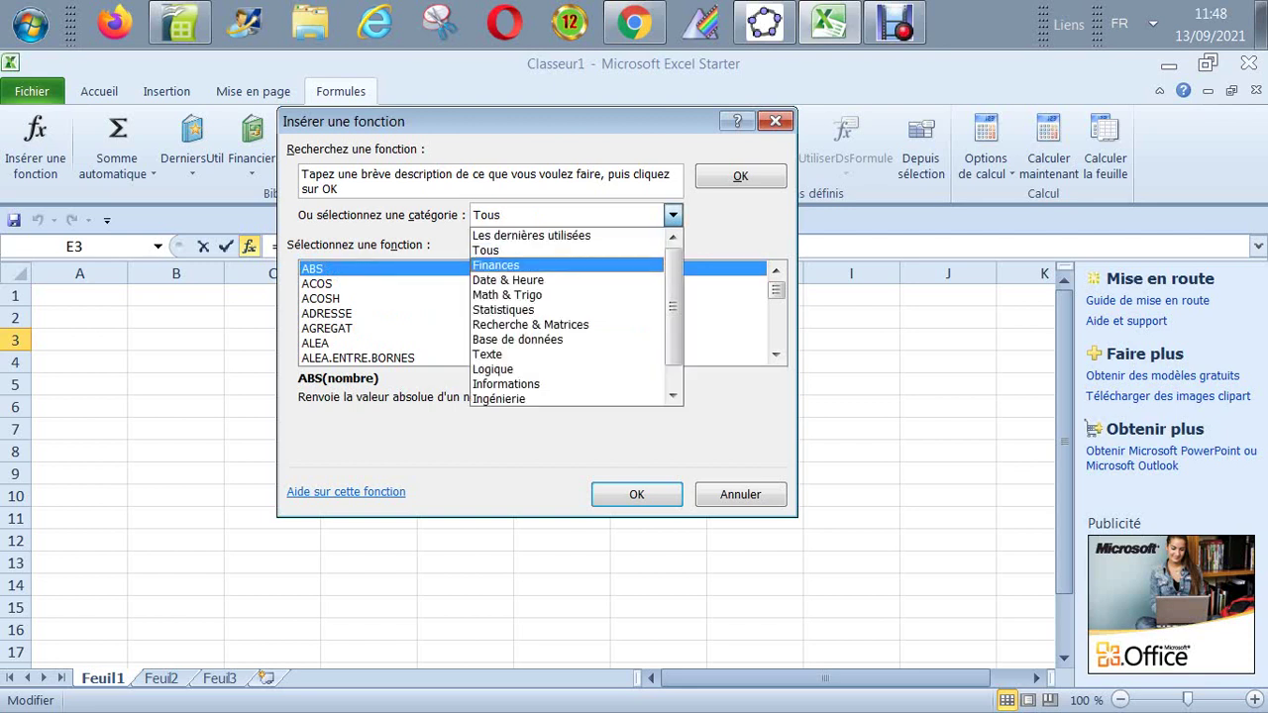
{"action": "key", "text": "Up"}
{"action": "key", "text": "Return"}
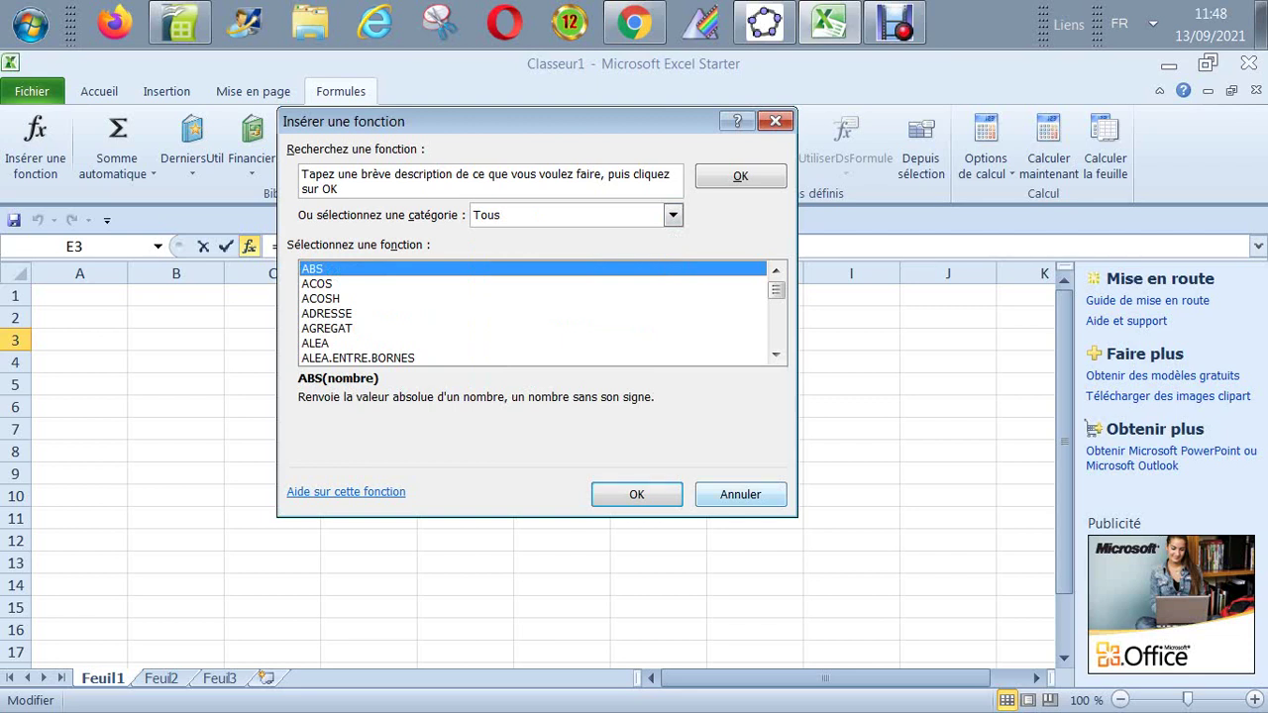
{"action": "left_click", "coordinate": [741, 494]}
Step: Enter the formula =Pi() in cell E4
{"action": "key", "text": "Down"}
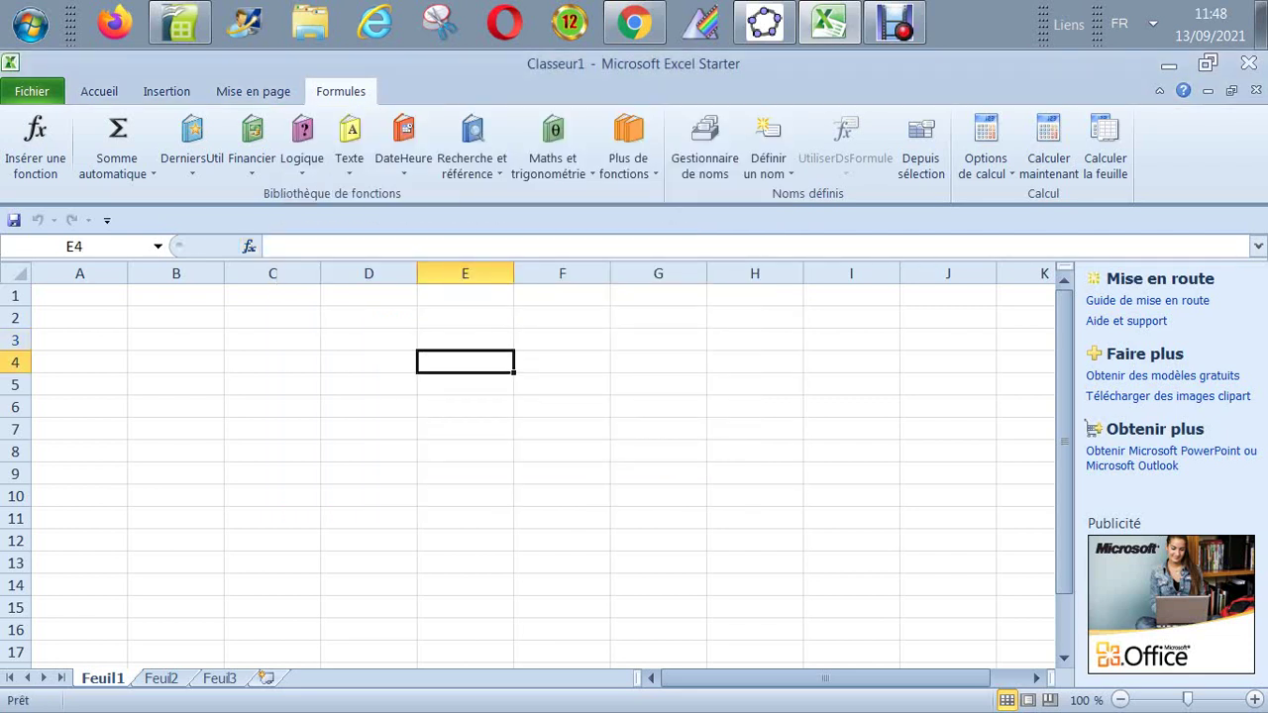
{"action": "type", "text": "="}
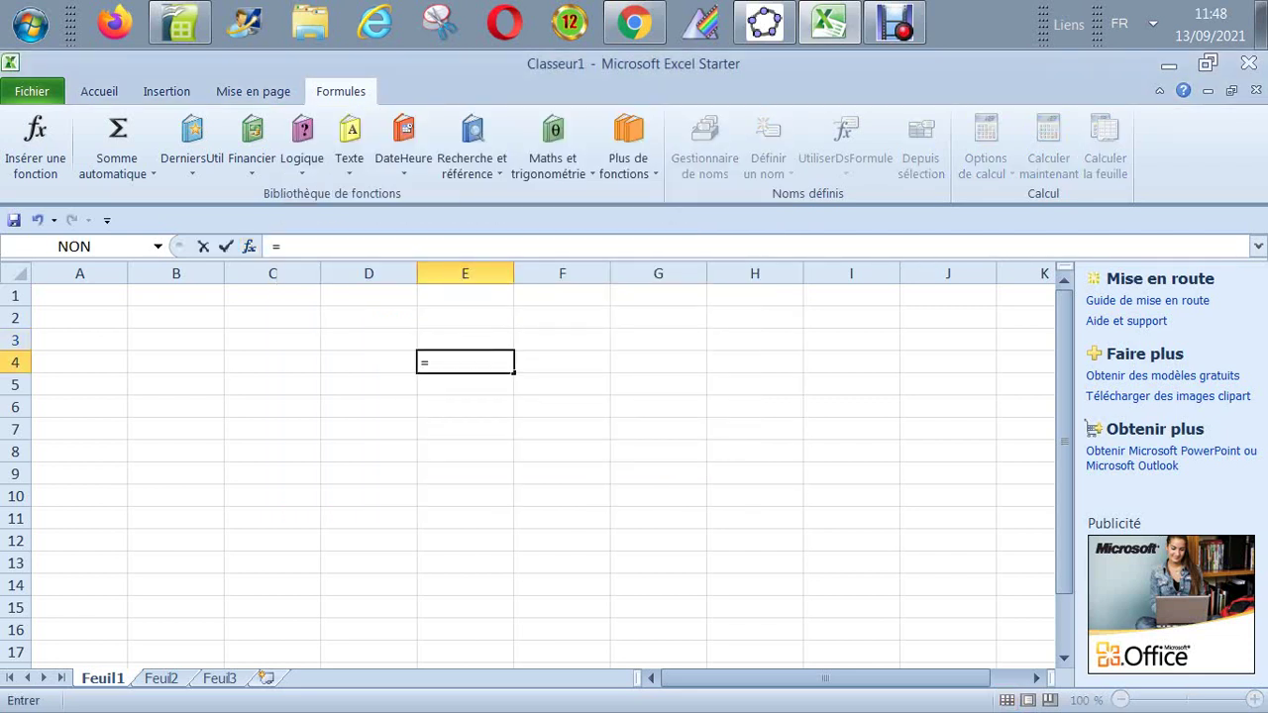
{"action": "type", "text": "Pi"}
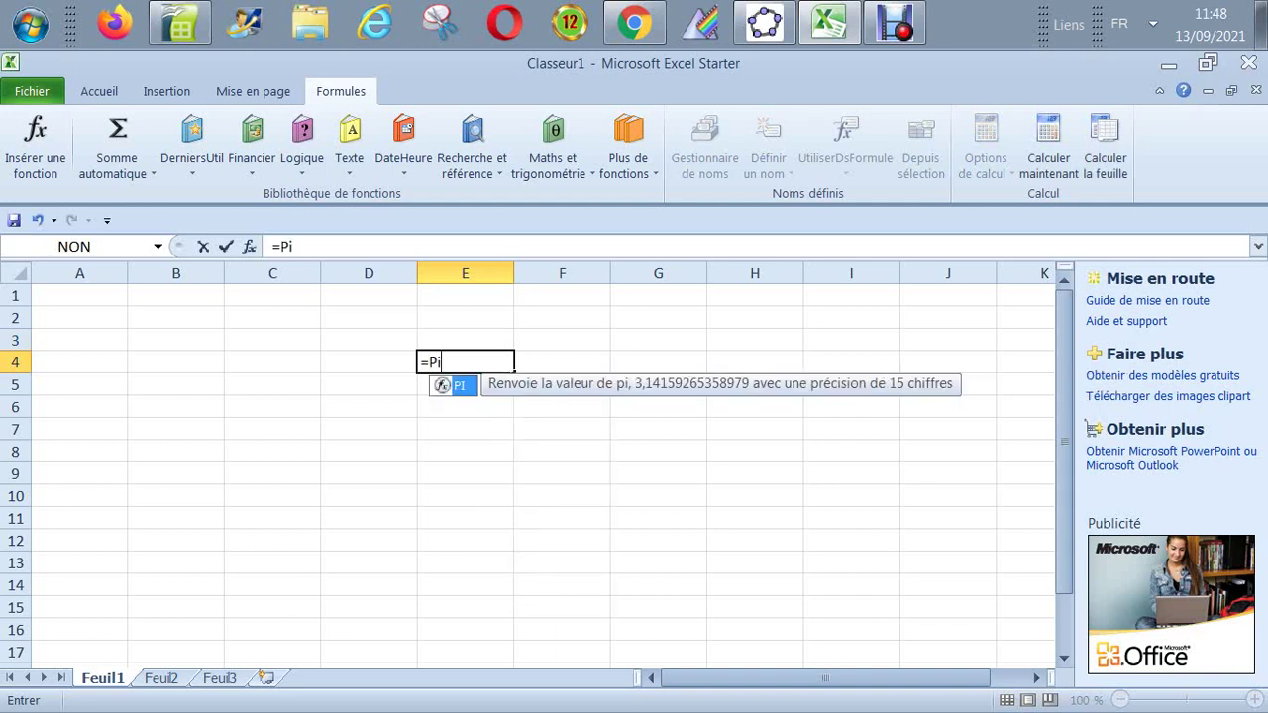
{"action": "type", "text": "()"}
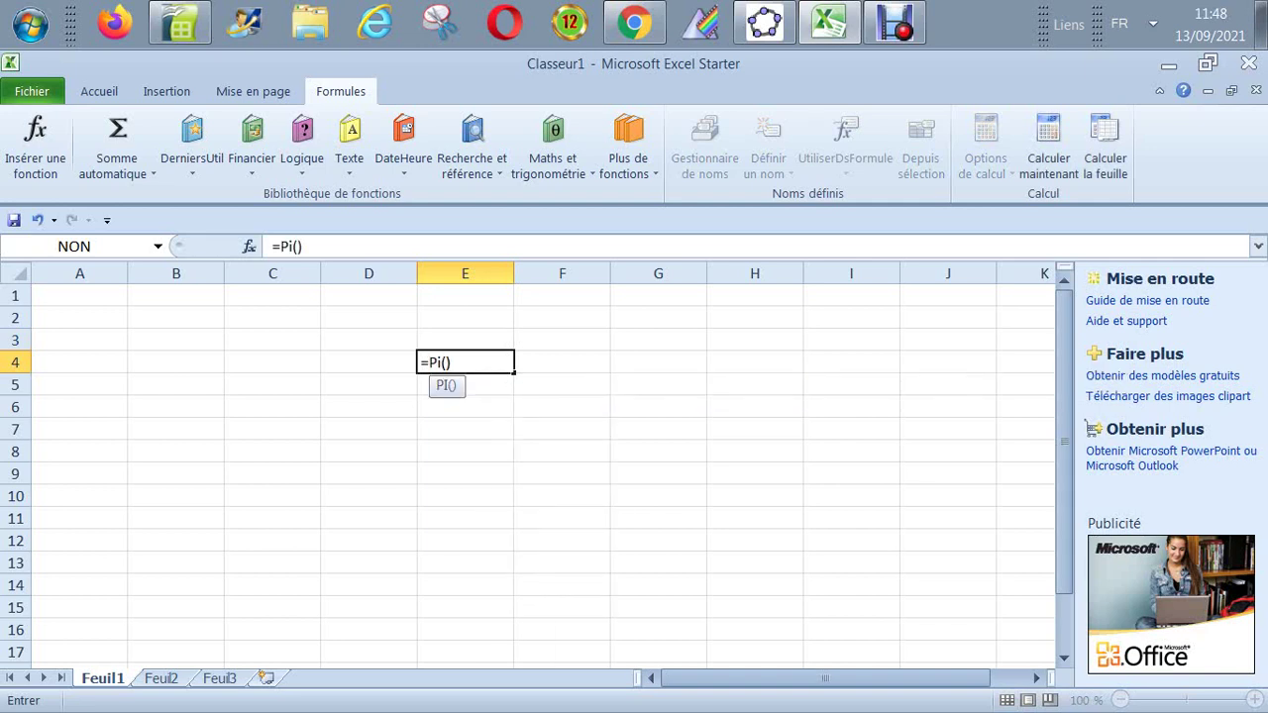
{"action": "key", "text": "Return"}
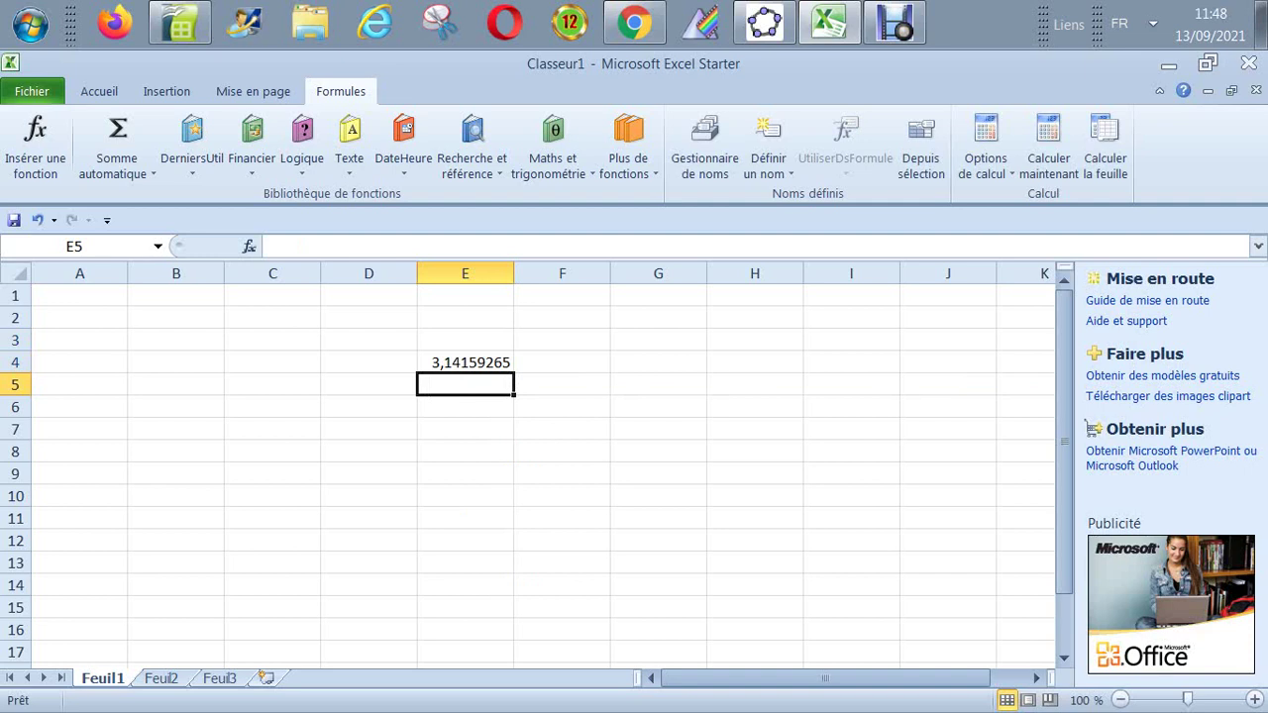
Step: Enter the formula =pi() in lowercase in cell E6
{"action": "key", "text": "Down"}
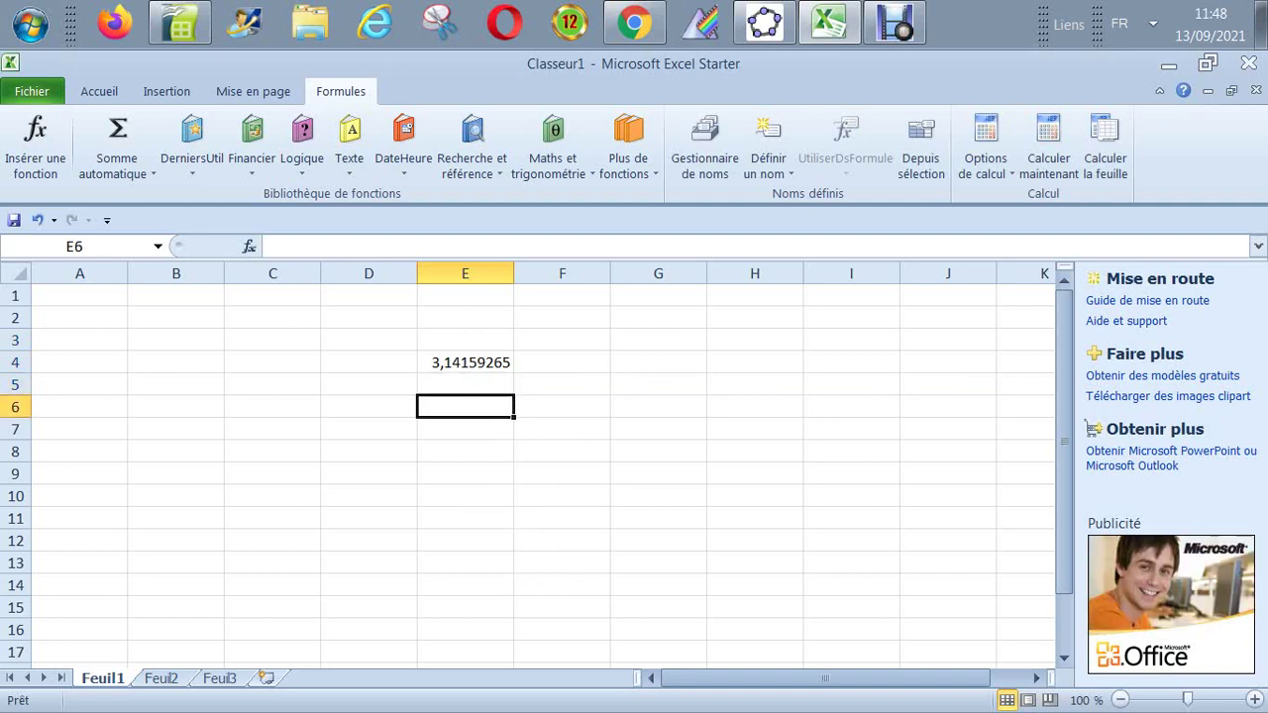
{"action": "type", "text": "="}
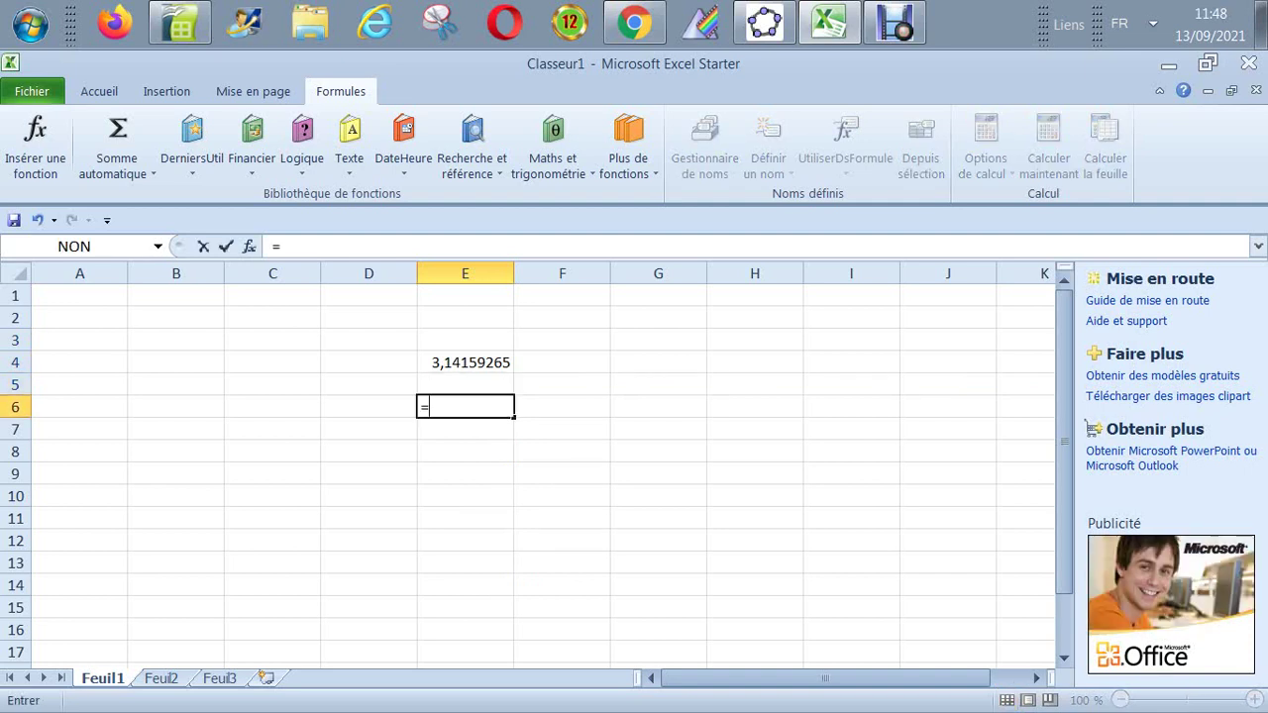
{"action": "type", "text": "pi("}
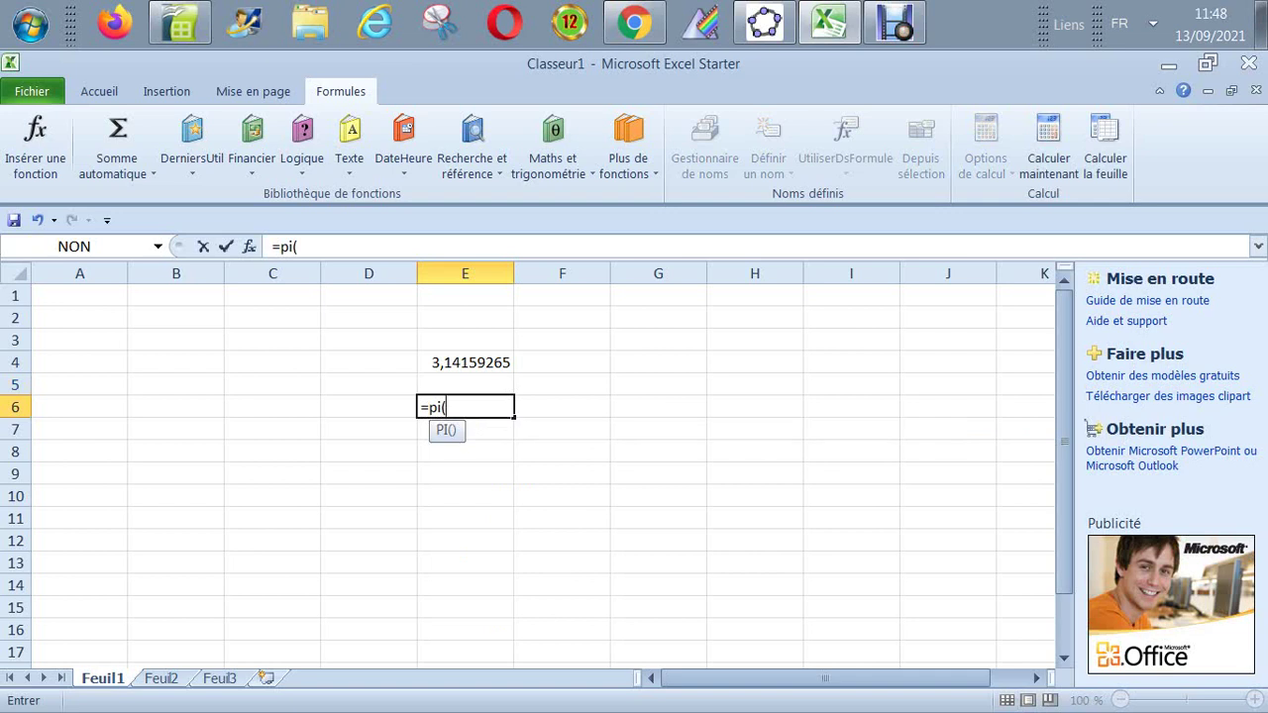
{"action": "type", "text": ")"}
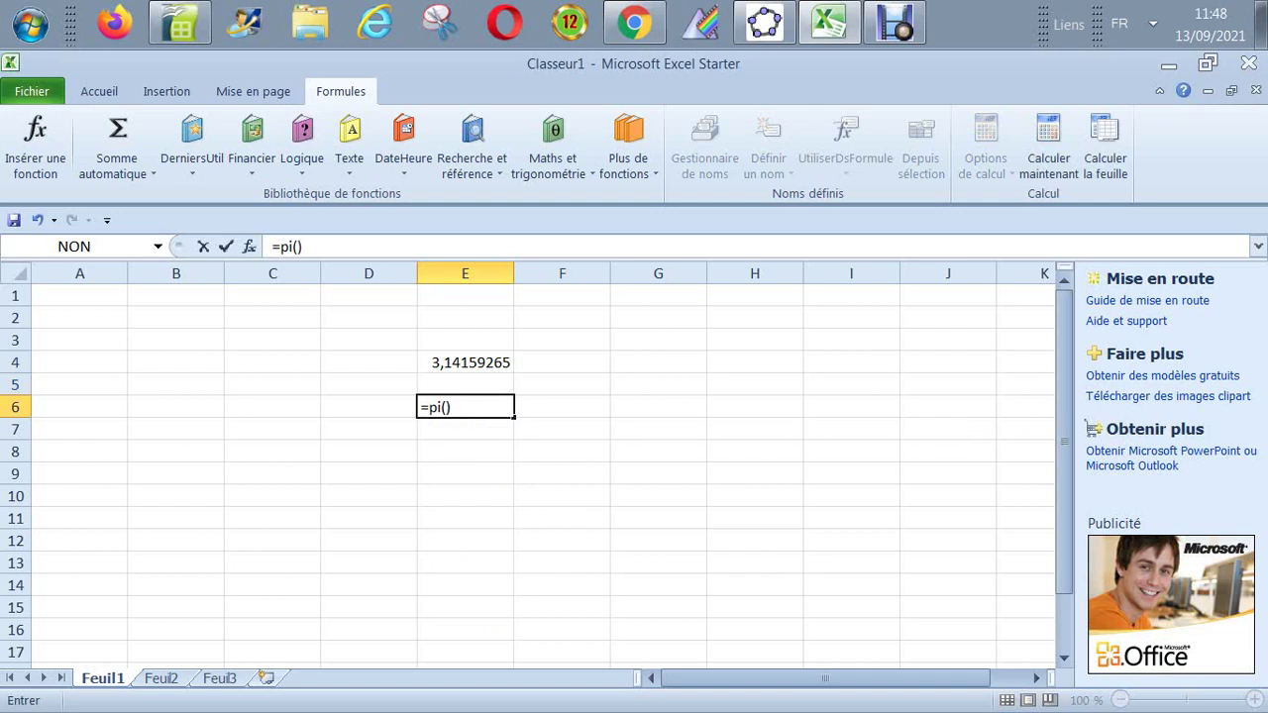
{"action": "key", "text": "Return"}
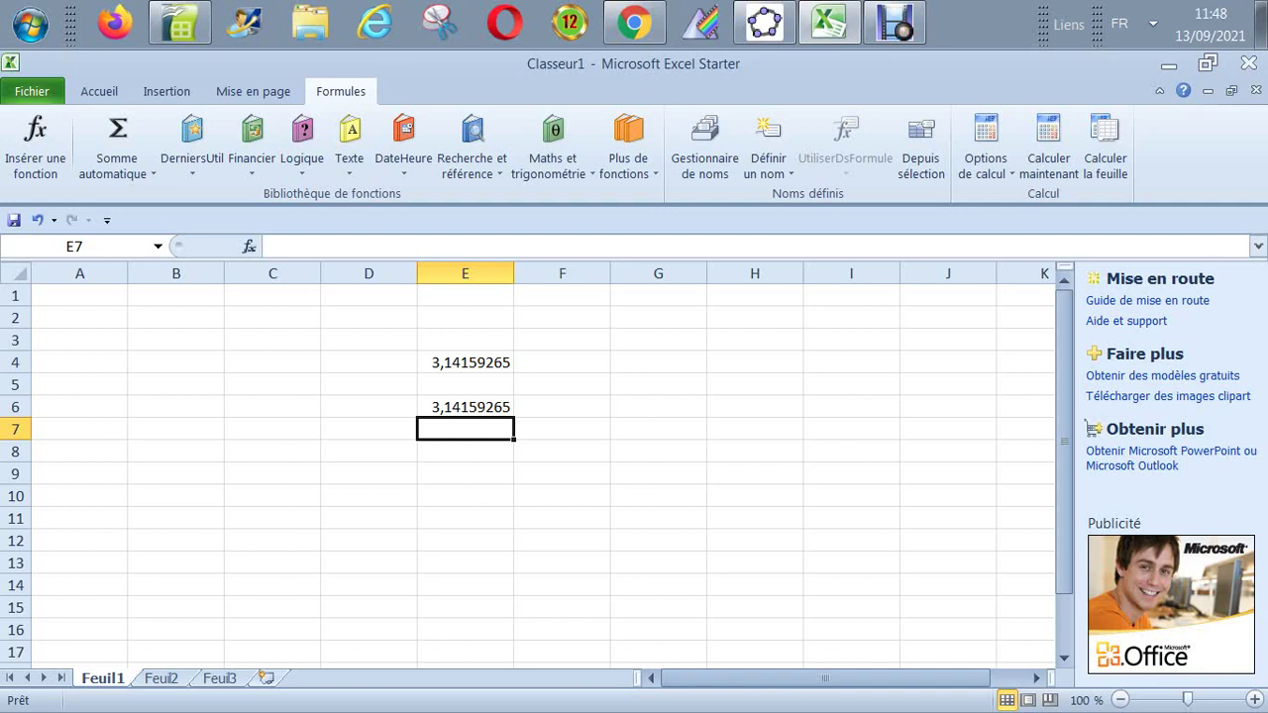
Step: Format cell E6 with the category Nombre and 30 decimal places
{"action": "right_click", "coordinate": [457, 407]}
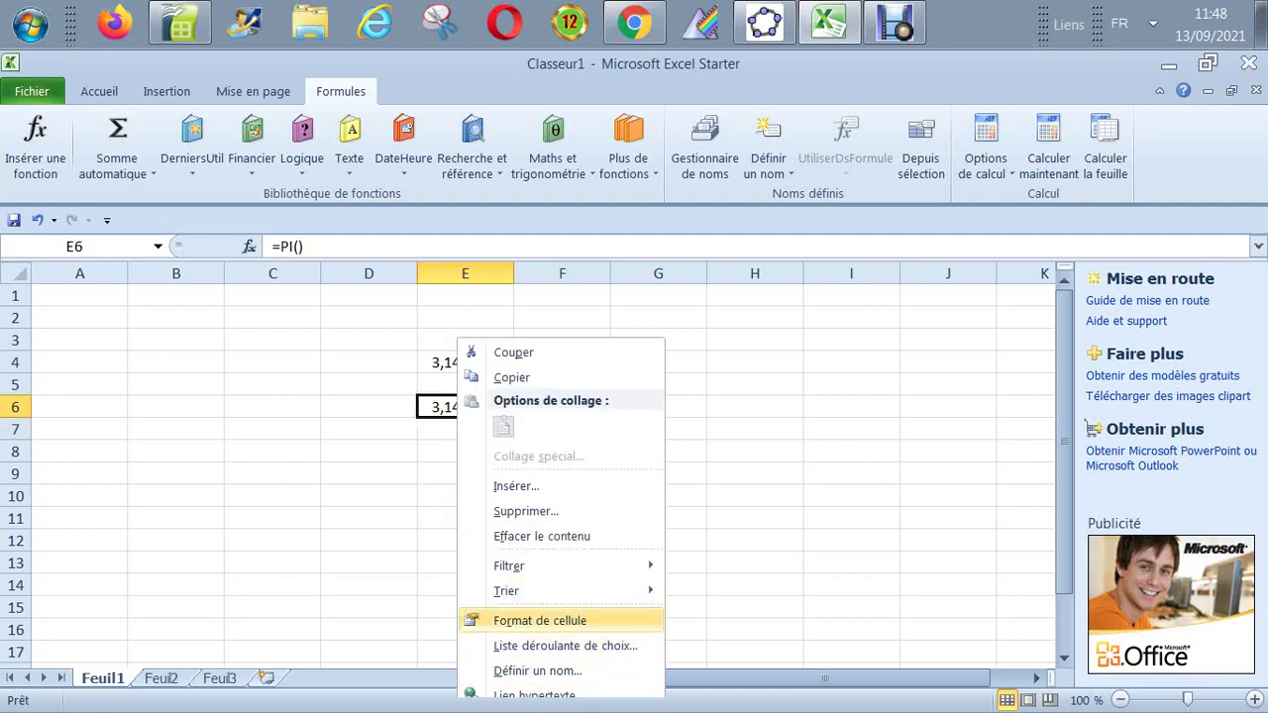
{"action": "key", "text": "Return"}
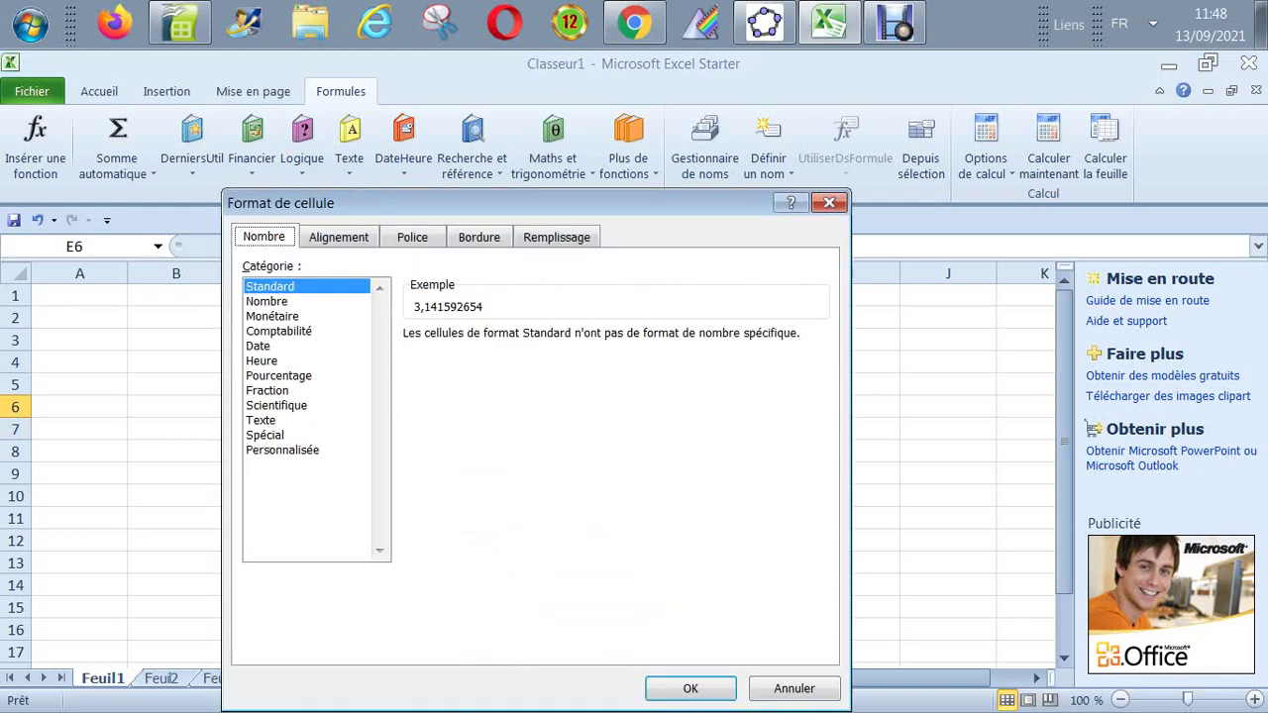
{"action": "left_click", "coordinate": [267, 301]}
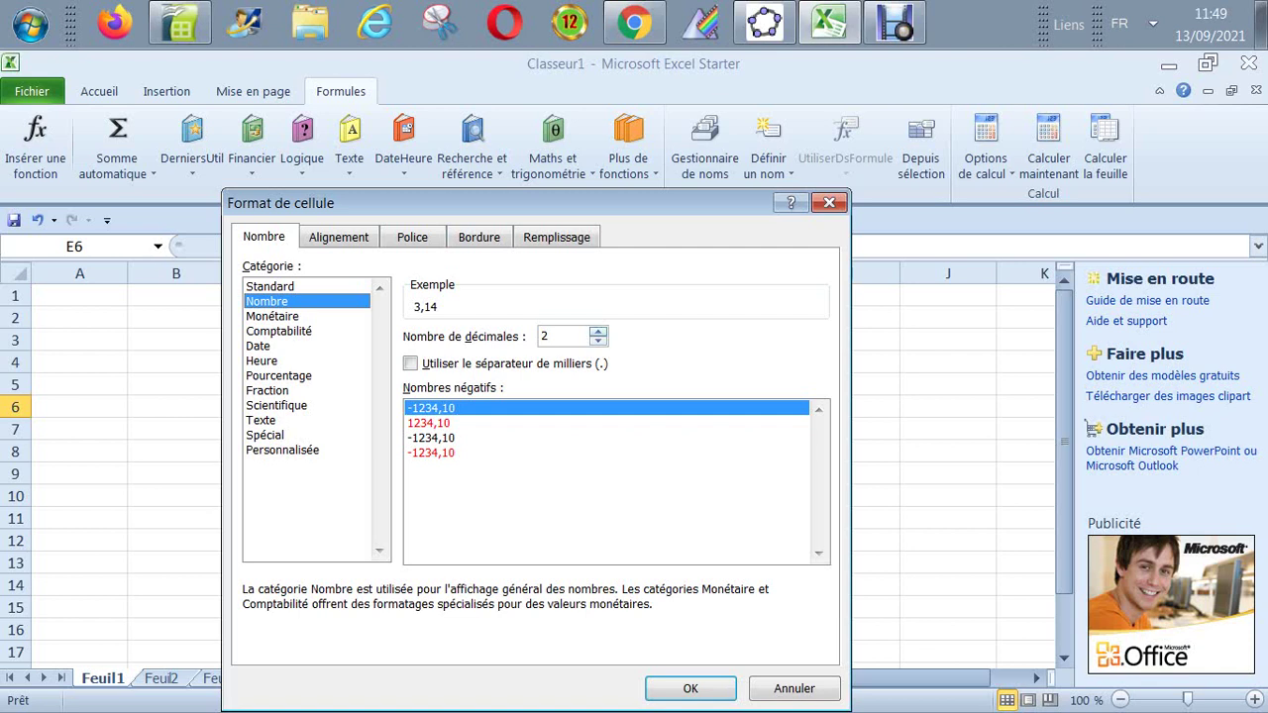
{"action": "left_click", "coordinate": [597, 331]}
{"action": "left_click", "coordinate": [597, 331]}
{"action": "left_click", "coordinate": [597, 330]}
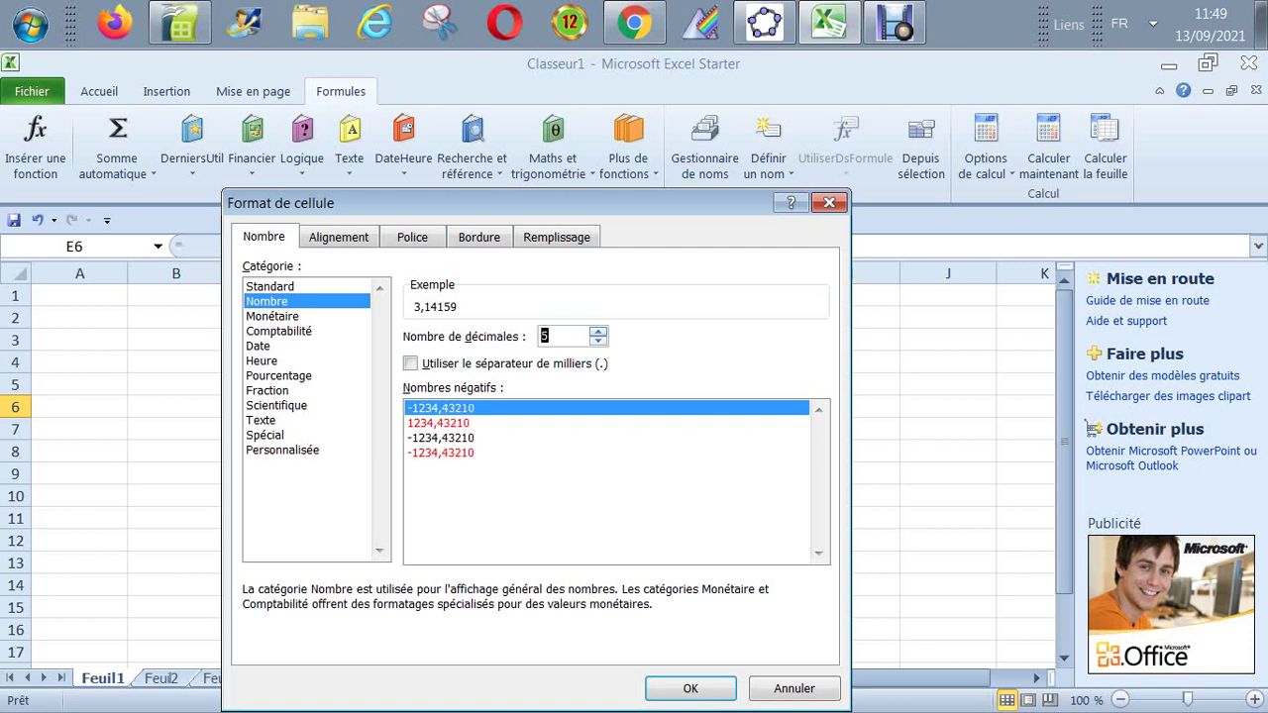
{"action": "left_click", "coordinate": [598, 331]}
{"action": "left_click", "coordinate": [597, 331]}
{"action": "left_click", "coordinate": [597, 331]}
{"action": "left_click", "coordinate": [597, 330]}
{"action": "left_click", "coordinate": [597, 330]}
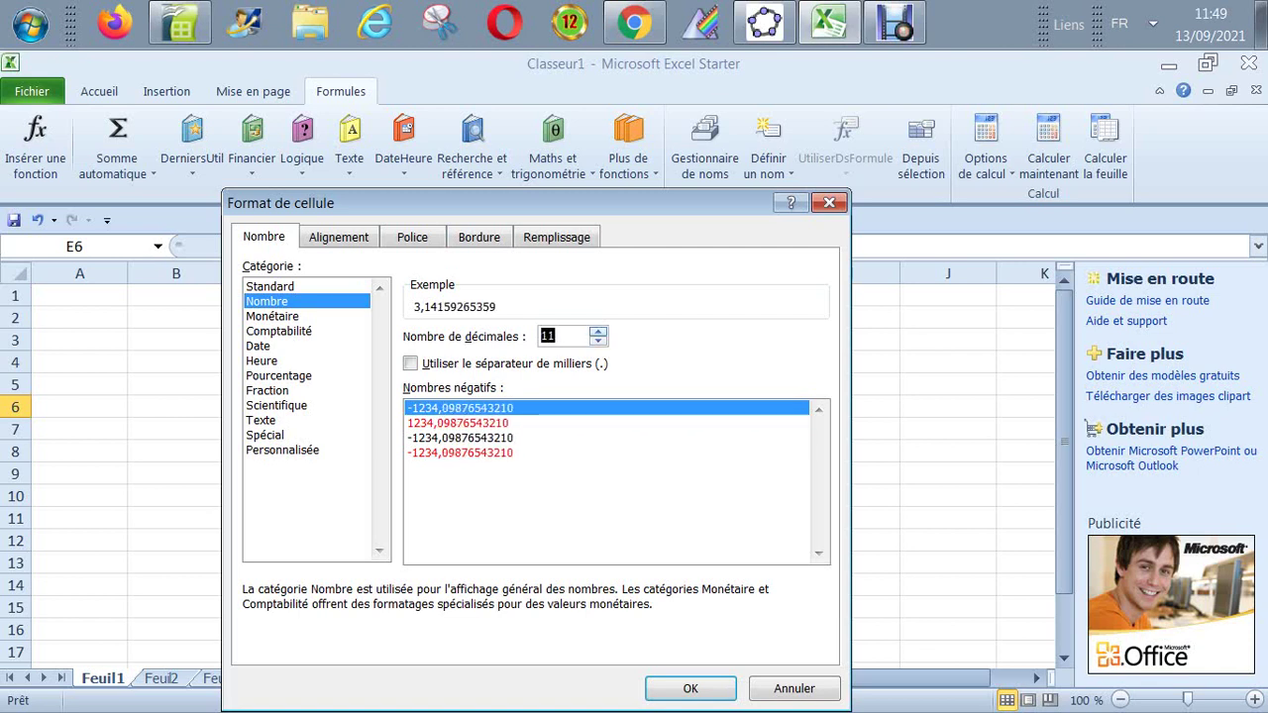
{"action": "left_click", "coordinate": [597, 331]}
{"action": "left_click", "coordinate": [597, 331]}
{"action": "left_click", "coordinate": [597, 331]}
{"action": "left_click", "coordinate": [597, 331]}
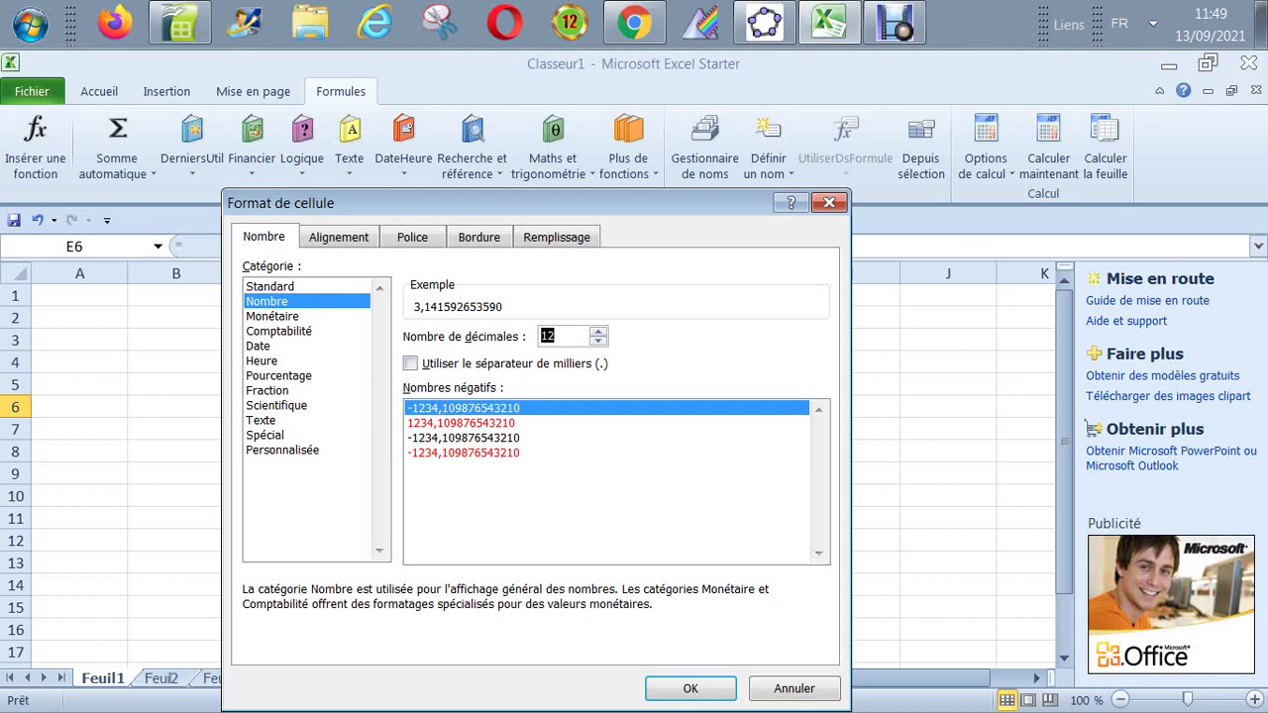
{"action": "left_click", "coordinate": [598, 330]}
{"action": "left_click", "coordinate": [597, 331]}
{"action": "key", "text": "Up"}
{"action": "key", "text": "Up"}
{"action": "key", "text": "Up"}
{"action": "key", "text": "Up"}
{"action": "key", "text": "Up"}
{"action": "key", "text": "Up"}
{"action": "key", "text": "Up"}
{"action": "key", "text": "Up"}
{"action": "key", "text": "Up"}
{"action": "key", "text": "Up"}
{"action": "key", "text": "Up"}
{"action": "key", "text": "Up"}
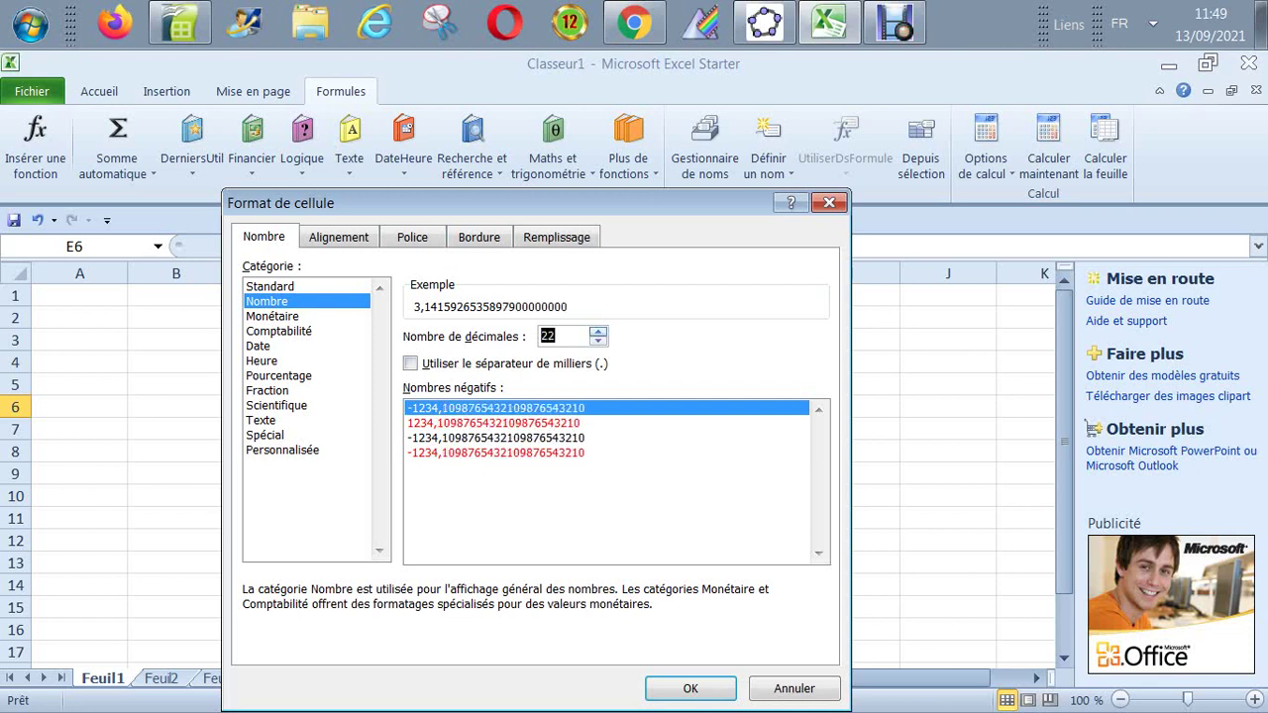
{"action": "key", "text": "Up"}
{"action": "key", "text": "Up"}
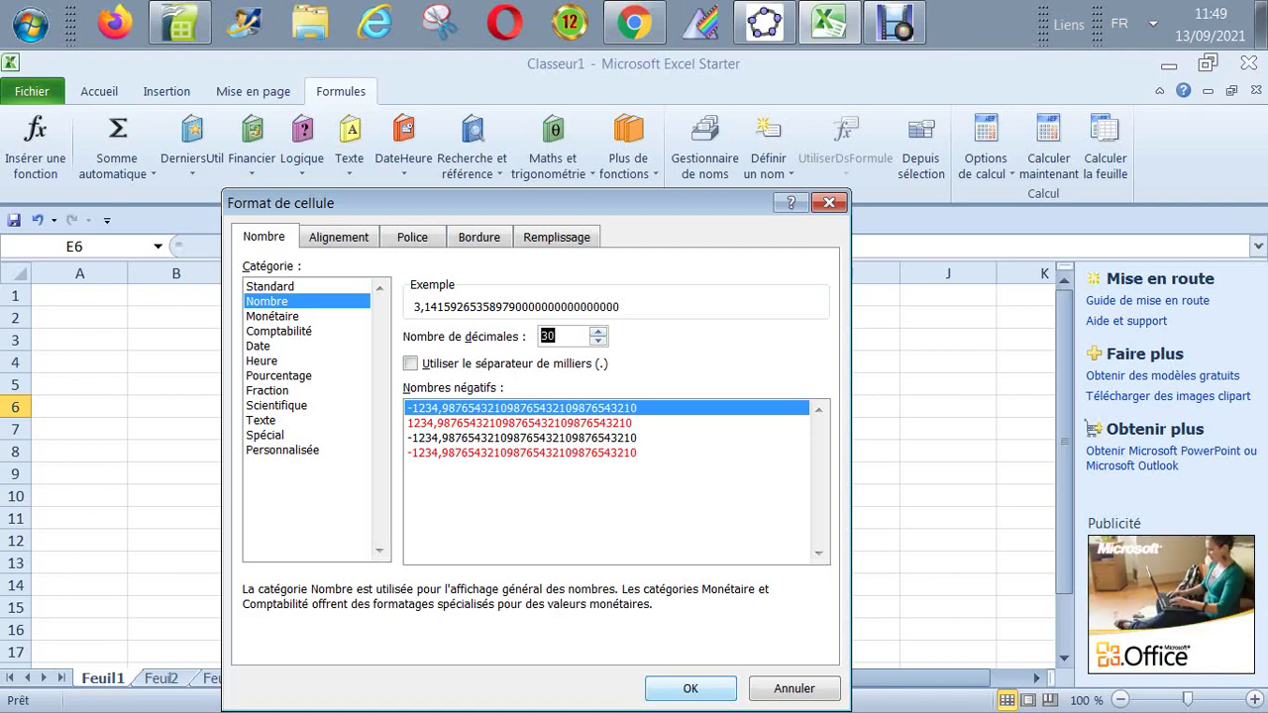
{"action": "key", "text": "Return"}
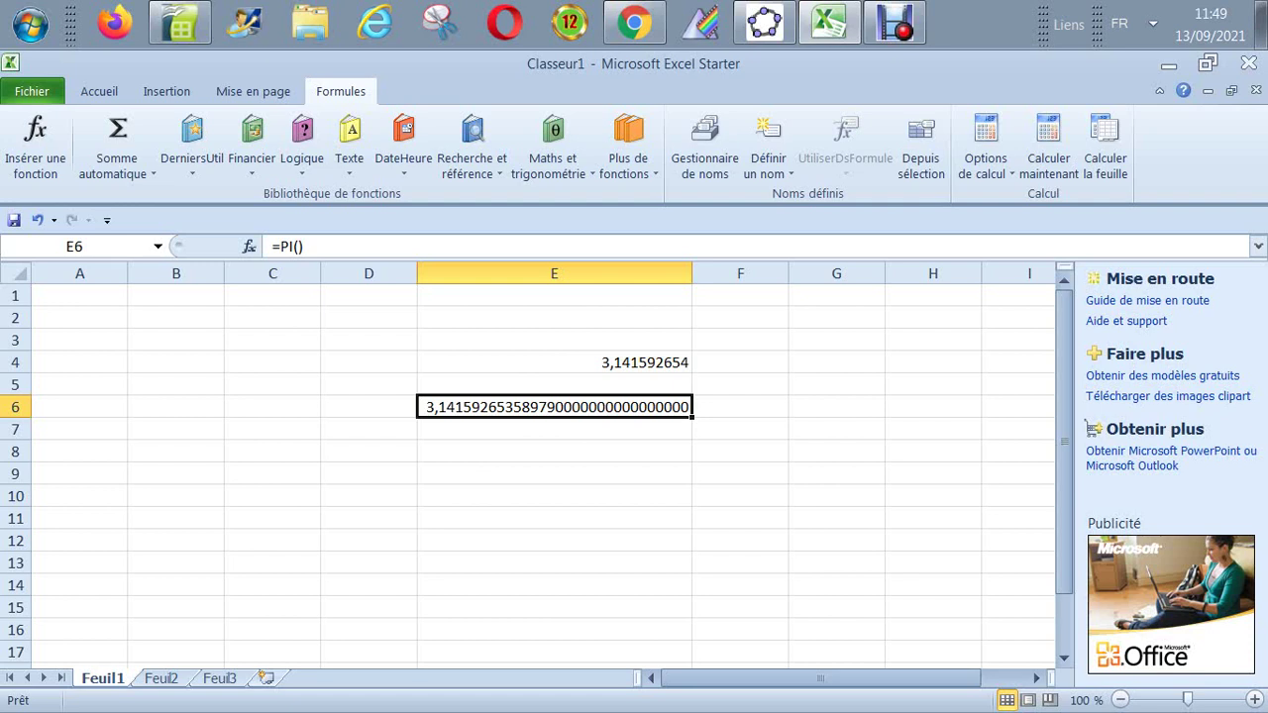
{"action": "left_click", "coordinate": [553, 429]}
{"action": "left_click", "coordinate": [554, 407]}
{"action": "left_click", "coordinate": [554, 384]}
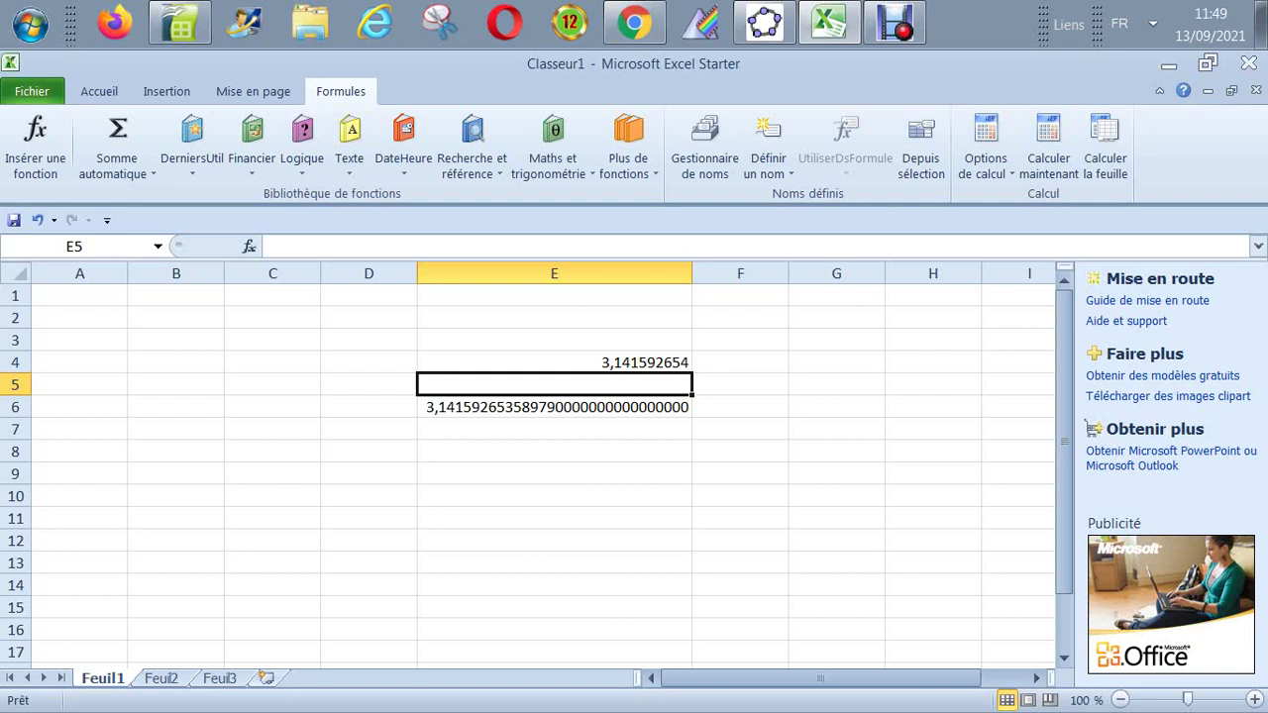
{"action": "key", "text": "Down"}
{"action": "key", "text": "Down"}
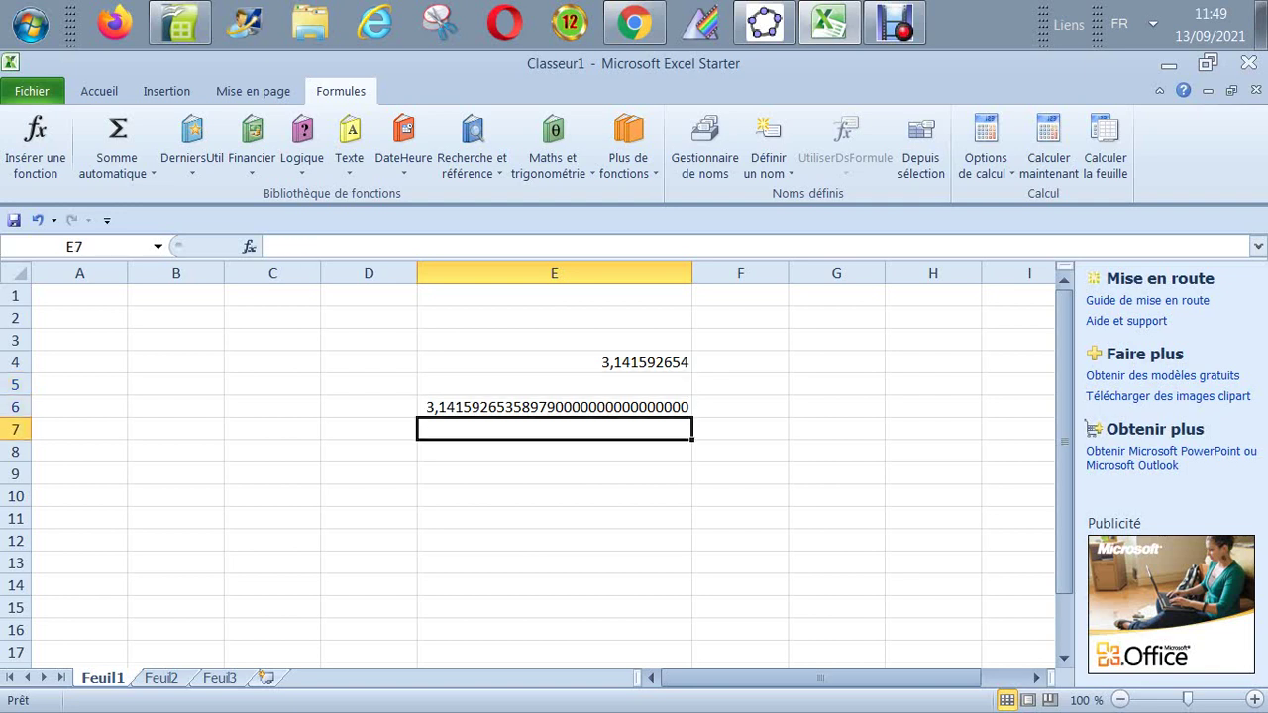
{"action": "key", "text": "Down"}
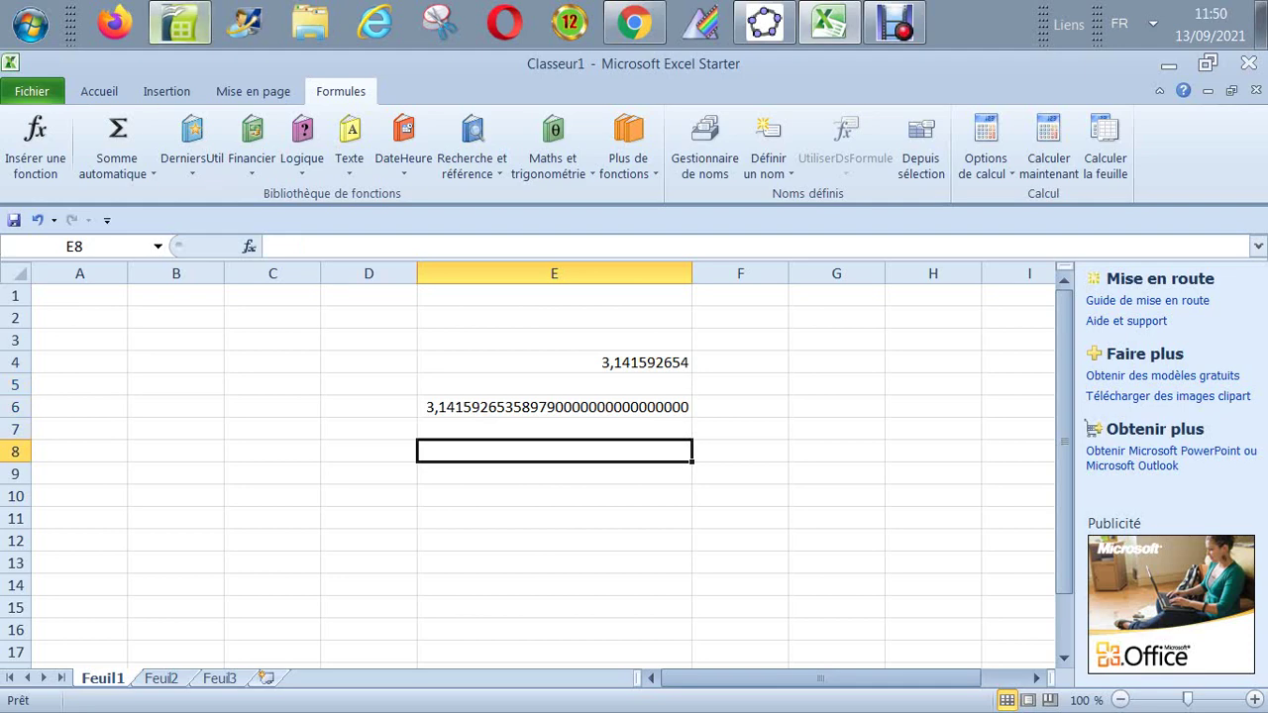
Step: Switch to OpenOffice Calc and enter the formula =pi() in cell D4
{"action": "key", "text": "alt+Tab"}
{"action": "left_click", "coordinate": [373, 351]}
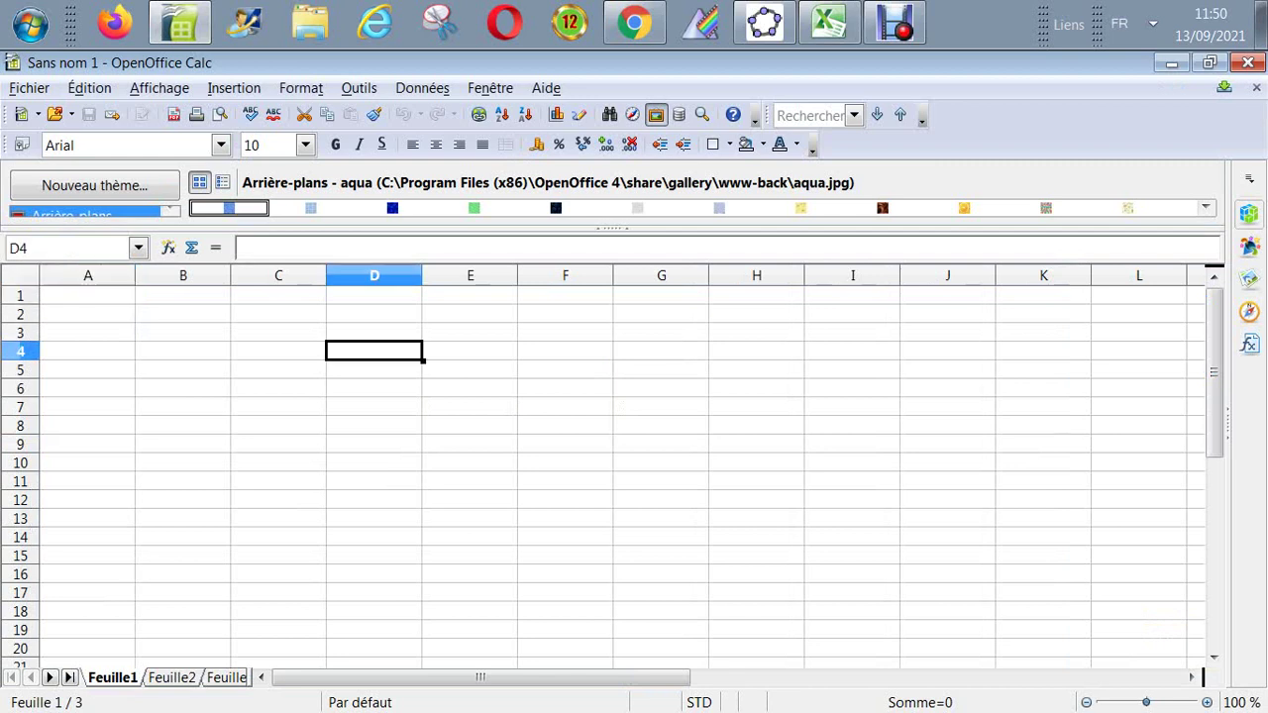
{"action": "type", "text": "=pi"}
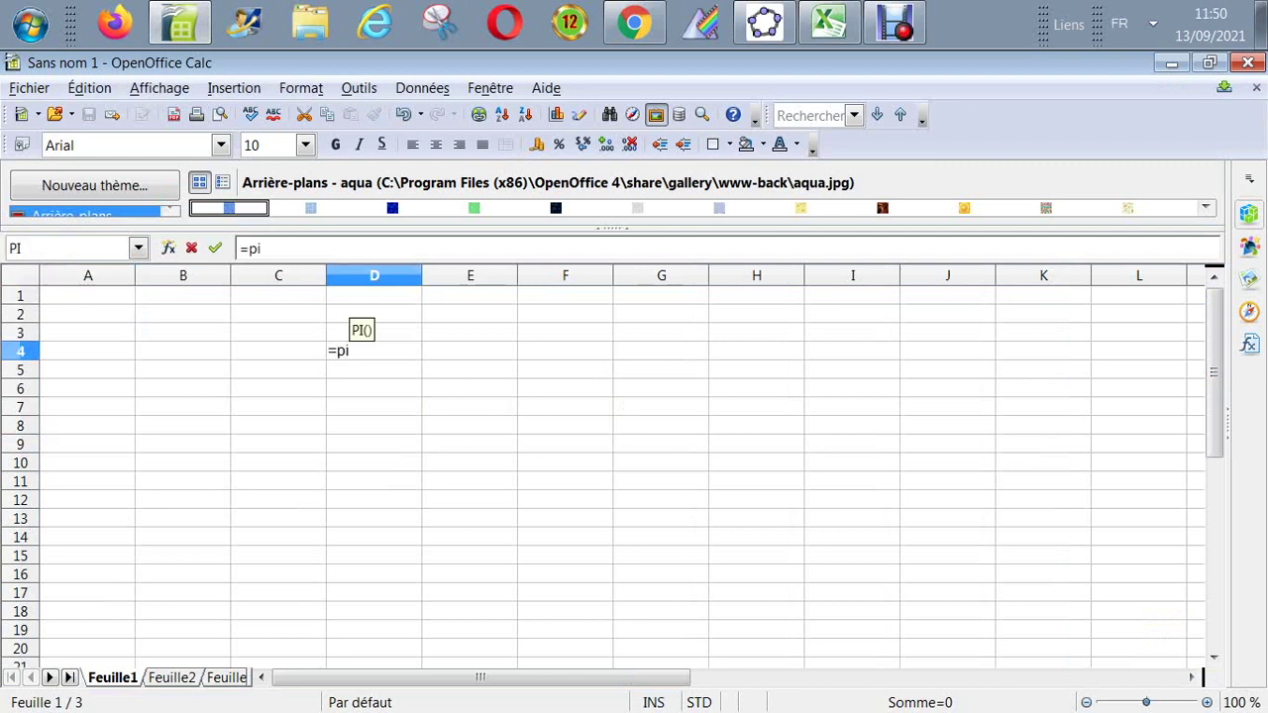
{"action": "type", "text": "()"}
{"action": "key", "text": "Return"}
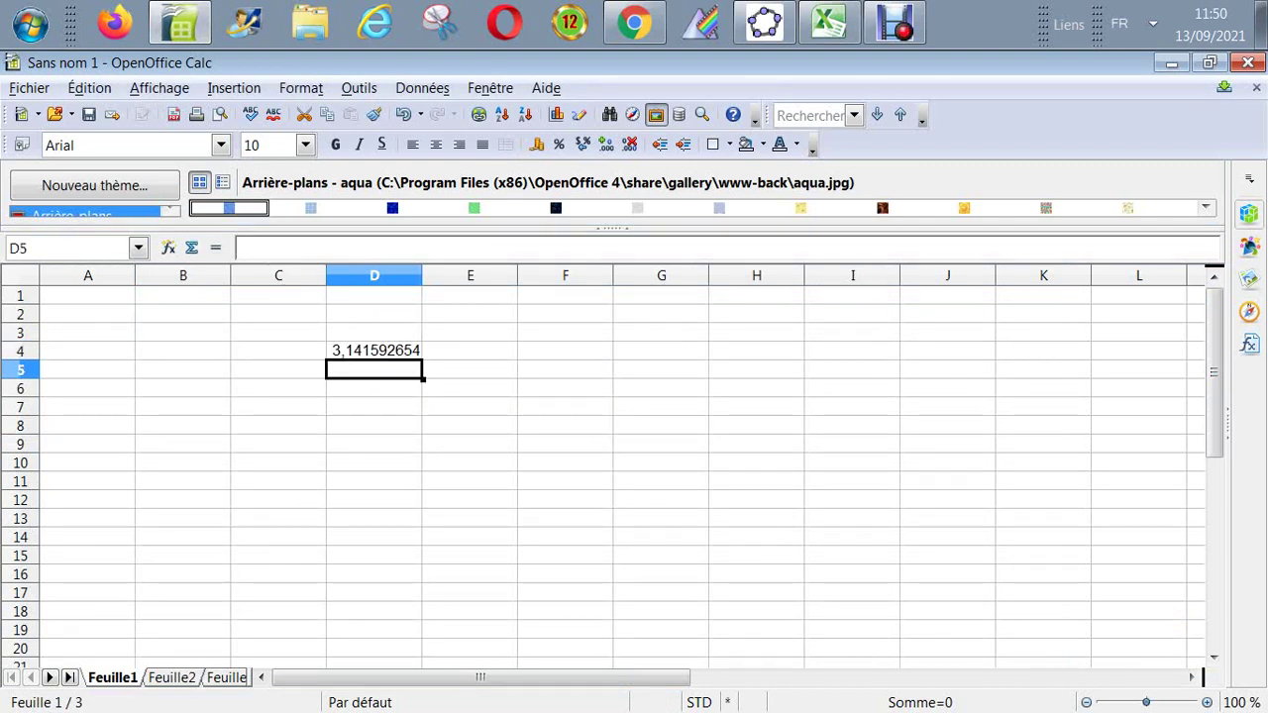
Step: Widen column D to more than three times its width and format cell D4 as Nombre with 20 decimals
{"action": "left_click_drag", "start_coordinate": [421, 275], "coordinate": [667, 275]}
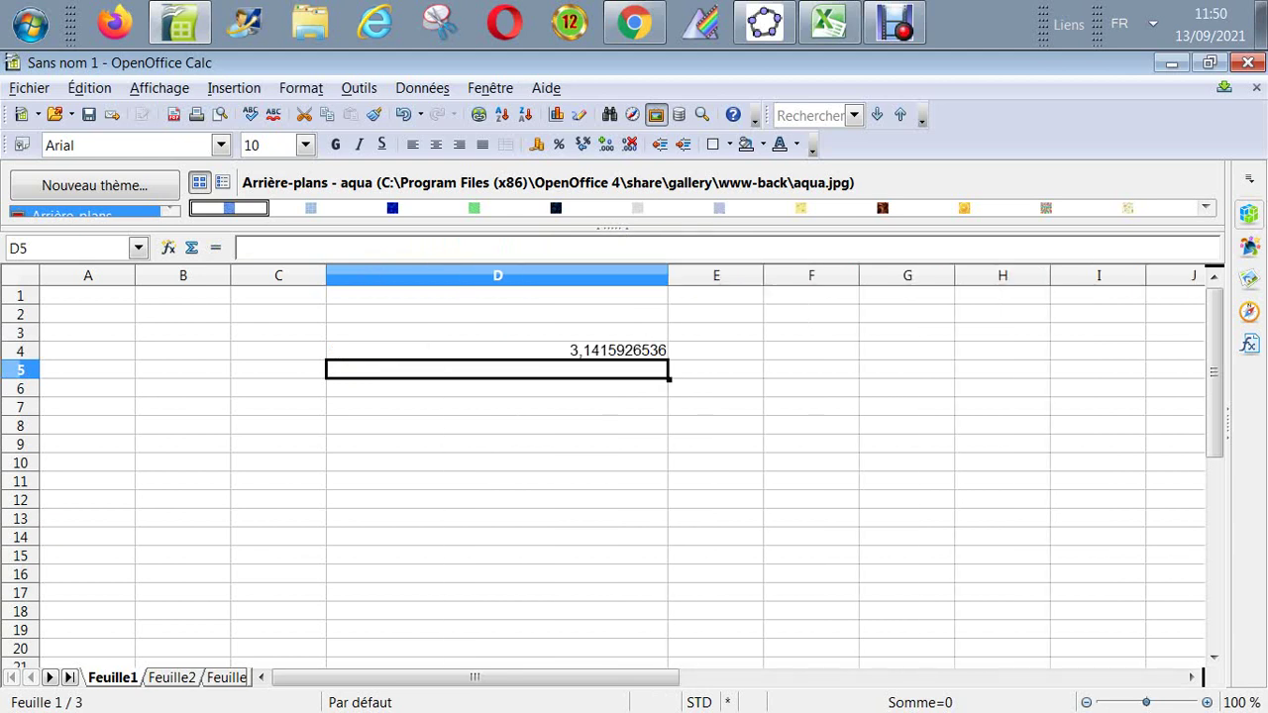
{"action": "left_click", "coordinate": [539, 351]}
{"action": "right_click", "coordinate": [539, 350]}
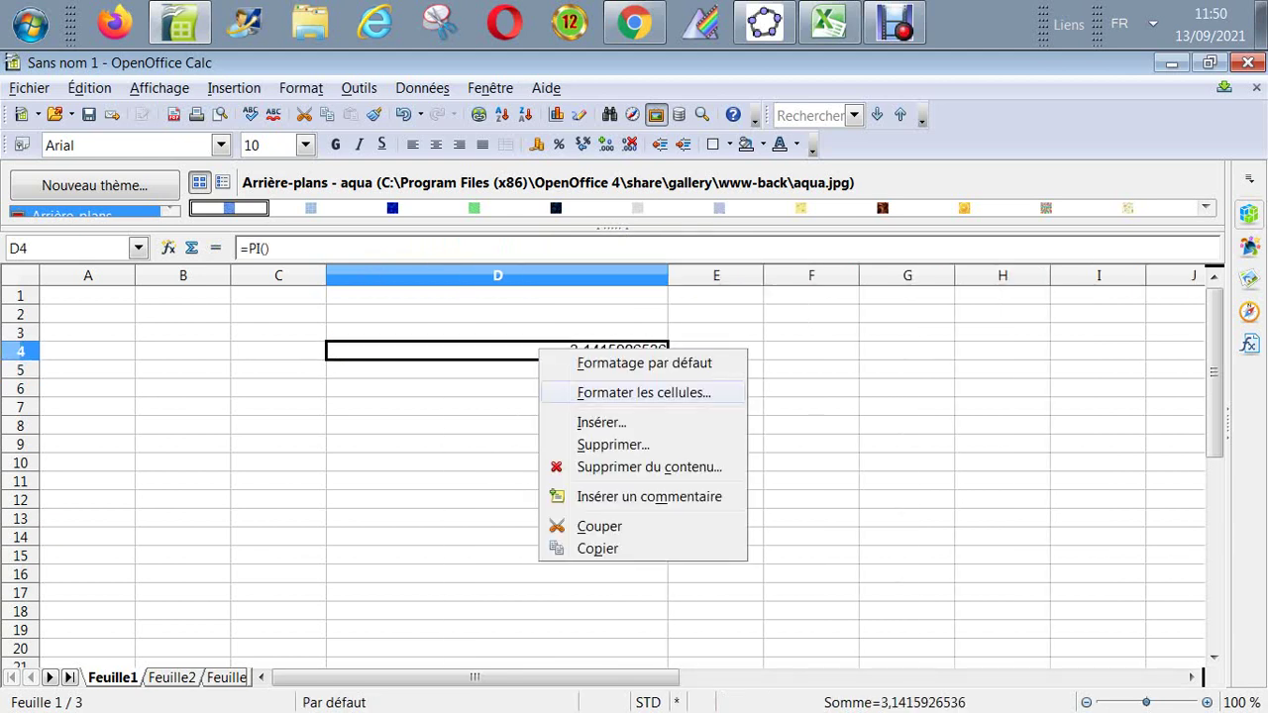
{"action": "key", "text": "Escape"}
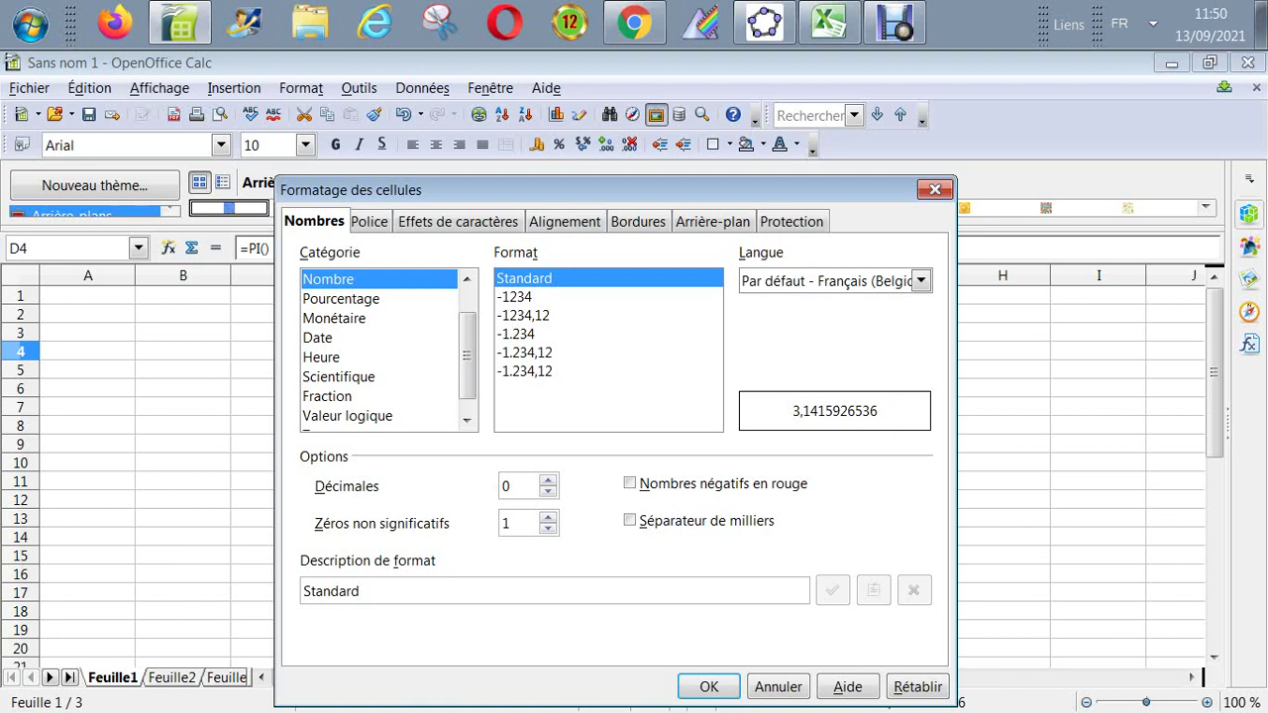
{"action": "left_click", "coordinate": [547, 480]}
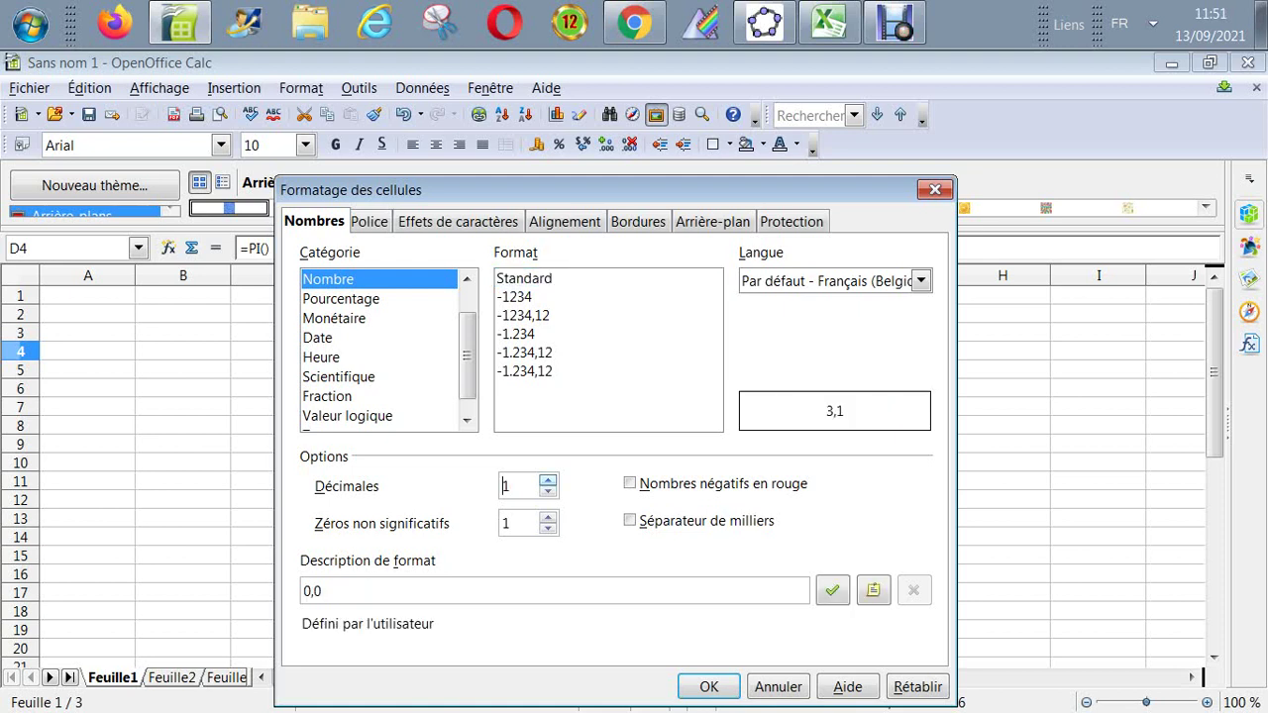
{"action": "left_click", "coordinate": [548, 480]}
{"action": "left_click", "coordinate": [547, 480]}
{"action": "left_click", "coordinate": [547, 480]}
{"action": "left_click", "coordinate": [547, 480]}
{"action": "left_click", "coordinate": [547, 481]}
{"action": "left_click", "coordinate": [548, 481]}
{"action": "triple_click", "coordinate": [548, 481]}
{"action": "triple_click", "coordinate": [548, 480]}
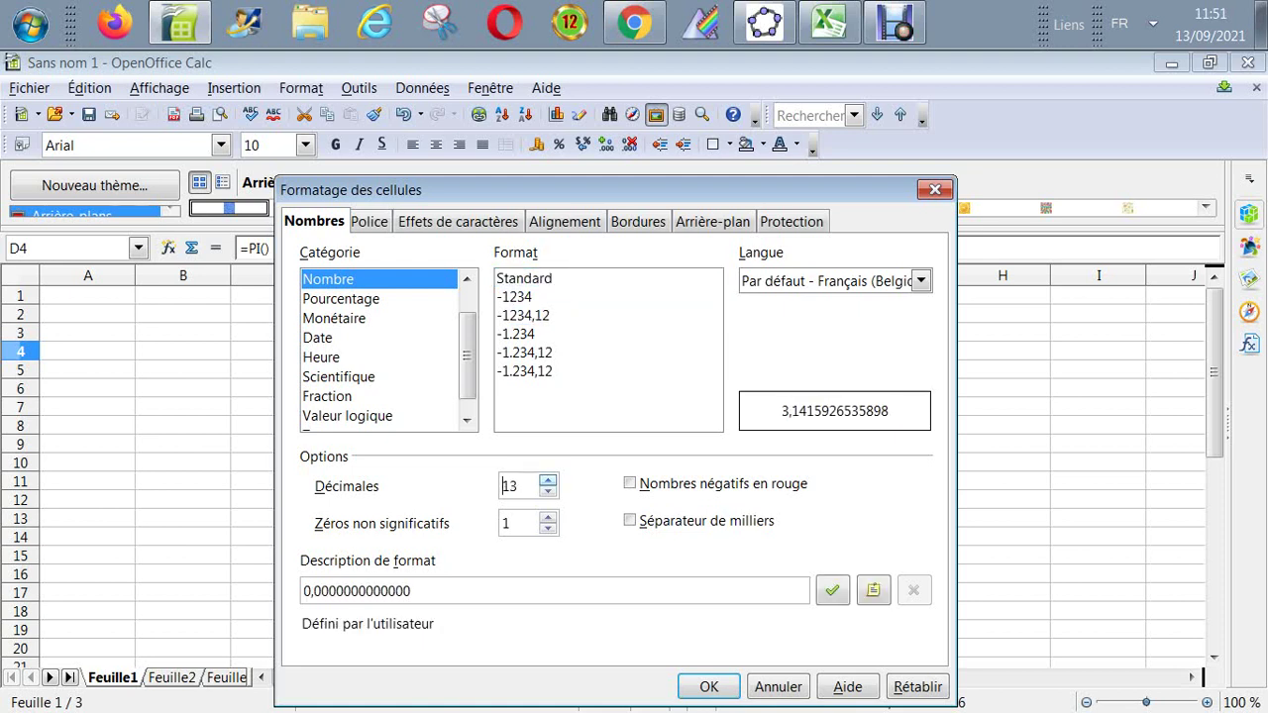
{"action": "triple_click", "coordinate": [547, 480]}
{"action": "triple_click", "coordinate": [548, 480]}
{"action": "left_click", "coordinate": [548, 480]}
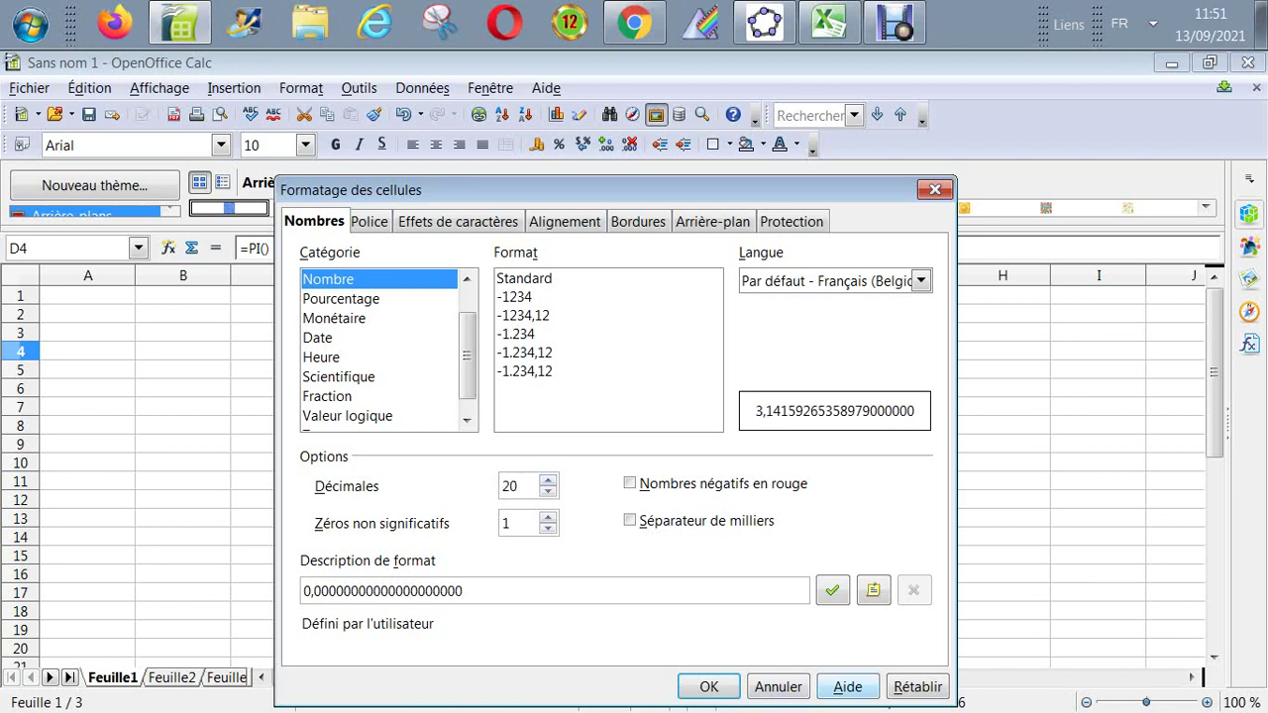
{"action": "left_click", "coordinate": [709, 687]}
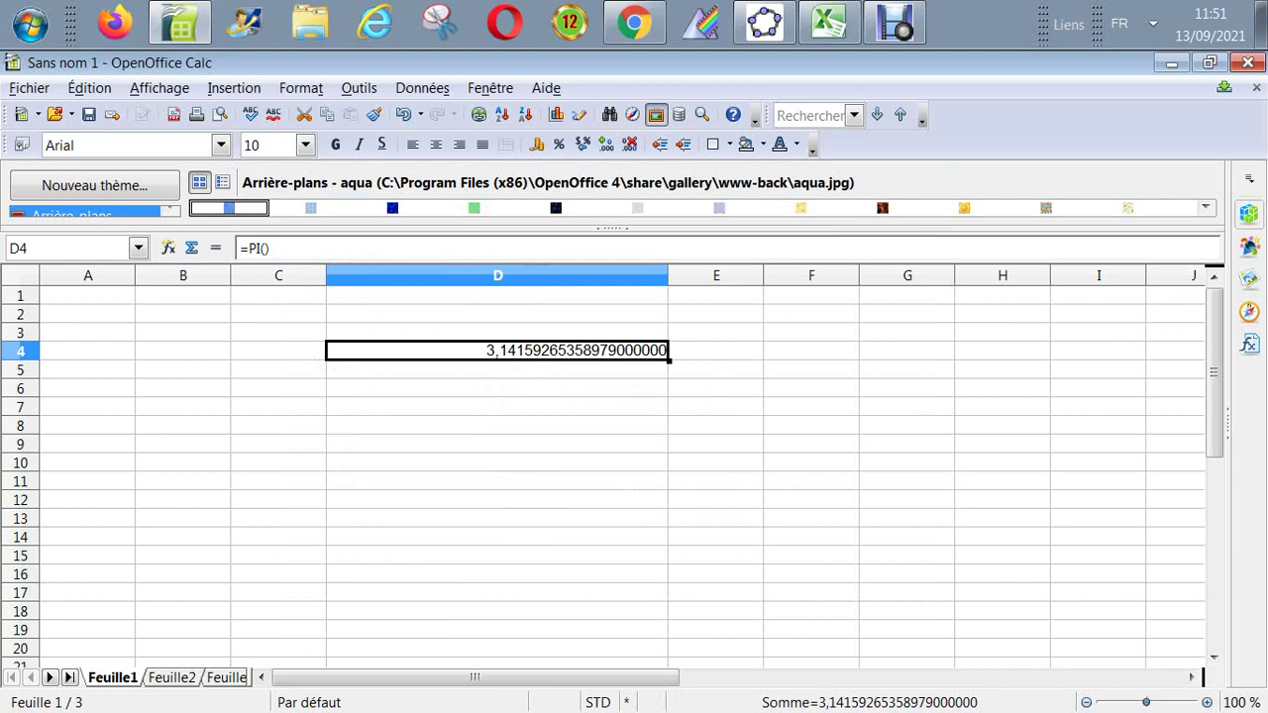
Step: Select the empty cell E4 beside the pi value
{"action": "left_click", "coordinate": [715, 480]}
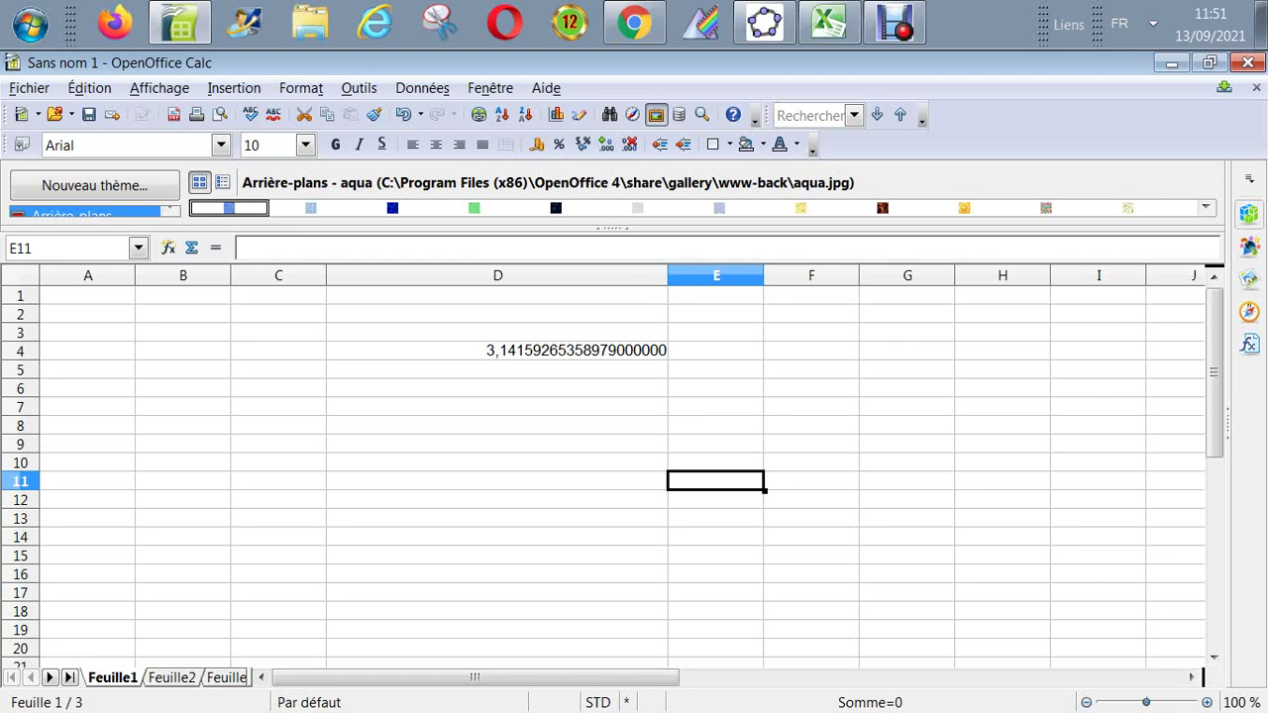
{"action": "key", "text": "Up"}
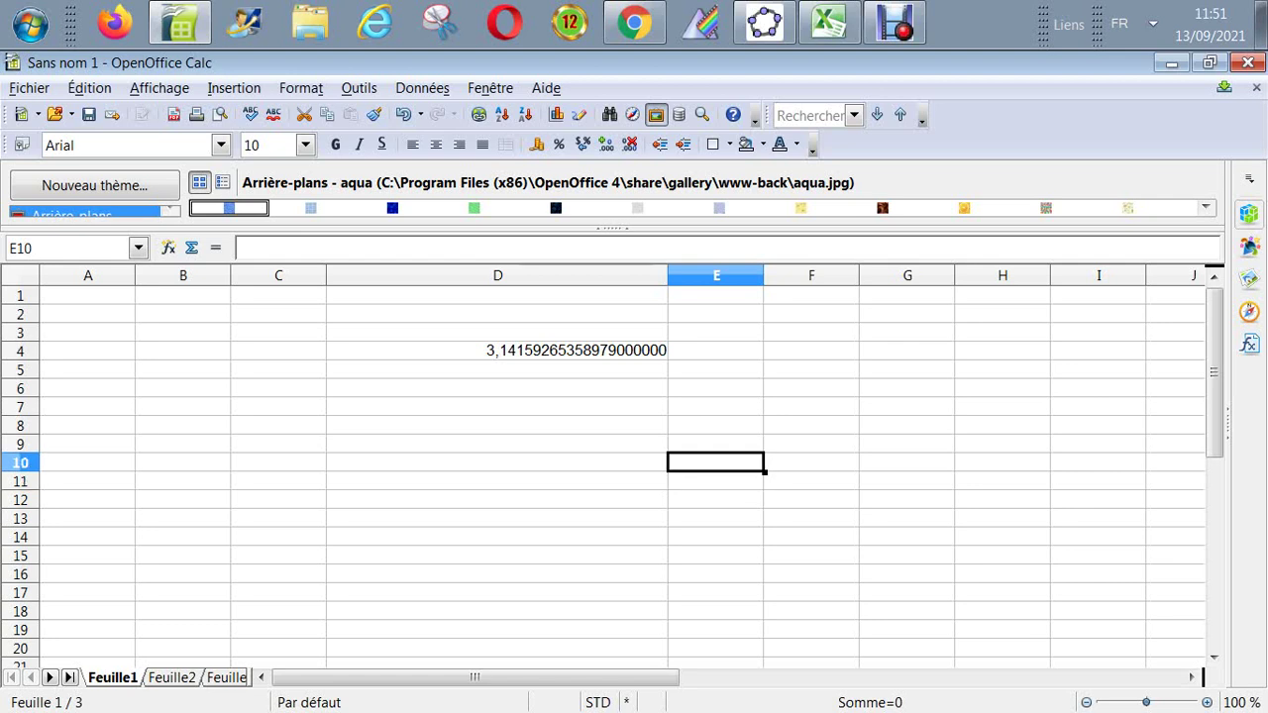
{"action": "key", "text": "Up"}
{"action": "key", "text": "Up"}
{"action": "key", "text": "Up"}
{"action": "key", "text": "Up"}
{"action": "key", "text": "Up"}
{"action": "key", "text": "Up"}
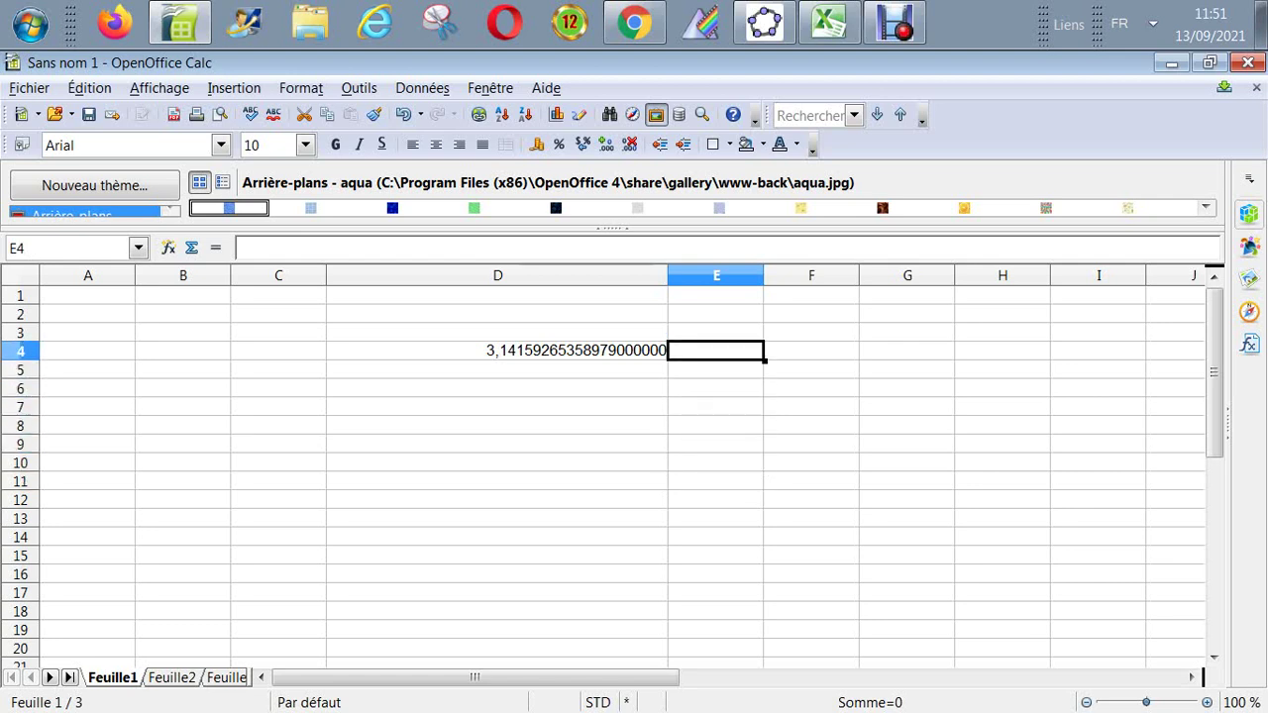
Step: Inspect the pi formula in cell D4, and switch to Excel to compare its pi values
{"action": "key", "text": "Left"}
{"action": "key", "text": "Left"}
{"action": "key", "text": "Right"}
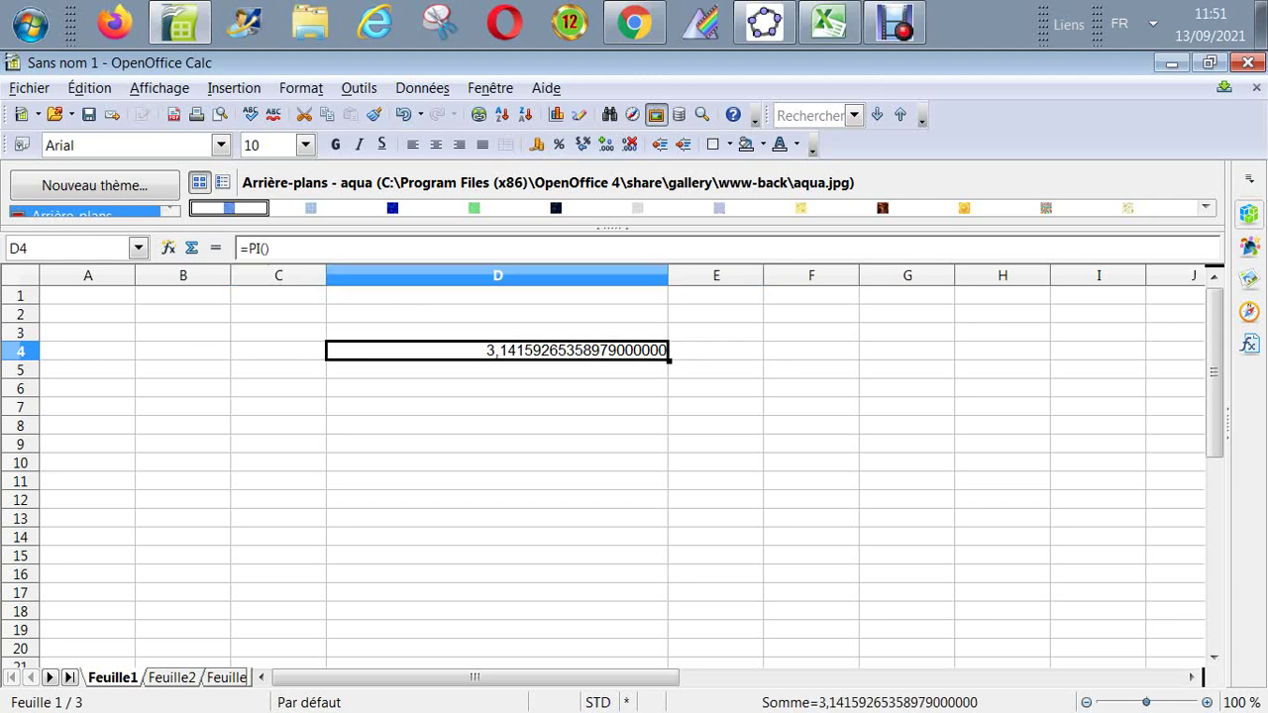
{"action": "key", "text": "Down"}
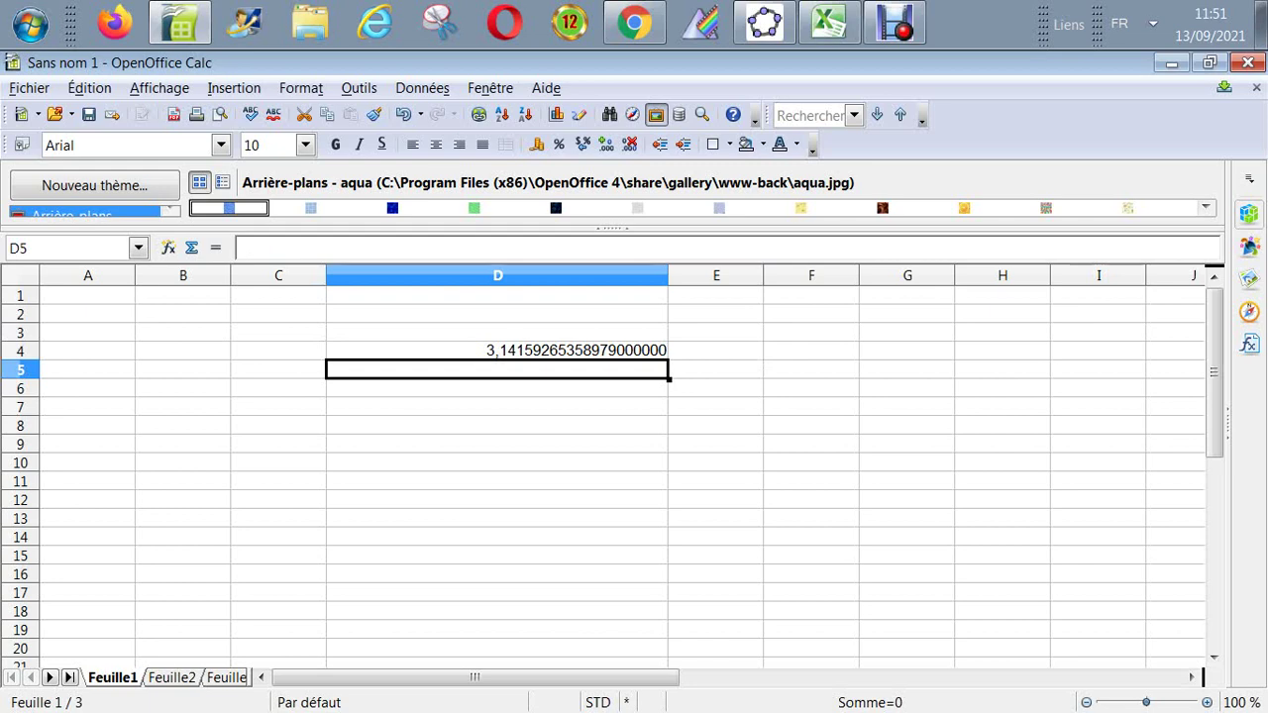
{"action": "left_click", "coordinate": [829, 23]}
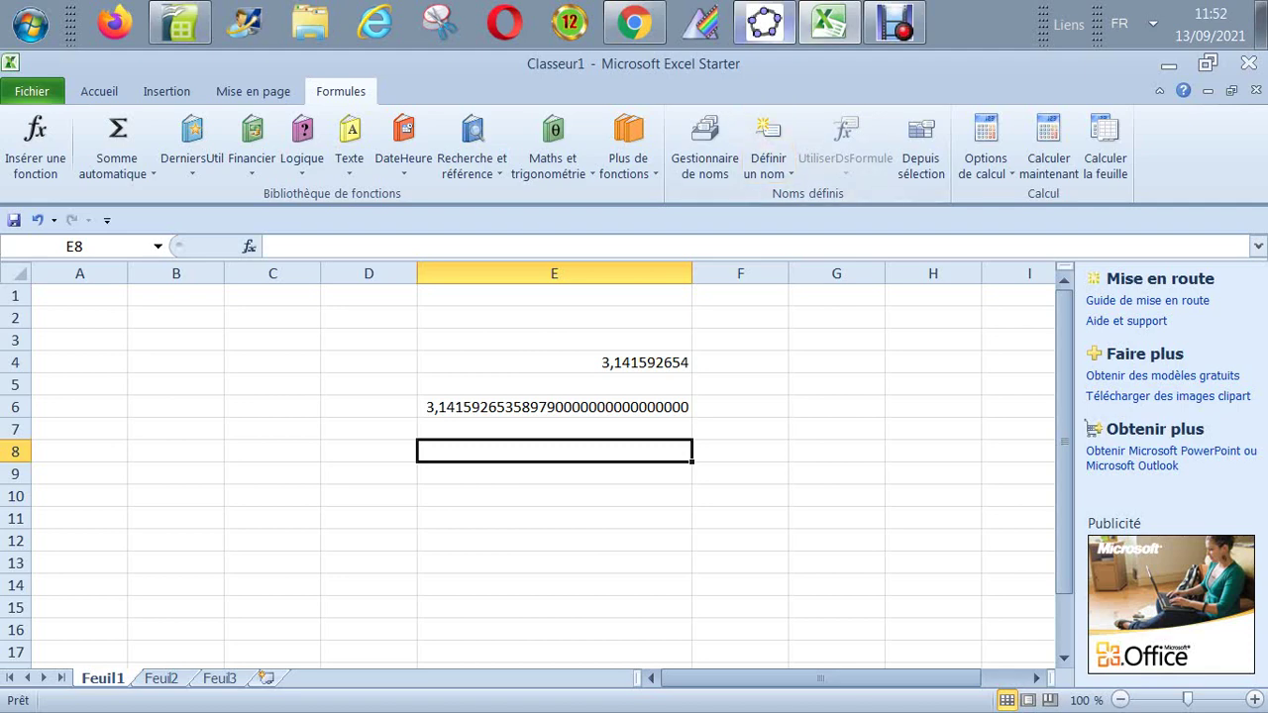
Step: Switch to GeoGebra Classique and enter =pi in spreadsheet cell D3
{"action": "left_click", "coordinate": [764, 25]}
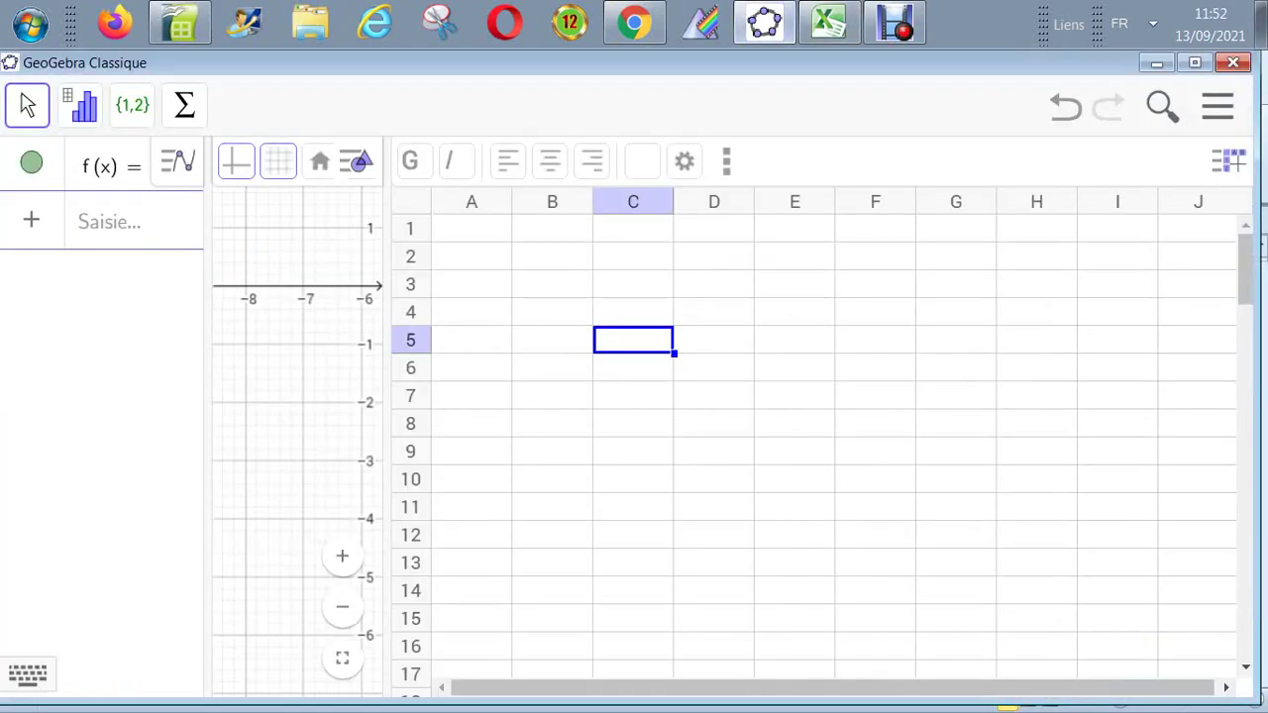
{"action": "left_click", "coordinate": [713, 284]}
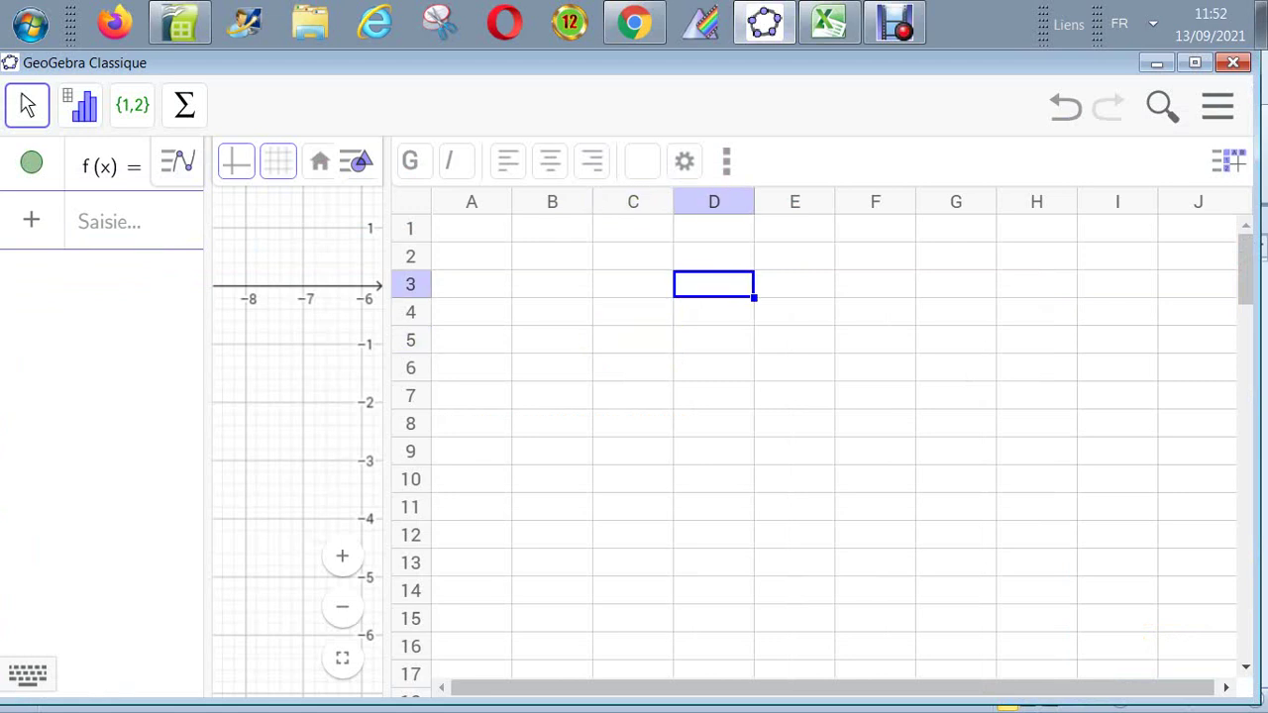
{"action": "type", "text": "="}
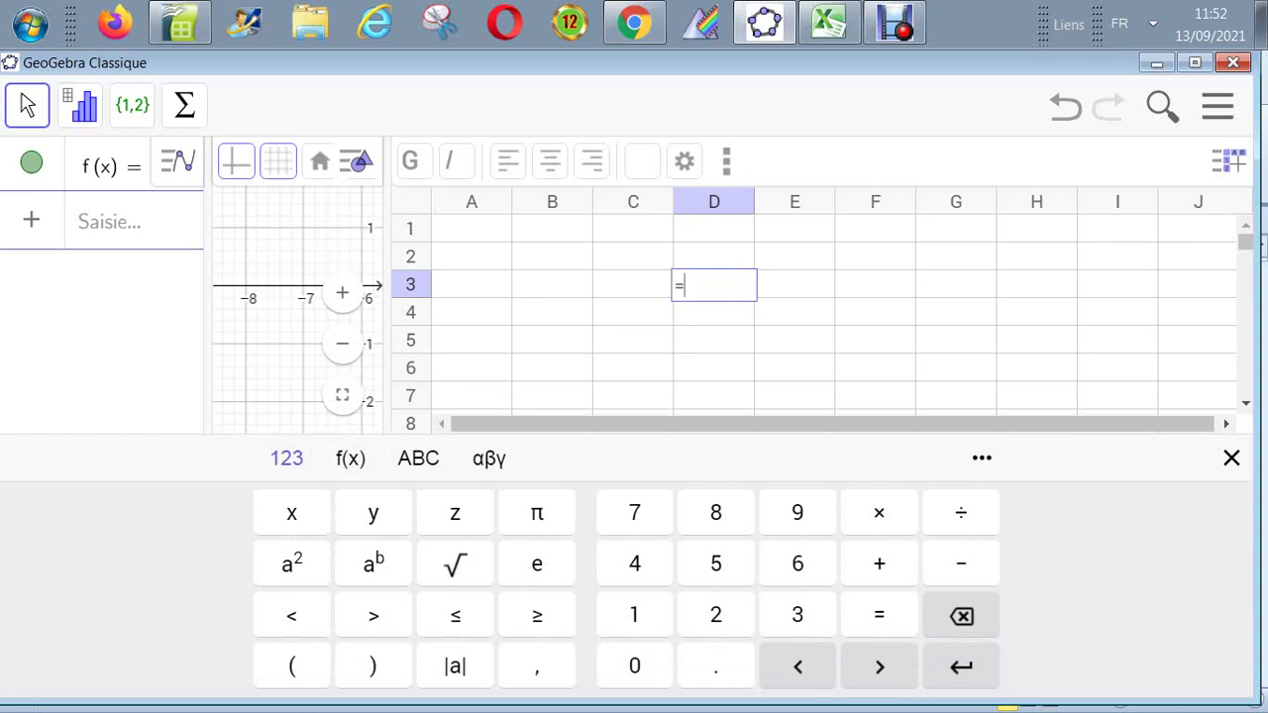
{"action": "type", "text": "pi"}
{"action": "key", "text": "Return"}
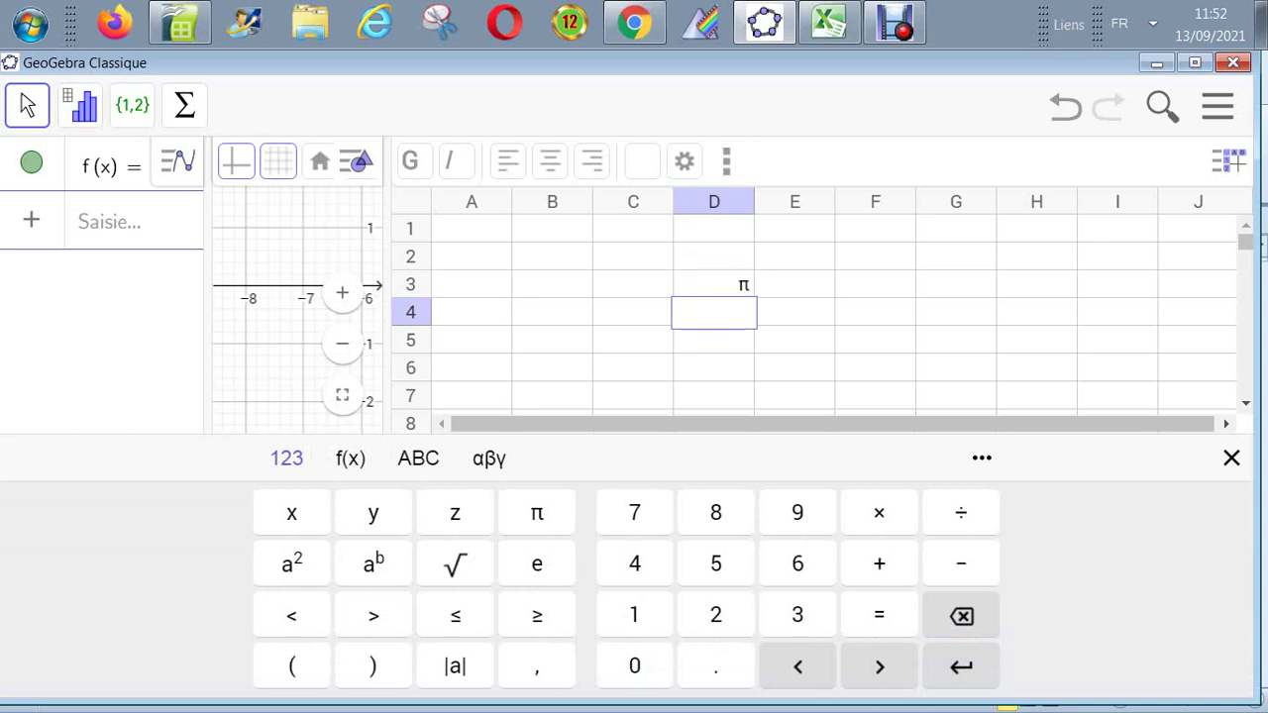
{"action": "key", "text": "Escape"}
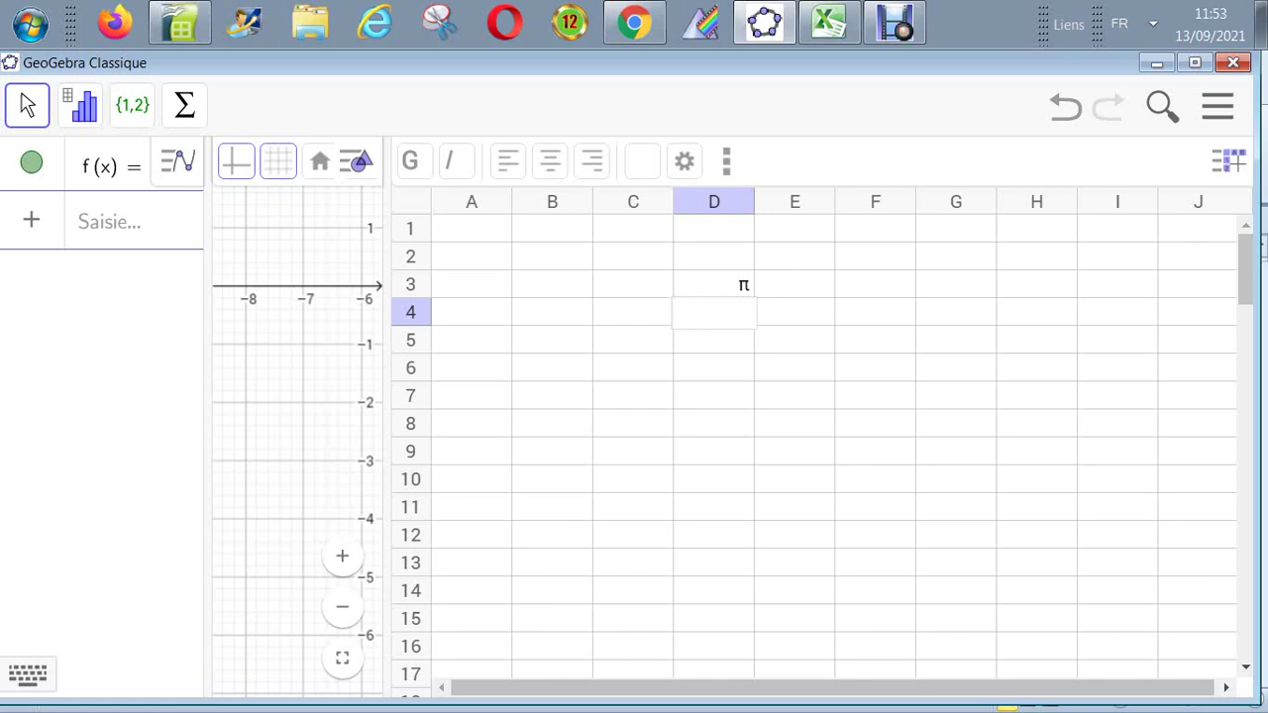
Step: Enter the values 1, 2 and 45 in cells D4, D5 and D6 below the pi cell
{"action": "left_click", "coordinate": [713, 313]}
{"action": "type", "text": "1"}
{"action": "key", "text": "Return"}
{"action": "type", "text": "2μs"}
{"action": "key", "text": "BackSpace"}
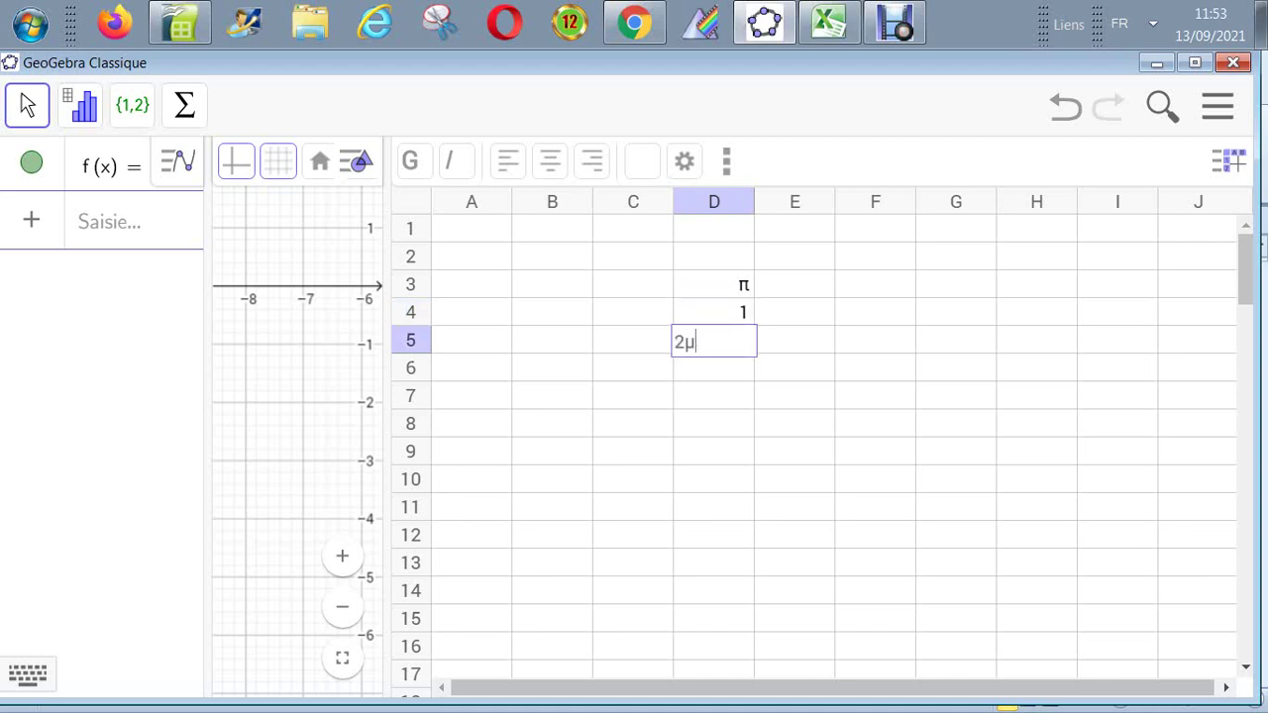
{"action": "key", "text": "BackSpace"}
{"action": "key", "text": "Return"}
{"action": "type", "text": "45"}
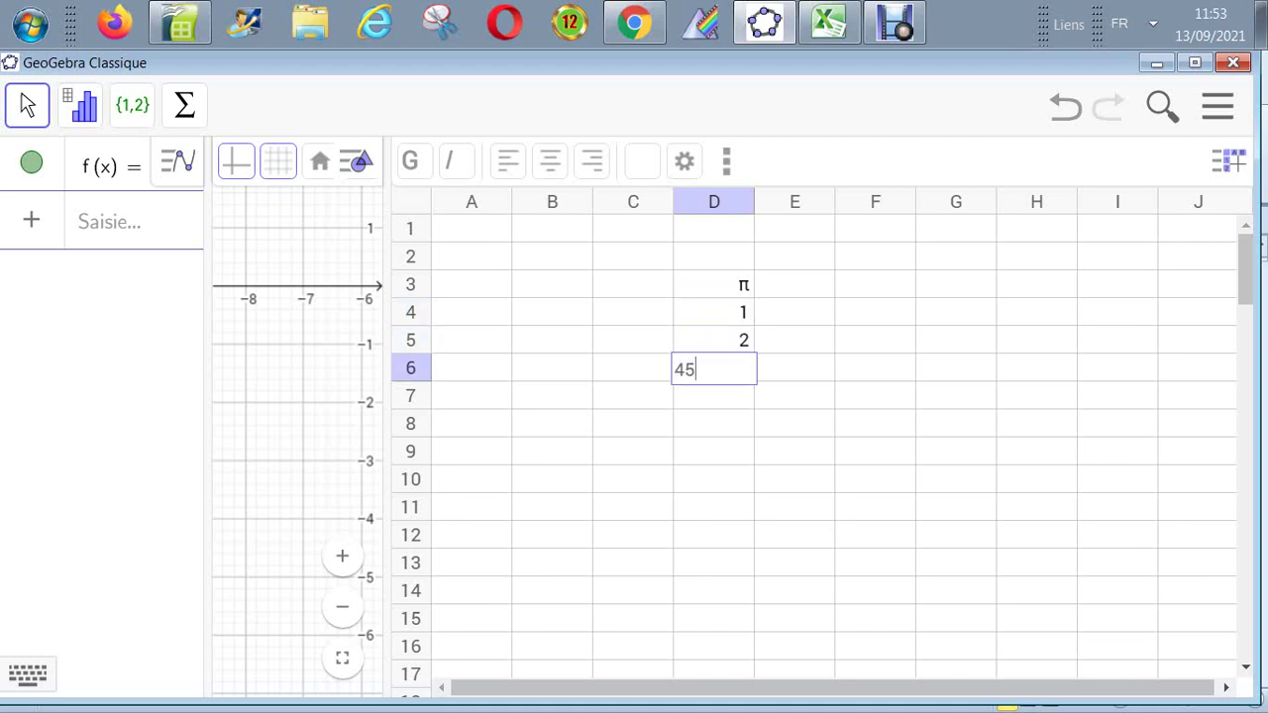
{"action": "key", "text": "Return"}
Step: Replace the value of cell D5 with 52 and enter 41 in cell E5
{"action": "left_click", "coordinate": [713, 339]}
{"action": "type", "text": "5"}
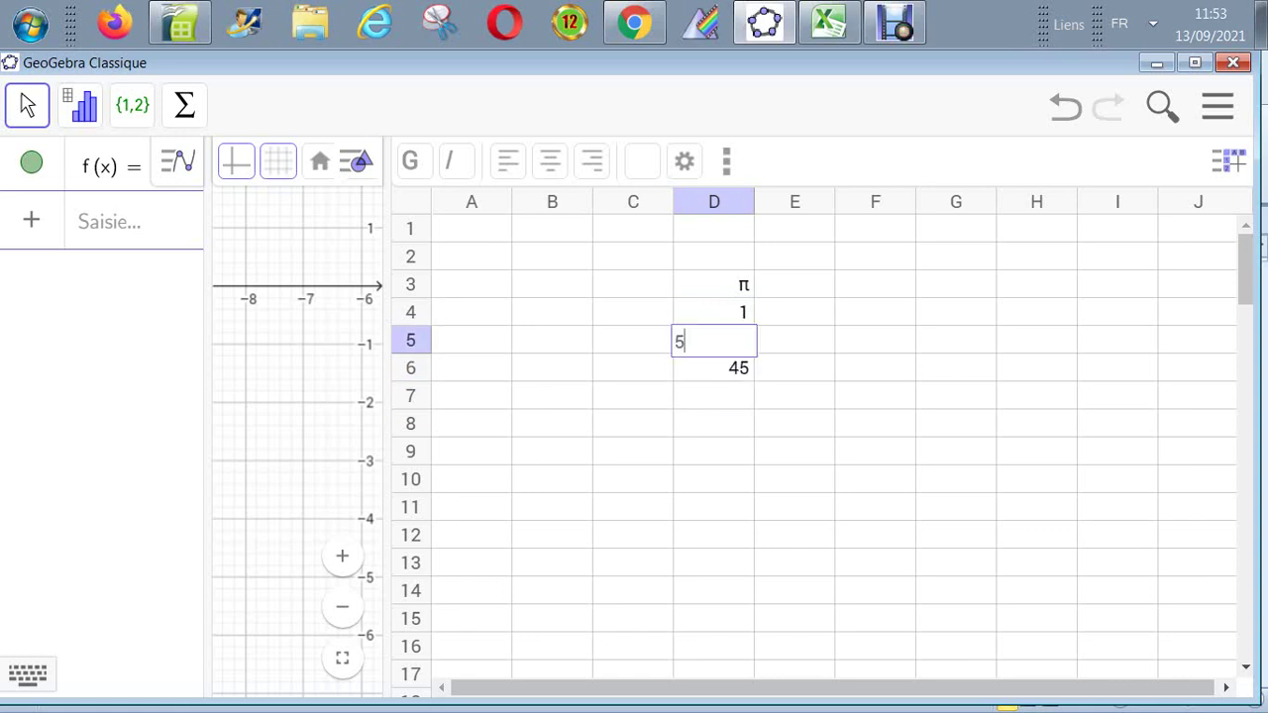
{"action": "type", "text": "2"}
{"action": "key", "text": "Return"}
{"action": "key", "text": "Up"}
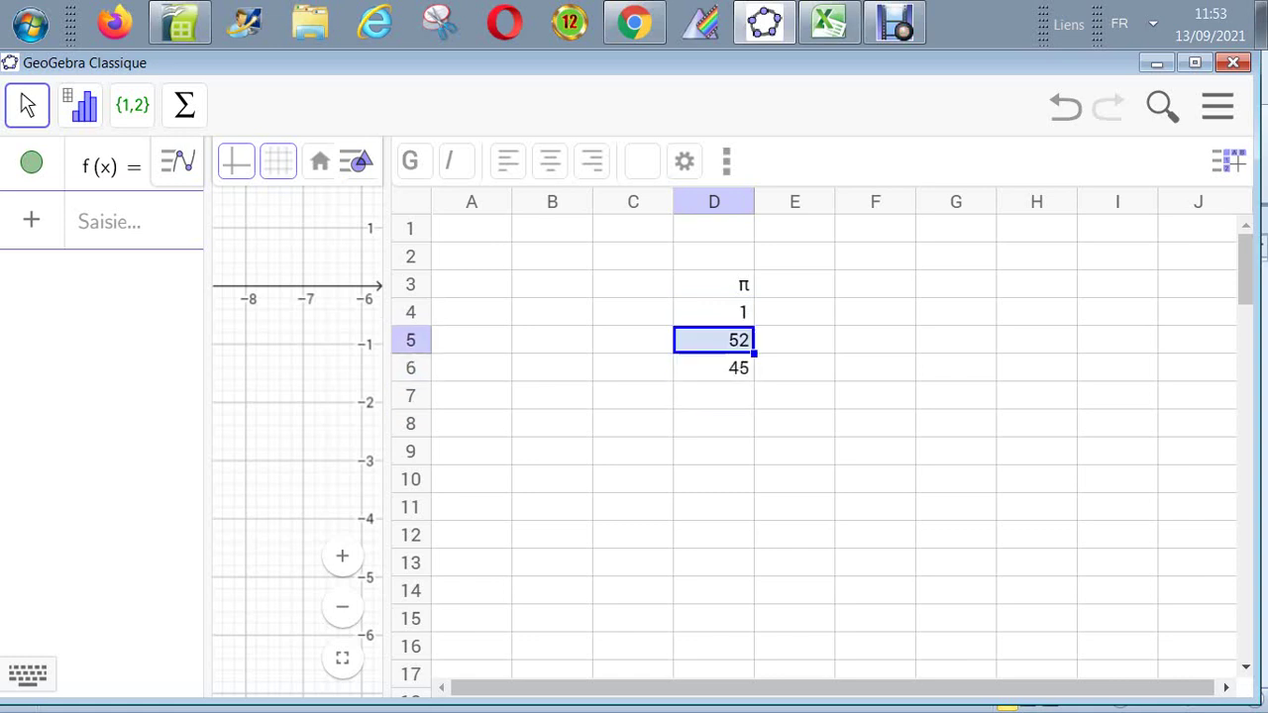
{"action": "left_click", "coordinate": [794, 340]}
{"action": "type", "text": "41"}
{"action": "key", "text": "Return"}
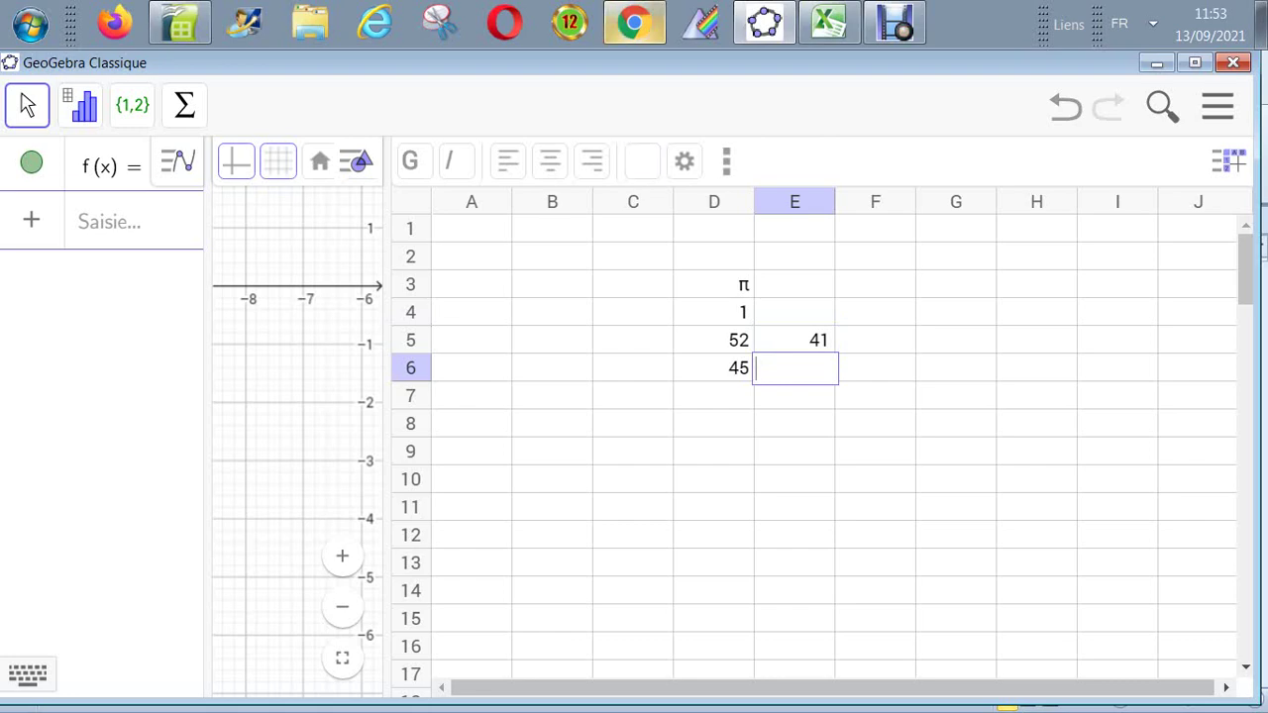
Step: Switch to the Wikipedia article "Liste d'extensions de fichiers" in Chrome and go to section B
{"action": "key", "text": "alt+Tab"}
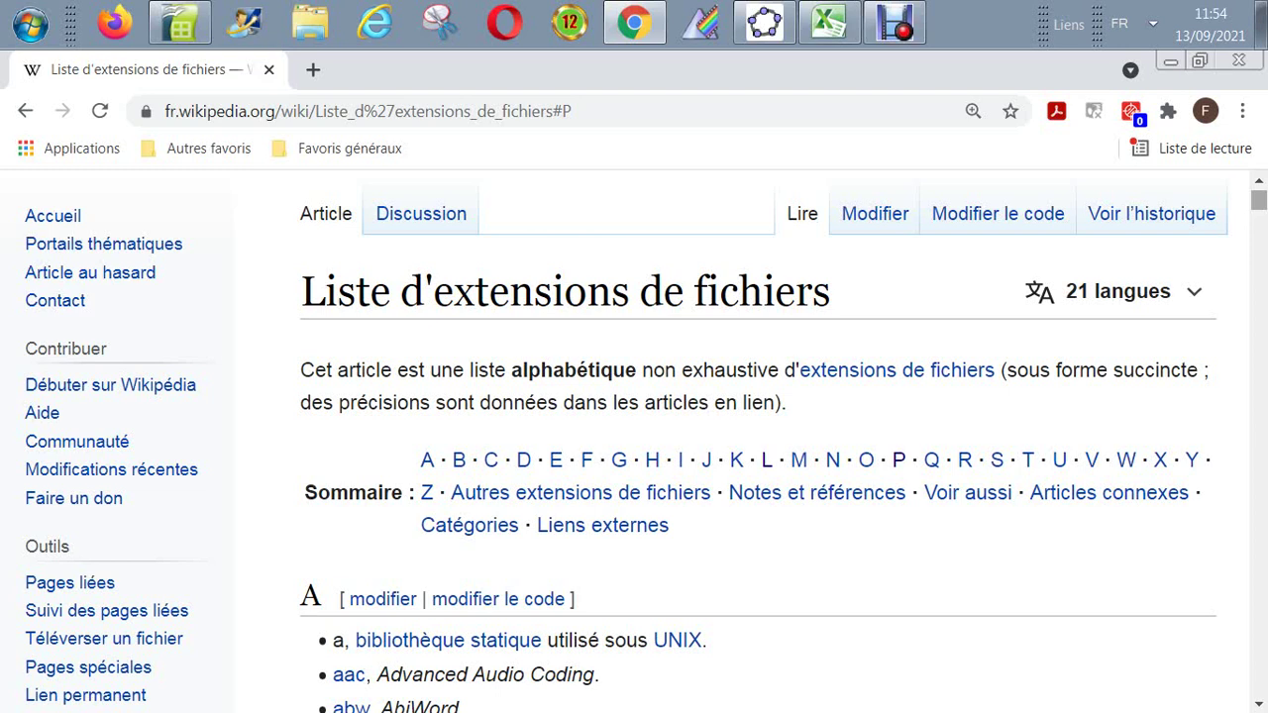
{"action": "scroll", "coordinate": [634, 440], "scroll_direction": "down", "scroll_amount": 3}
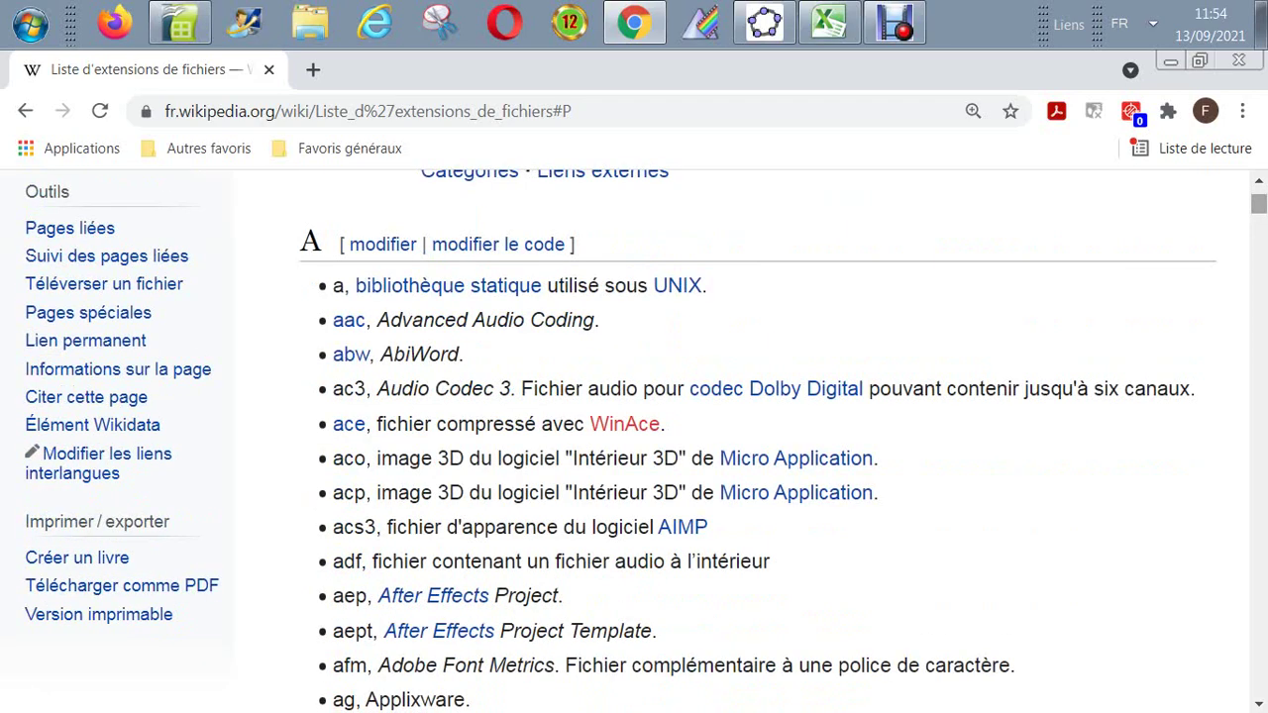
{"action": "scroll", "coordinate": [634, 441], "scroll_direction": "up", "scroll_amount": 4}
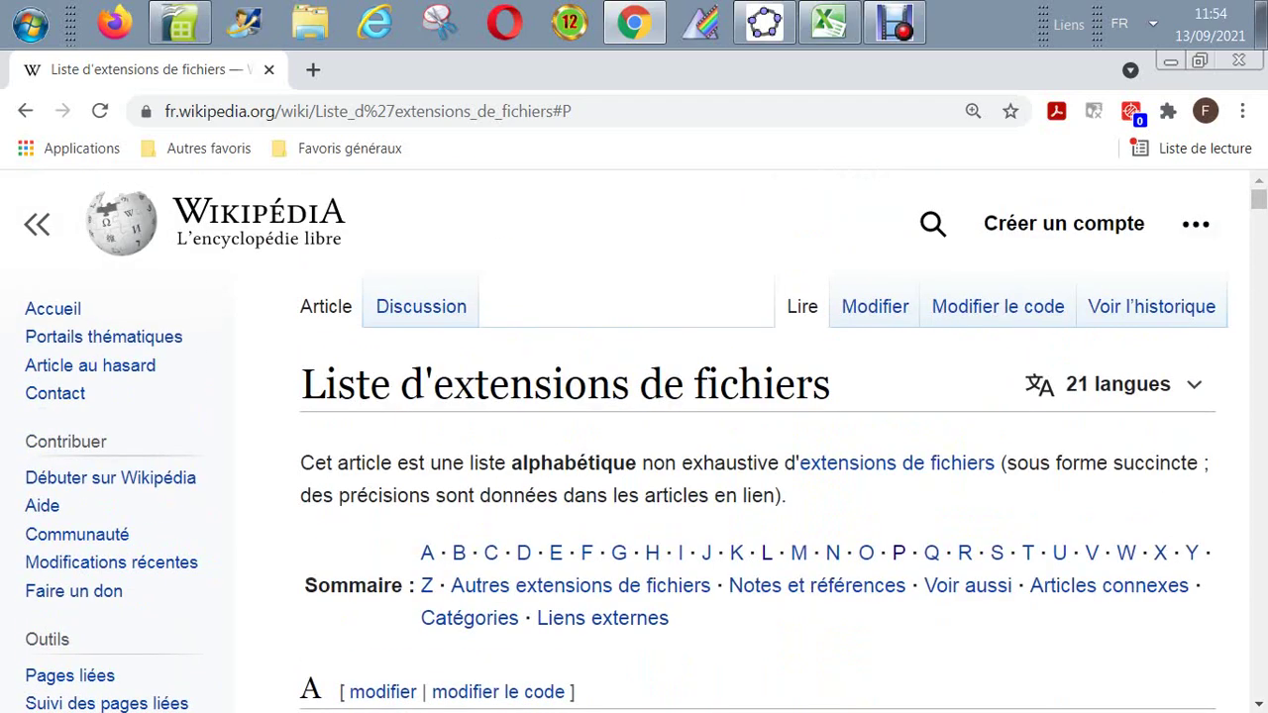
{"action": "left_click", "coordinate": [459, 553]}
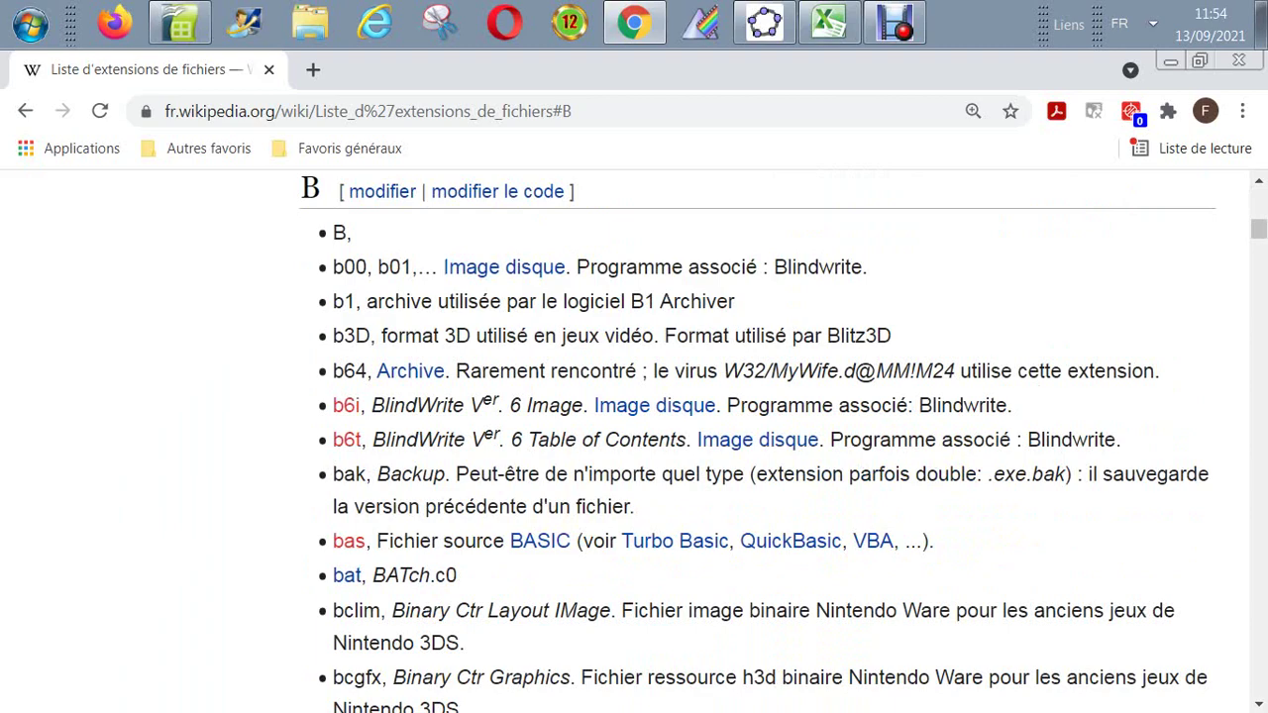
Step: Return to section A and read through its alphabetical list of file extensions to the end
{"action": "scroll", "coordinate": [634, 440], "scroll_direction": "up", "scroll_amount": 15}
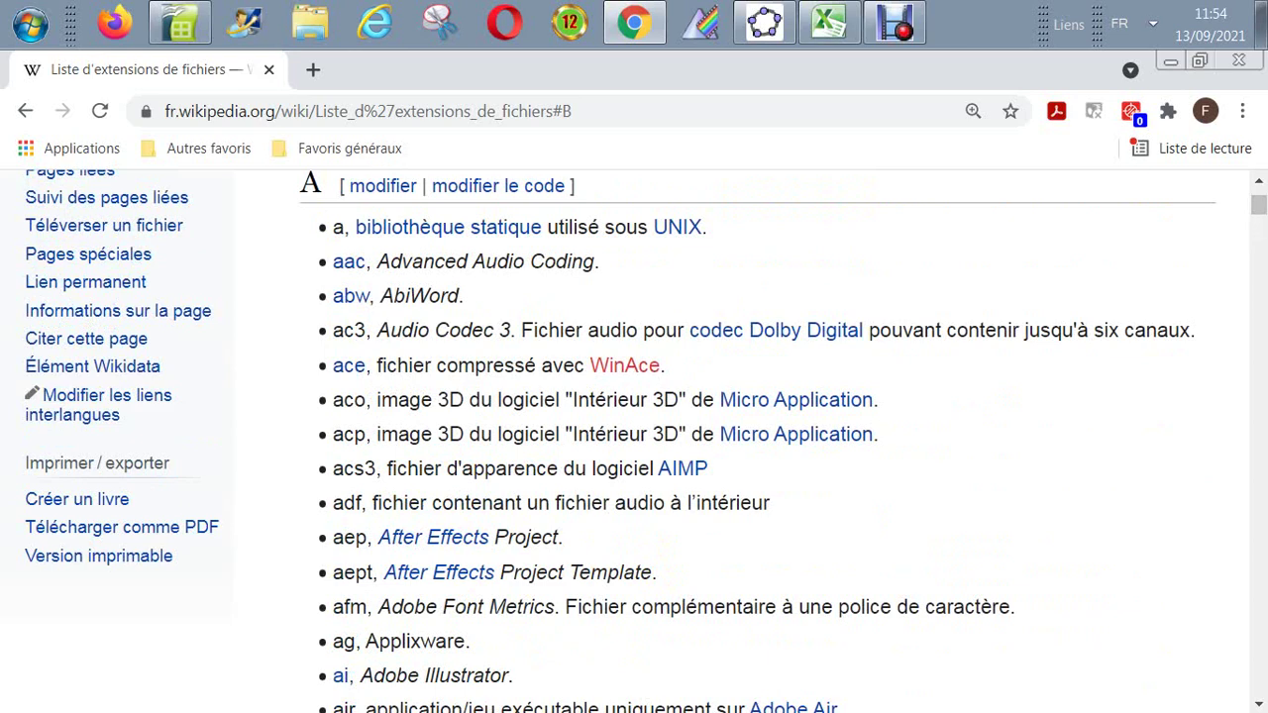
{"action": "scroll", "coordinate": [620, 440], "scroll_direction": "down", "scroll_amount": 1}
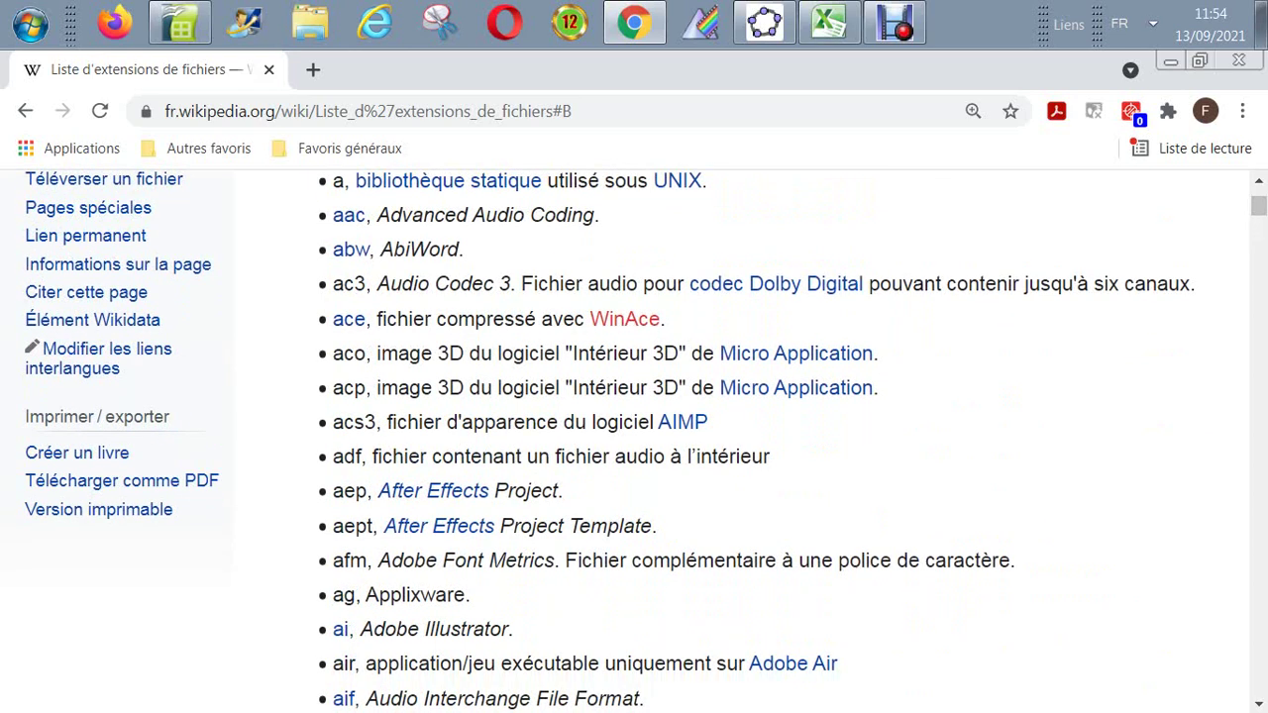
{"action": "scroll", "coordinate": [620, 441], "scroll_direction": "down", "scroll_amount": 1}
{"action": "scroll", "coordinate": [620, 440], "scroll_direction": "down", "scroll_amount": 1}
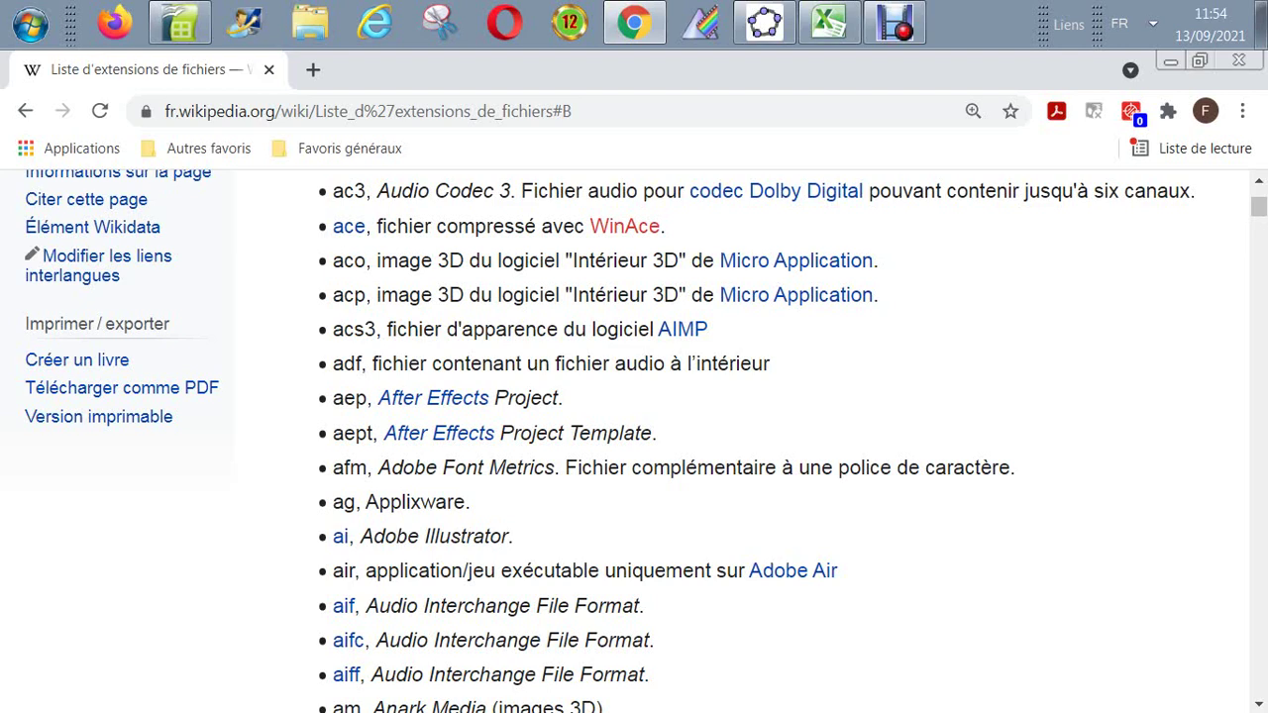
{"action": "scroll", "coordinate": [620, 441], "scroll_direction": "down", "scroll_amount": 1}
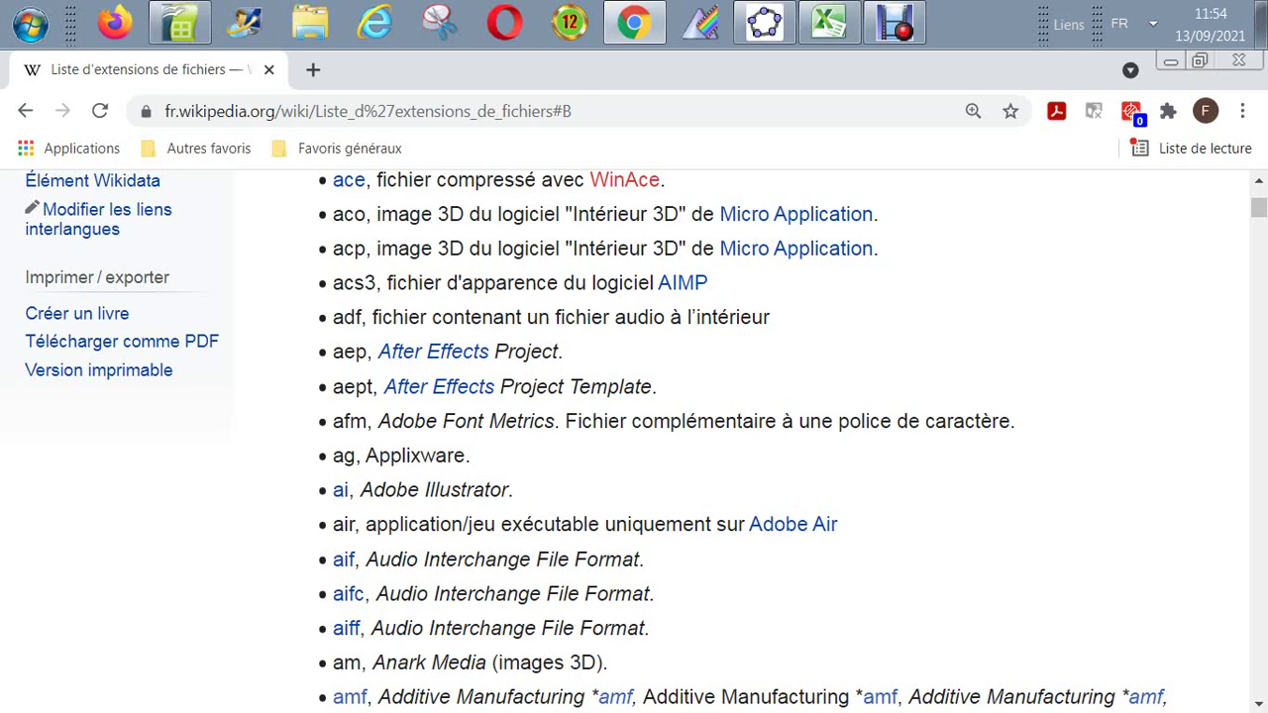
{"action": "scroll", "coordinate": [634, 441], "scroll_direction": "down", "scroll_amount": 4}
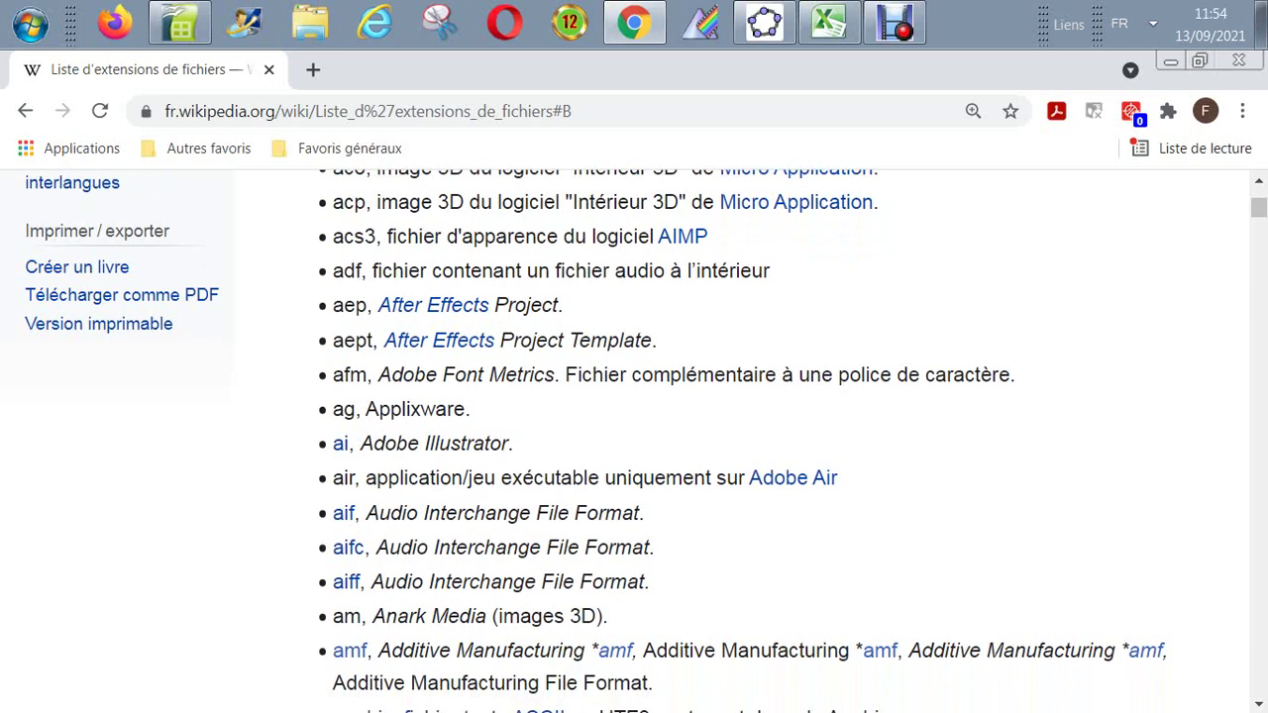
{"action": "scroll", "coordinate": [634, 441], "scroll_direction": "down", "scroll_amount": 1}
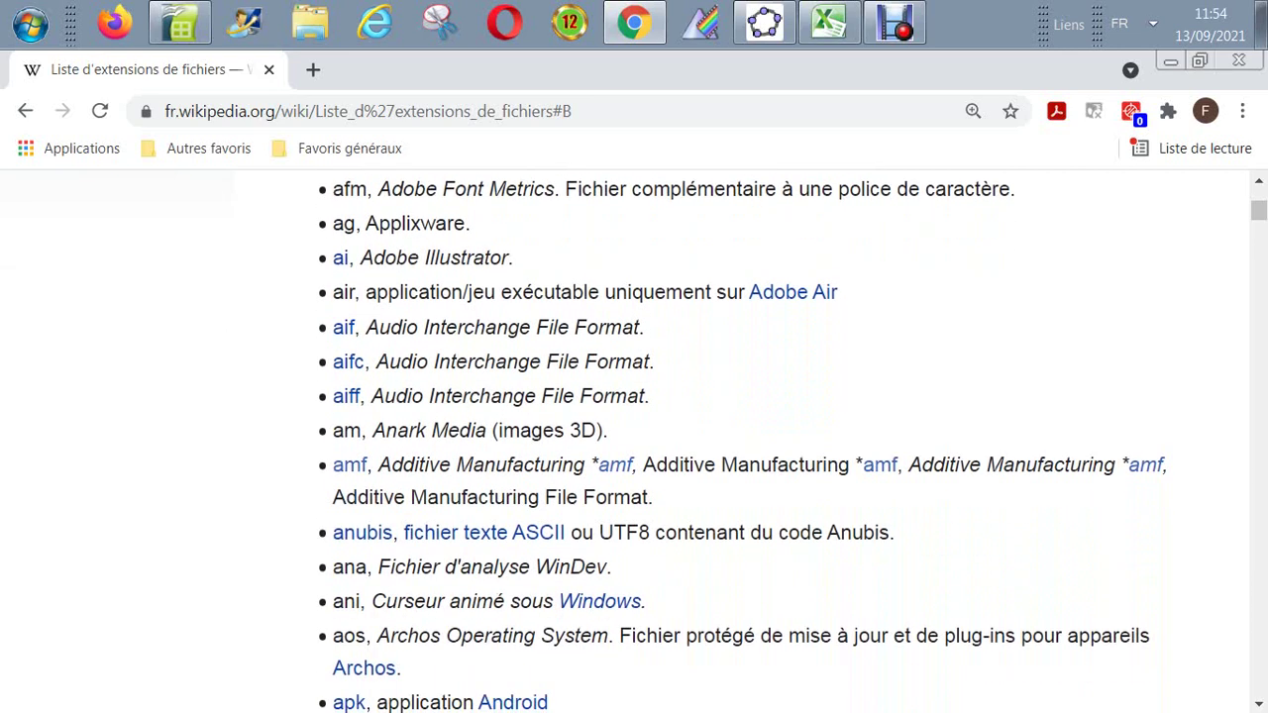
{"action": "scroll", "coordinate": [634, 440], "scroll_direction": "down", "scroll_amount": 2}
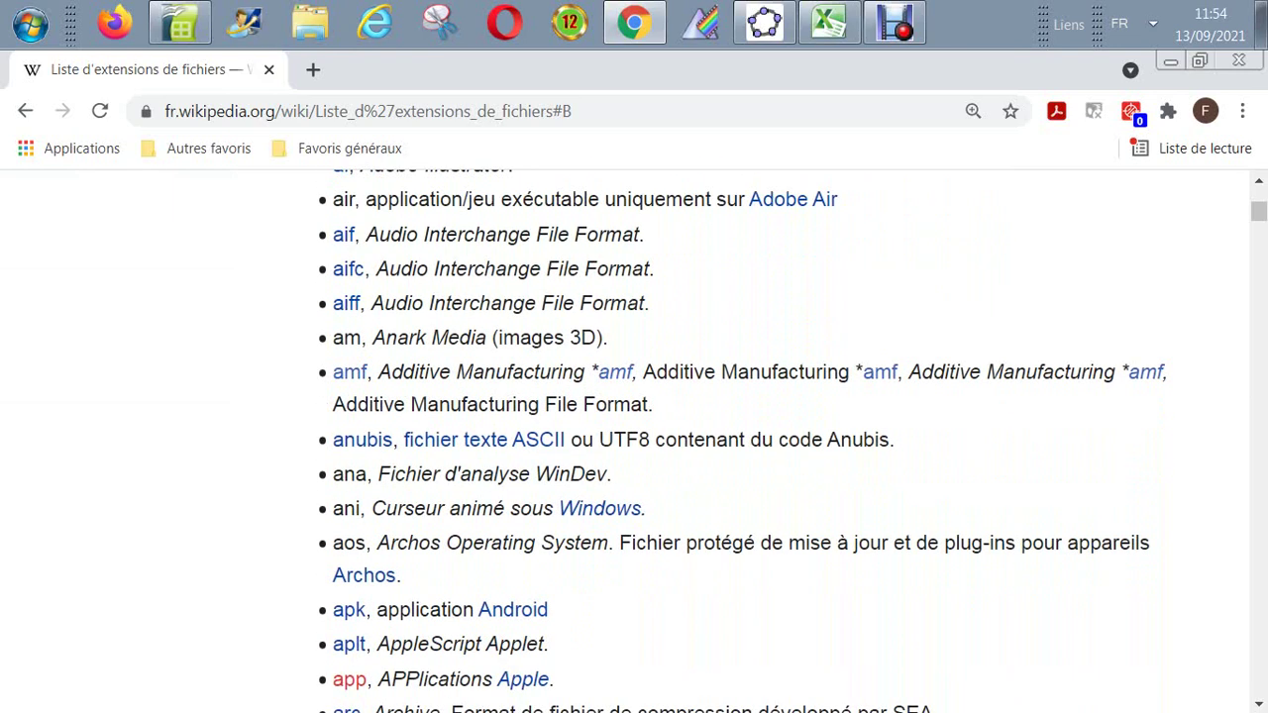
{"action": "scroll", "coordinate": [633, 441], "scroll_direction": "down", "scroll_amount": 7}
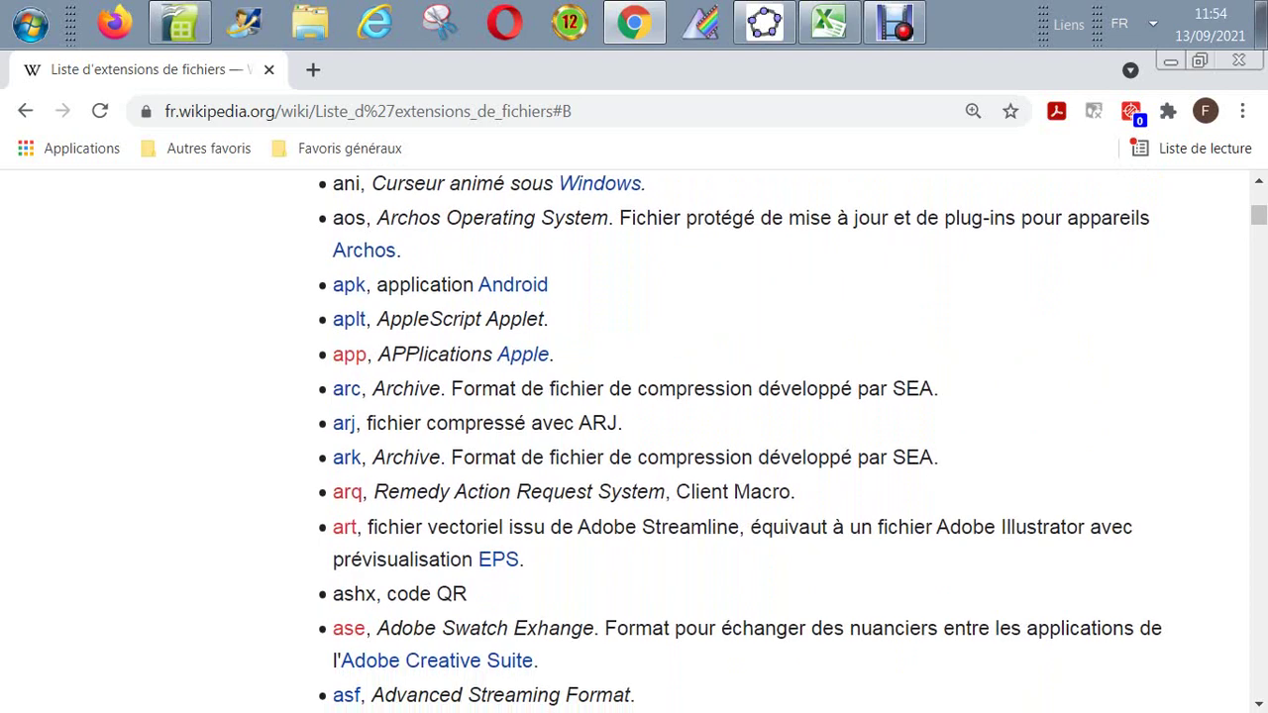
{"action": "scroll", "coordinate": [634, 440], "scroll_direction": "down", "scroll_amount": 1}
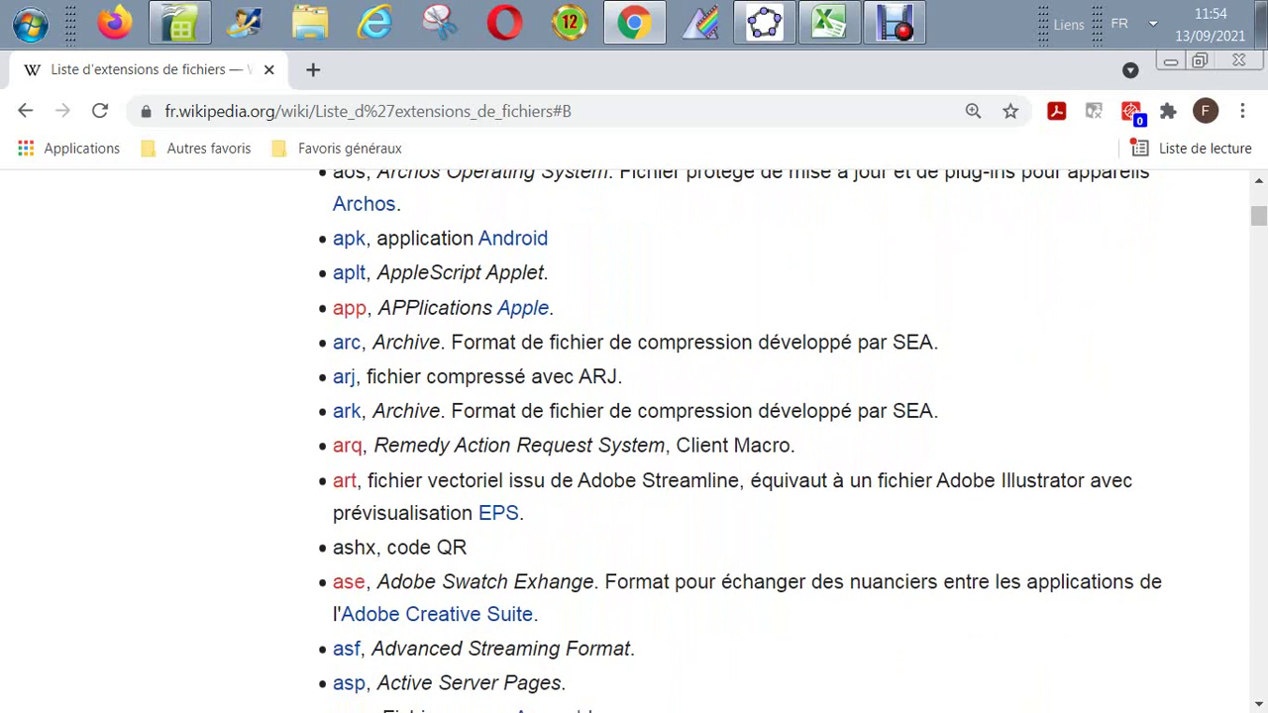
{"action": "scroll", "coordinate": [634, 441], "scroll_direction": "down", "scroll_amount": 2}
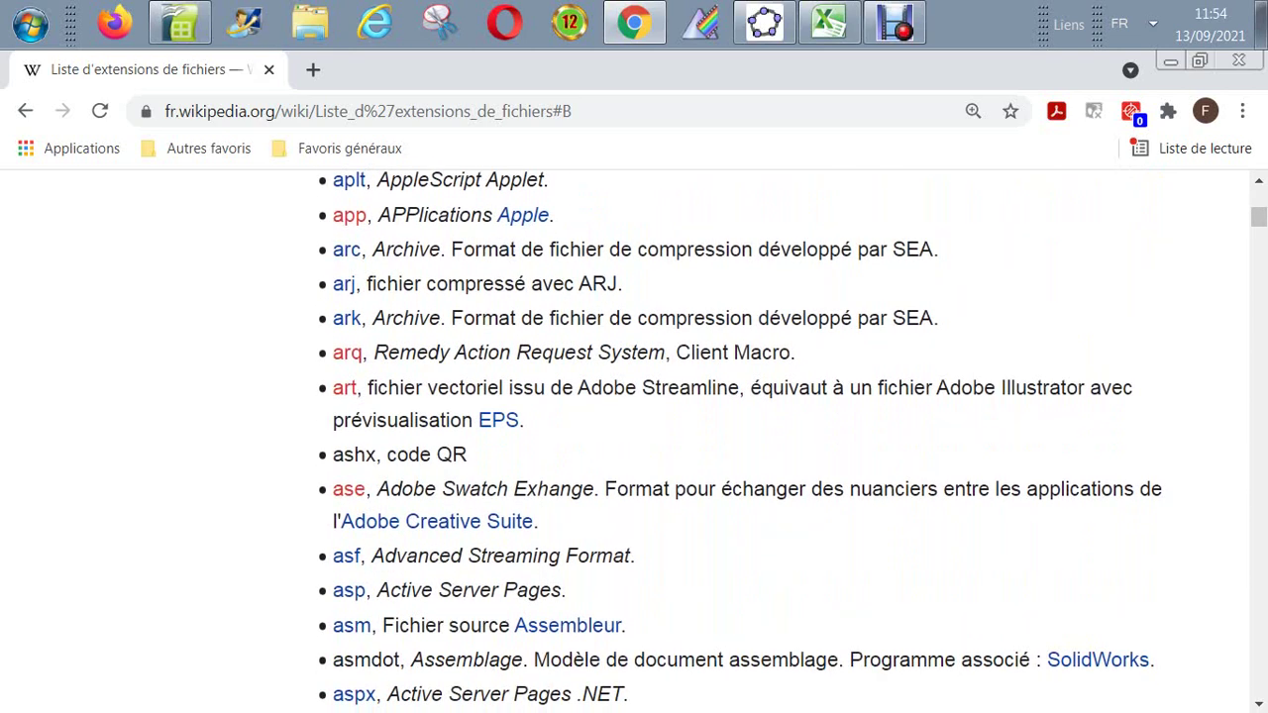
{"action": "scroll", "coordinate": [634, 441], "scroll_direction": "down", "scroll_amount": 2}
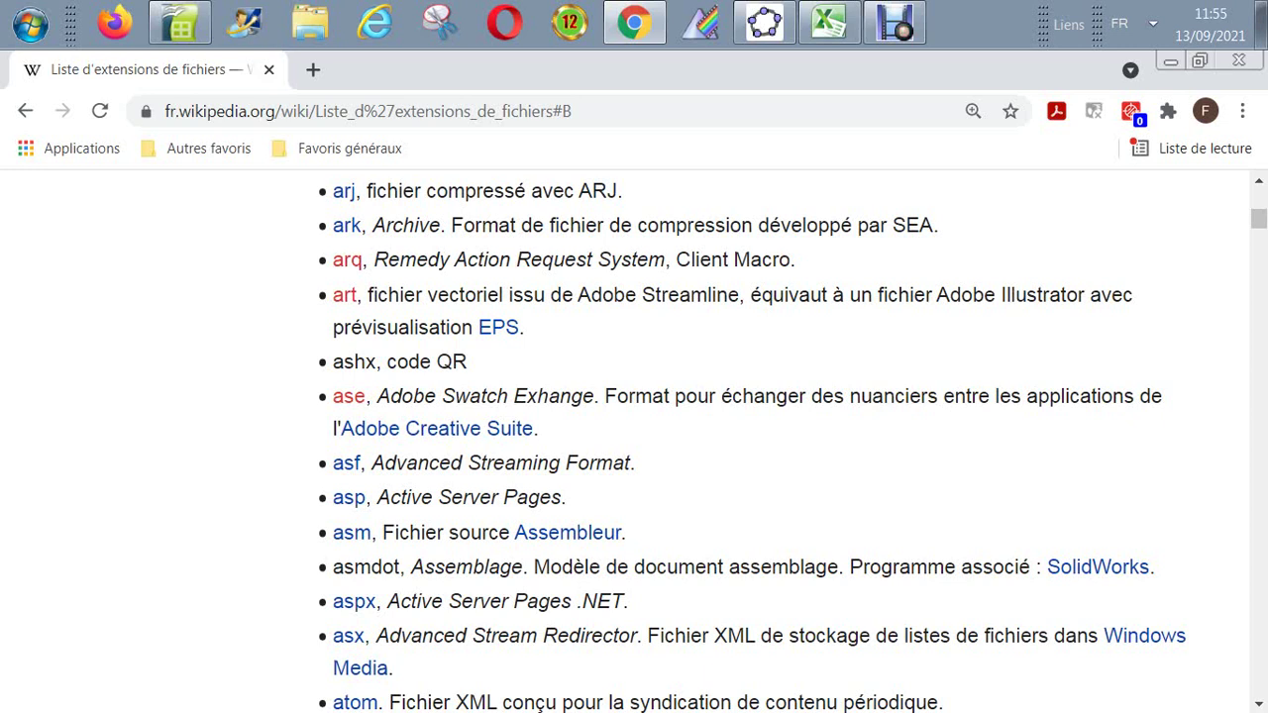
{"action": "scroll", "coordinate": [762, 448], "scroll_direction": "down", "scroll_amount": 3}
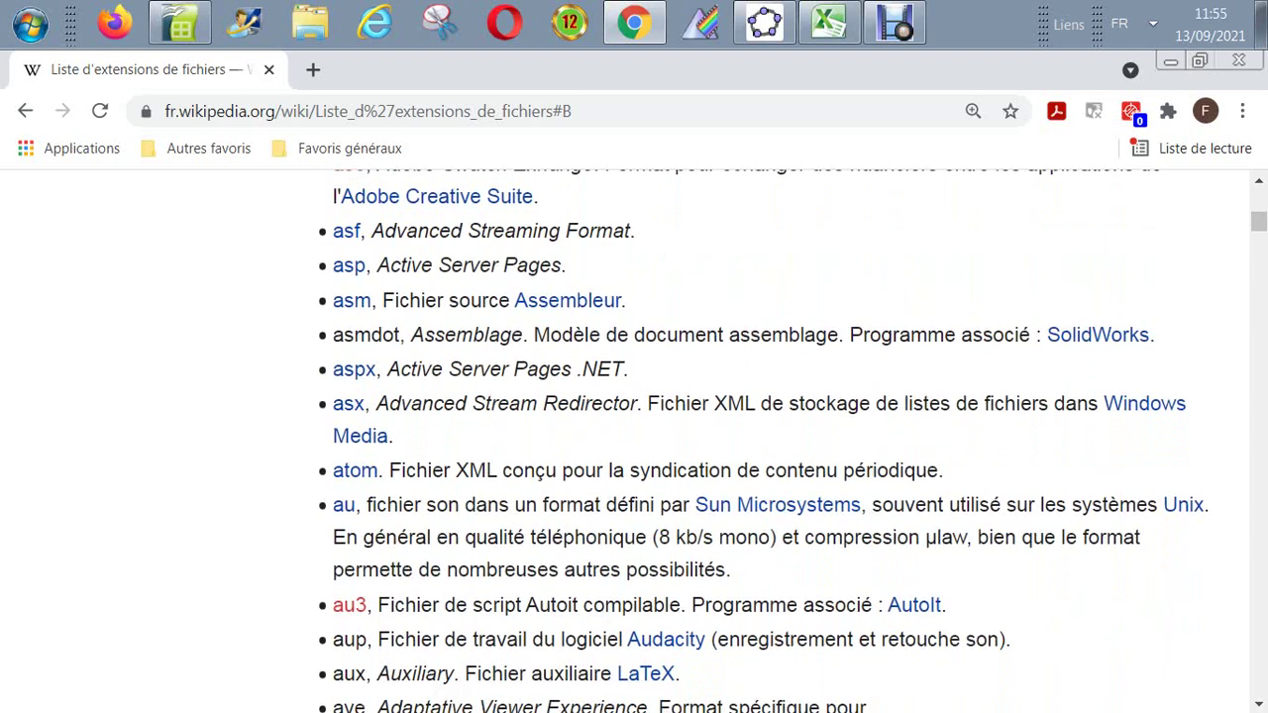
{"action": "key", "text": "Down"}
{"action": "key", "text": "Down"}
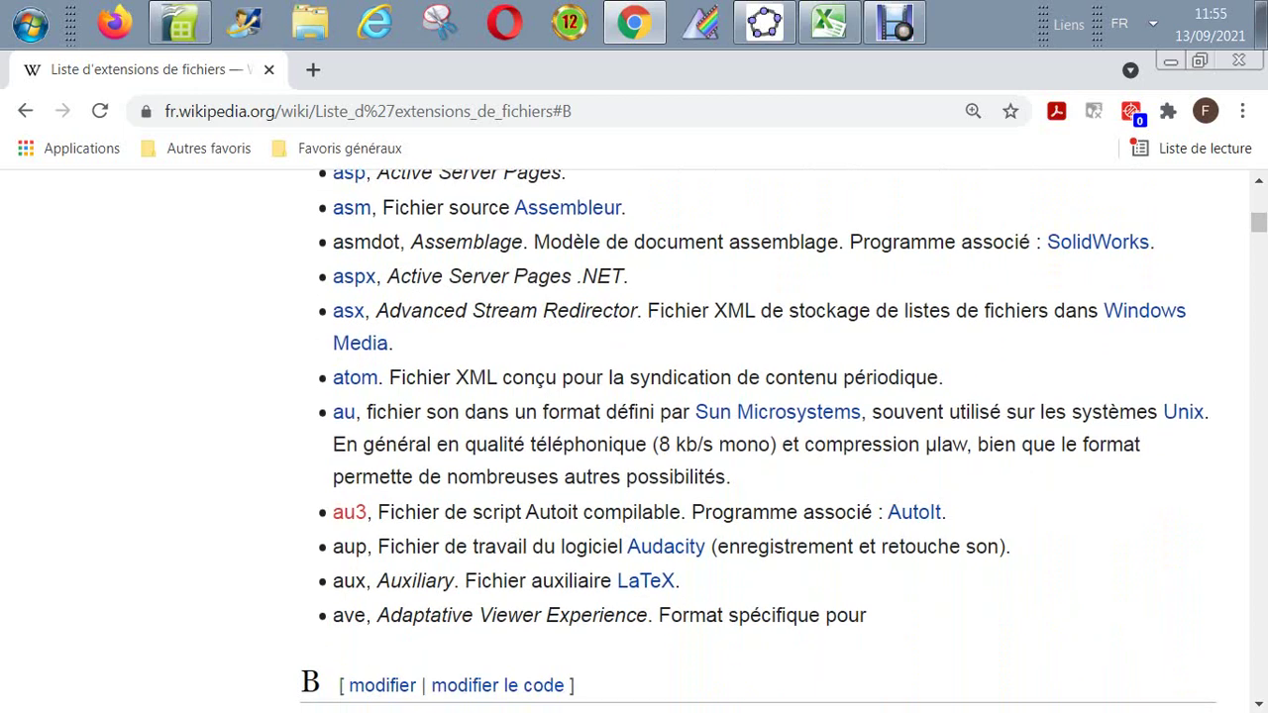
{"action": "key", "text": "Down"}
{"action": "key", "text": "Down"}
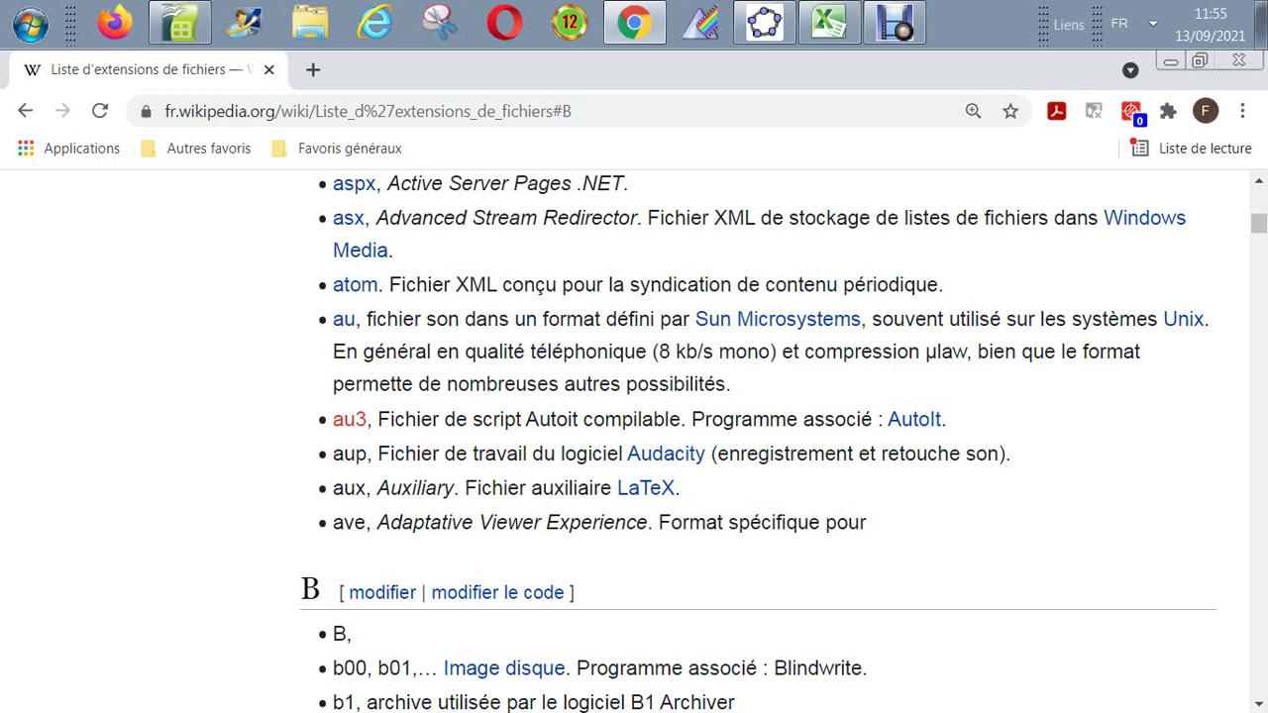
Step: Examine the first file extensions listed in section B, from b00 to bch
{"action": "scroll", "coordinate": [634, 436], "scroll_direction": "down", "scroll_amount": 1}
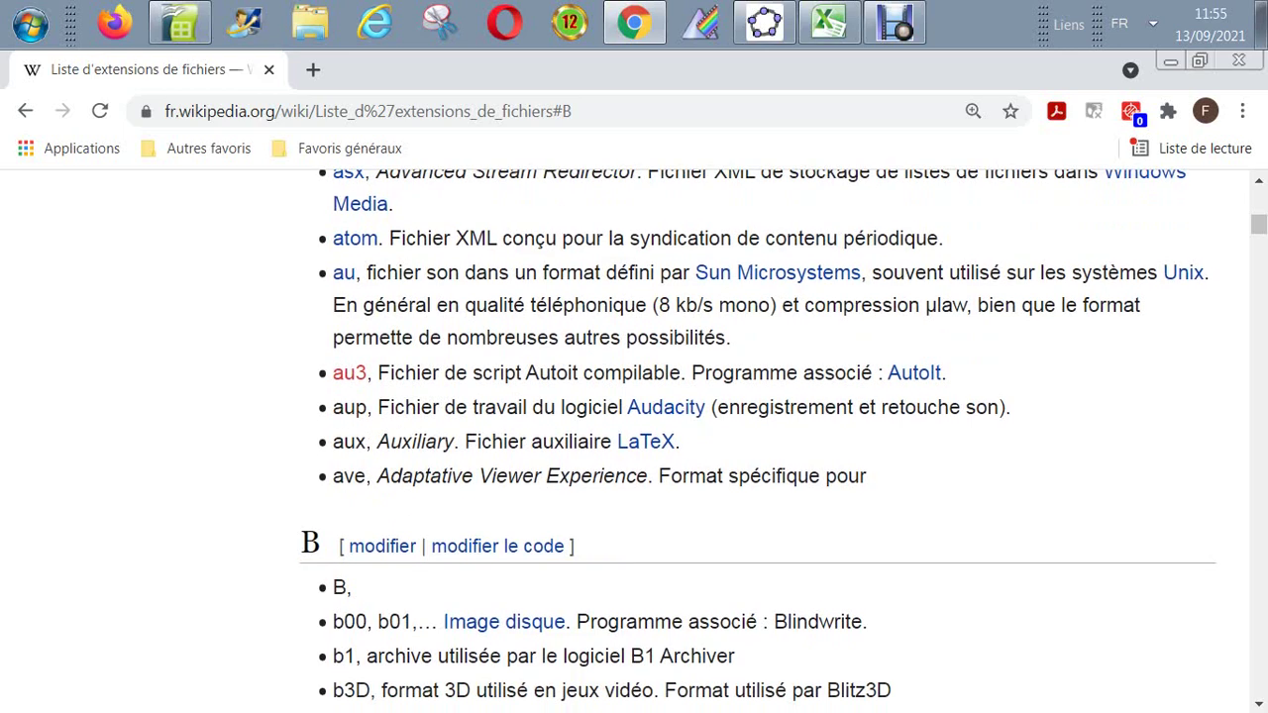
{"action": "scroll", "coordinate": [757, 440], "scroll_direction": "down", "scroll_amount": 3}
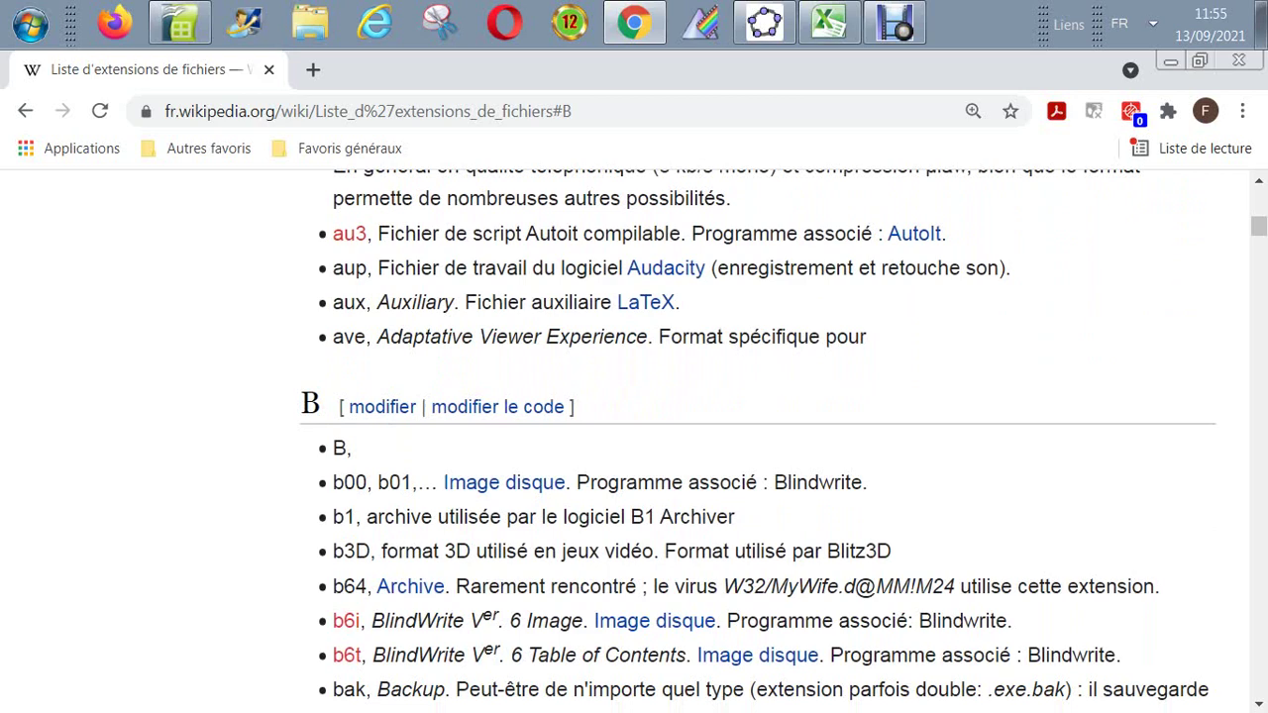
{"action": "scroll", "coordinate": [758, 441], "scroll_direction": "down", "scroll_amount": 2}
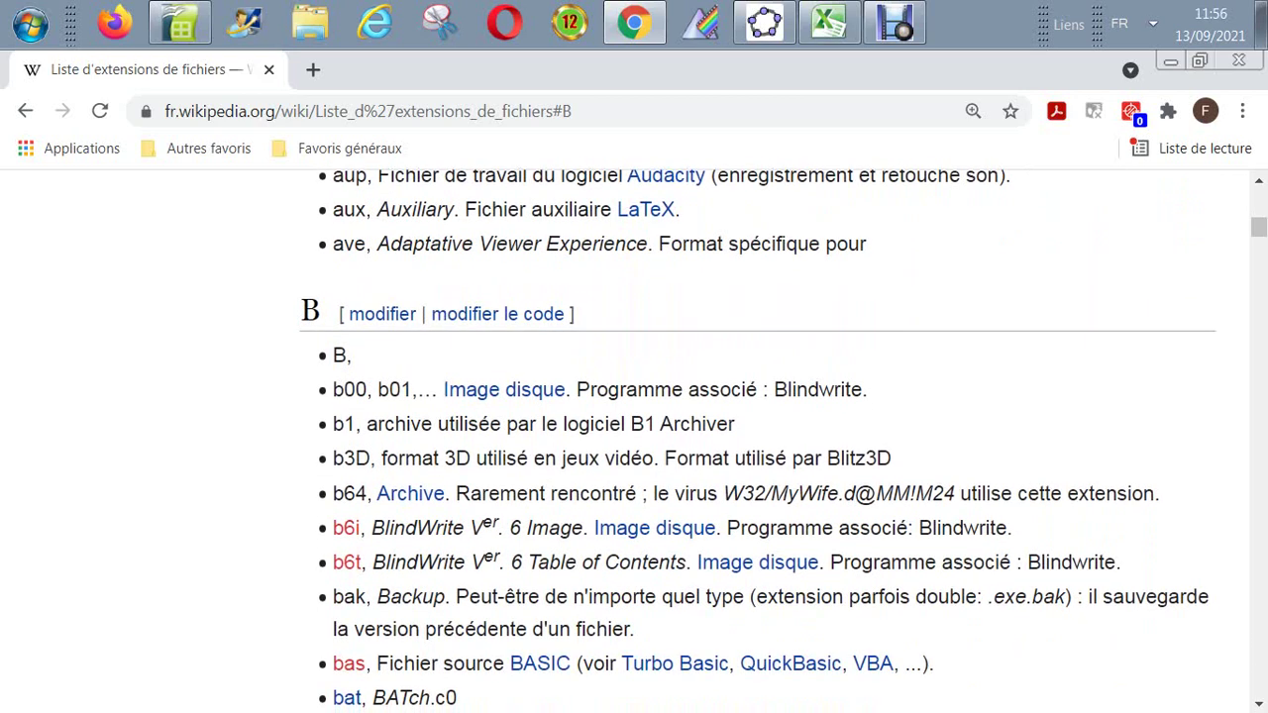
{"action": "scroll", "coordinate": [758, 441], "scroll_direction": "down", "scroll_amount": 4}
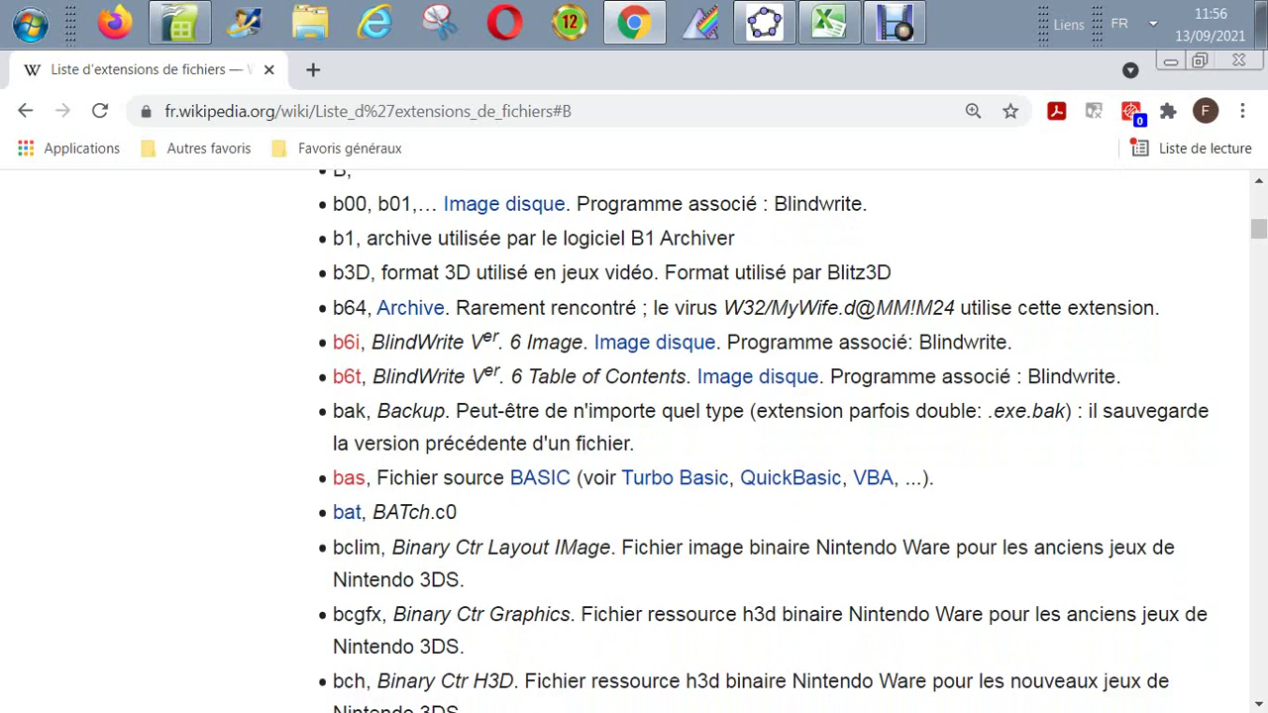
Step: Continue reading section B of the file extension list, from bcmdl to brres
{"action": "key", "text": "Down"}
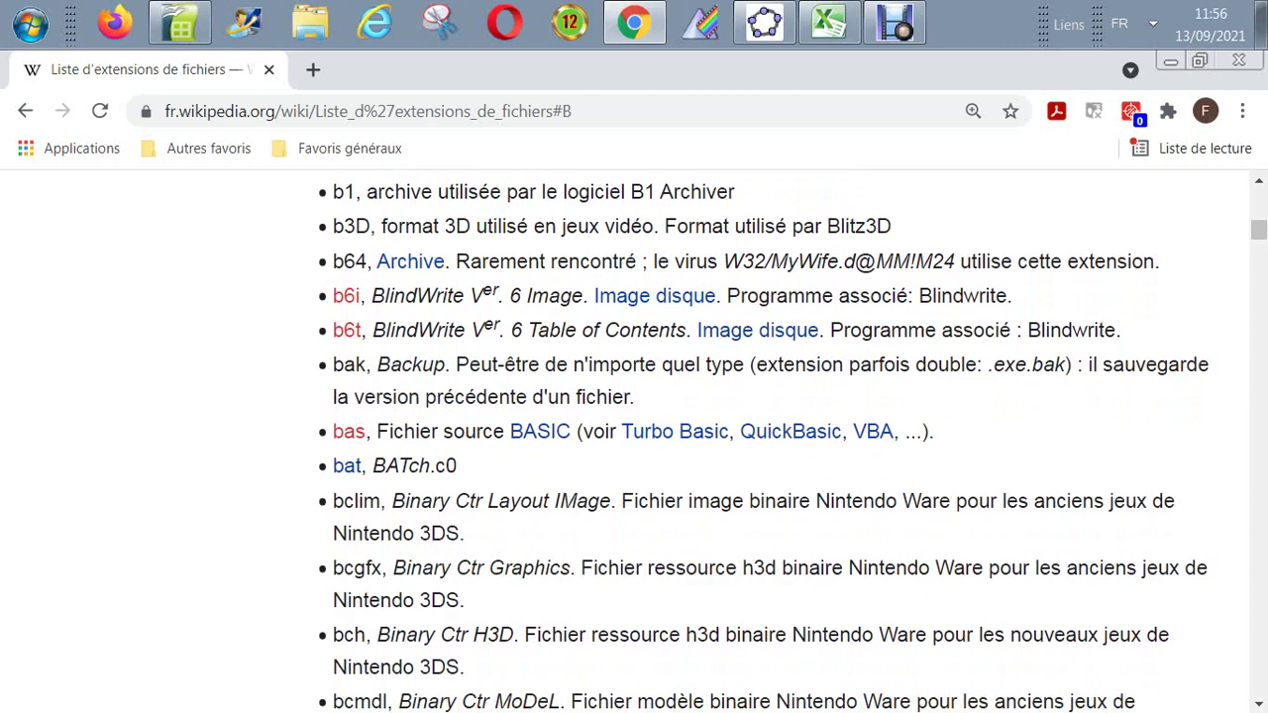
{"action": "scroll", "coordinate": [634, 441], "scroll_direction": "down", "scroll_amount": 1}
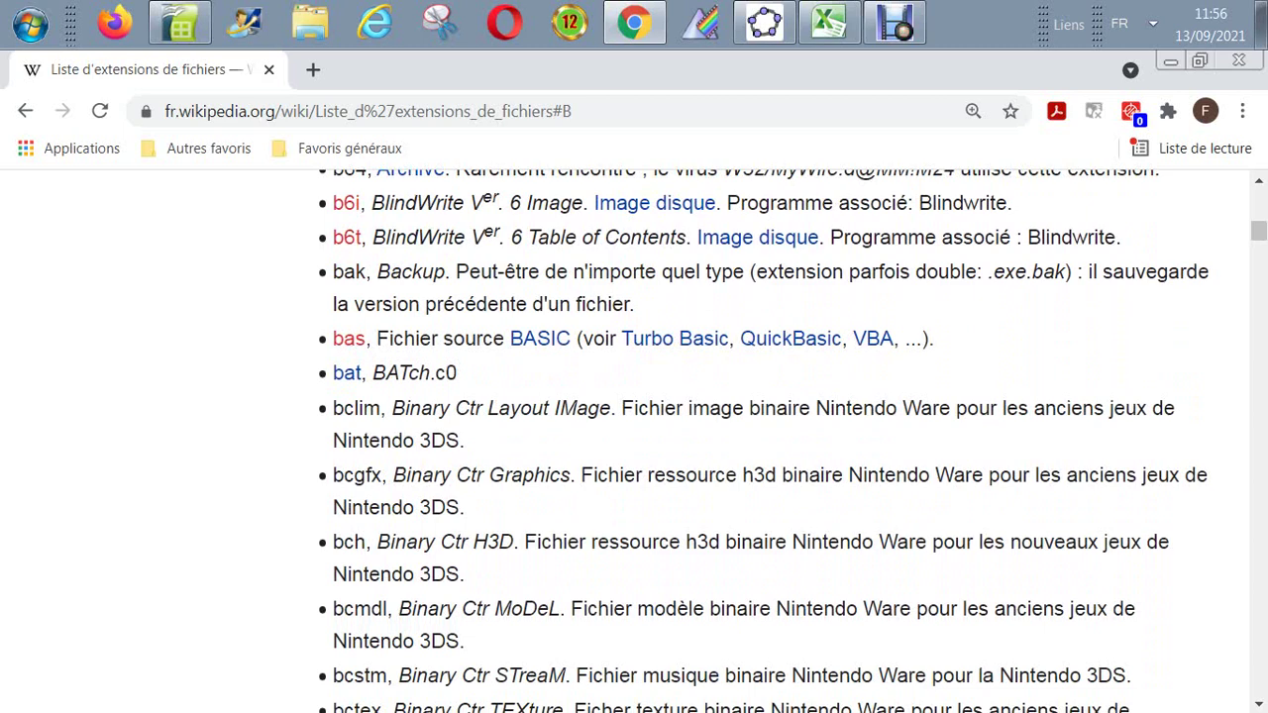
{"action": "scroll", "coordinate": [764, 441], "scroll_direction": "down", "scroll_amount": 2}
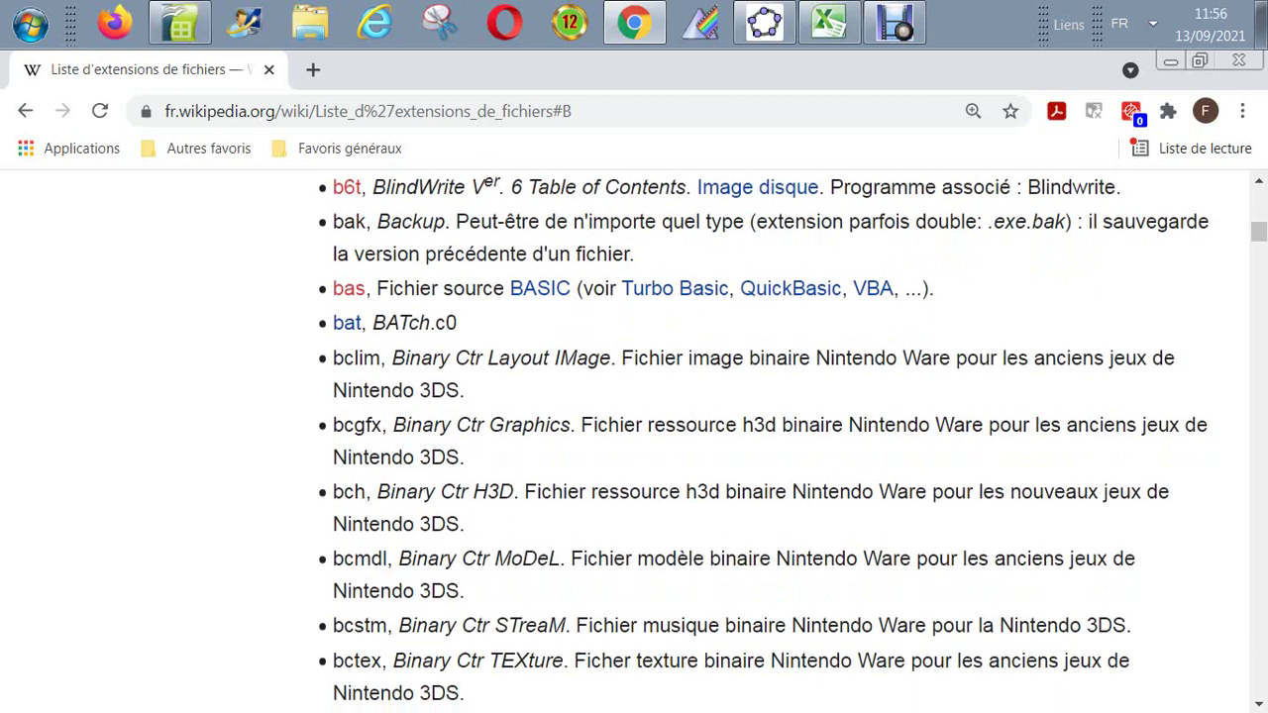
{"action": "scroll", "coordinate": [763, 441], "scroll_direction": "down", "scroll_amount": 5}
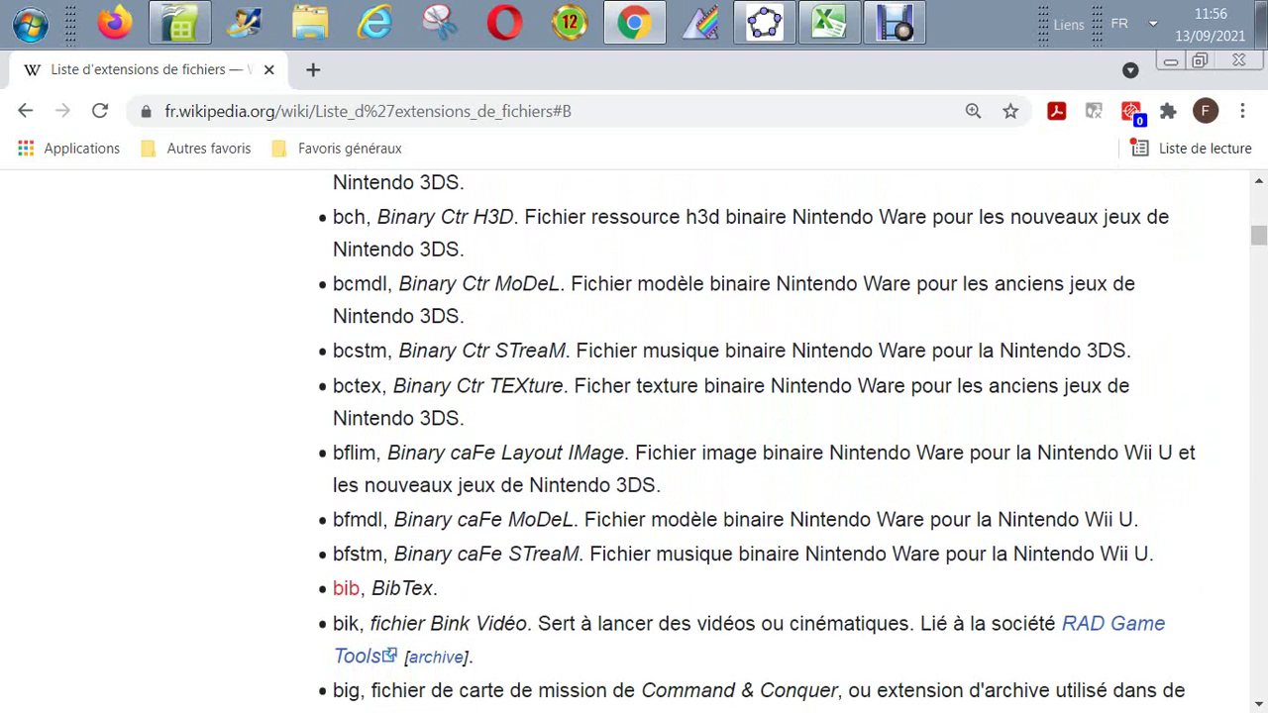
{"action": "scroll", "coordinate": [763, 441], "scroll_direction": "down", "scroll_amount": 9}
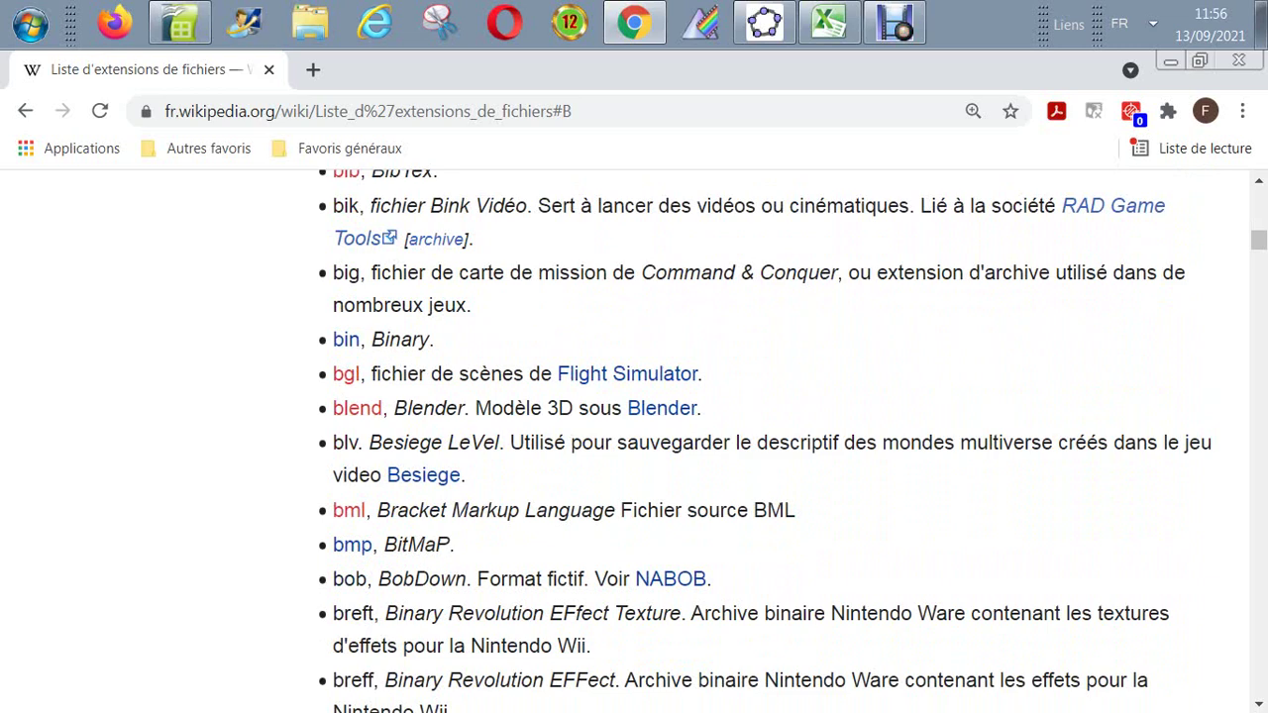
{"action": "scroll", "coordinate": [763, 441], "scroll_direction": "up", "scroll_amount": 1}
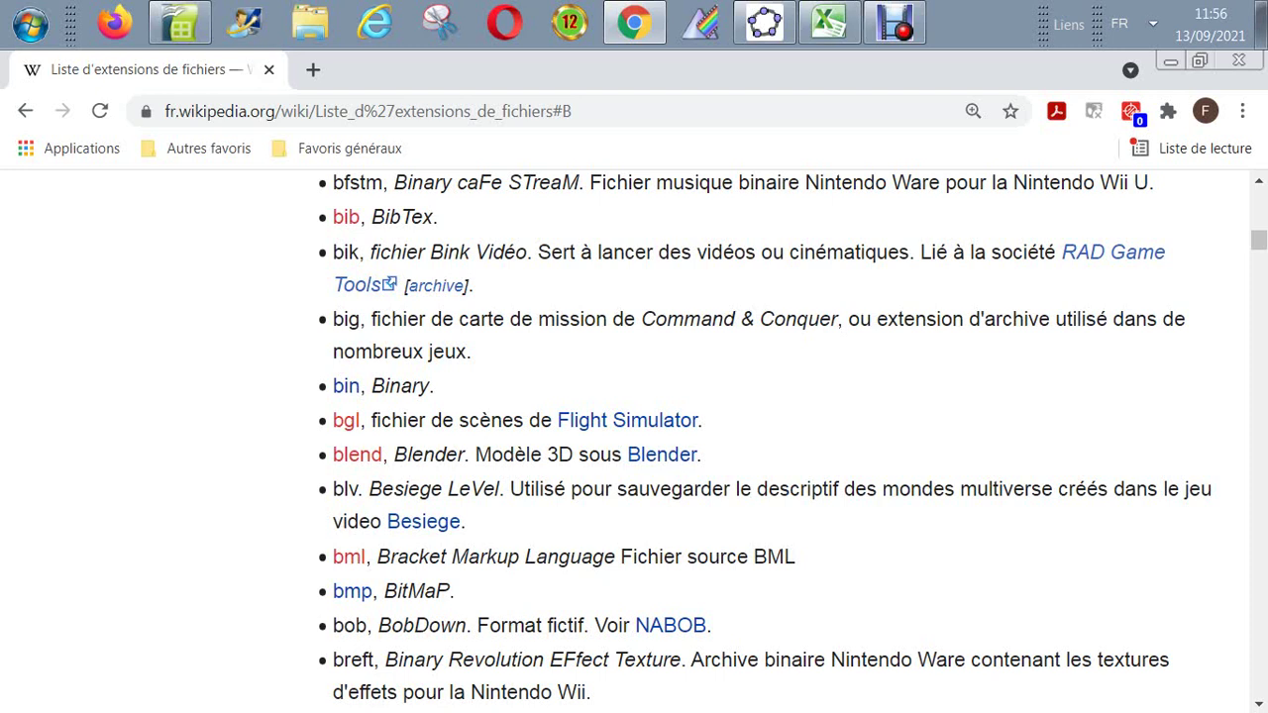
{"action": "scroll", "coordinate": [766, 441], "scroll_direction": "down", "scroll_amount": 1}
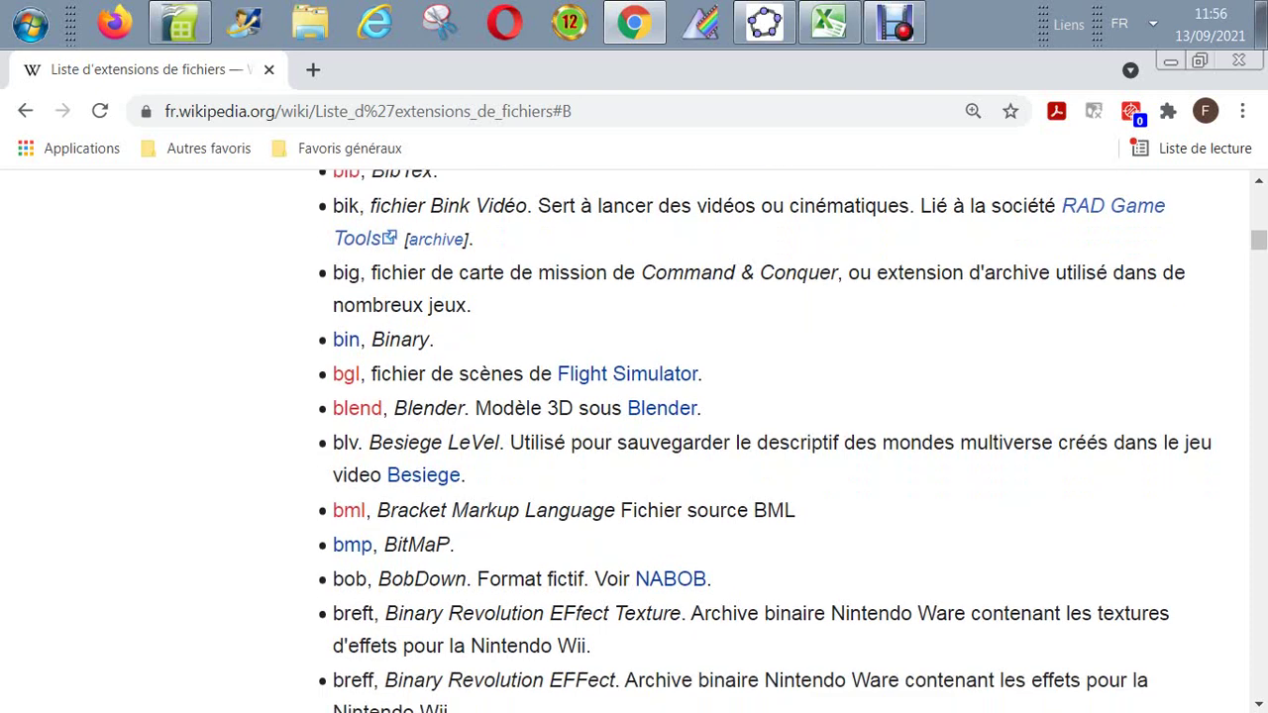
{"action": "scroll", "coordinate": [765, 440], "scroll_direction": "down", "scroll_amount": 4}
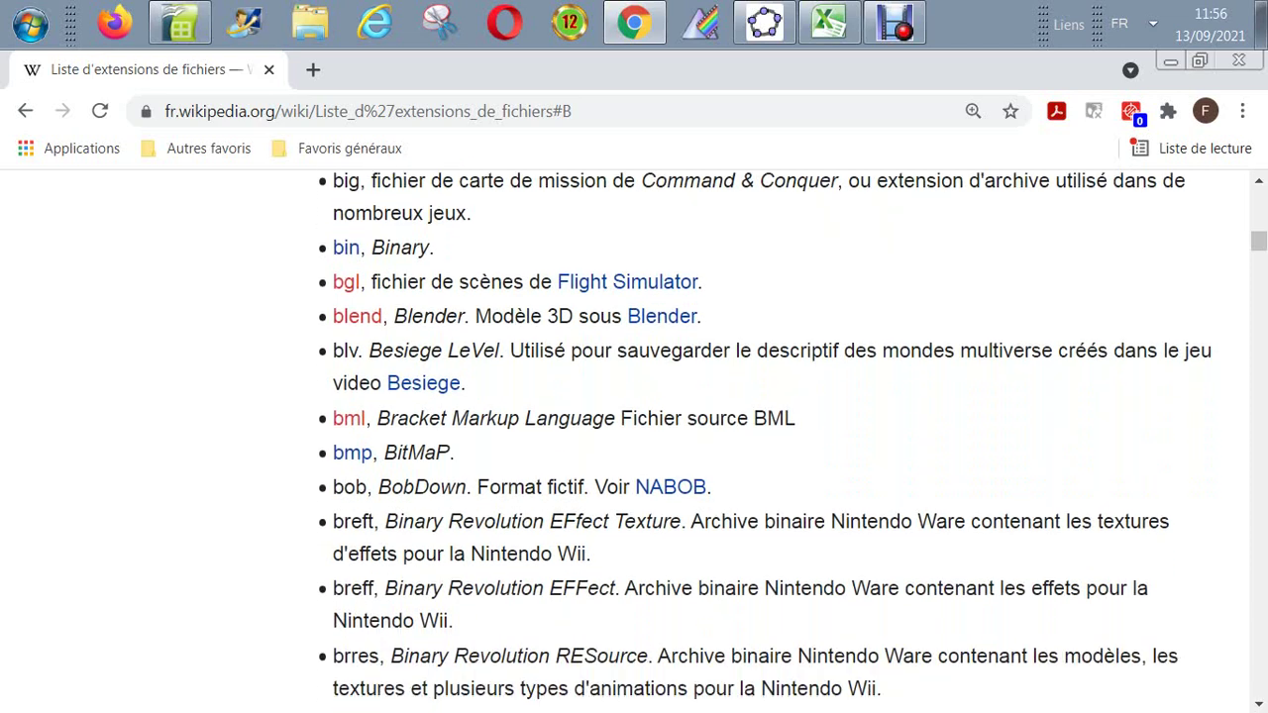
Step: Read the remaining file extensions in section B, from brsar to bz2
{"action": "scroll", "coordinate": [766, 441], "scroll_direction": "down", "scroll_amount": 2}
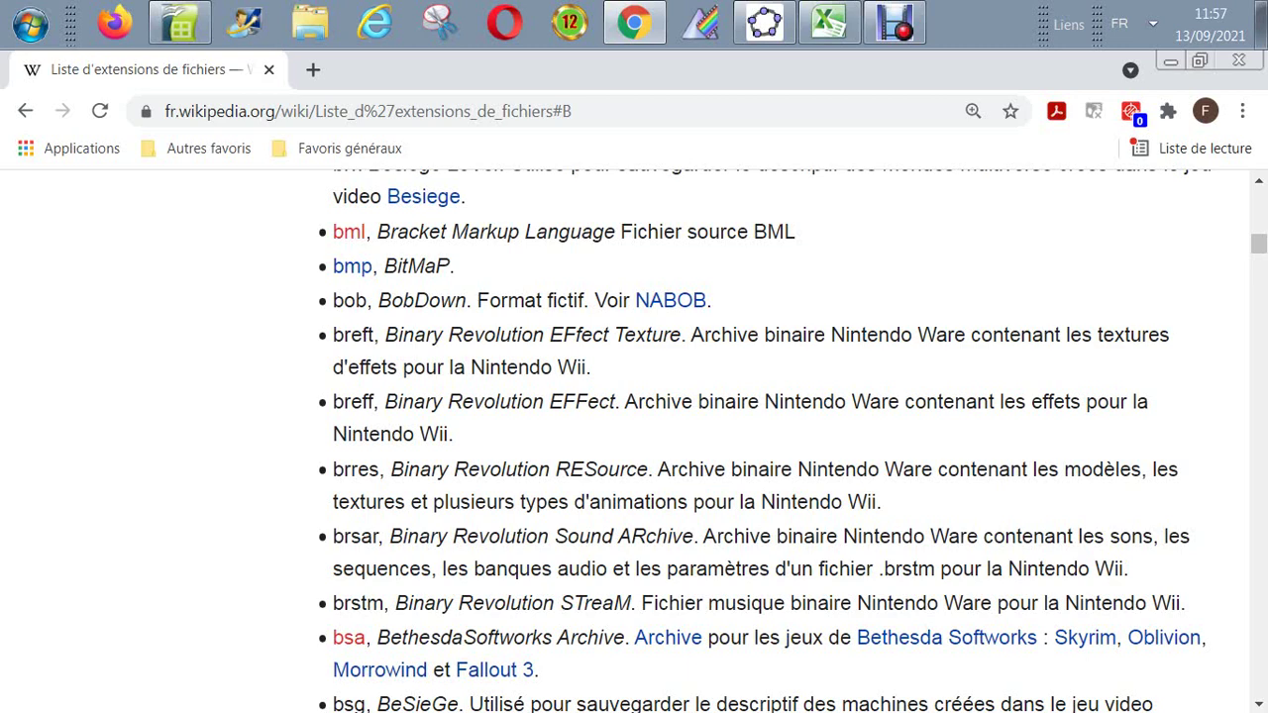
{"action": "scroll", "coordinate": [760, 441], "scroll_direction": "down", "scroll_amount": 2}
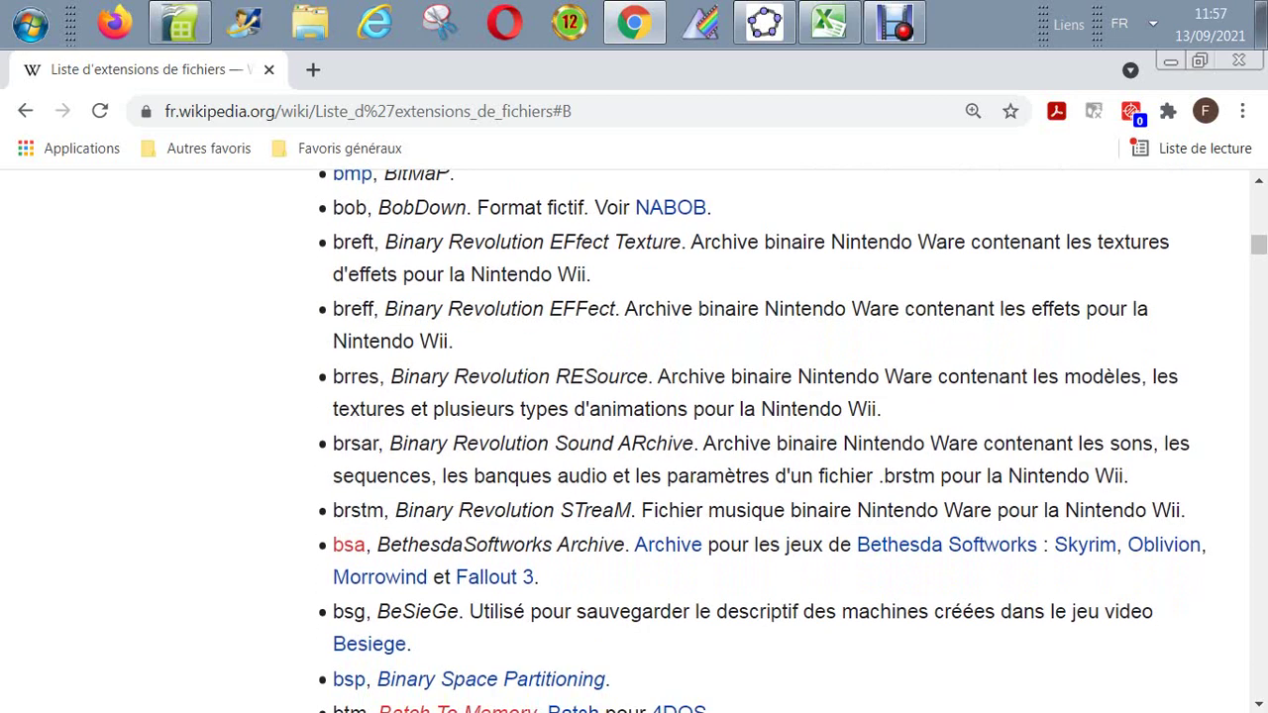
{"action": "scroll", "coordinate": [760, 441], "scroll_direction": "down", "scroll_amount": 3}
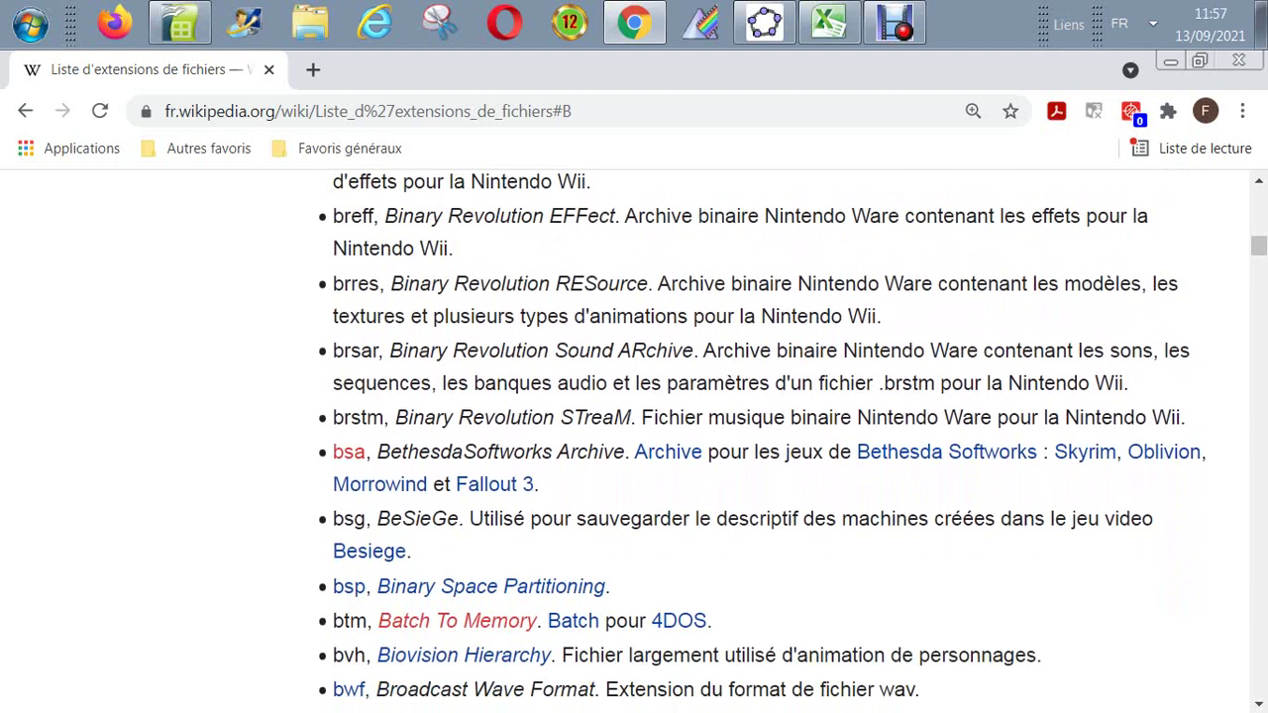
{"action": "scroll", "coordinate": [759, 441], "scroll_direction": "down", "scroll_amount": 2}
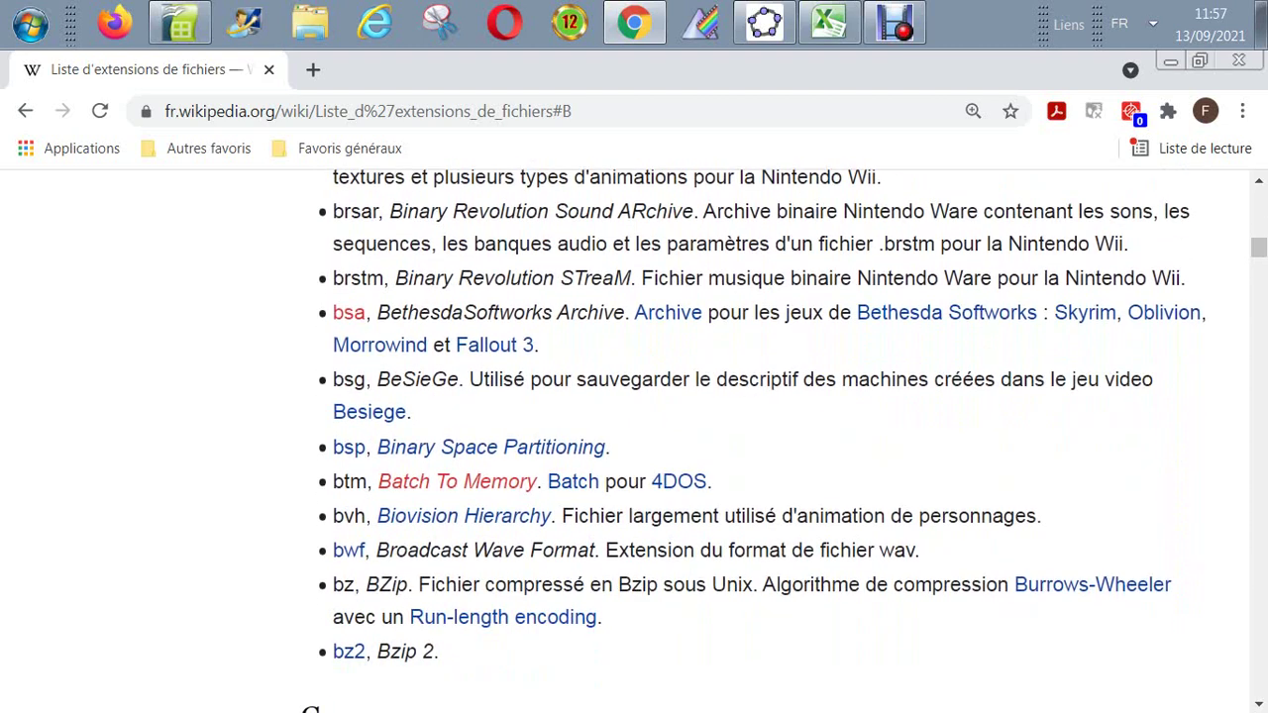
{"action": "scroll", "coordinate": [760, 441], "scroll_direction": "down", "scroll_amount": 1}
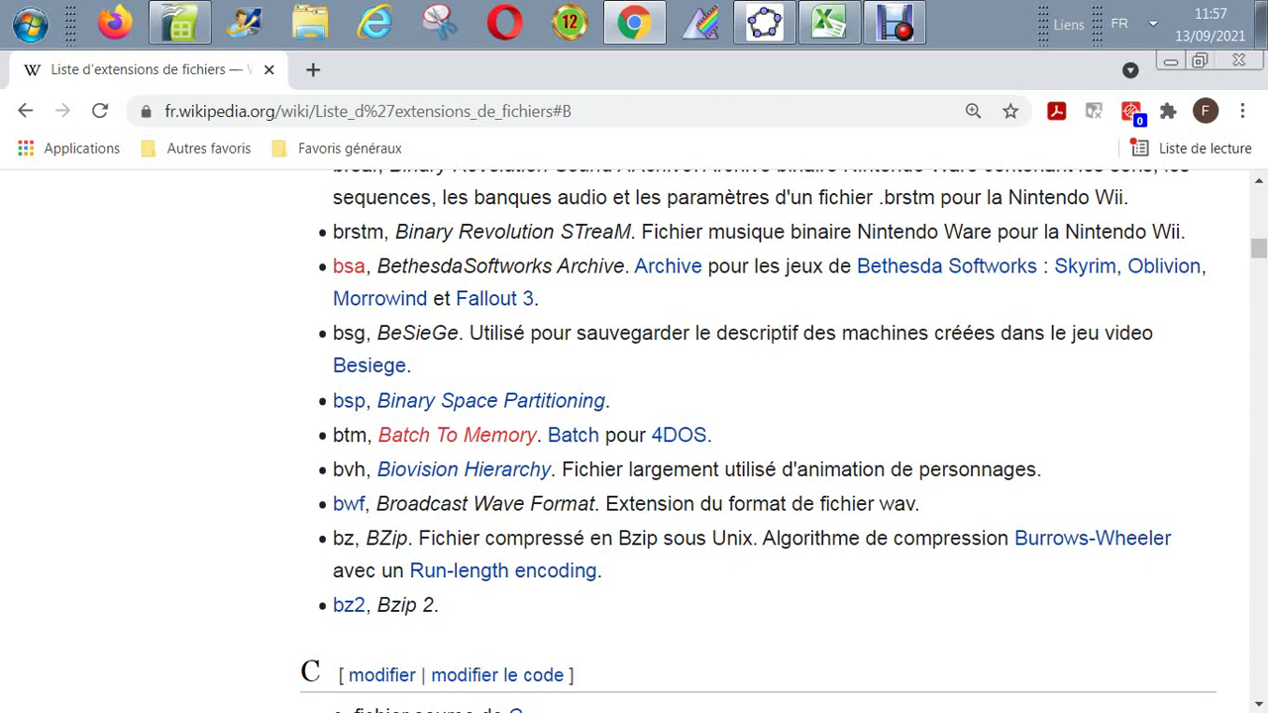
{"action": "scroll", "coordinate": [945, 220], "scroll_direction": "down", "scroll_amount": 1}
{"action": "mouse_move", "coordinate": [946, 220]}
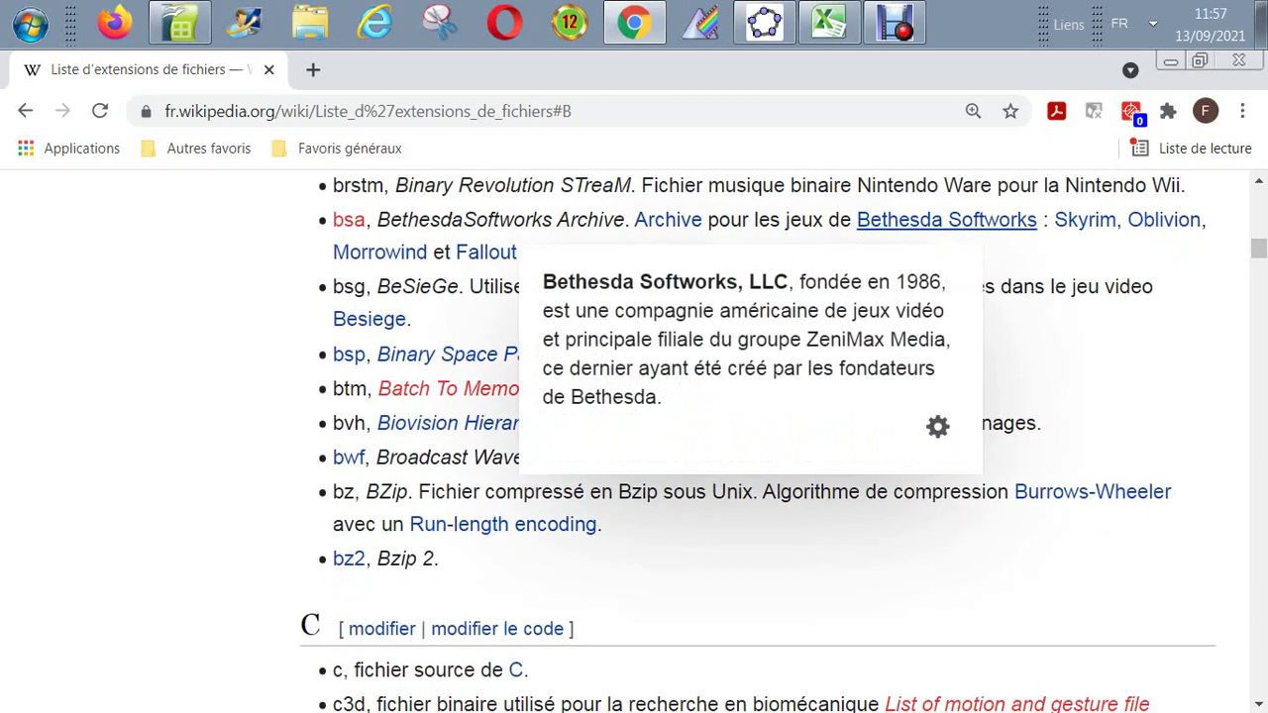
Step: Examine the first file extensions listed in section C, from c to cfg
{"action": "scroll", "coordinate": [946, 220], "scroll_direction": "down", "scroll_amount": 3}
{"action": "scroll", "coordinate": [757, 441], "scroll_direction": "down", "scroll_amount": 2}
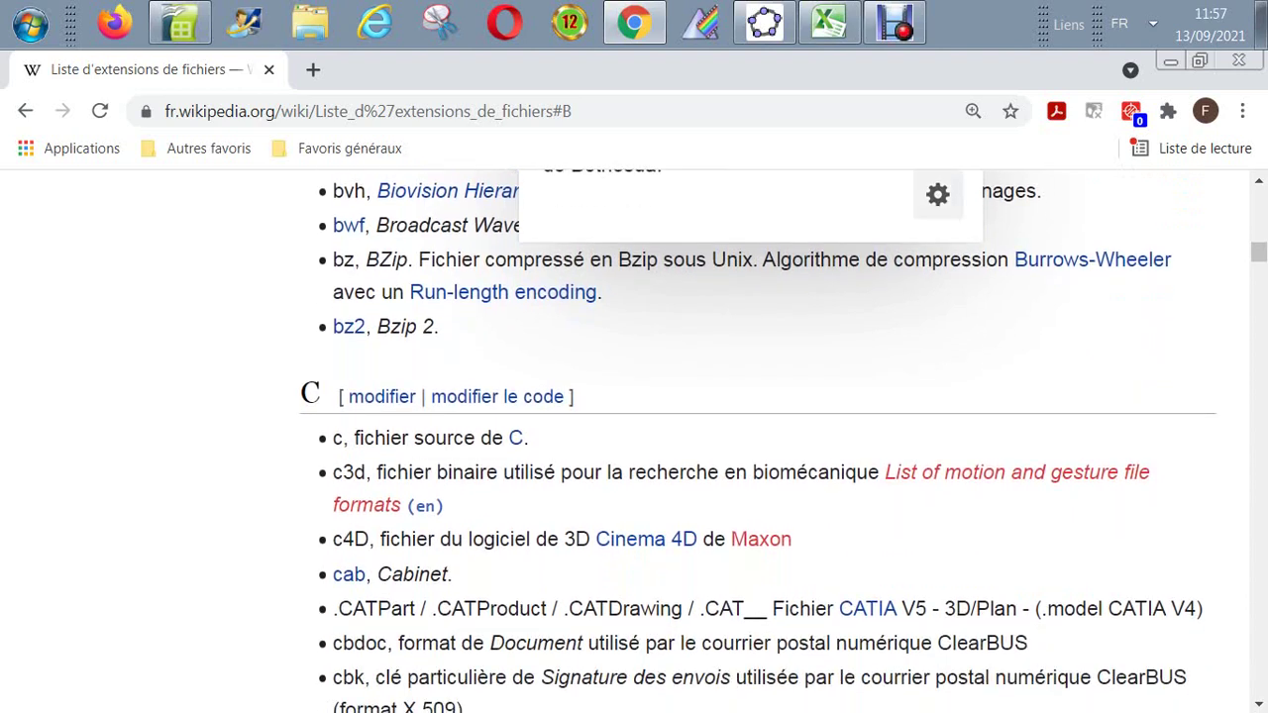
{"action": "scroll", "coordinate": [758, 441], "scroll_direction": "down", "scroll_amount": 1}
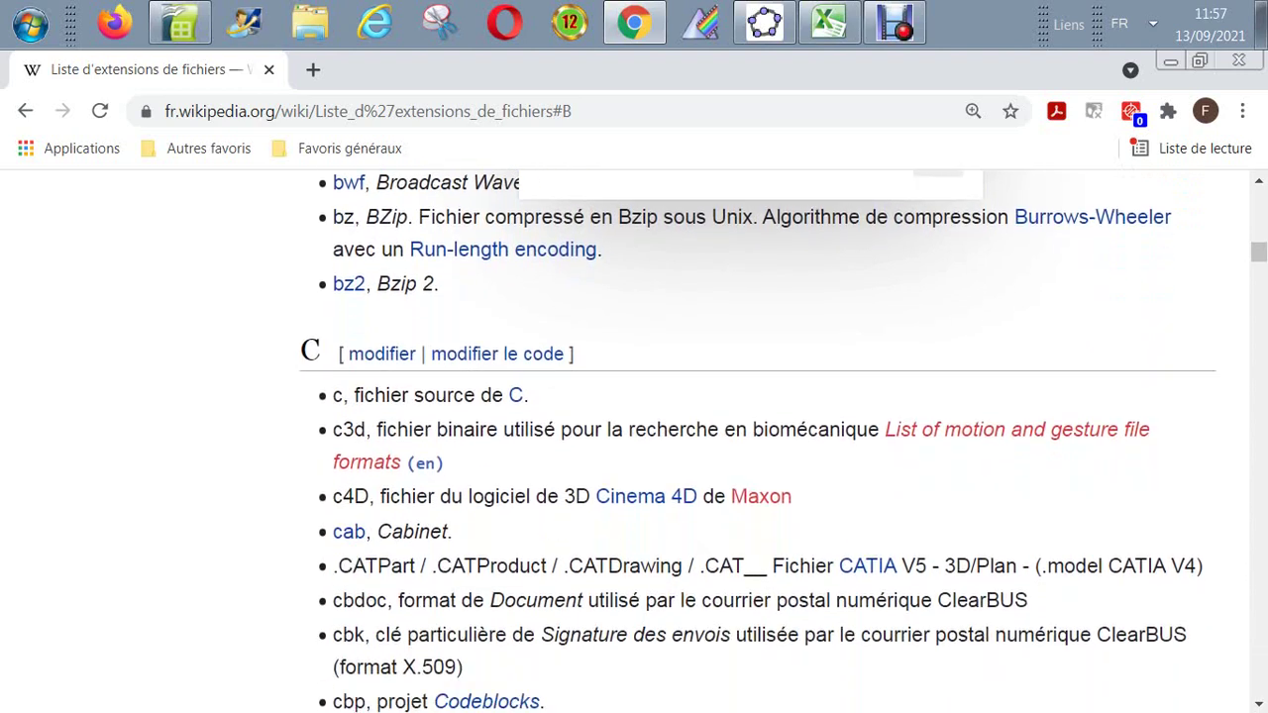
{"action": "scroll", "coordinate": [757, 441], "scroll_direction": "down", "scroll_amount": 1}
{"action": "scroll", "coordinate": [758, 441], "scroll_direction": "down", "scroll_amount": 1}
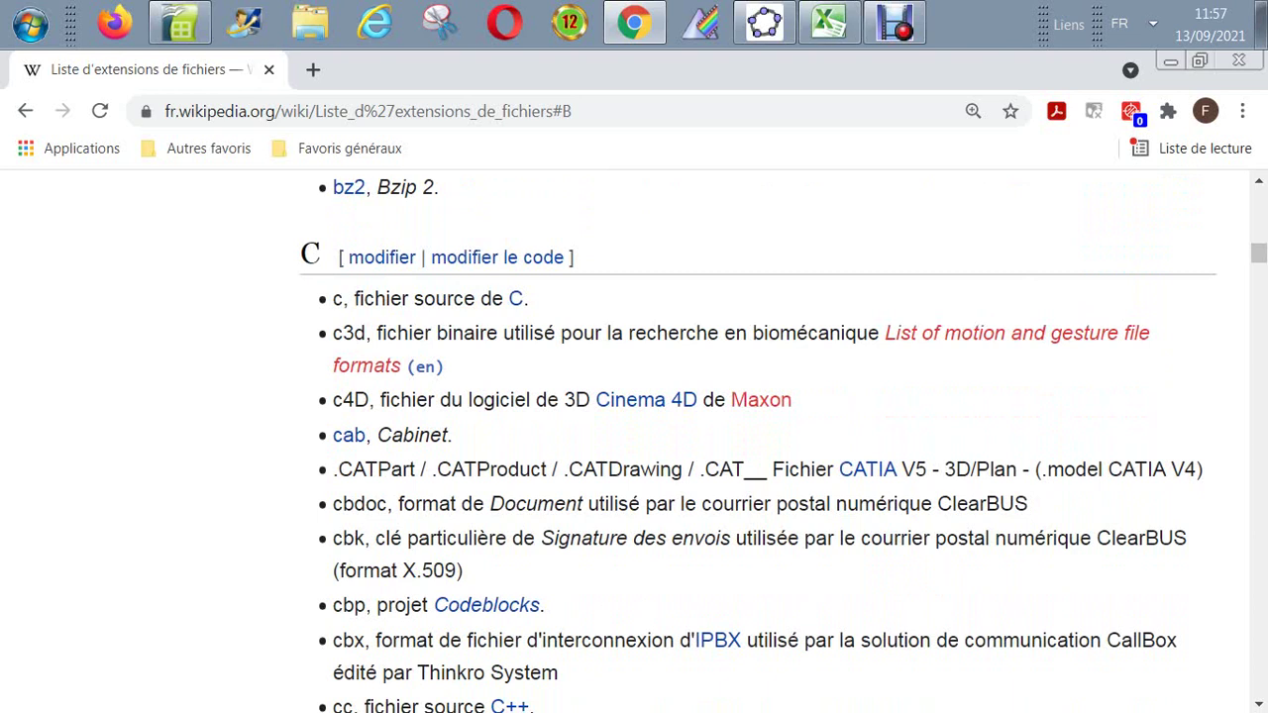
{"action": "scroll", "coordinate": [758, 441], "scroll_direction": "down", "scroll_amount": 1}
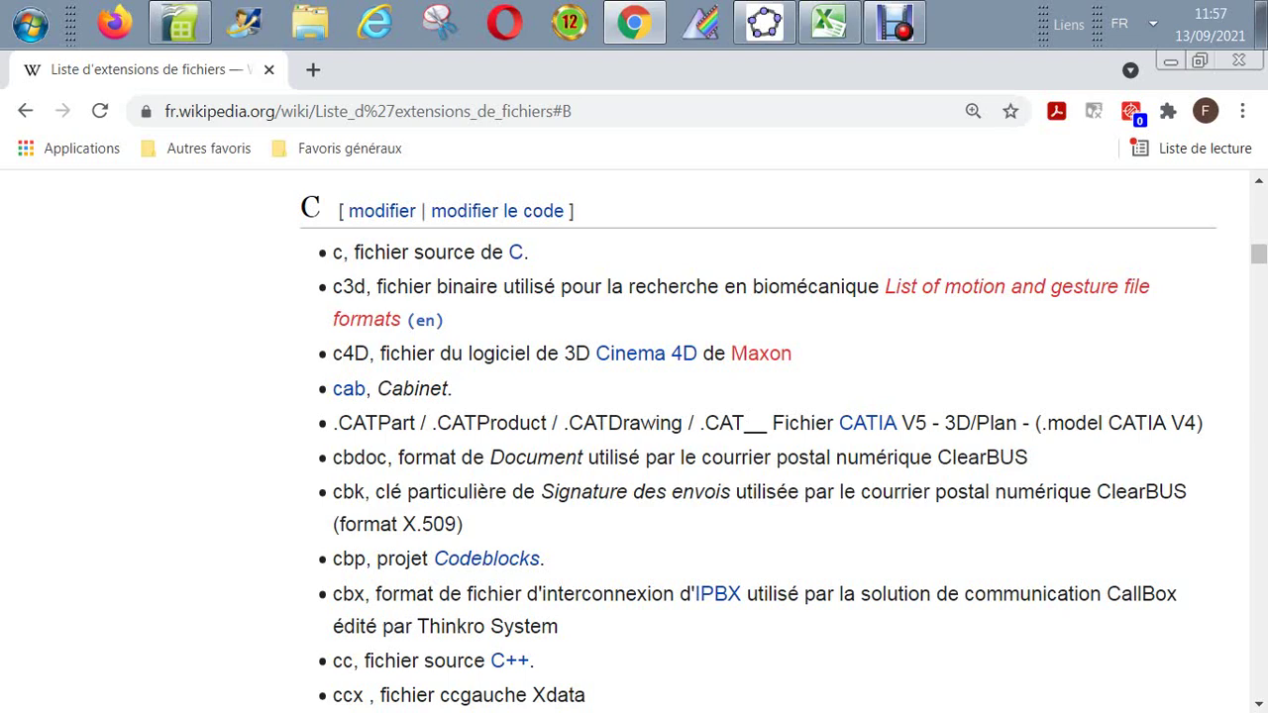
{"action": "scroll", "coordinate": [758, 441], "scroll_direction": "down", "scroll_amount": 3}
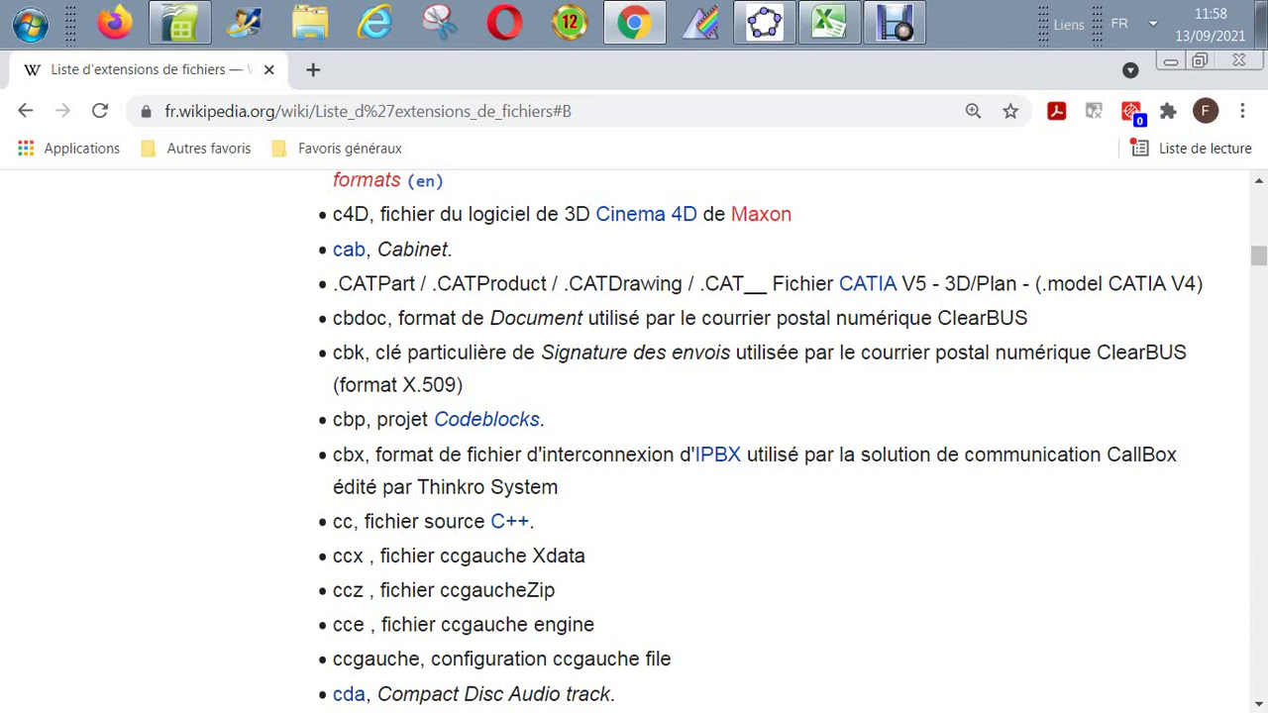
{"action": "scroll", "coordinate": [761, 439], "scroll_direction": "down", "scroll_amount": 1}
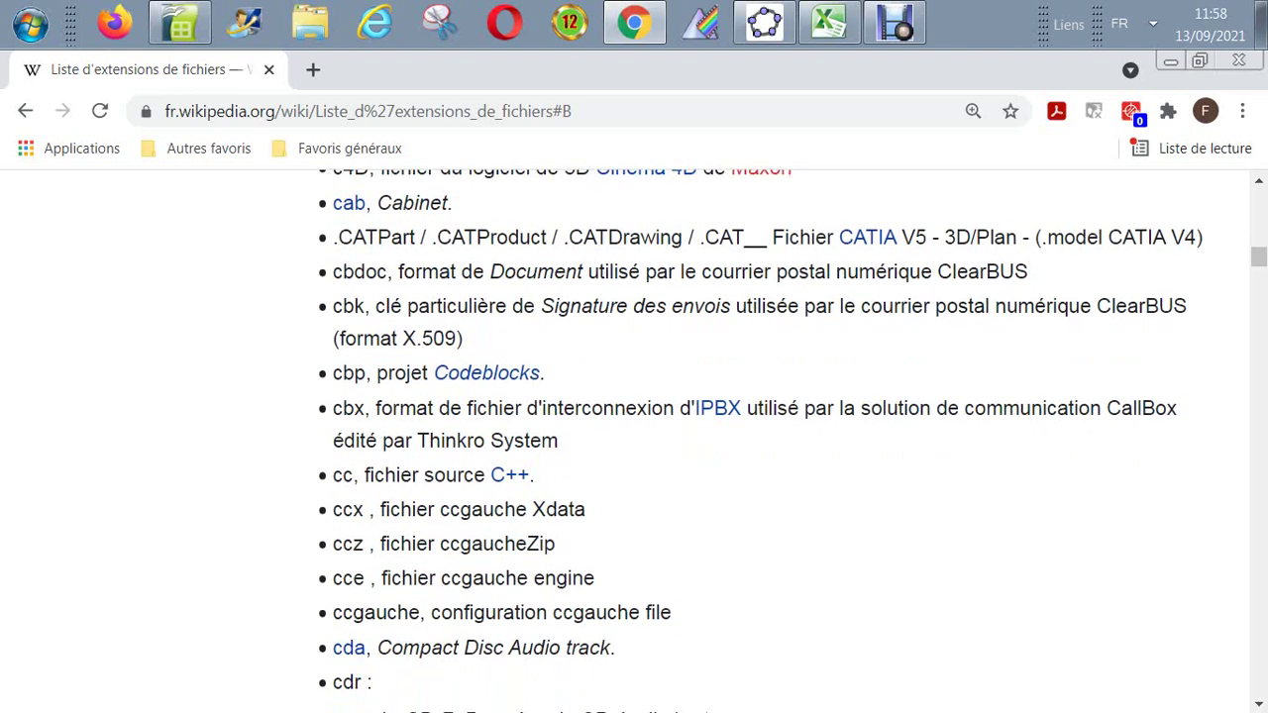
{"action": "scroll", "coordinate": [761, 440], "scroll_direction": "down", "scroll_amount": 1}
{"action": "scroll", "coordinate": [760, 440], "scroll_direction": "down", "scroll_amount": 1}
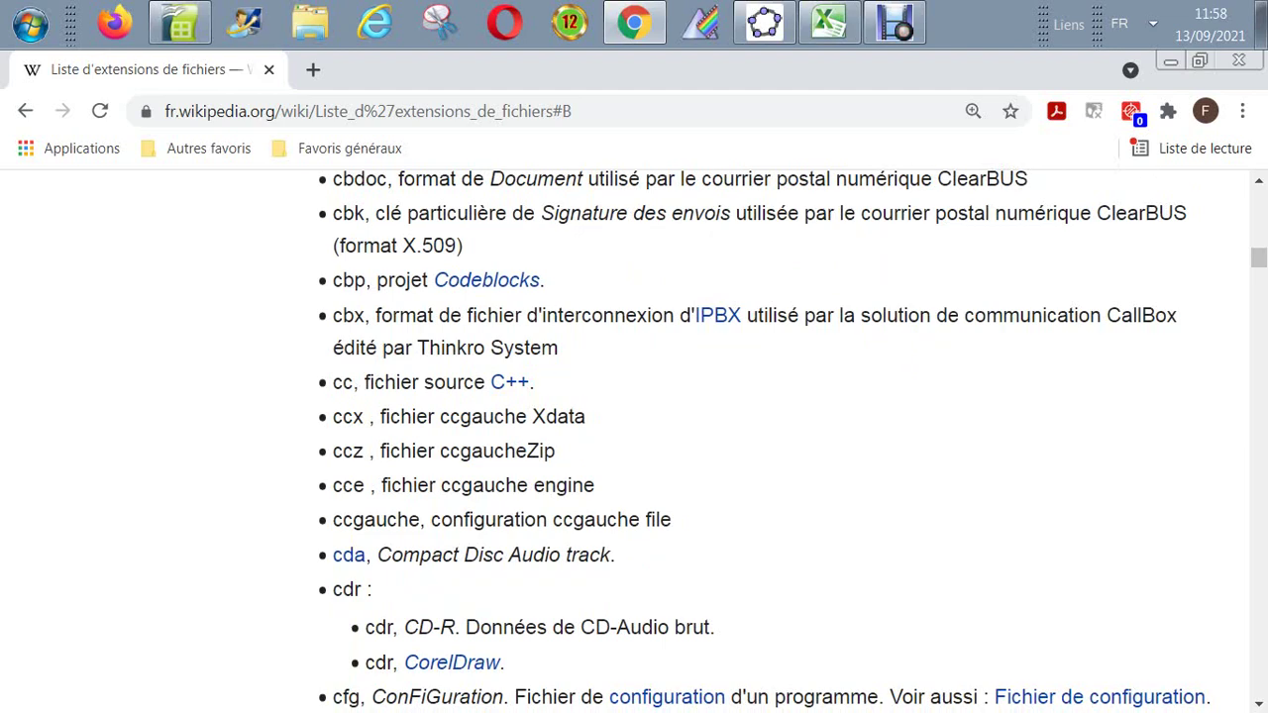
Step: Continue through section C of the list, examining the extensions from cfm to com
{"action": "scroll", "coordinate": [762, 441], "scroll_direction": "down", "scroll_amount": 2}
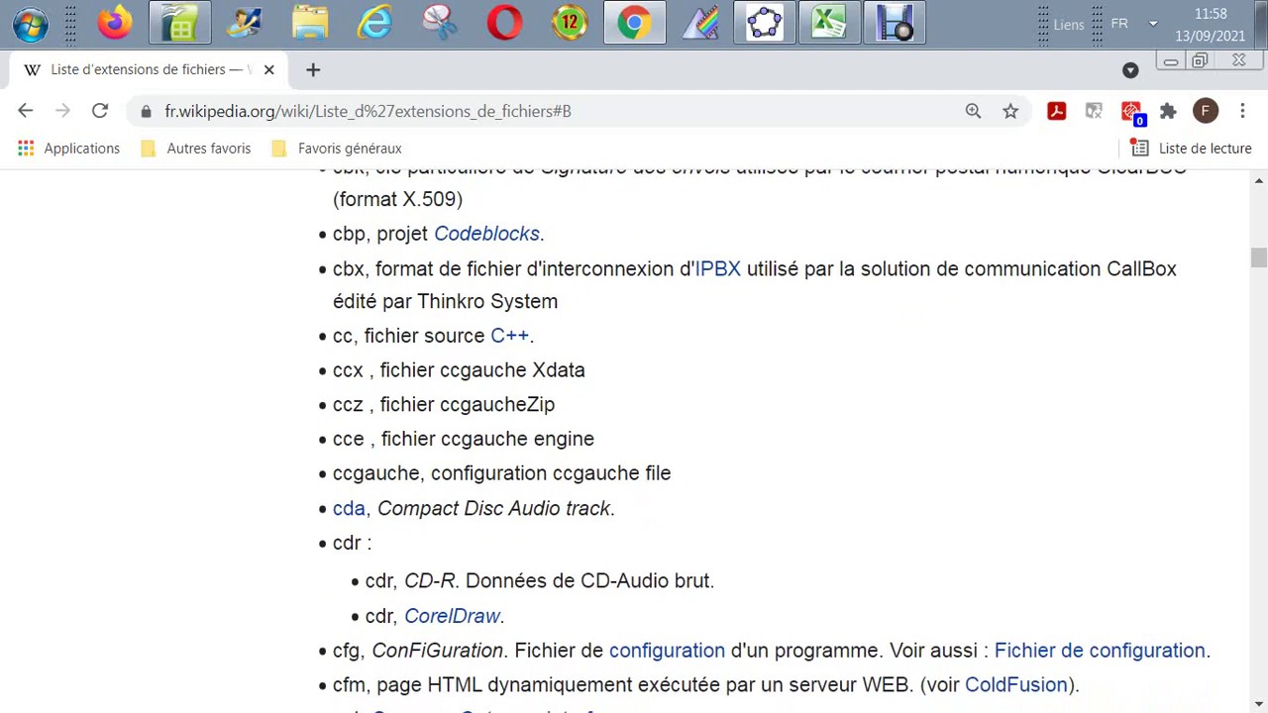
{"action": "scroll", "coordinate": [762, 441], "scroll_direction": "down", "scroll_amount": 1}
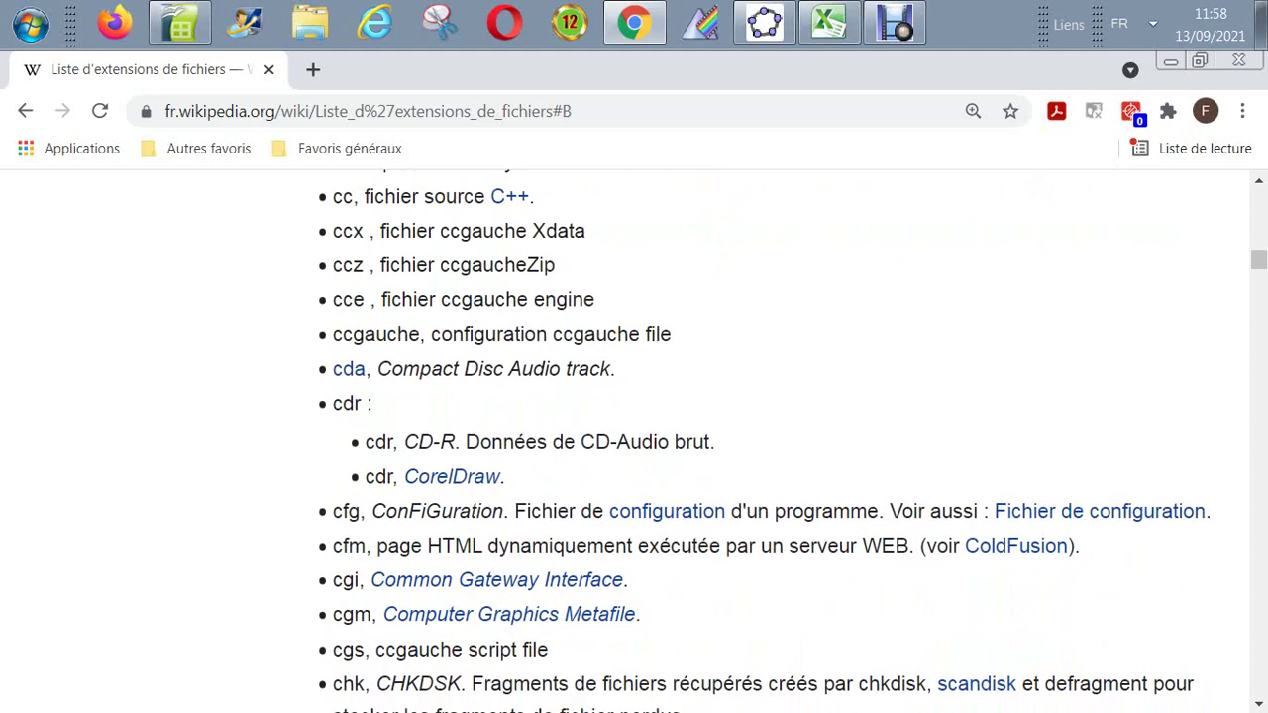
{"action": "scroll", "coordinate": [761, 441], "scroll_direction": "down", "scroll_amount": 1}
{"action": "scroll", "coordinate": [761, 441], "scroll_direction": "down", "scroll_amount": 1}
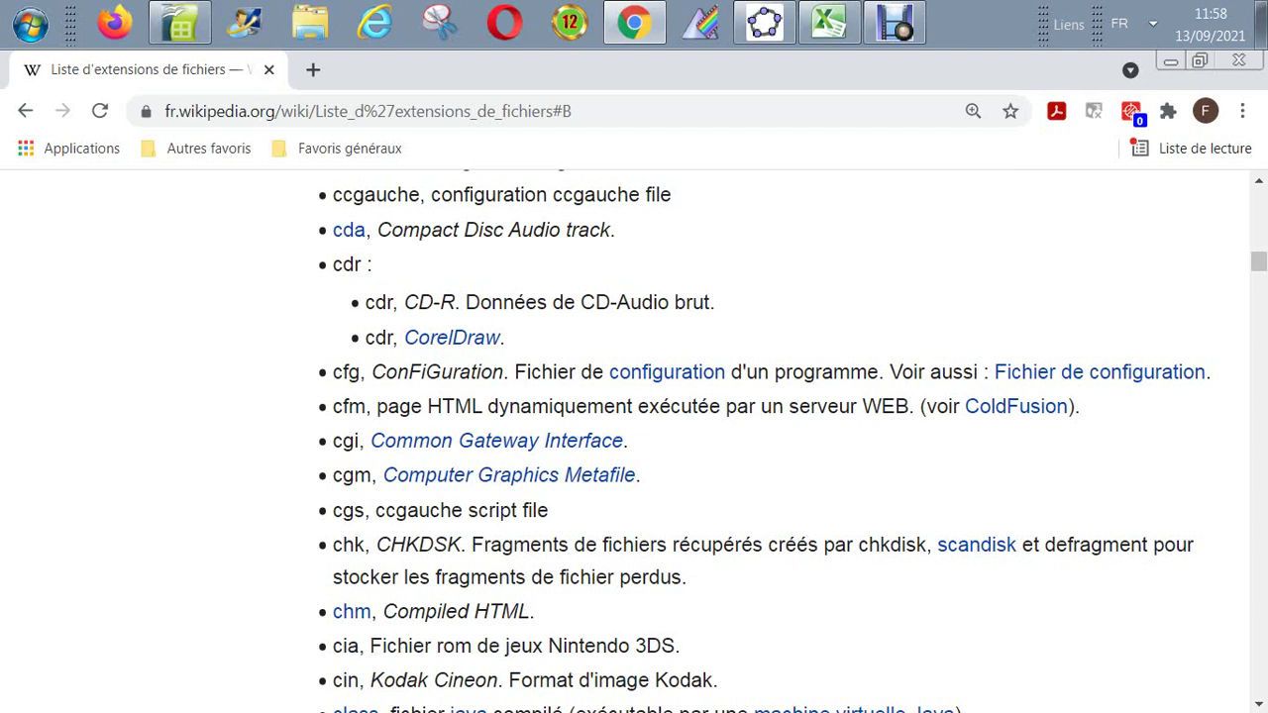
{"action": "scroll", "coordinate": [634, 441], "scroll_direction": "down", "scroll_amount": 1}
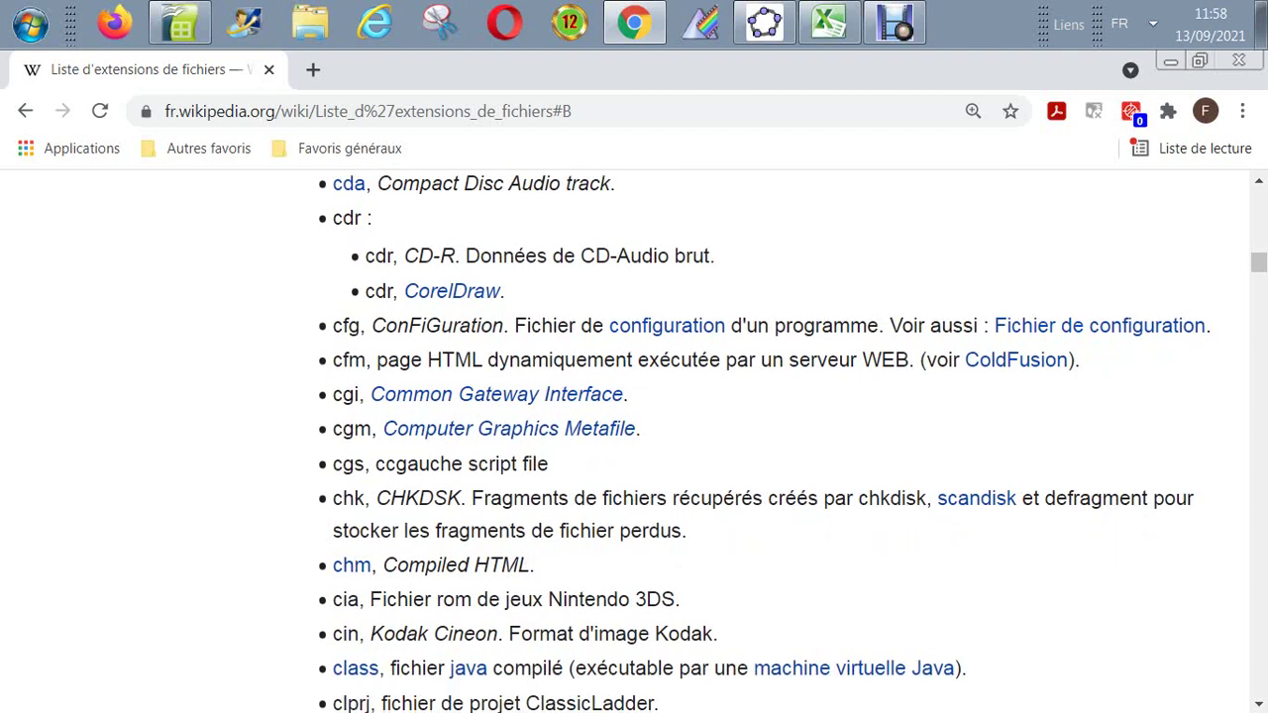
{"action": "scroll", "coordinate": [634, 441], "scroll_direction": "down", "scroll_amount": 2}
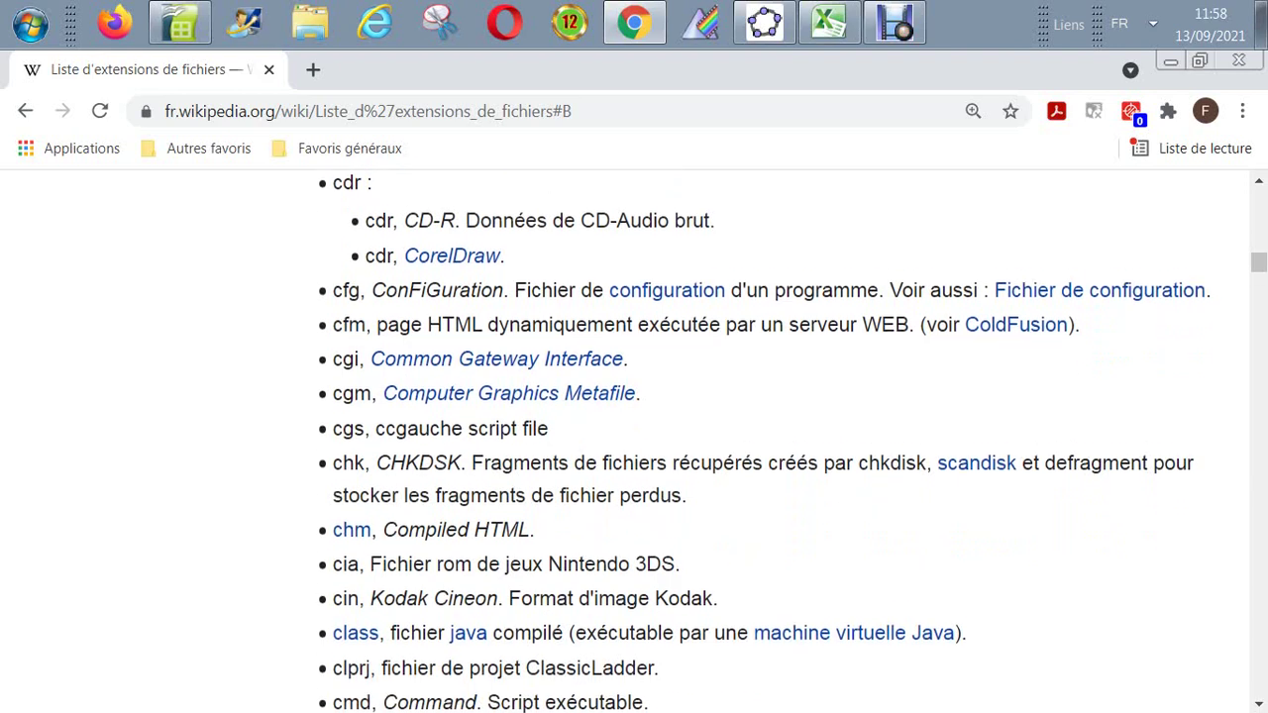
{"action": "scroll", "coordinate": [634, 441], "scroll_direction": "down", "scroll_amount": 2}
{"action": "scroll", "coordinate": [633, 441], "scroll_direction": "down", "scroll_amount": 1}
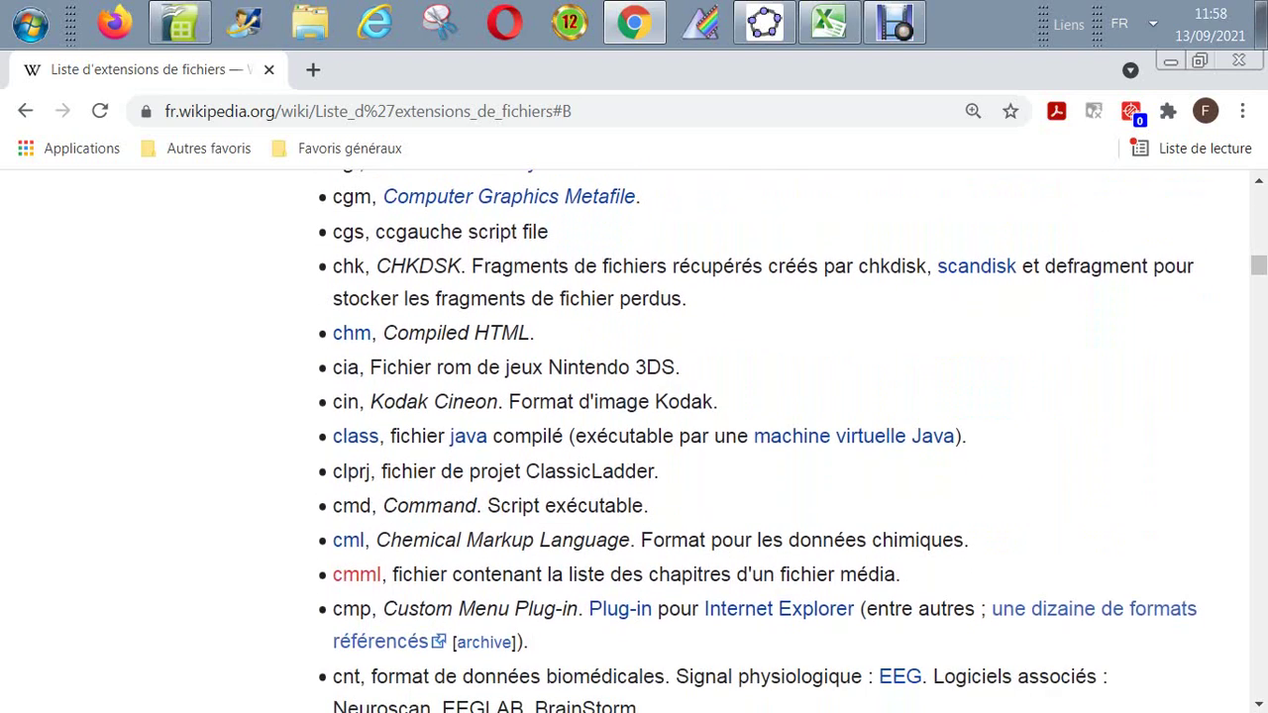
{"action": "scroll", "coordinate": [634, 441], "scroll_direction": "down", "scroll_amount": 1}
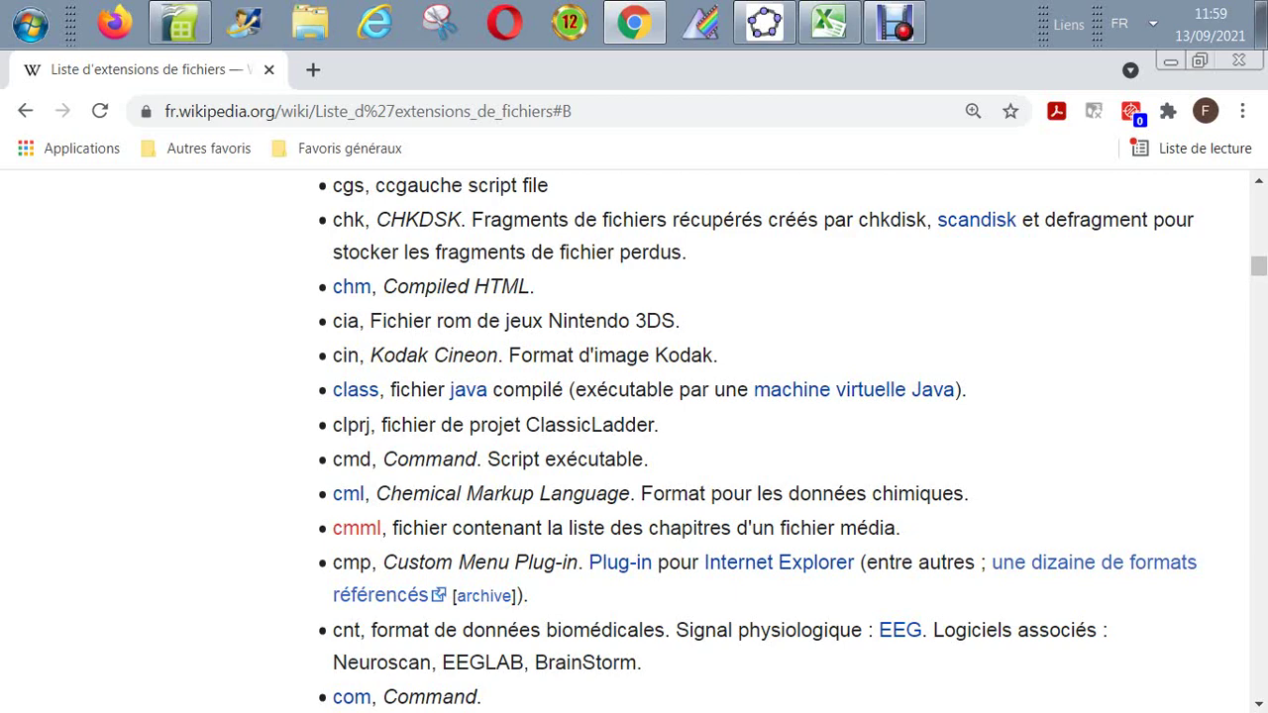
Step: Look through the rest of section C, from conf to cws
{"action": "key", "text": "Down"}
{"action": "key", "text": "Down"}
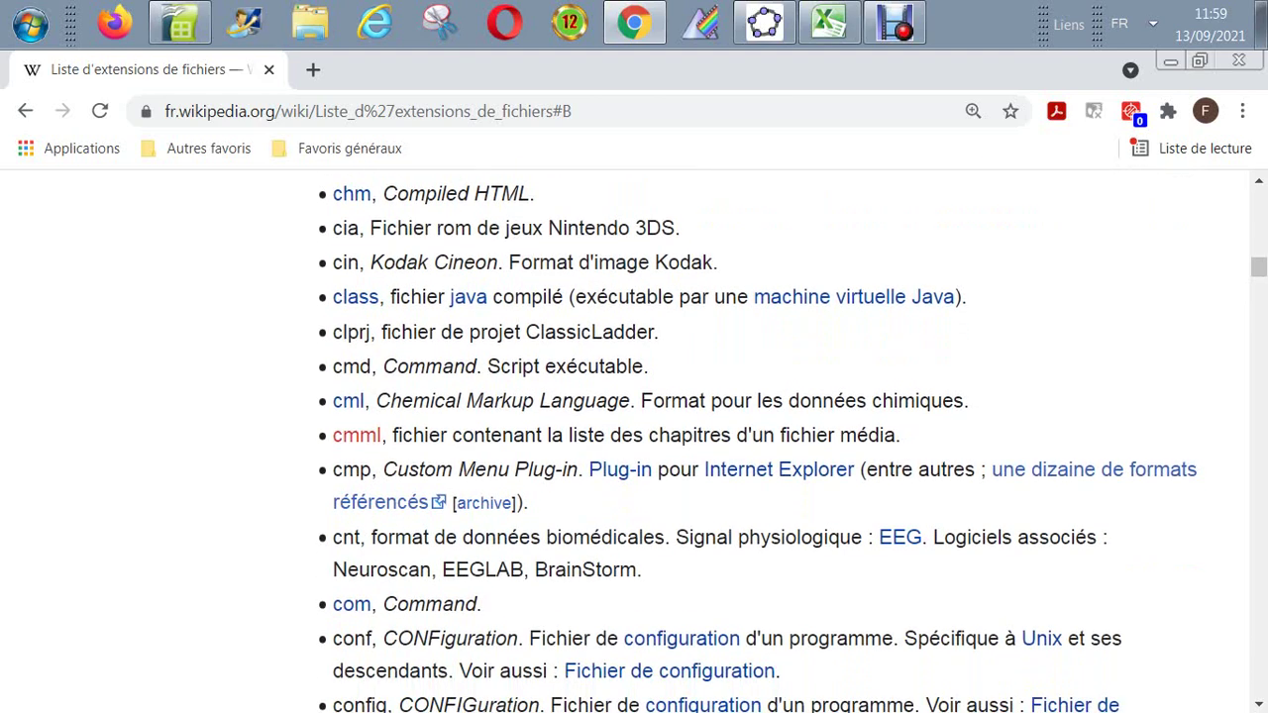
{"action": "key", "text": "Down"}
{"action": "key", "text": "Down"}
{"action": "key", "text": "Down"}
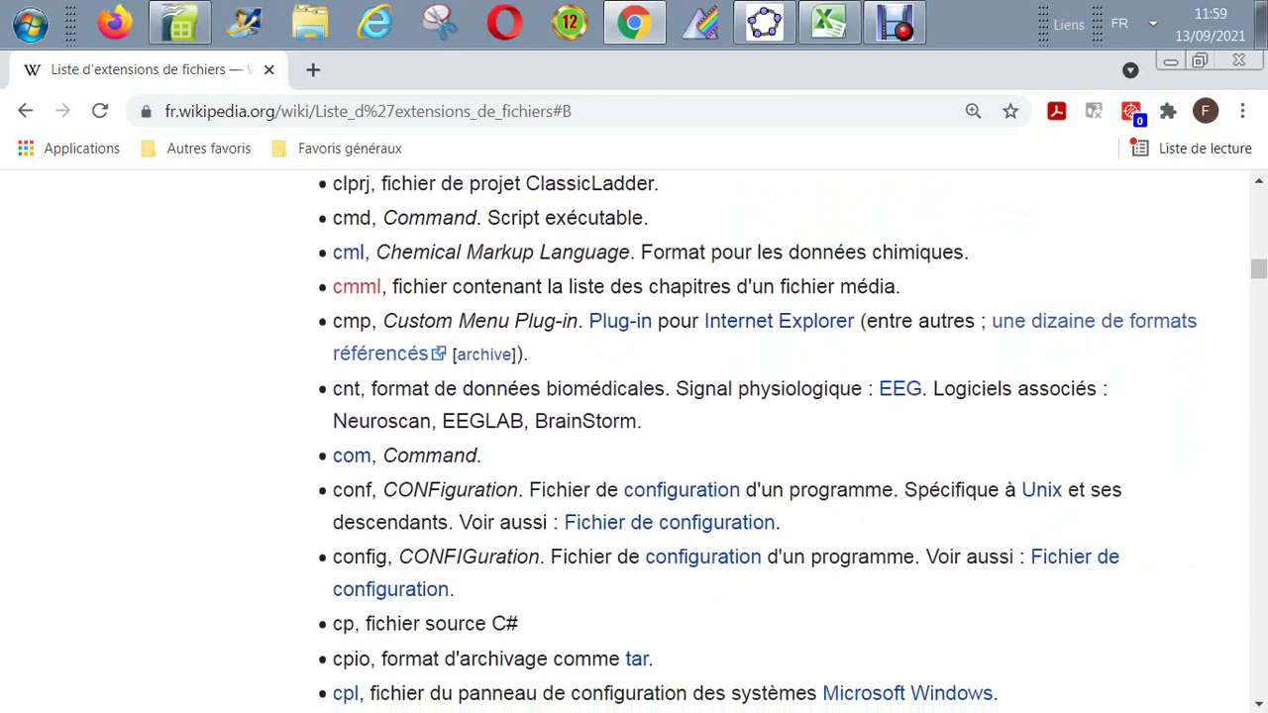
{"action": "key", "text": "Down"}
{"action": "key", "text": "Down"}
{"action": "key", "text": "Down"}
{"action": "key", "text": "Down"}
{"action": "key", "text": "Down"}
{"action": "key", "text": "Down"}
{"action": "key", "text": "Down"}
{"action": "key", "text": "Down"}
{"action": "key", "text": "Down"}
{"action": "key", "text": "Down"}
{"action": "key", "text": "Down"}
{"action": "key", "text": "Down"}
{"action": "key", "text": "Down"}
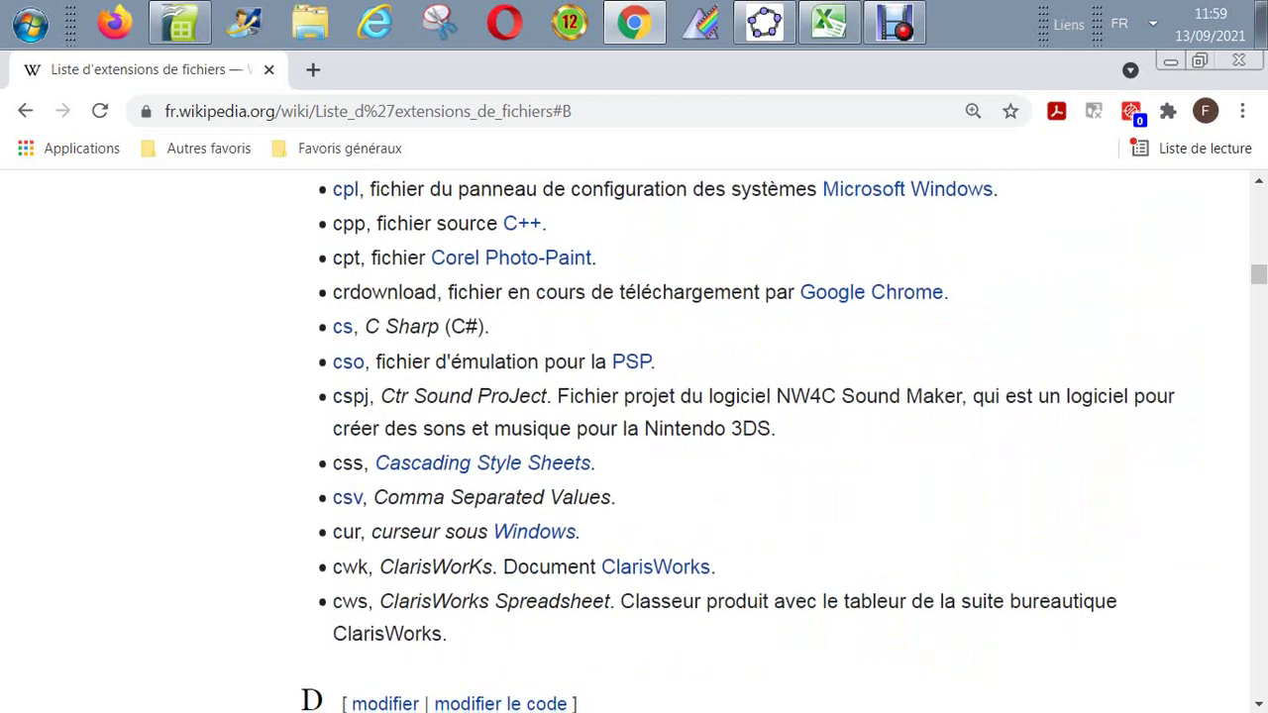
Step: Examine the first file extensions listed in section D, from daa to deb
{"action": "key", "text": "Down"}
{"action": "key", "text": "Down"}
{"action": "key", "text": "Down"}
{"action": "key", "text": "Down"}
{"action": "key", "text": "Down"}
{"action": "key", "text": "Down"}
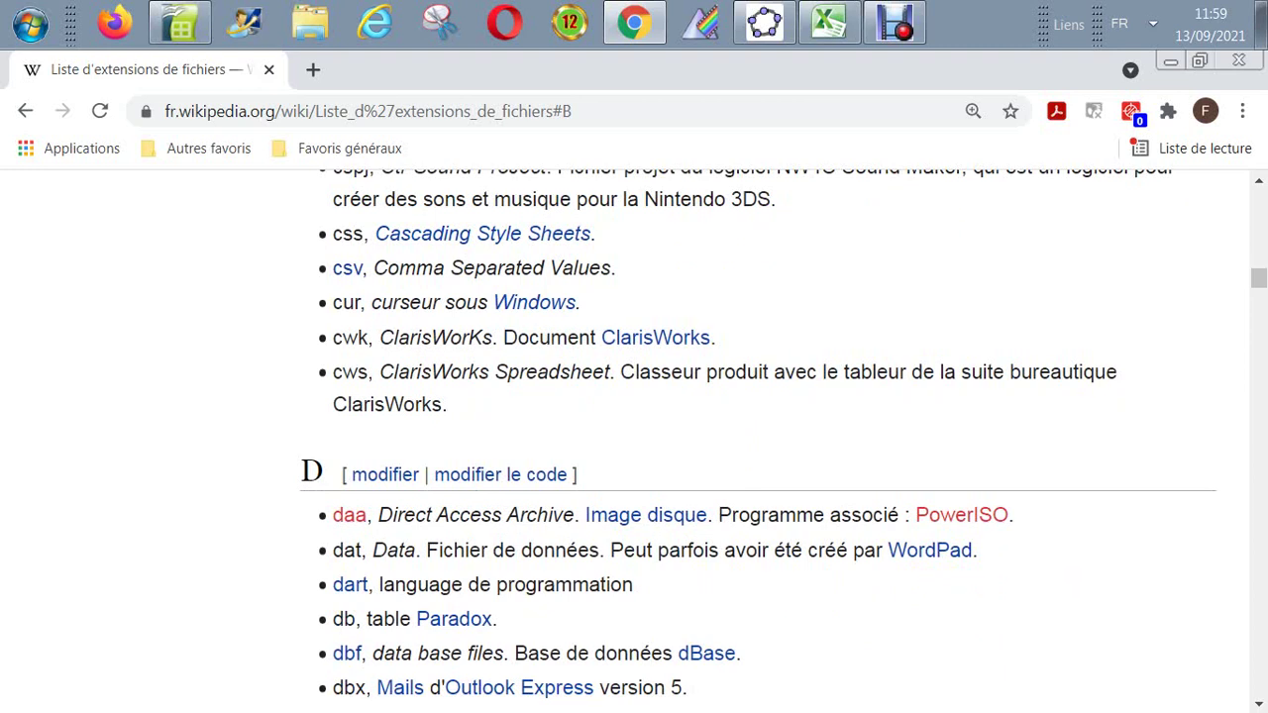
{"action": "scroll", "coordinate": [758, 441], "scroll_direction": "down", "scroll_amount": 1}
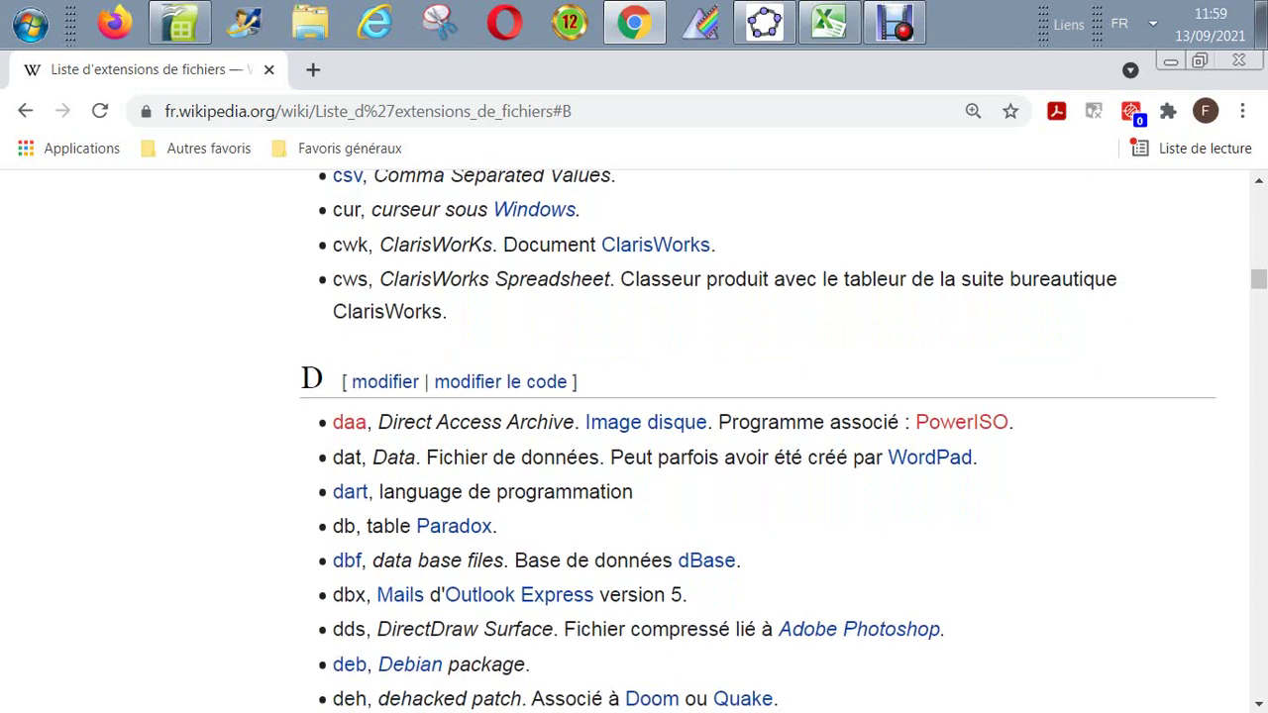
{"action": "scroll", "coordinate": [758, 440], "scroll_direction": "down", "scroll_amount": 2}
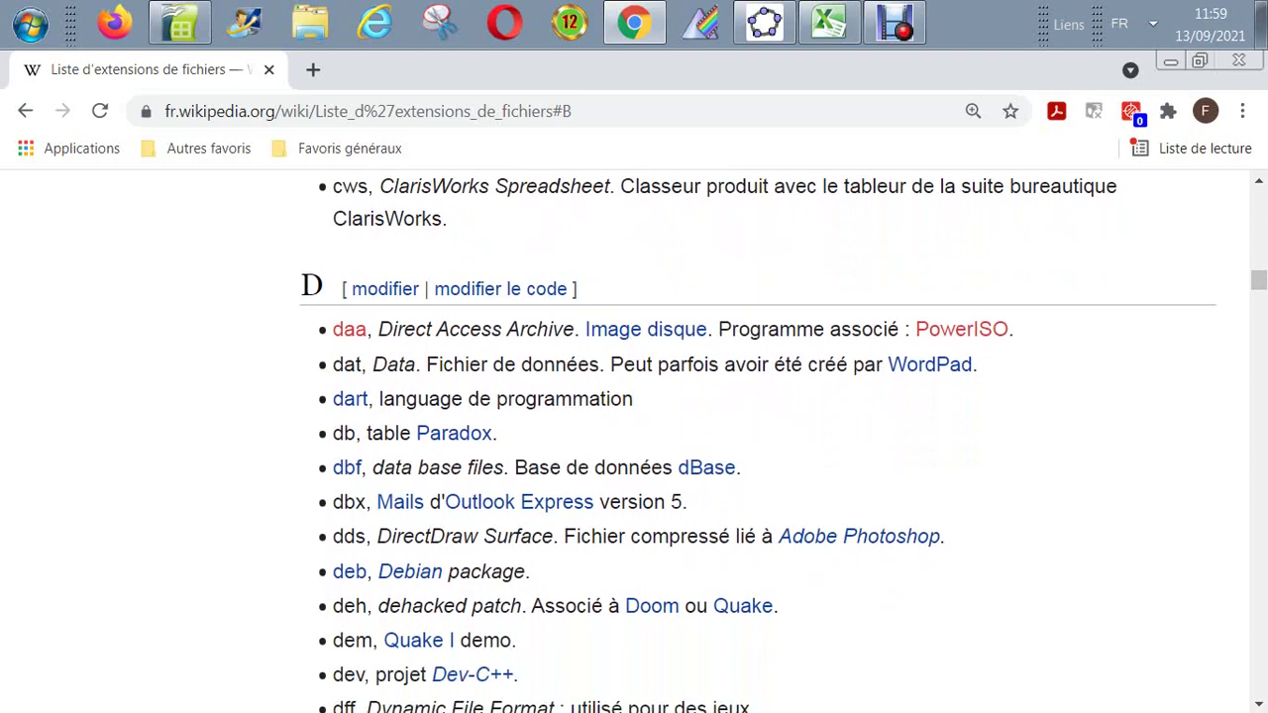
{"action": "scroll", "coordinate": [757, 440], "scroll_direction": "down", "scroll_amount": 1}
{"action": "scroll", "coordinate": [758, 439], "scroll_direction": "down", "scroll_amount": 1}
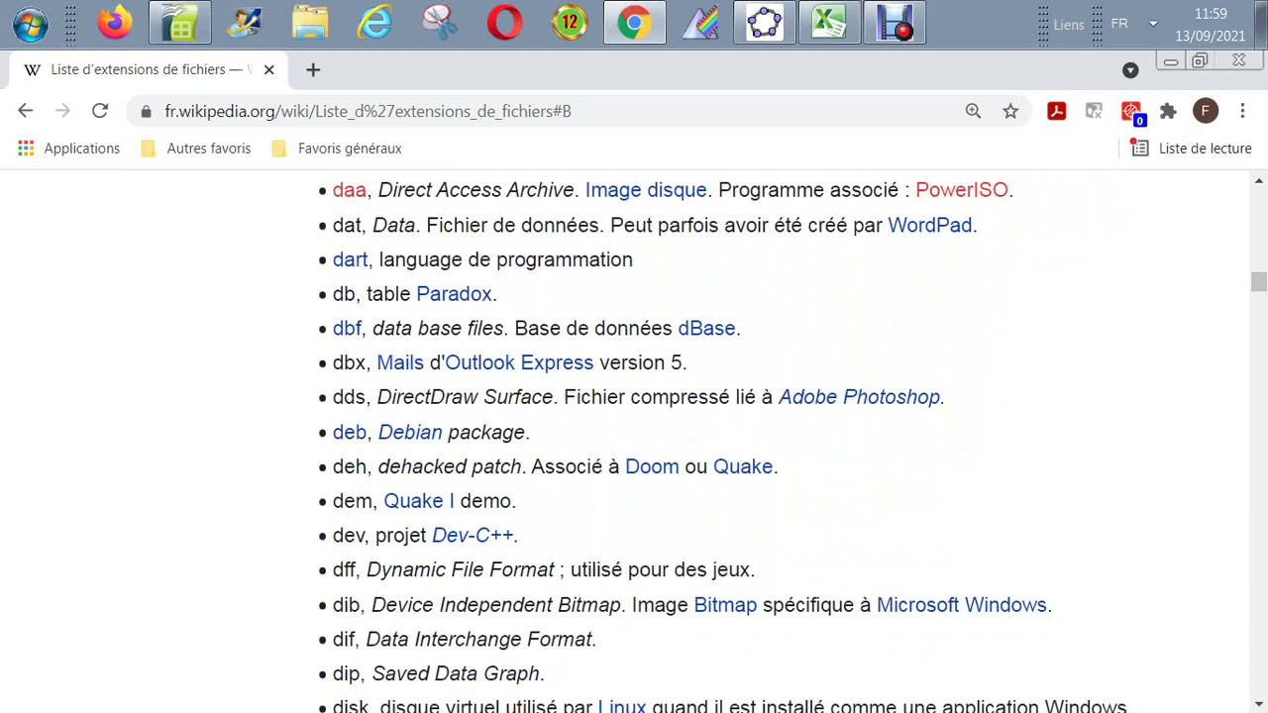
{"action": "scroll", "coordinate": [758, 439], "scroll_direction": "up", "scroll_amount": 1}
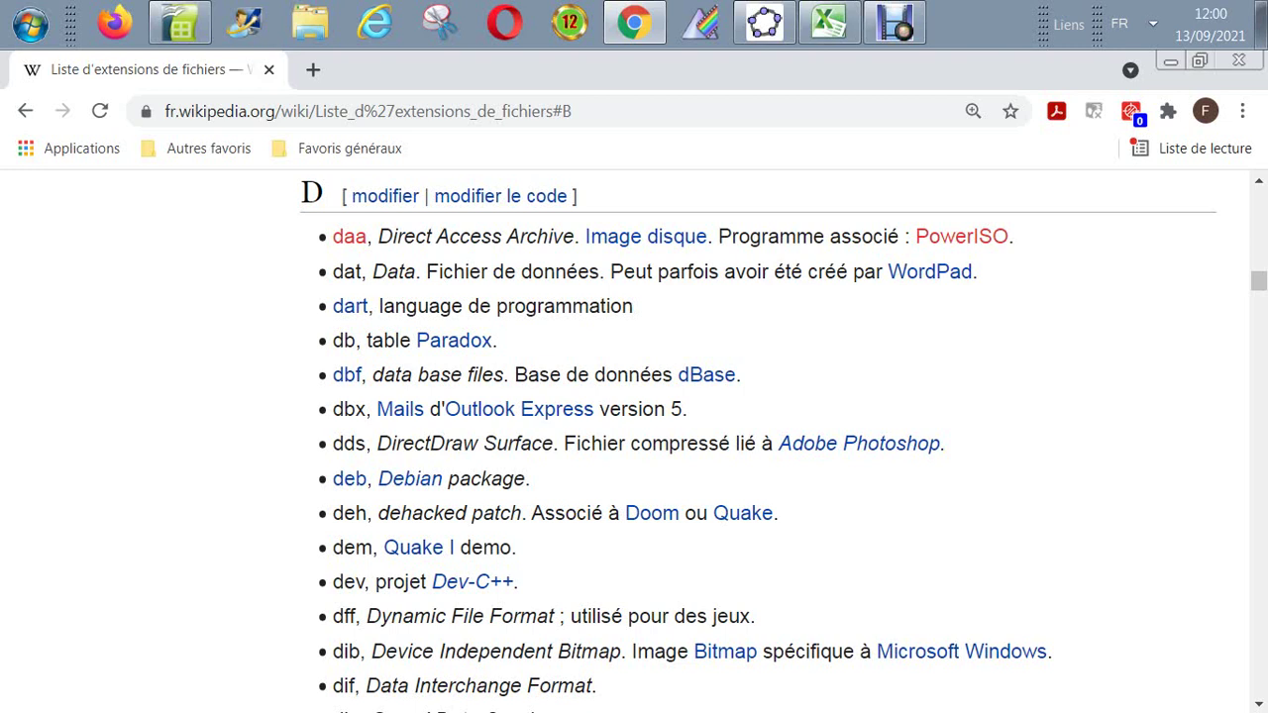
Step: Continue through section D of the list, examining the extensions from deh to dmp
{"action": "scroll", "coordinate": [757, 441], "scroll_direction": "down", "scroll_amount": 2}
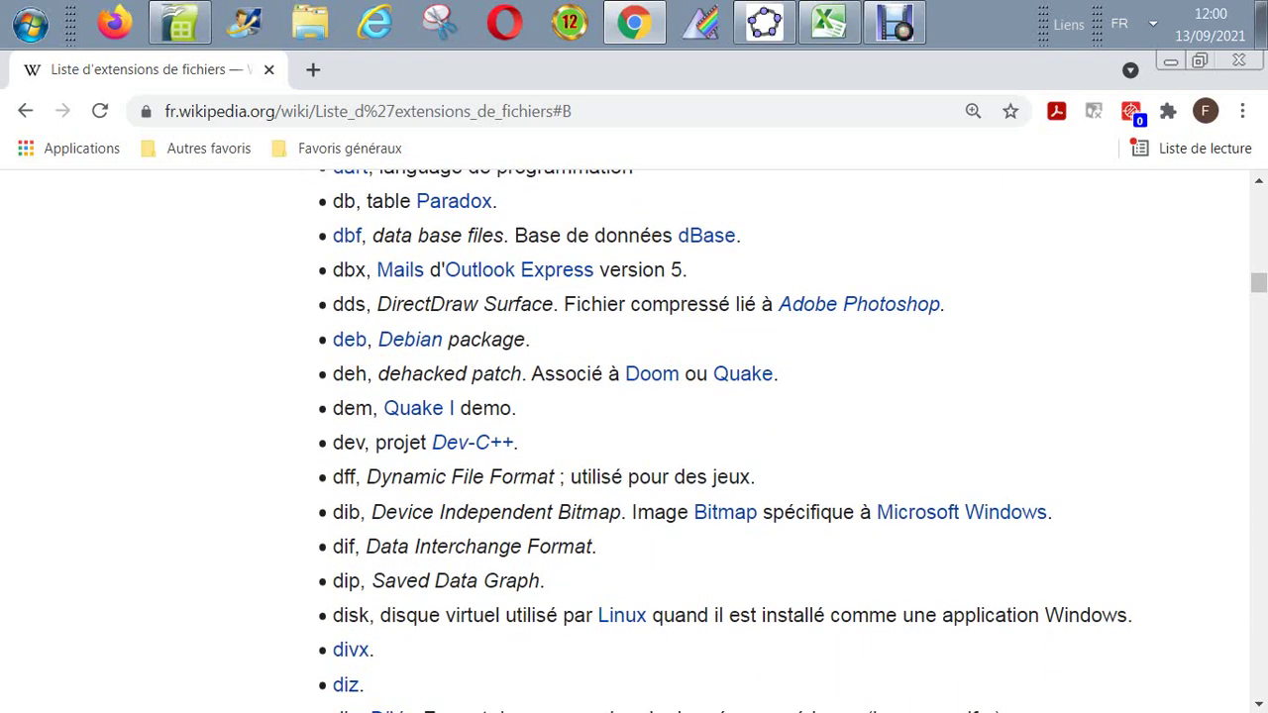
{"action": "scroll", "coordinate": [859, 350], "scroll_direction": "up", "scroll_amount": 1}
{"action": "mouse_move", "coordinate": [859, 350]}
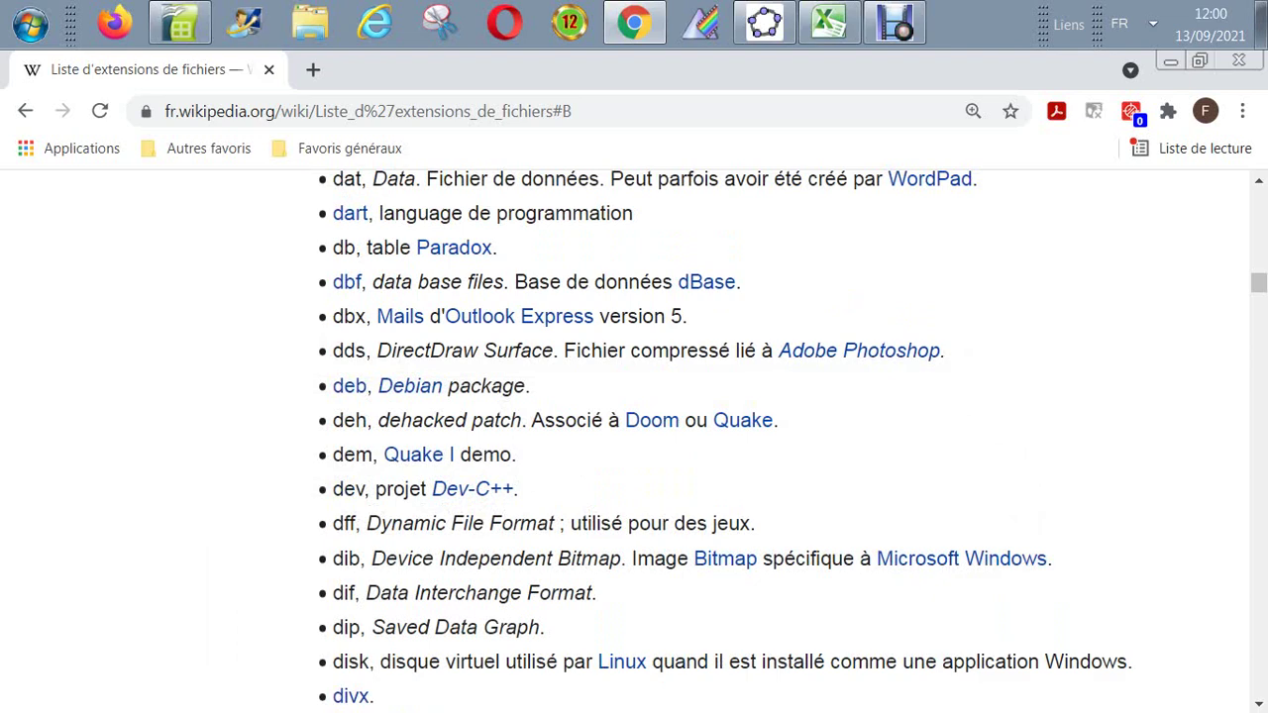
{"action": "scroll", "coordinate": [725, 436], "scroll_direction": "down", "scroll_amount": 1}
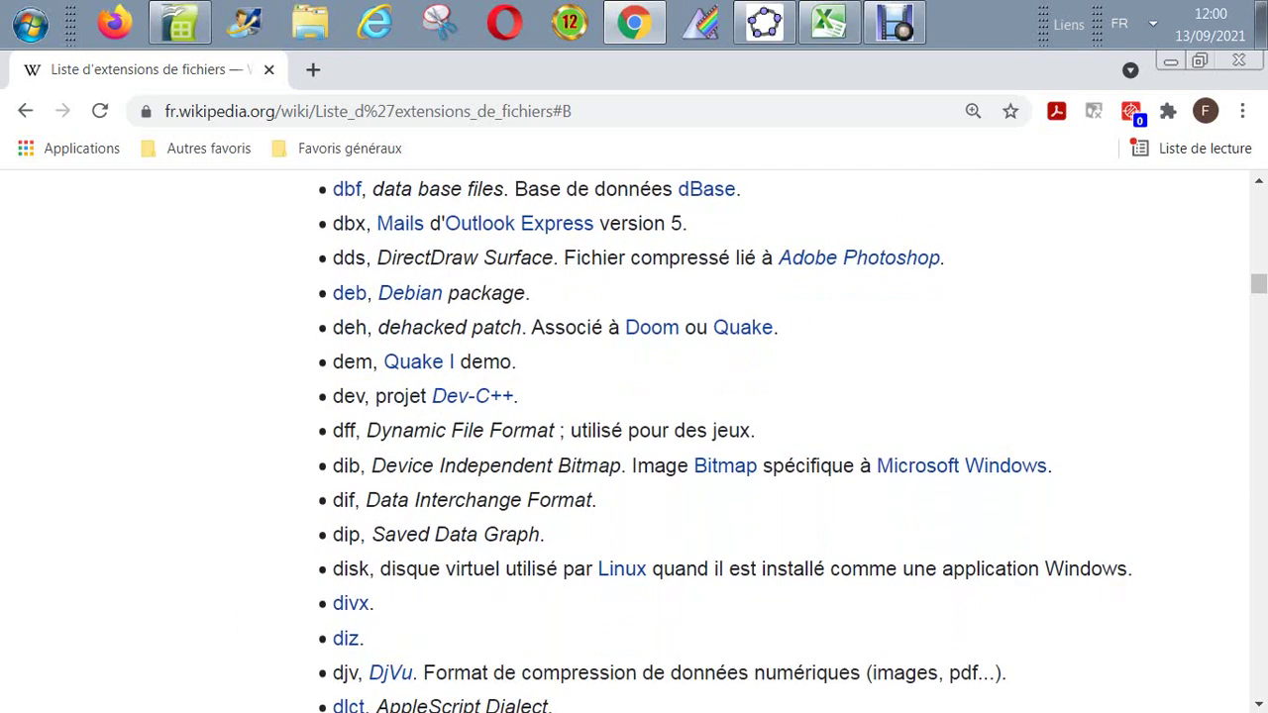
{"action": "scroll", "coordinate": [725, 440], "scroll_direction": "down", "scroll_amount": 2}
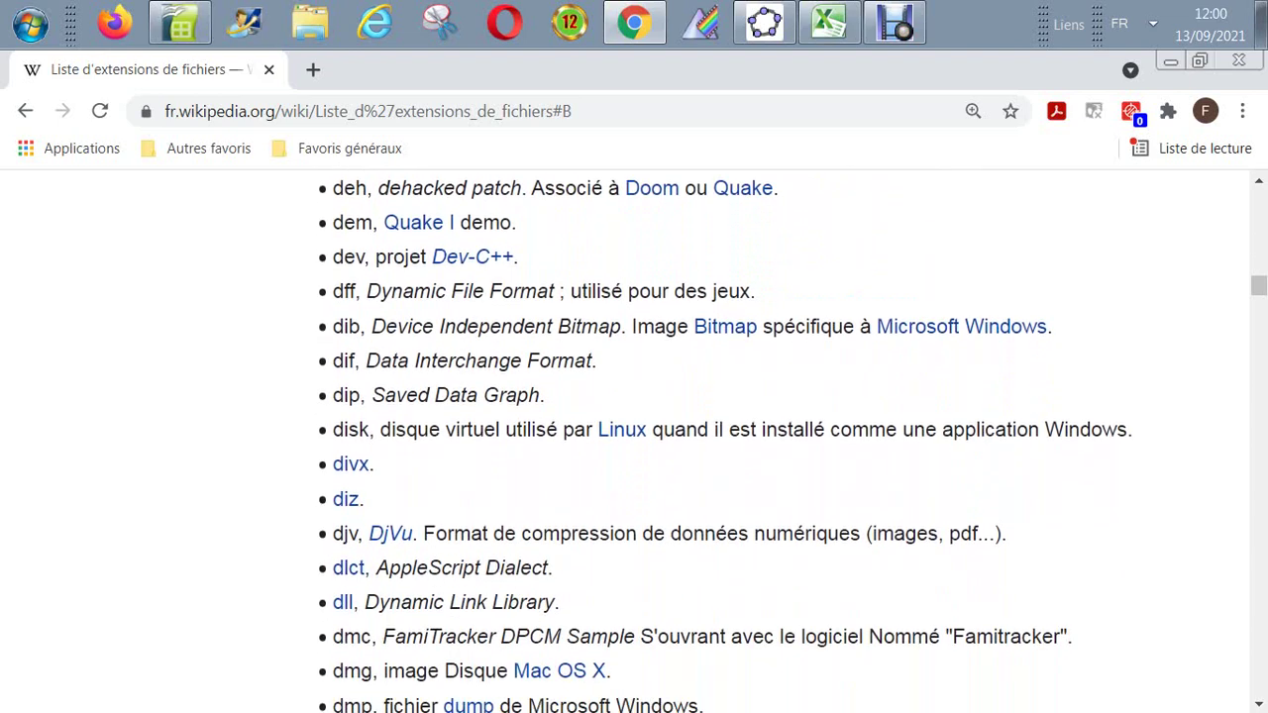
{"action": "scroll", "coordinate": [724, 440], "scroll_direction": "down", "scroll_amount": 1}
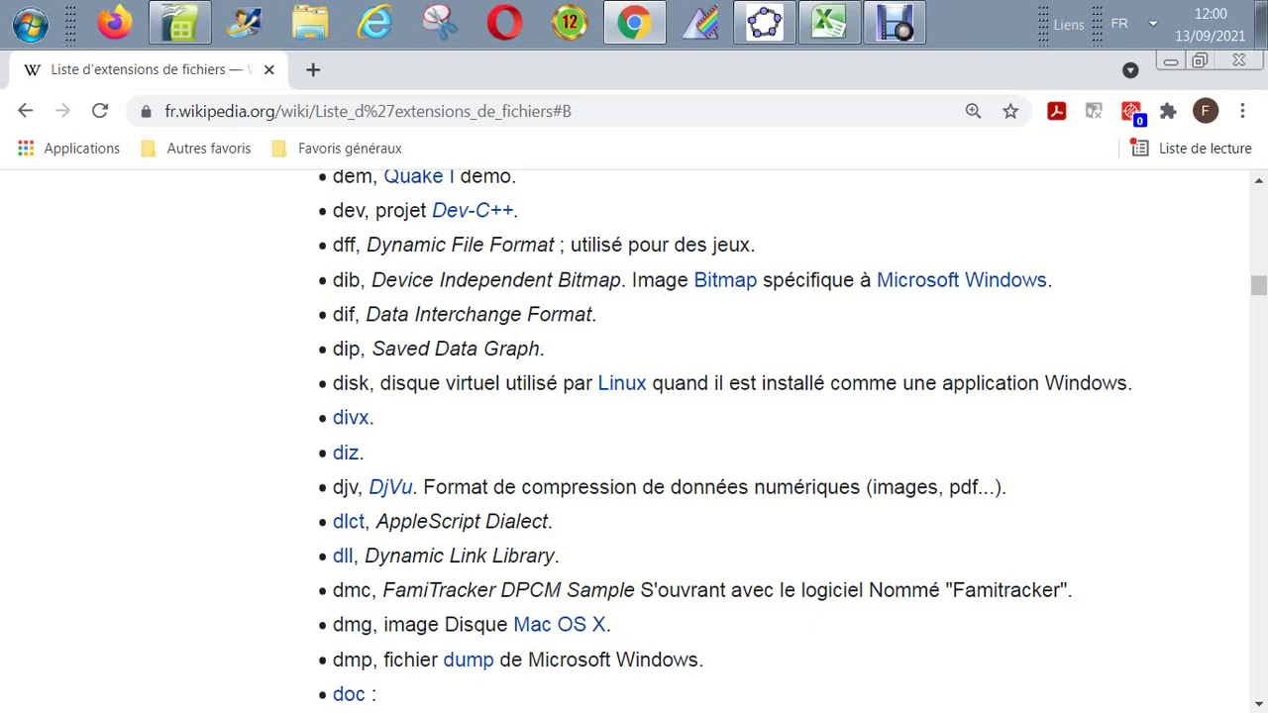
{"action": "scroll", "coordinate": [742, 441], "scroll_direction": "down", "scroll_amount": 3}
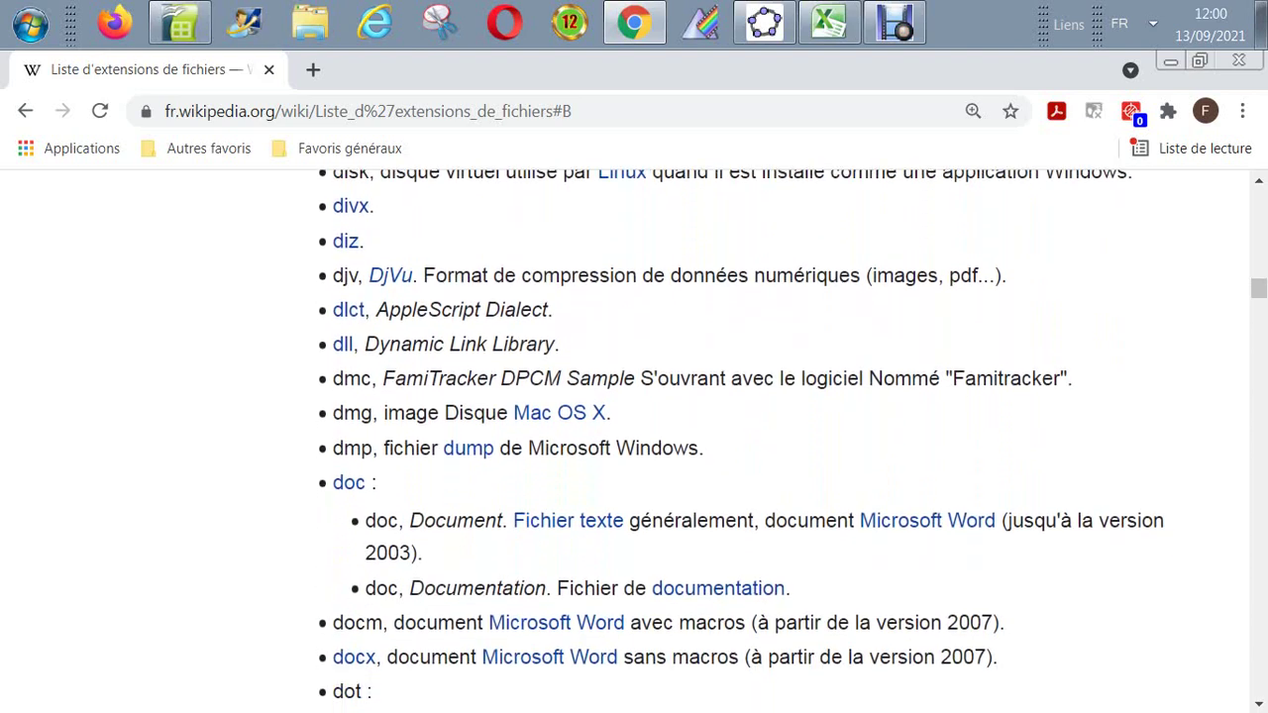
{"action": "scroll", "coordinate": [741, 441], "scroll_direction": "down", "scroll_amount": 1}
{"action": "scroll", "coordinate": [742, 441], "scroll_direction": "up", "scroll_amount": 1}
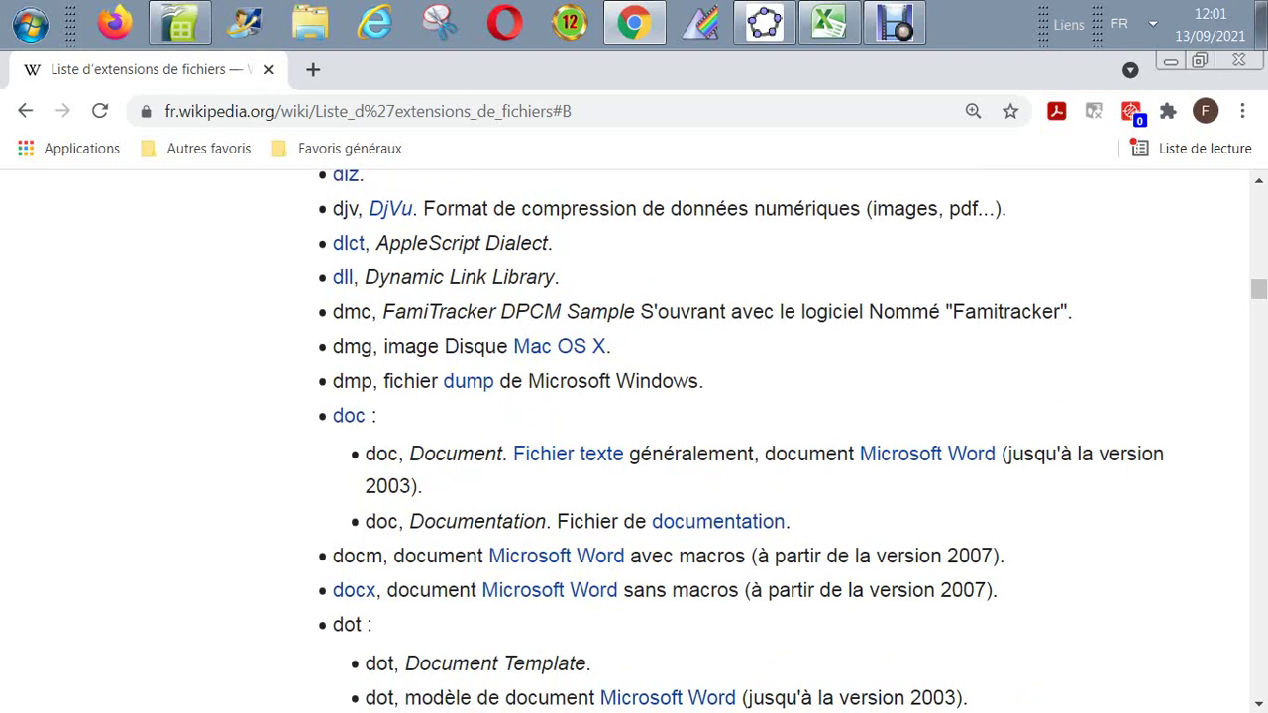
Step: Read the Microsoft Word document and template extensions in section D, from doc to dotx
{"action": "scroll", "coordinate": [742, 438], "scroll_direction": "down", "scroll_amount": 2}
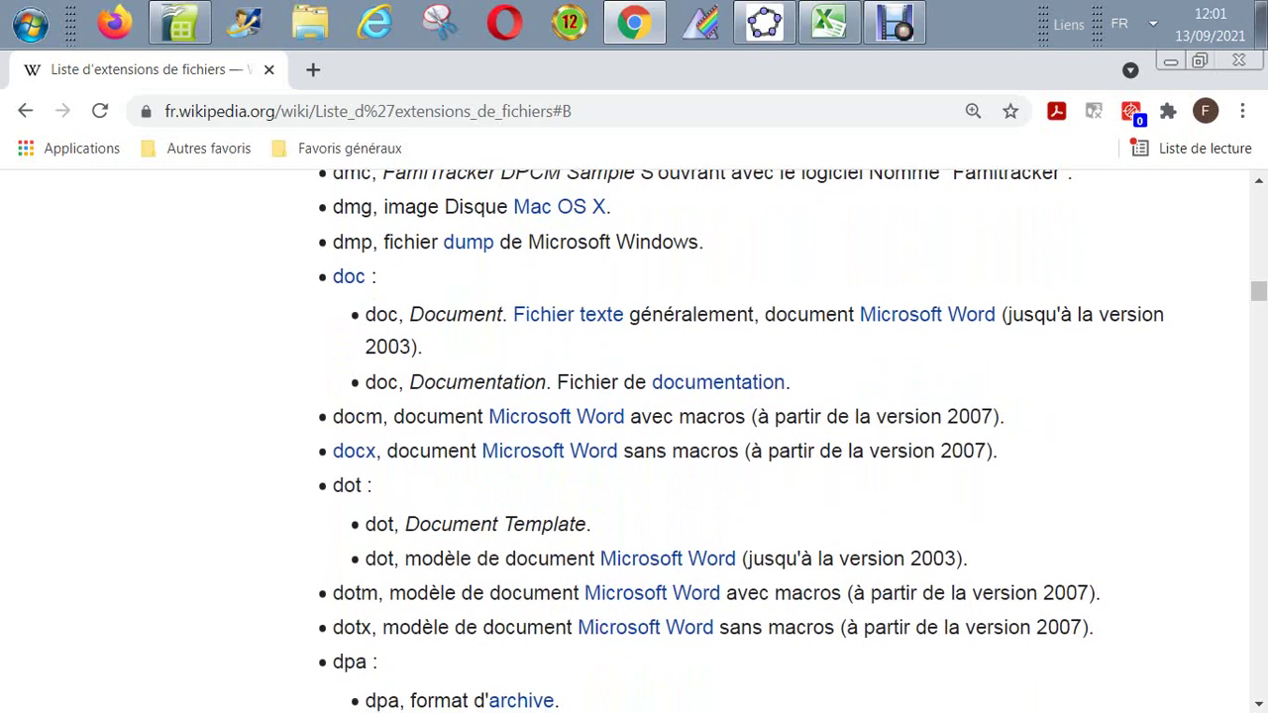
{"action": "scroll", "coordinate": [742, 440], "scroll_direction": "down", "scroll_amount": 1}
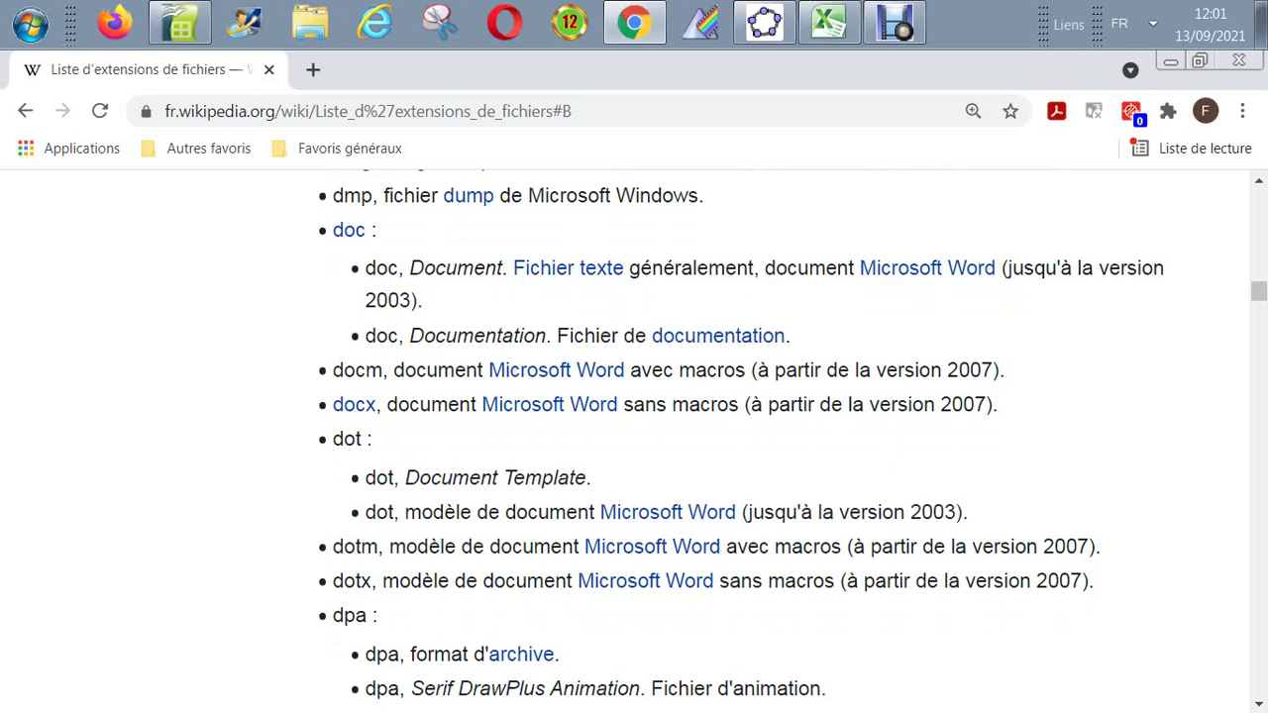
{"action": "scroll", "coordinate": [742, 441], "scroll_direction": "down", "scroll_amount": 3}
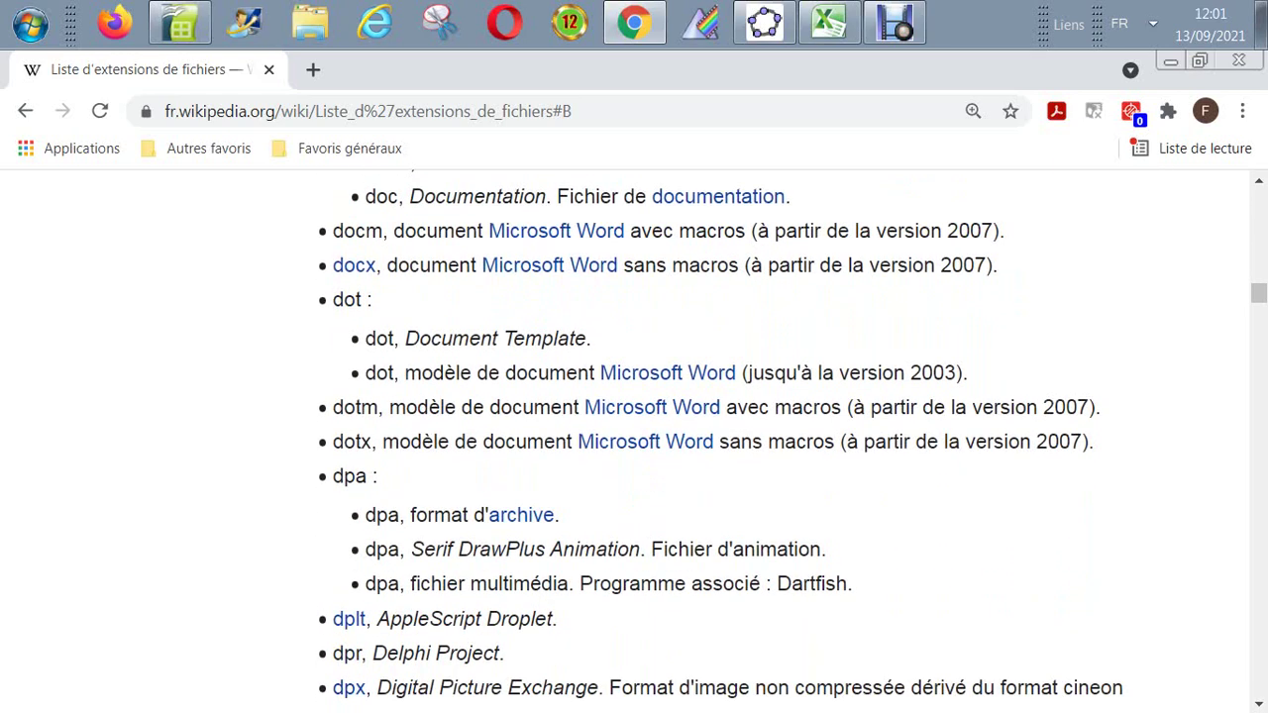
{"action": "scroll", "coordinate": [742, 441], "scroll_direction": "up", "scroll_amount": 1}
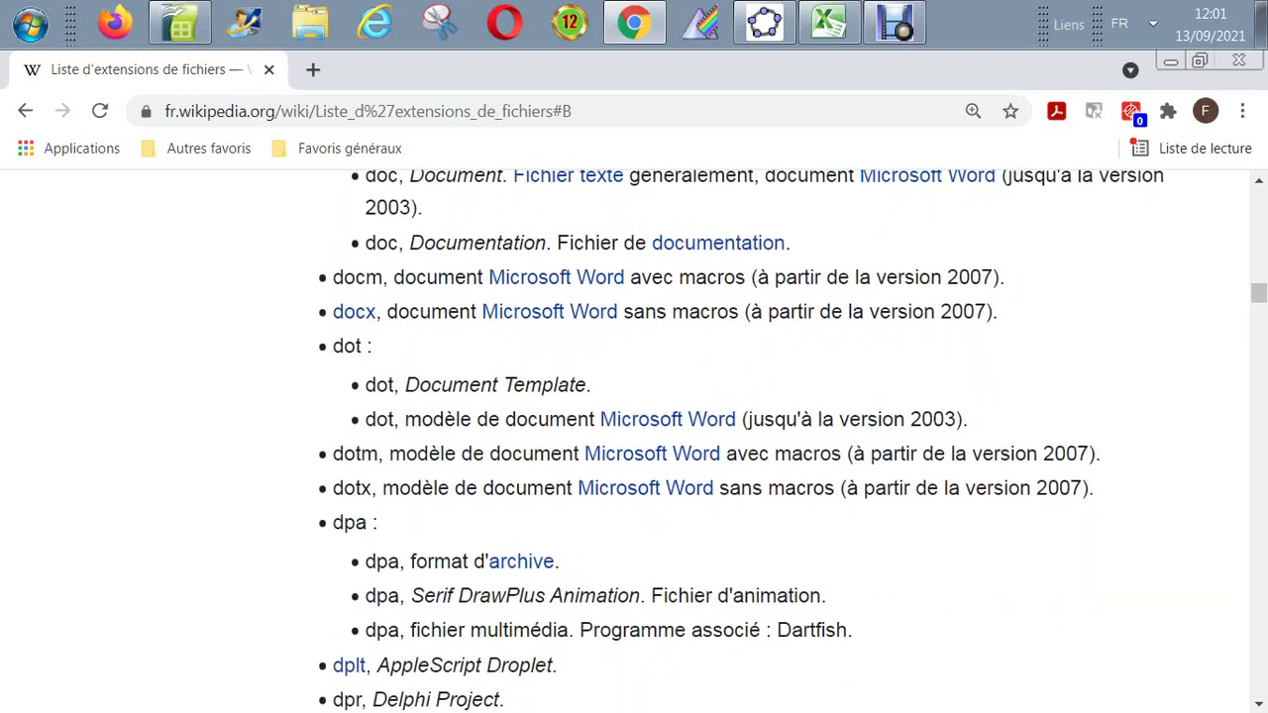
{"action": "scroll", "coordinate": [741, 440], "scroll_direction": "down", "scroll_amount": 1}
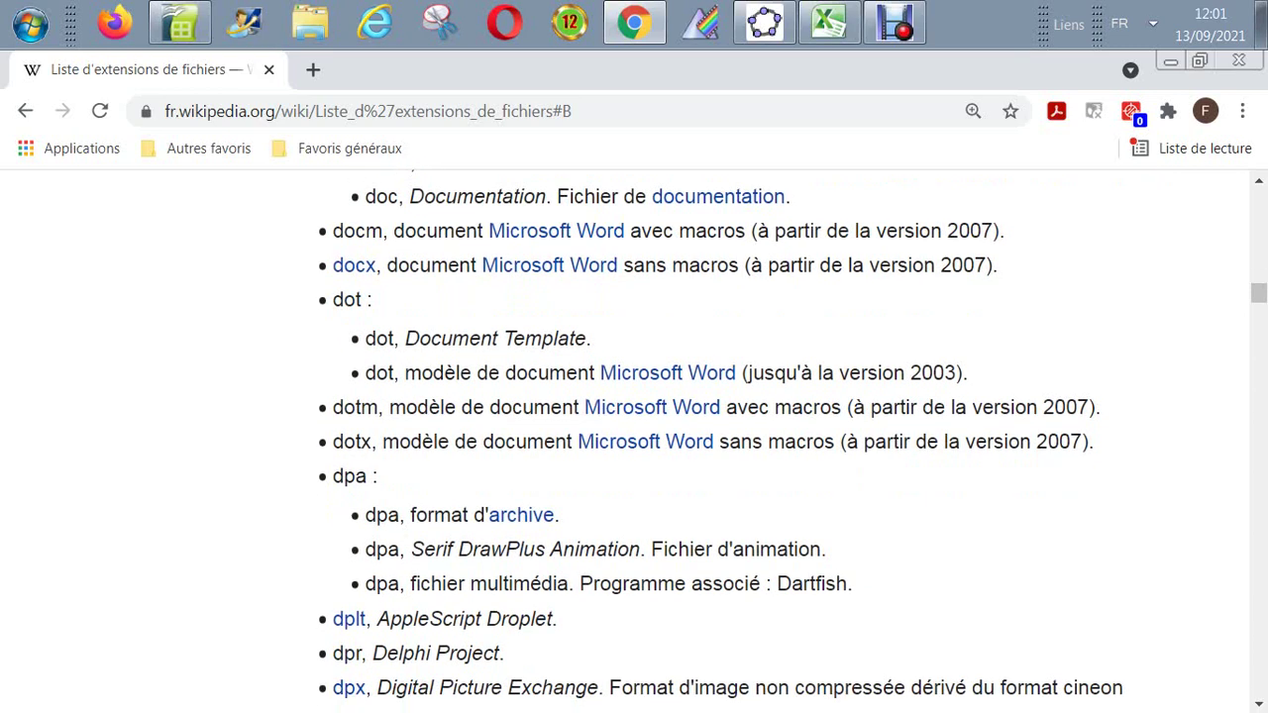
{"action": "scroll", "coordinate": [742, 439], "scroll_direction": "down", "scroll_amount": 1}
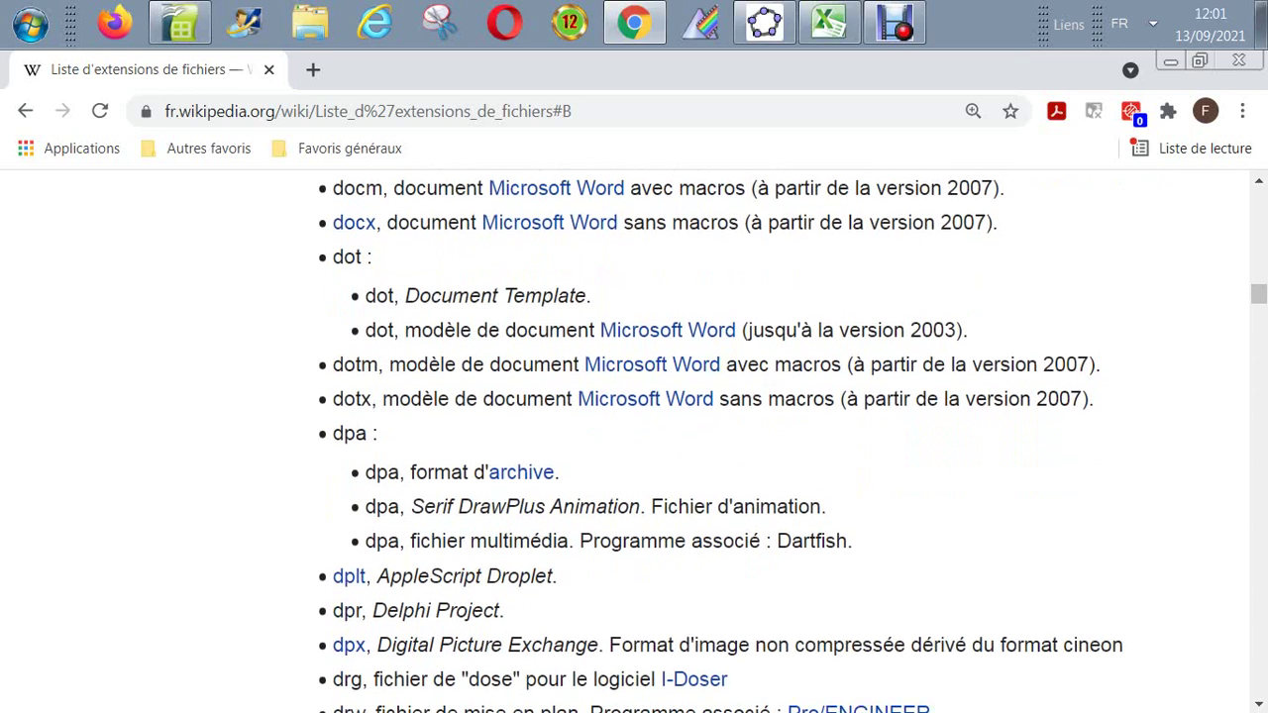
{"action": "scroll", "coordinate": [742, 439], "scroll_direction": "down", "scroll_amount": 1}
{"action": "scroll", "coordinate": [741, 440], "scroll_direction": "down", "scroll_amount": 1}
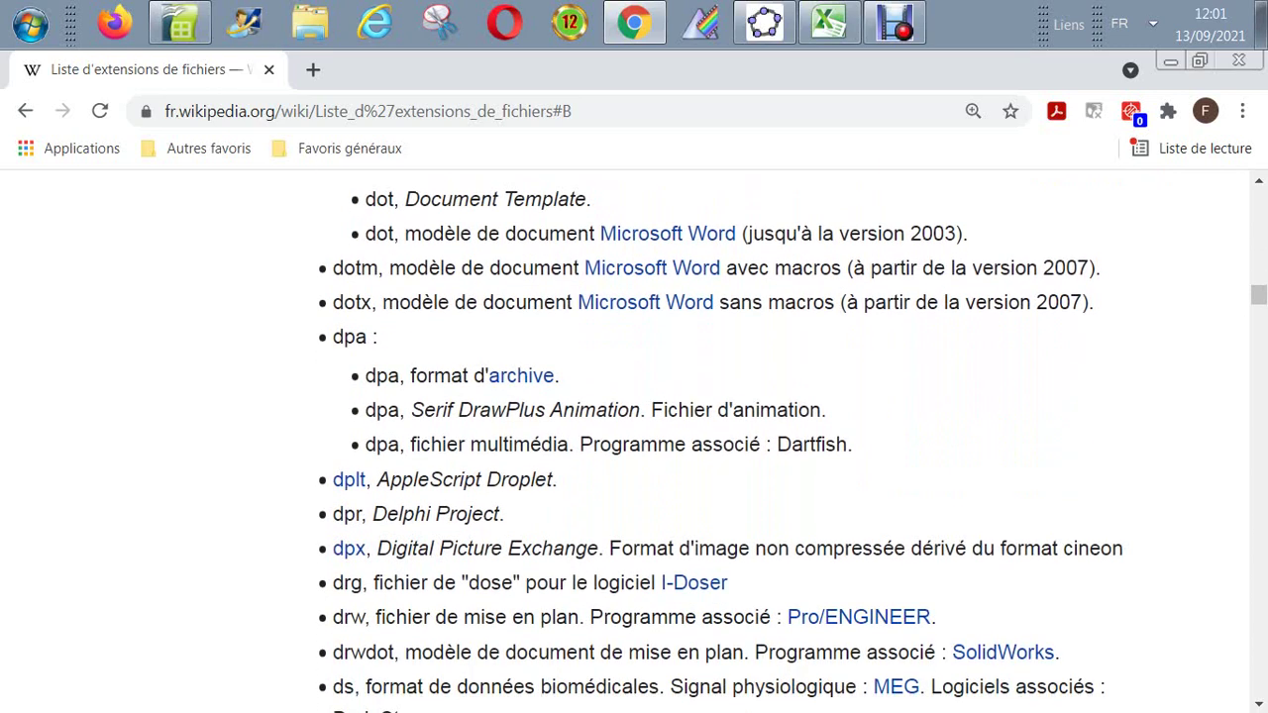
Step: Look through the rest of section D, from dpa to dylib
{"action": "scroll", "coordinate": [742, 440], "scroll_direction": "down", "scroll_amount": 2}
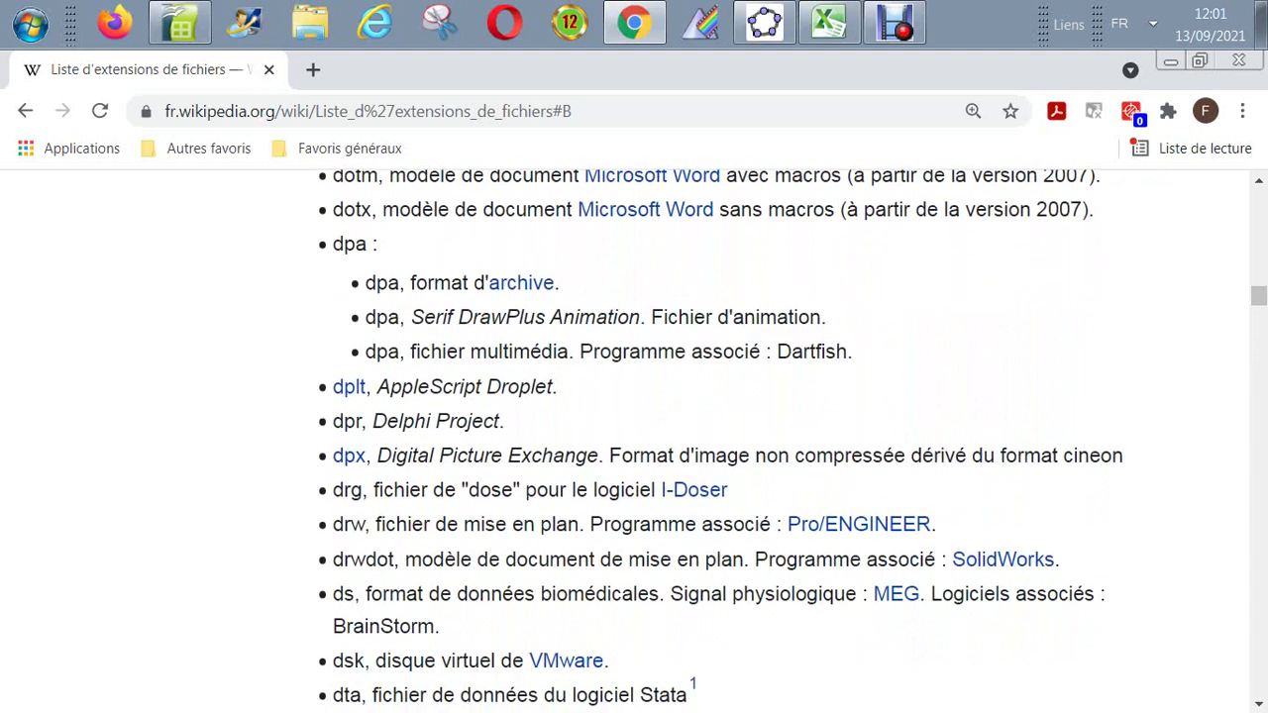
{"action": "scroll", "coordinate": [741, 439], "scroll_direction": "up", "scroll_amount": 2}
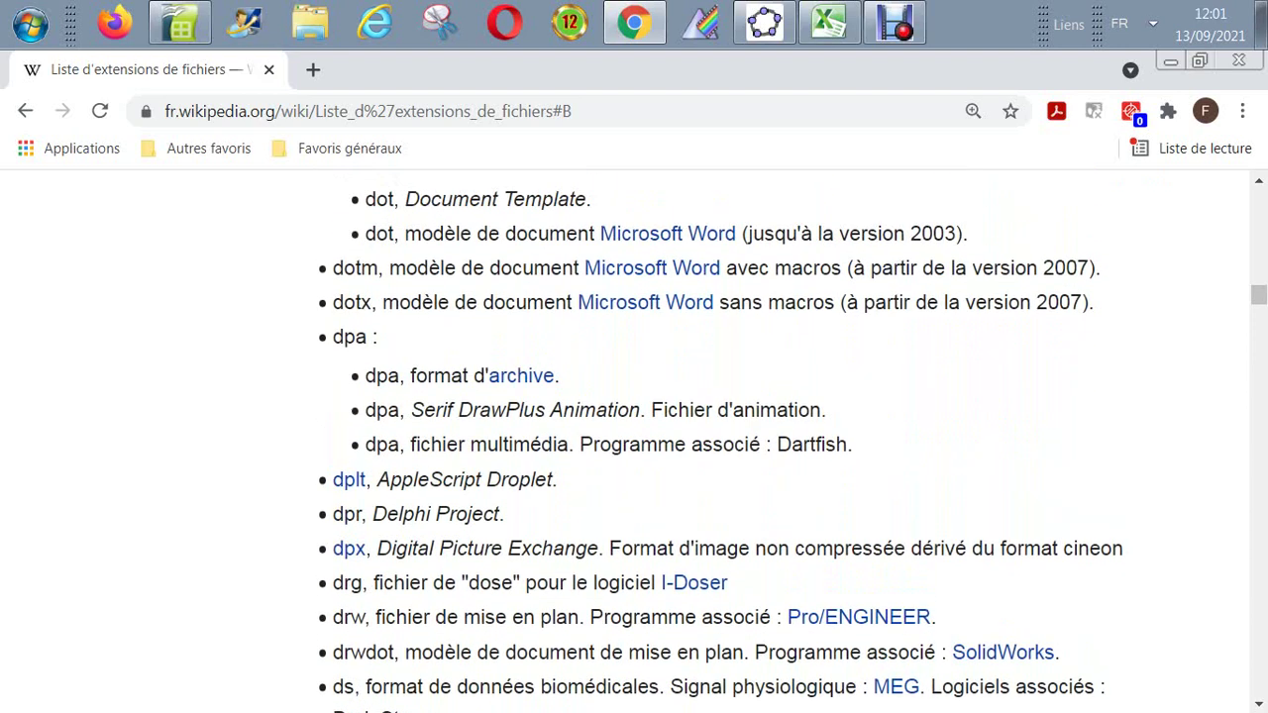
{"action": "scroll", "coordinate": [742, 440], "scroll_direction": "down", "scroll_amount": 1}
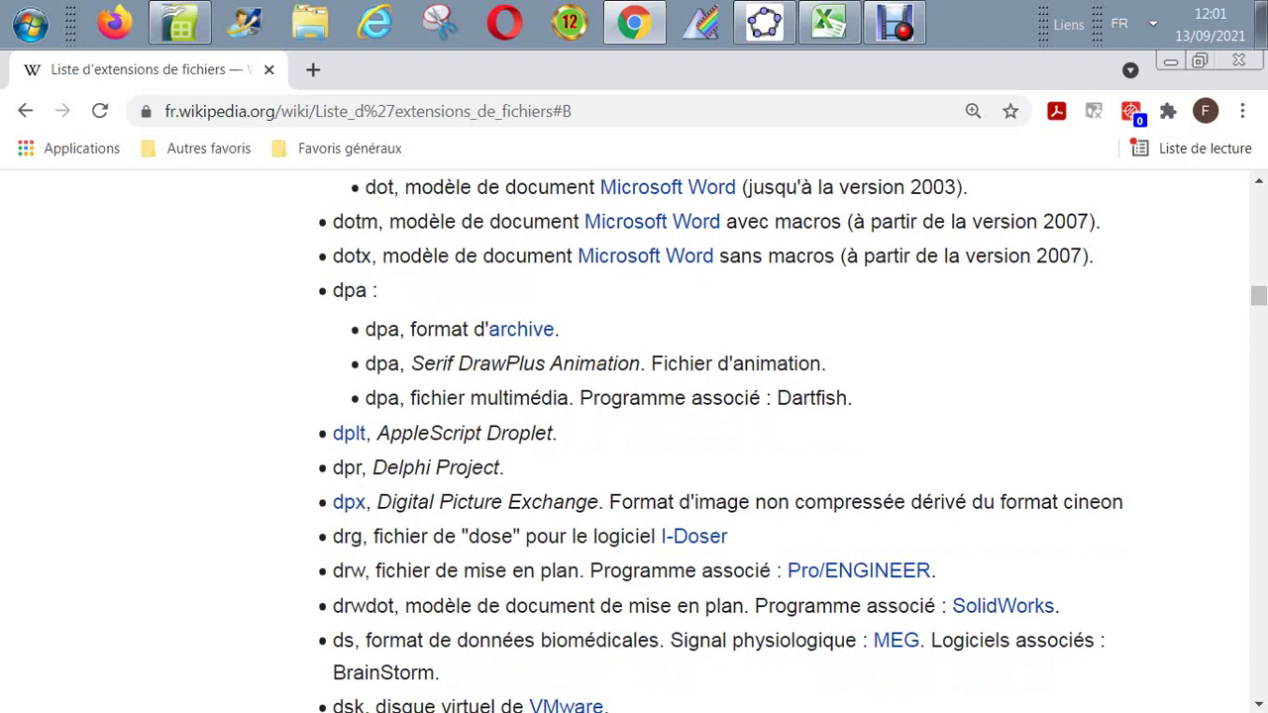
{"action": "scroll", "coordinate": [741, 439], "scroll_direction": "up", "scroll_amount": 2}
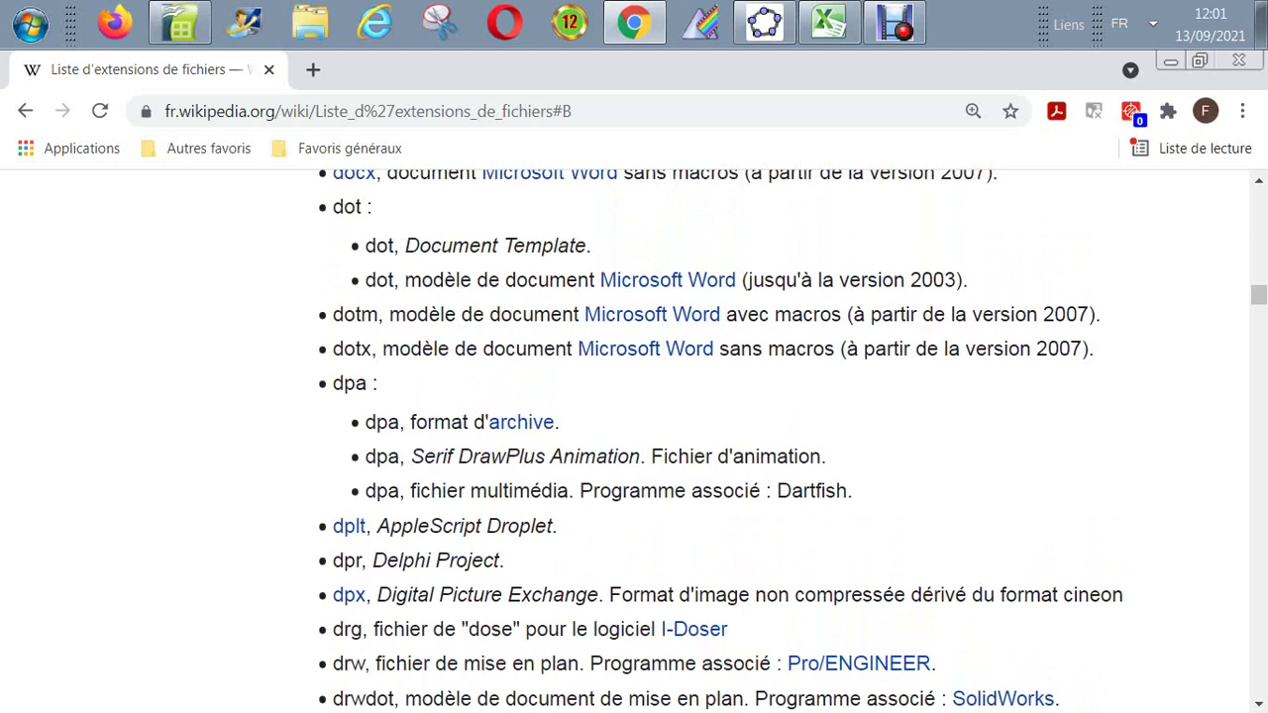
{"action": "scroll", "coordinate": [633, 441], "scroll_direction": "down", "scroll_amount": 3}
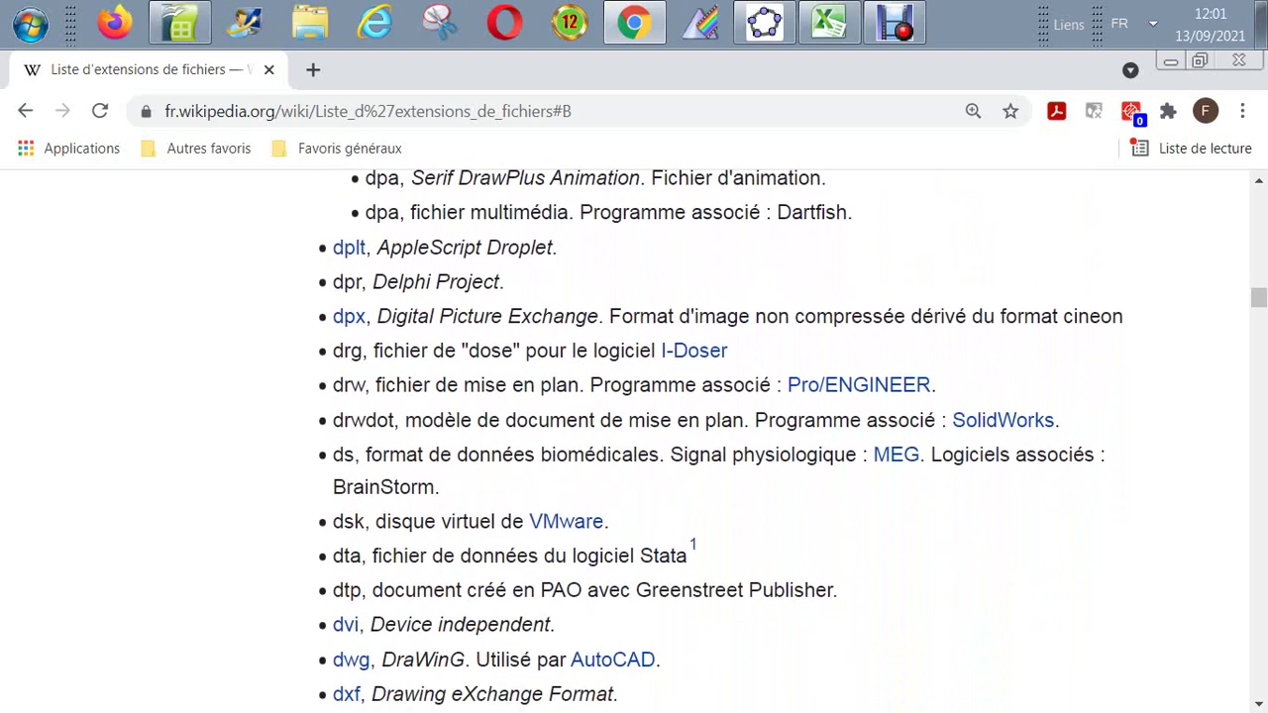
{"action": "scroll", "coordinate": [633, 441], "scroll_direction": "down", "scroll_amount": 1}
{"action": "scroll", "coordinate": [634, 440], "scroll_direction": "up", "scroll_amount": 1}
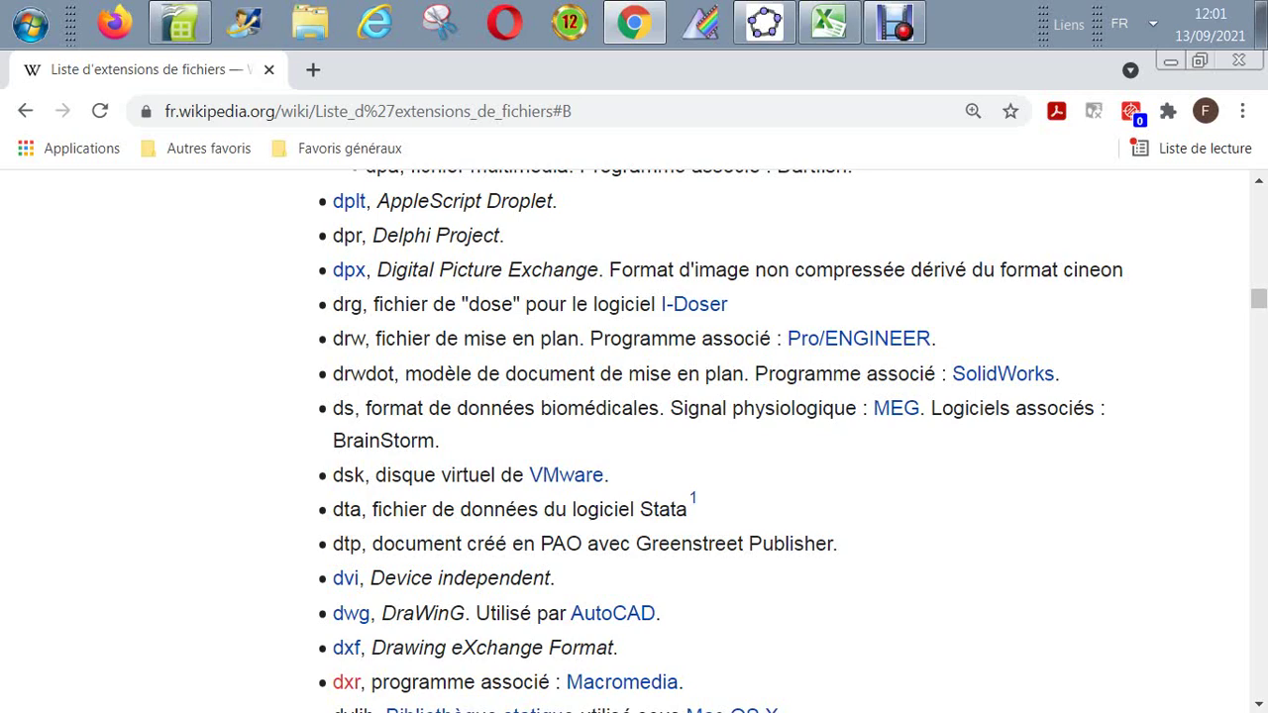
{"action": "scroll", "coordinate": [721, 441], "scroll_direction": "down", "scroll_amount": 2}
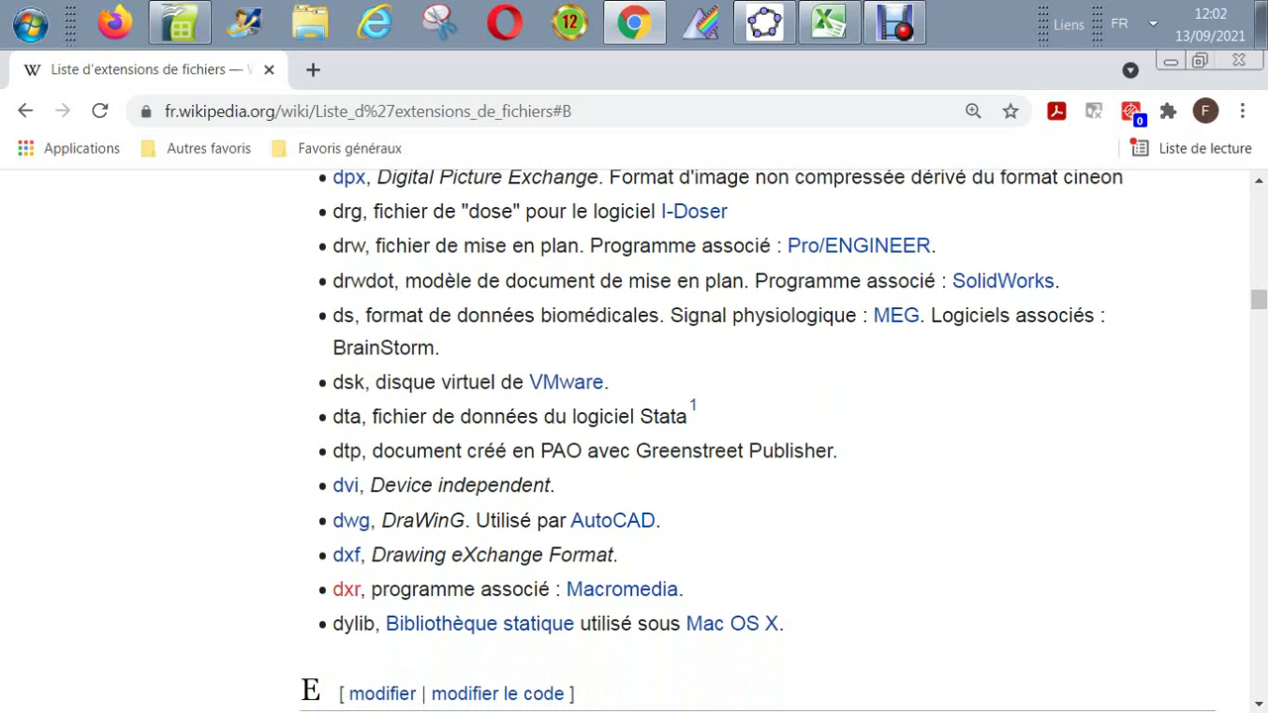
{"action": "scroll", "coordinate": [721, 441], "scroll_direction": "down", "scroll_amount": 3}
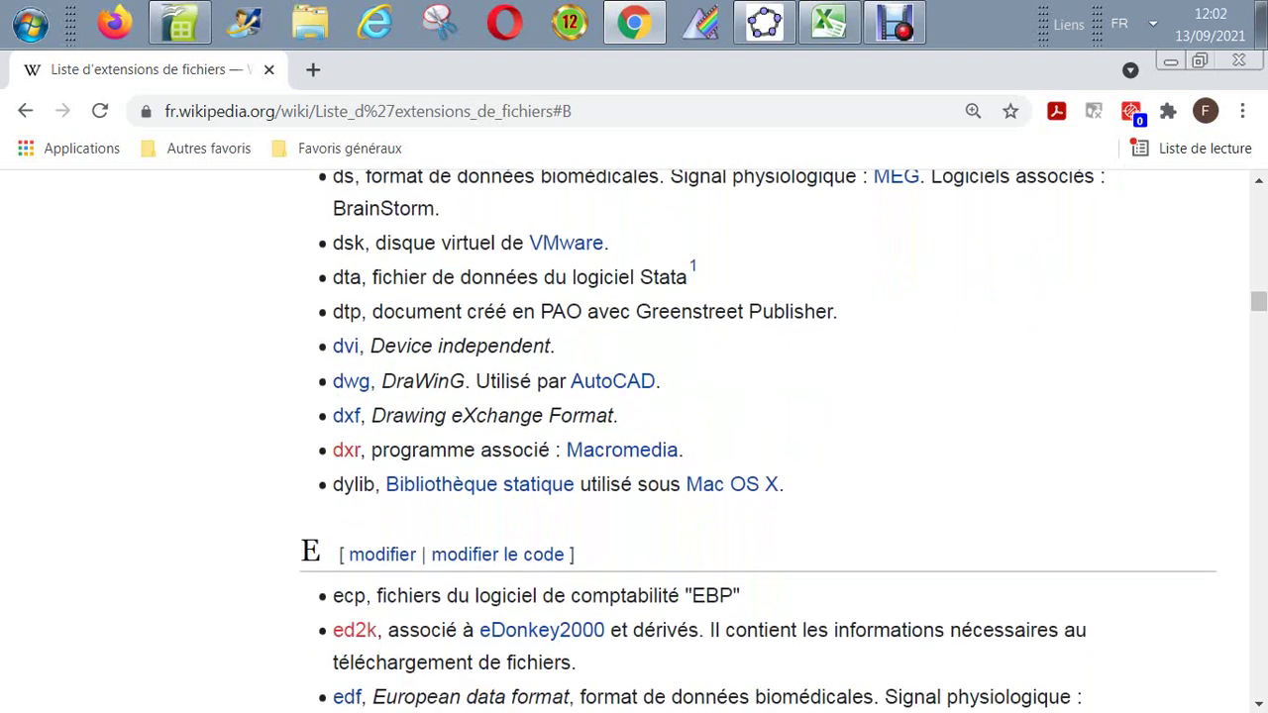
Step: Review the file extensions in section E, from ecp to exr
{"action": "scroll", "coordinate": [757, 442], "scroll_direction": "down", "scroll_amount": 1}
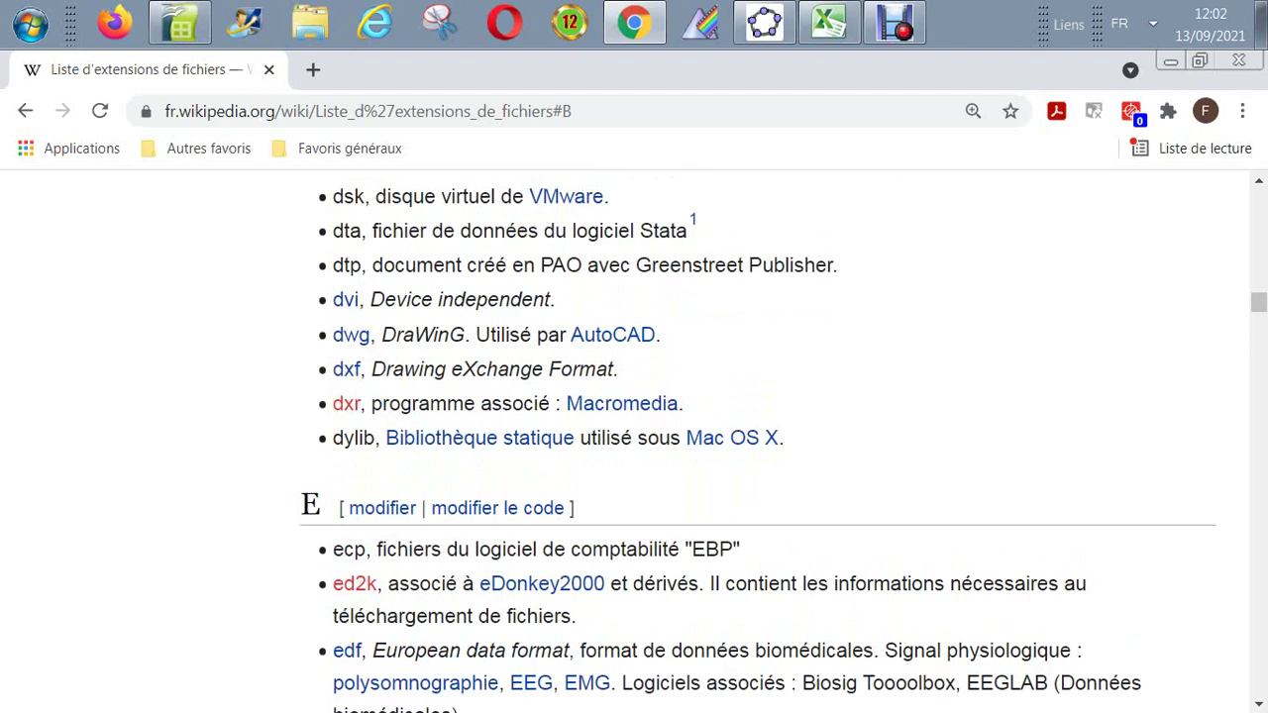
{"action": "scroll", "coordinate": [758, 446], "scroll_direction": "down", "scroll_amount": 4}
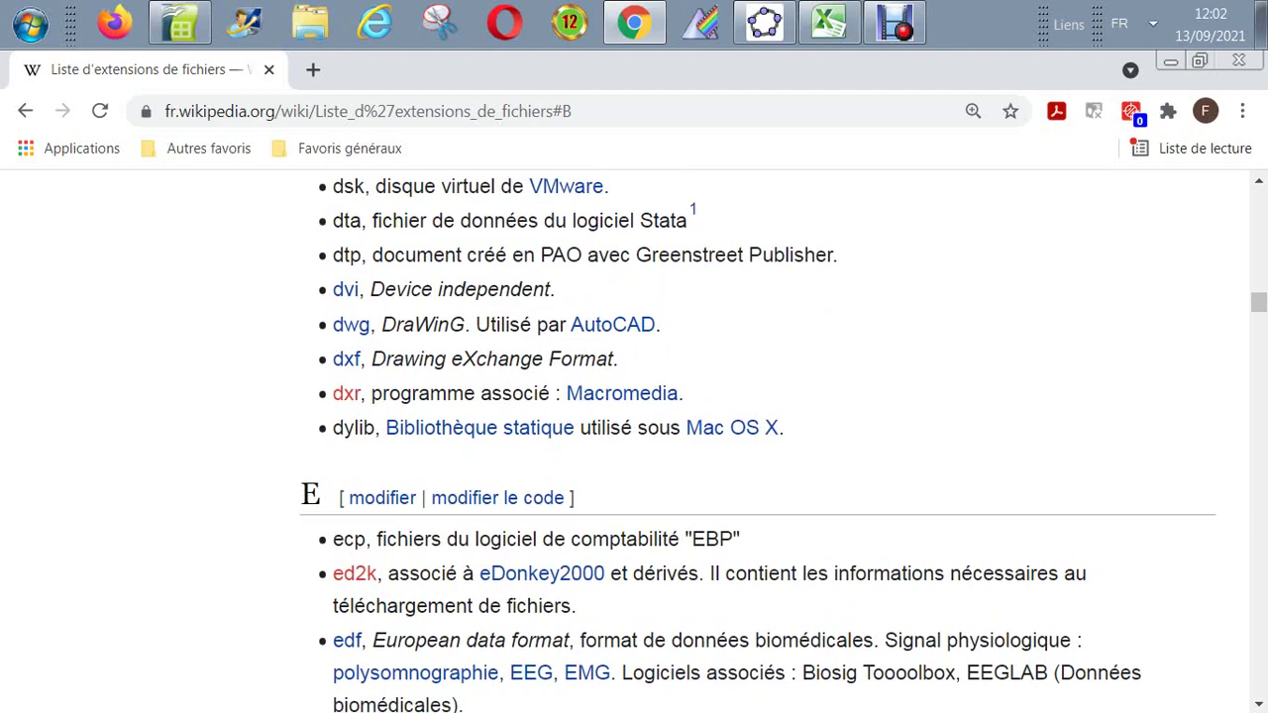
{"action": "scroll", "coordinate": [758, 446], "scroll_direction": "down", "scroll_amount": 1}
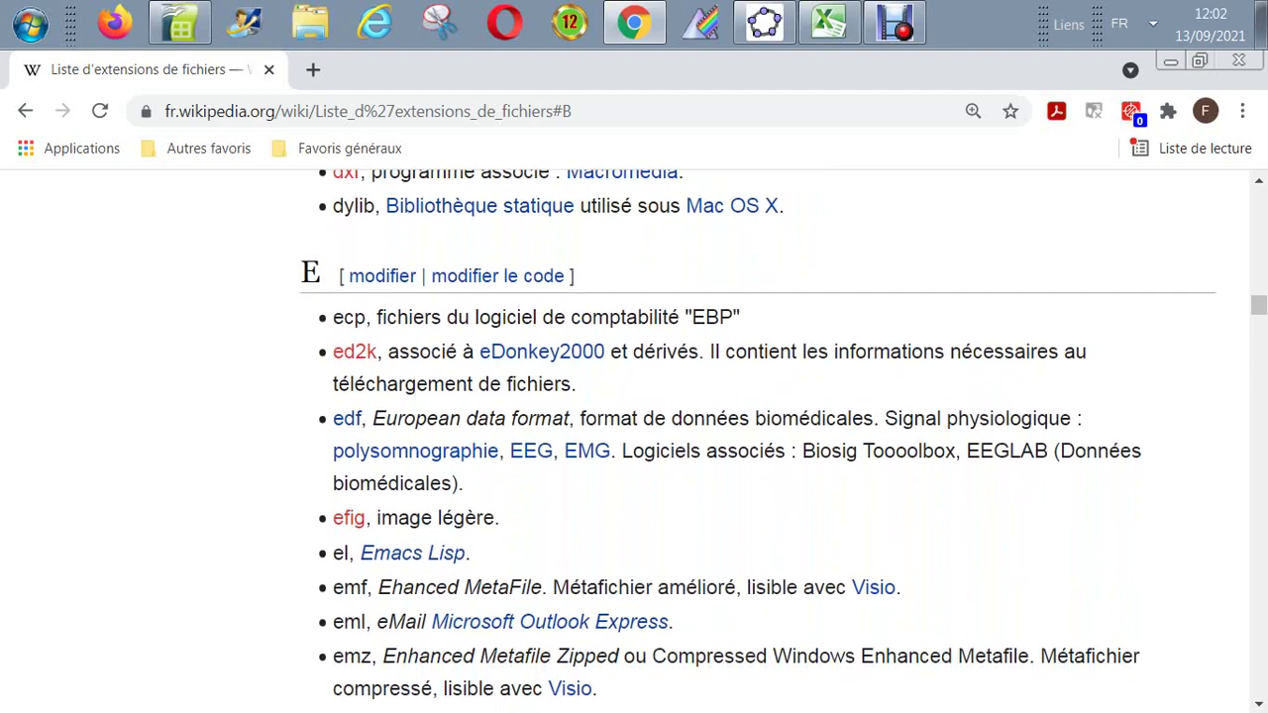
{"action": "scroll", "coordinate": [757, 446], "scroll_direction": "down", "scroll_amount": 5}
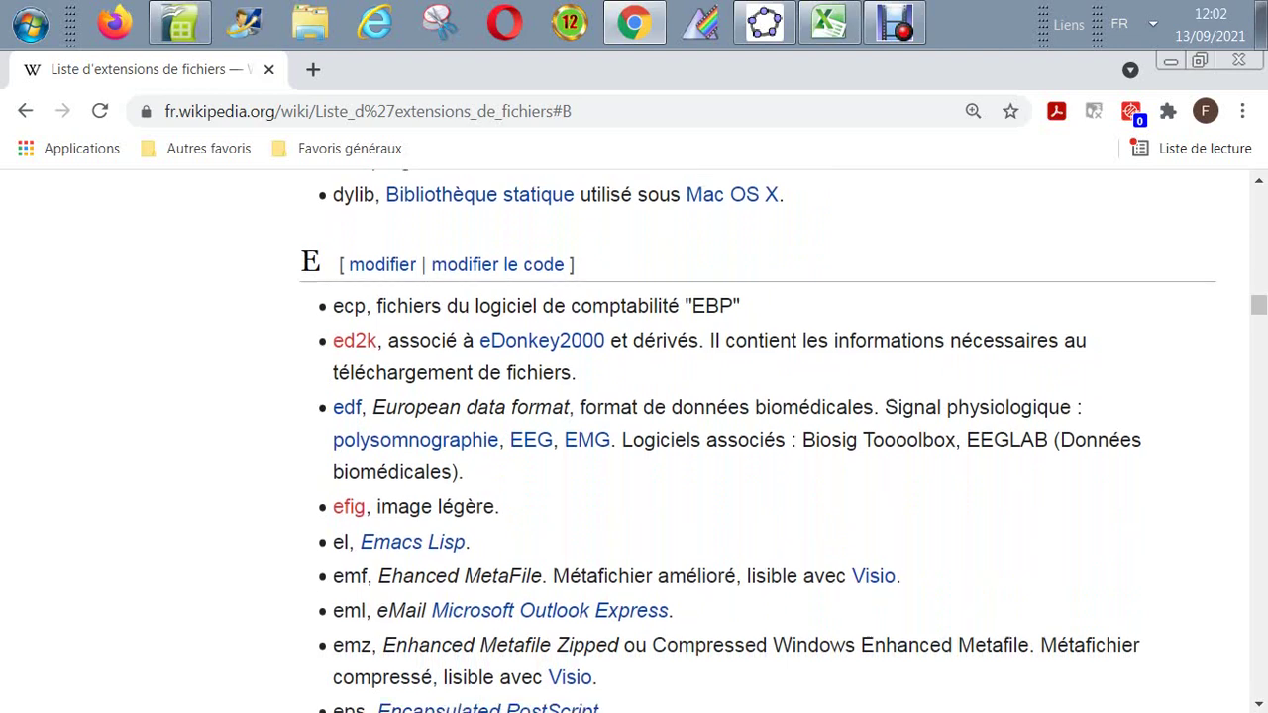
{"action": "scroll", "coordinate": [757, 446], "scroll_direction": "down", "scroll_amount": 4}
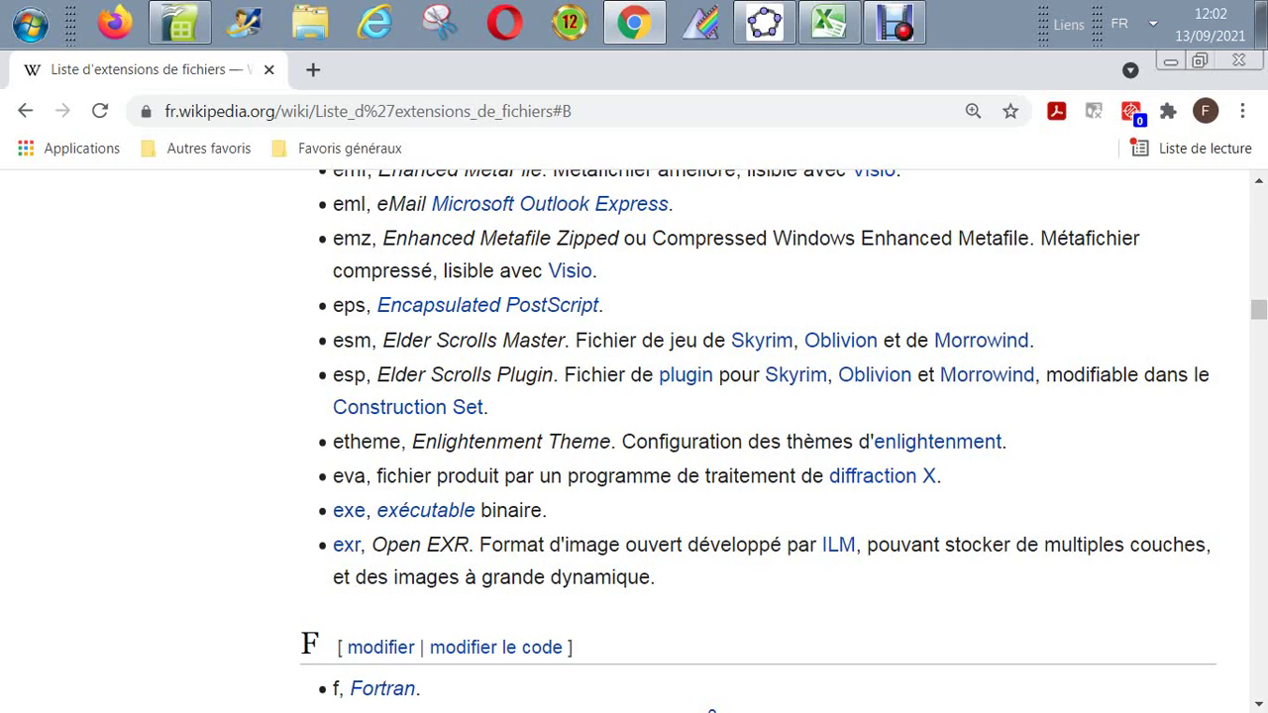
Step: Examine the first file extensions in section F, from f to fdb
{"action": "scroll", "coordinate": [985, 238], "scroll_direction": "down", "scroll_amount": 2}
{"action": "scroll", "coordinate": [985, 238], "scroll_direction": "down", "scroll_amount": 2}
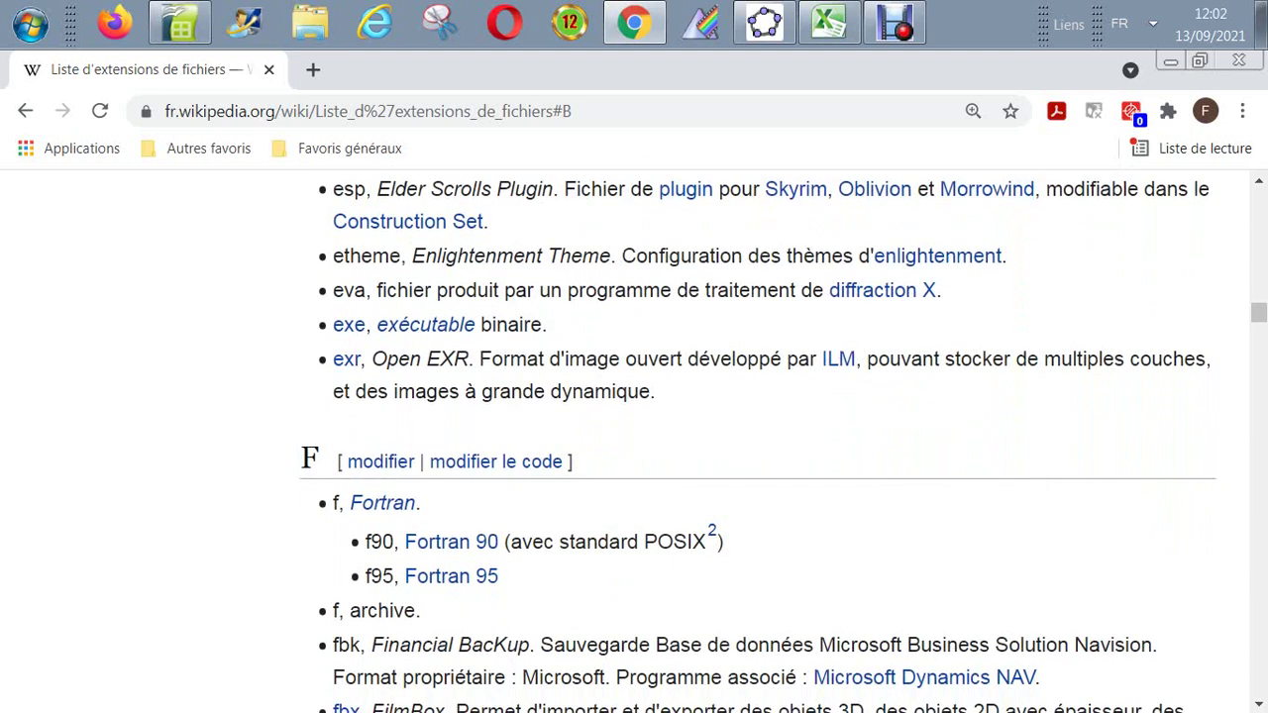
{"action": "scroll", "coordinate": [985, 237], "scroll_direction": "down", "scroll_amount": 1}
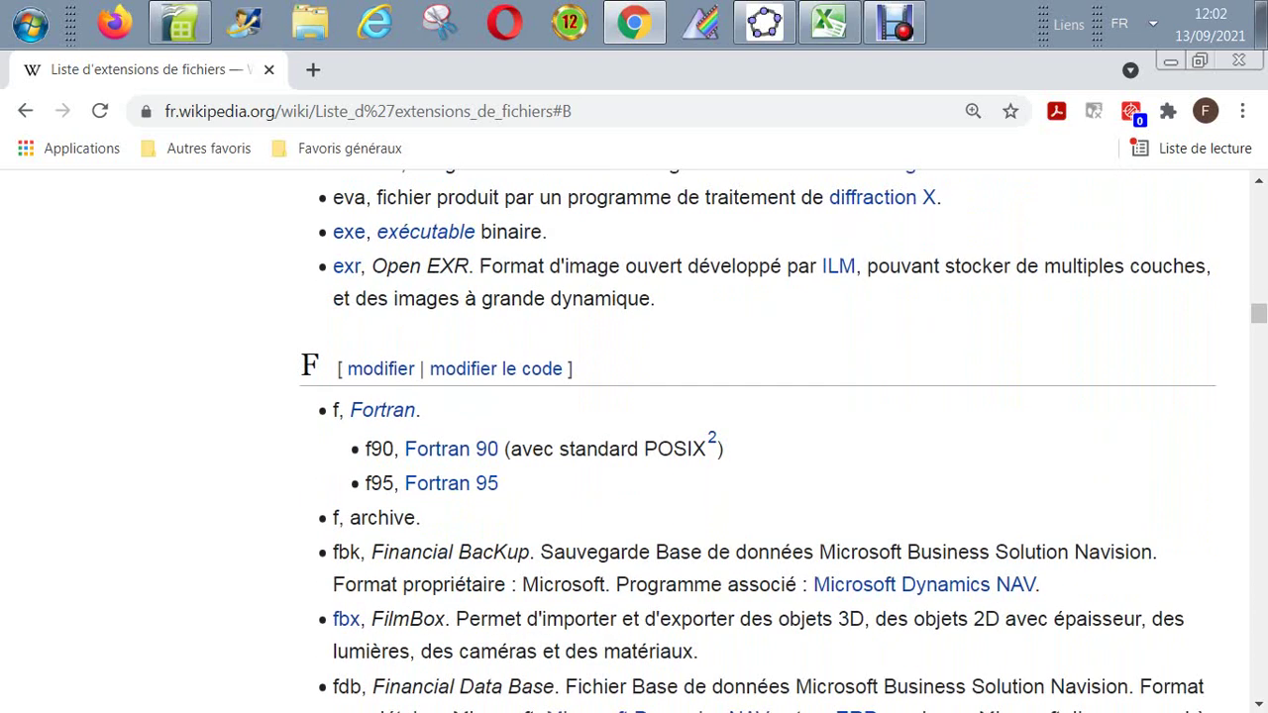
{"action": "key", "text": "Down"}
{"action": "key", "text": "Up"}
{"action": "key", "text": "Down"}
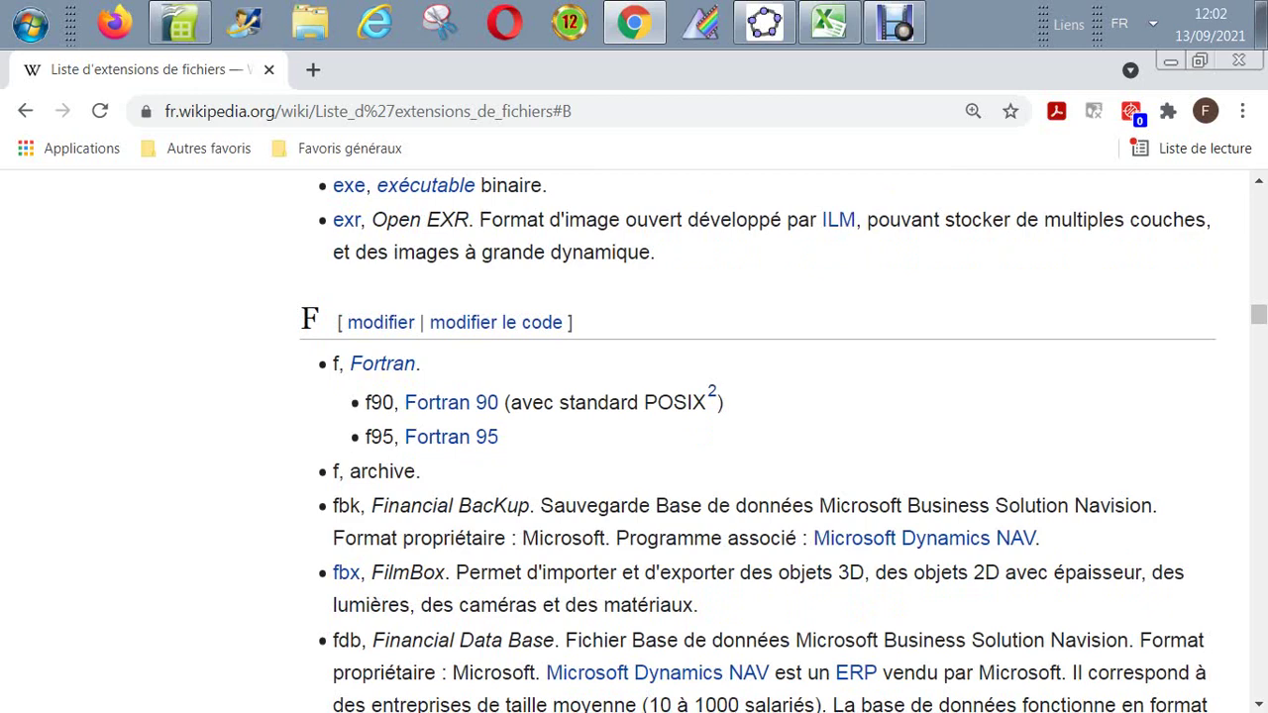
Step: Read the middle of section F in the file extension list, covering fig, fits, fla, flac, flc and flf
{"action": "key", "text": "Down"}
{"action": "key", "text": "Down"}
{"action": "key", "text": "Down"}
{"action": "key", "text": "Down"}
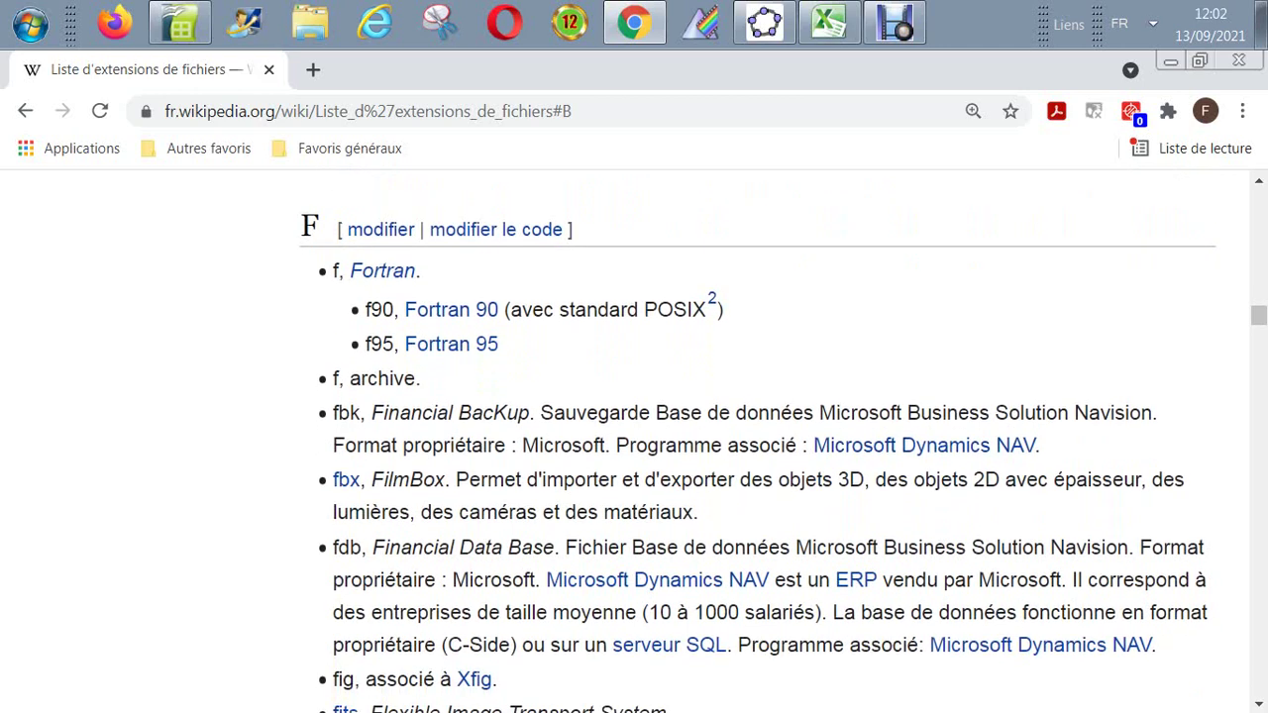
{"action": "key", "text": "Down"}
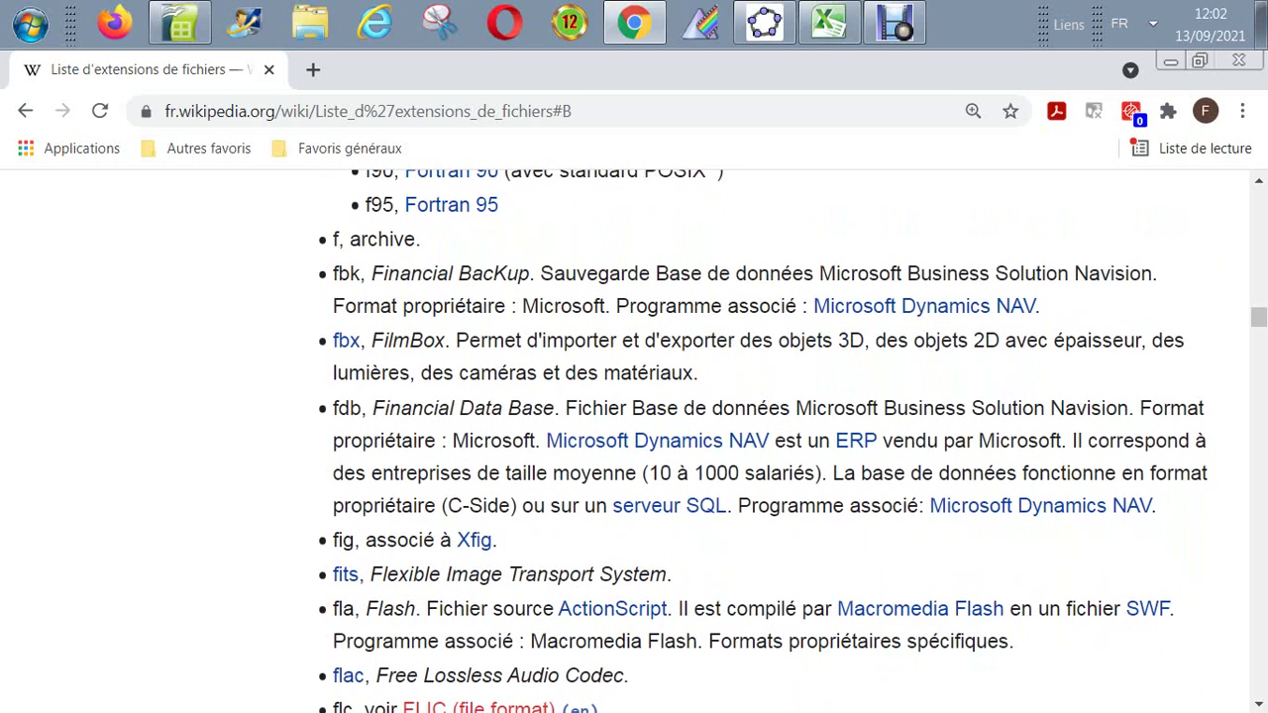
{"action": "key", "text": "Up"}
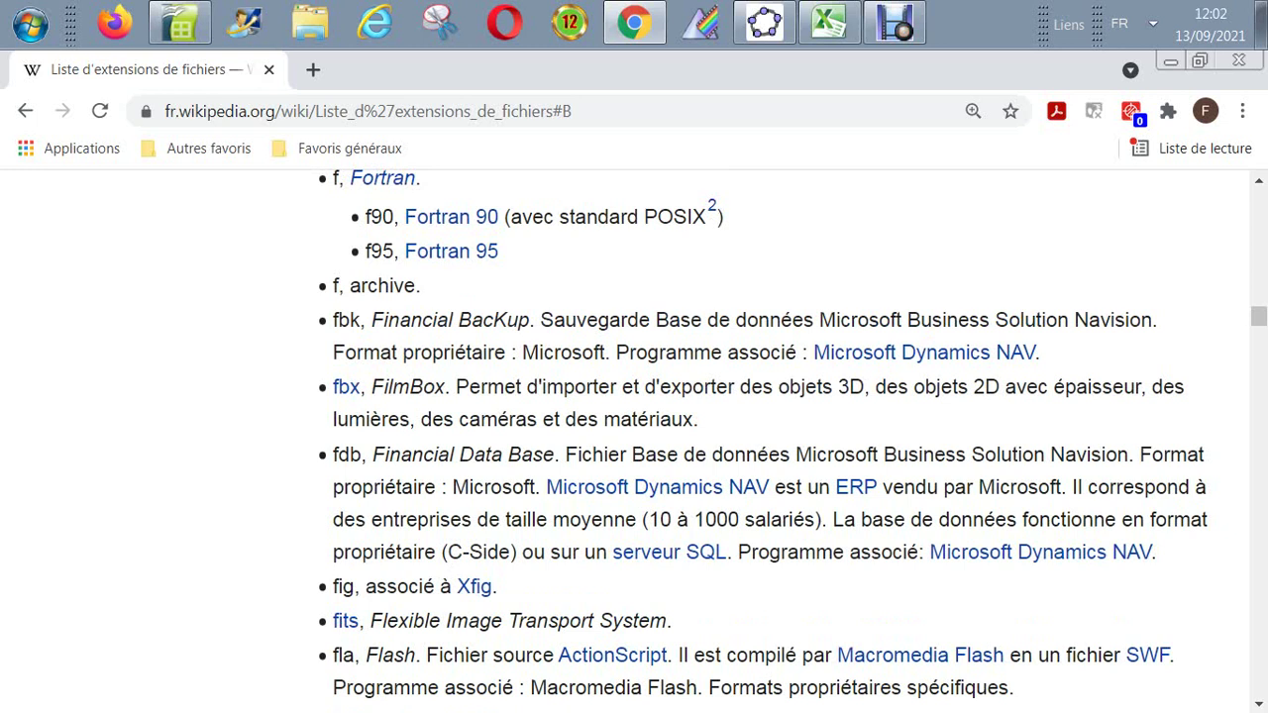
{"action": "scroll", "coordinate": [765, 437], "scroll_direction": "down", "scroll_amount": 1}
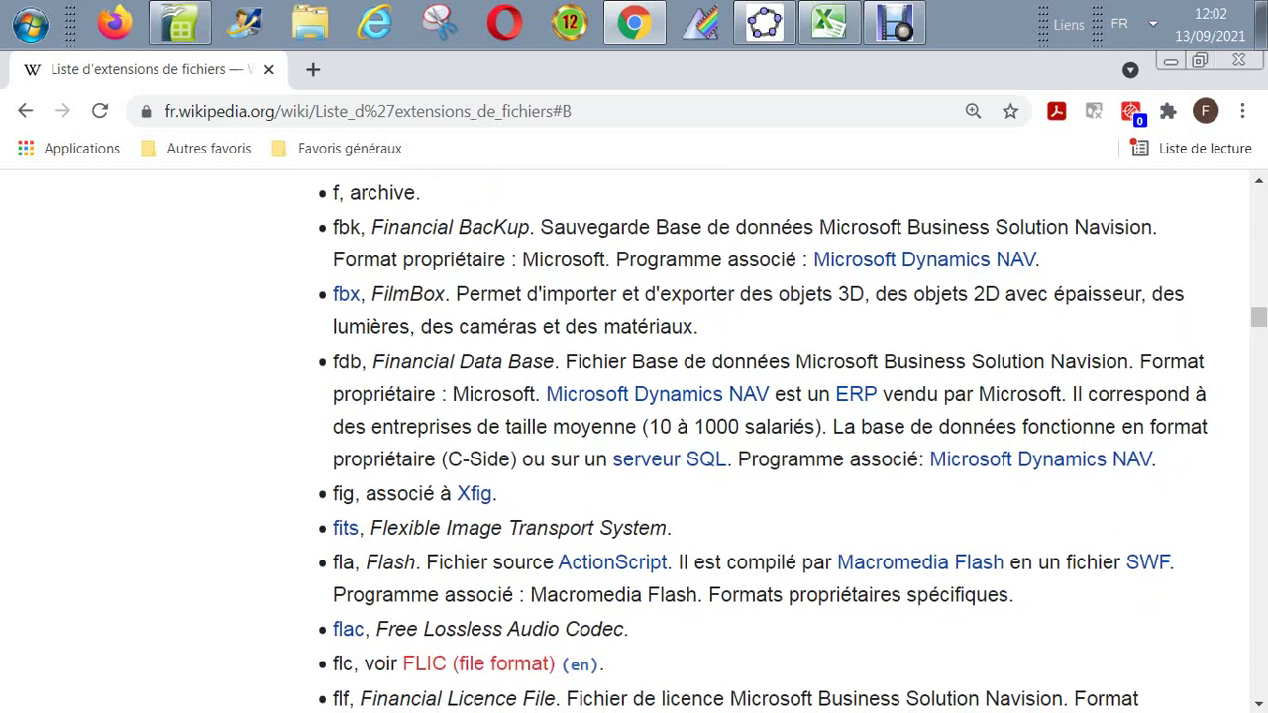
{"action": "scroll", "coordinate": [764, 441], "scroll_direction": "down", "scroll_amount": 1}
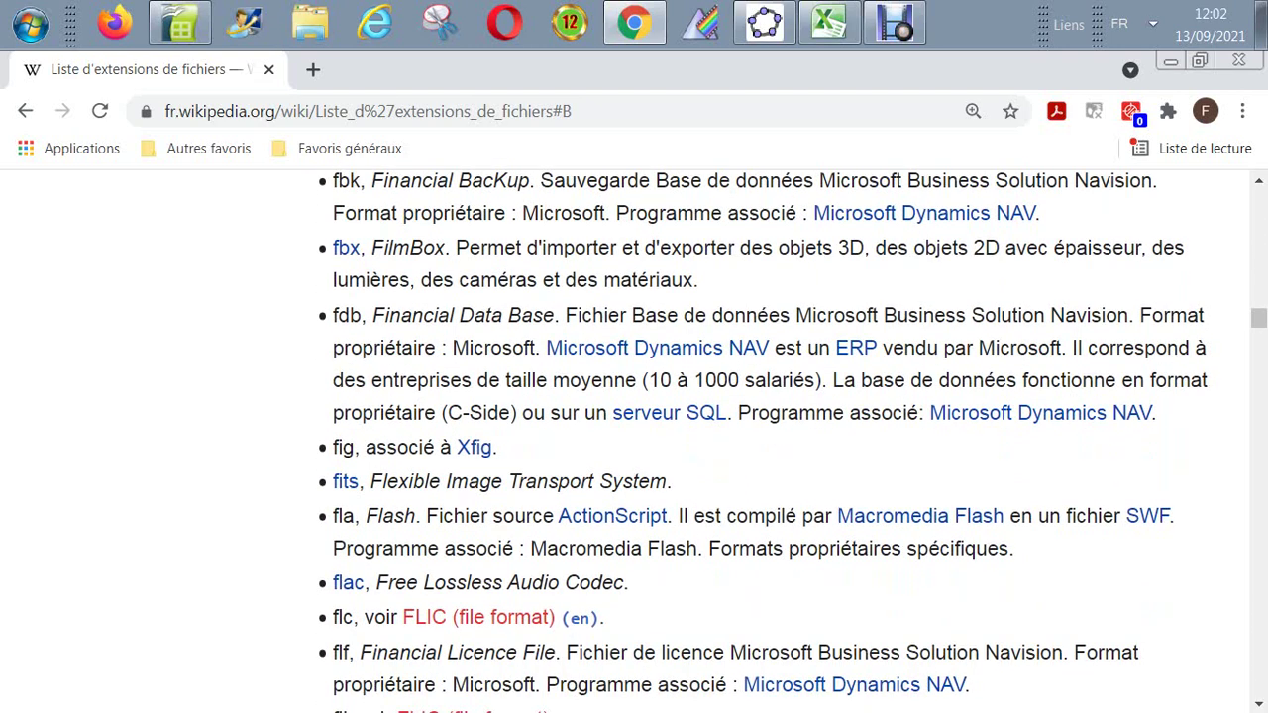
{"action": "scroll", "coordinate": [763, 440], "scroll_direction": "up", "scroll_amount": 1}
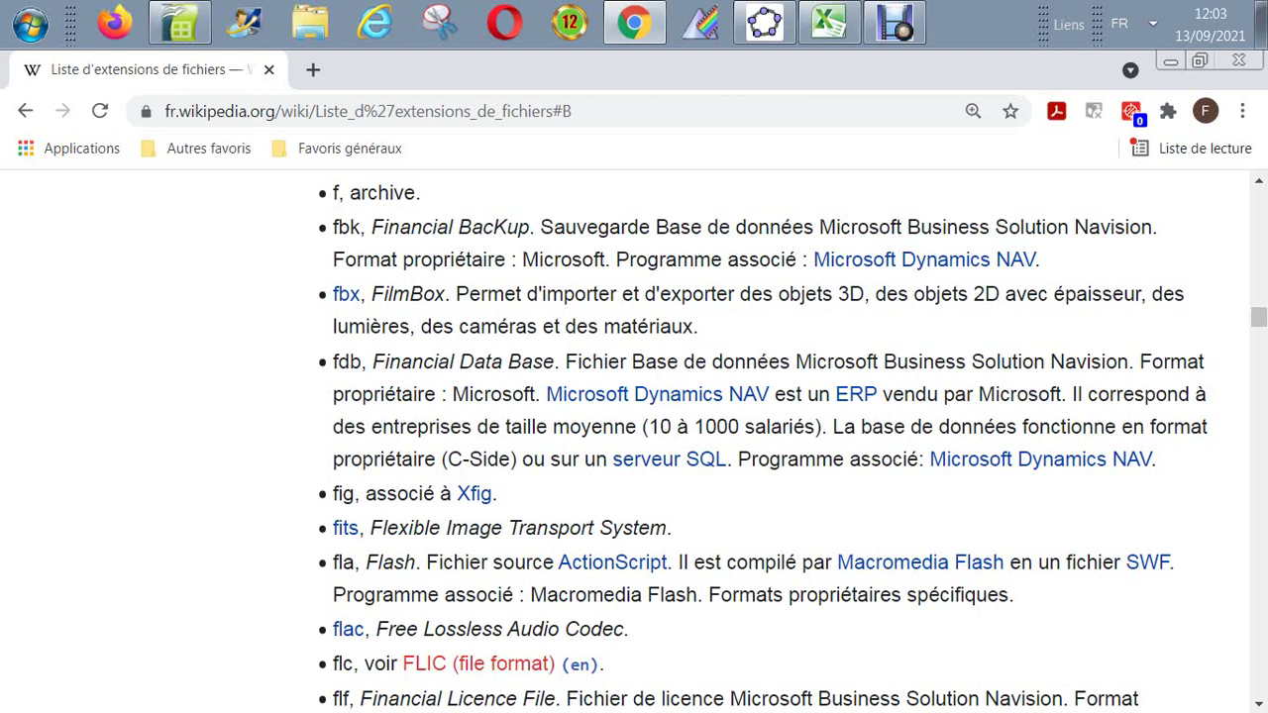
{"action": "key", "text": "Down"}
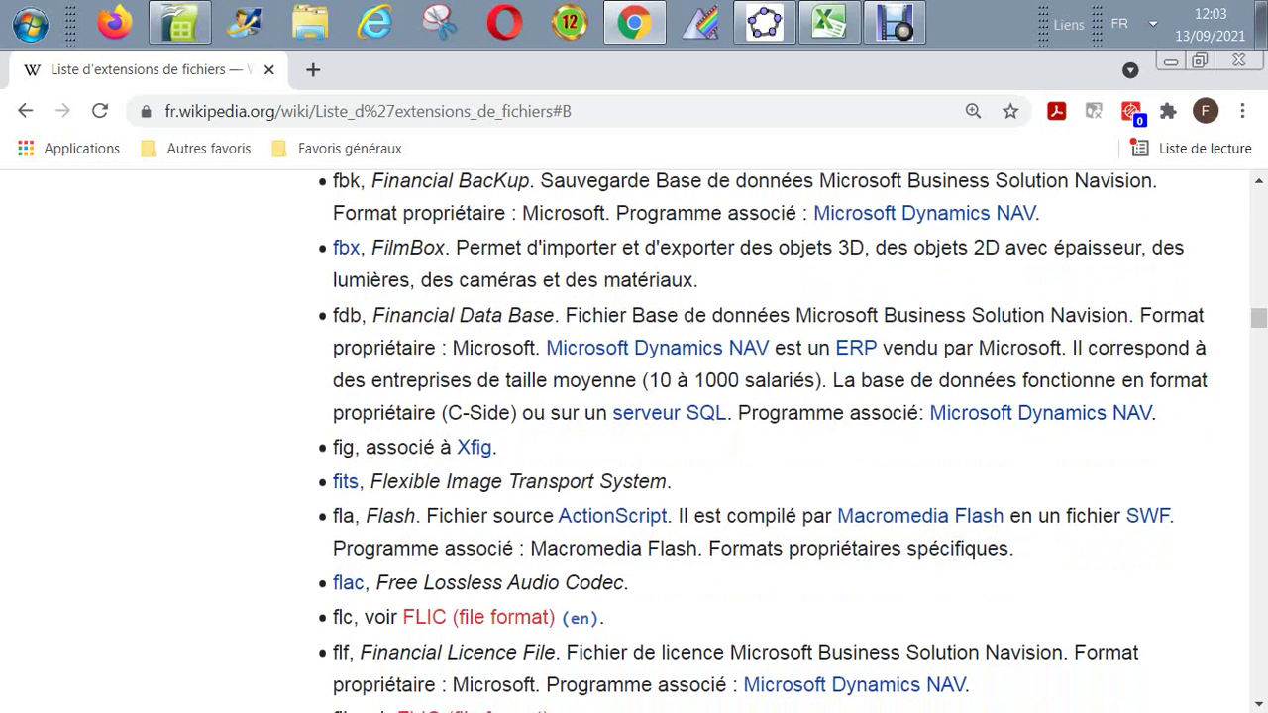
{"action": "key", "text": "Up"}
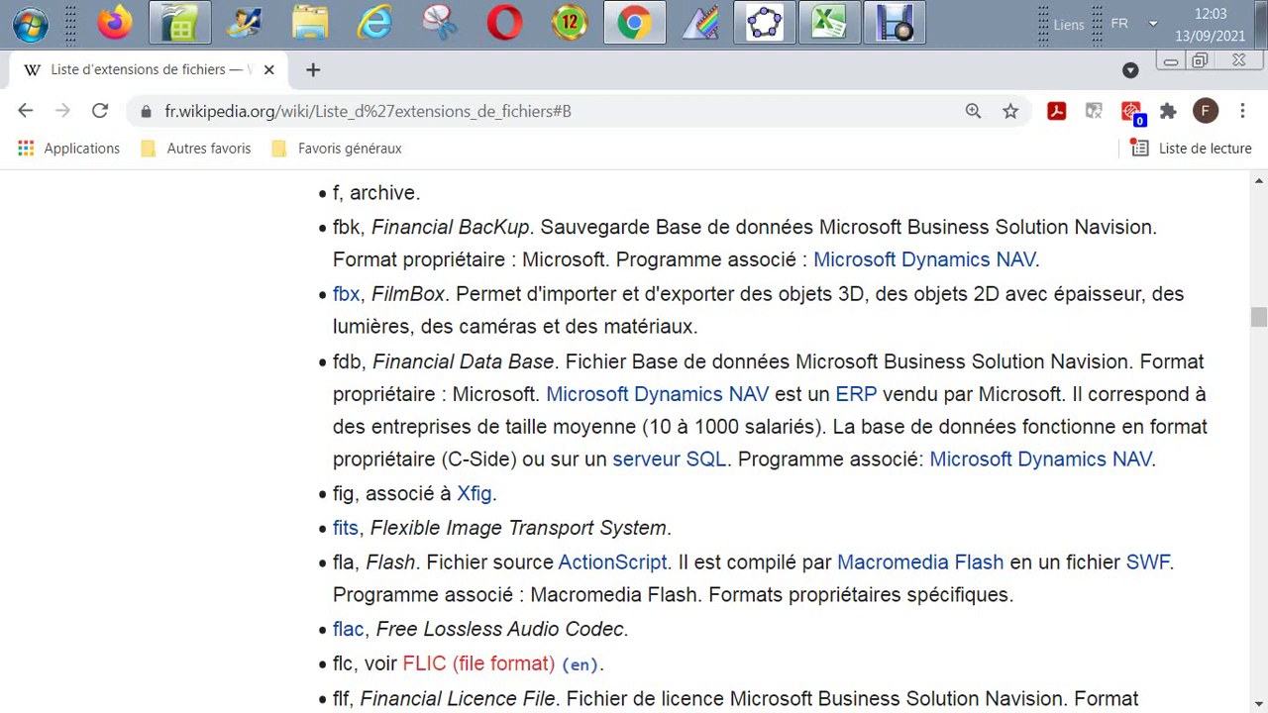
{"action": "scroll", "coordinate": [763, 440], "scroll_direction": "down", "scroll_amount": 3}
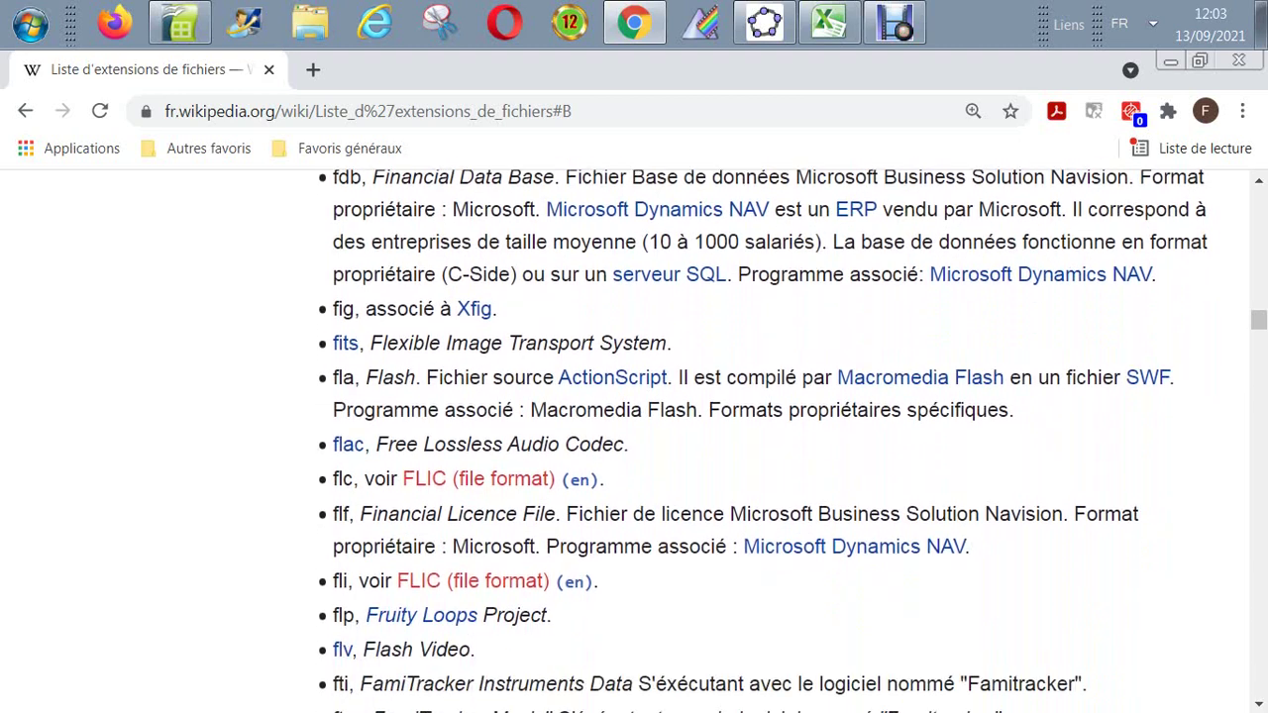
Step: Review the remaining extensions in section F, from fli to fot, including the flat XML OpenDocument formats
{"action": "scroll", "coordinate": [763, 441], "scroll_direction": "down", "scroll_amount": 1}
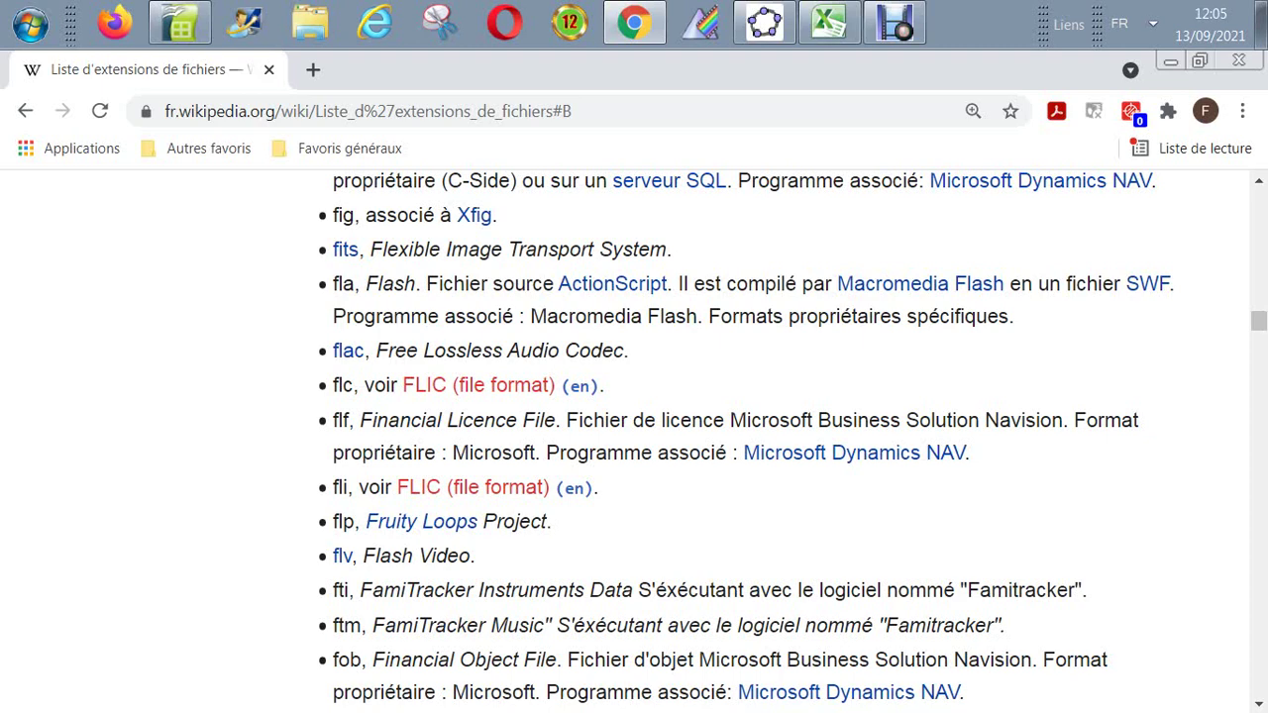
{"action": "scroll", "coordinate": [744, 441], "scroll_direction": "down", "scroll_amount": 2}
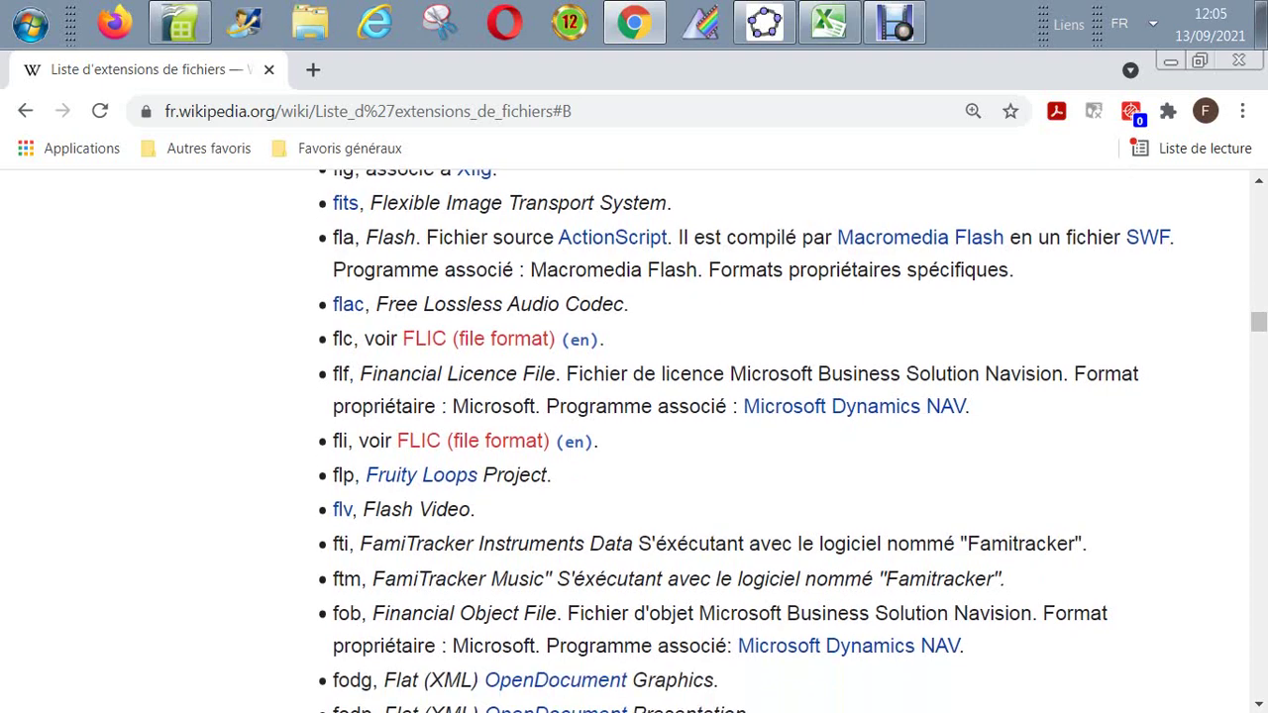
{"action": "scroll", "coordinate": [744, 441], "scroll_direction": "down", "scroll_amount": 1}
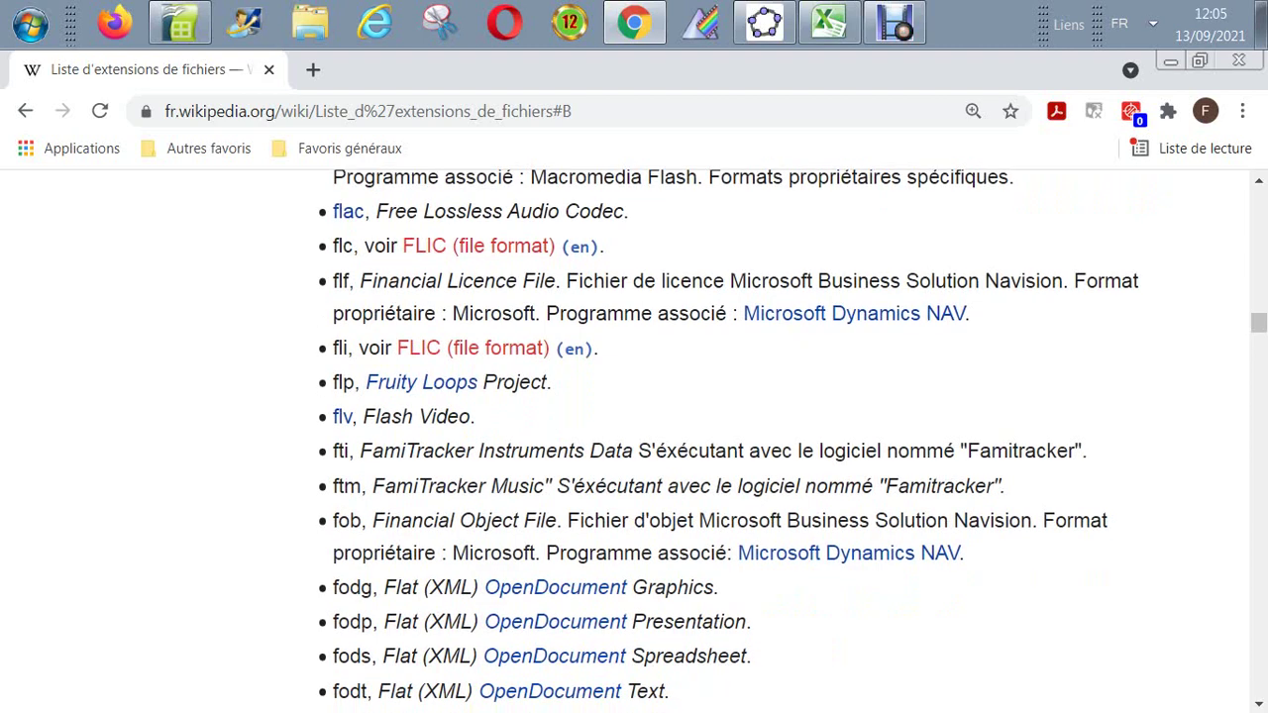
{"action": "key", "text": "Down"}
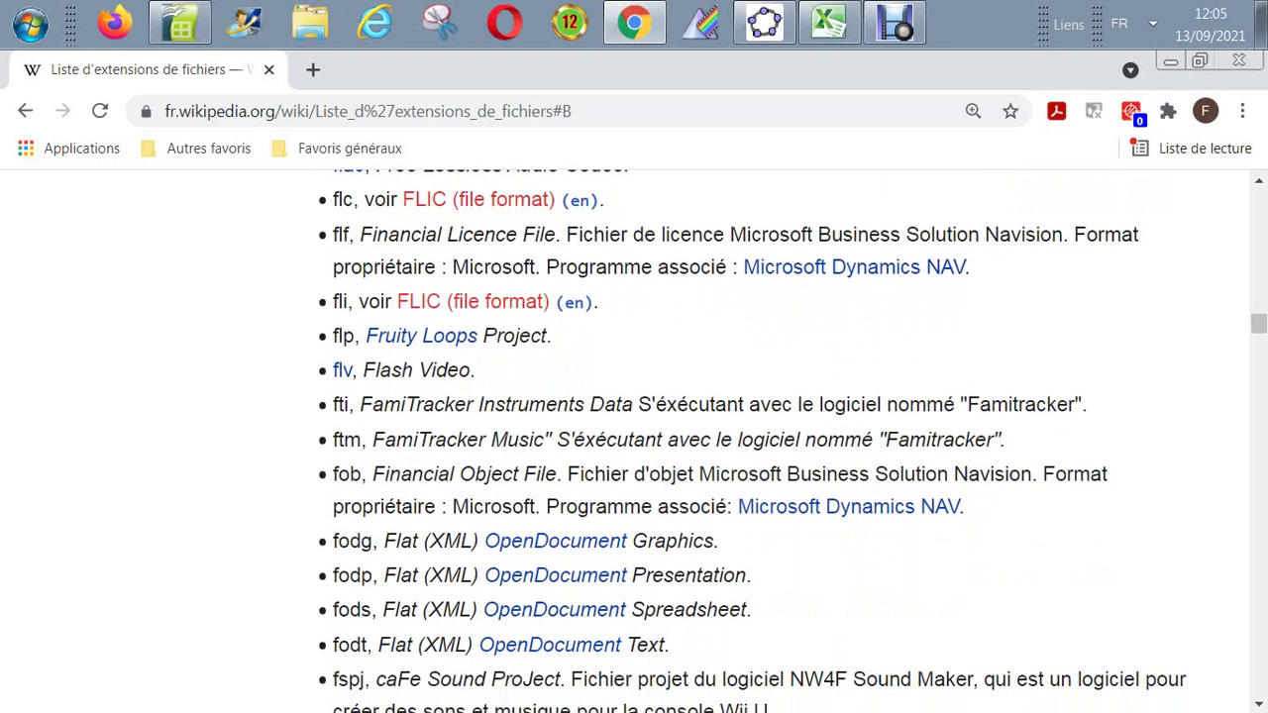
{"action": "key", "text": "Down"}
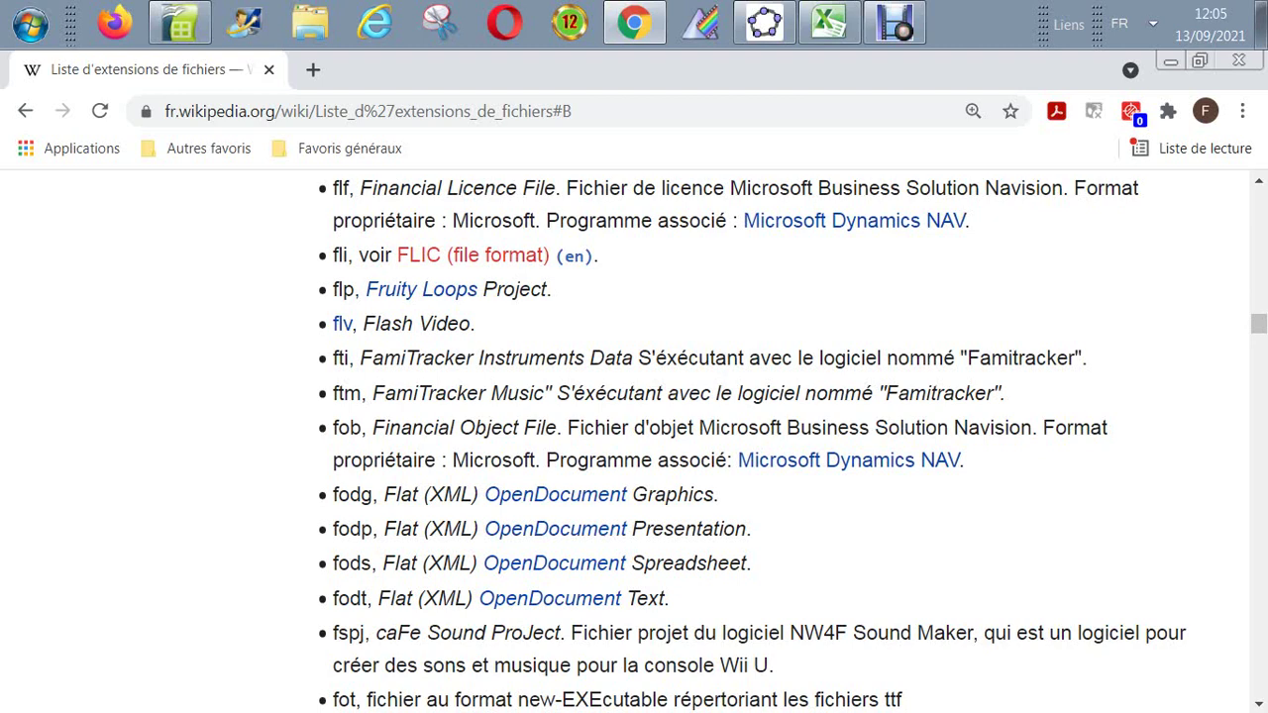
{"action": "scroll", "coordinate": [753, 442], "scroll_direction": "down", "scroll_amount": 2}
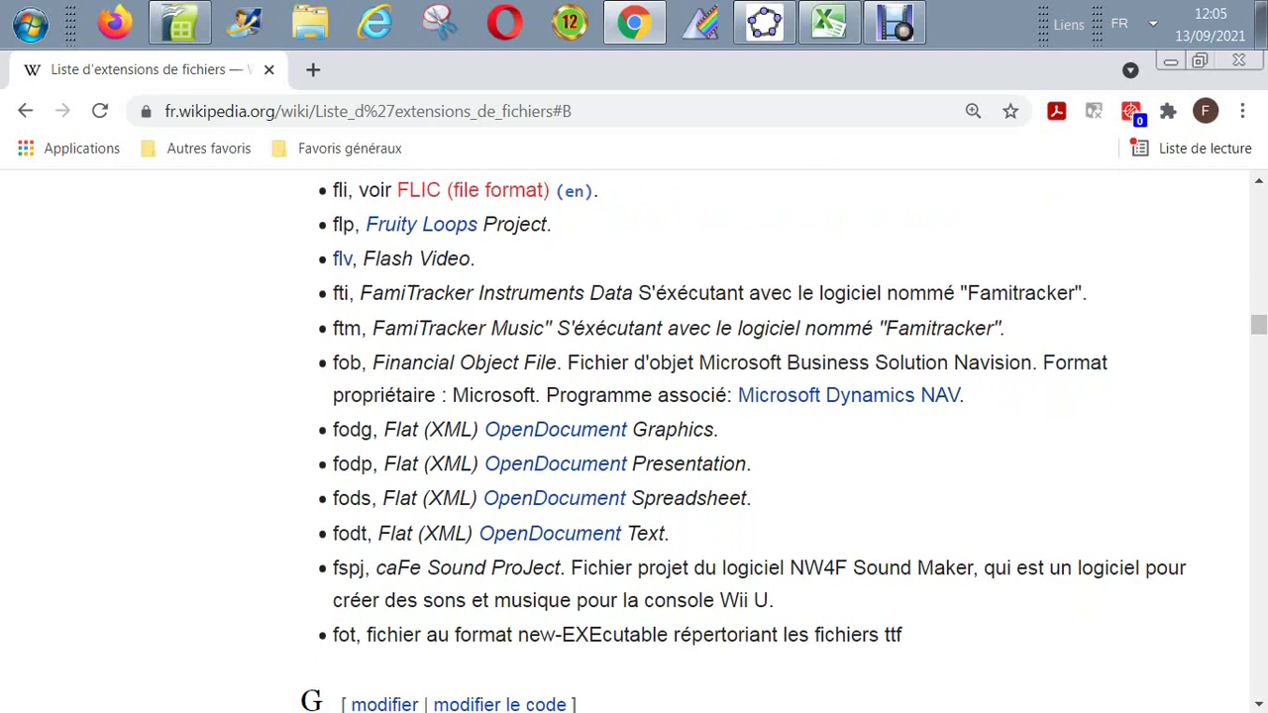
{"action": "scroll", "coordinate": [758, 445], "scroll_direction": "down", "scroll_amount": 1}
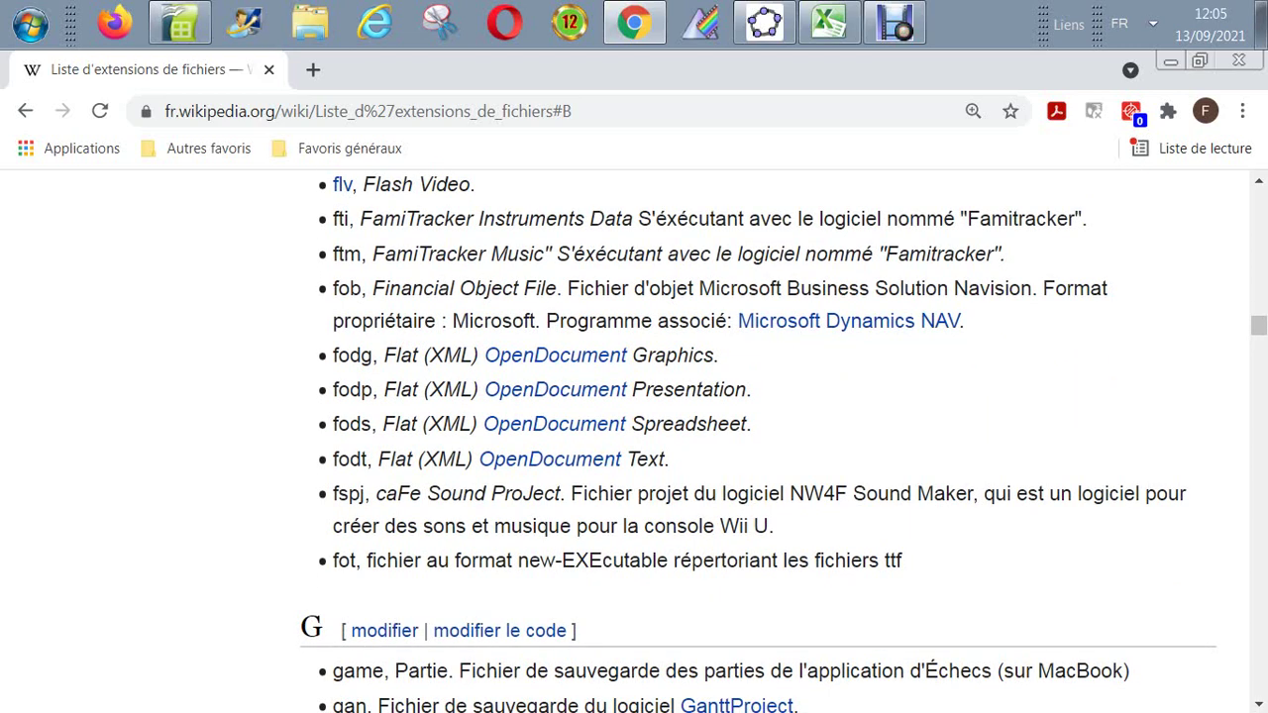
Step: Examine the first part of section G, from game to the GeoGebra extensions ggb and ggt
{"action": "scroll", "coordinate": [758, 443], "scroll_direction": "down", "scroll_amount": 3}
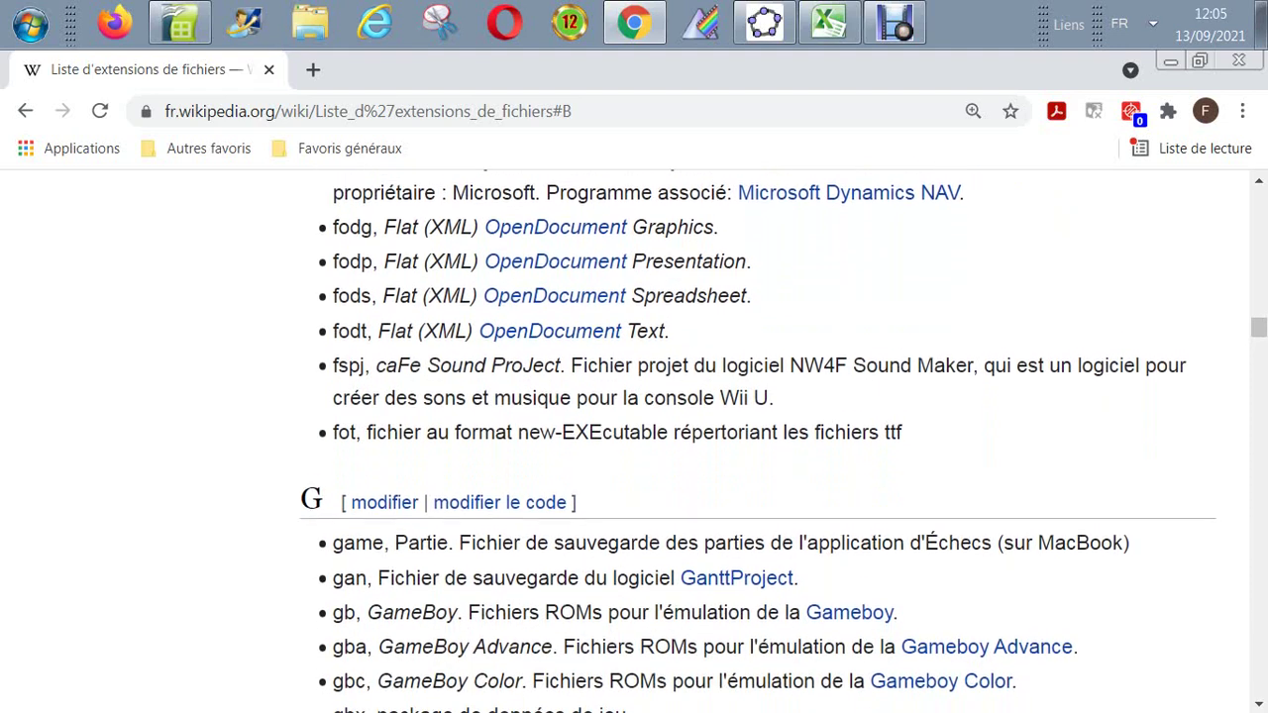
{"action": "scroll", "coordinate": [757, 442], "scroll_direction": "down", "scroll_amount": 3}
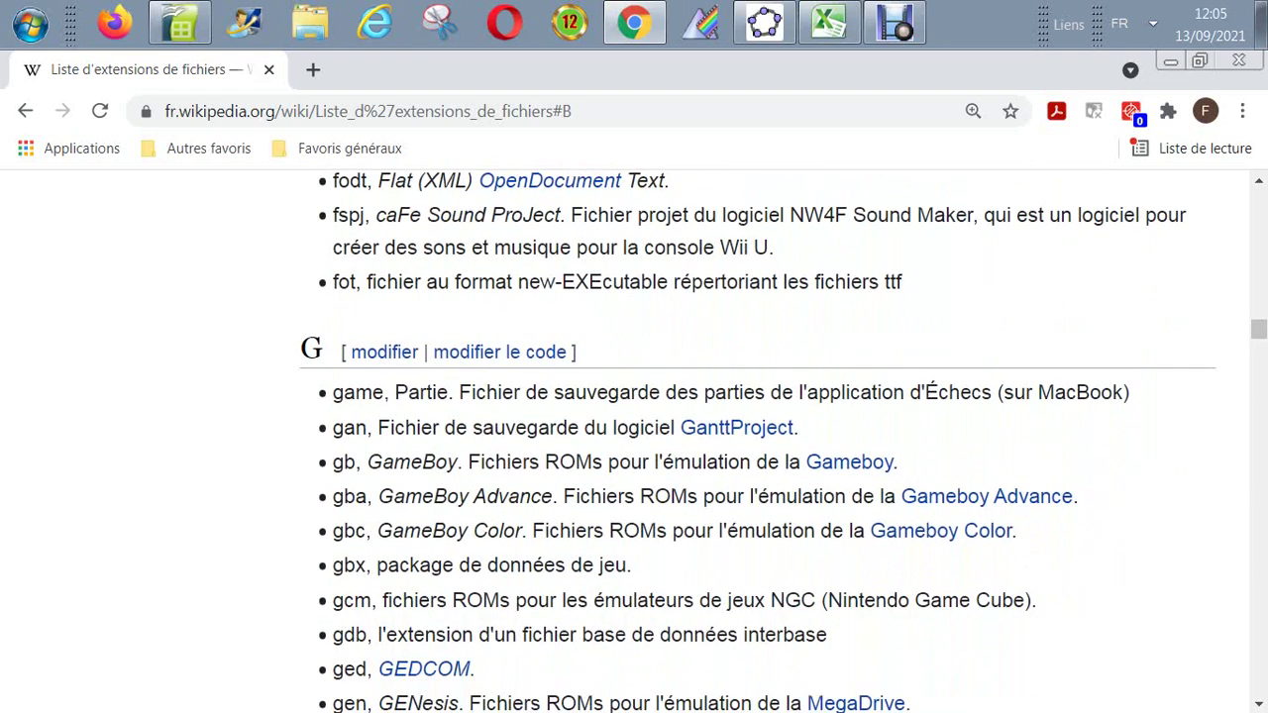
{"action": "scroll", "coordinate": [758, 443], "scroll_direction": "down", "scroll_amount": 6}
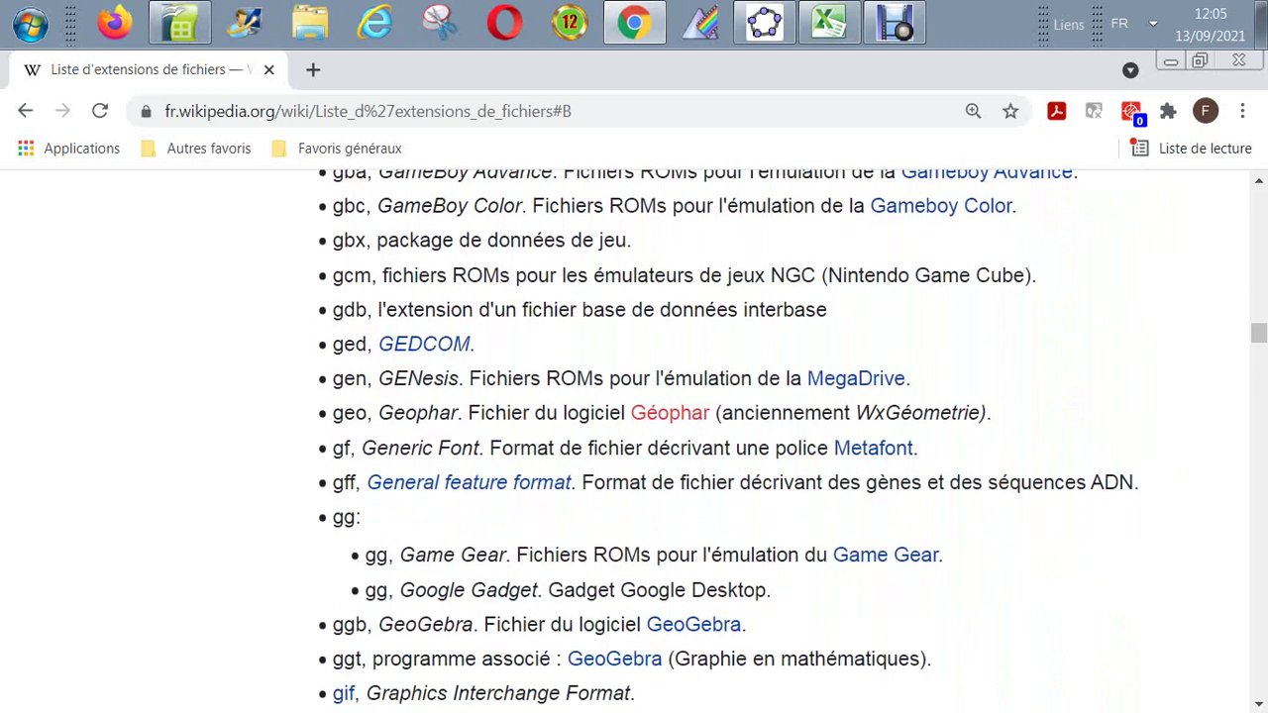
{"action": "scroll", "coordinate": [727, 441], "scroll_direction": "down", "scroll_amount": 1}
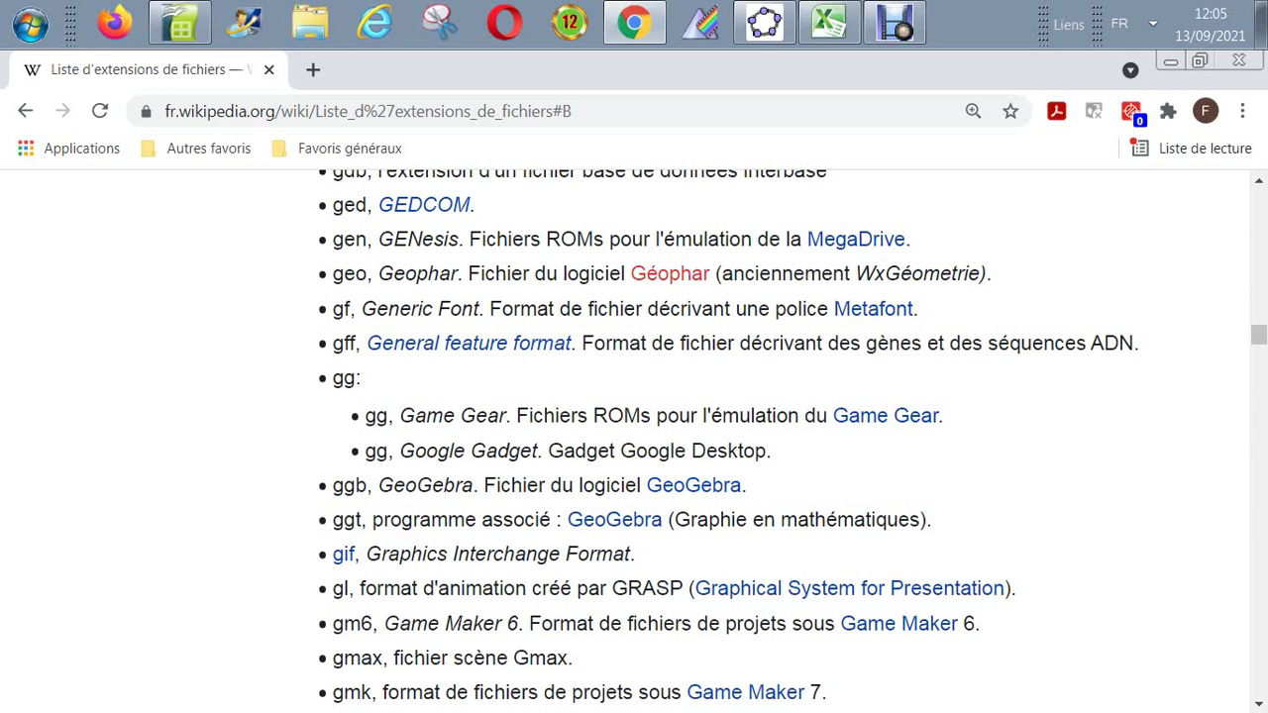
Step: Look through the rest of section G, from gif through the Gnumeric and Guitar Pro extensions to gs
{"action": "scroll", "coordinate": [726, 435], "scroll_direction": "down", "scroll_amount": 3}
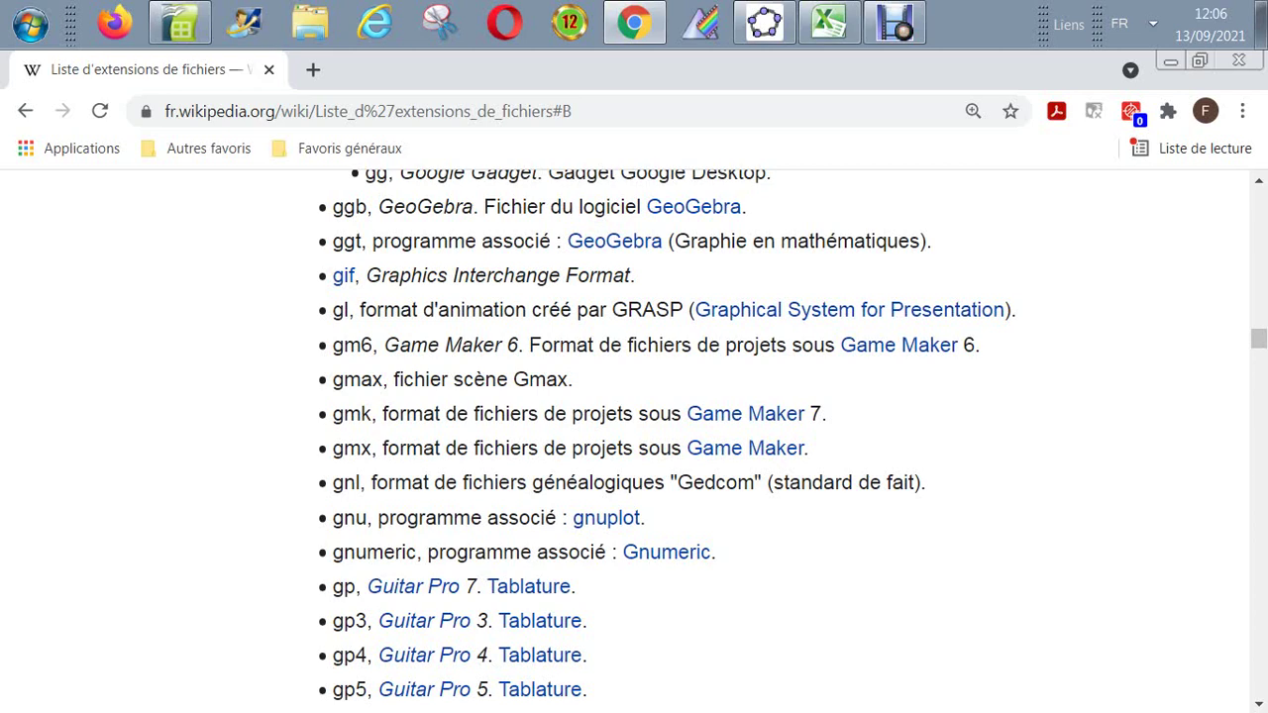
{"action": "scroll", "coordinate": [634, 441], "scroll_direction": "down", "scroll_amount": 1}
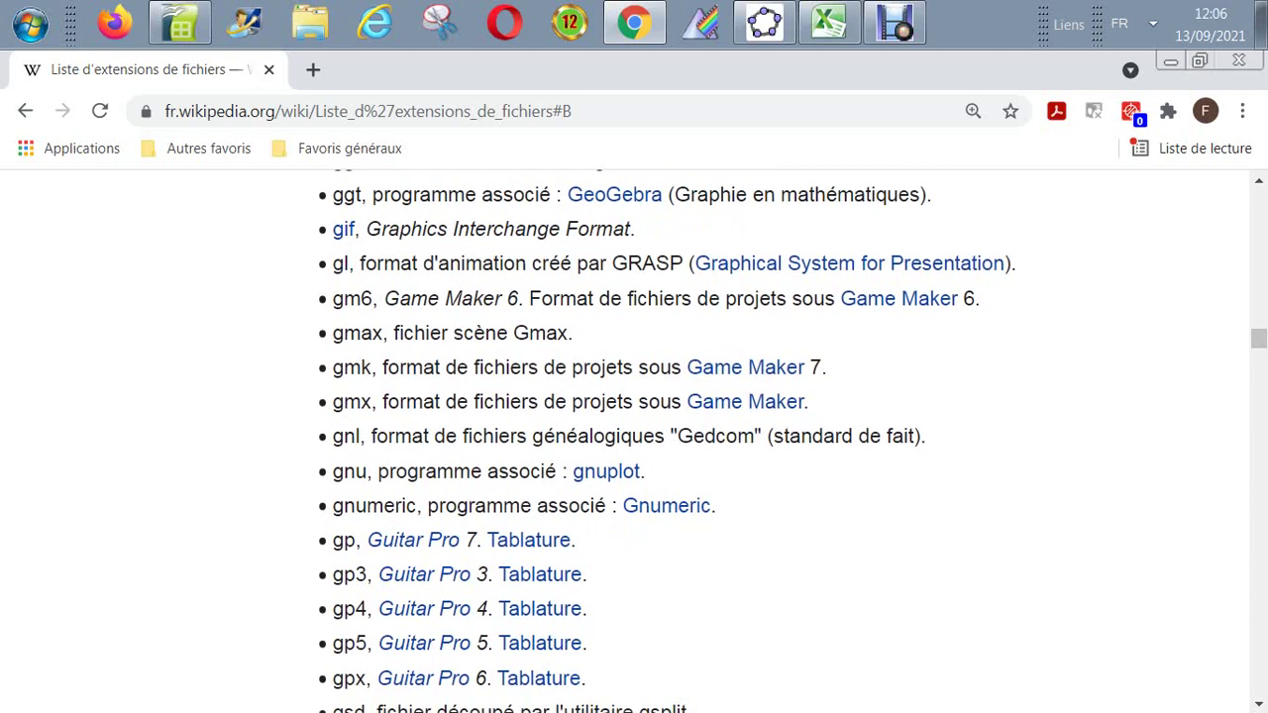
{"action": "scroll", "coordinate": [633, 441], "scroll_direction": "down", "scroll_amount": 3}
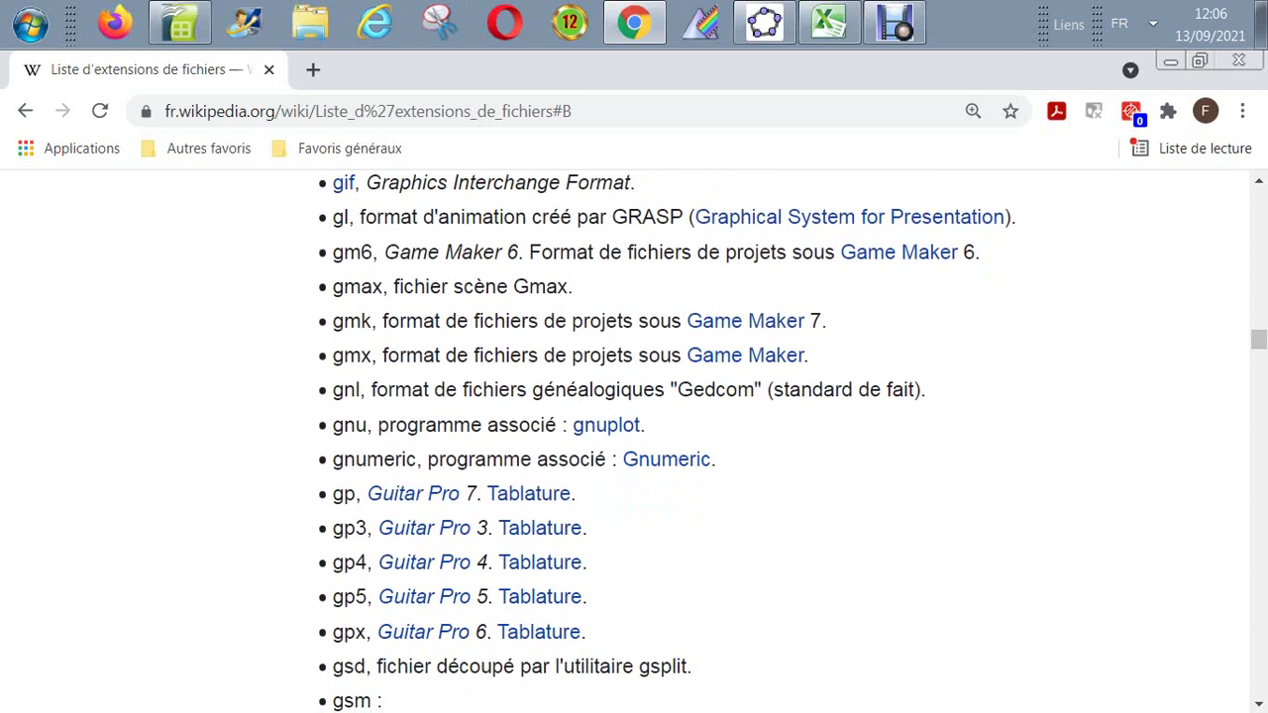
{"action": "scroll", "coordinate": [634, 441], "scroll_direction": "down", "scroll_amount": 3}
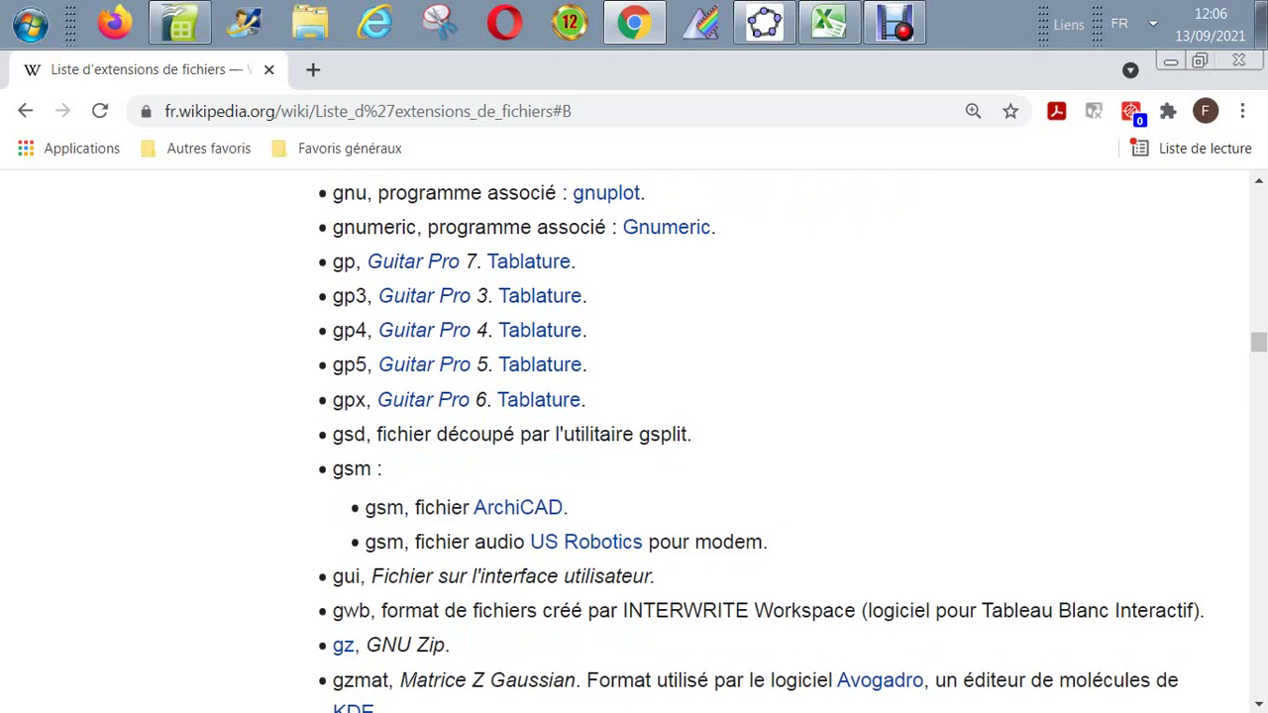
{"action": "scroll", "coordinate": [634, 441], "scroll_direction": "down", "scroll_amount": 3}
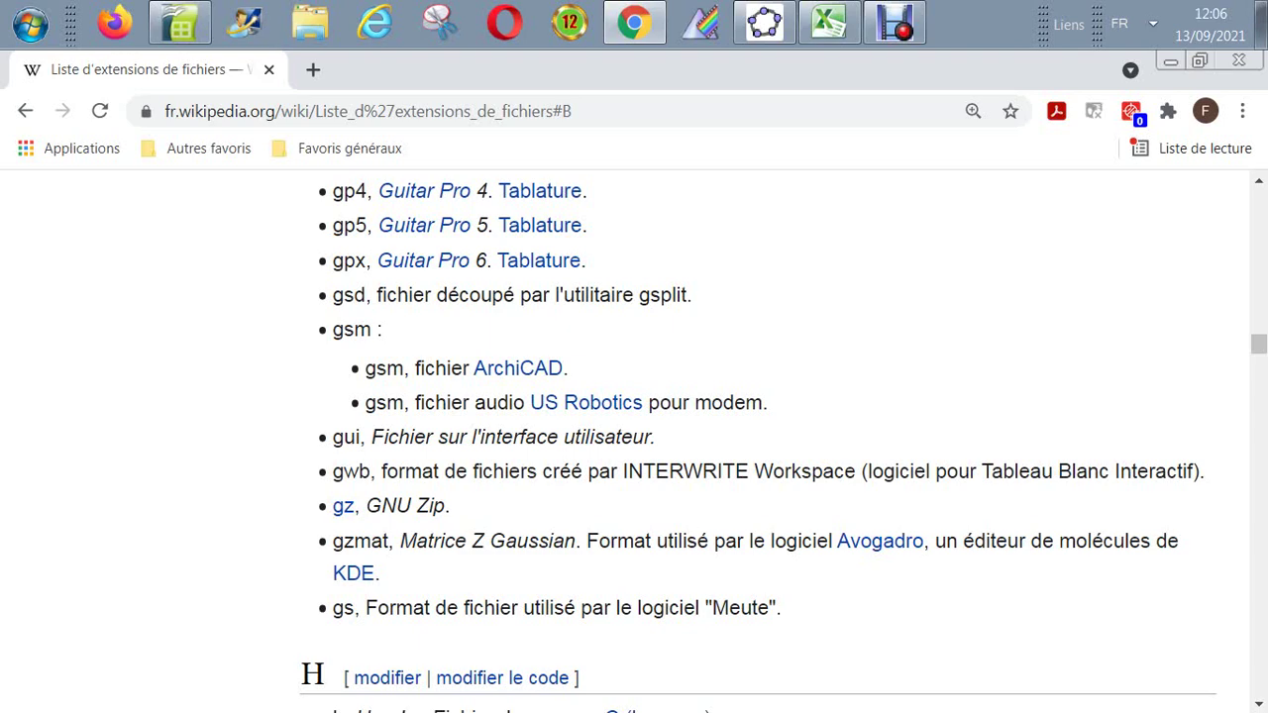
Step: Read through the end of the G section and the H section of the Wikipedia file extension list, down to html
{"action": "scroll", "coordinate": [782, 441], "scroll_direction": "down", "scroll_amount": 1}
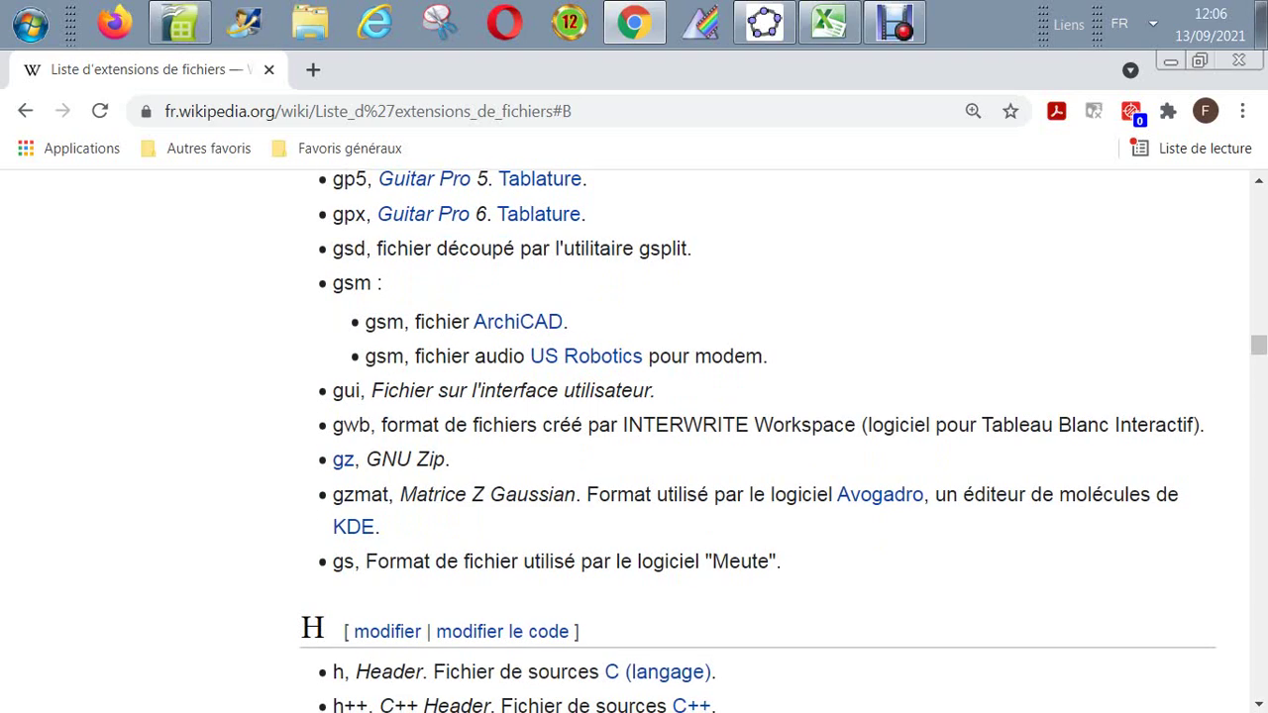
{"action": "scroll", "coordinate": [757, 441], "scroll_direction": "down", "scroll_amount": 1}
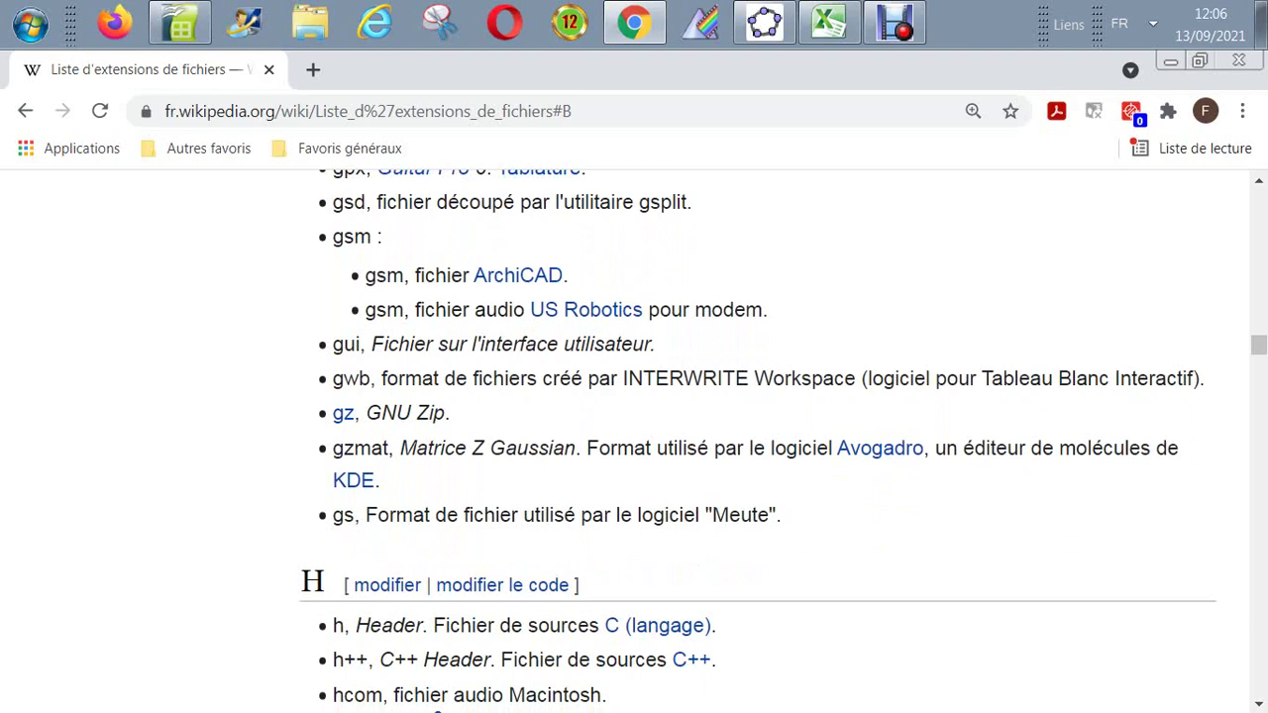
{"action": "scroll", "coordinate": [757, 441], "scroll_direction": "down", "scroll_amount": 1}
{"action": "scroll", "coordinate": [758, 441], "scroll_direction": "down", "scroll_amount": 2}
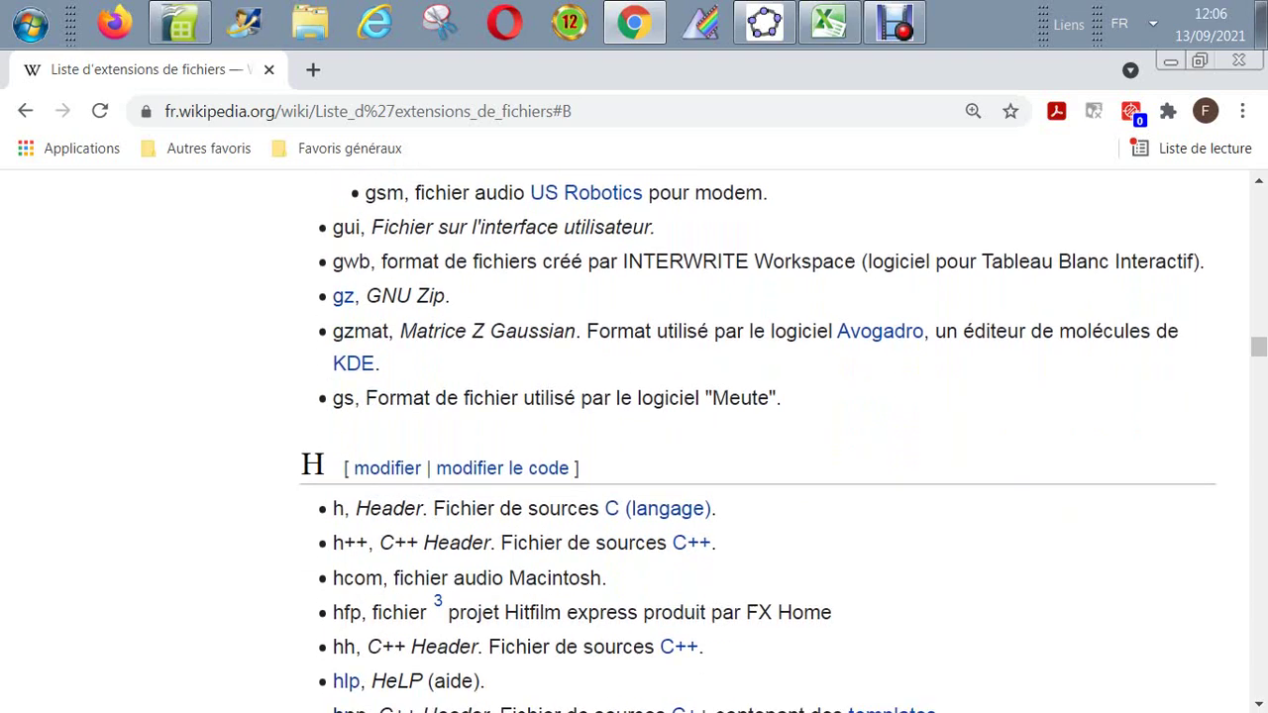
{"action": "scroll", "coordinate": [758, 441], "scroll_direction": "down", "scroll_amount": 3}
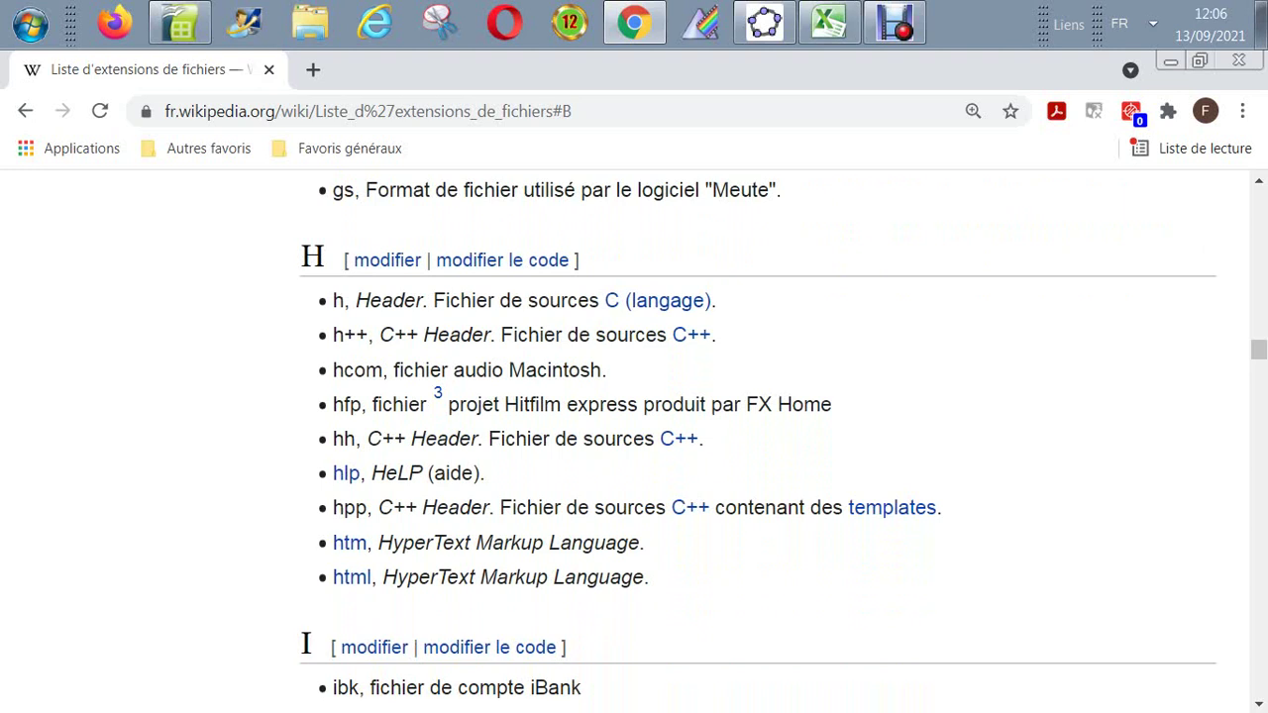
{"action": "scroll", "coordinate": [634, 440], "scroll_direction": "down", "scroll_amount": 1}
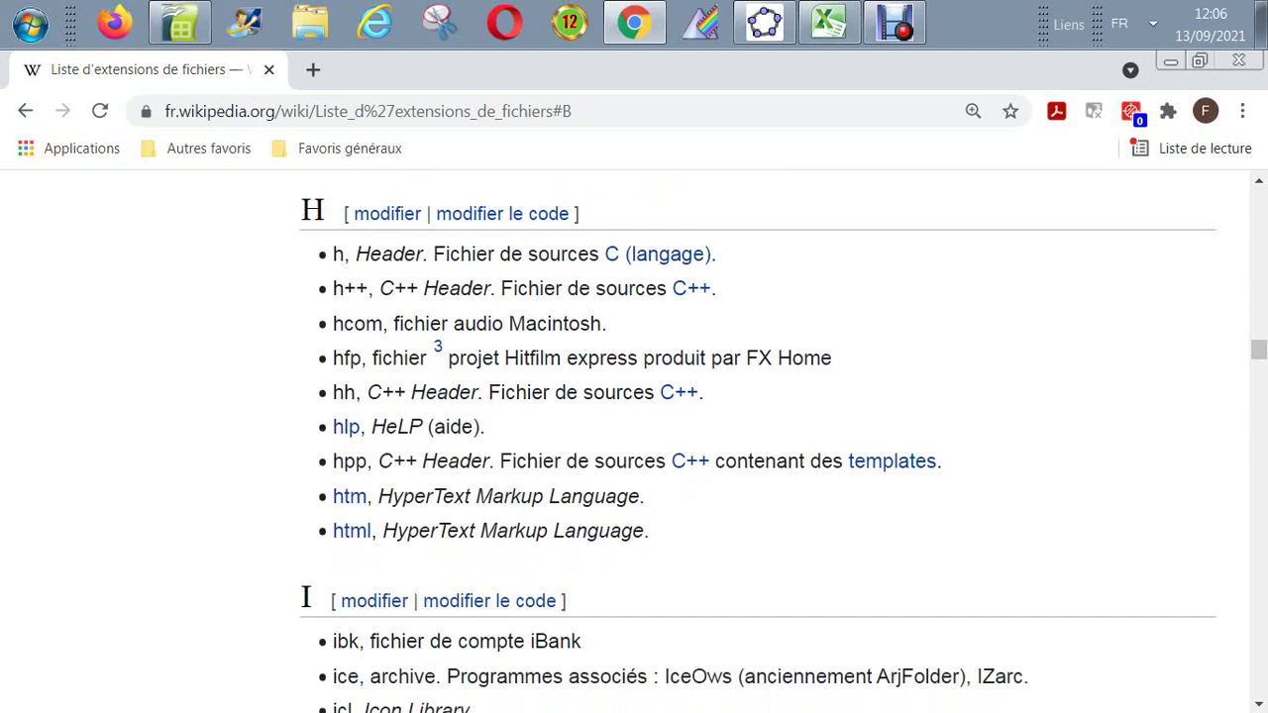
{"action": "scroll", "coordinate": [634, 440], "scroll_direction": "down", "scroll_amount": 1}
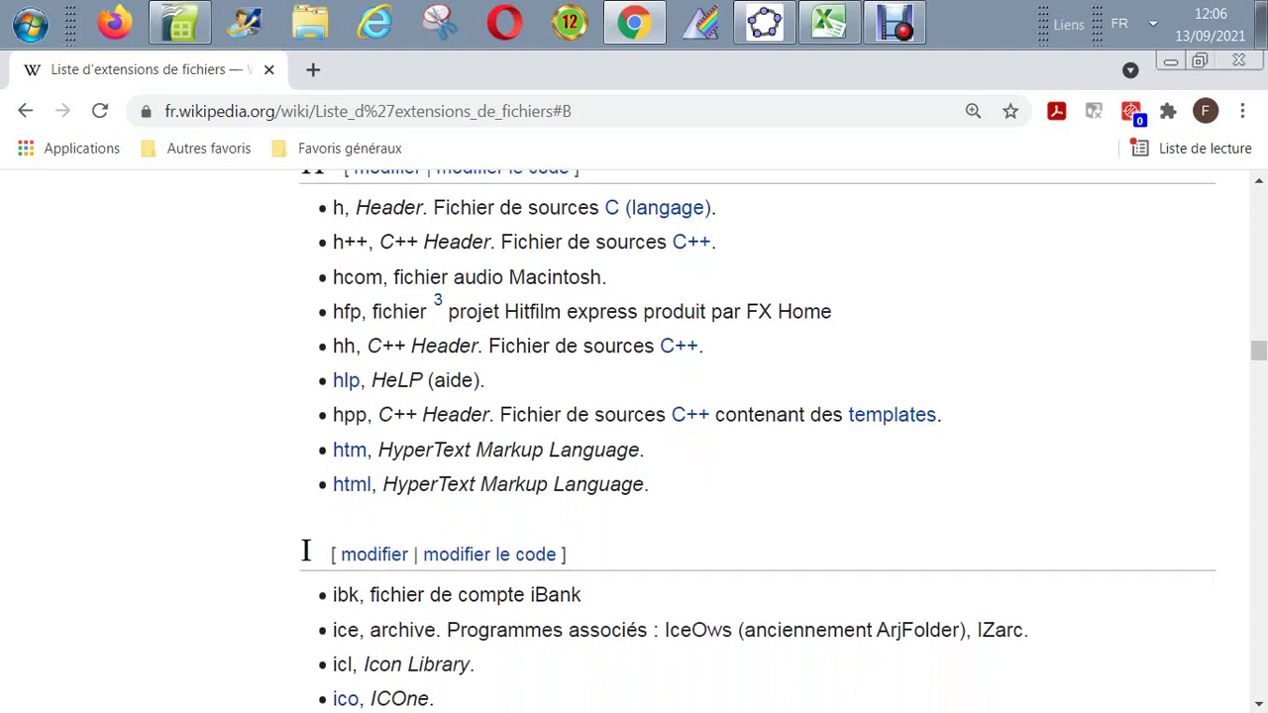
{"action": "scroll", "coordinate": [306, 551], "scroll_direction": "down", "scroll_amount": 1}
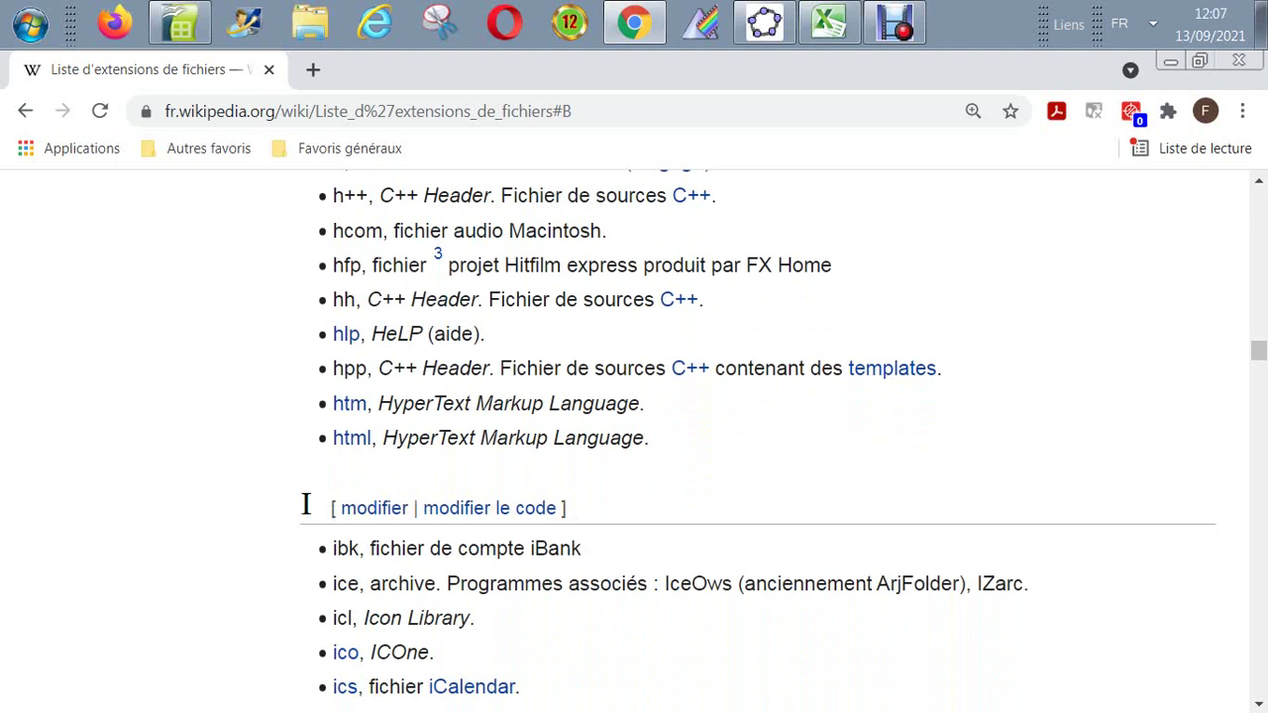
{"action": "scroll", "coordinate": [306, 505], "scroll_direction": "down", "scroll_amount": 2}
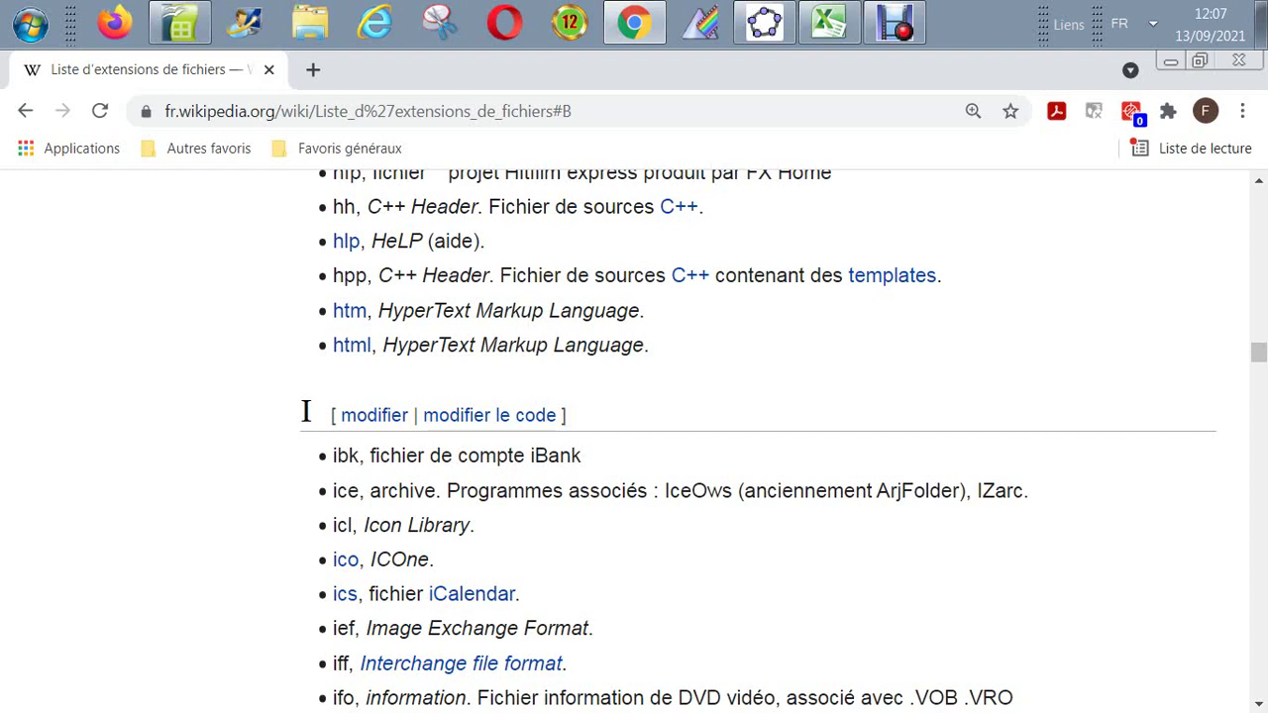
Step: Examine the file extensions listed under the letter I, from ibk to izi
{"action": "scroll", "coordinate": [306, 411], "scroll_direction": "down", "scroll_amount": 1}
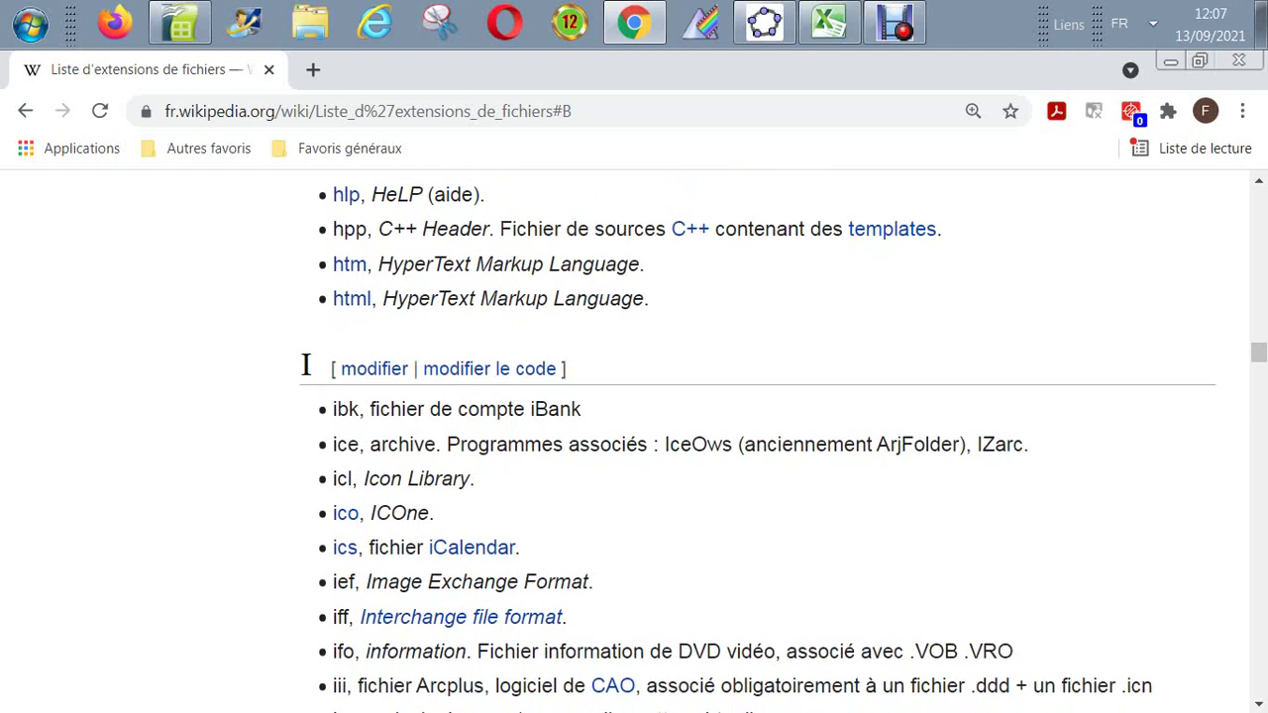
{"action": "scroll", "coordinate": [757, 446], "scroll_direction": "down", "scroll_amount": 4}
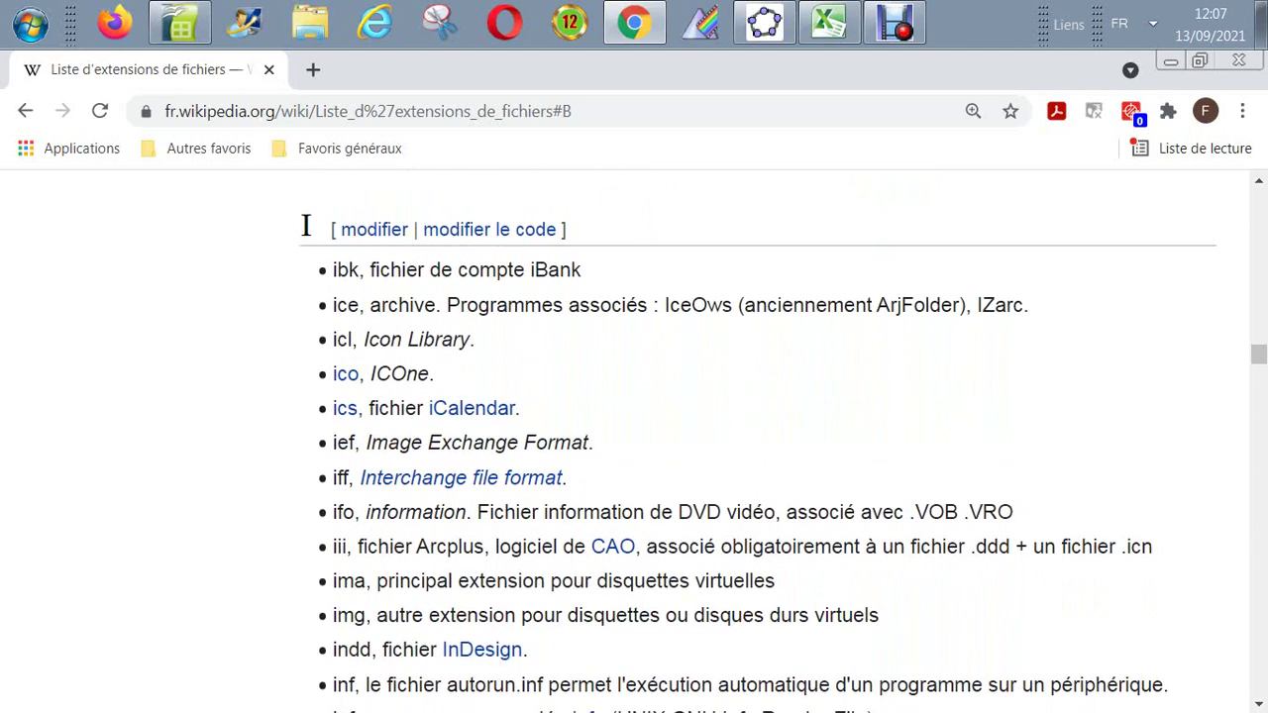
{"action": "scroll", "coordinate": [758, 446], "scroll_direction": "down", "scroll_amount": 1}
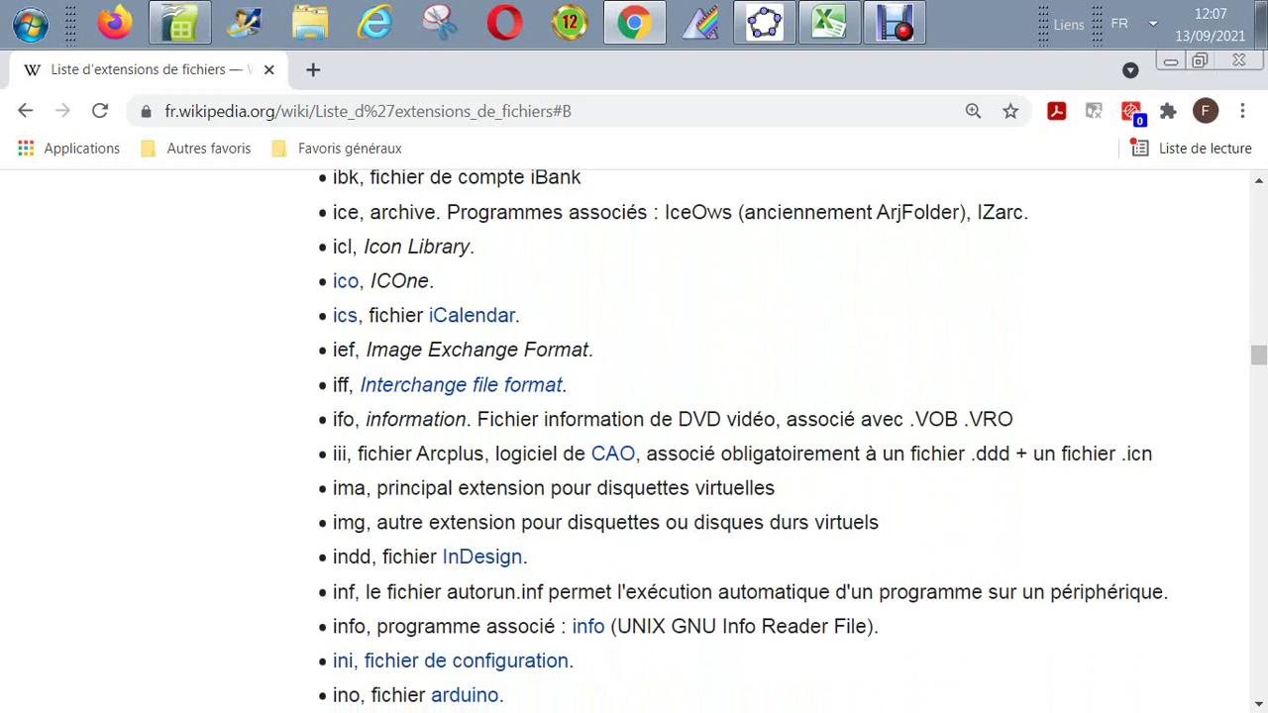
{"action": "scroll", "coordinate": [306, 204], "scroll_direction": "up", "scroll_amount": 2}
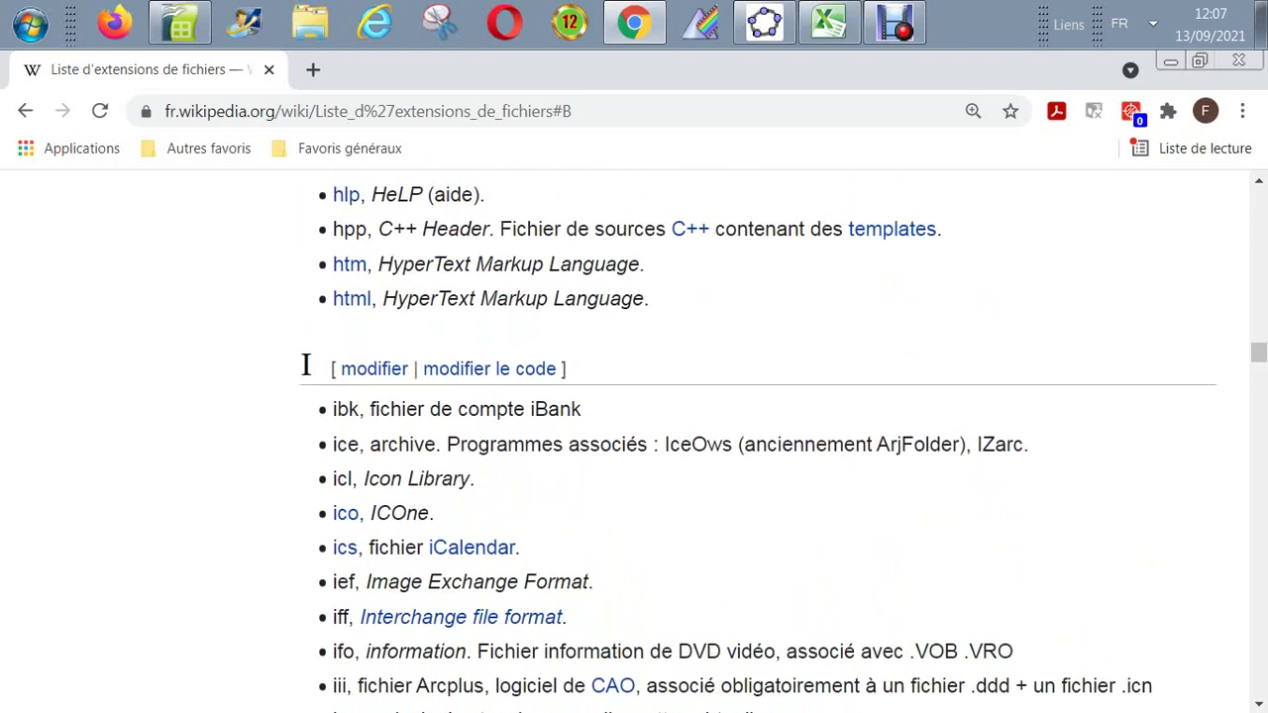
{"action": "scroll", "coordinate": [757, 437], "scroll_direction": "down", "scroll_amount": 2}
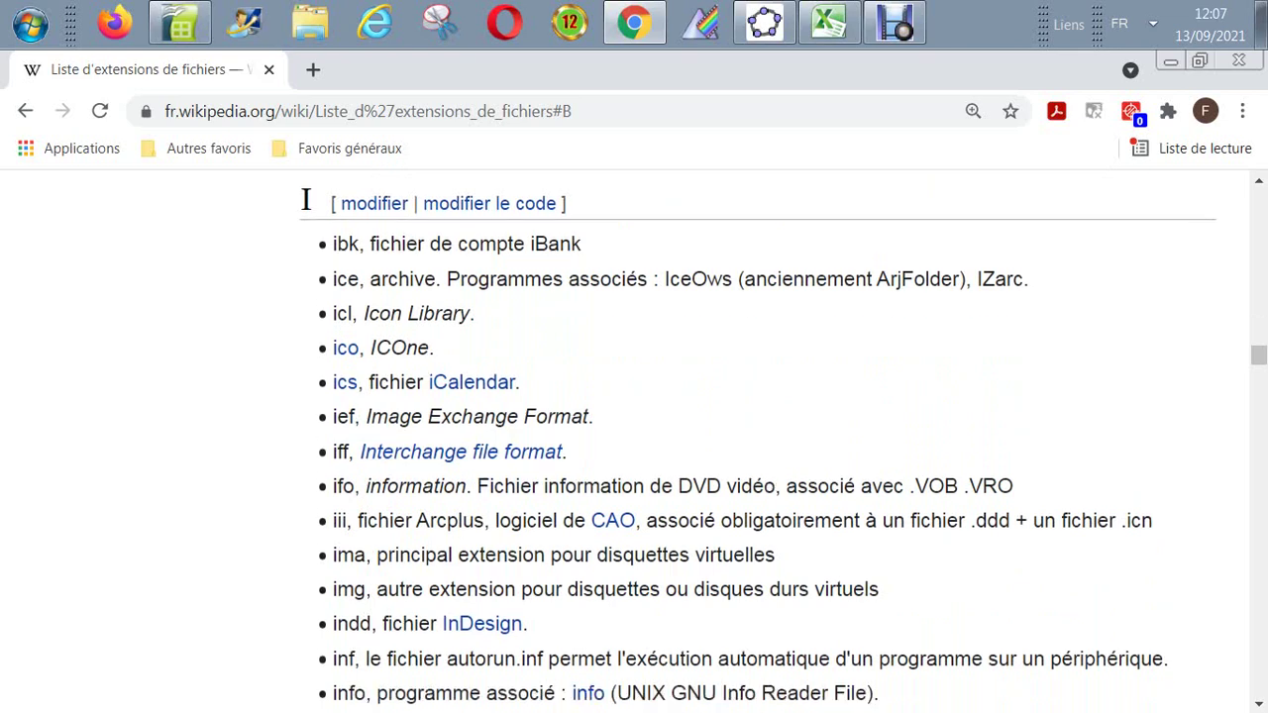
{"action": "scroll", "coordinate": [758, 437], "scroll_direction": "down", "scroll_amount": 2}
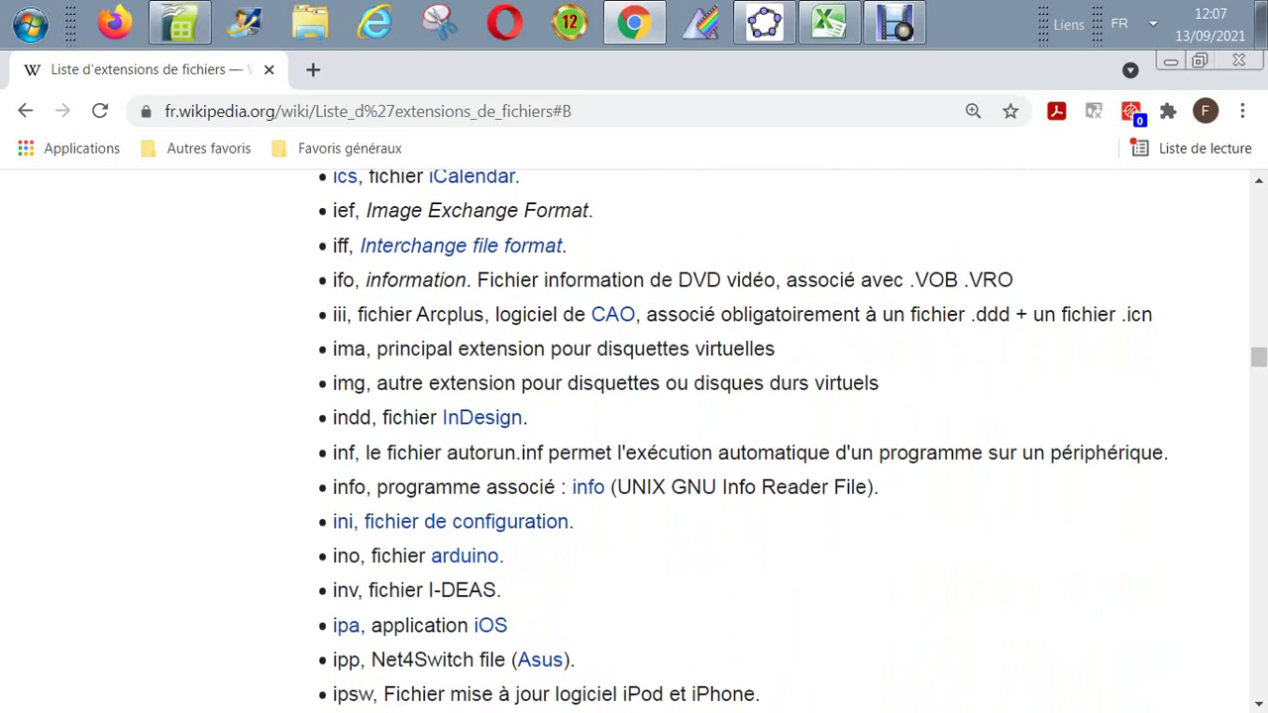
{"action": "scroll", "coordinate": [758, 436], "scroll_direction": "down", "scroll_amount": 1}
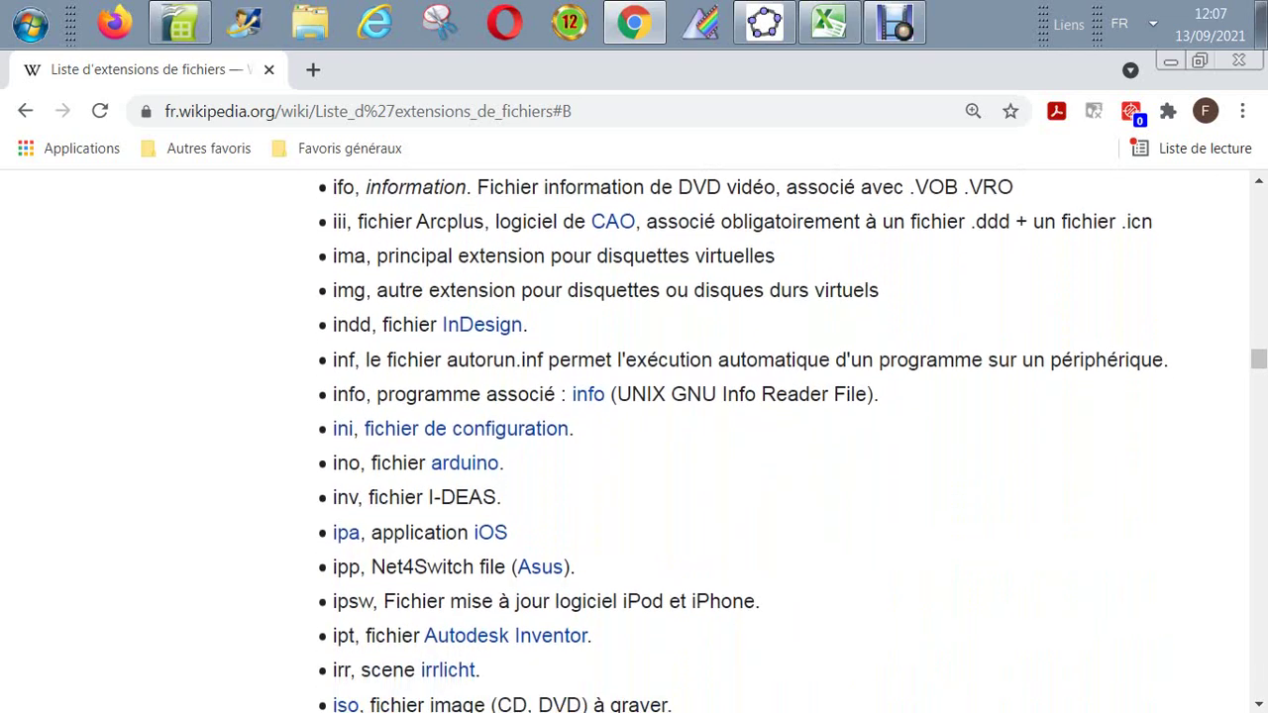
{"action": "scroll", "coordinate": [758, 437], "scroll_direction": "down", "scroll_amount": 1}
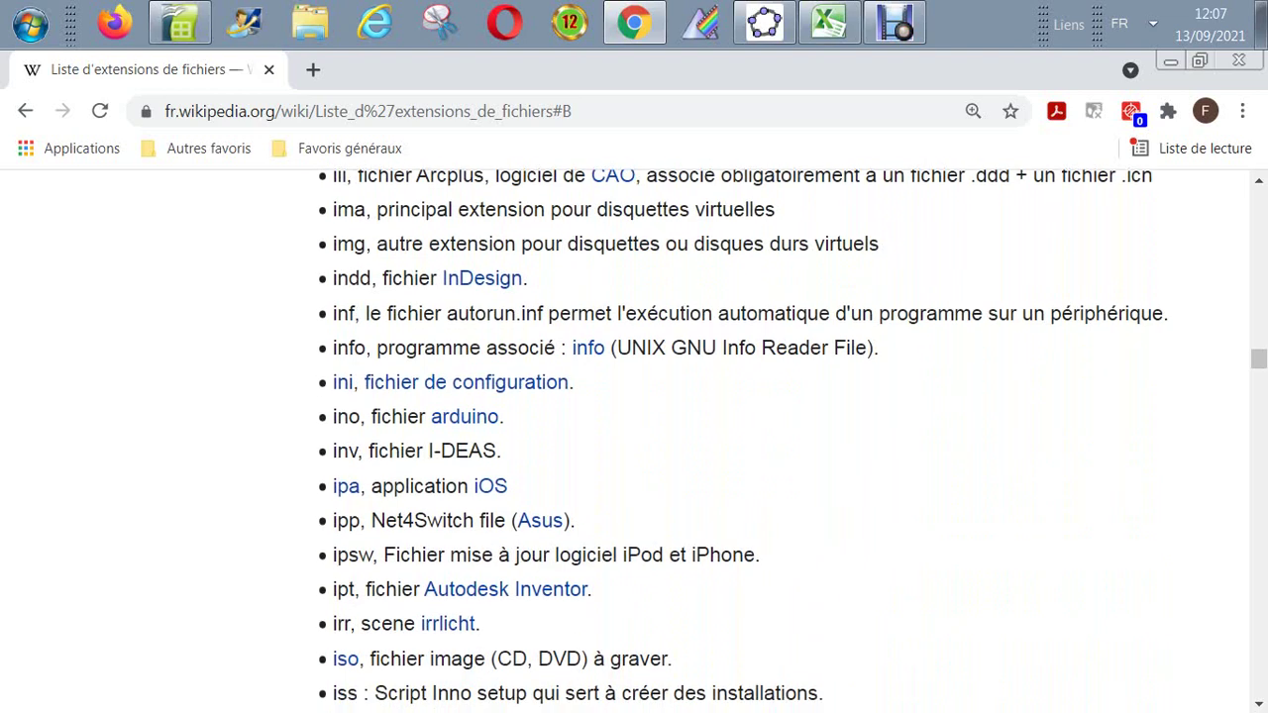
{"action": "scroll", "coordinate": [758, 437], "scroll_direction": "down", "scroll_amount": 4}
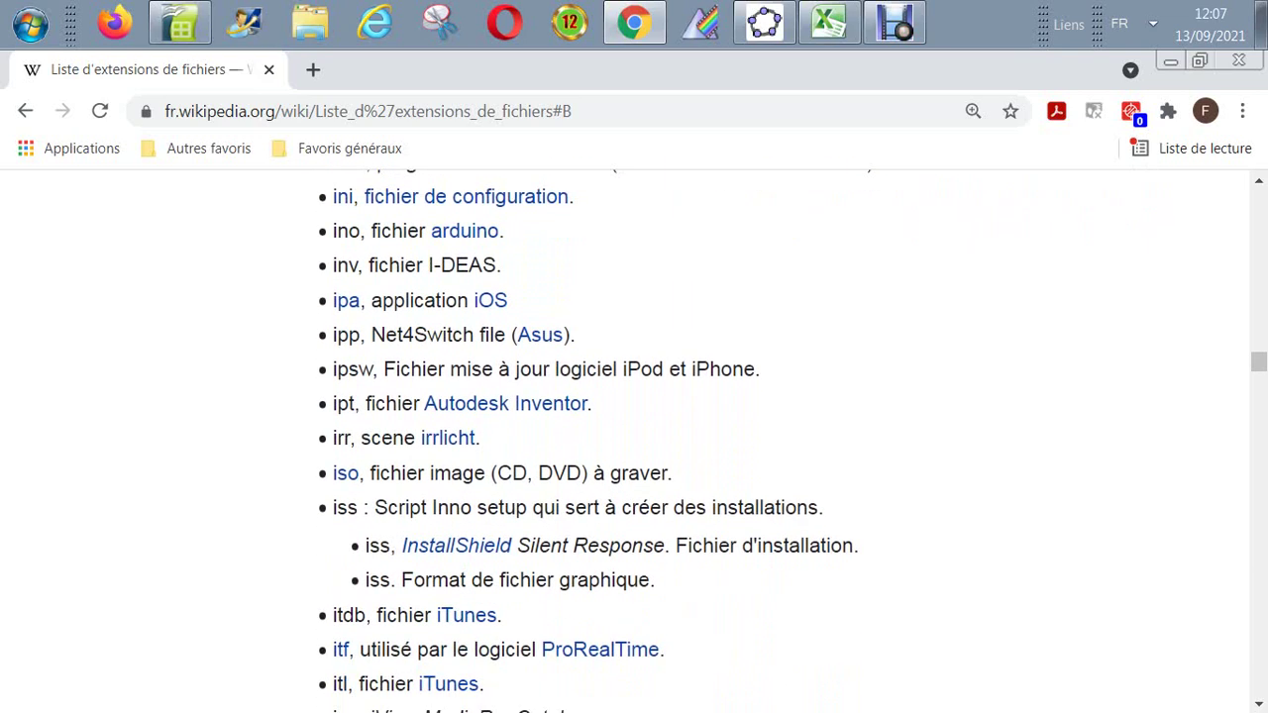
{"action": "scroll", "coordinate": [758, 437], "scroll_direction": "down", "scroll_amount": 3}
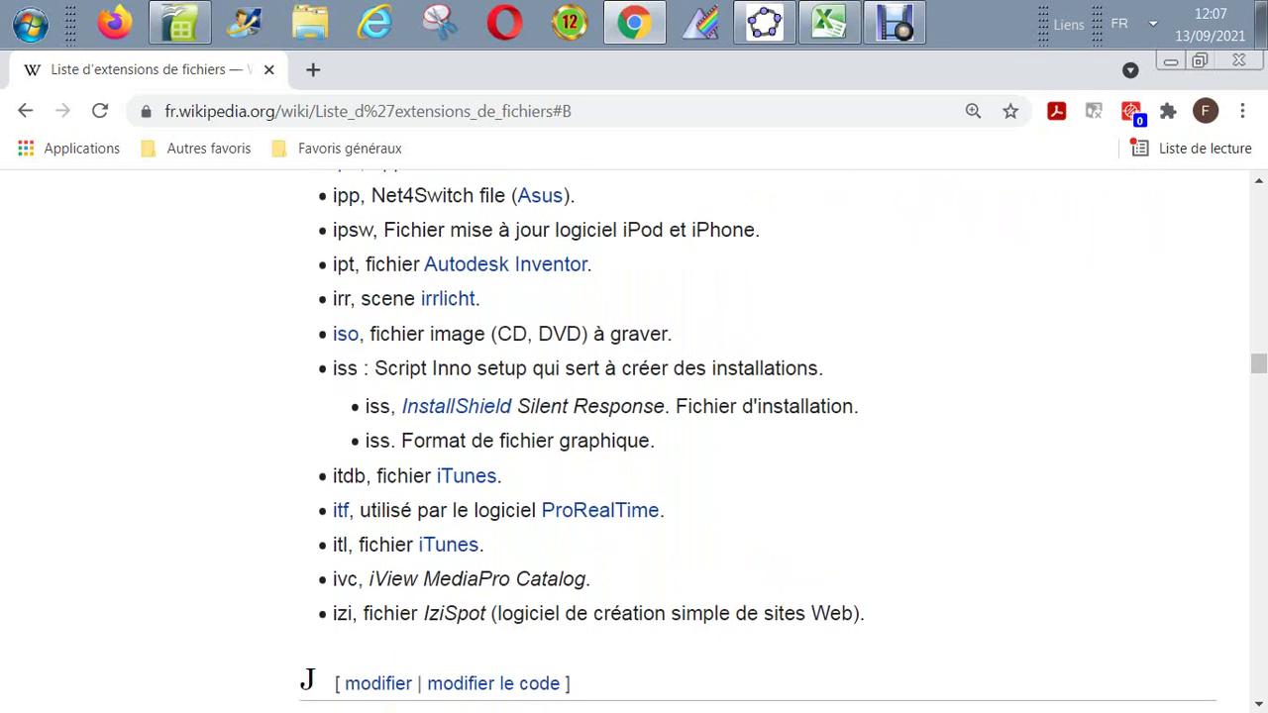
{"action": "scroll", "coordinate": [757, 437], "scroll_direction": "down", "scroll_amount": 5}
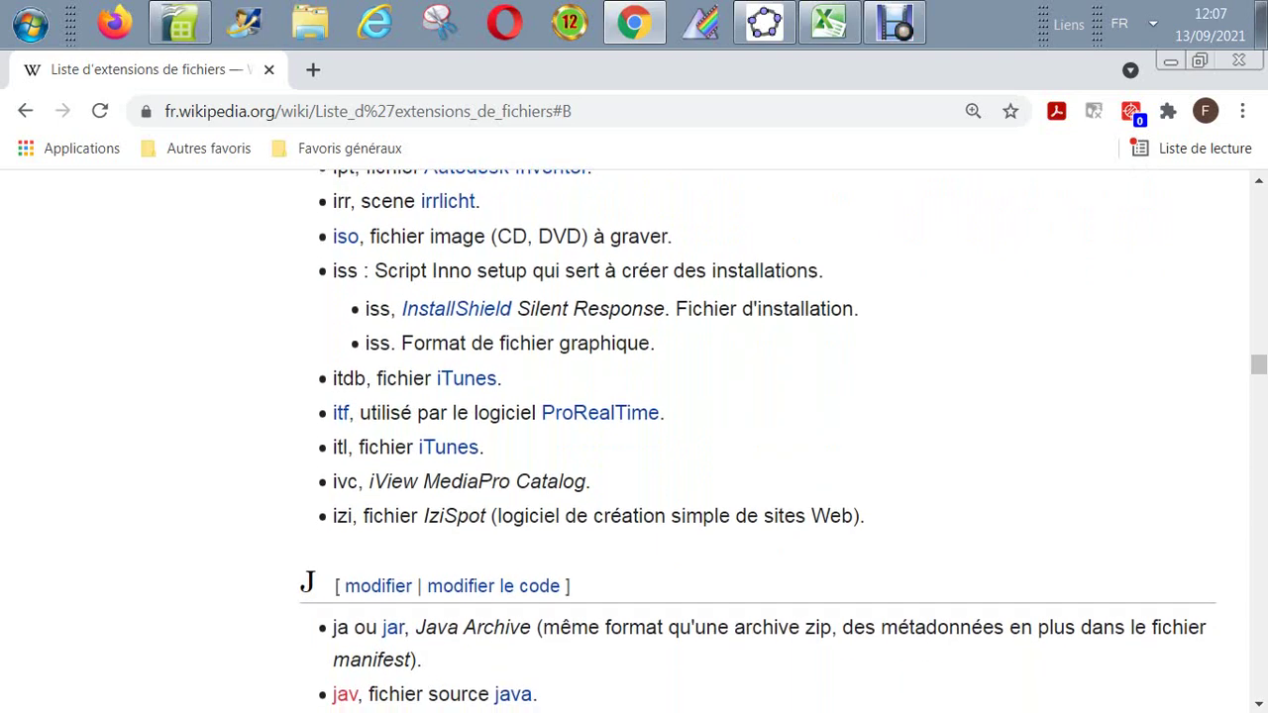
Step: Review the extensions listed under J and K, including the JPEG, JavaScript and Keepass formats
{"action": "scroll", "coordinate": [758, 437], "scroll_direction": "down", "scroll_amount": 5}
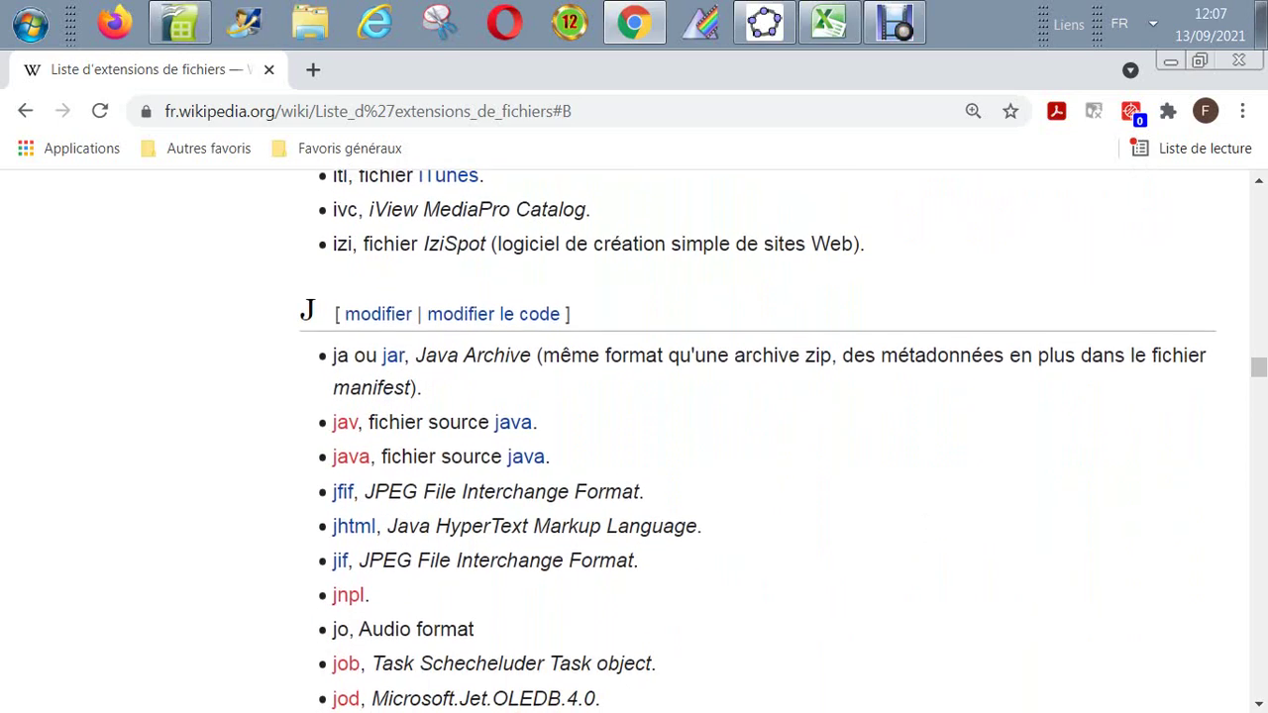
{"action": "scroll", "coordinate": [757, 436], "scroll_direction": "down", "scroll_amount": 4}
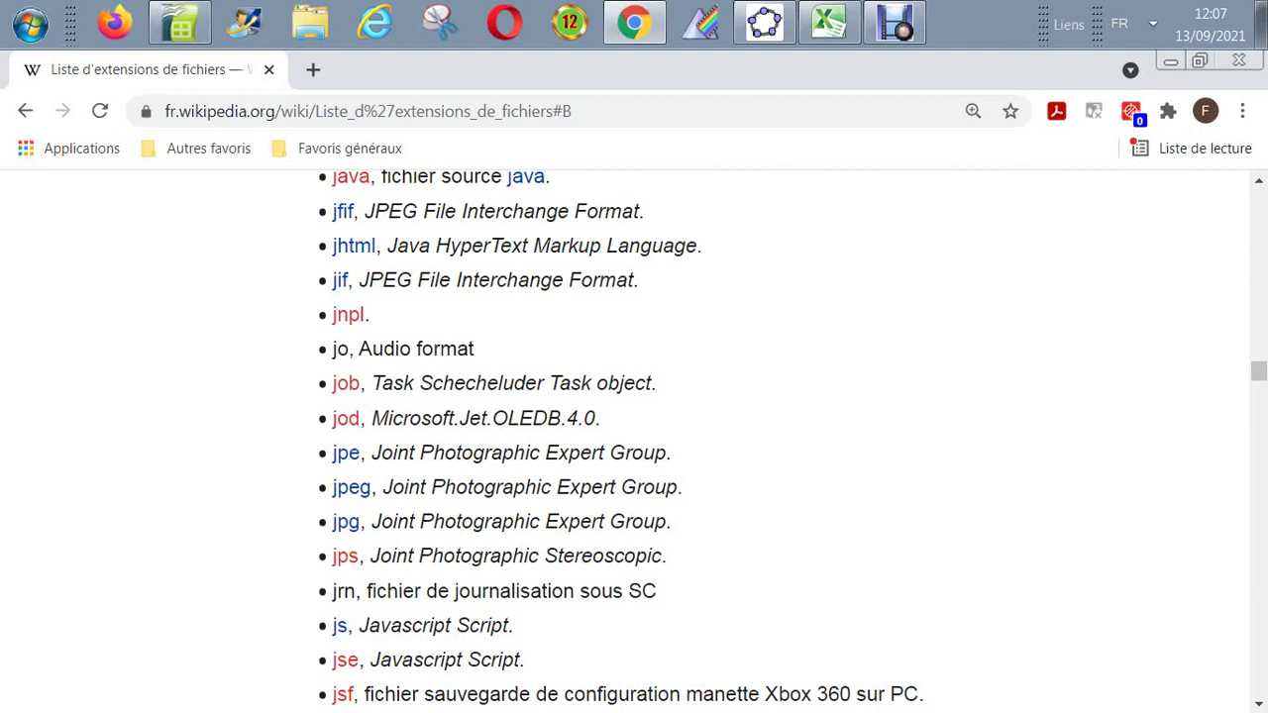
{"action": "scroll", "coordinate": [633, 441], "scroll_direction": "down", "scroll_amount": 1}
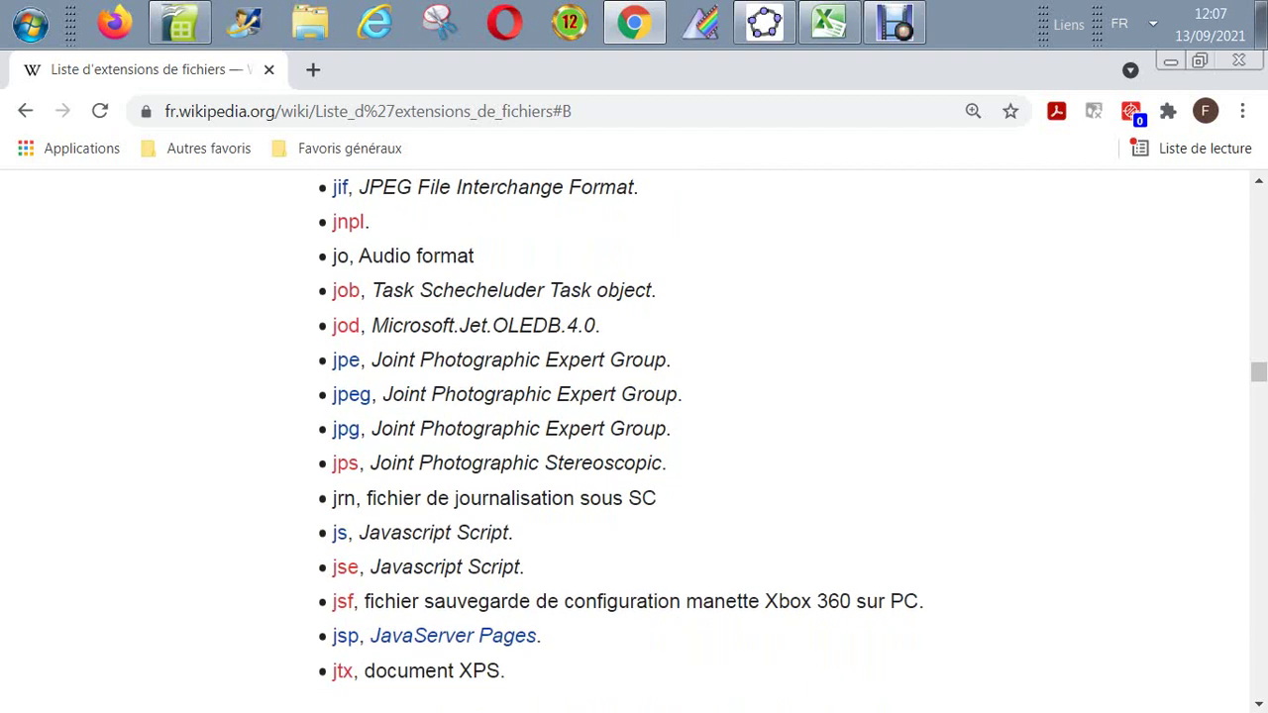
{"action": "scroll", "coordinate": [634, 441], "scroll_direction": "down", "scroll_amount": 1}
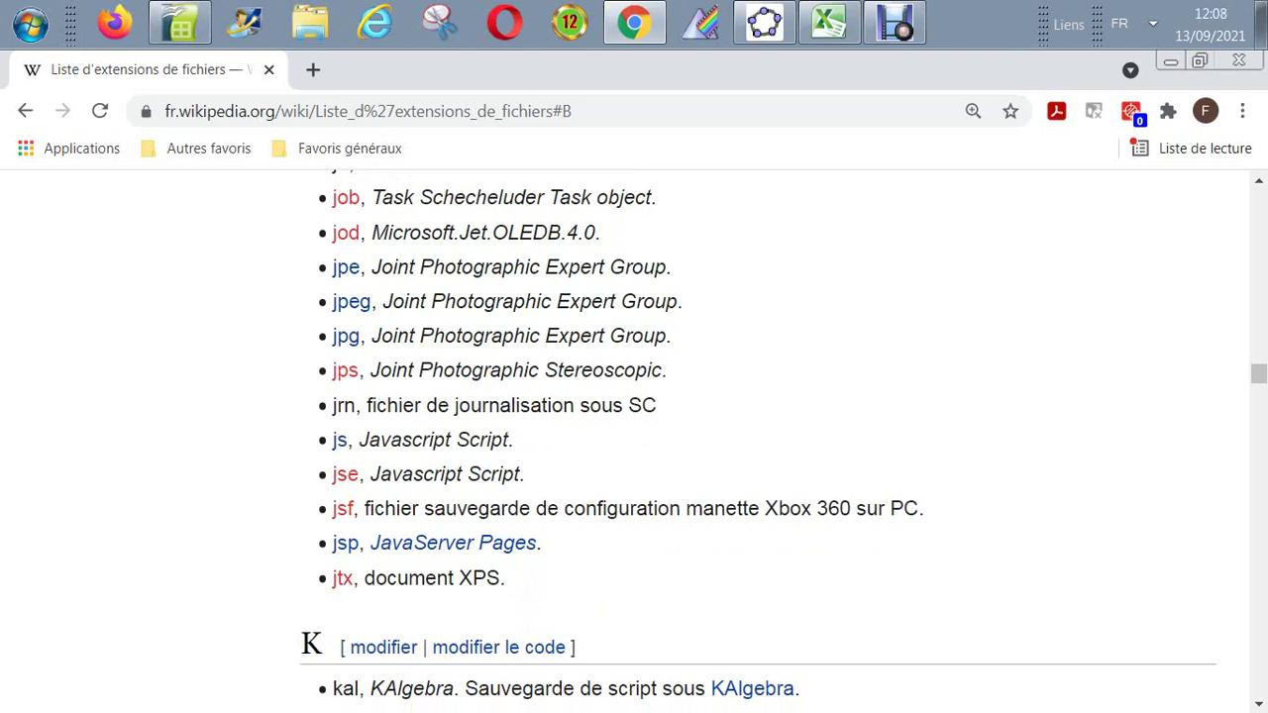
{"action": "scroll", "coordinate": [757, 445], "scroll_direction": "down", "scroll_amount": 3}
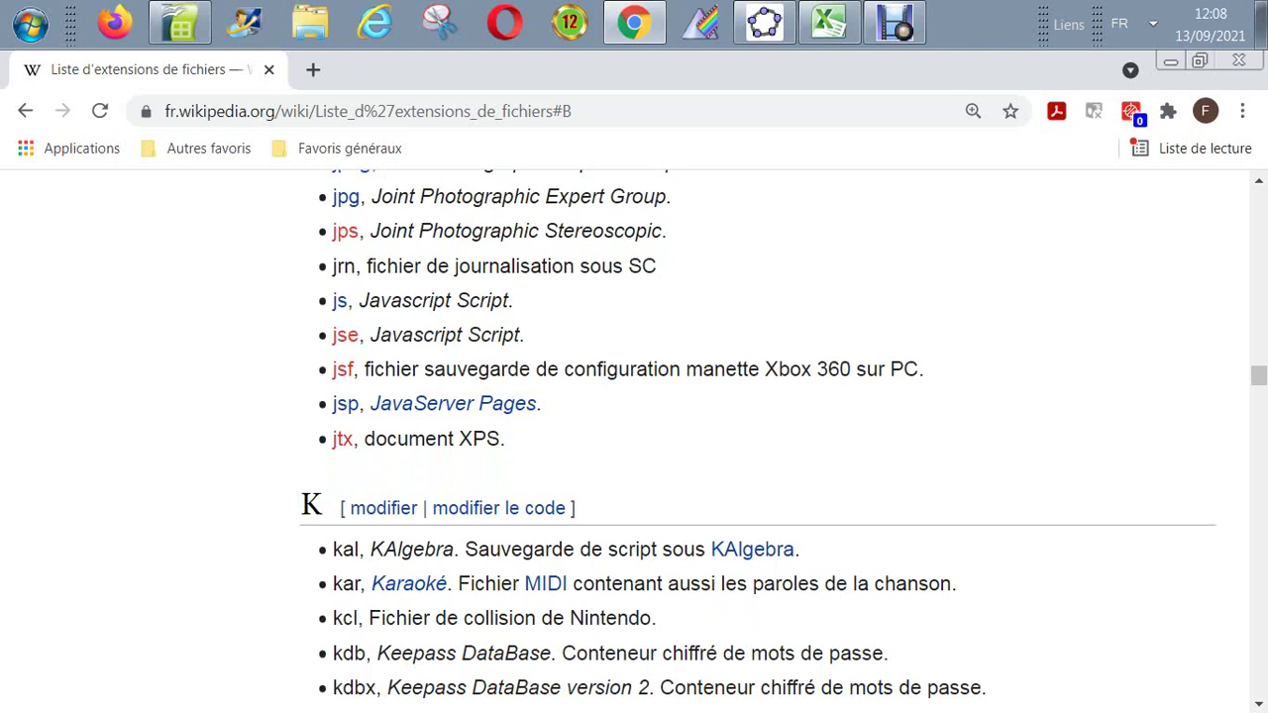
{"action": "scroll", "coordinate": [758, 445], "scroll_direction": "down", "scroll_amount": 2}
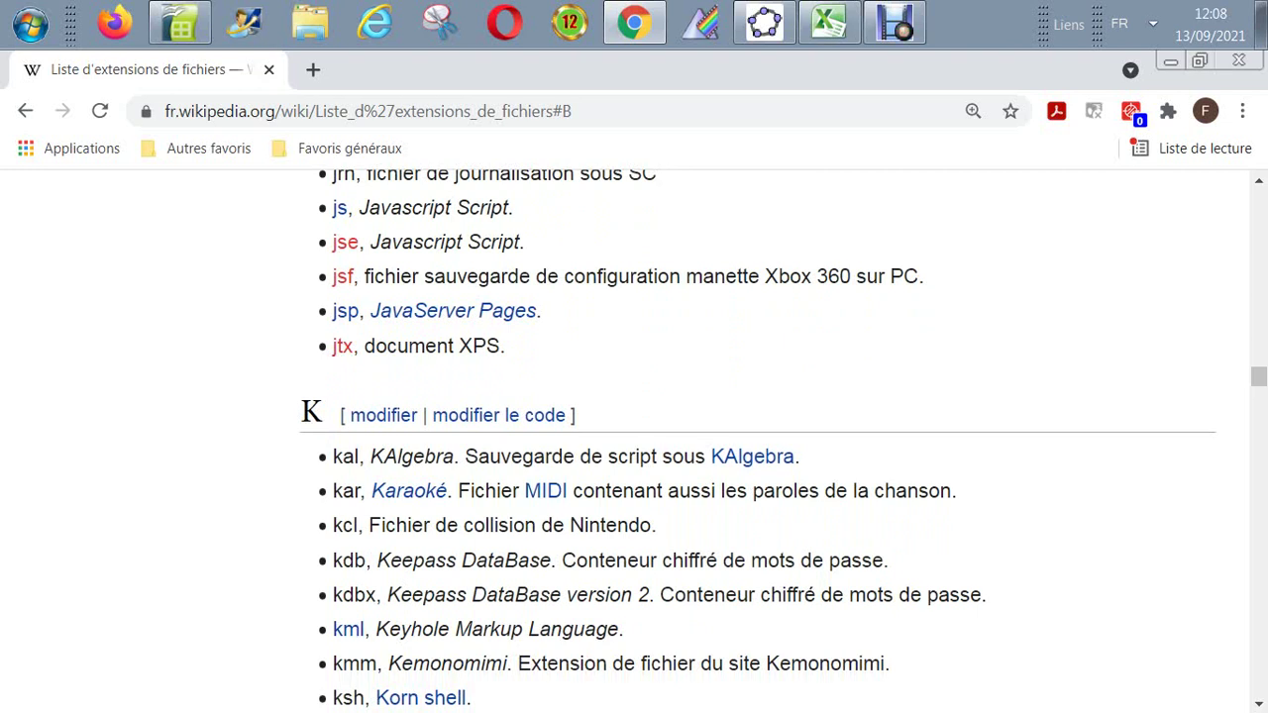
{"action": "scroll", "coordinate": [757, 439], "scroll_direction": "down", "scroll_amount": 1}
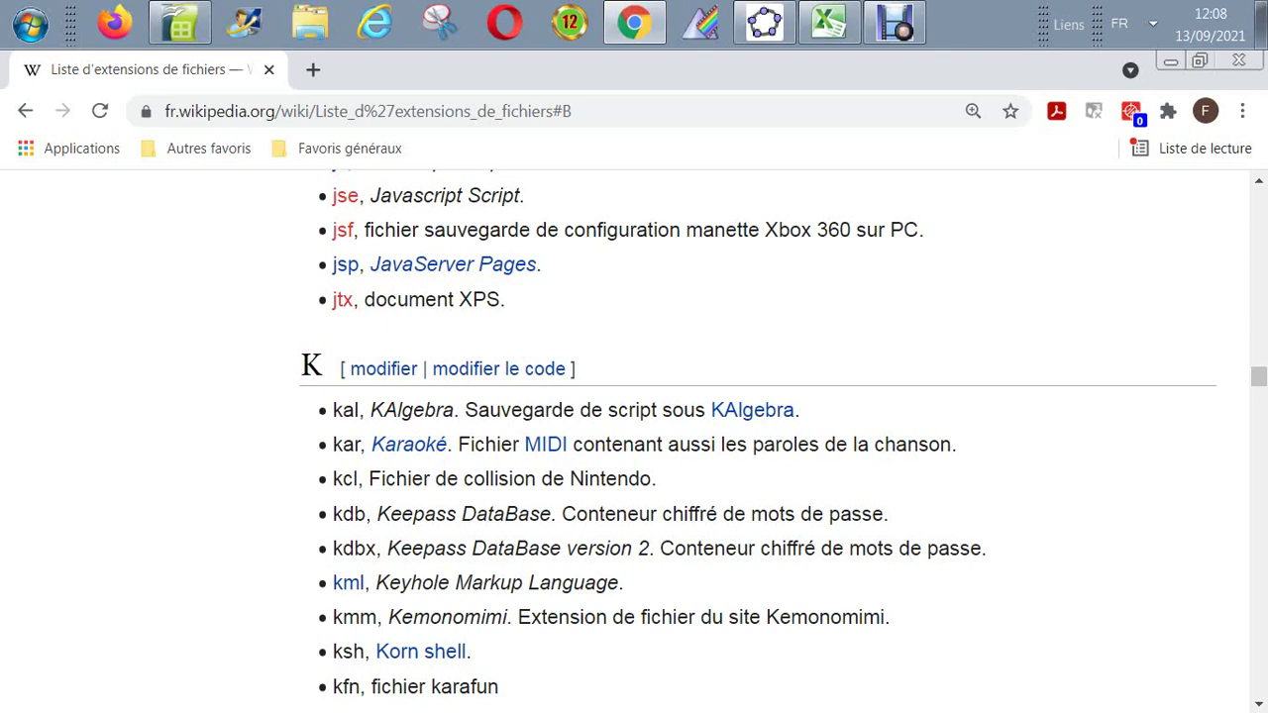
{"action": "scroll", "coordinate": [757, 441], "scroll_direction": "up", "scroll_amount": 2}
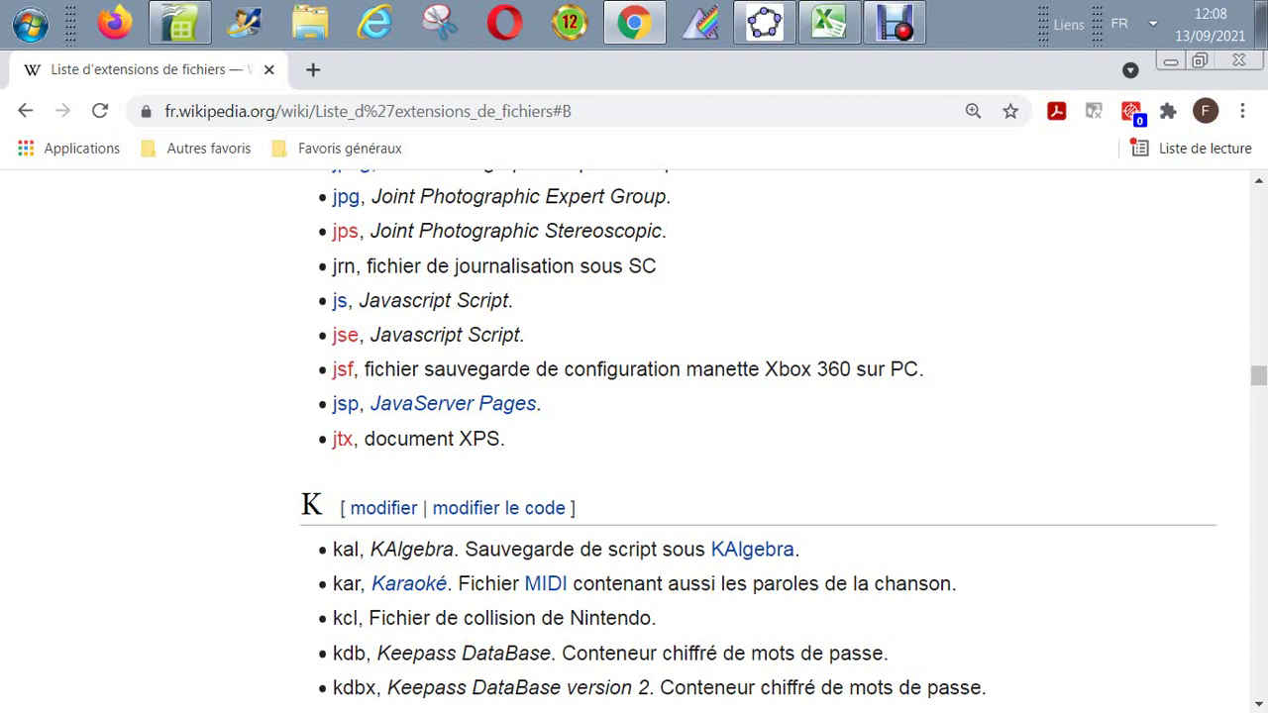
{"action": "scroll", "coordinate": [758, 441], "scroll_direction": "down", "scroll_amount": 1}
{"action": "scroll", "coordinate": [757, 441], "scroll_direction": "down", "scroll_amount": 3}
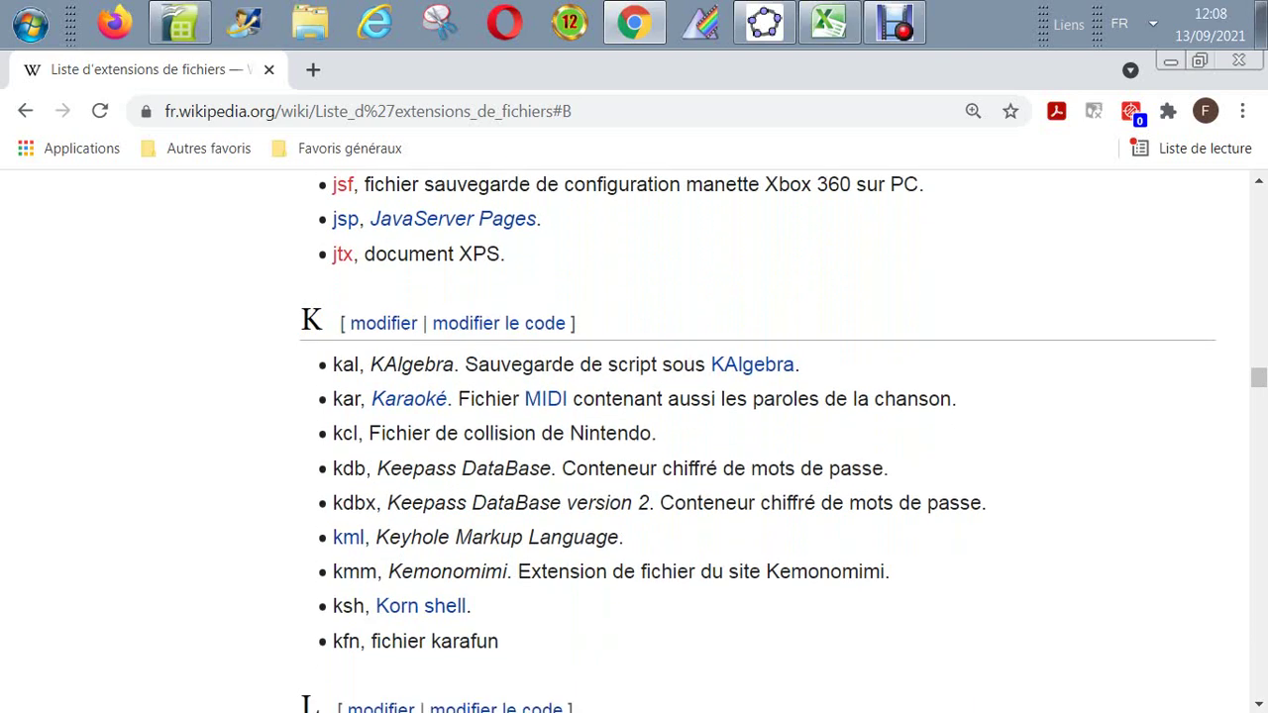
{"action": "scroll", "coordinate": [758, 440], "scroll_direction": "down", "scroll_amount": 3}
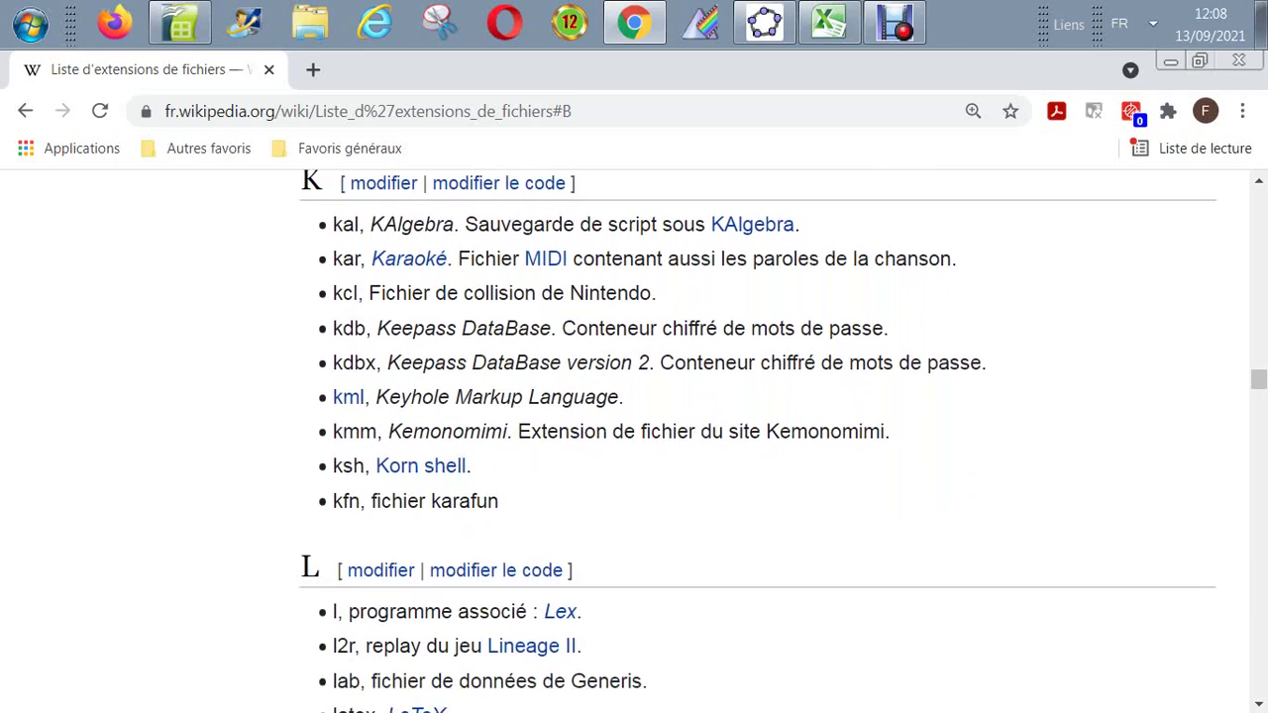
Step: Read the extensions listed under the letter L, from l to lzh, up to the start of the M section
{"action": "scroll", "coordinate": [758, 441], "scroll_direction": "down", "scroll_amount": 2}
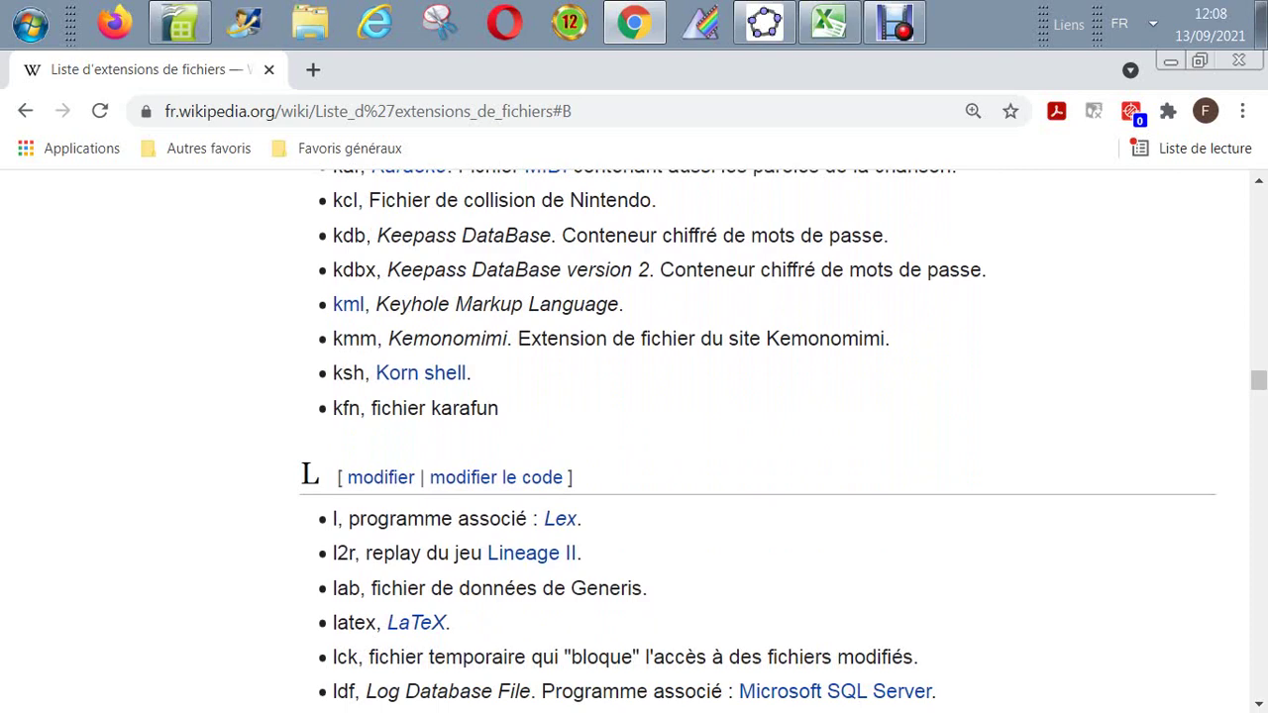
{"action": "scroll", "coordinate": [758, 441], "scroll_direction": "down", "scroll_amount": 5}
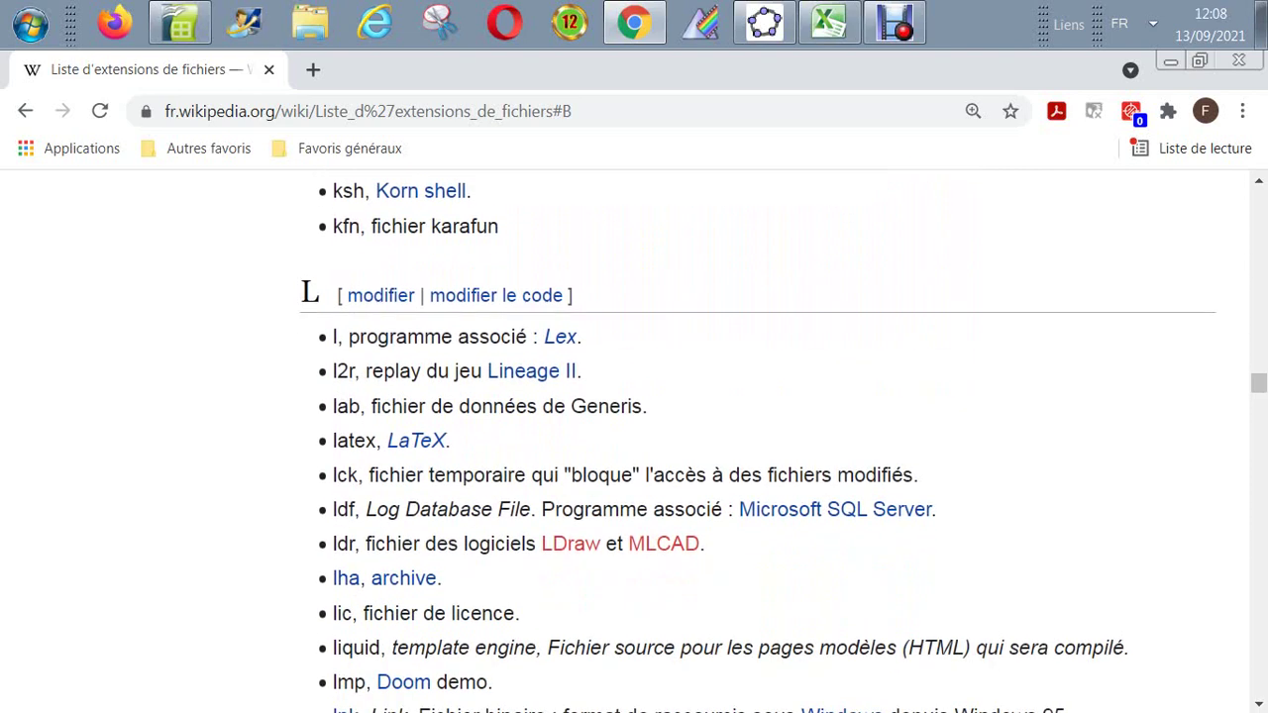
{"action": "scroll", "coordinate": [757, 440], "scroll_direction": "down", "scroll_amount": 3}
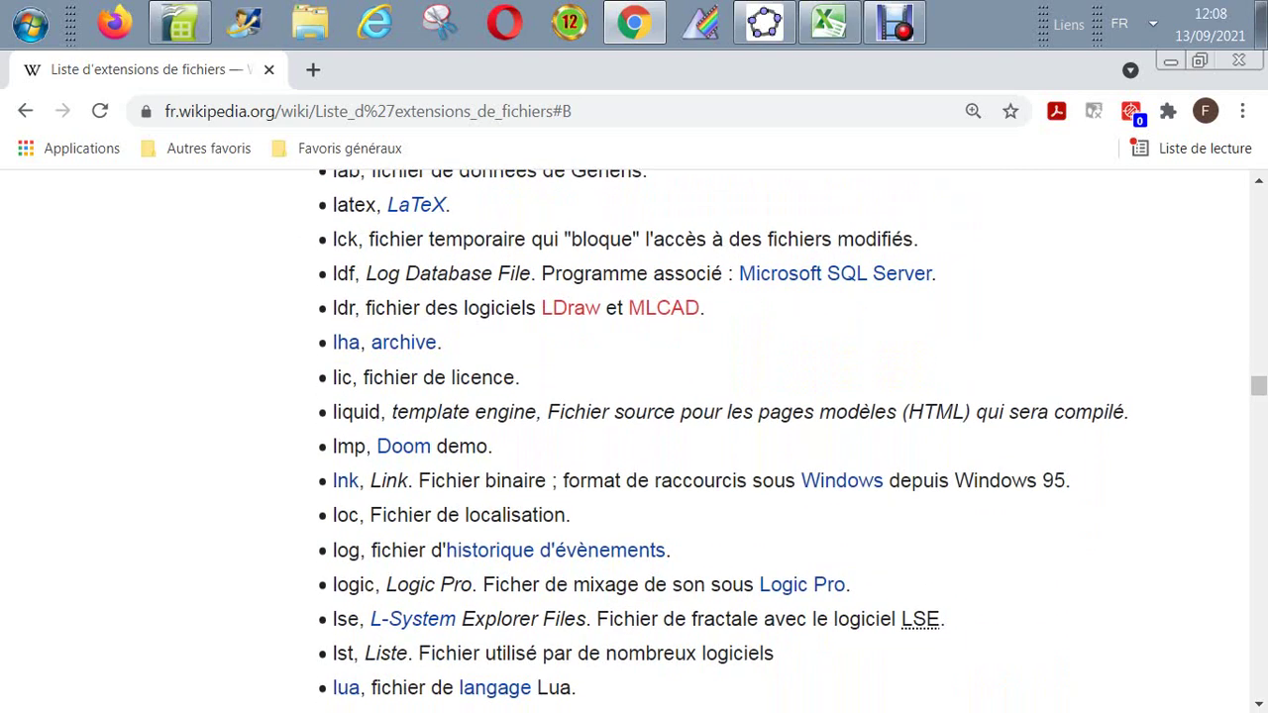
{"action": "scroll", "coordinate": [758, 441], "scroll_direction": "down", "scroll_amount": 1}
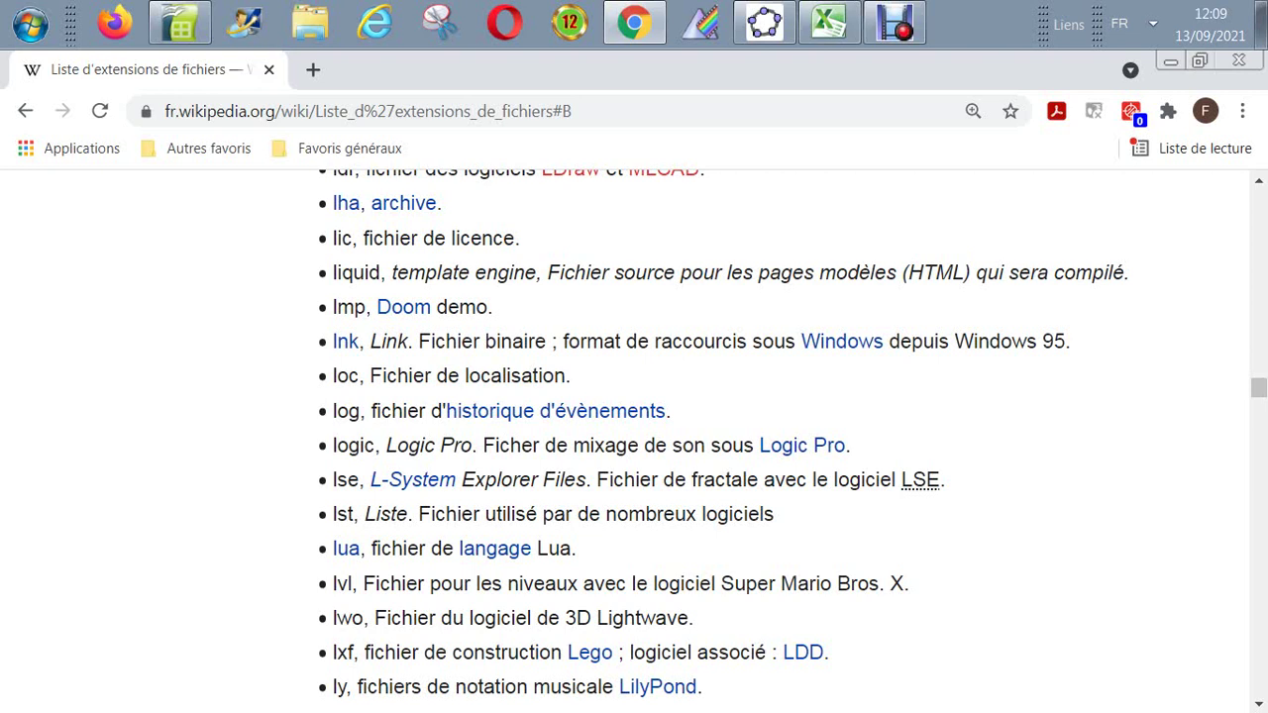
{"action": "scroll", "coordinate": [634, 440], "scroll_direction": "down", "scroll_amount": 2}
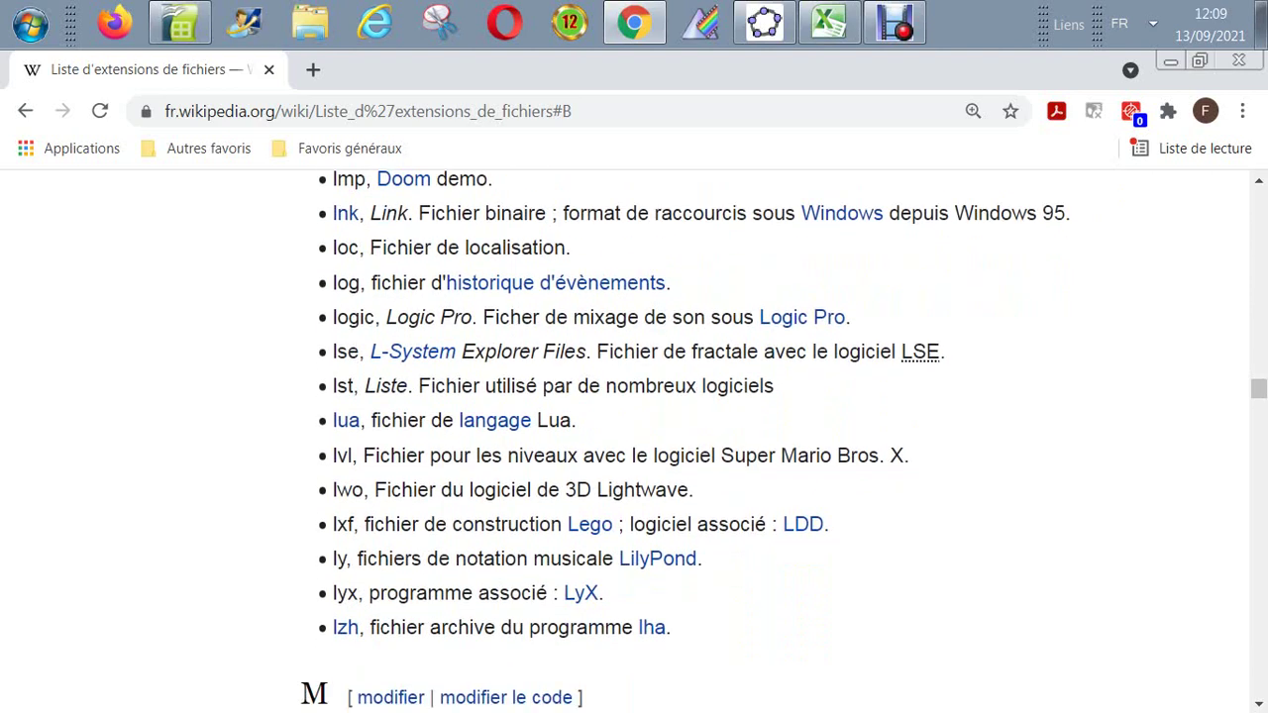
{"action": "scroll", "coordinate": [634, 441], "scroll_direction": "down", "scroll_amount": 2}
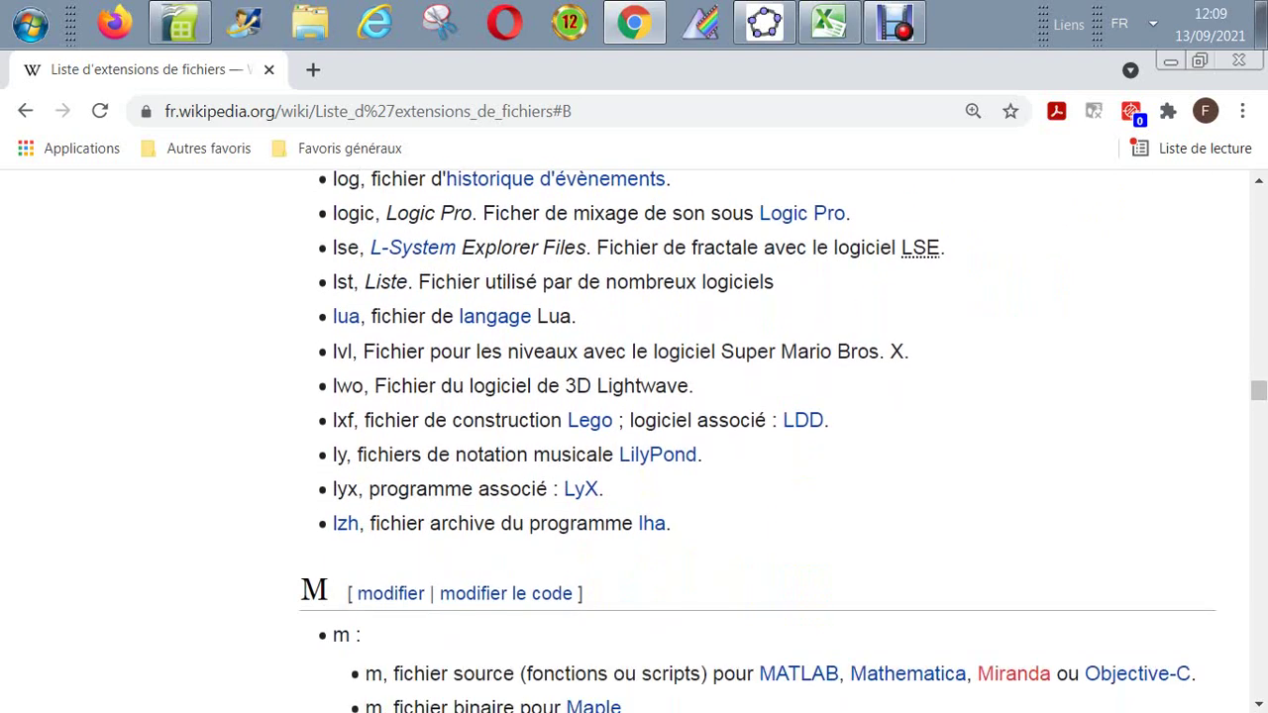
Step: Read the extensions listed under the letter M, from m to the Microsoft Access entry mdn
{"action": "scroll", "coordinate": [634, 441], "scroll_direction": "down", "scroll_amount": 3}
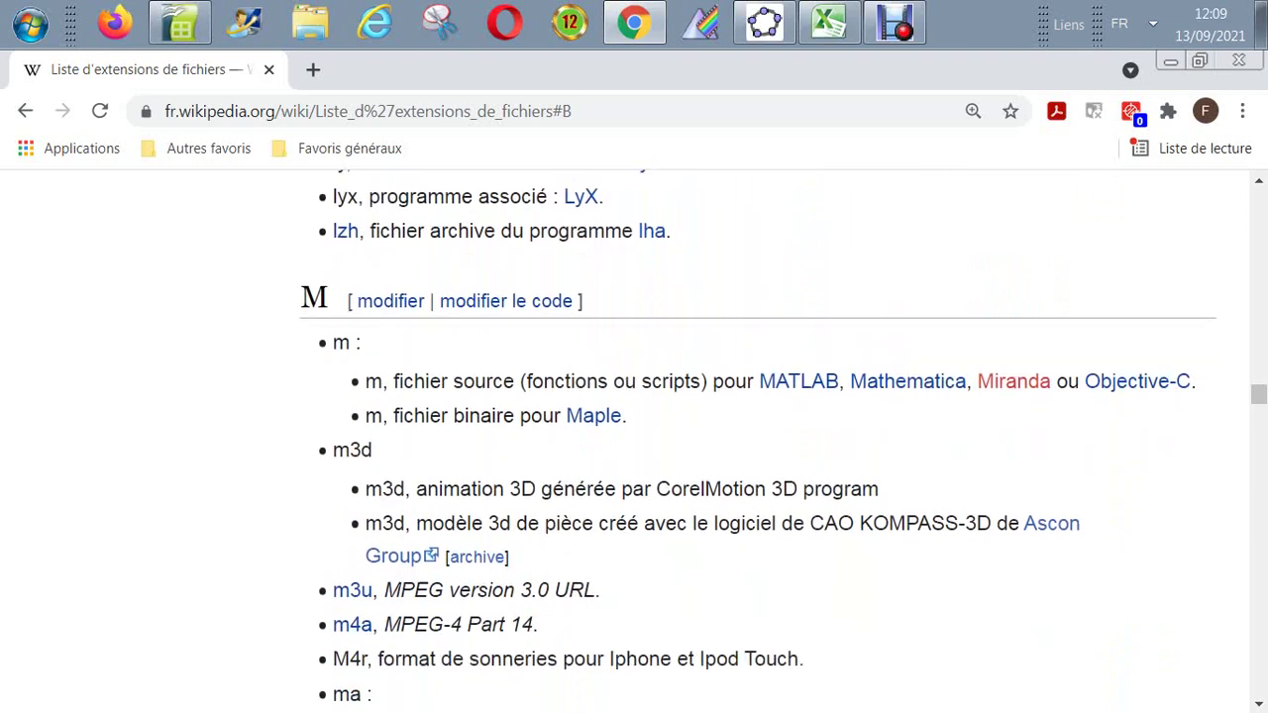
{"action": "scroll", "coordinate": [634, 441], "scroll_direction": "down", "scroll_amount": 3}
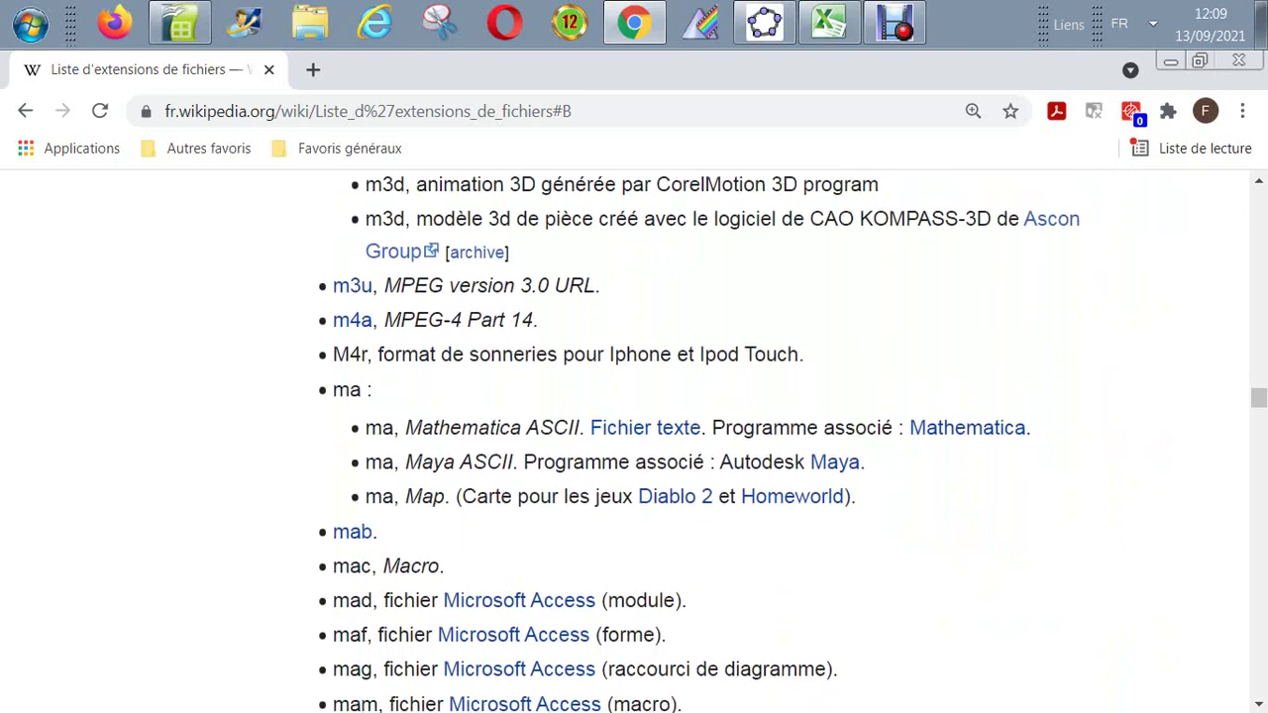
{"action": "key", "text": "Down"}
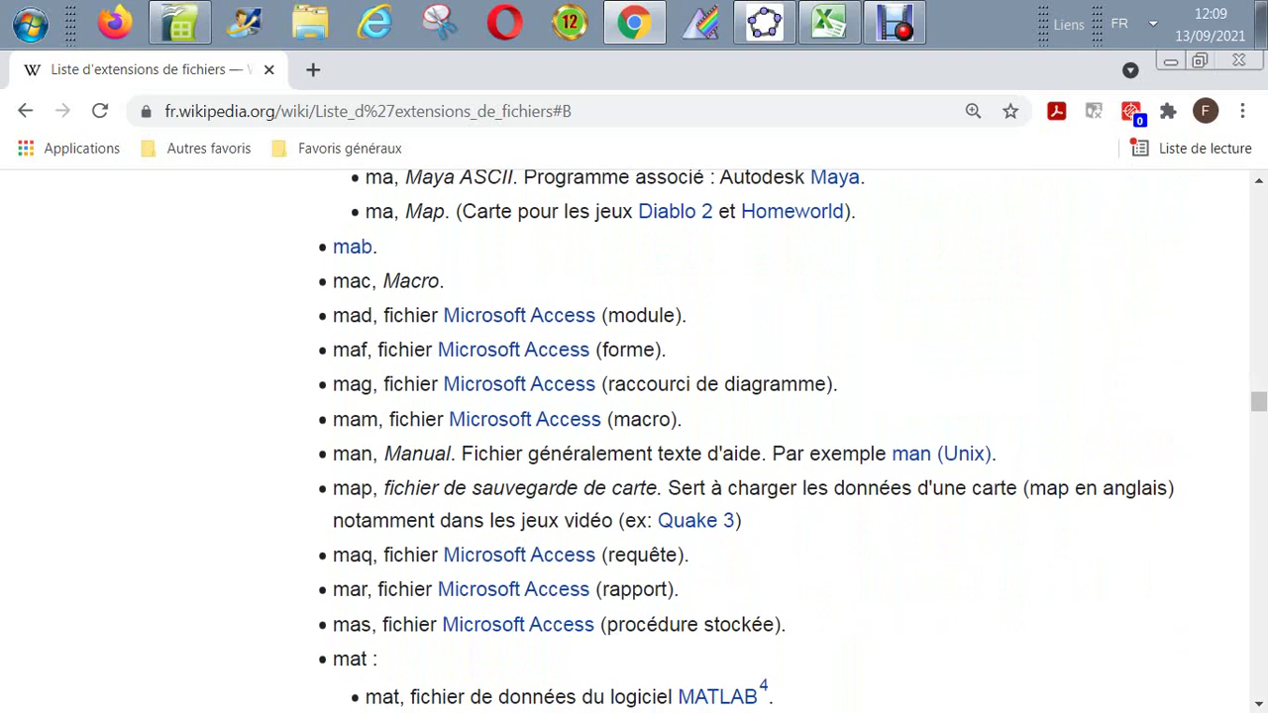
{"action": "key", "text": "Down"}
{"action": "key", "text": "Down"}
{"action": "key", "text": "Down"}
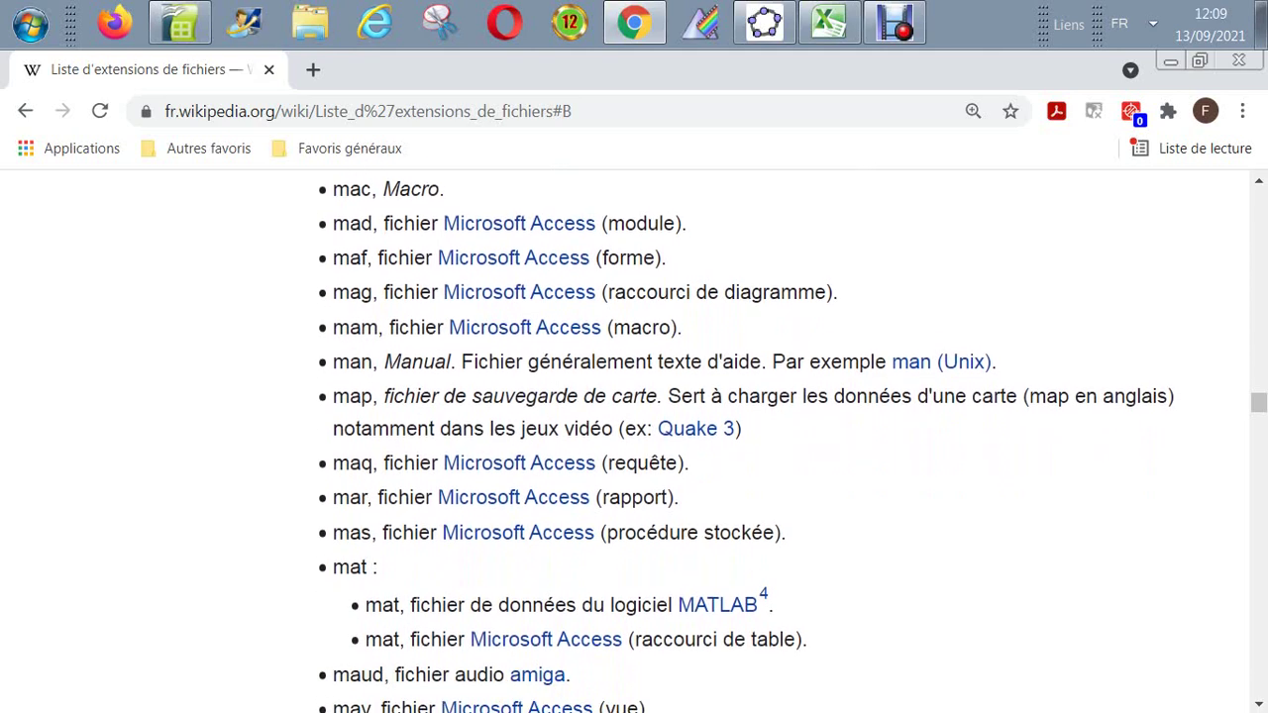
{"action": "key", "text": "Down"}
{"action": "key", "text": "Down"}
{"action": "key", "text": "Down"}
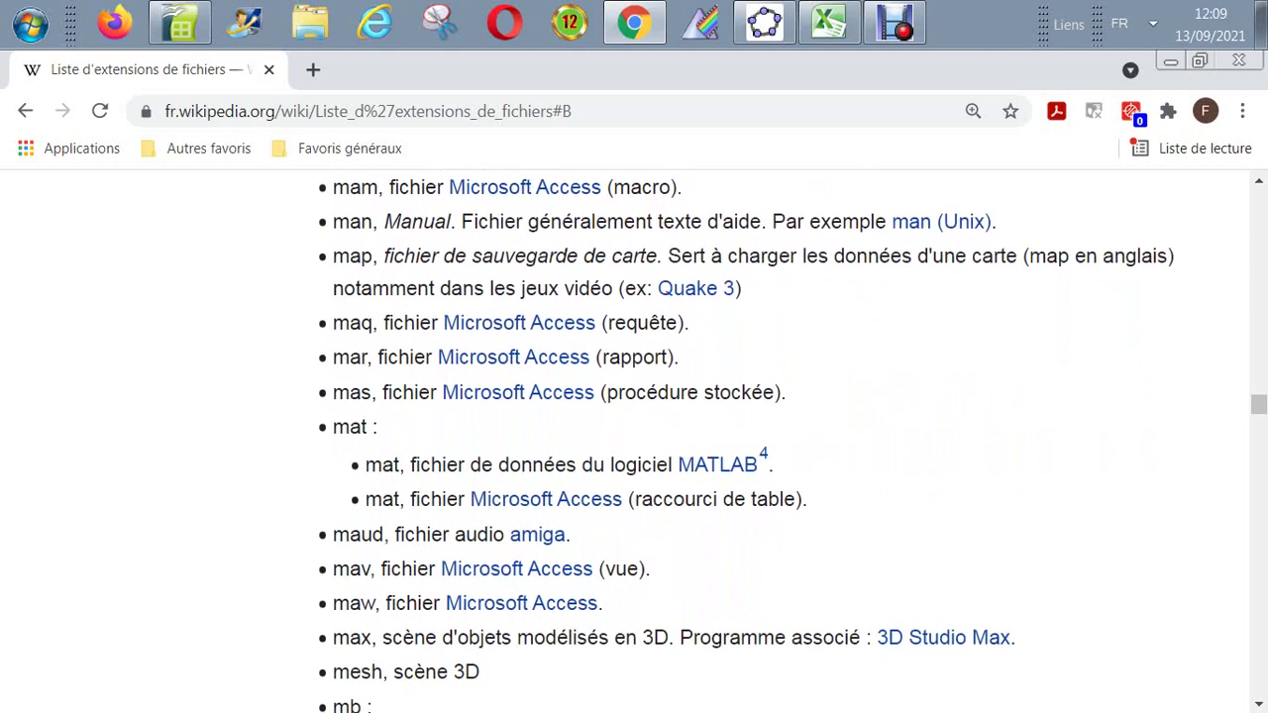
{"action": "key", "text": "Down"}
{"action": "key", "text": "Down"}
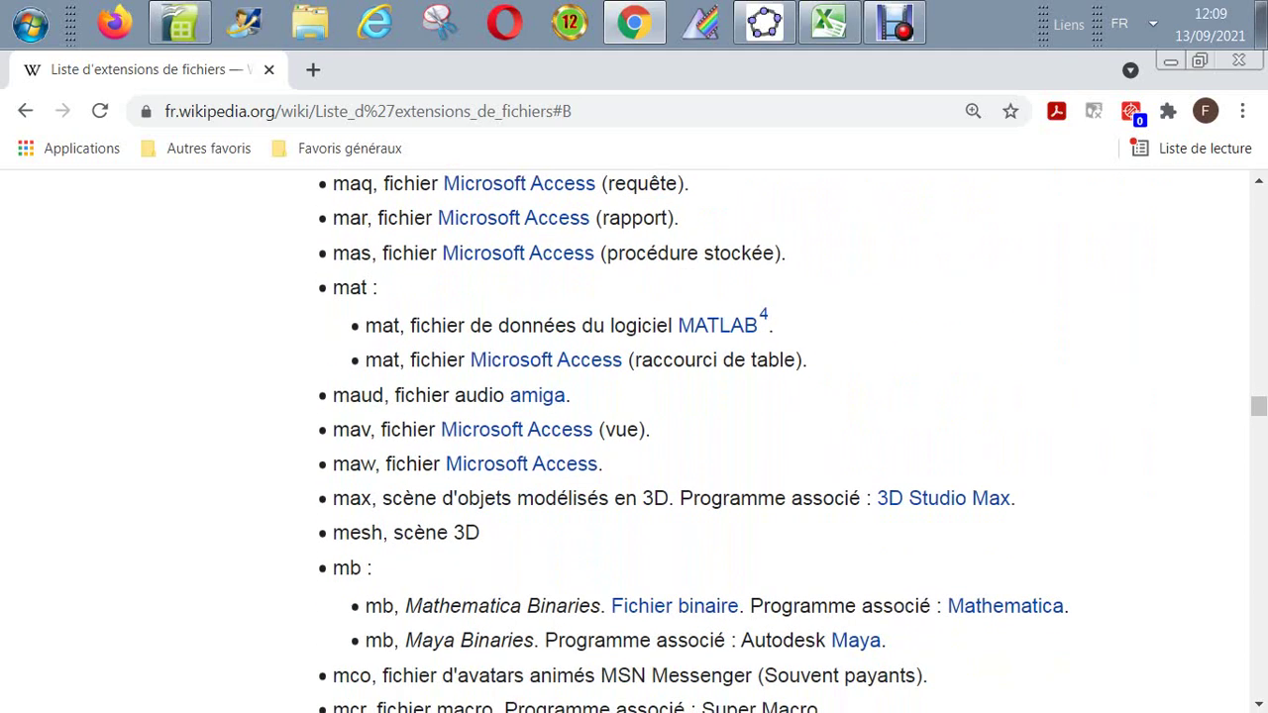
{"action": "key", "text": "Down"}
{"action": "key", "text": "Down"}
{"action": "key", "text": "Down"}
{"action": "key", "text": "Down"}
{"action": "key", "text": "Down"}
{"action": "key", "text": "Down"}
{"action": "key", "text": "Down"}
{"action": "key", "text": "Down"}
{"action": "key", "text": "Down"}
{"action": "key", "text": "Down"}
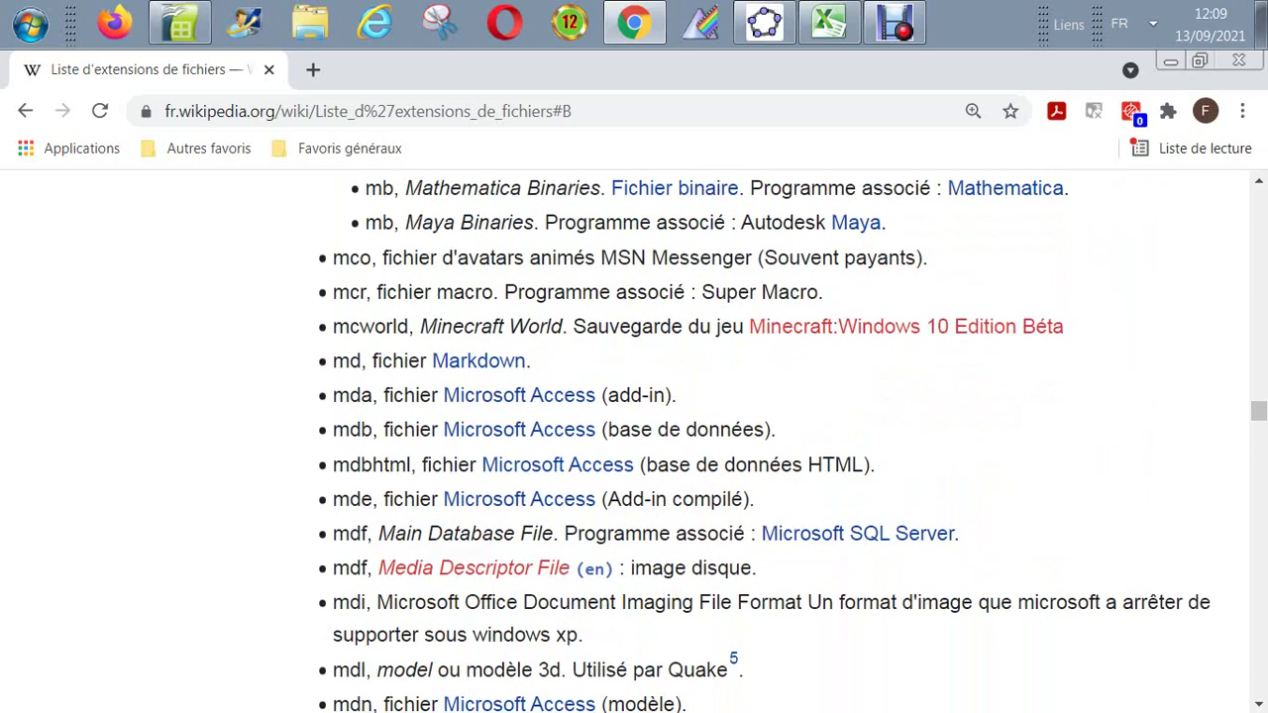
Step: Skim the rest of the extension list from the M section through the letter Y, and return to the beginning of the article
{"action": "key", "text": "Down"}
{"action": "key", "text": "Down"}
{"action": "key", "text": "Down"}
{"action": "key", "text": "Down"}
{"action": "key", "text": "Down"}
{"action": "key", "text": "Down"}
{"action": "key", "text": "Down"}
{"action": "key", "text": "Down"}
{"action": "key", "text": "Down"}
{"action": "key", "text": "Down"}
{"action": "key", "text": "Down"}
{"action": "key", "text": "Down"}
{"action": "key", "text": "Down"}
{"action": "key", "text": "Down"}
{"action": "key", "text": "Down"}
{"action": "key", "text": "Down"}
{"action": "key", "text": "Down"}
{"action": "key", "text": "Down"}
{"action": "key", "text": "Down"}
{"action": "key", "text": "Down"}
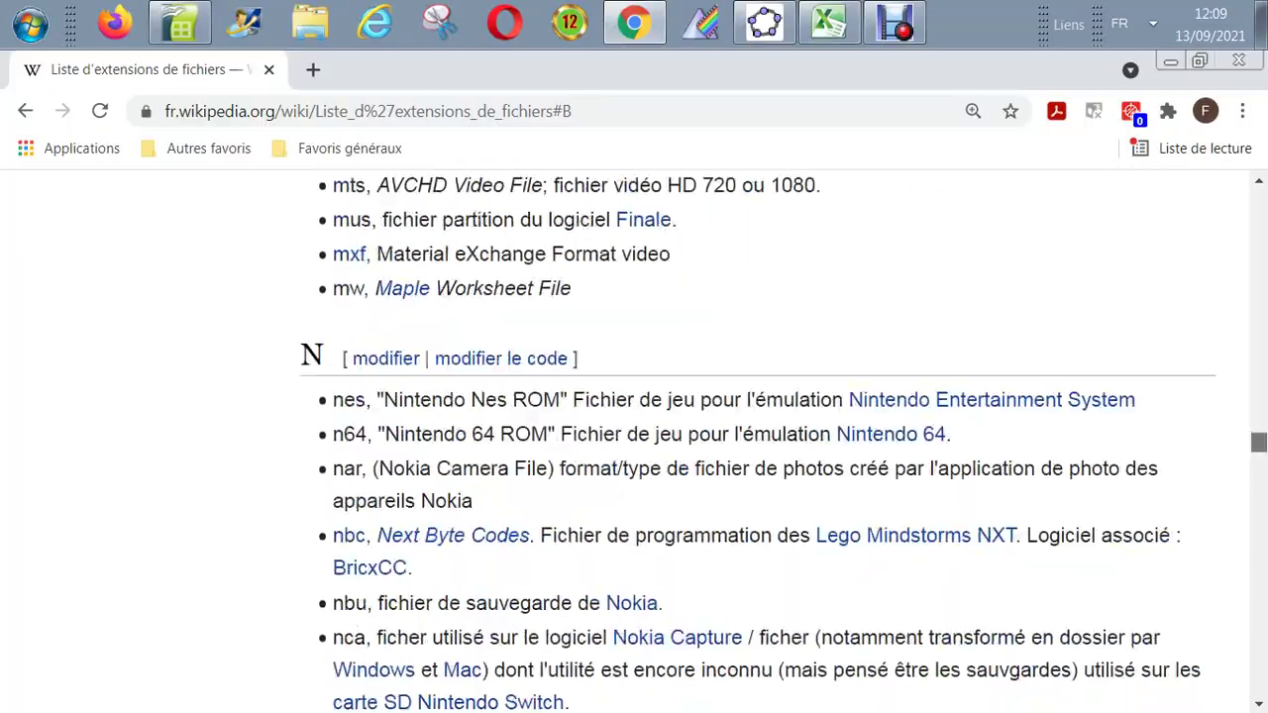
{"action": "key", "text": "Down"}
{"action": "key", "text": "Down"}
{"action": "key", "text": "Down"}
{"action": "key", "text": "Down"}
{"action": "key", "text": "Down"}
{"action": "key", "text": "Down"}
{"action": "key", "text": "Down"}
{"action": "key", "text": "Down"}
{"action": "key", "text": "Down"}
{"action": "key", "text": "Down"}
{"action": "key", "text": "Down"}
{"action": "key", "text": "Down"}
{"action": "key", "text": "Down"}
{"action": "key", "text": "Down"}
{"action": "key", "text": "Down"}
{"action": "key", "text": "Down"}
{"action": "key", "text": "Down"}
{"action": "key", "text": "Down"}
{"action": "key", "text": "Down"}
{"action": "key", "text": "Down"}
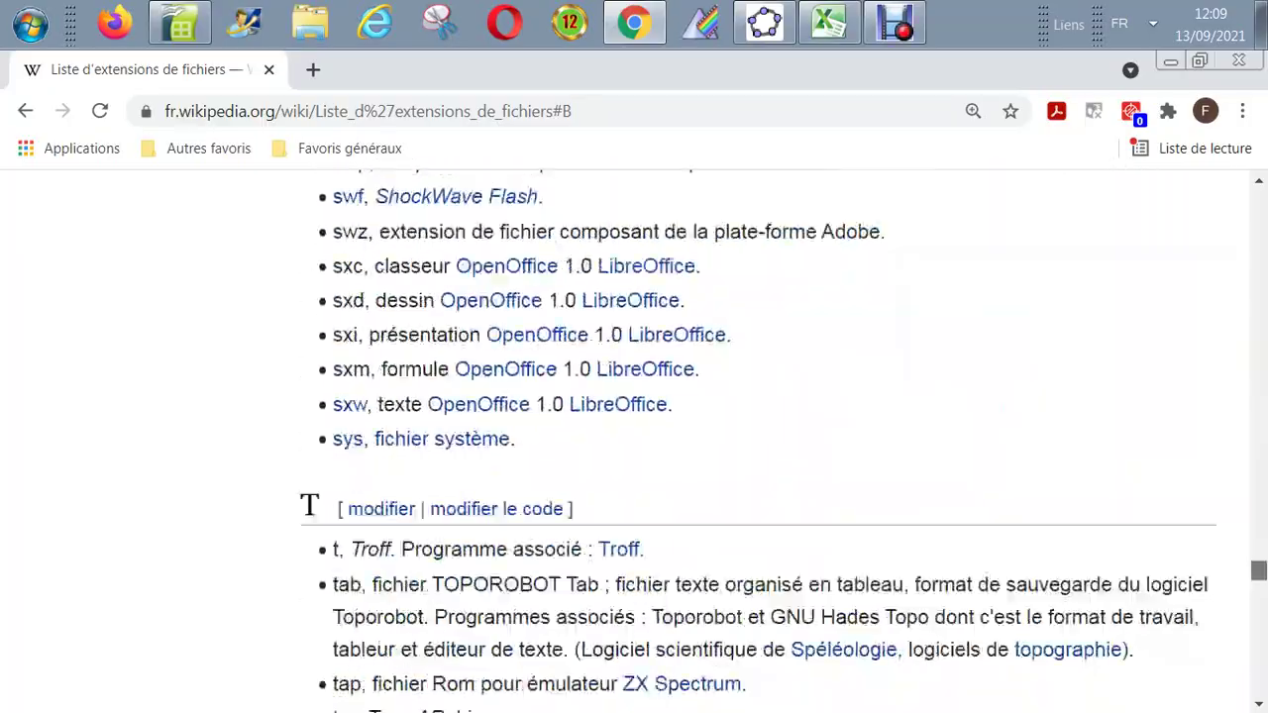
{"action": "key", "text": "Down"}
{"action": "key", "text": "Down"}
{"action": "key", "text": "Down"}
{"action": "key", "text": "Down"}
{"action": "key", "text": "Down"}
{"action": "key", "text": "Down"}
{"action": "key", "text": "Down"}
{"action": "key", "text": "Down"}
{"action": "key", "text": "Down"}
{"action": "key", "text": "Down"}
{"action": "key", "text": "Down"}
{"action": "key", "text": "Down"}
{"action": "key", "text": "Down"}
{"action": "key", "text": "Down"}
{"action": "key", "text": "Down"}
{"action": "key", "text": "Down"}
{"action": "key", "text": "Down"}
{"action": "key", "text": "Down"}
{"action": "key", "text": "Down"}
{"action": "key", "text": "Down"}
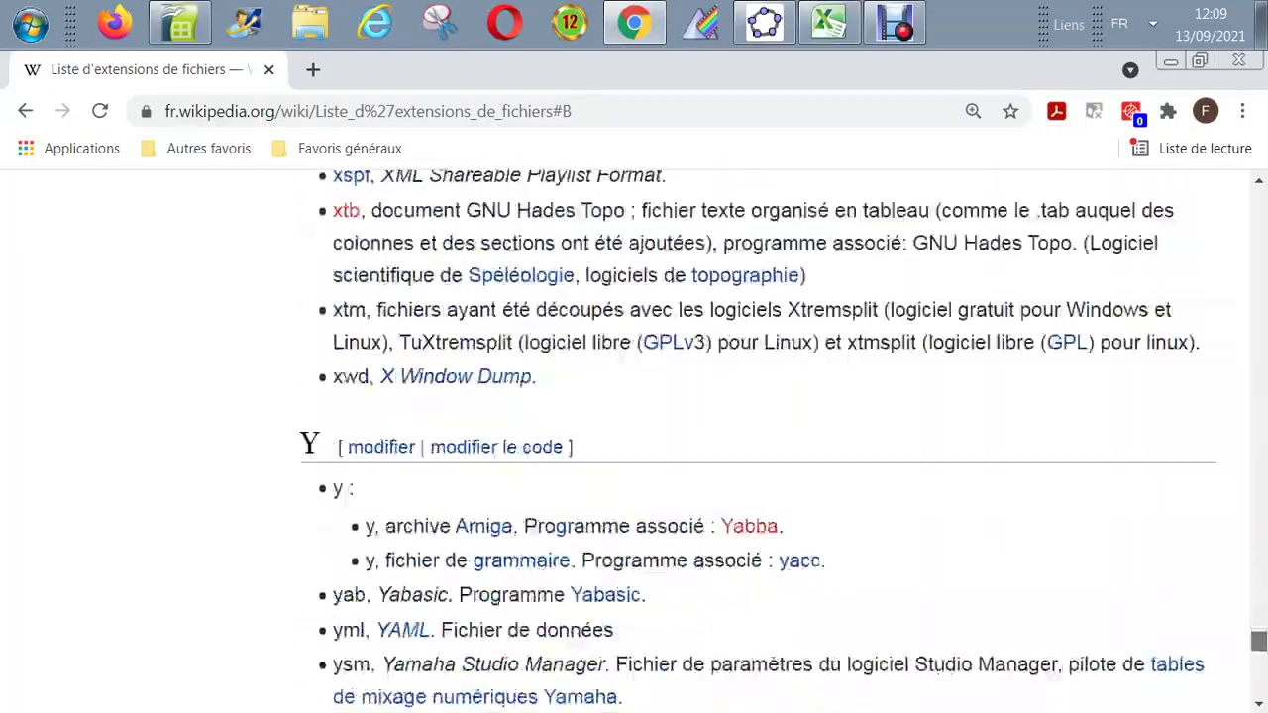
{"action": "left_click_drag", "start_coordinate": [1257, 645], "coordinate": [1257, 199]}
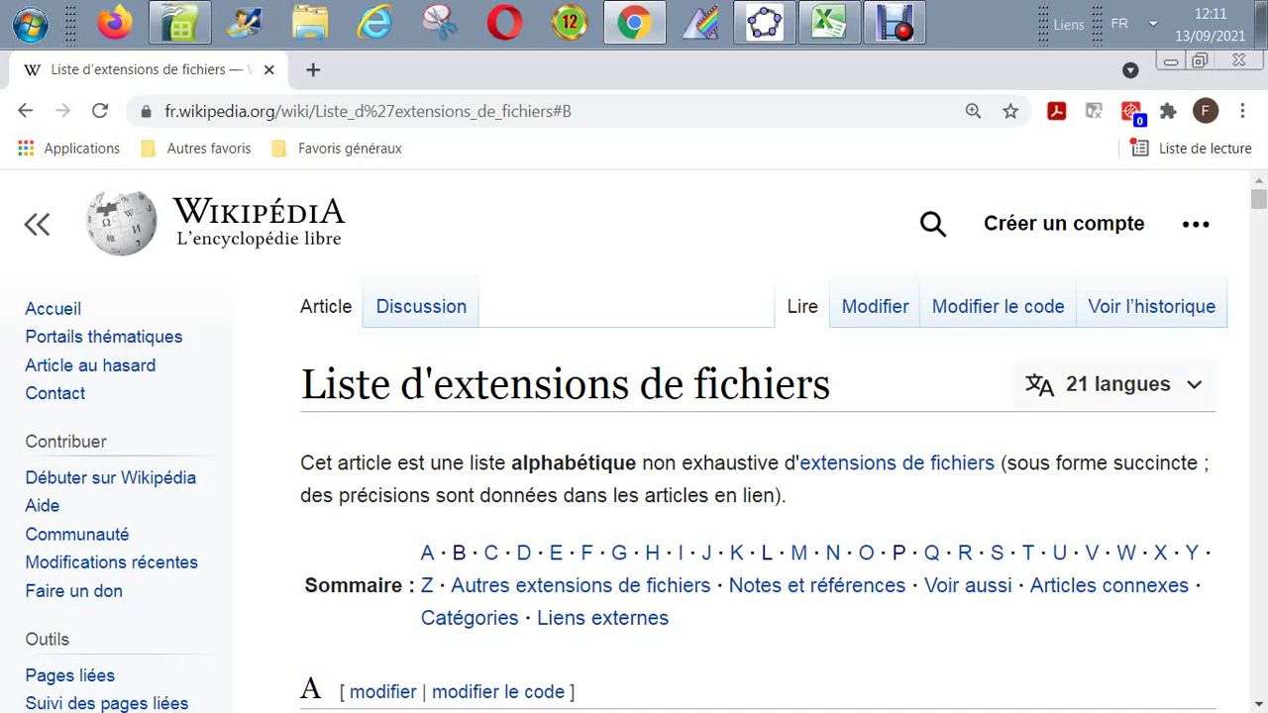
Step: Browse the list of other languages offered for the article and close it without choosing one
{"action": "left_click", "coordinate": [1117, 384]}
{"action": "scroll", "coordinate": [1117, 384], "scroll_direction": "down", "scroll_amount": 2}
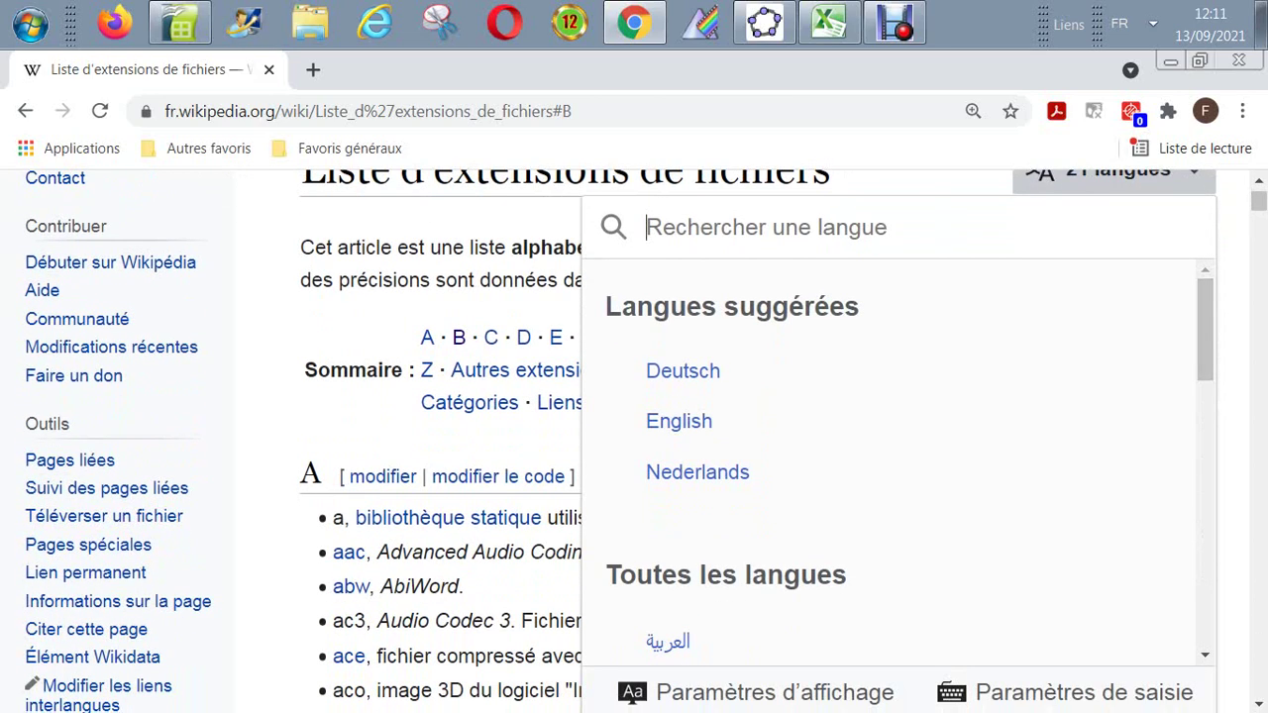
{"action": "scroll", "coordinate": [910, 466], "scroll_direction": "down", "scroll_amount": 3}
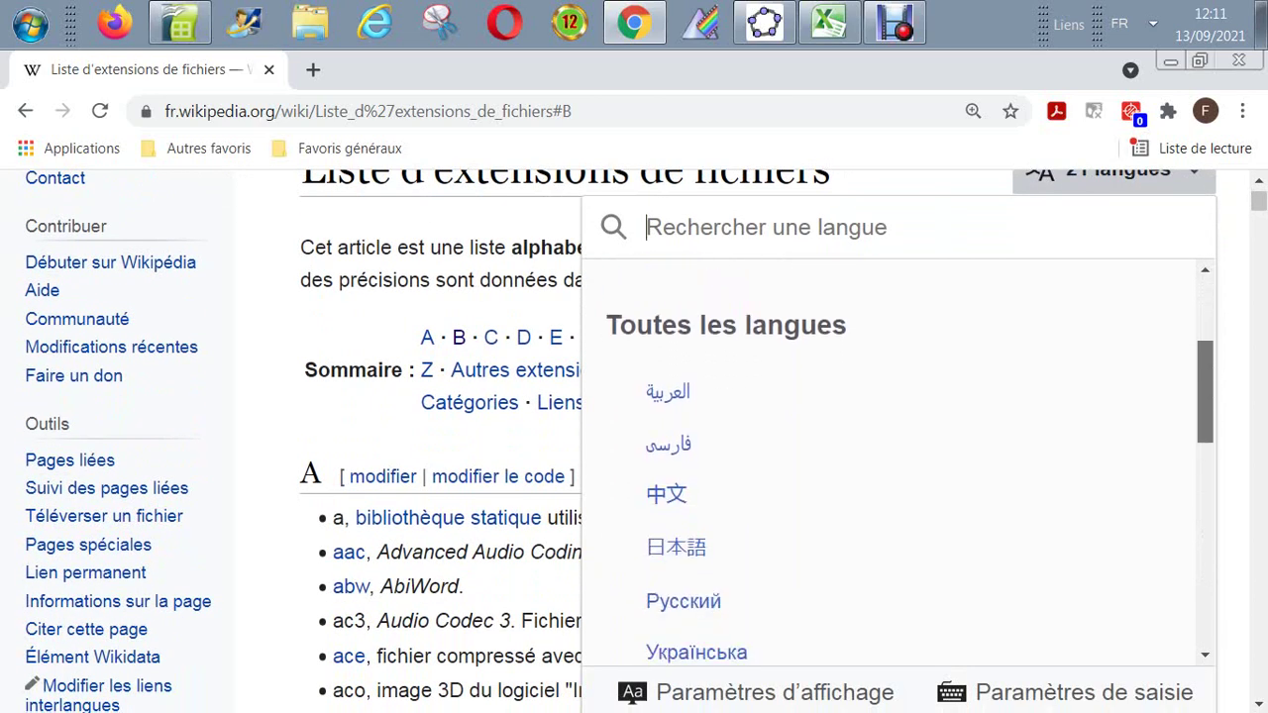
{"action": "scroll", "coordinate": [898, 461], "scroll_direction": "down", "scroll_amount": 7}
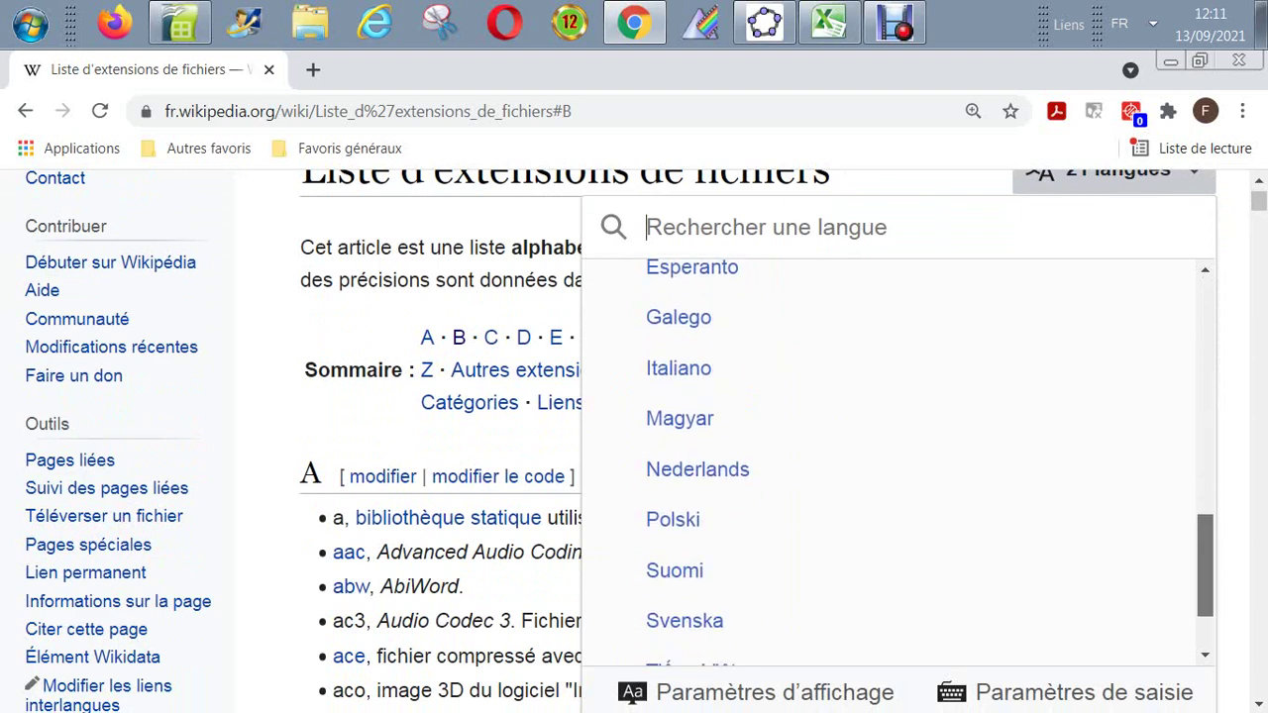
{"action": "scroll", "coordinate": [898, 460], "scroll_direction": "down", "scroll_amount": 2}
{"action": "scroll", "coordinate": [899, 460], "scroll_direction": "up", "scroll_amount": 10}
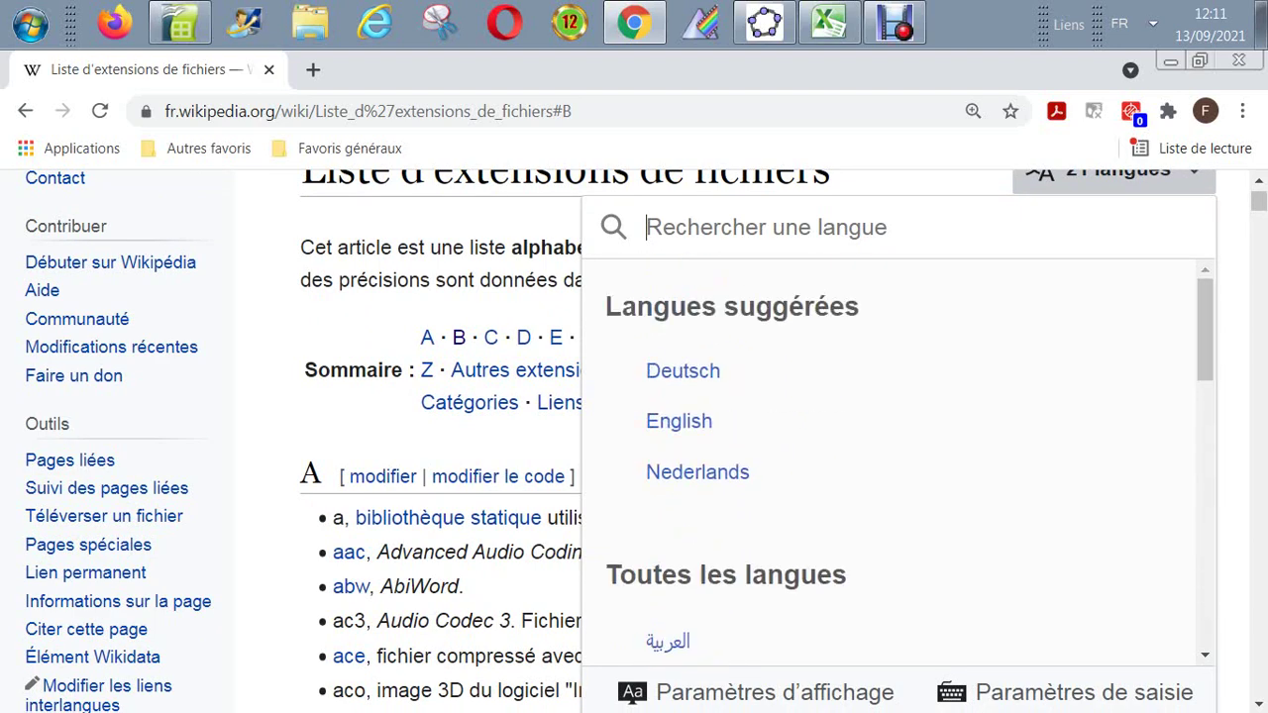
{"action": "key", "text": "Escape"}
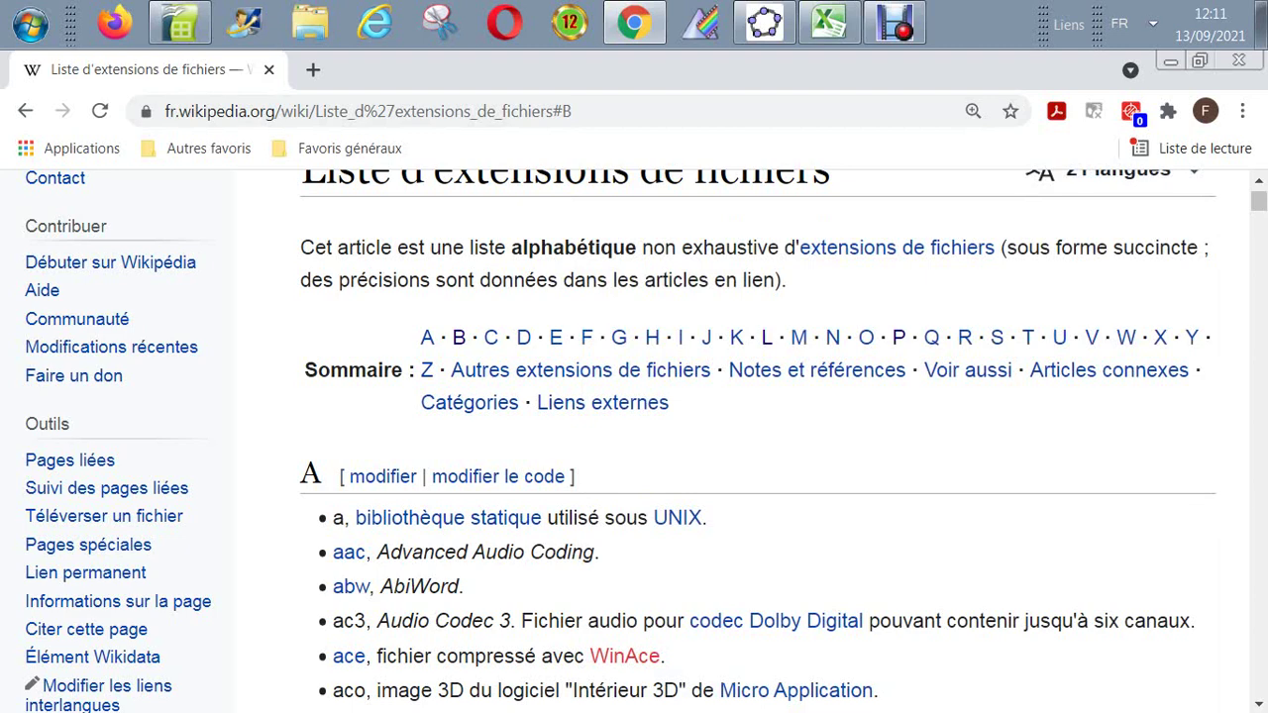
Step: Switch to the Classeur1 workbook in Excel Starter and bring up its Save As dialog
{"action": "left_click", "coordinate": [829, 23]}
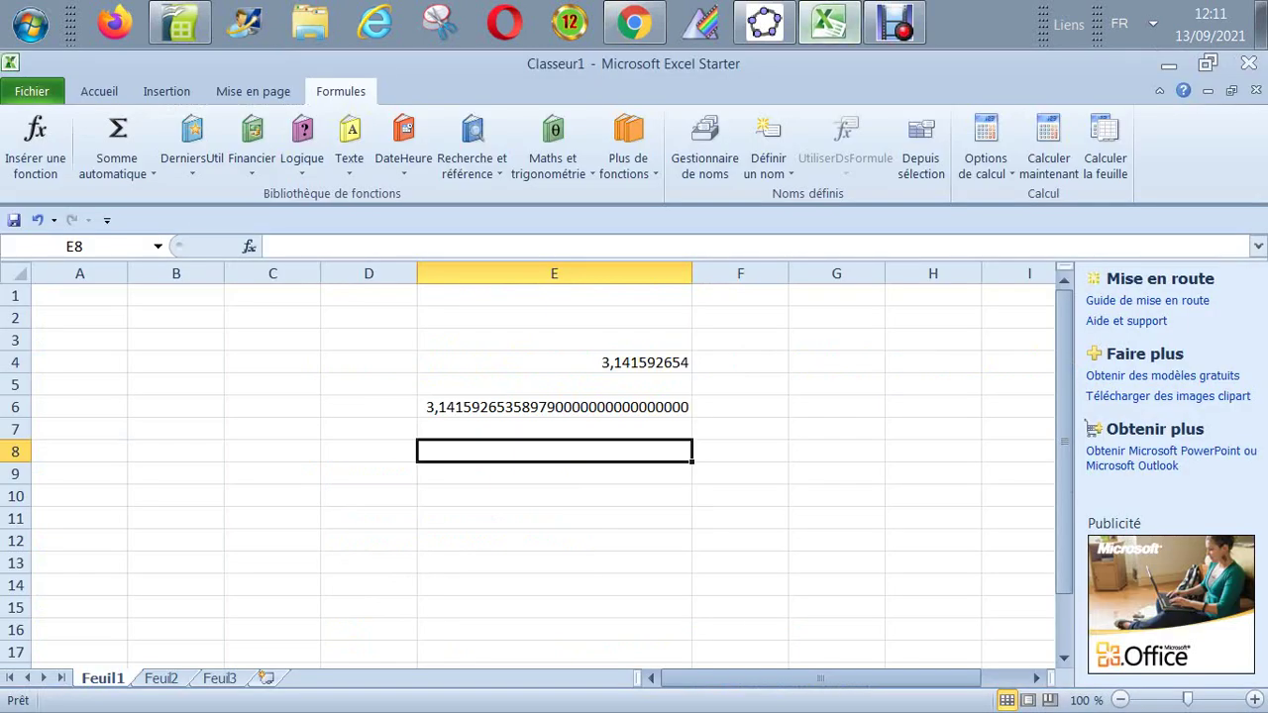
{"action": "left_click_drag", "start_coordinate": [554, 495], "coordinate": [553, 473]}
{"action": "left_click", "coordinate": [554, 451]}
{"action": "left_click", "coordinate": [31, 91]}
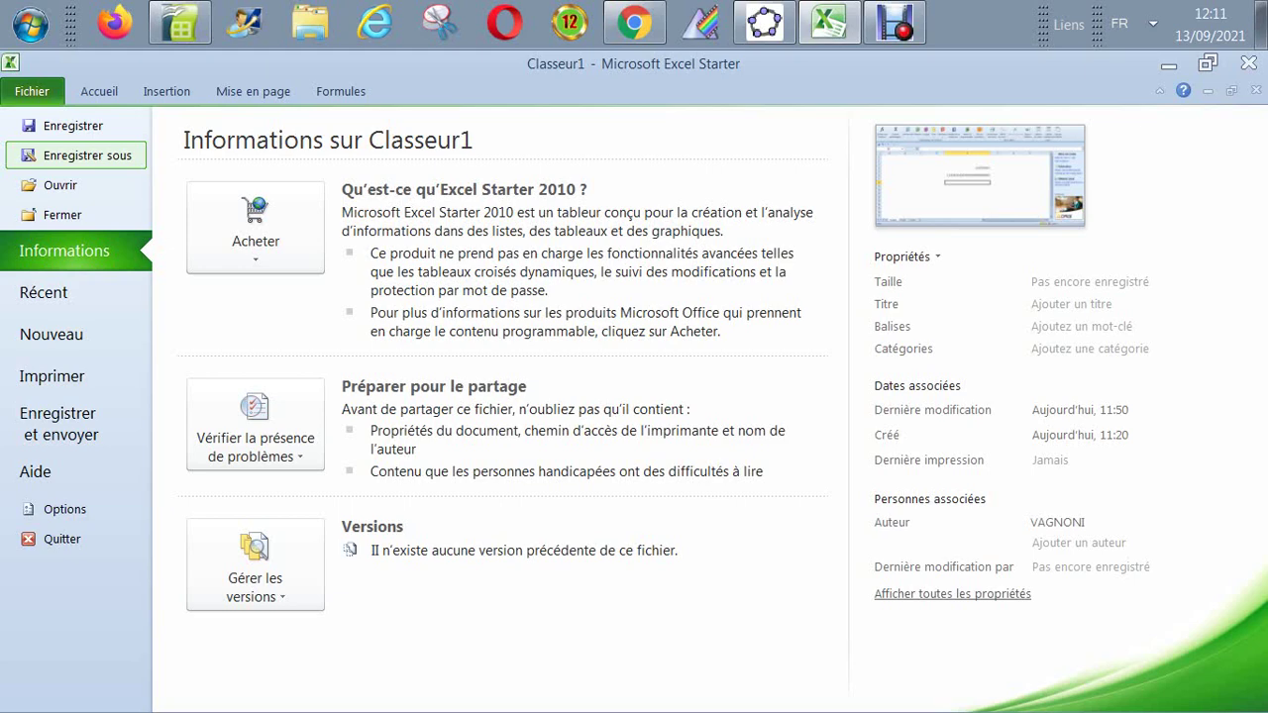
{"action": "left_click", "coordinate": [87, 156]}
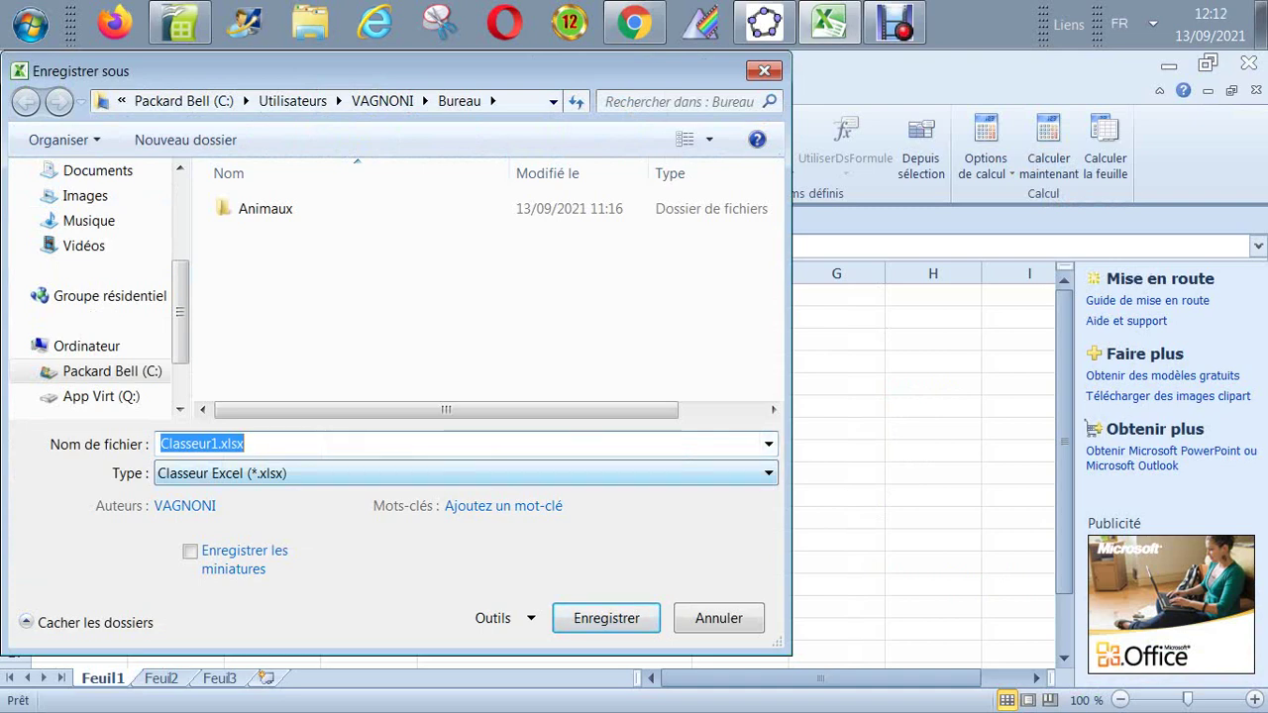
Step: Save the workbook to the desktop as Classeur1.ods in the OpenDocument spreadsheet format, accepting possible incompatibilities
{"action": "left_click", "coordinate": [465, 473]}
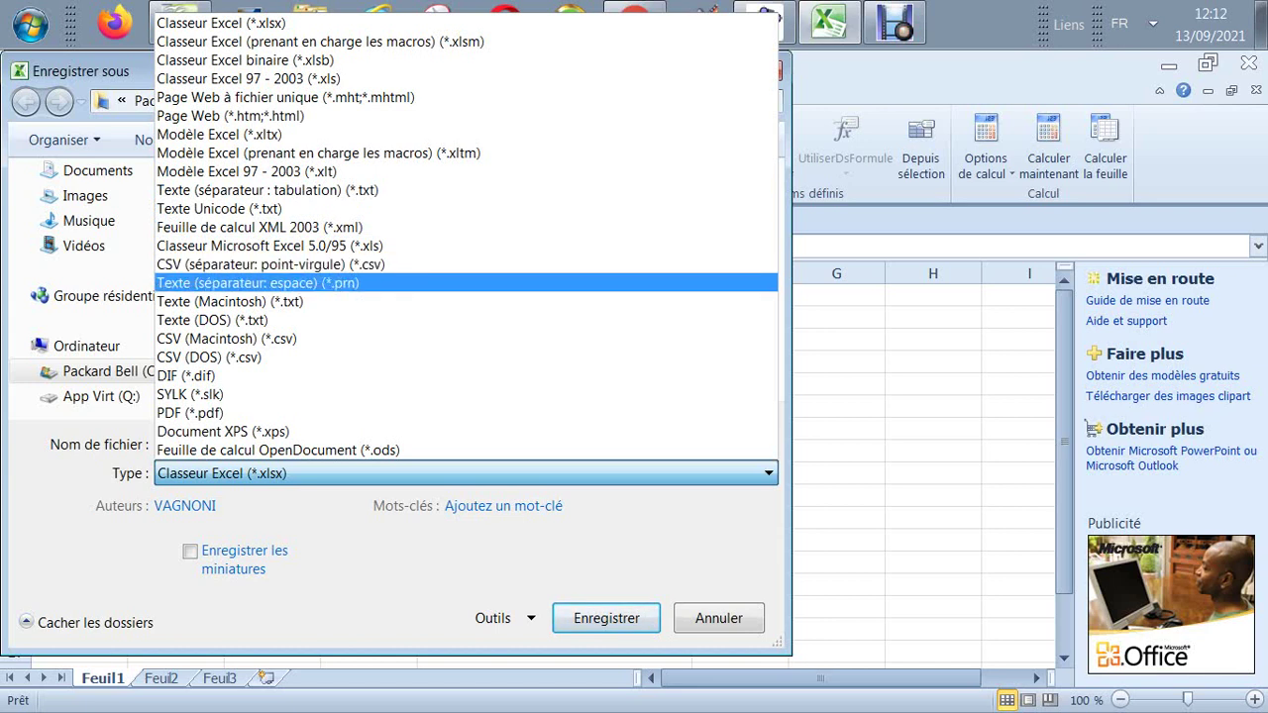
{"action": "key", "text": "Down"}
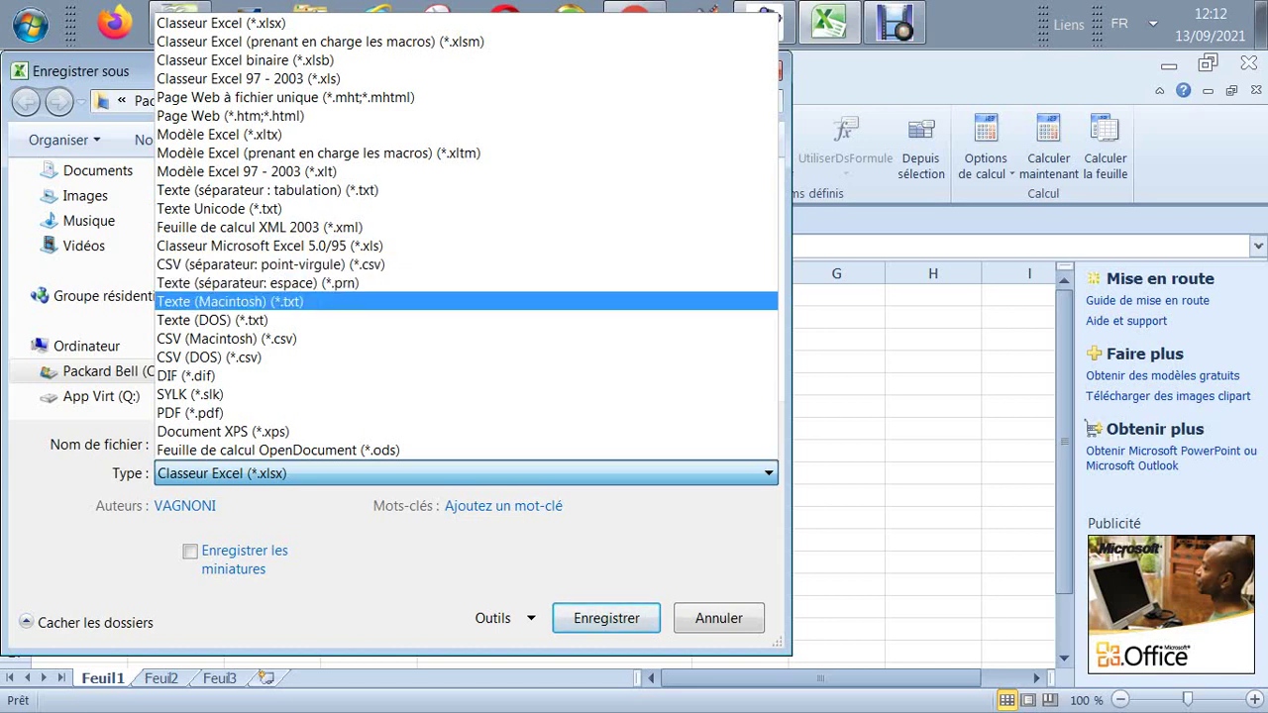
{"action": "key", "text": "Down"}
{"action": "key", "text": "Down"}
{"action": "key", "text": "Down"}
{"action": "key", "text": "Down"}
{"action": "key", "text": "Down"}
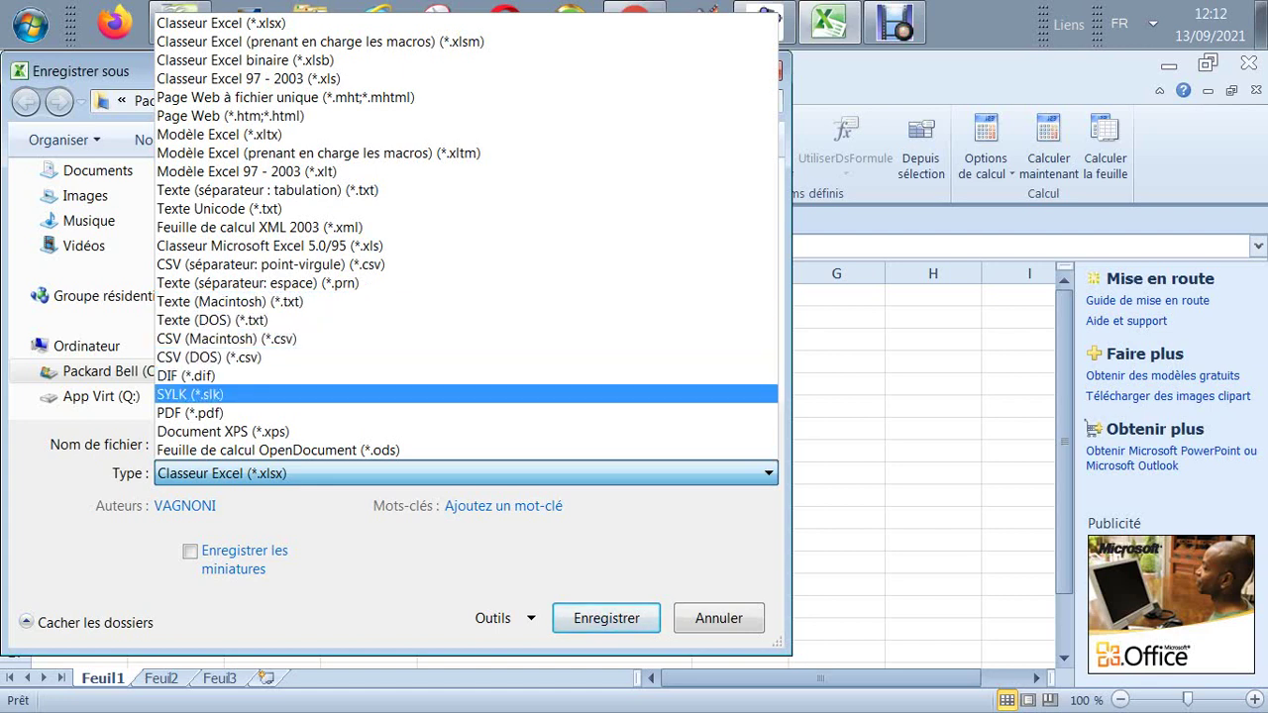
{"action": "key", "text": "Down"}
{"action": "key", "text": "Down"}
{"action": "key", "text": "Down"}
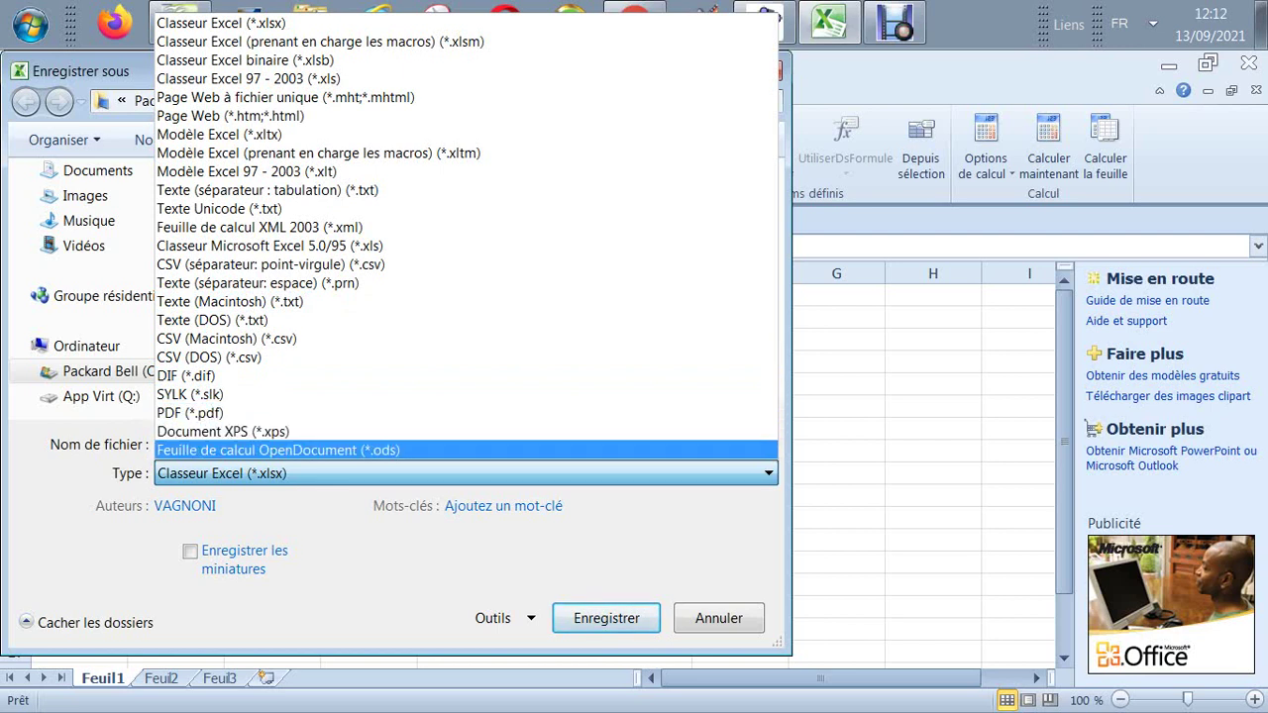
{"action": "key", "text": "Return"}
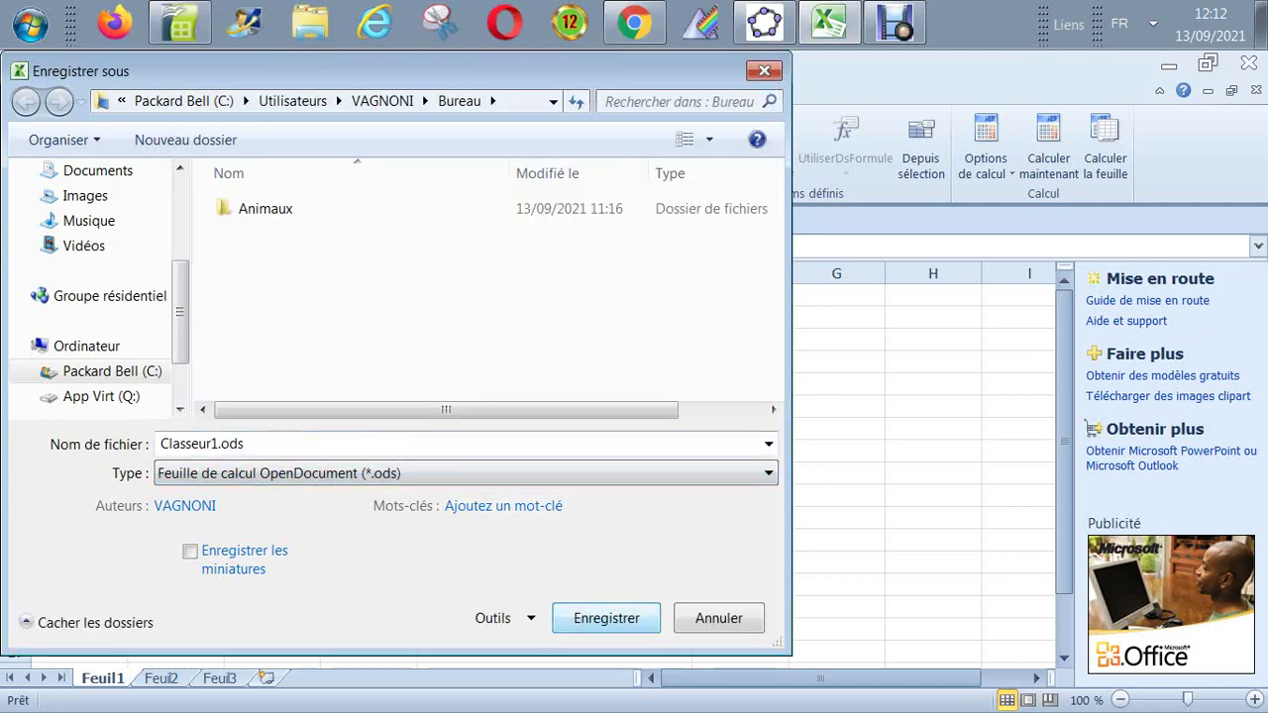
{"action": "key", "text": "Return"}
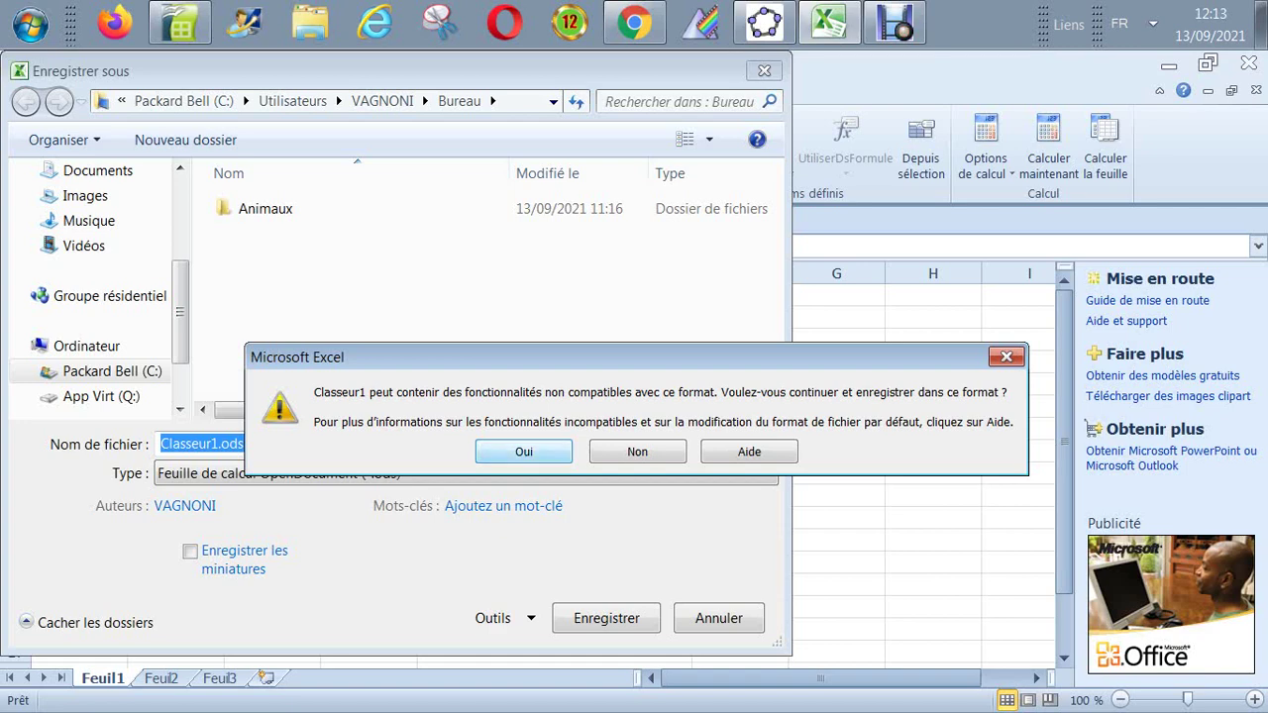
{"action": "key", "text": "Return"}
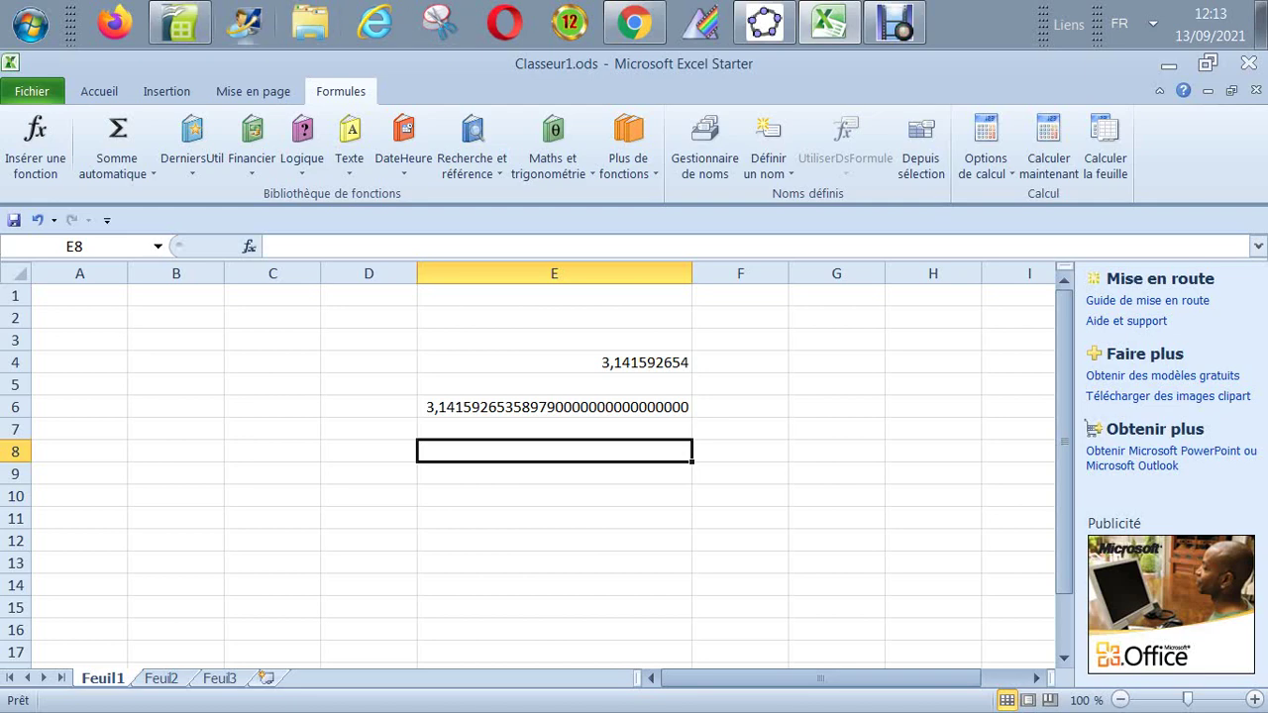
Step: Switch to the unsaved spreadsheet in OpenOffice Calc
{"action": "key", "text": "alt+Tab"}
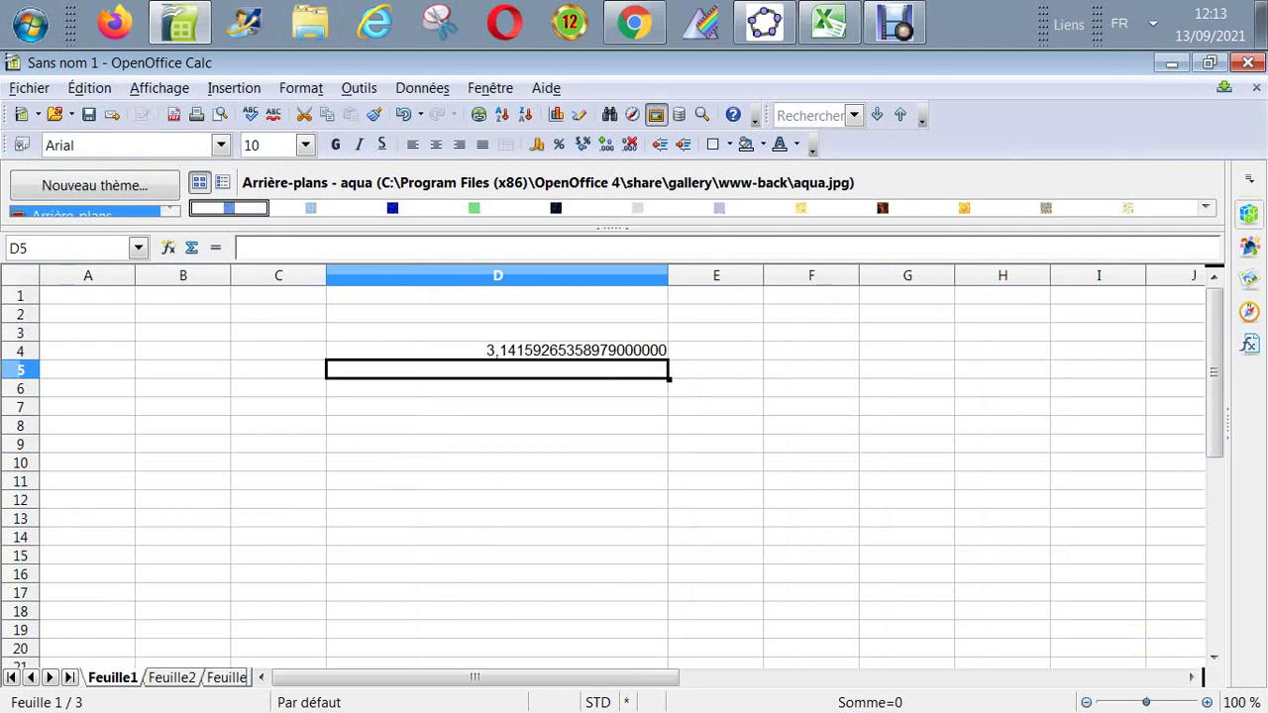
{"action": "key", "text": "alt+f"}
{"action": "key", "text": "Down"}
{"action": "key", "text": "Right"}
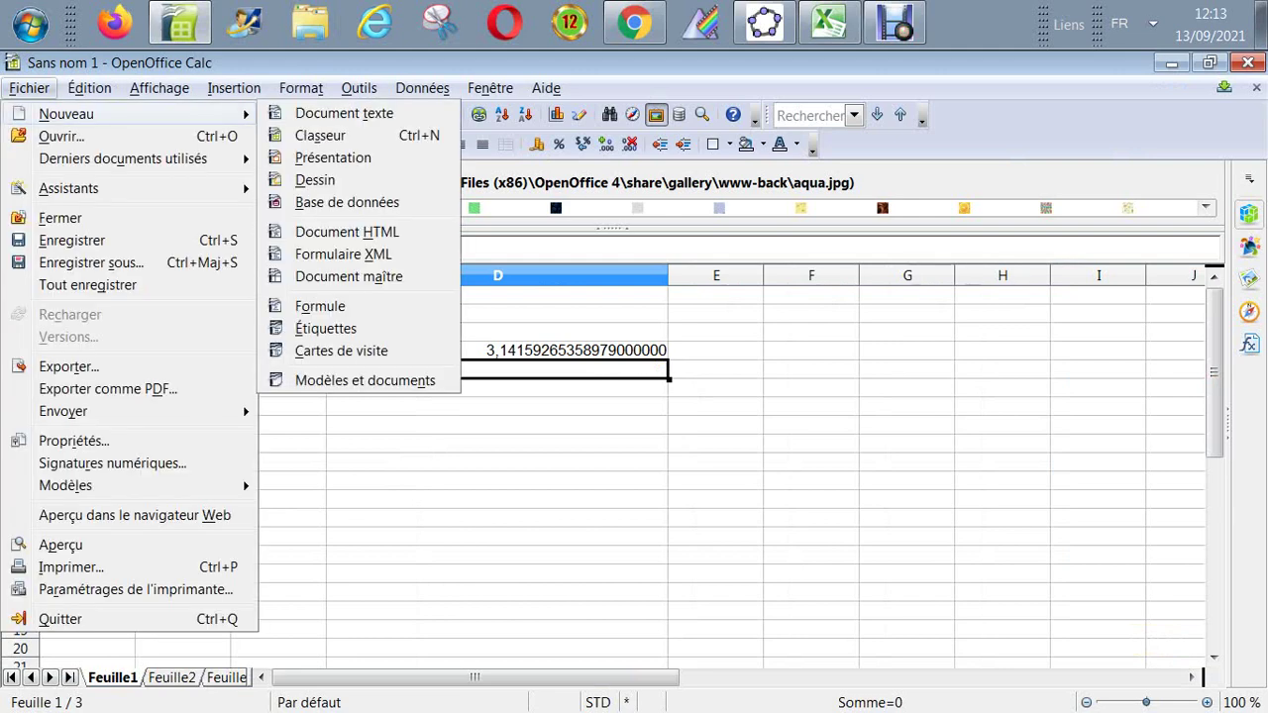
{"action": "key", "text": "Escape"}
{"action": "key", "text": "Escape"}
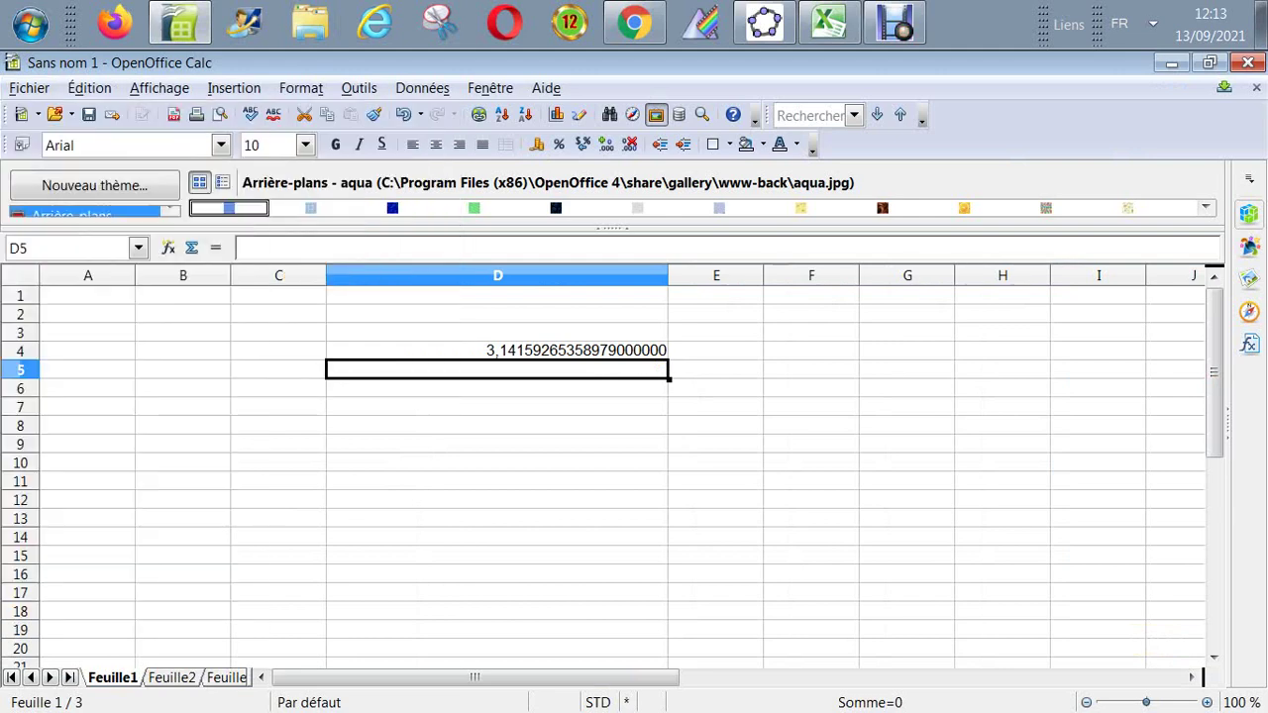
Step: Open Classeur1.ods from the desktop in read-only mode
{"action": "key", "text": "ctrl+o"}
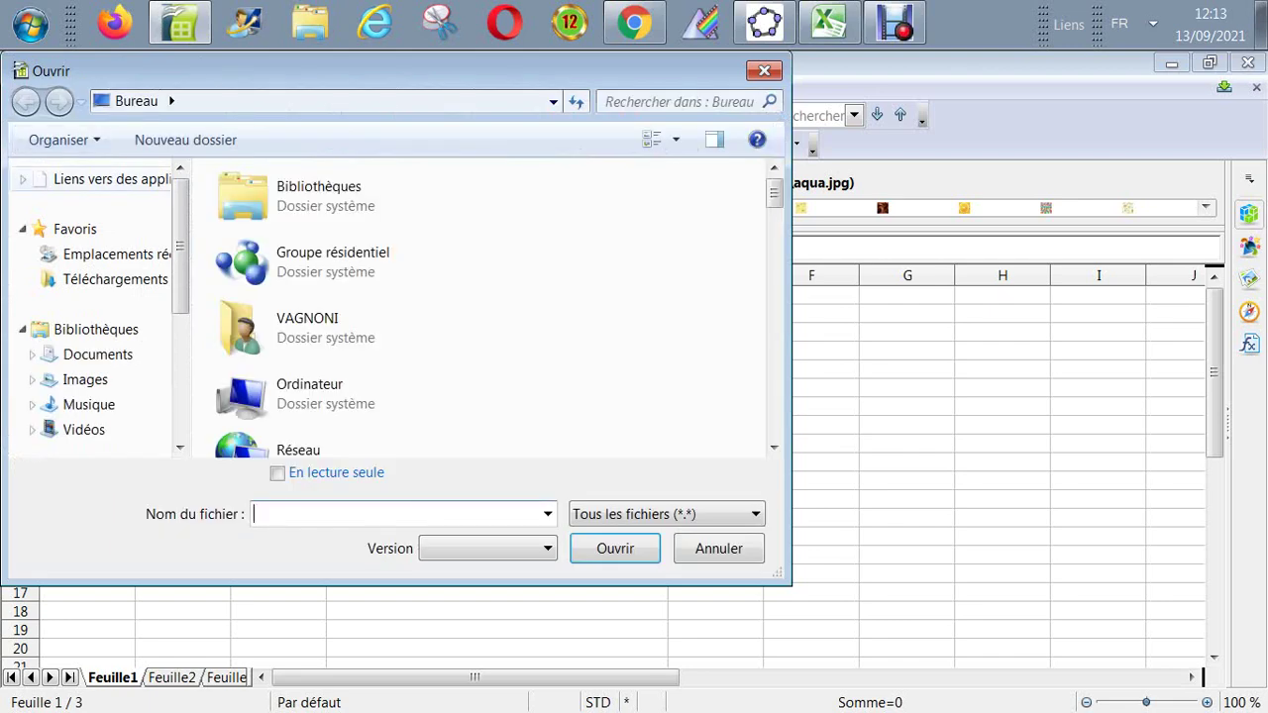
{"action": "scroll", "coordinate": [475, 307], "scroll_direction": "down", "scroll_amount": 10}
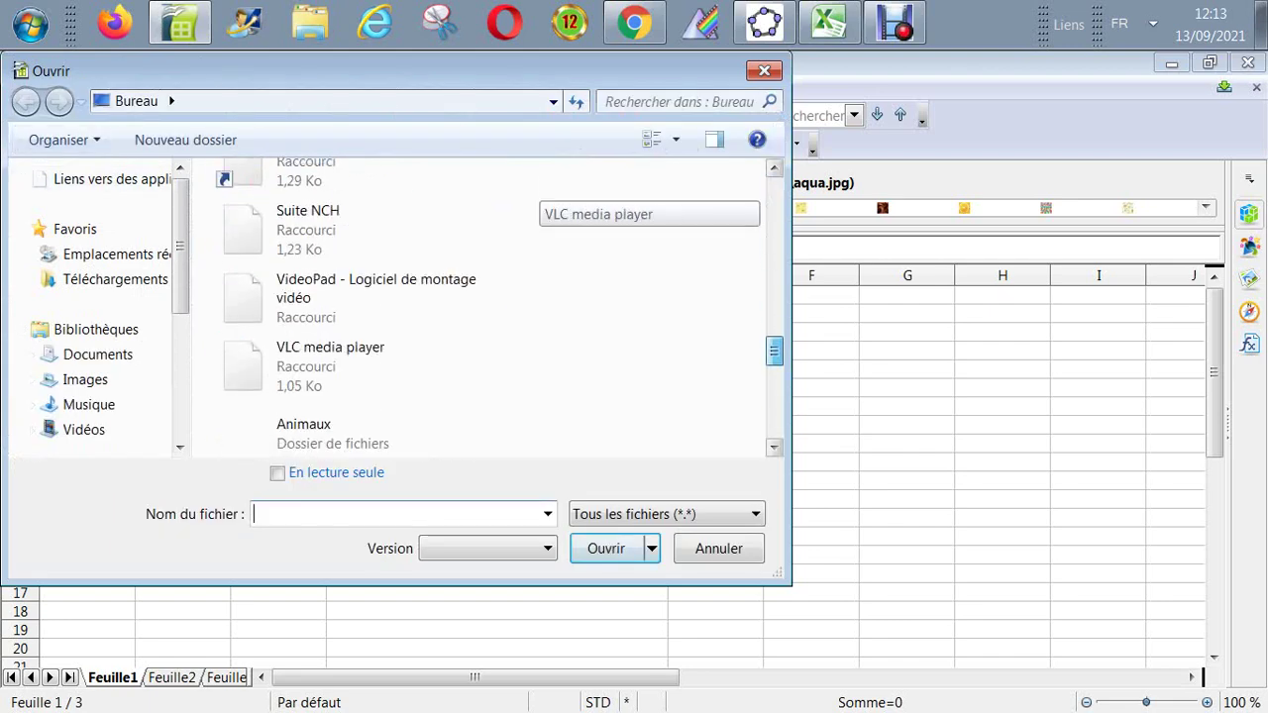
{"action": "scroll", "coordinate": [475, 307], "scroll_direction": "down", "scroll_amount": 1}
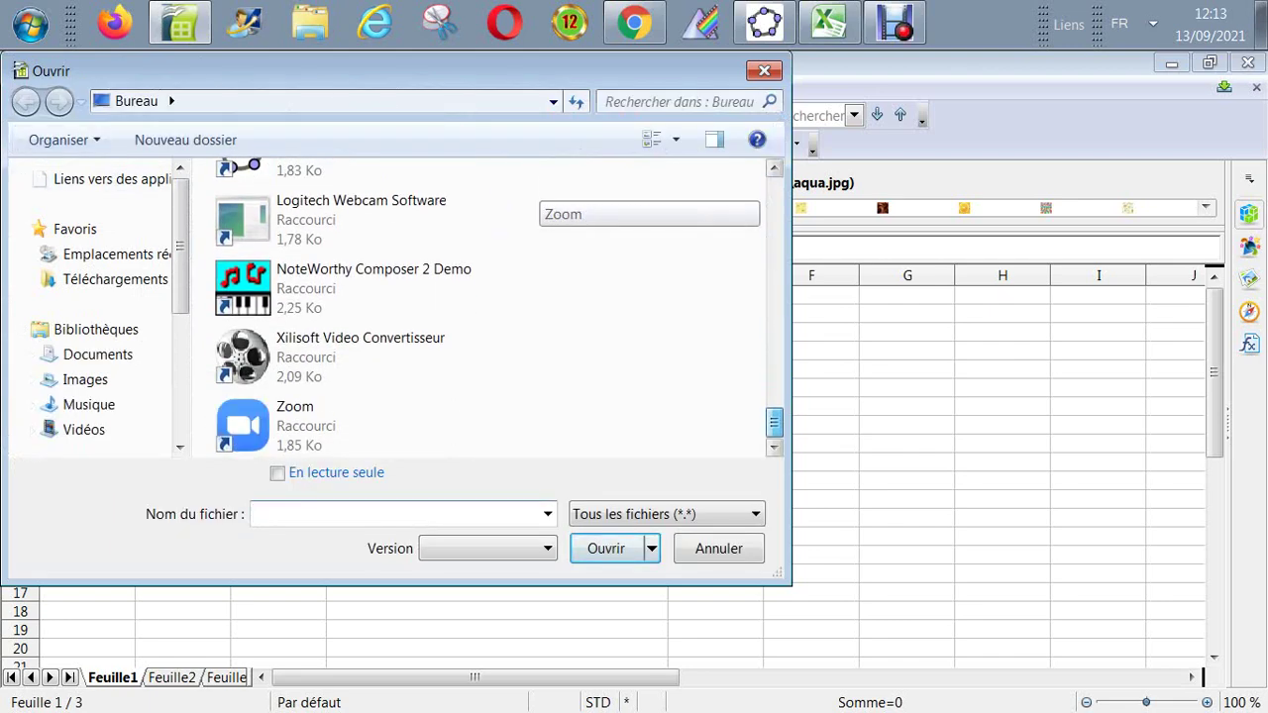
{"action": "scroll", "coordinate": [476, 307], "scroll_direction": "up", "scroll_amount": 6}
{"action": "scroll", "coordinate": [475, 307], "scroll_direction": "up", "scroll_amount": 10}
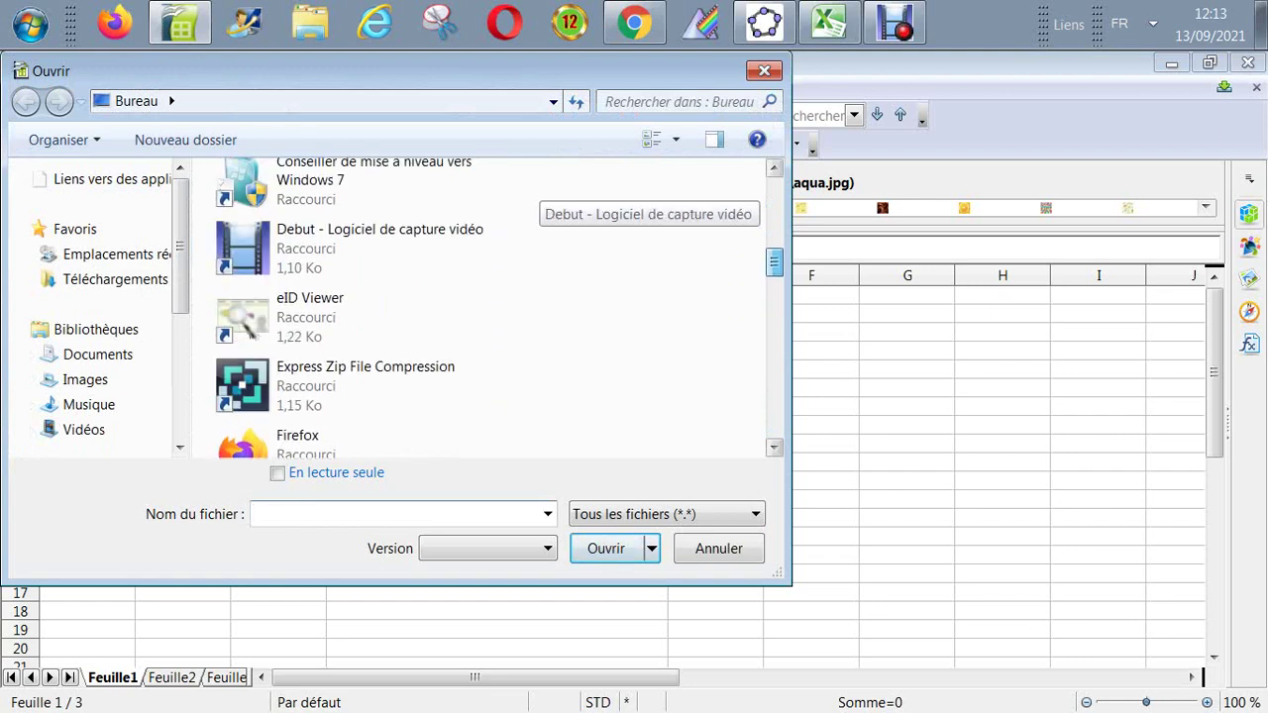
{"action": "scroll", "coordinate": [475, 307], "scroll_direction": "up", "scroll_amount": 6}
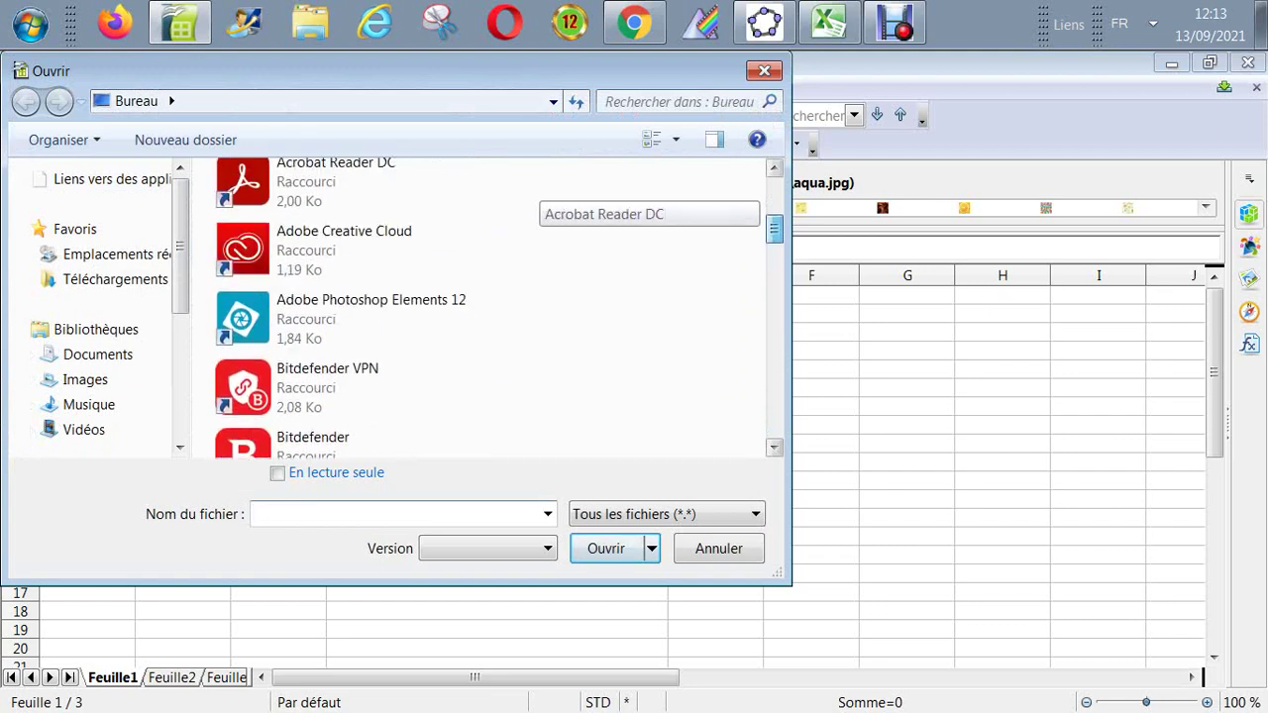
{"action": "scroll", "coordinate": [475, 307], "scroll_direction": "down", "scroll_amount": 12}
{"action": "scroll", "coordinate": [475, 307], "scroll_direction": "down", "scroll_amount": 10}
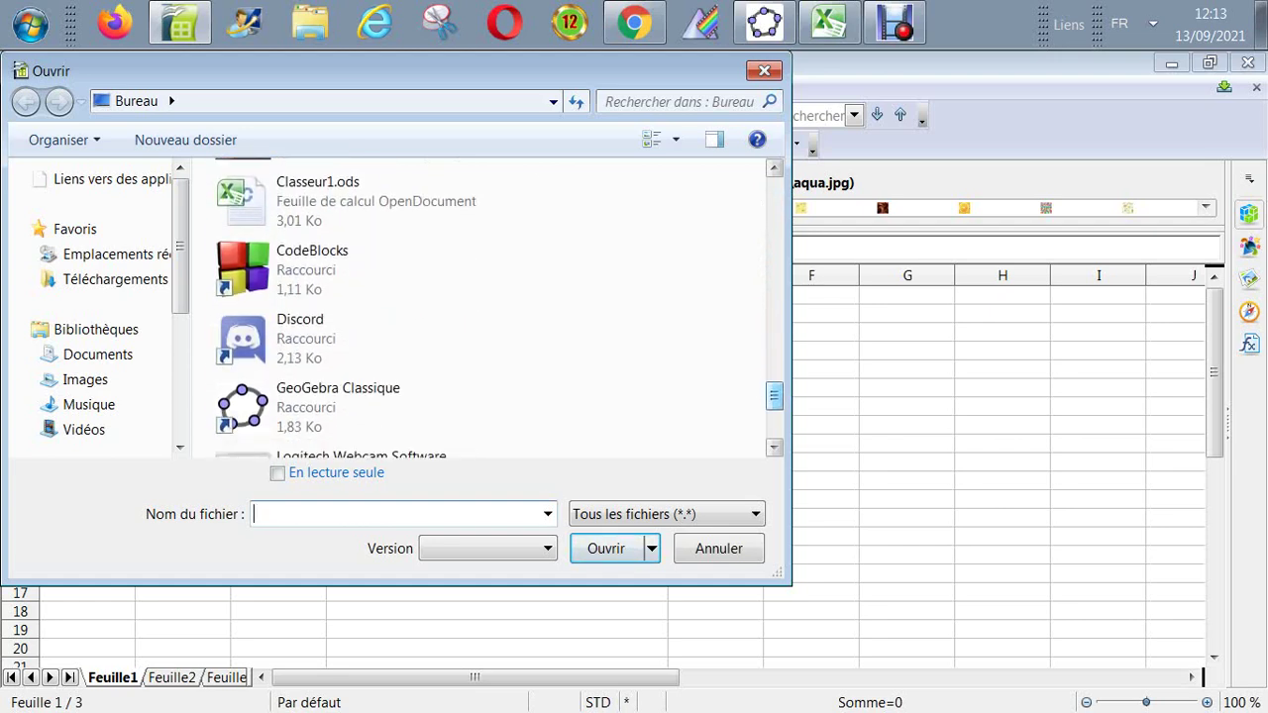
{"action": "scroll", "coordinate": [475, 307], "scroll_direction": "down", "scroll_amount": 3}
{"action": "scroll", "coordinate": [476, 307], "scroll_direction": "down", "scroll_amount": 2}
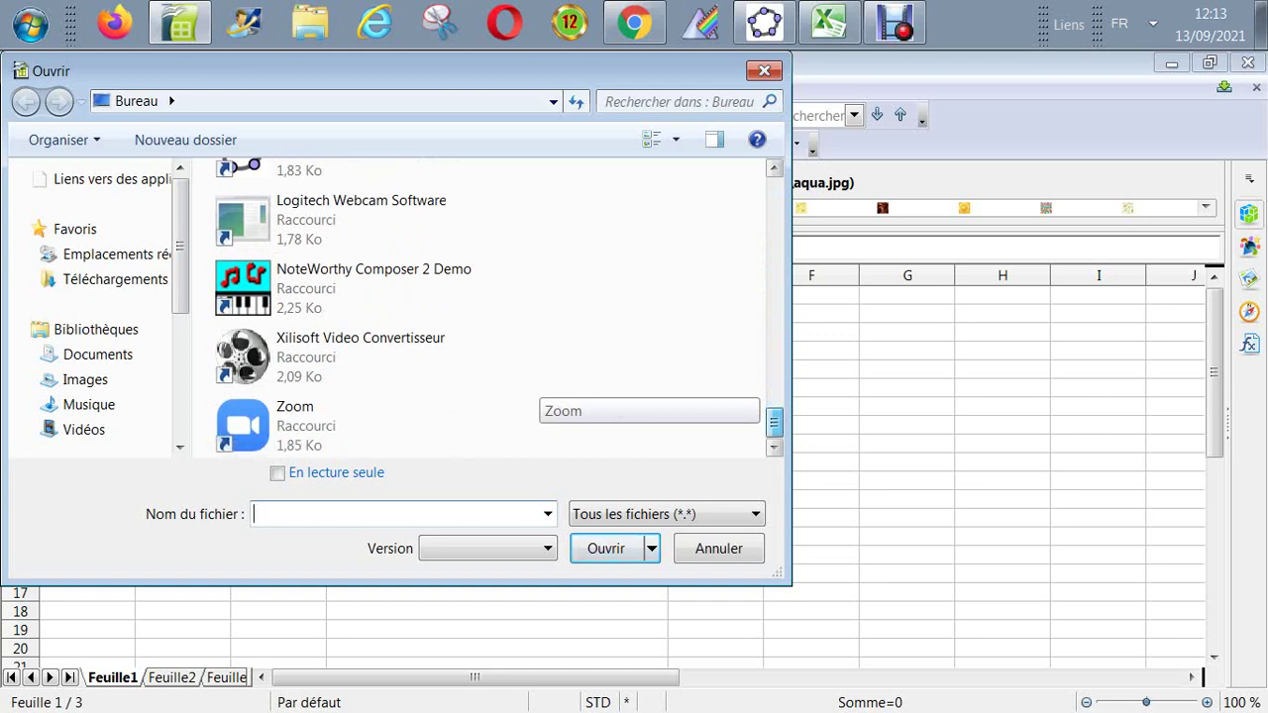
{"action": "scroll", "coordinate": [475, 307], "scroll_direction": "up", "scroll_amount": 4}
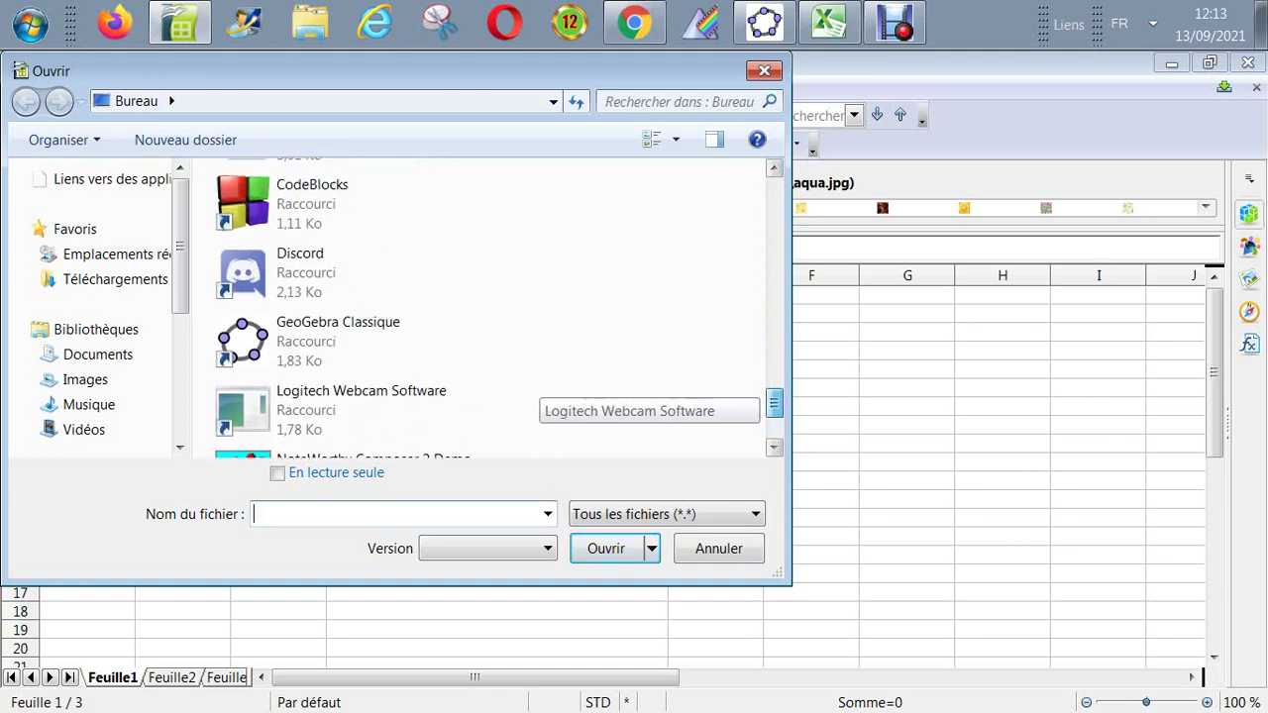
{"action": "scroll", "coordinate": [476, 307], "scroll_direction": "up", "scroll_amount": 2}
{"action": "scroll", "coordinate": [475, 307], "scroll_direction": "up", "scroll_amount": 1}
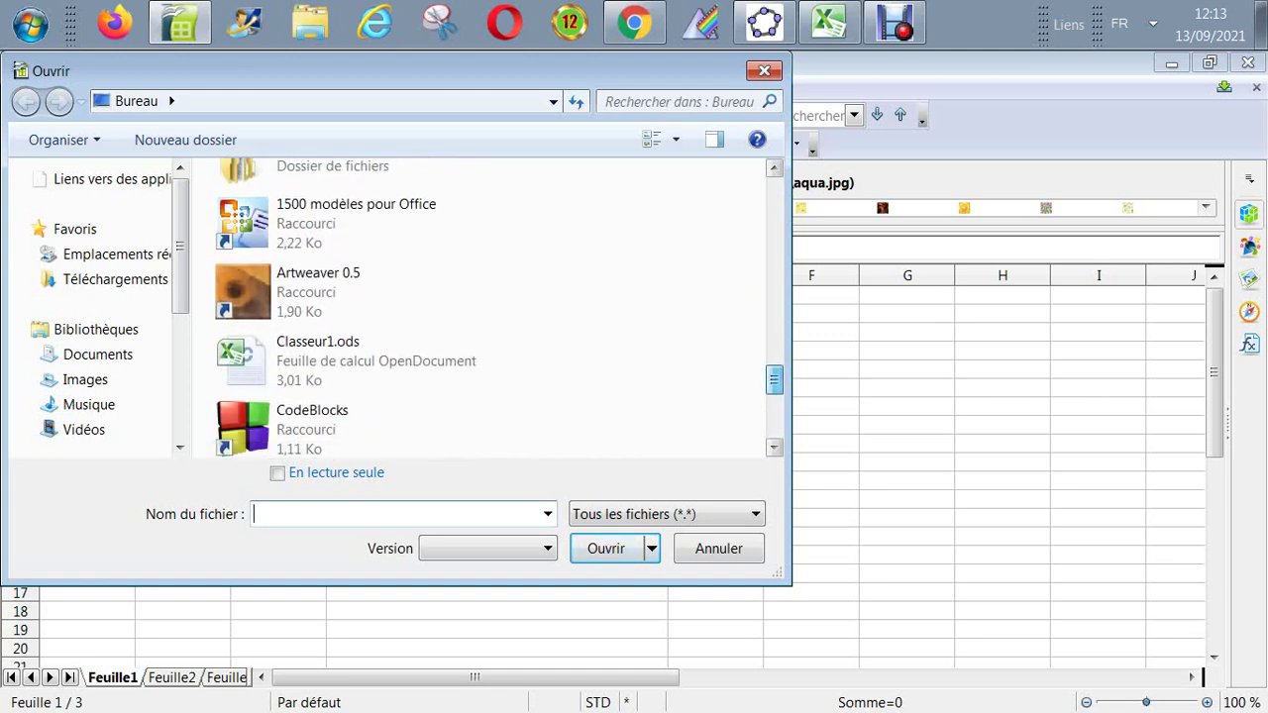
{"action": "left_click", "coordinate": [377, 361]}
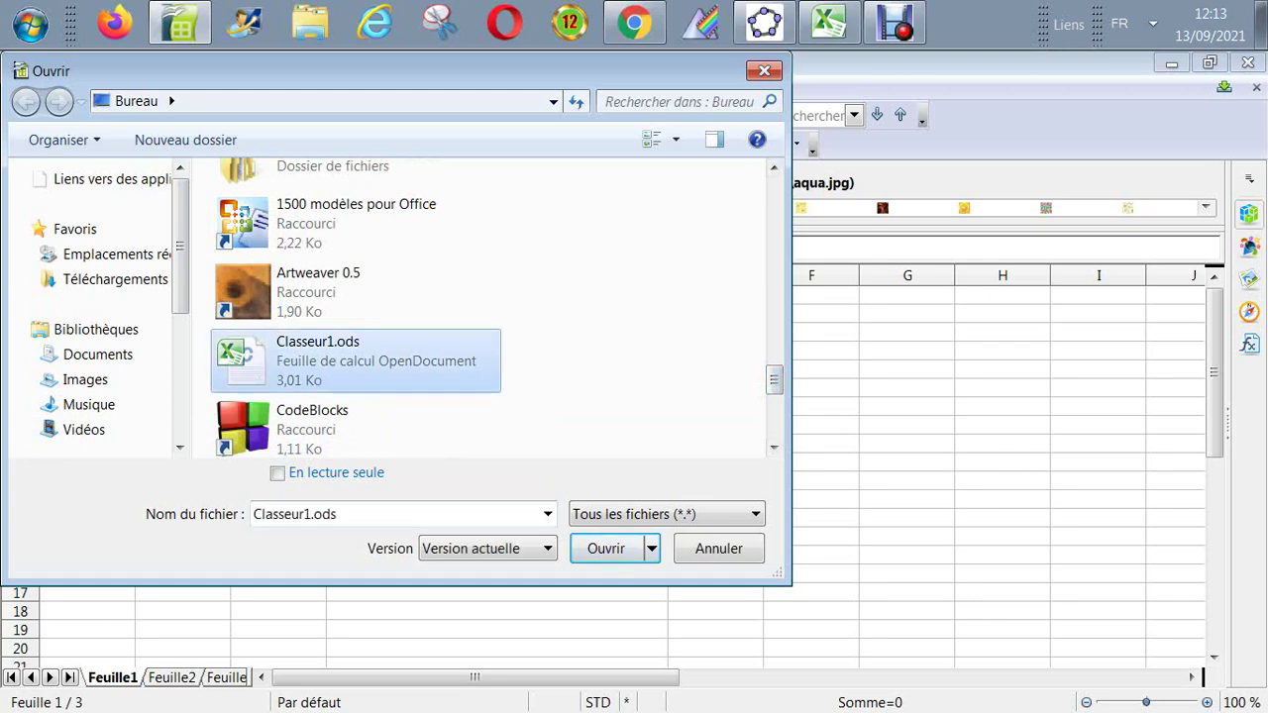
{"action": "key", "text": "Return"}
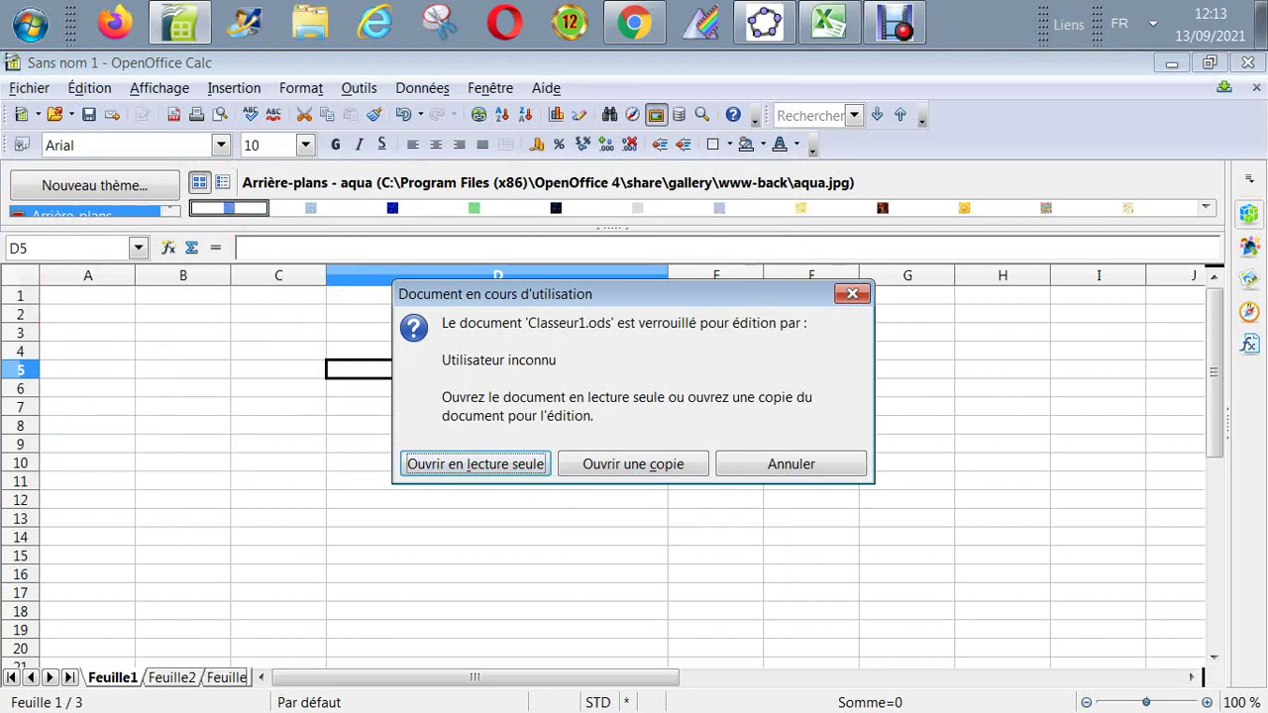
{"action": "left_click", "coordinate": [471, 464]}
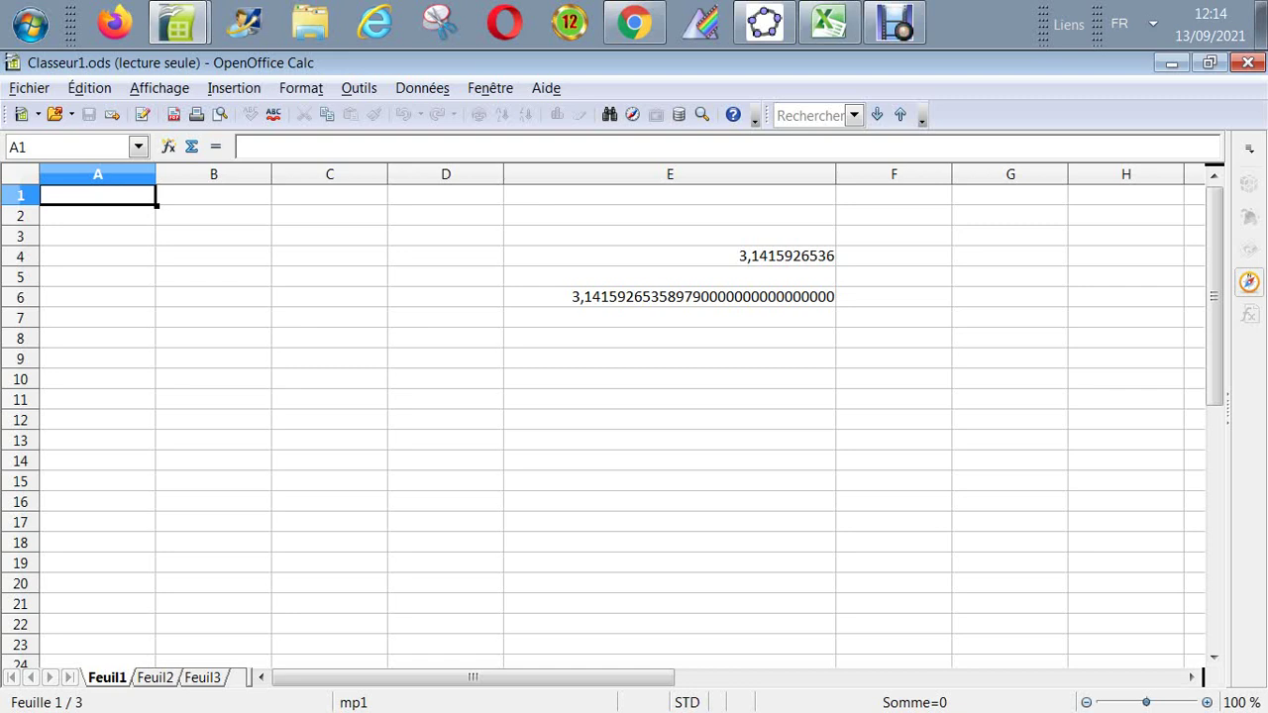
Step: Switch to Classeur1.ods in Excel Starter and enter 5 in cell E12 and 12 in cell F12
{"action": "left_click", "coordinate": [828, 22]}
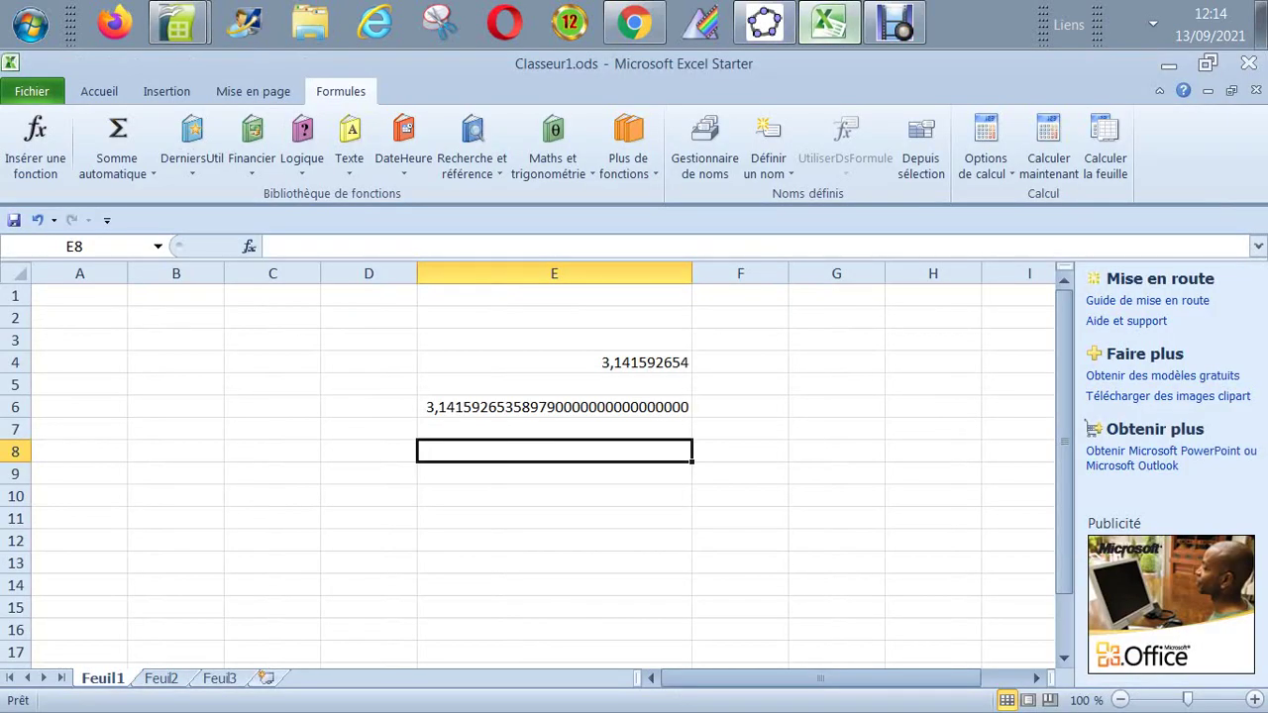
{"action": "left_click", "coordinate": [554, 540]}
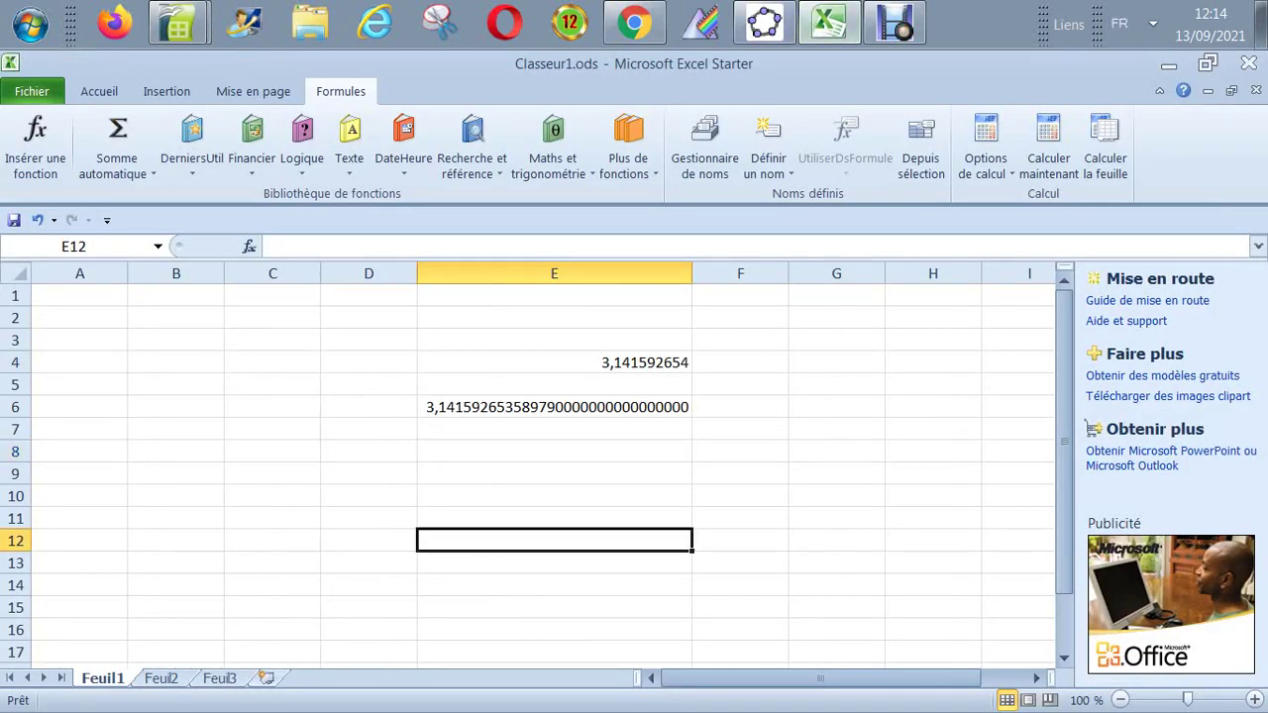
{"action": "type", "text": "5"}
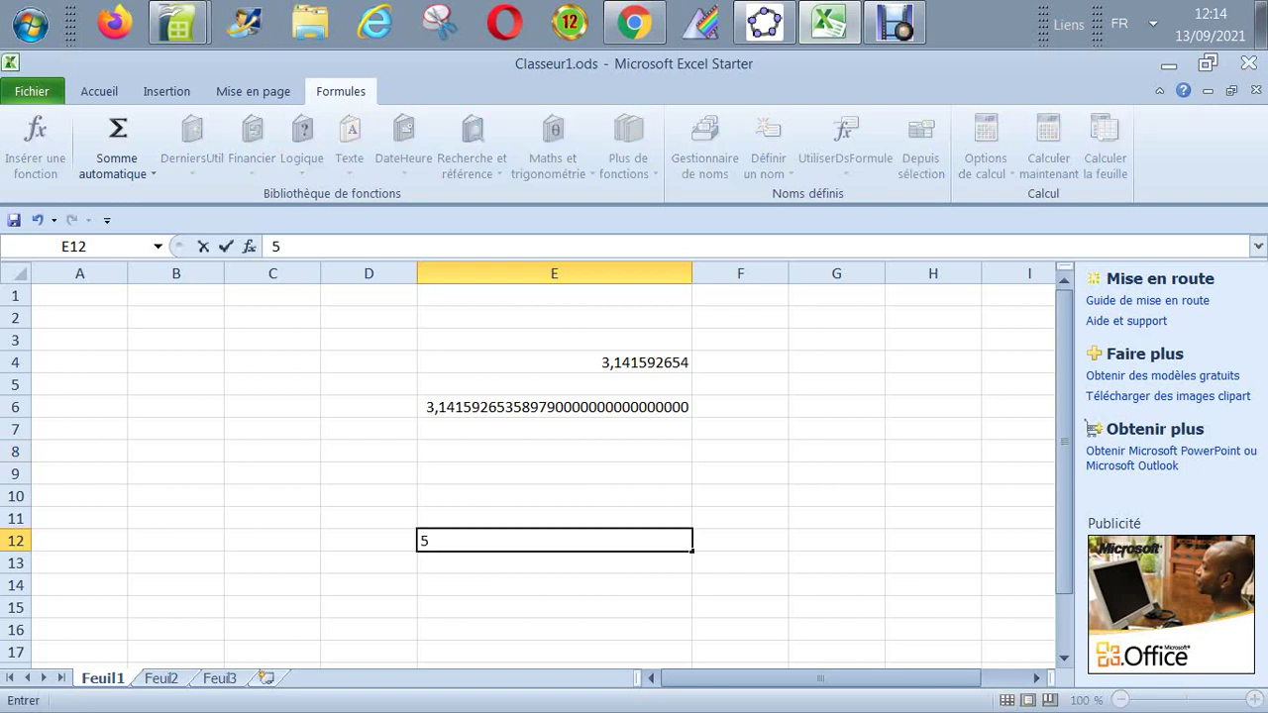
{"action": "key", "text": "Return"}
{"action": "left_click", "coordinate": [554, 539]}
{"action": "left_click", "coordinate": [739, 540]}
{"action": "type", "text": "1"}
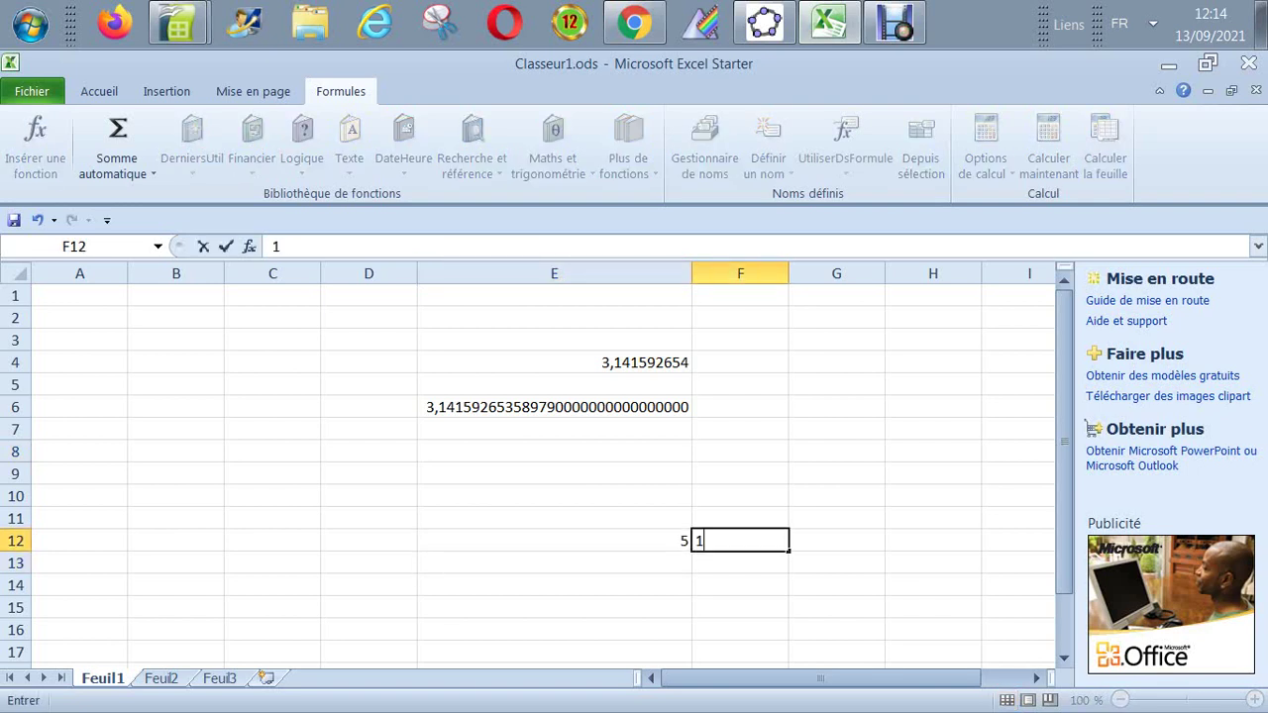
{"action": "type", "text": "2"}
{"action": "key", "text": "Return"}
Step: Enter a formula in cell G12 that multiplies E12 by F12
{"action": "left_click", "coordinate": [740, 540]}
{"action": "left_click", "coordinate": [836, 540]}
{"action": "type", "text": "="}
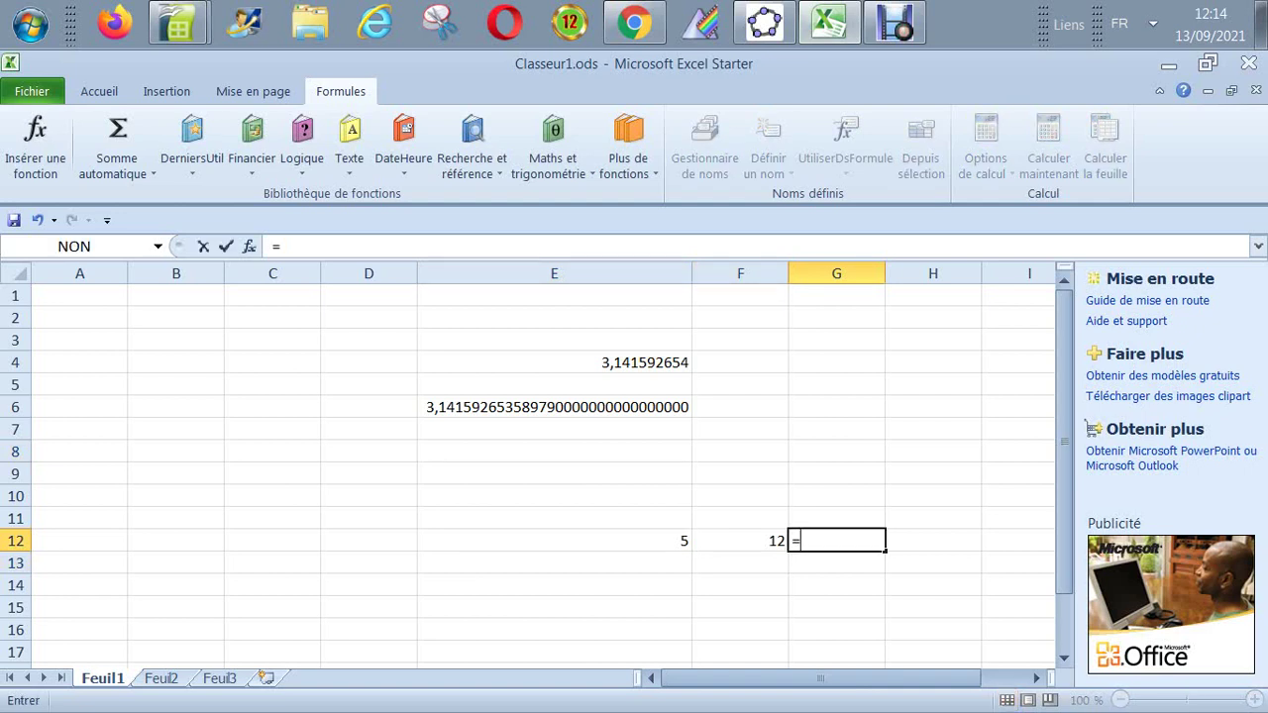
{"action": "left_click", "coordinate": [553, 540]}
{"action": "type", "text": "*"}
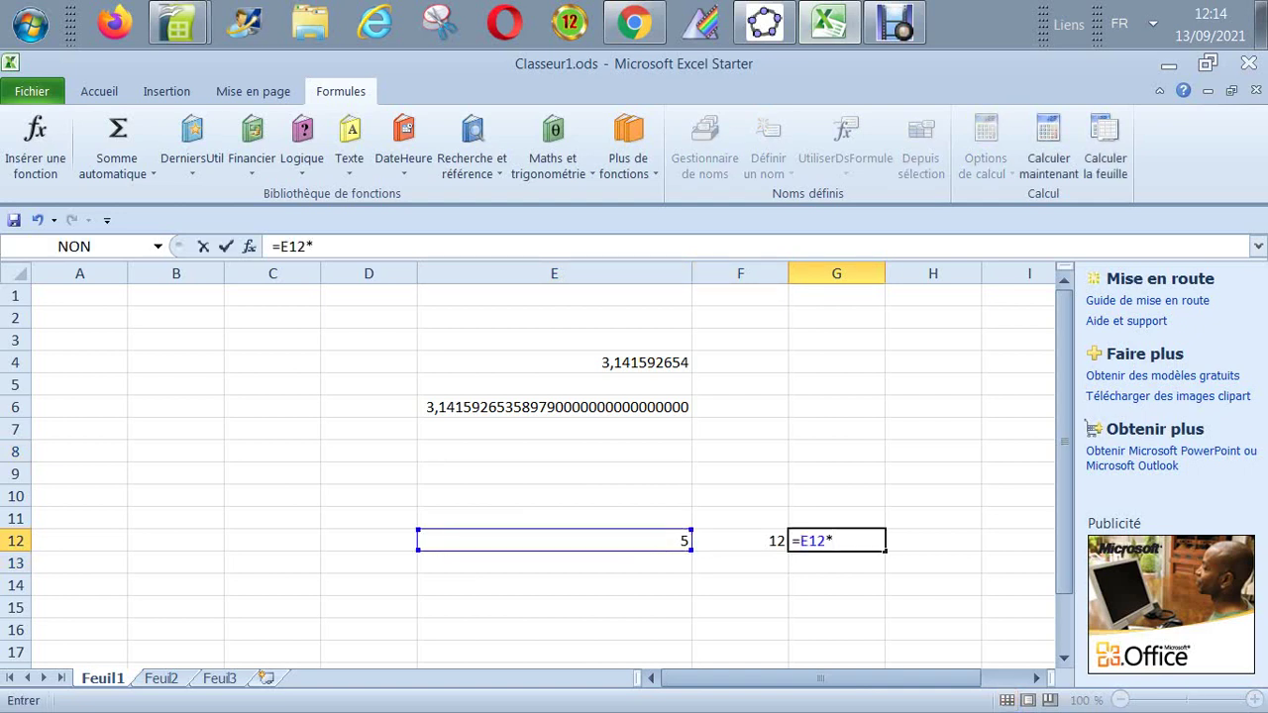
{"action": "left_click", "coordinate": [740, 540]}
{"action": "key", "text": "Return"}
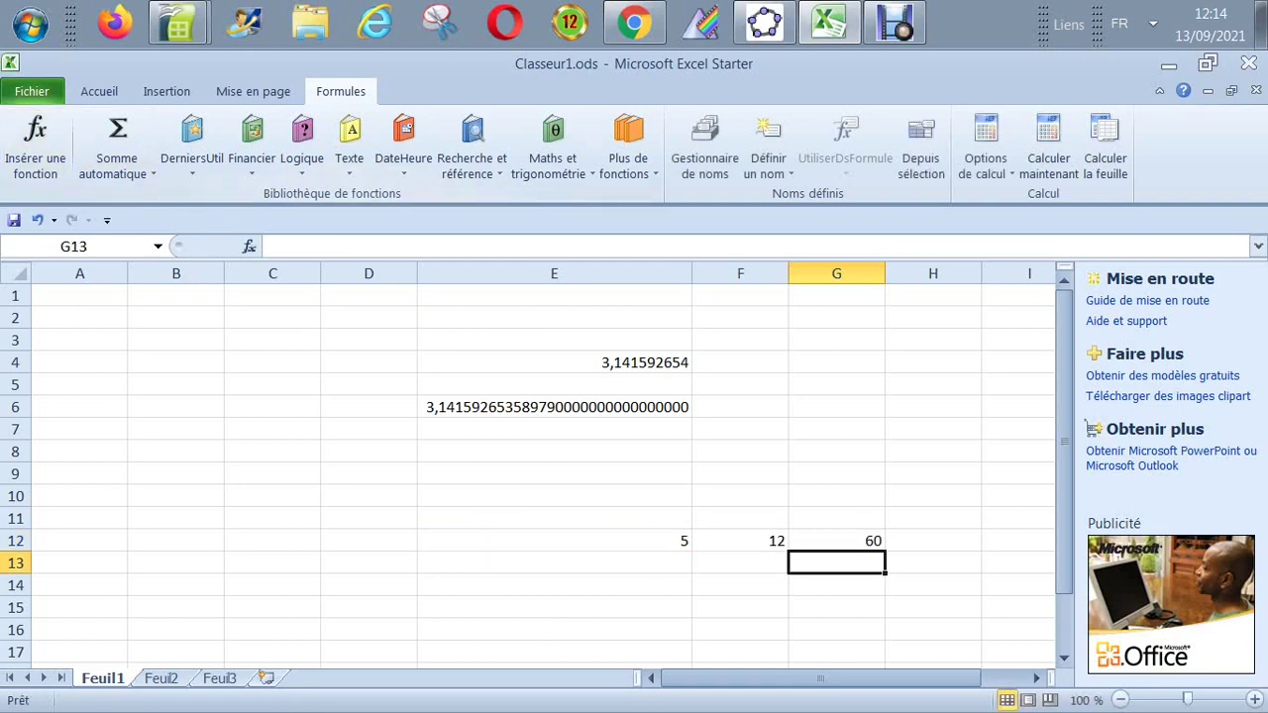
Step: Save the workbook over Classeur1.ods on the desktop in OpenDocument format, accepting the replacement and possible incompatibilities
{"action": "left_click", "coordinate": [32, 91]}
{"action": "left_click", "coordinate": [87, 156]}
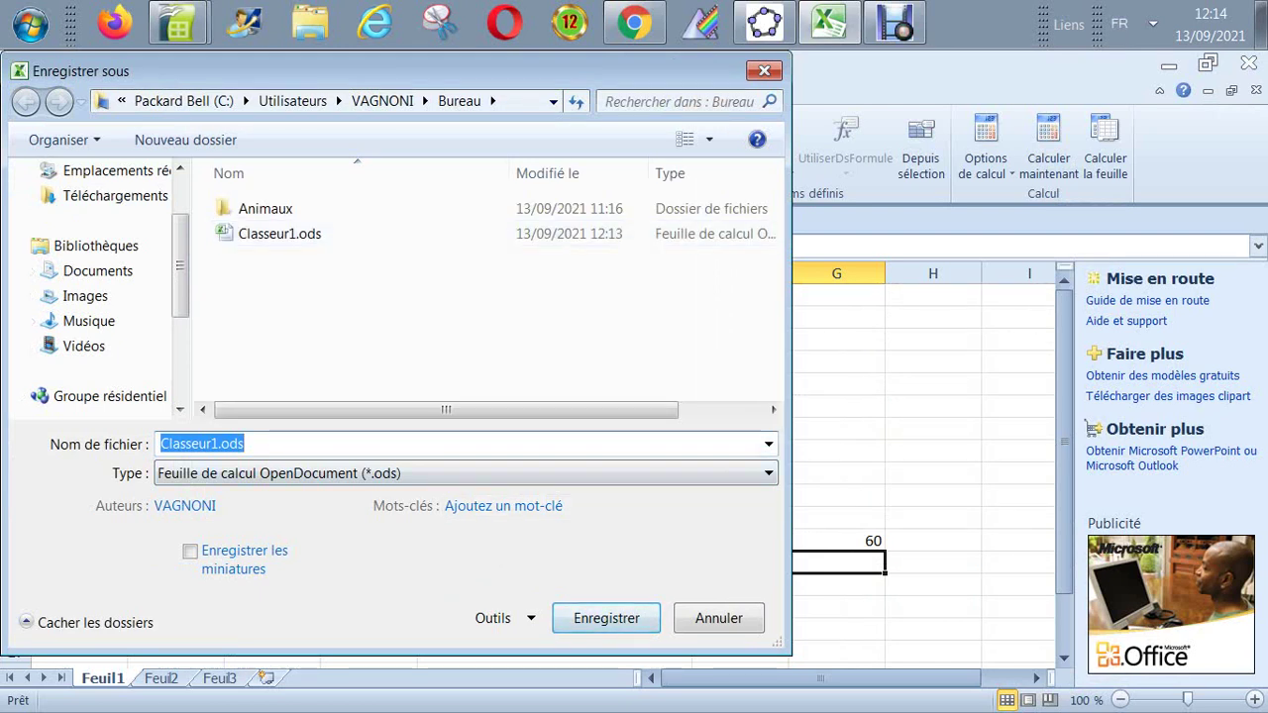
{"action": "left_click", "coordinate": [606, 618]}
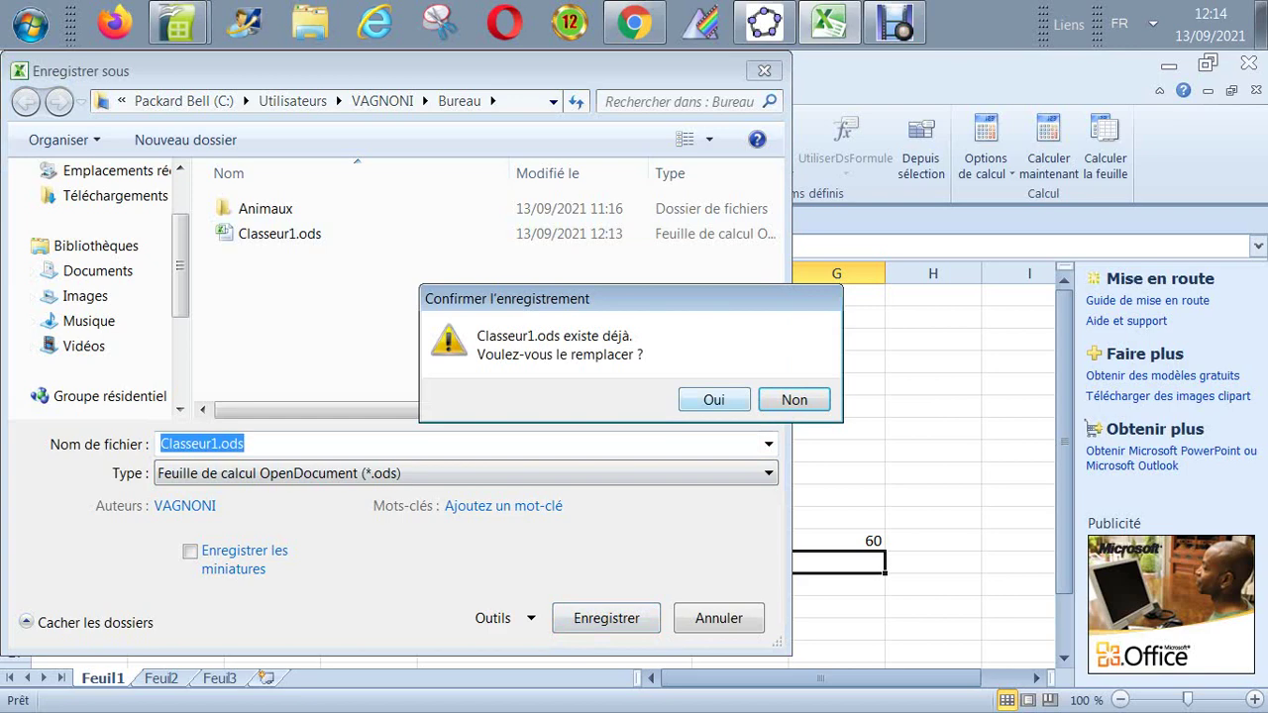
{"action": "left_click", "coordinate": [713, 399]}
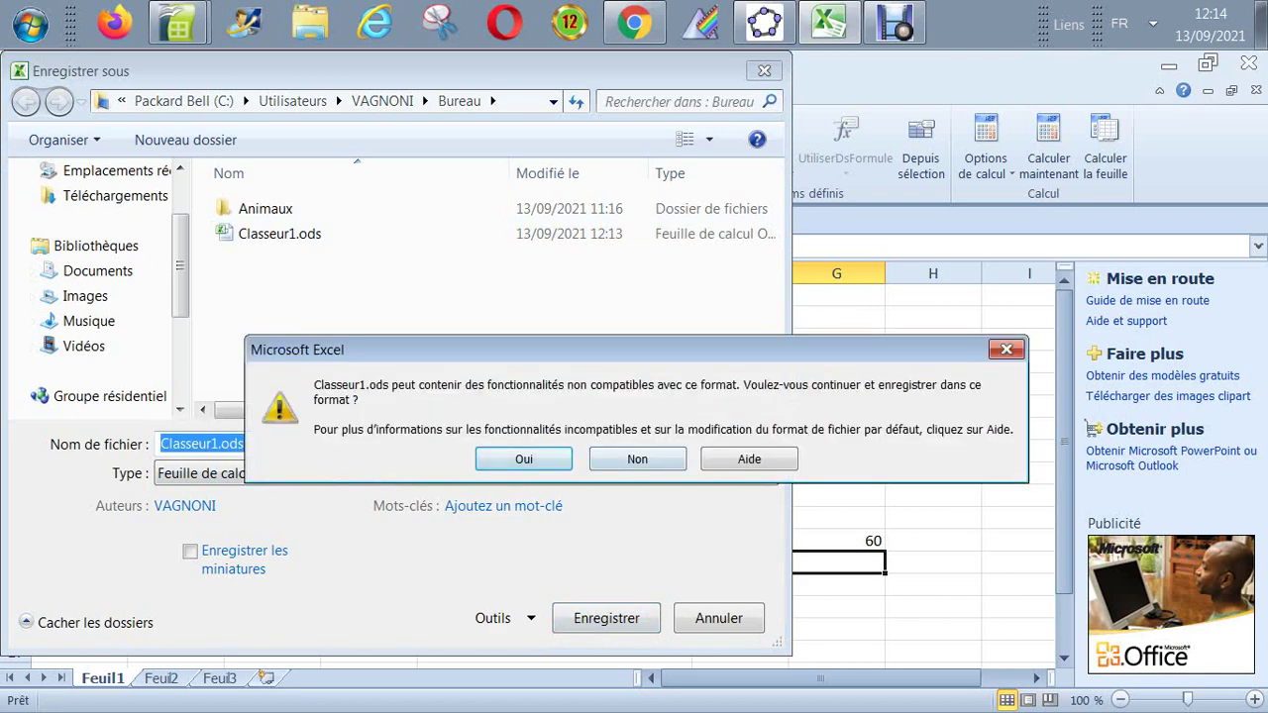
{"action": "key", "text": "Return"}
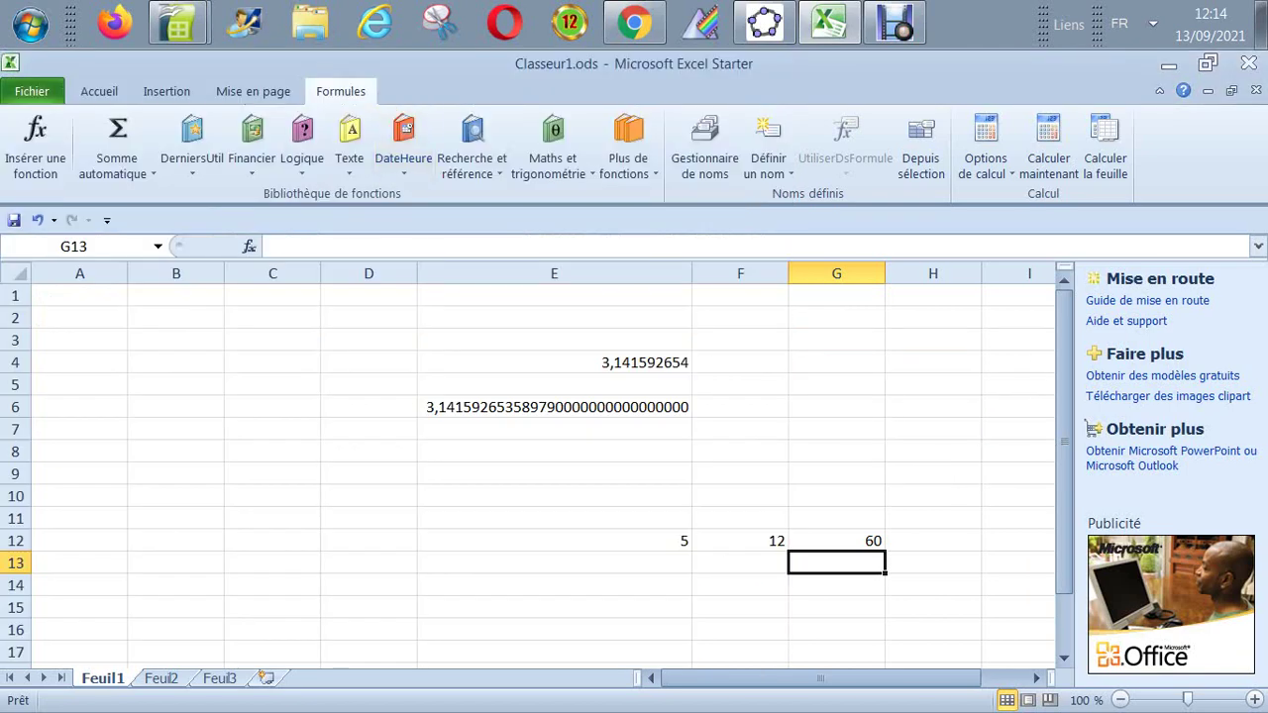
Step: Switch to OpenOffice Calc, open Classeur1.ods from the desktop again and select cell E11
{"action": "left_click", "coordinate": [177, 22]}
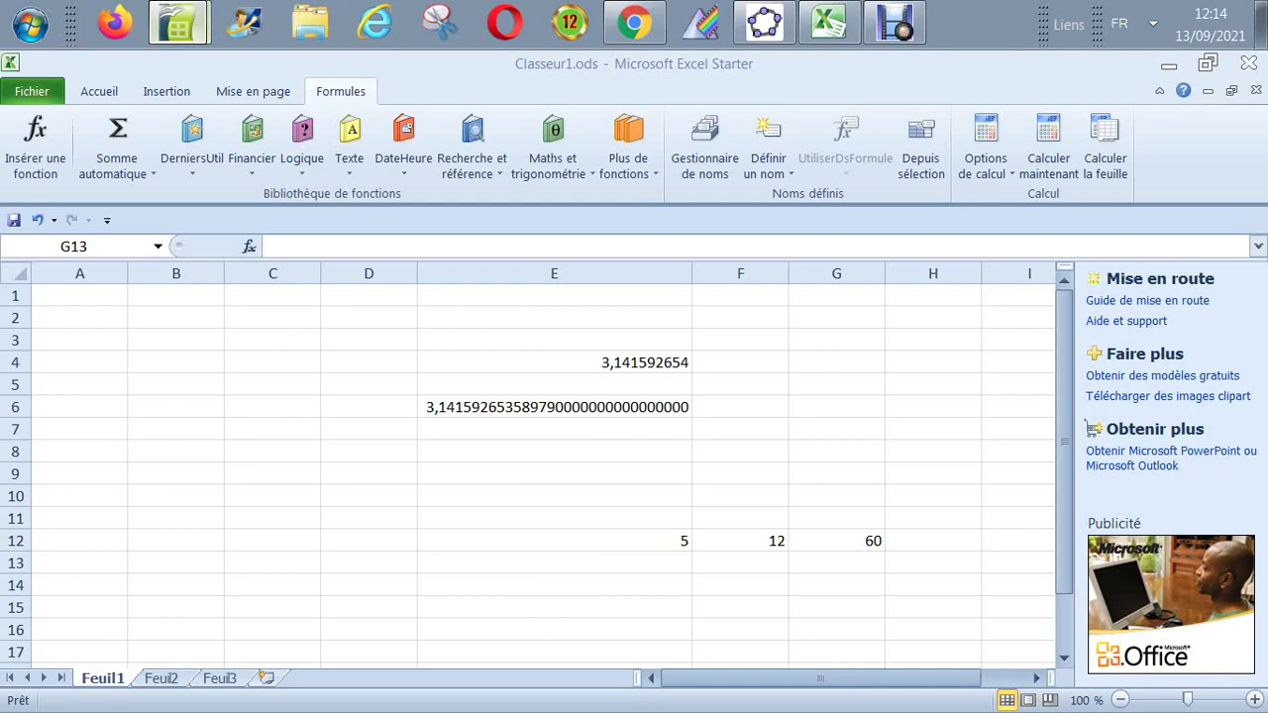
{"action": "key", "text": "alt+f"}
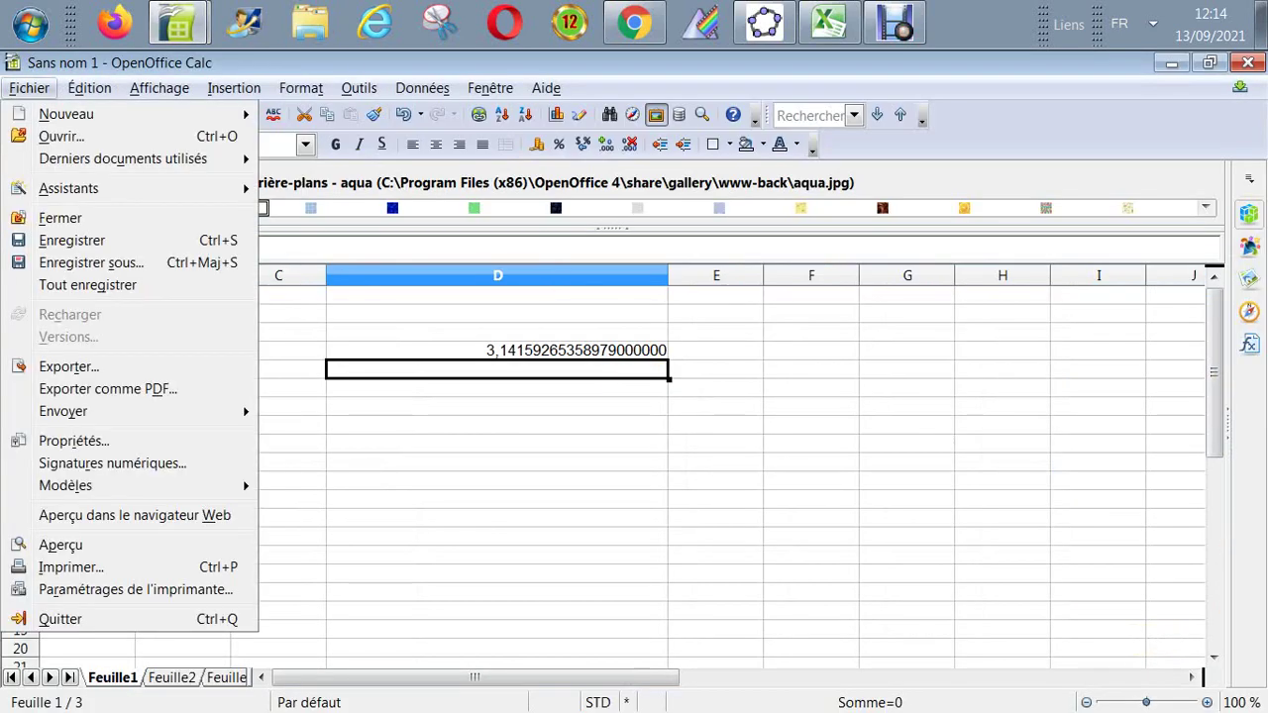
{"action": "key", "text": "Return"}
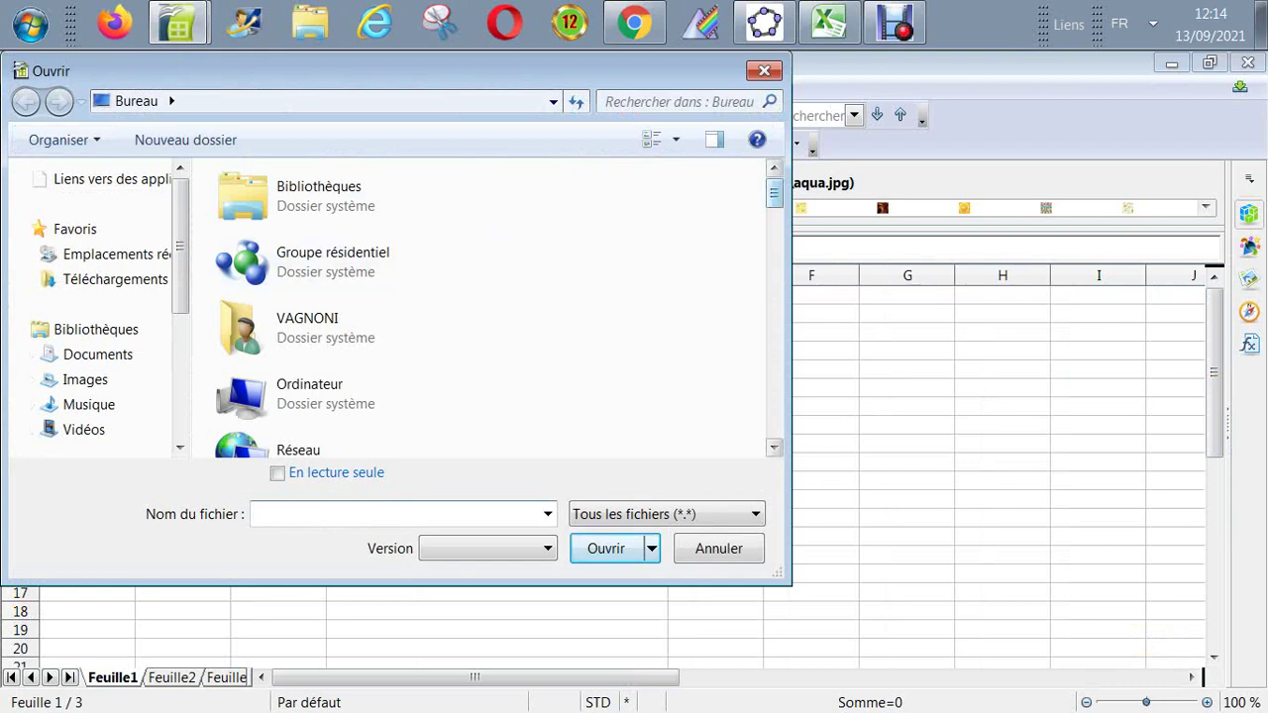
{"action": "scroll", "coordinate": [540, 188], "scroll_direction": "down", "scroll_amount": 5}
{"action": "scroll", "coordinate": [540, 189], "scroll_direction": "down", "scroll_amount": 6}
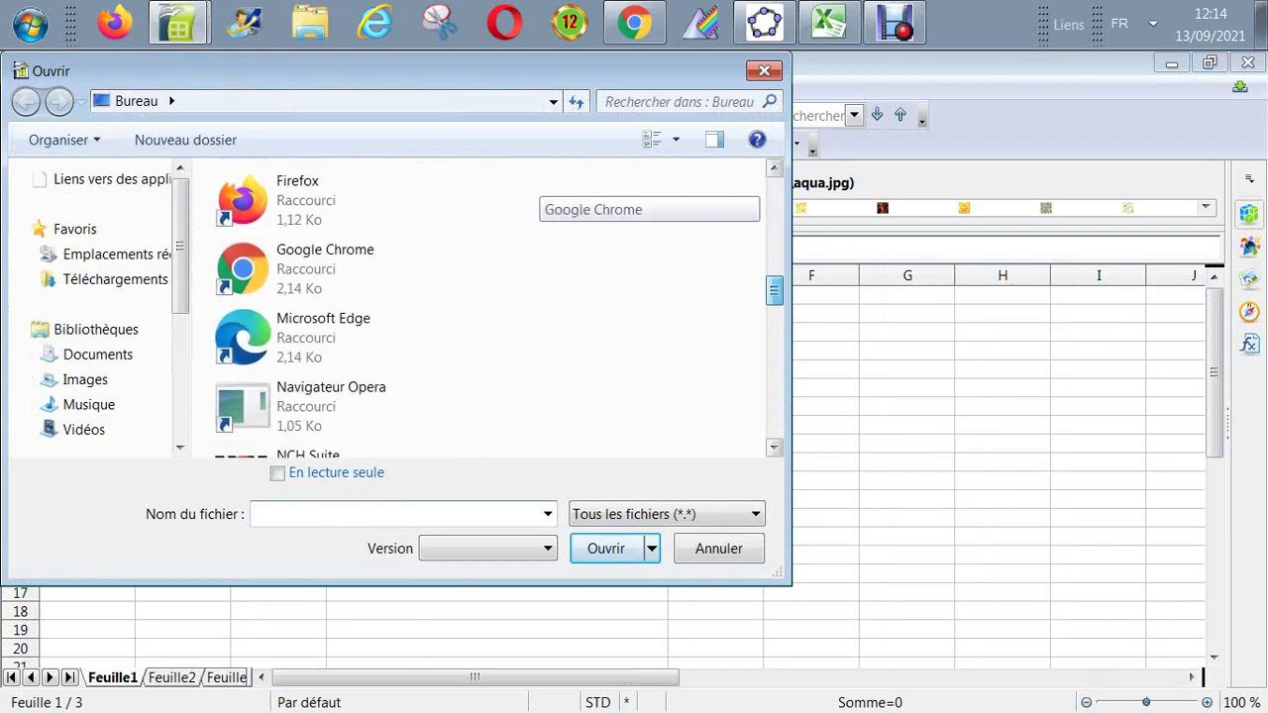
{"action": "scroll", "coordinate": [539, 189], "scroll_direction": "down", "scroll_amount": 10}
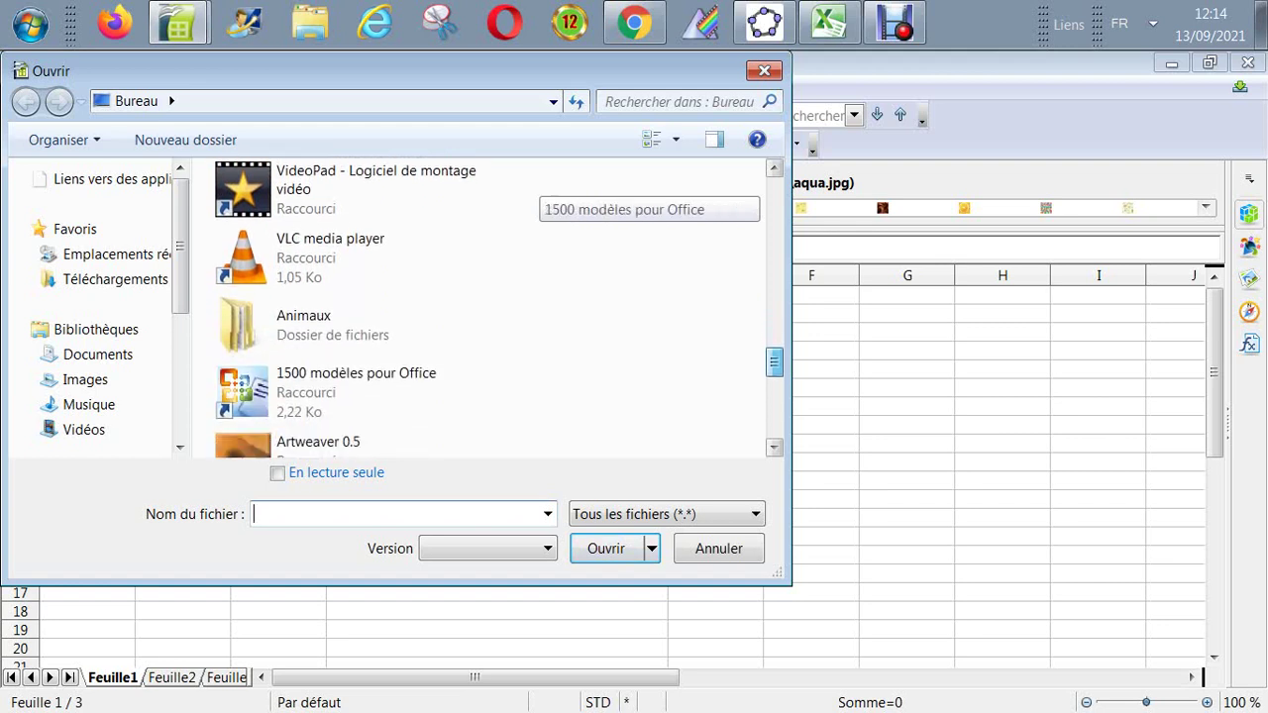
{"action": "scroll", "coordinate": [539, 188], "scroll_direction": "down", "scroll_amount": 3}
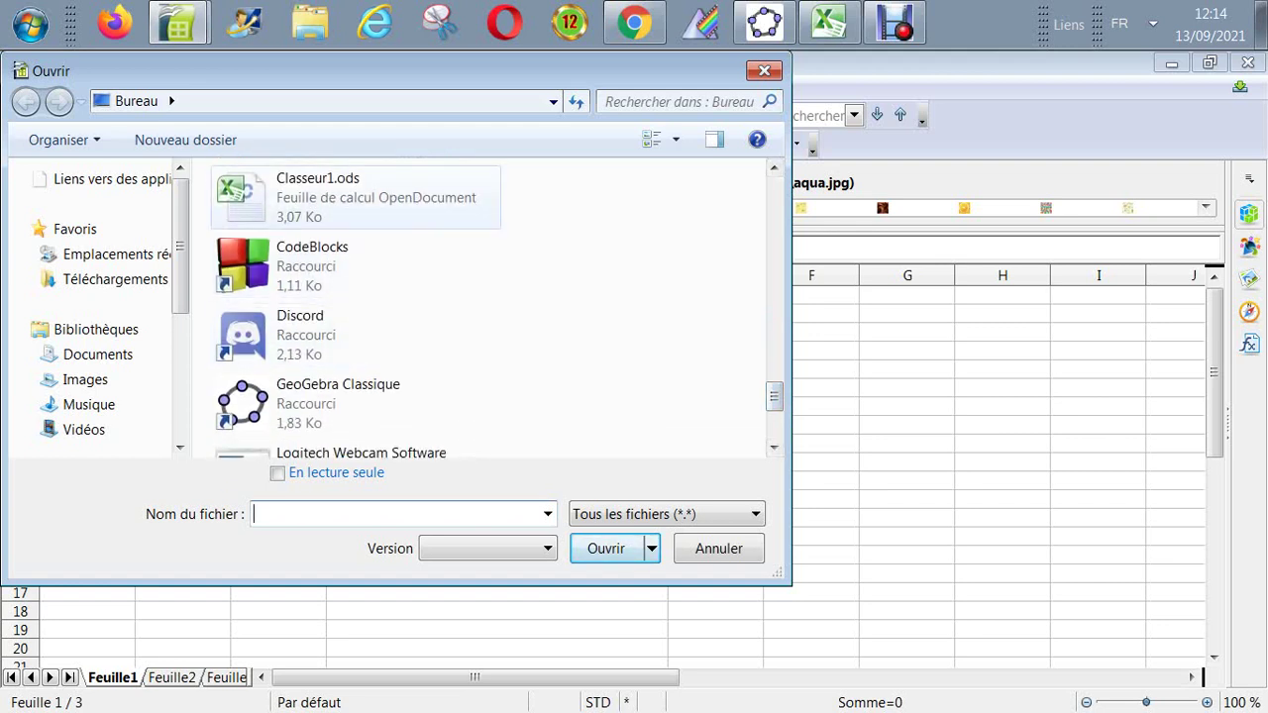
{"action": "left_click", "coordinate": [357, 198]}
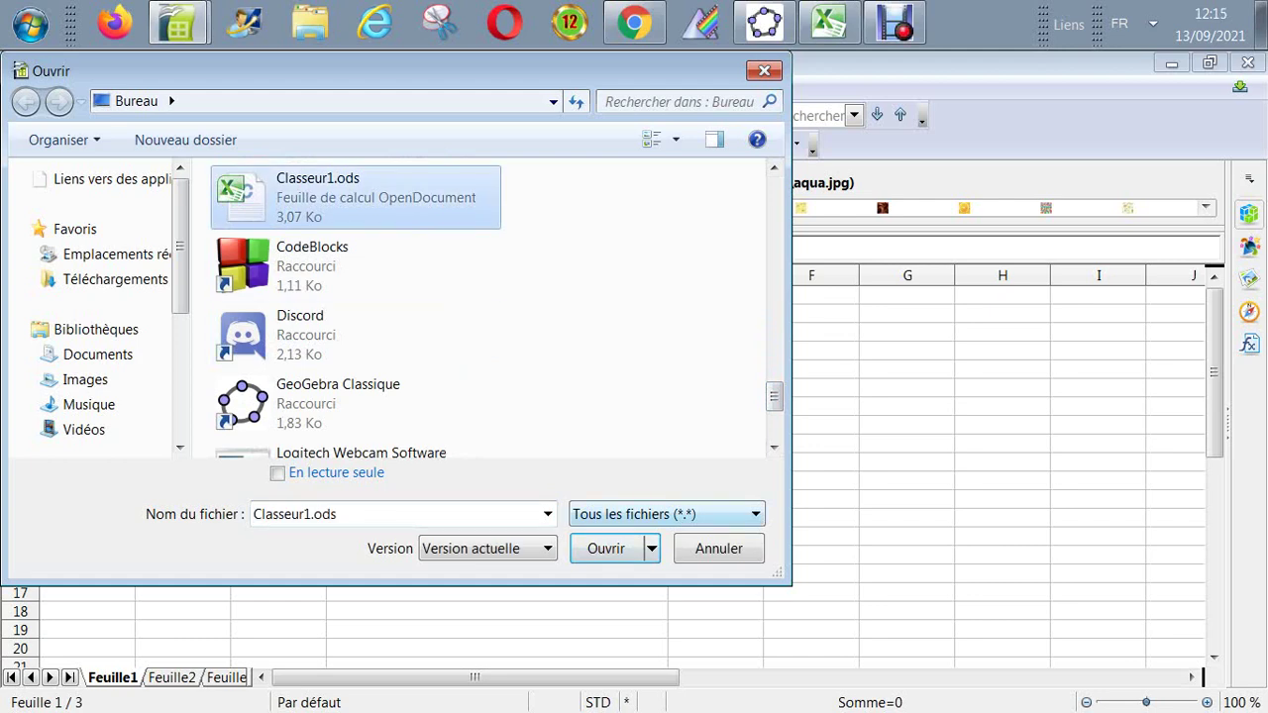
{"action": "left_click", "coordinate": [606, 548]}
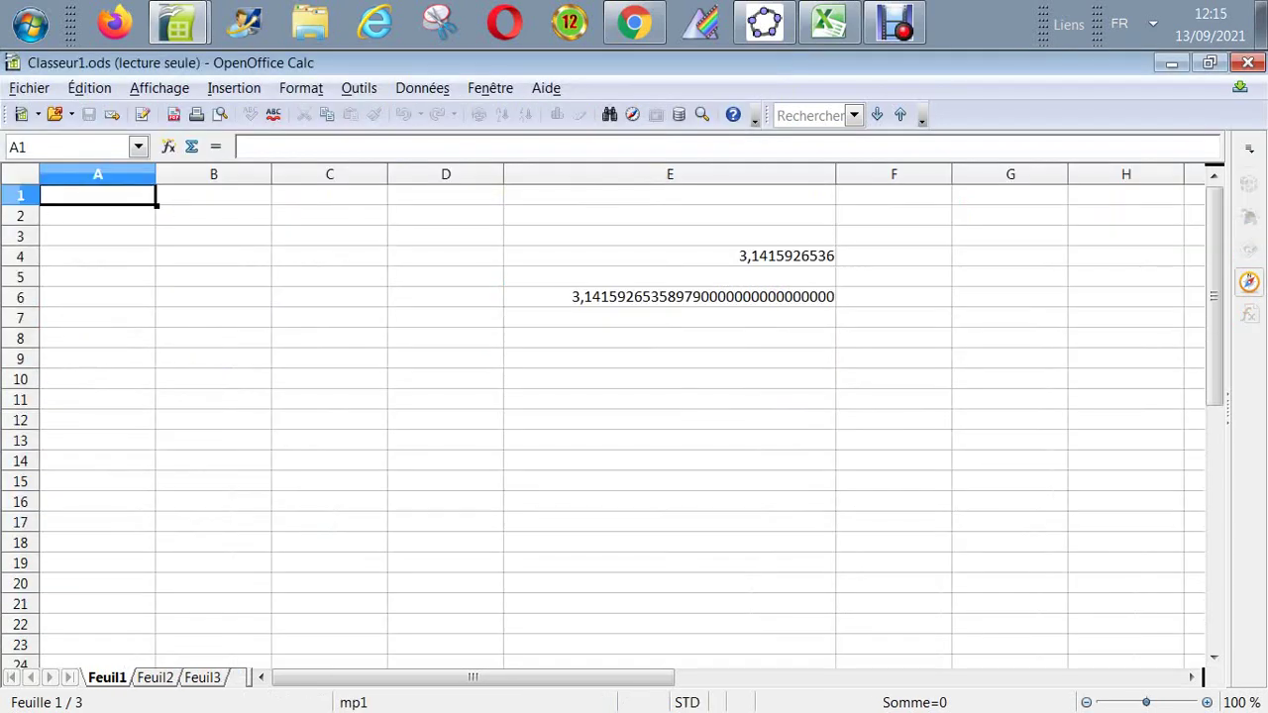
{"action": "left_click", "coordinate": [669, 399]}
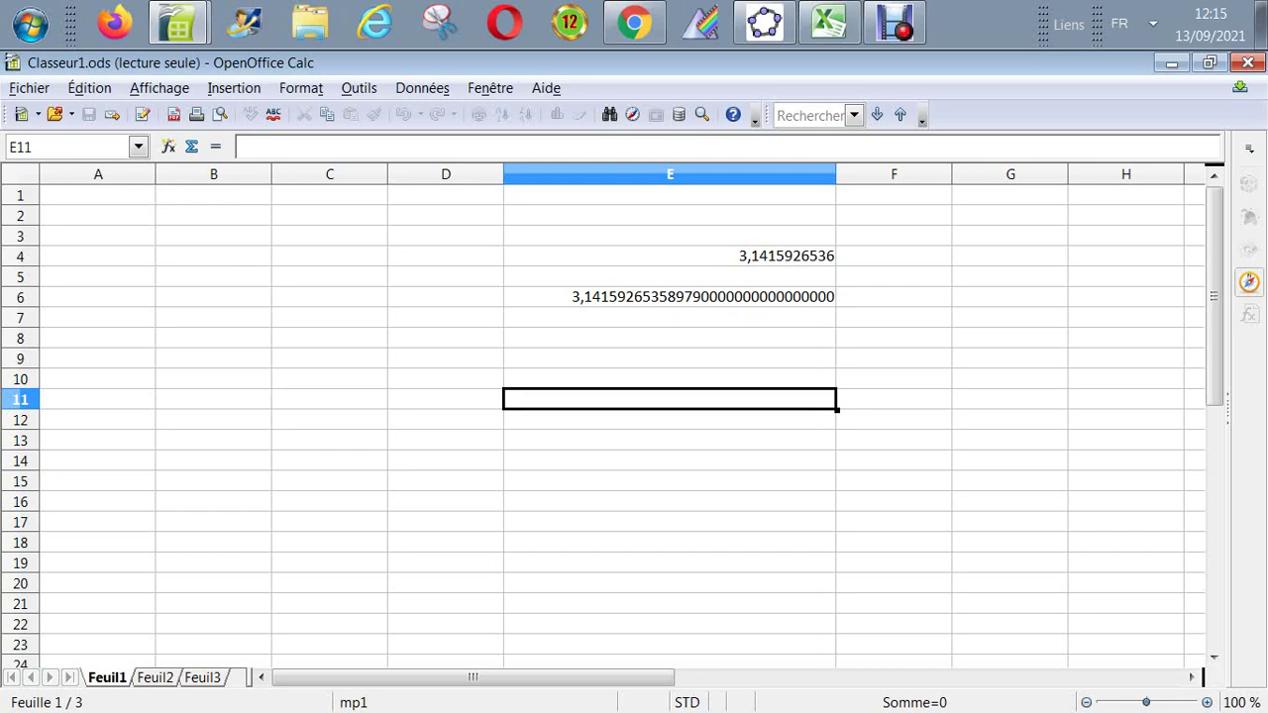
{"action": "key", "text": "alt+f"}
{"action": "key", "text": "Down"}
{"action": "key", "text": "Return"}
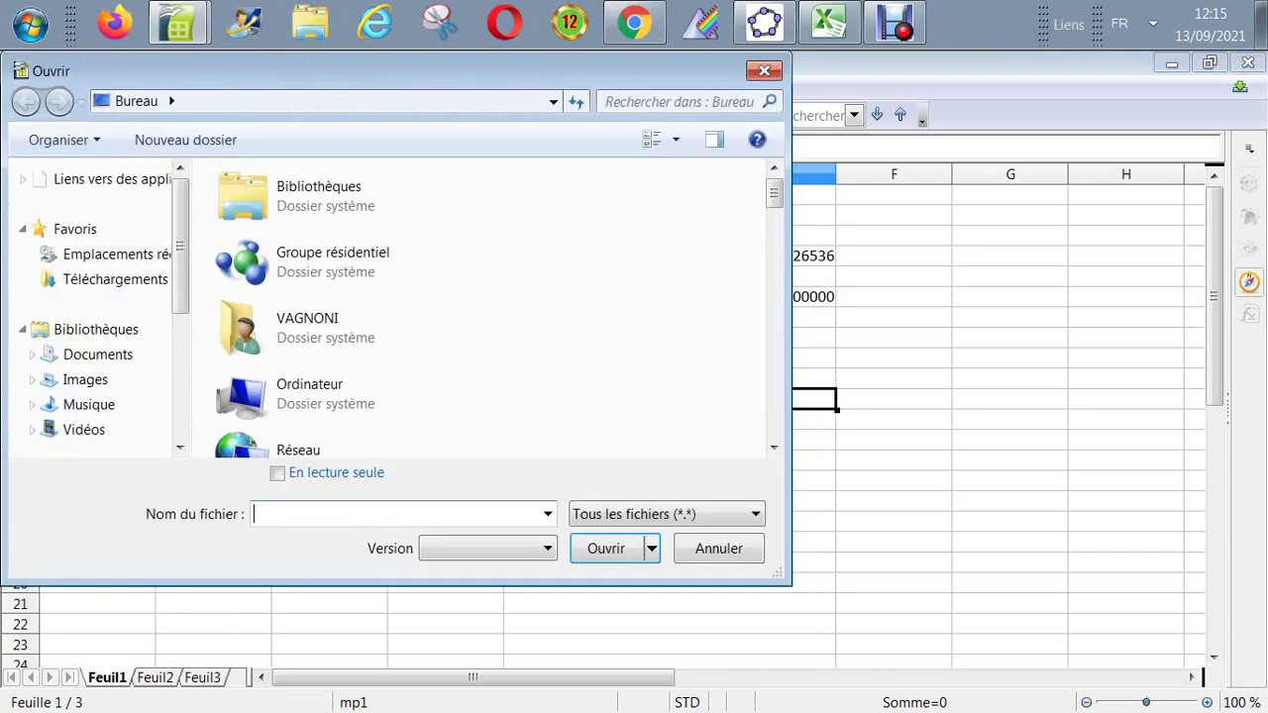
{"action": "scroll", "coordinate": [475, 307], "scroll_direction": "down", "scroll_amount": 10}
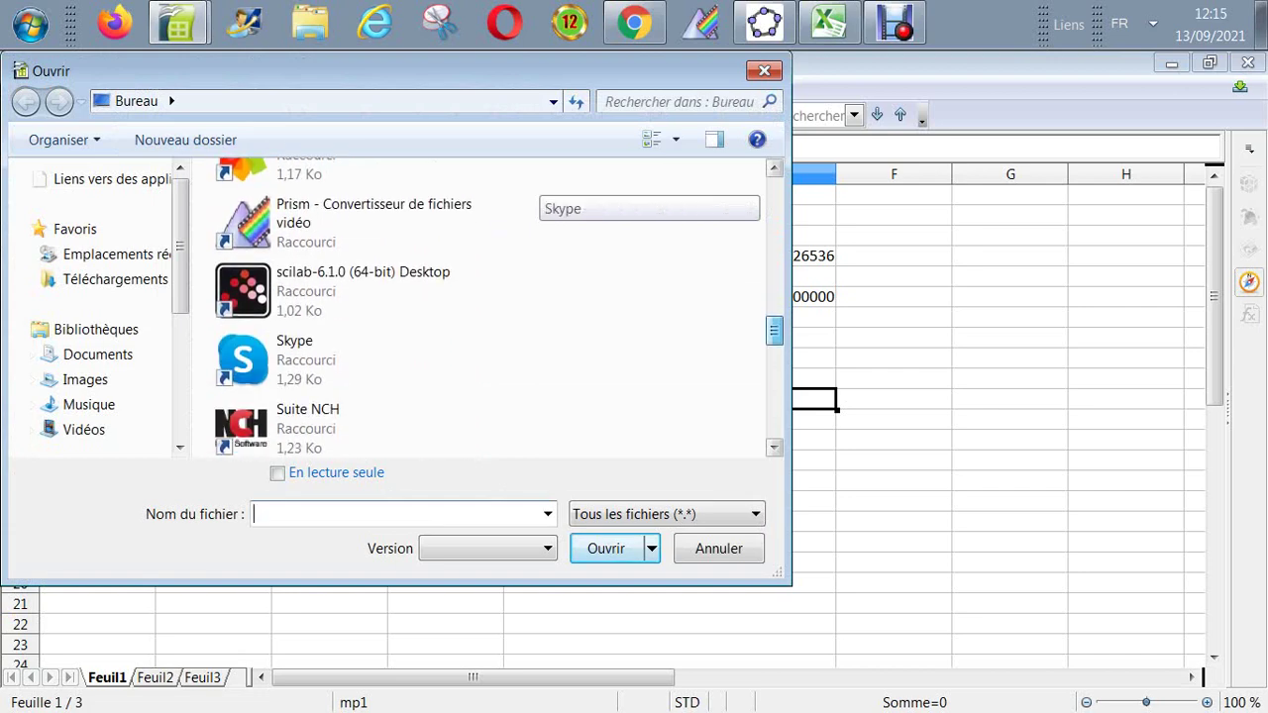
{"action": "scroll", "coordinate": [475, 307], "scroll_direction": "down", "scroll_amount": 6}
{"action": "scroll", "coordinate": [476, 307], "scroll_direction": "up", "scroll_amount": 5}
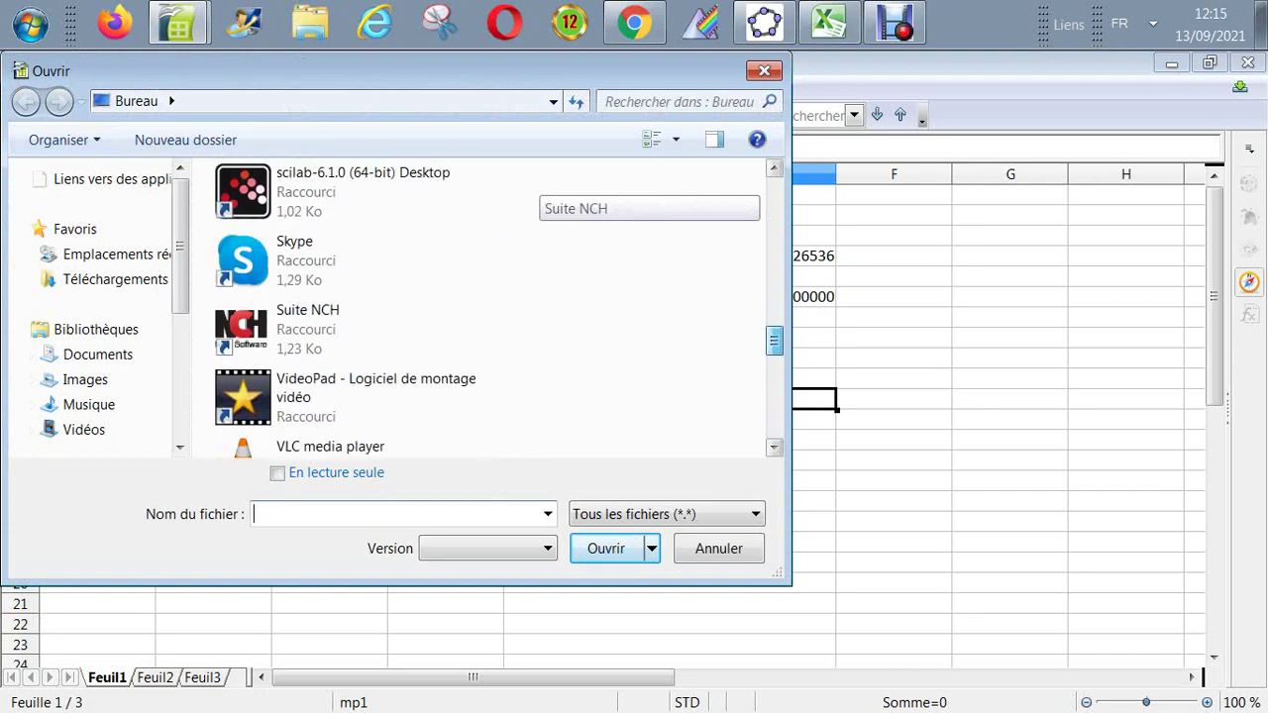
{"action": "scroll", "coordinate": [475, 307], "scroll_direction": "up", "scroll_amount": 1}
{"action": "scroll", "coordinate": [475, 307], "scroll_direction": "down", "scroll_amount": 3}
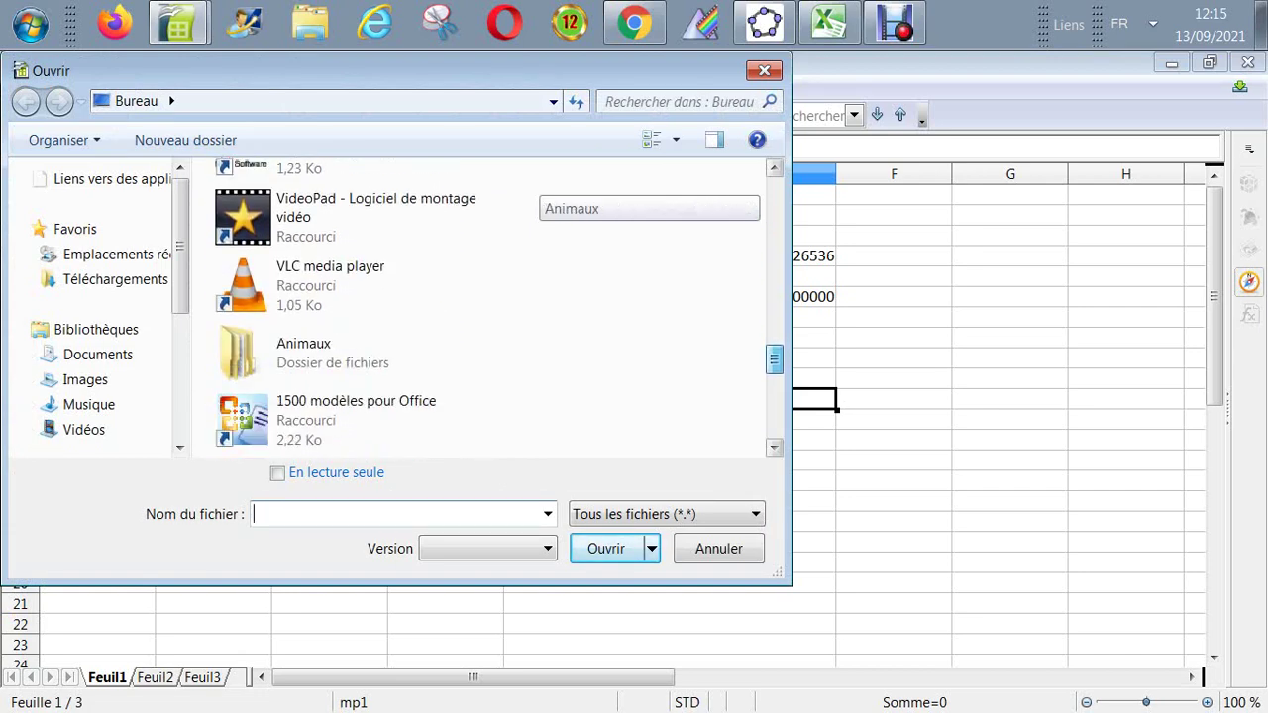
{"action": "scroll", "coordinate": [475, 307], "scroll_direction": "down", "scroll_amount": 5}
{"action": "scroll", "coordinate": [475, 307], "scroll_direction": "up", "scroll_amount": 1}
{"action": "scroll", "coordinate": [475, 307], "scroll_direction": "down", "scroll_amount": 1}
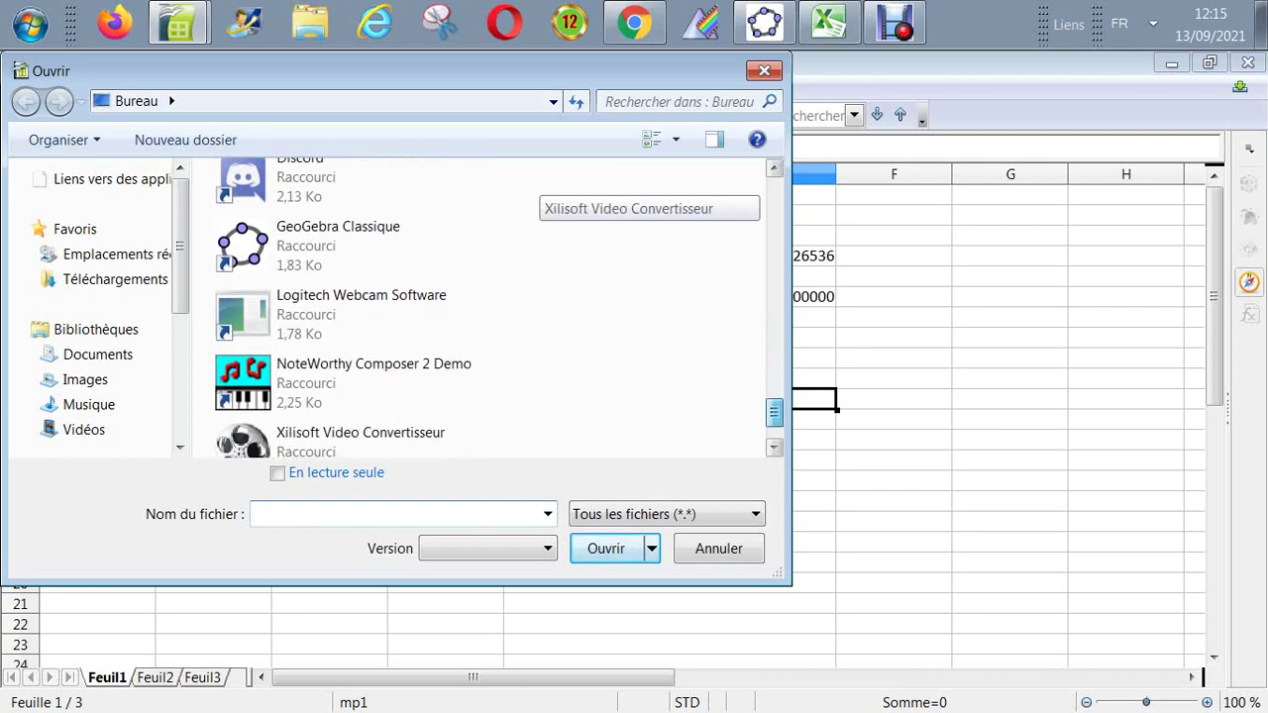
{"action": "scroll", "coordinate": [475, 307], "scroll_direction": "down", "scroll_amount": 1}
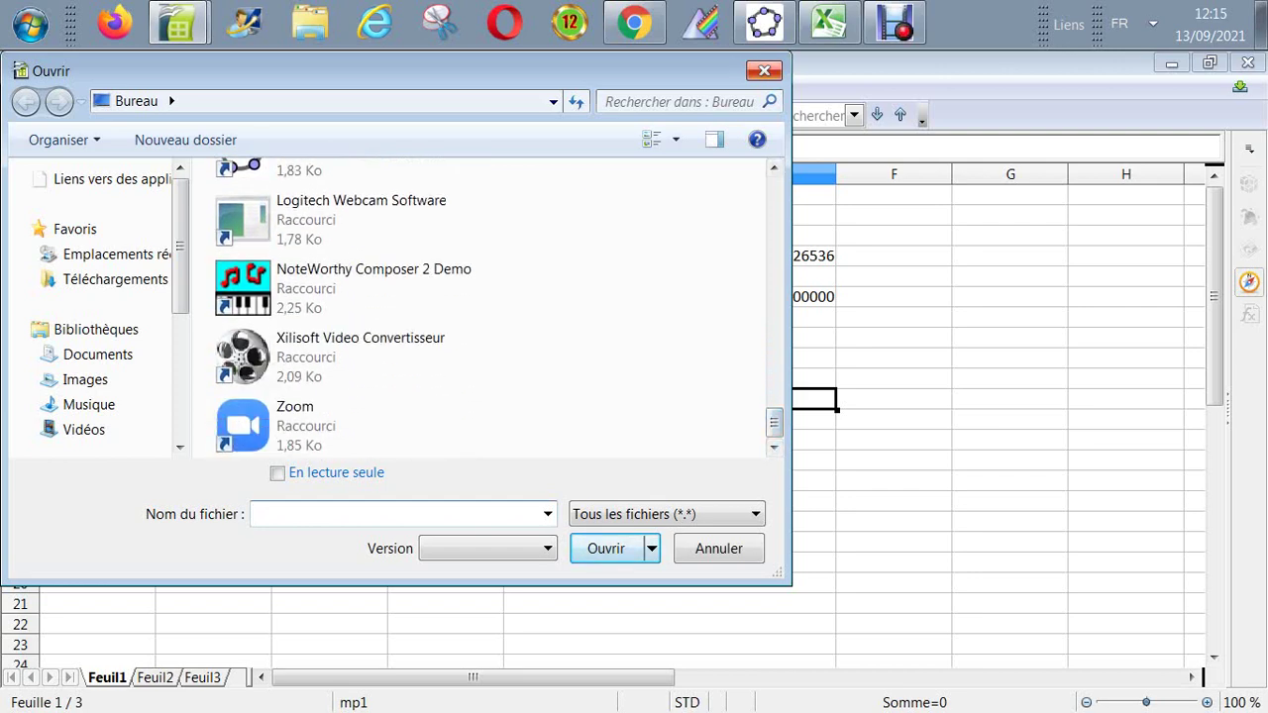
{"action": "key", "text": "Escape"}
Step: Switch to Excel Starter, select cell E12 and save Classeur1.ods again, keeping the OpenDocument format despite possible incompatibilities
{"action": "left_click", "coordinate": [828, 22]}
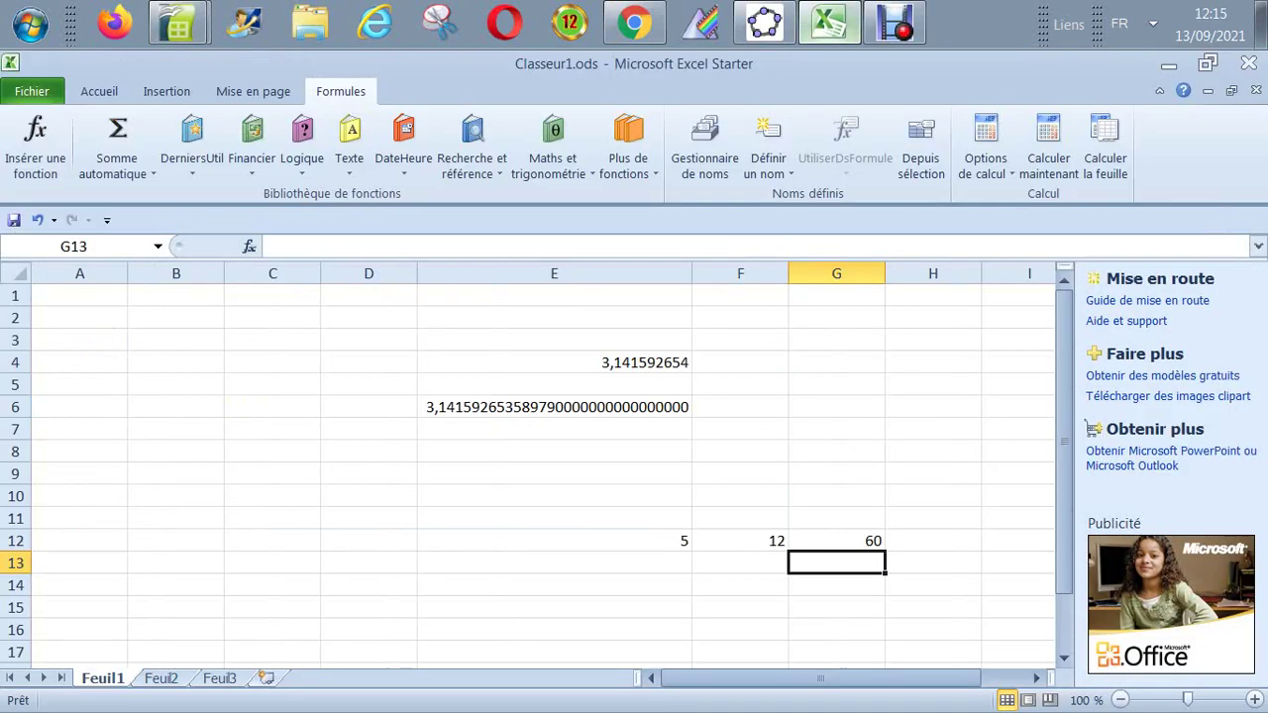
{"action": "left_click", "coordinate": [553, 540]}
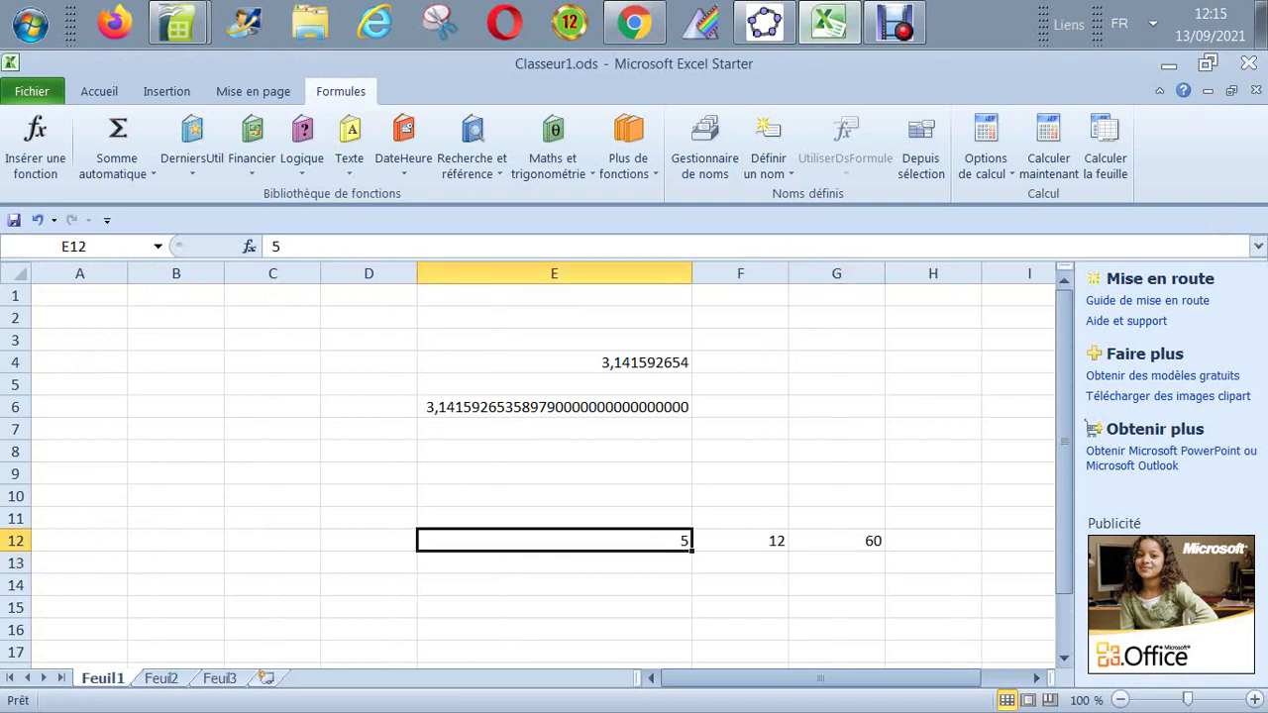
{"action": "key", "text": "alt+f"}
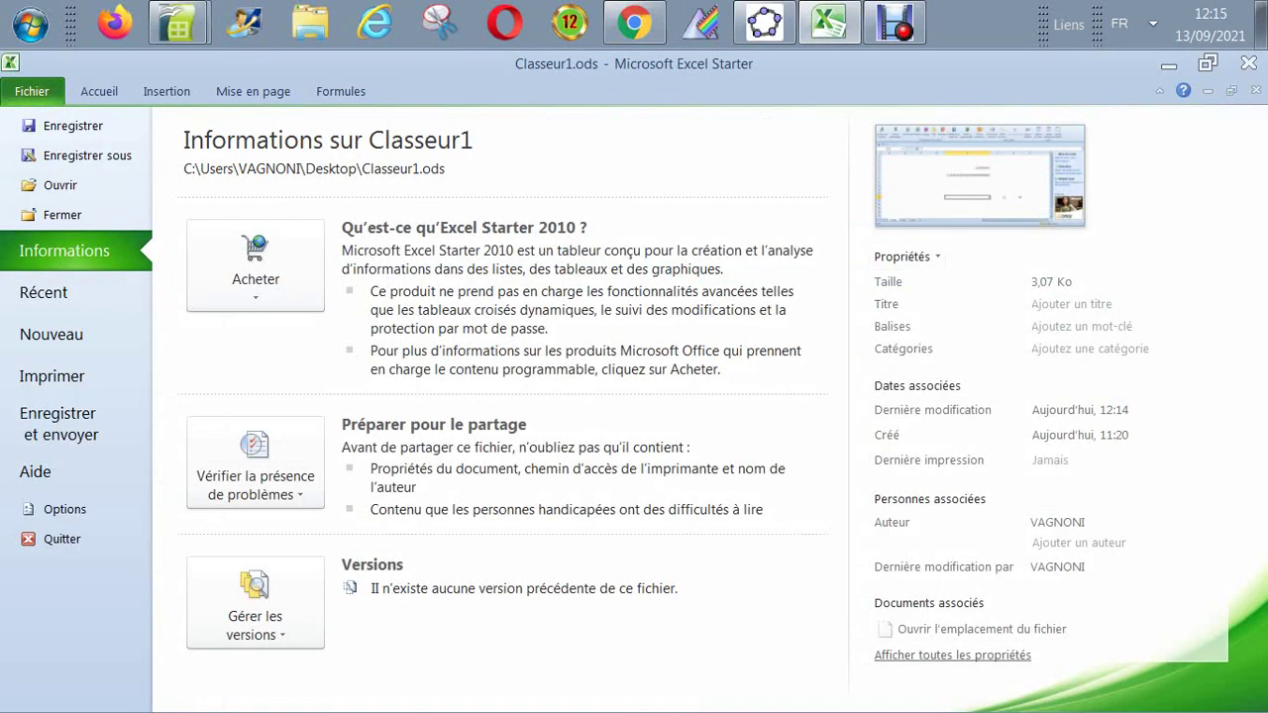
{"action": "key", "text": "Return"}
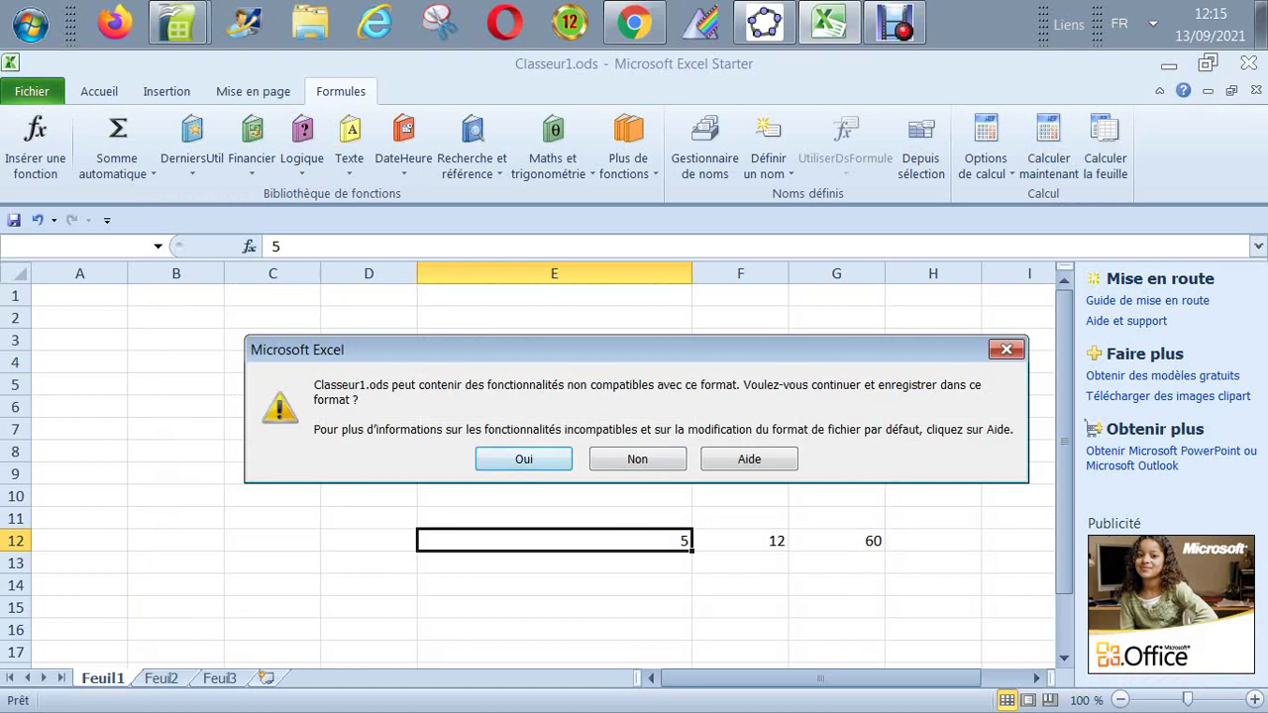
{"action": "key", "text": "Return"}
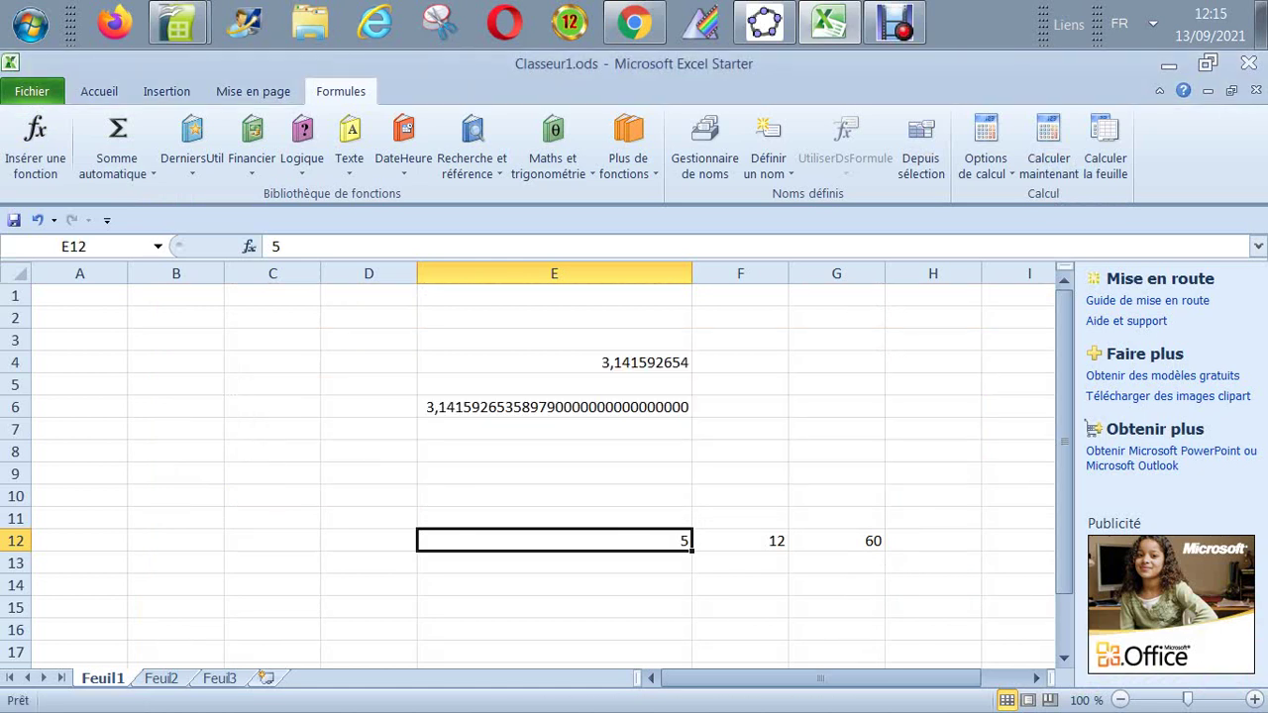
Step: Save a copy of the workbook on the desktop as Classeur2.ods in OpenDocument format, accepting possible incompatibilities
{"action": "left_click", "coordinate": [32, 91]}
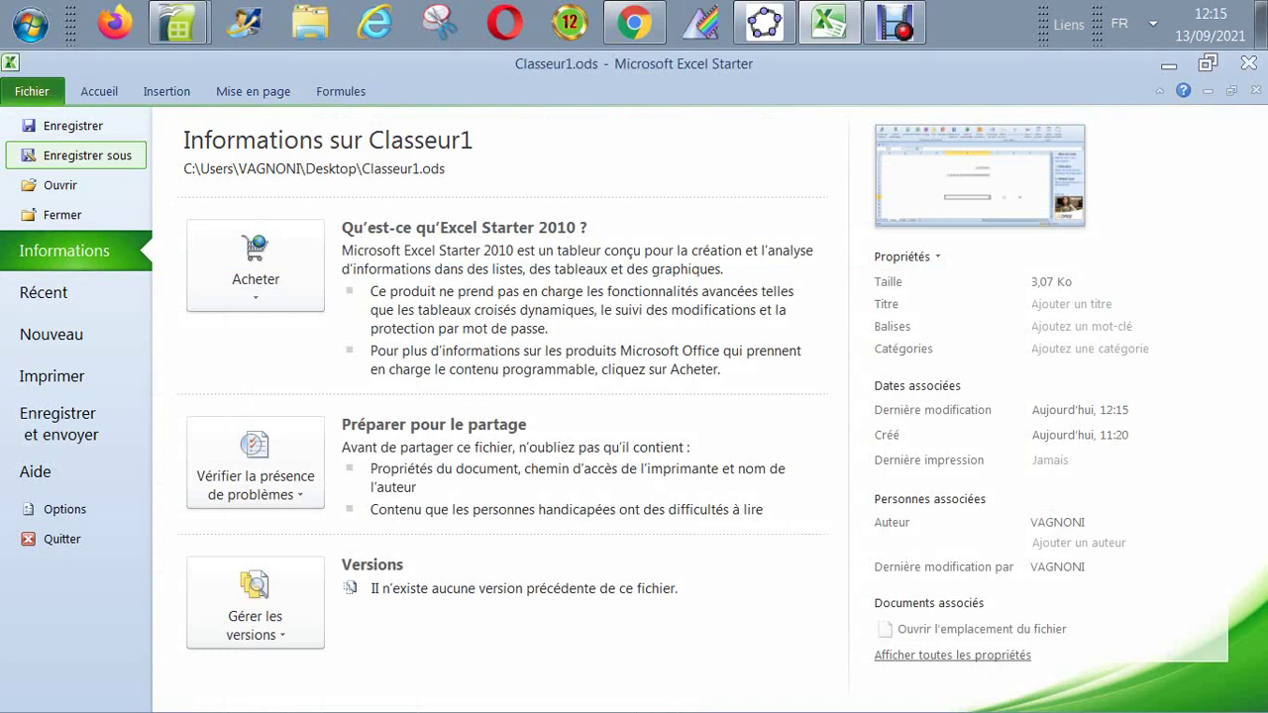
{"action": "left_click", "coordinate": [87, 155]}
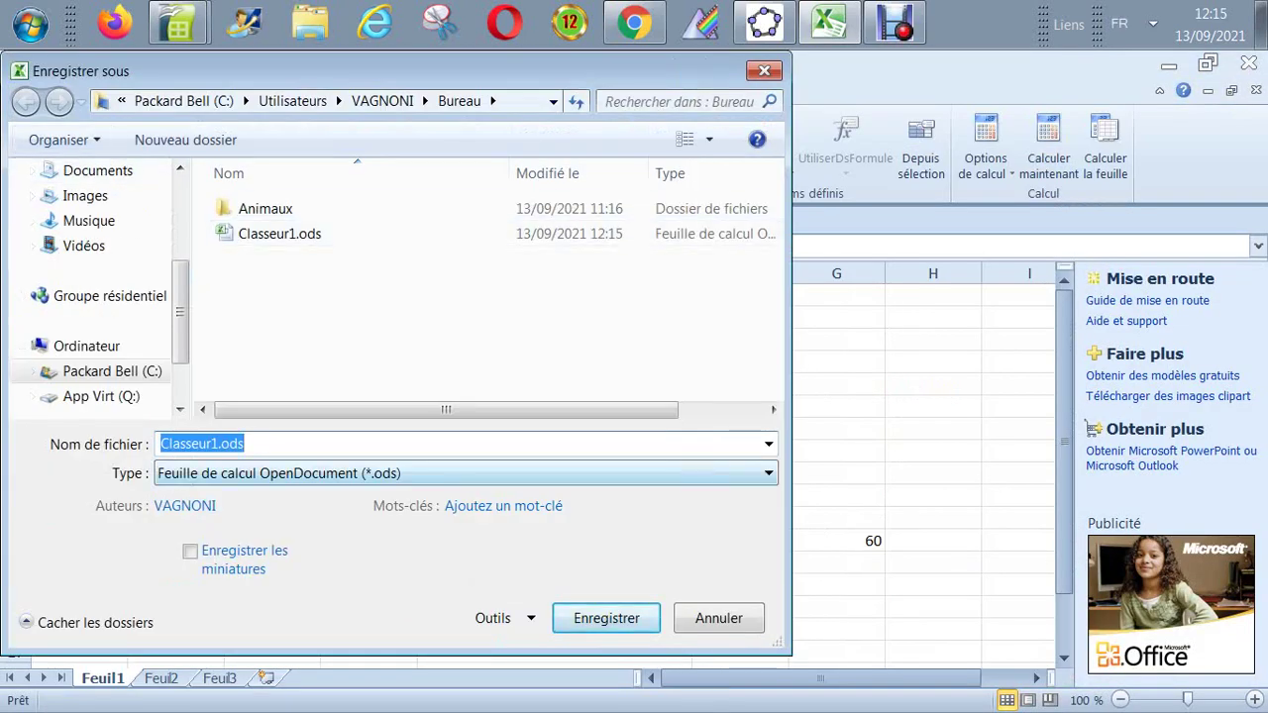
{"action": "left_click", "coordinate": [244, 443]}
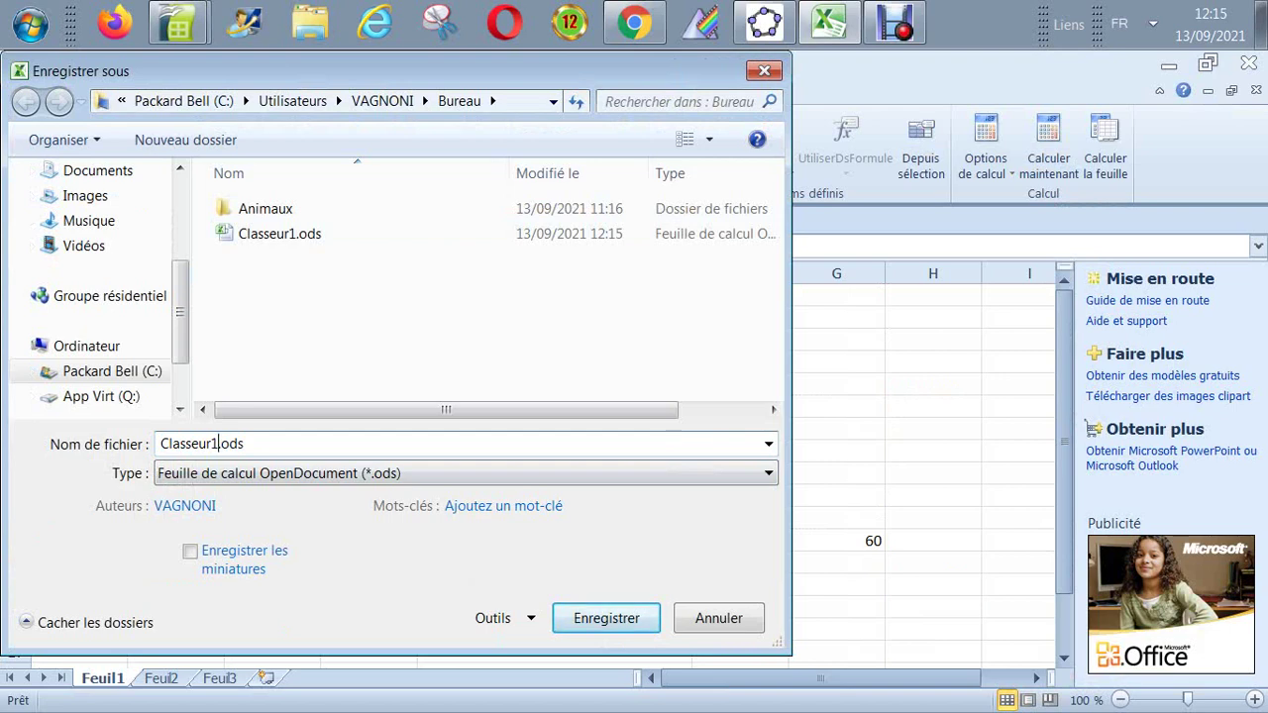
{"action": "key", "text": "BackSpace"}
{"action": "type", "text": "2"}
{"action": "key", "text": "Return"}
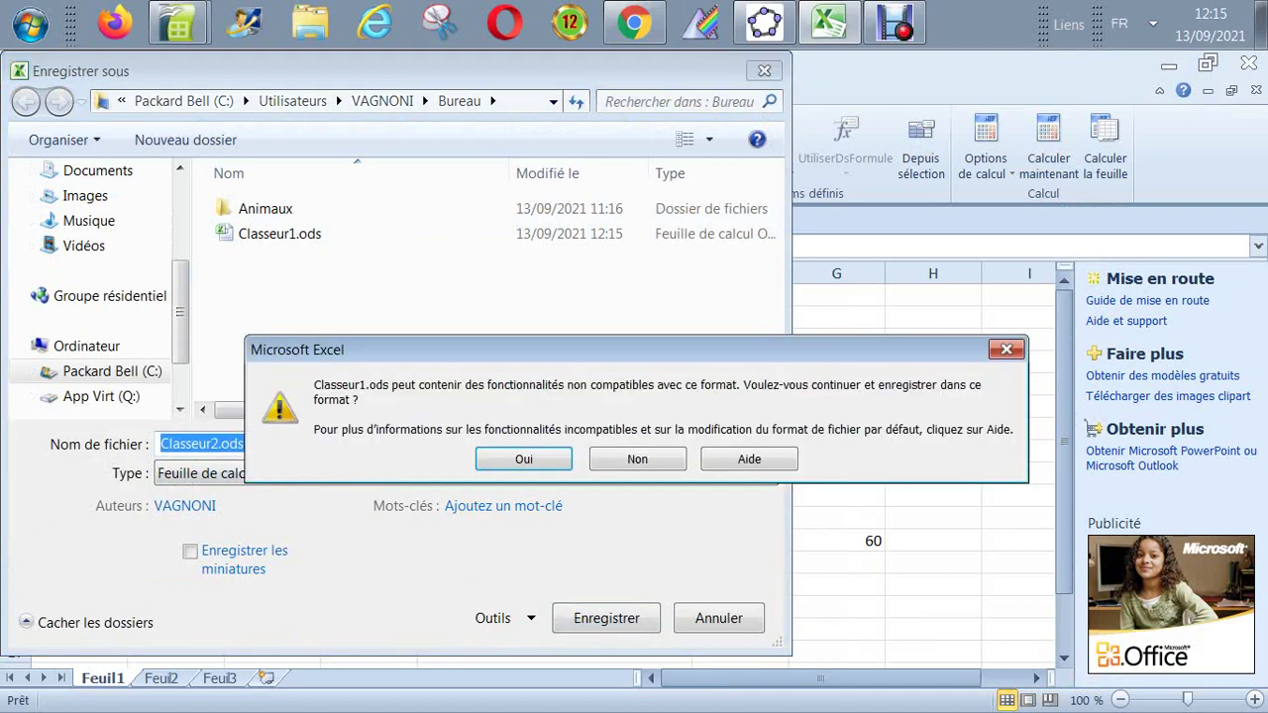
{"action": "key", "text": "Return"}
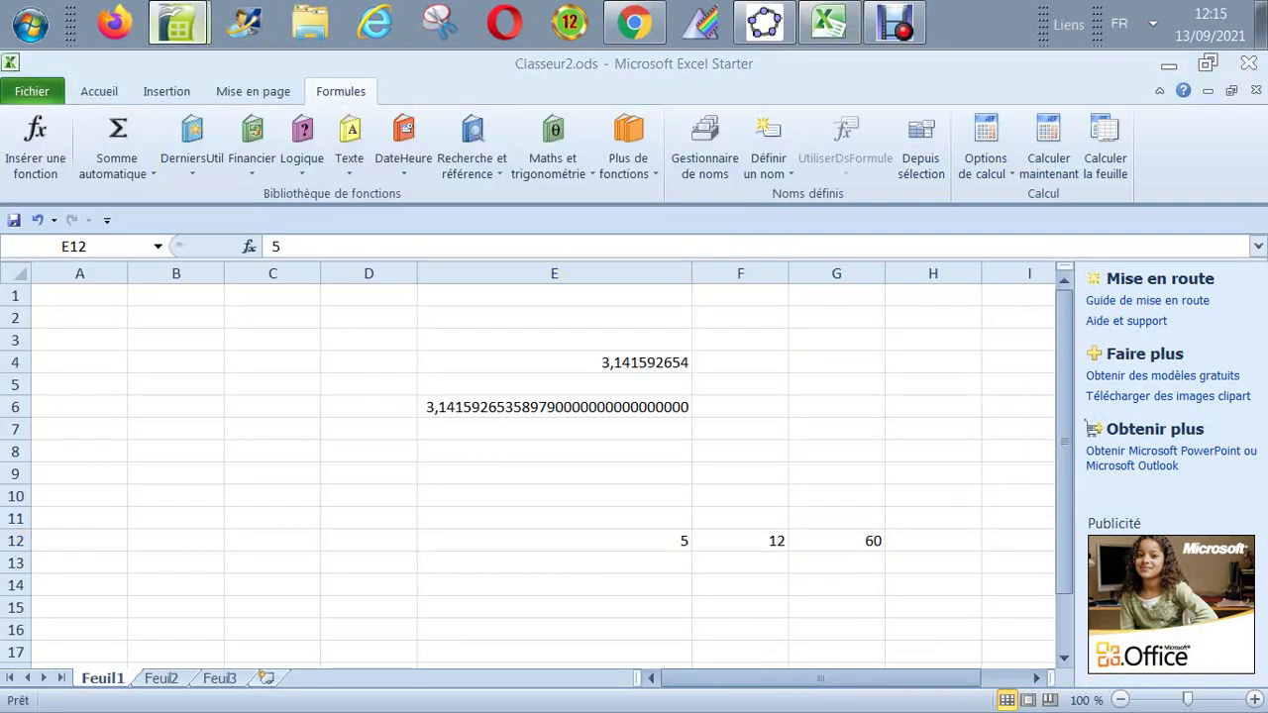
Step: Switch to OpenOffice Calc and open Classeur2.ods from the desktop in read-only mode
{"action": "left_click", "coordinate": [178, 21]}
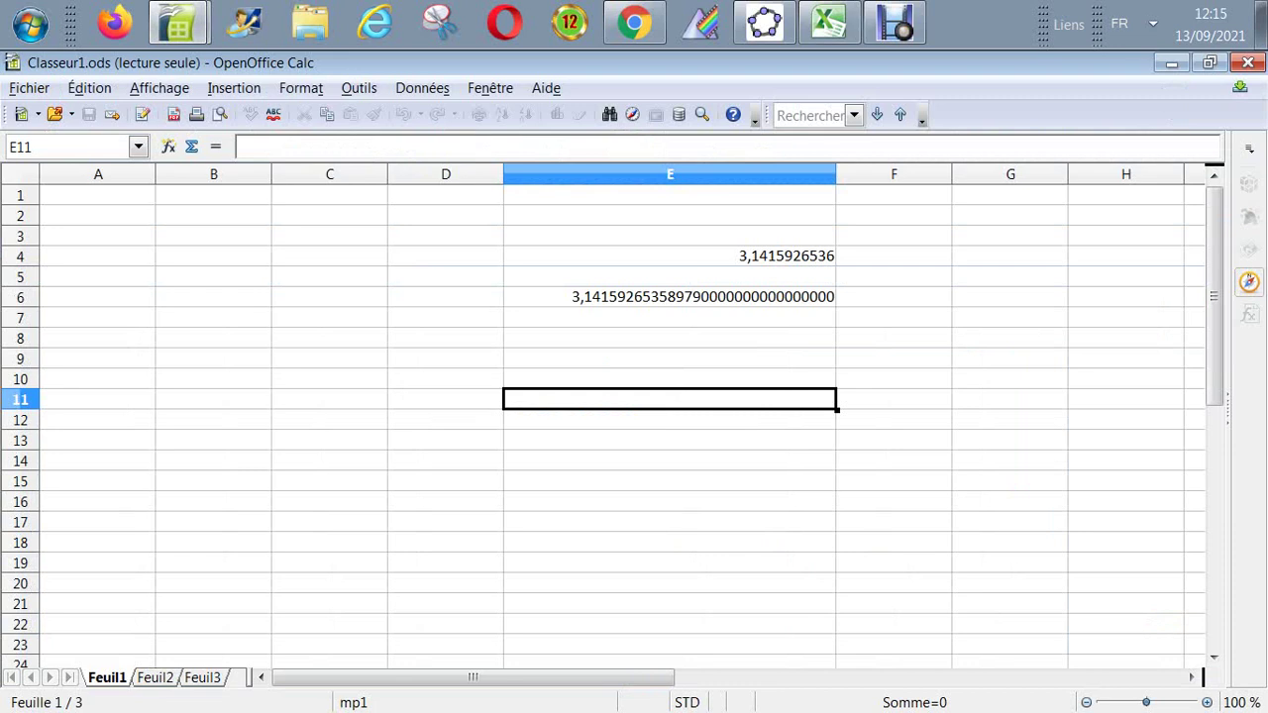
{"action": "left_click_drag", "start_coordinate": [214, 174], "coordinate": [97, 174]}
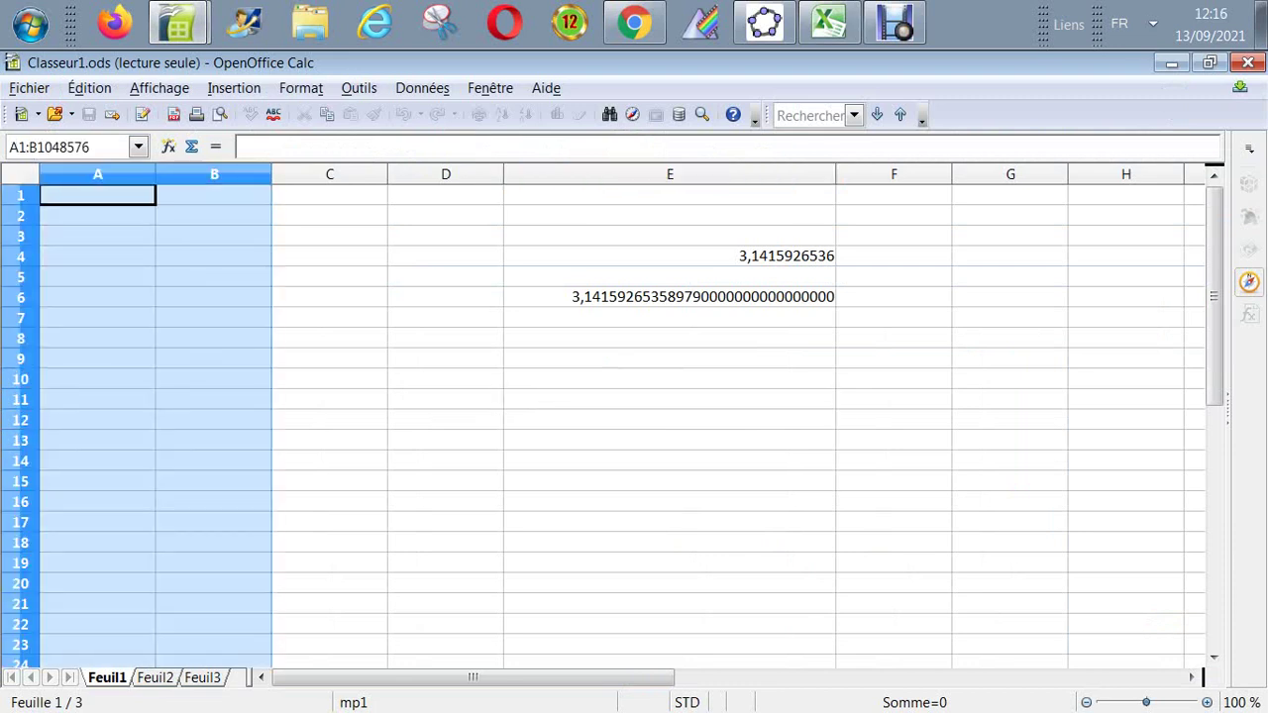
{"action": "left_click", "coordinate": [214, 174]}
{"action": "left_click", "coordinate": [446, 317]}
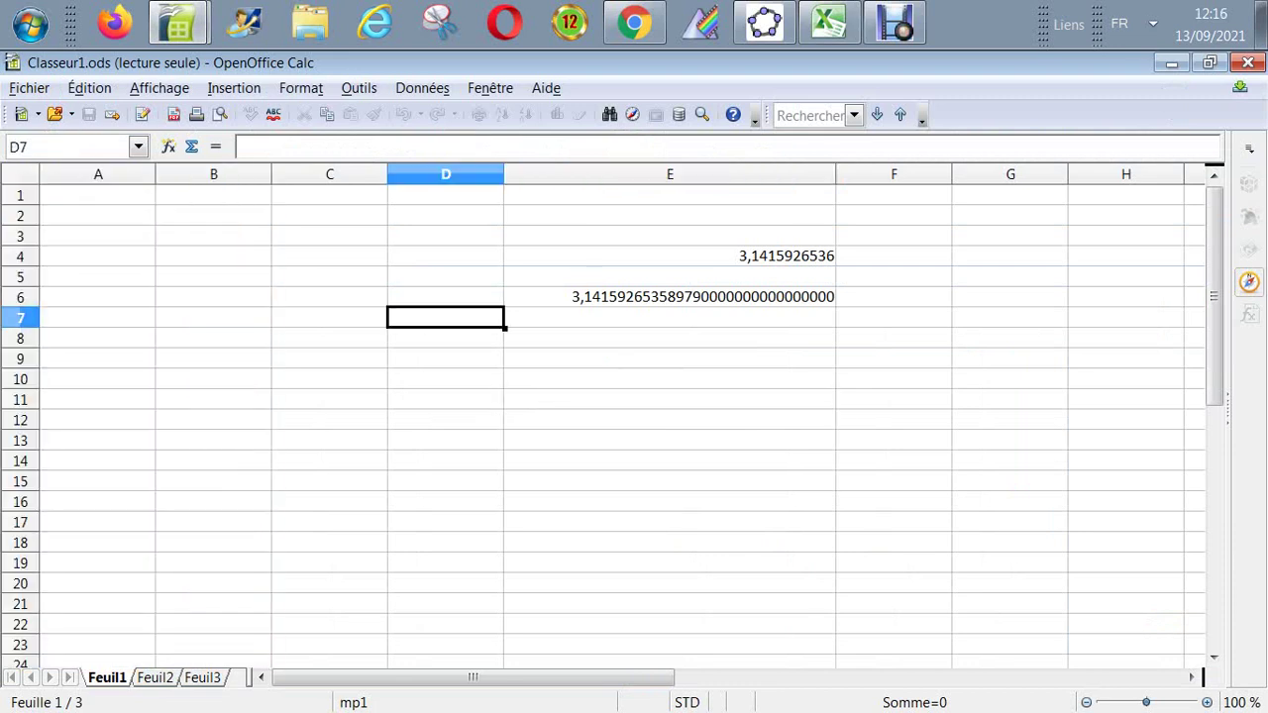
{"action": "key", "text": "alt+f"}
{"action": "key", "text": "Escape"}
{"action": "key", "text": "ctrl+o"}
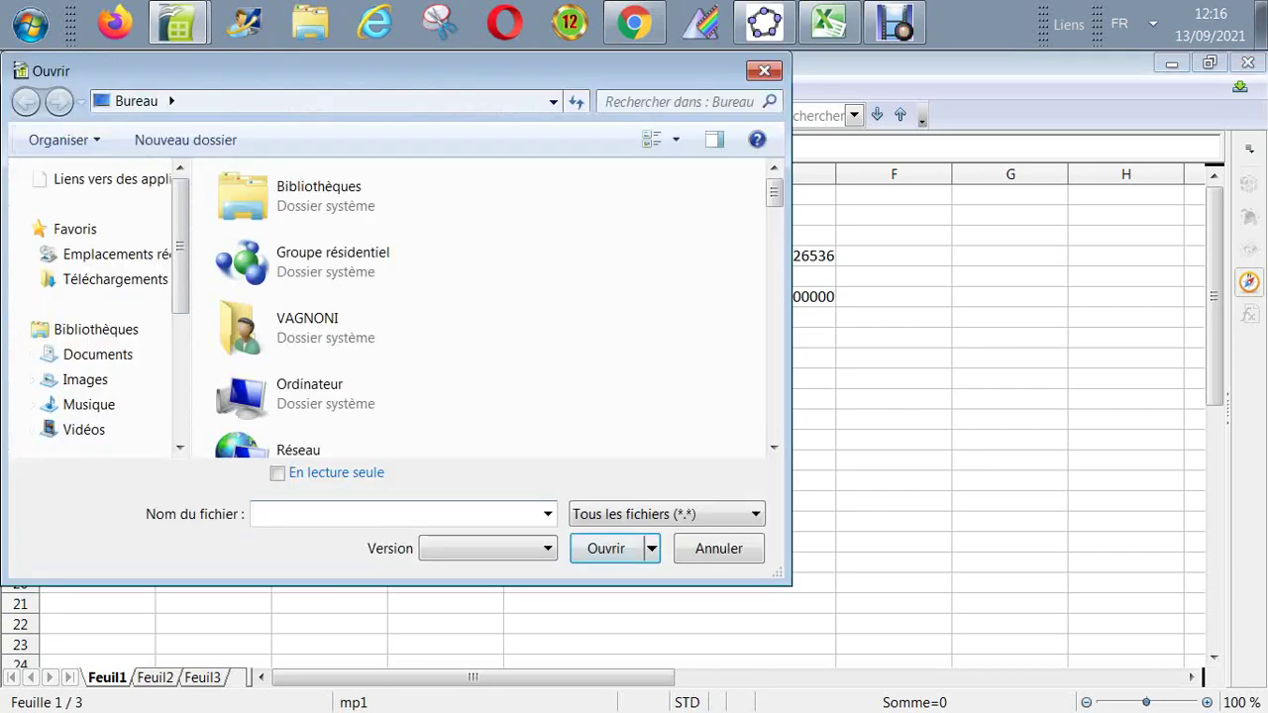
{"action": "scroll", "coordinate": [486, 307], "scroll_direction": "down", "scroll_amount": 10}
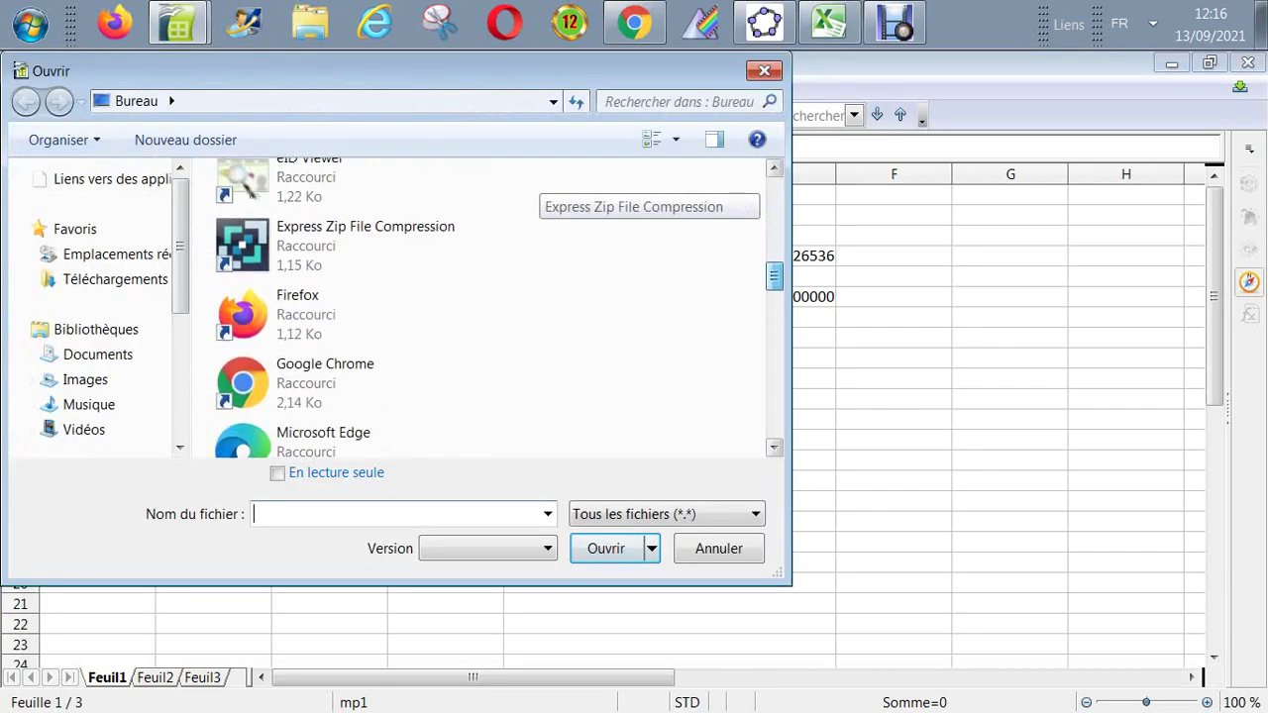
{"action": "scroll", "coordinate": [490, 307], "scroll_direction": "down", "scroll_amount": 10}
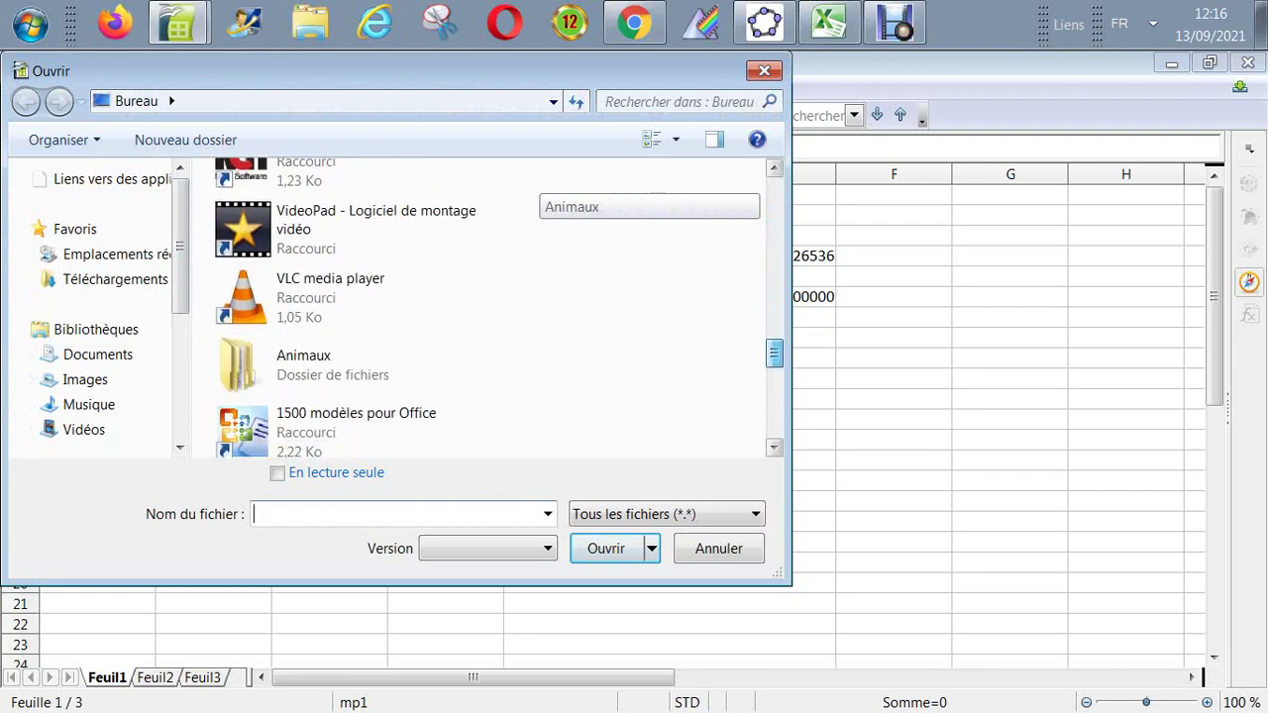
{"action": "scroll", "coordinate": [485, 307], "scroll_direction": "down", "scroll_amount": 10}
{"action": "scroll", "coordinate": [486, 307], "scroll_direction": "up", "scroll_amount": 2}
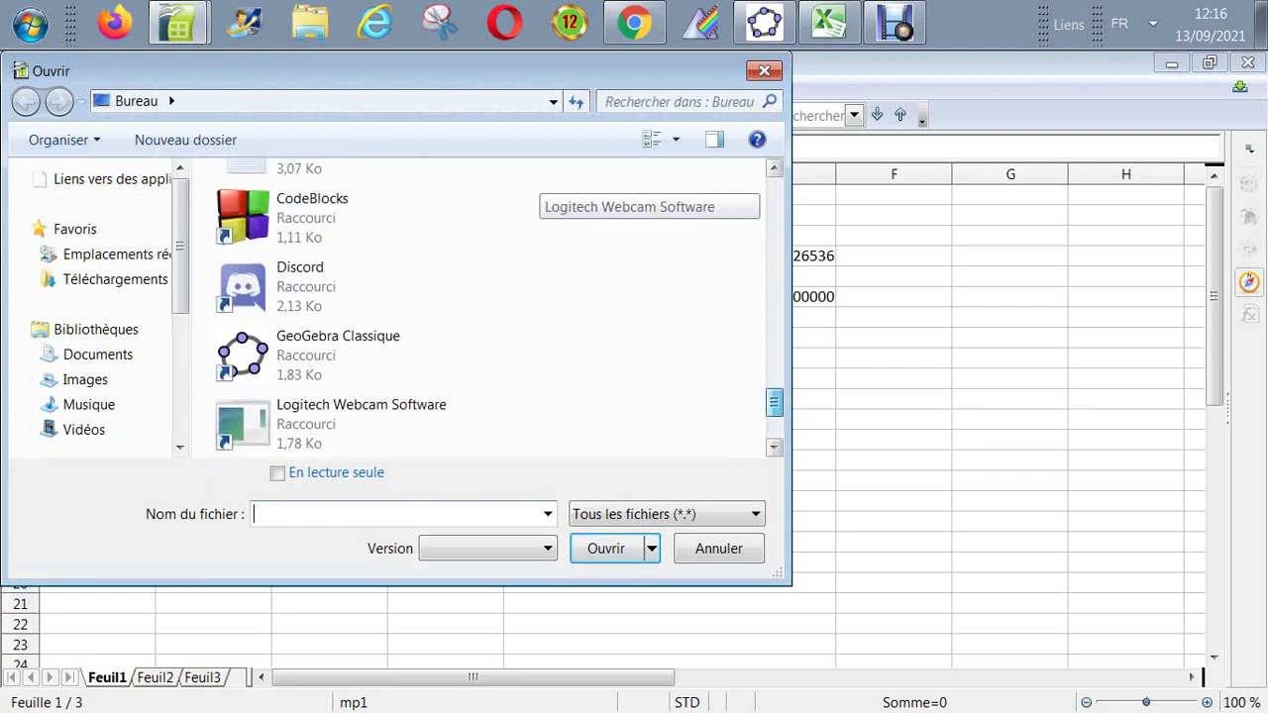
{"action": "scroll", "coordinate": [485, 307], "scroll_direction": "up", "scroll_amount": 1}
{"action": "scroll", "coordinate": [486, 307], "scroll_direction": "up", "scroll_amount": 1}
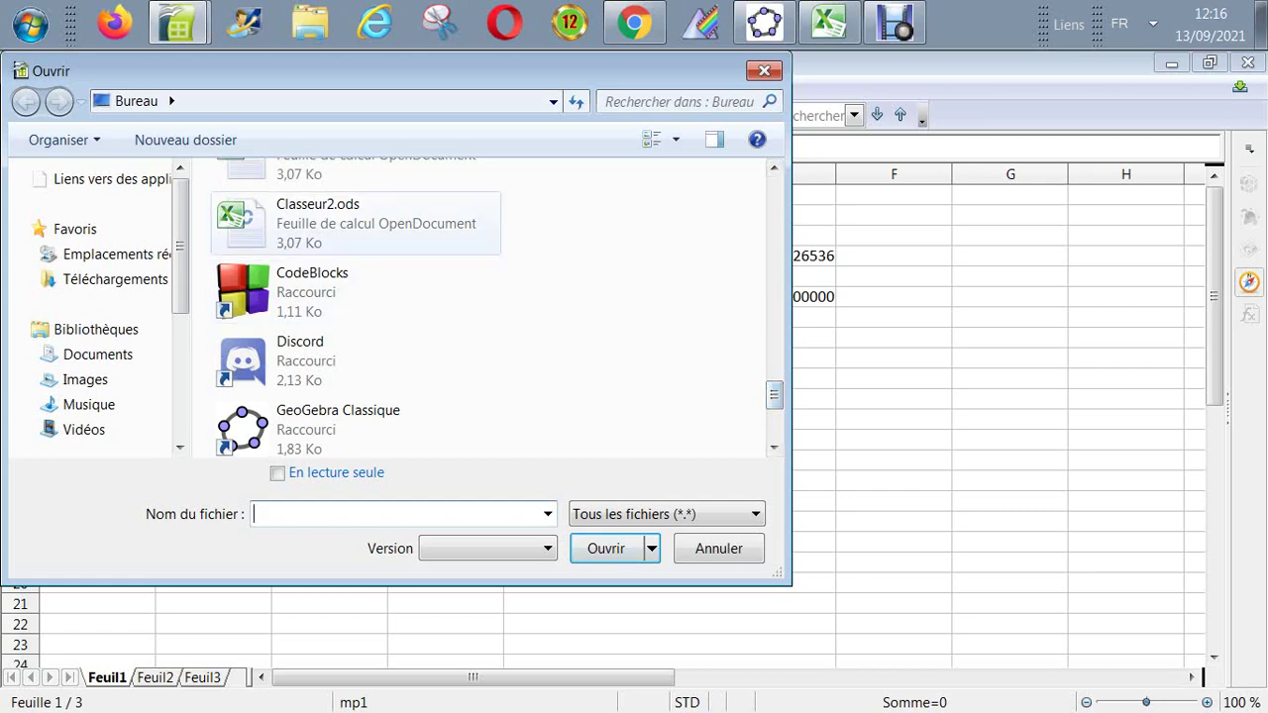
{"action": "left_click", "coordinate": [376, 223]}
{"action": "key", "text": "Return"}
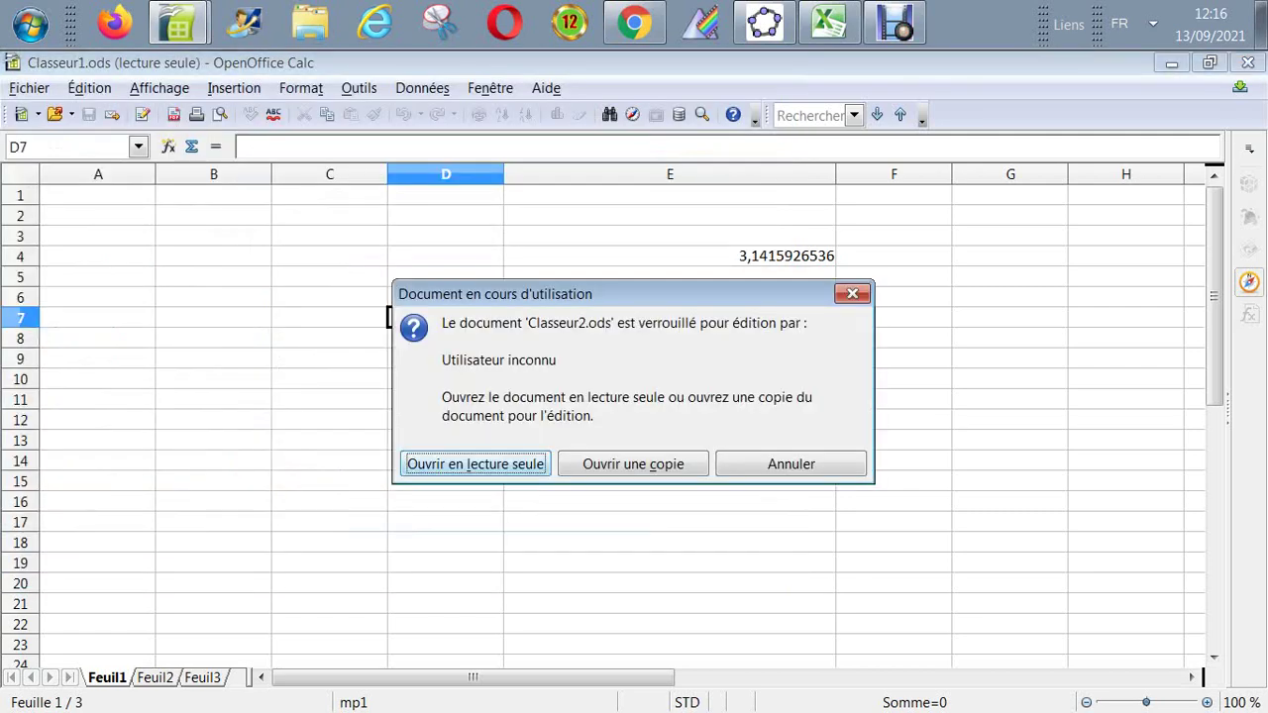
{"action": "key", "text": "Return"}
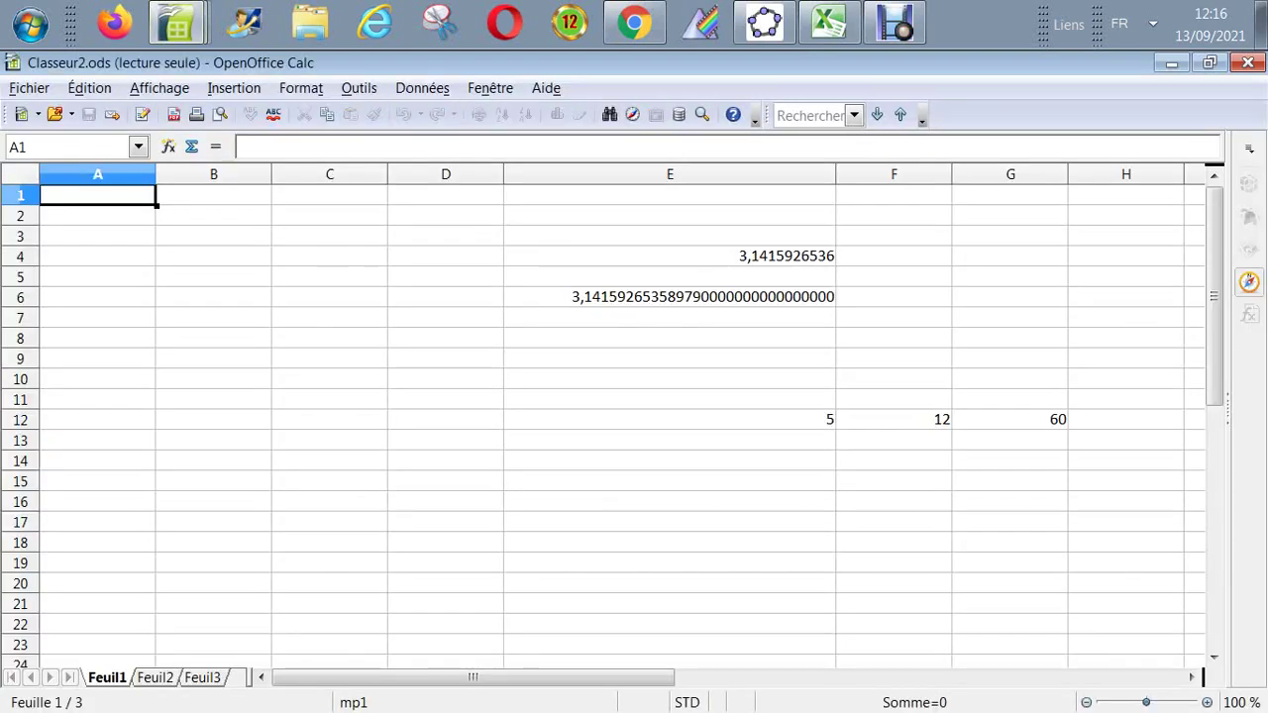
Step: Inspect the contents of cells E12, F12 and G12, the block from E4 to G14, and the formula in E4
{"action": "left_click", "coordinate": [670, 418]}
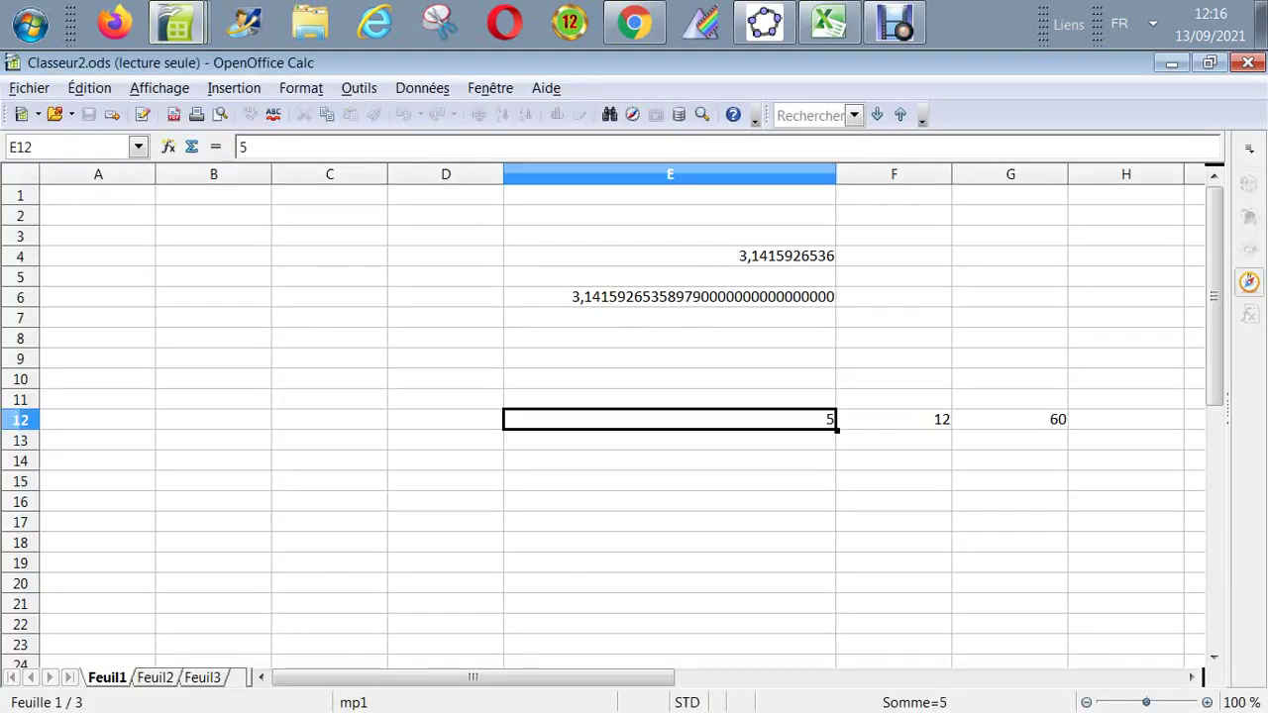
{"action": "key", "text": "Right"}
{"action": "key", "text": "Right"}
{"action": "key", "text": "Right"}
{"action": "key", "text": "Left"}
{"action": "key", "text": "Left"}
{"action": "key", "text": "Left"}
{"action": "left_click", "coordinate": [1009, 418]}
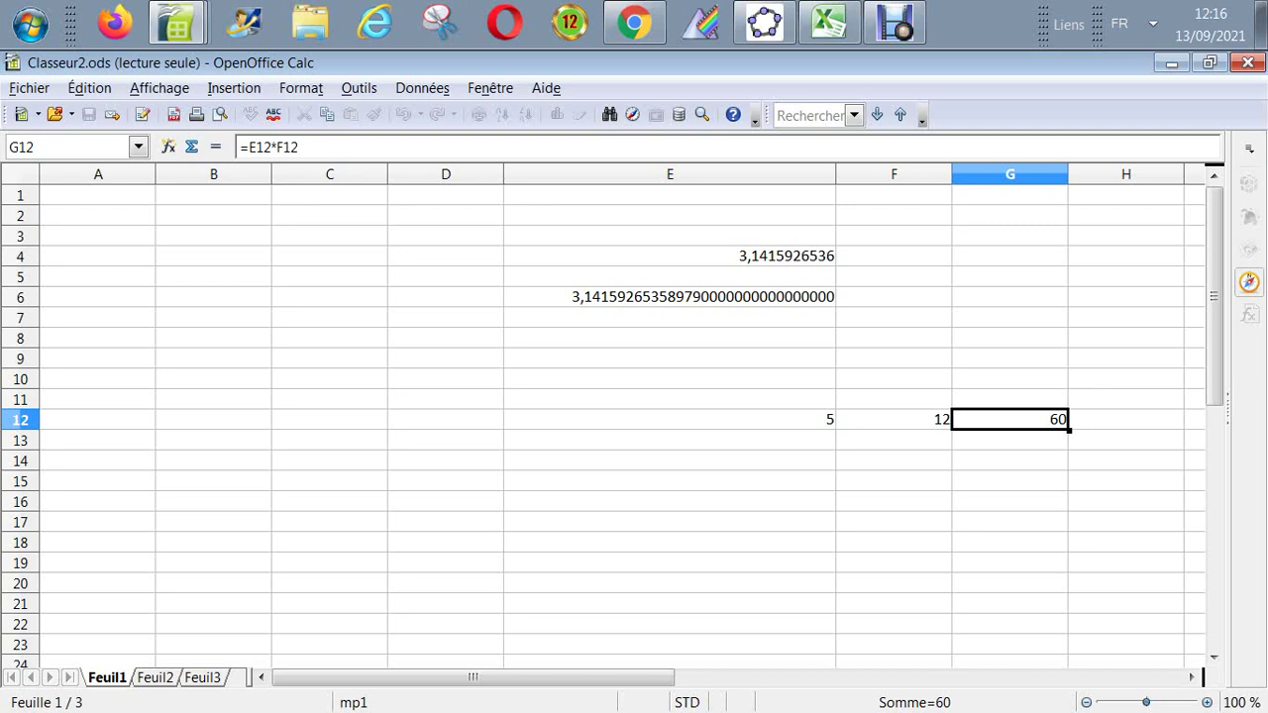
{"action": "left_click_drag", "start_coordinate": [669, 255], "coordinate": [1009, 460]}
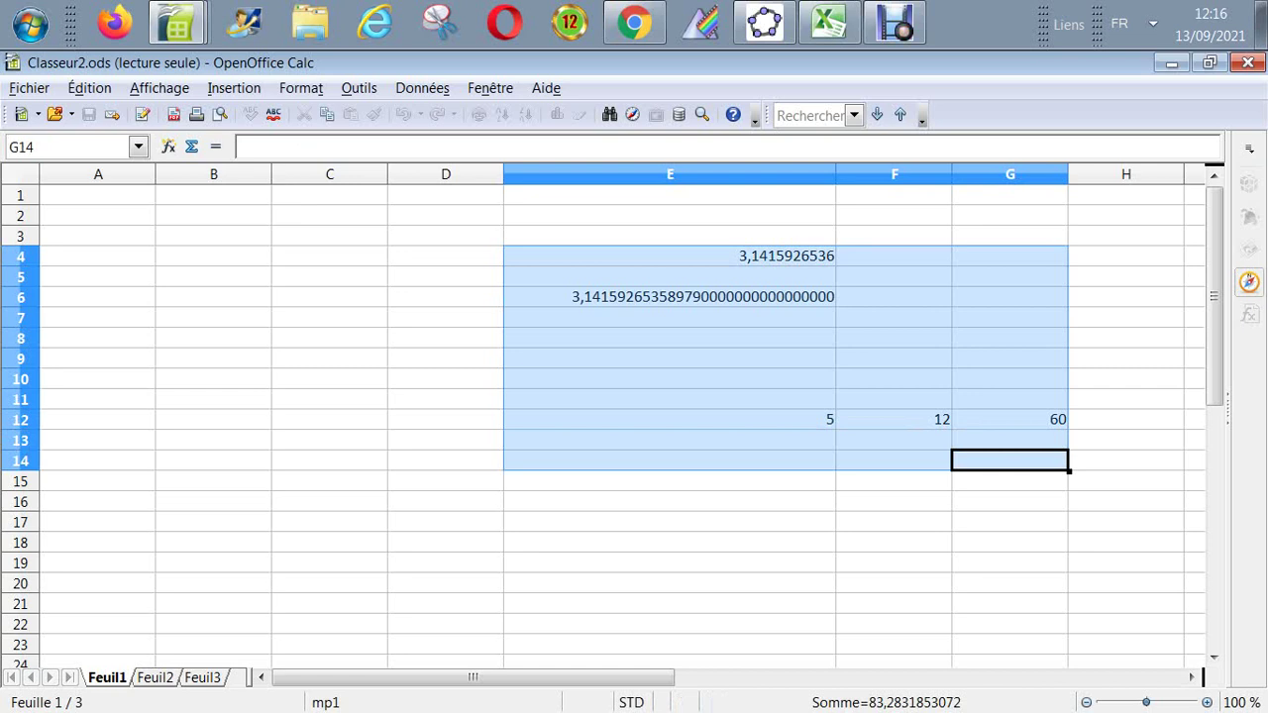
{"action": "left_click", "coordinate": [670, 256]}
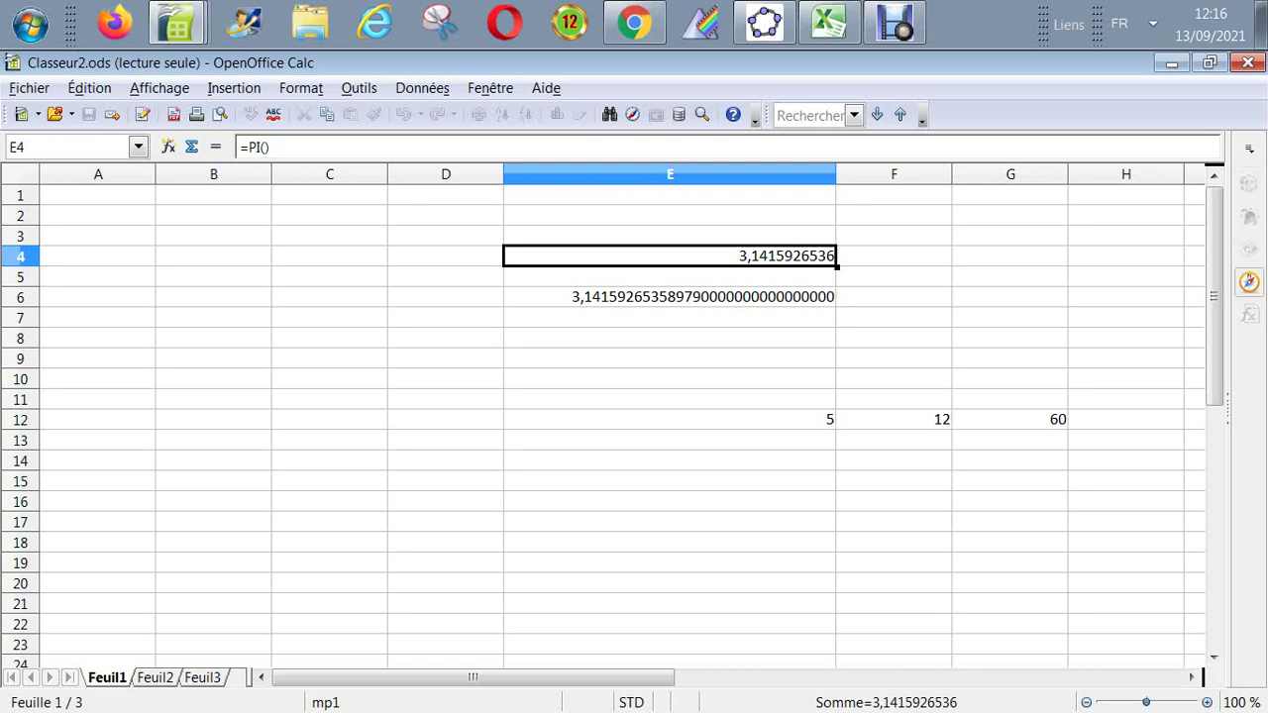
Step: Create a new blank spreadsheet and select cell C4
{"action": "key", "text": "alt+f"}
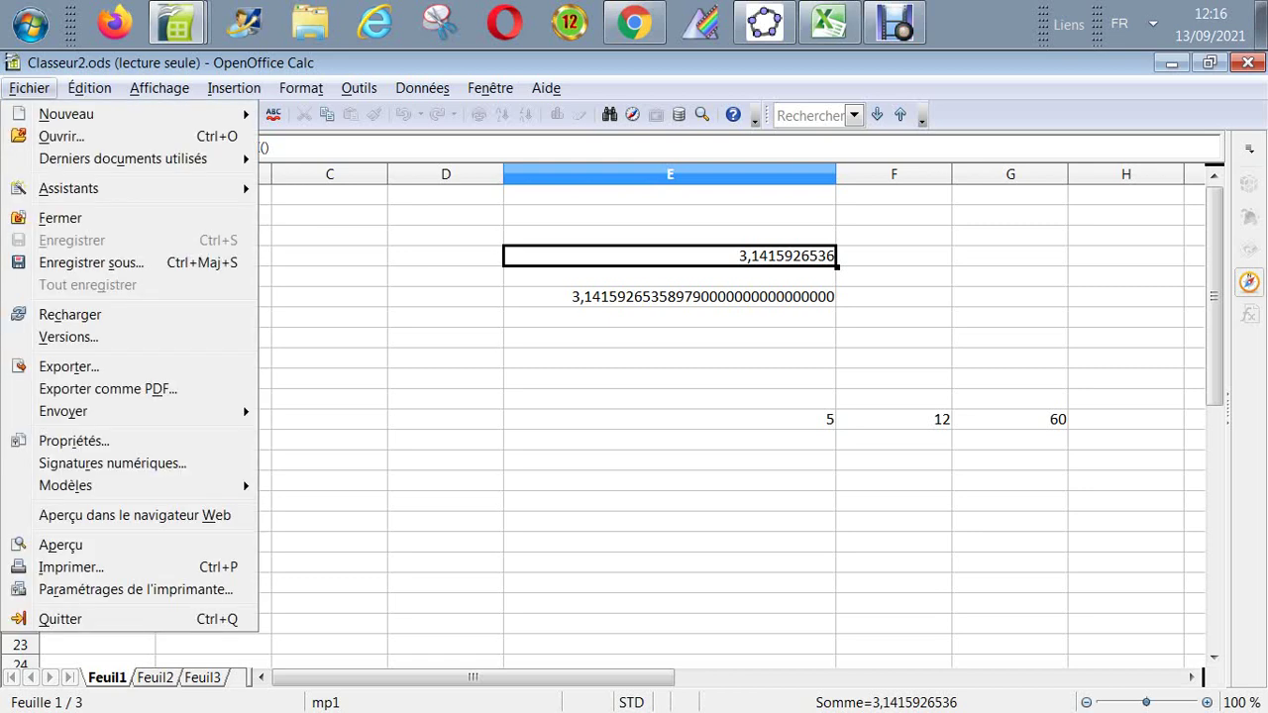
{"action": "key", "text": "Right"}
{"action": "key", "text": "Down"}
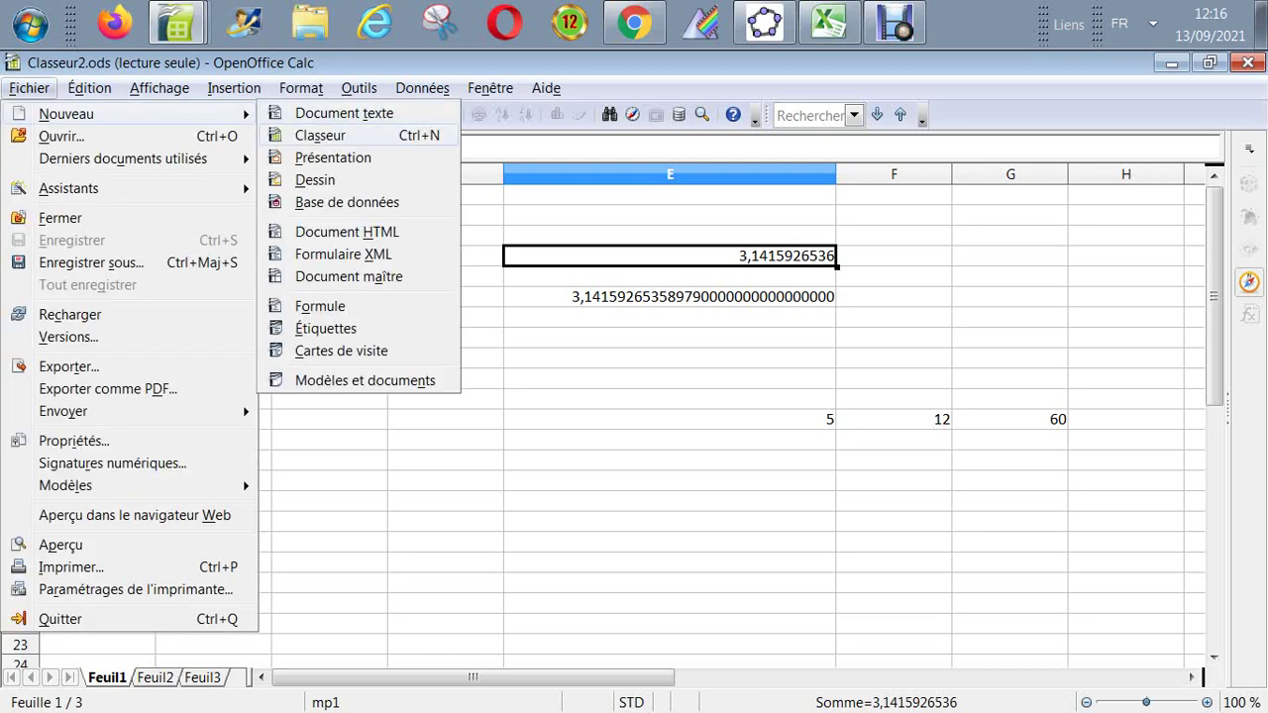
{"action": "key", "text": "Up"}
{"action": "key", "text": "Down"}
{"action": "key", "text": "Return"}
{"action": "left_click", "coordinate": [278, 350]}
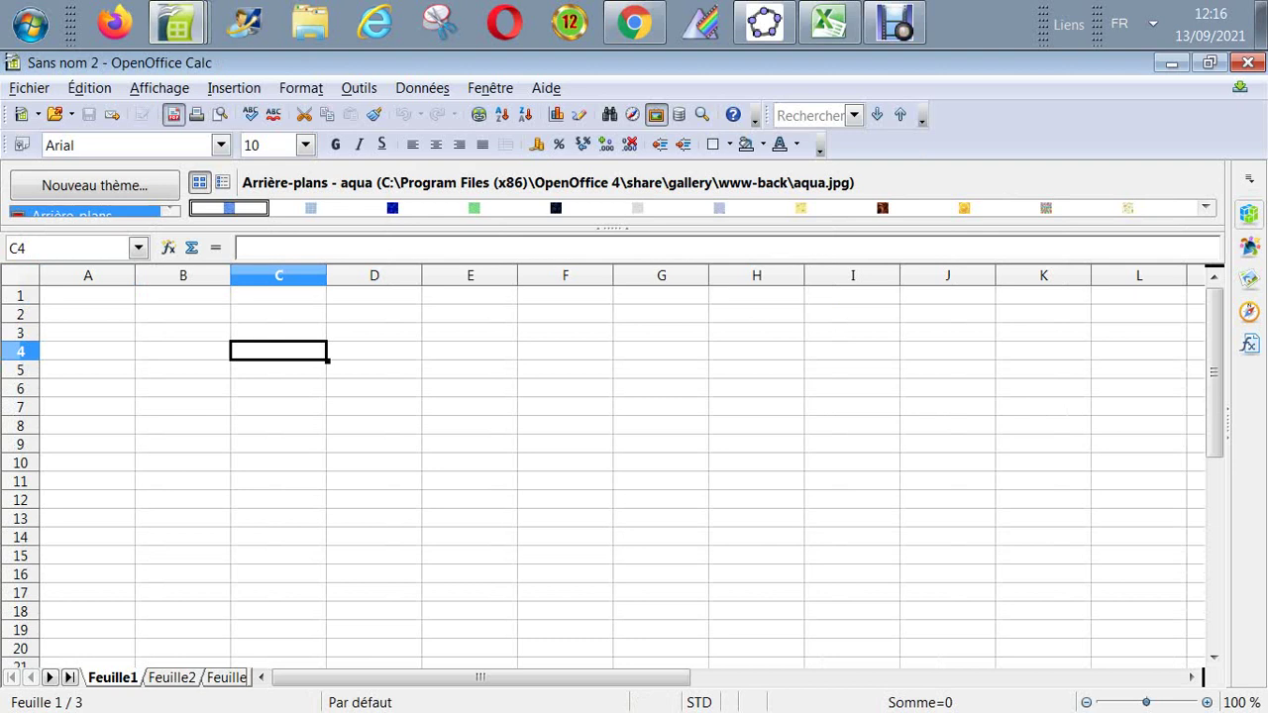
Step: Hide the formula bar and show it again, repeating this a second time
{"action": "left_click", "coordinate": [159, 87]}
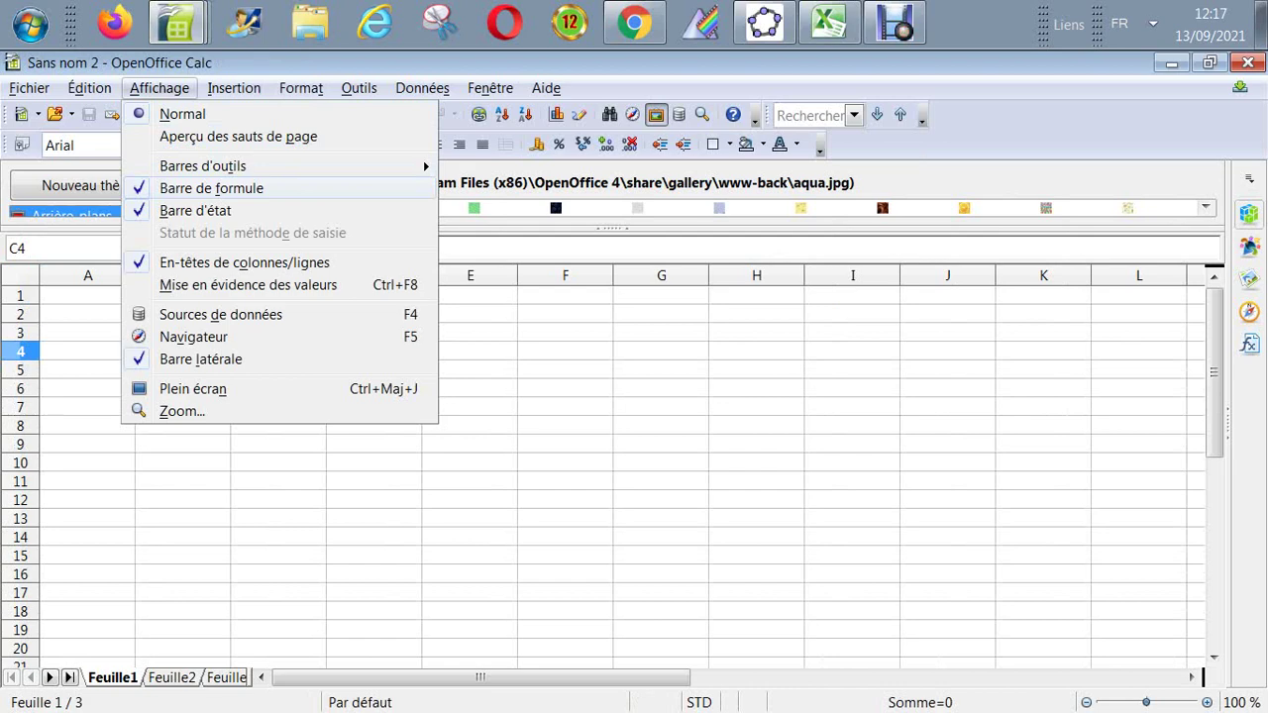
{"action": "left_click", "coordinate": [211, 188]}
{"action": "left_click", "coordinate": [159, 87]}
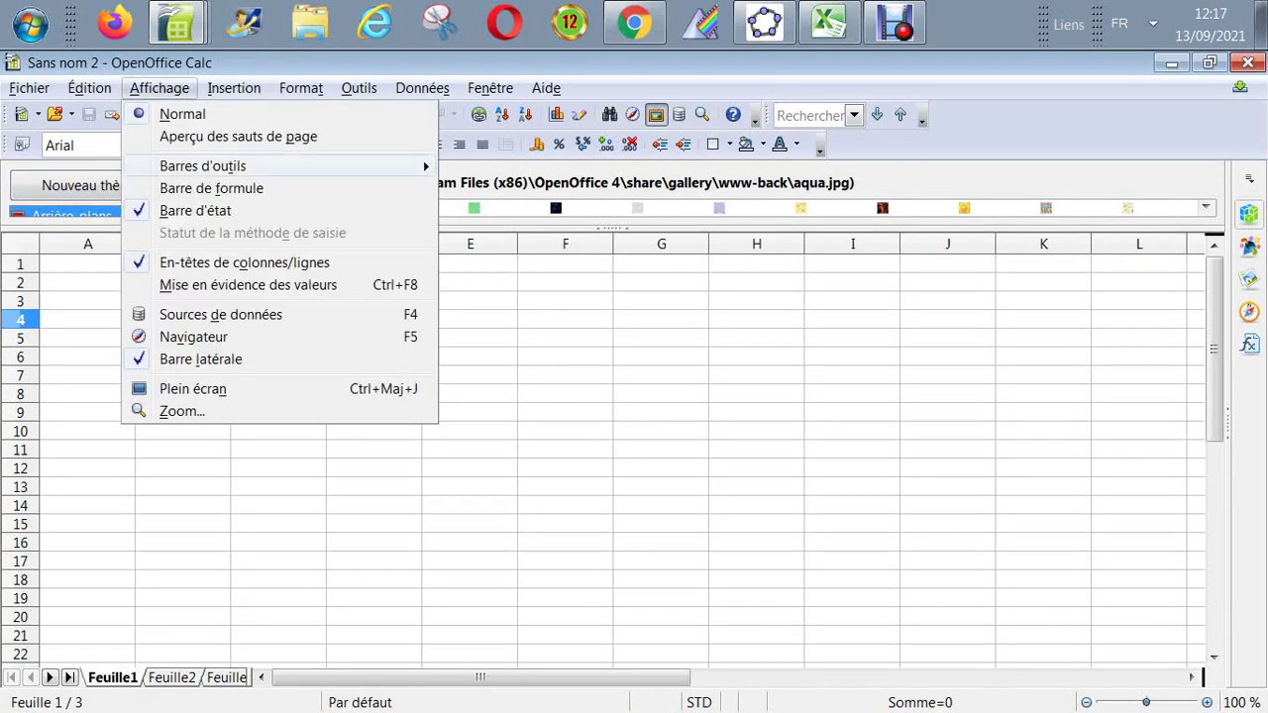
{"action": "left_click", "coordinate": [211, 188]}
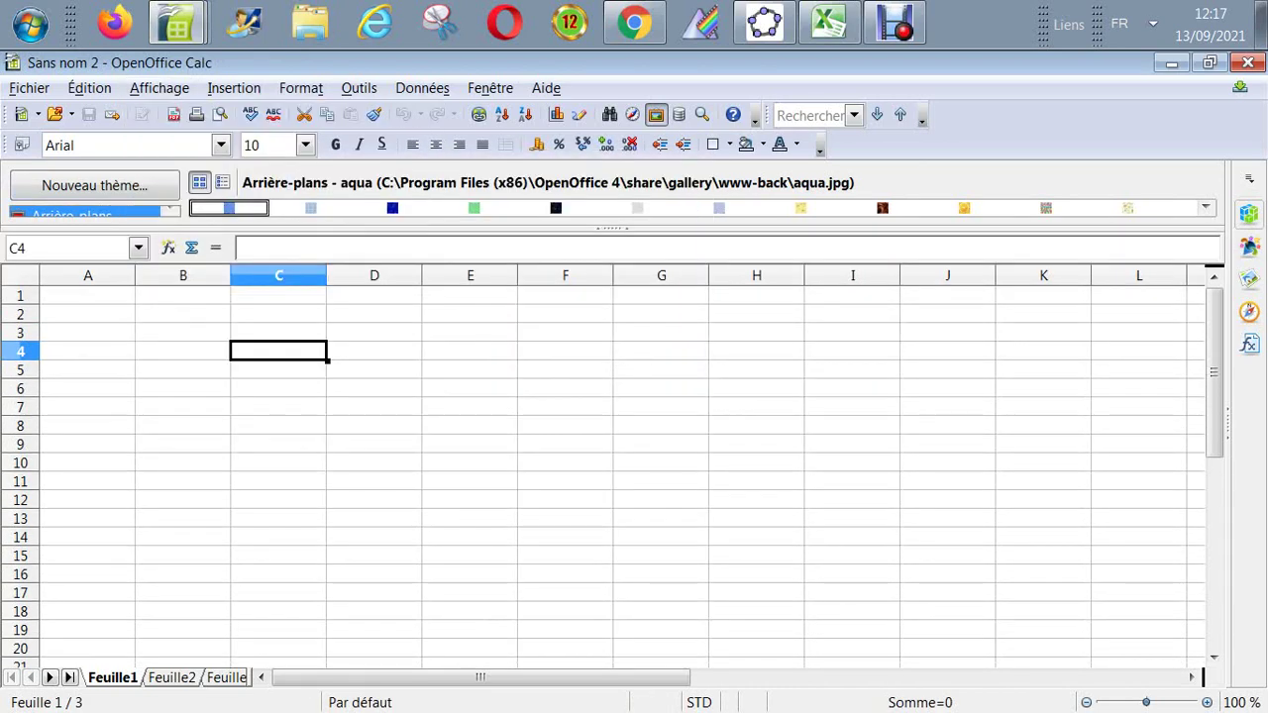
{"action": "left_click", "coordinate": [158, 87]}
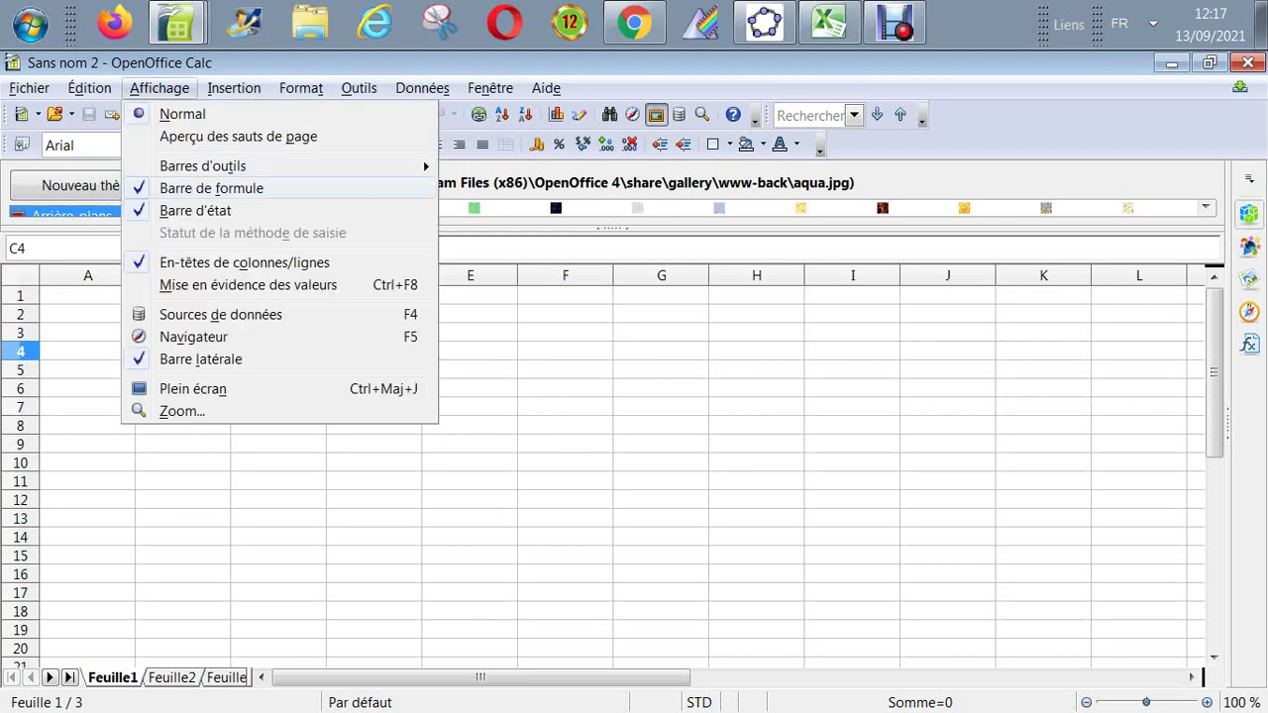
{"action": "left_click", "coordinate": [211, 188]}
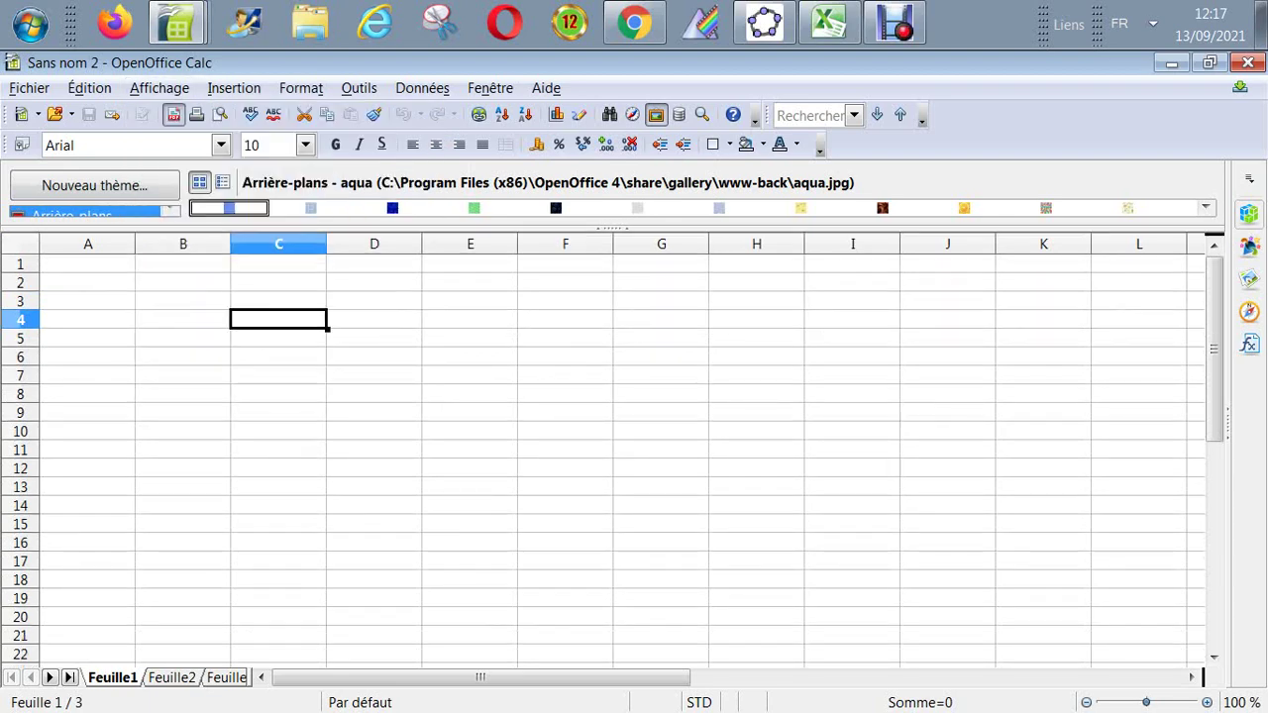
{"action": "left_click", "coordinate": [158, 87]}
{"action": "left_click", "coordinate": [211, 188]}
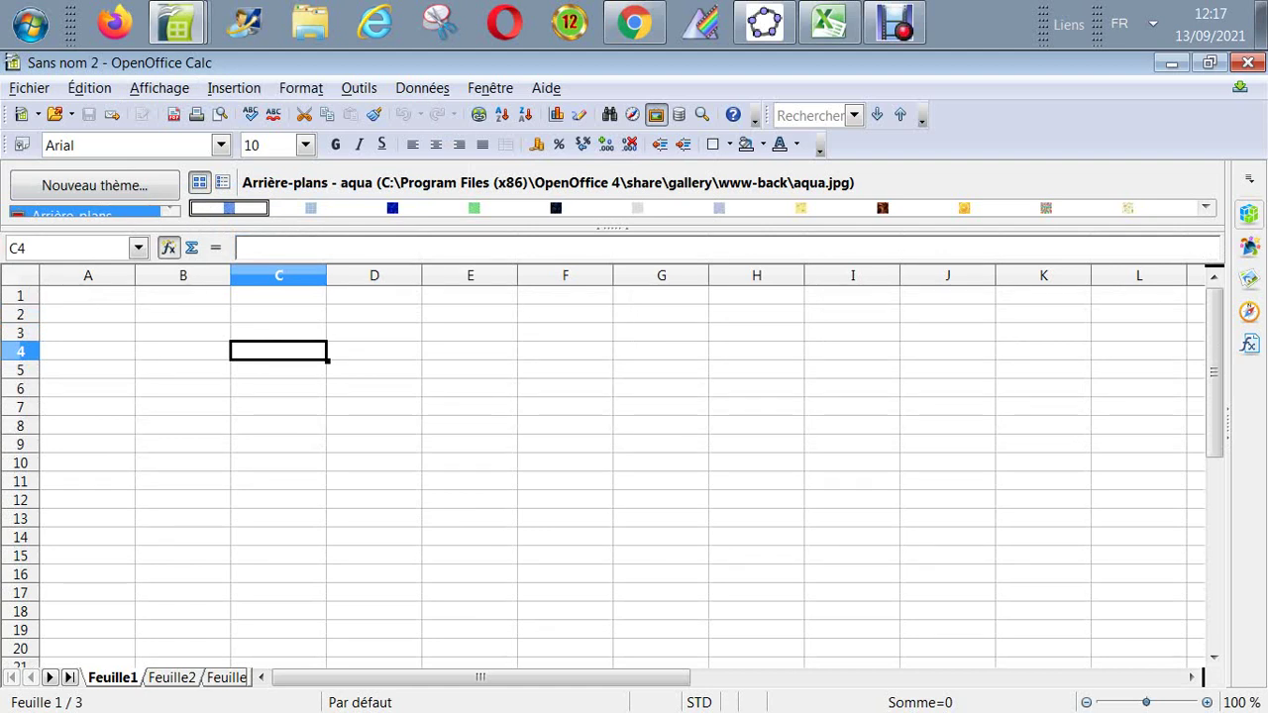
Step: Open the function wizard for cell C4, and switch to Excel to view its Insert Function dialog for comparison, cancelling that dialog
{"action": "left_click", "coordinate": [168, 247]}
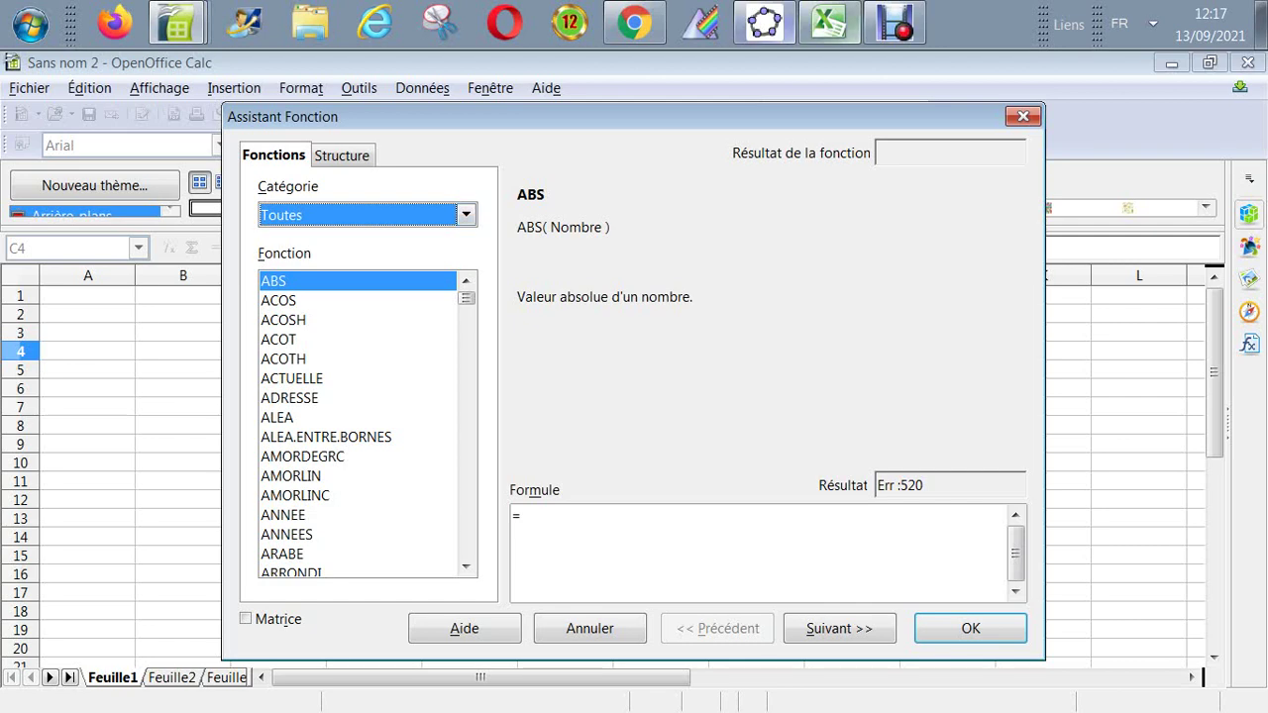
{"action": "left_click", "coordinate": [829, 23]}
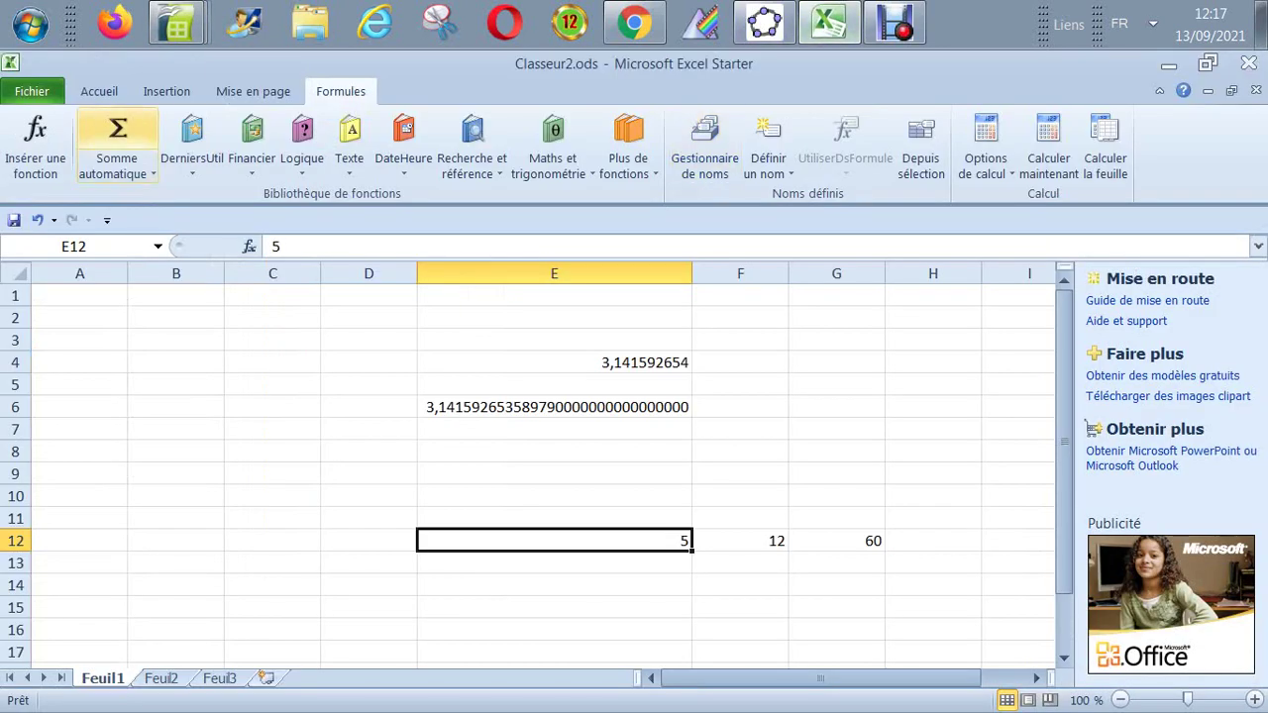
{"action": "left_click", "coordinate": [35, 139]}
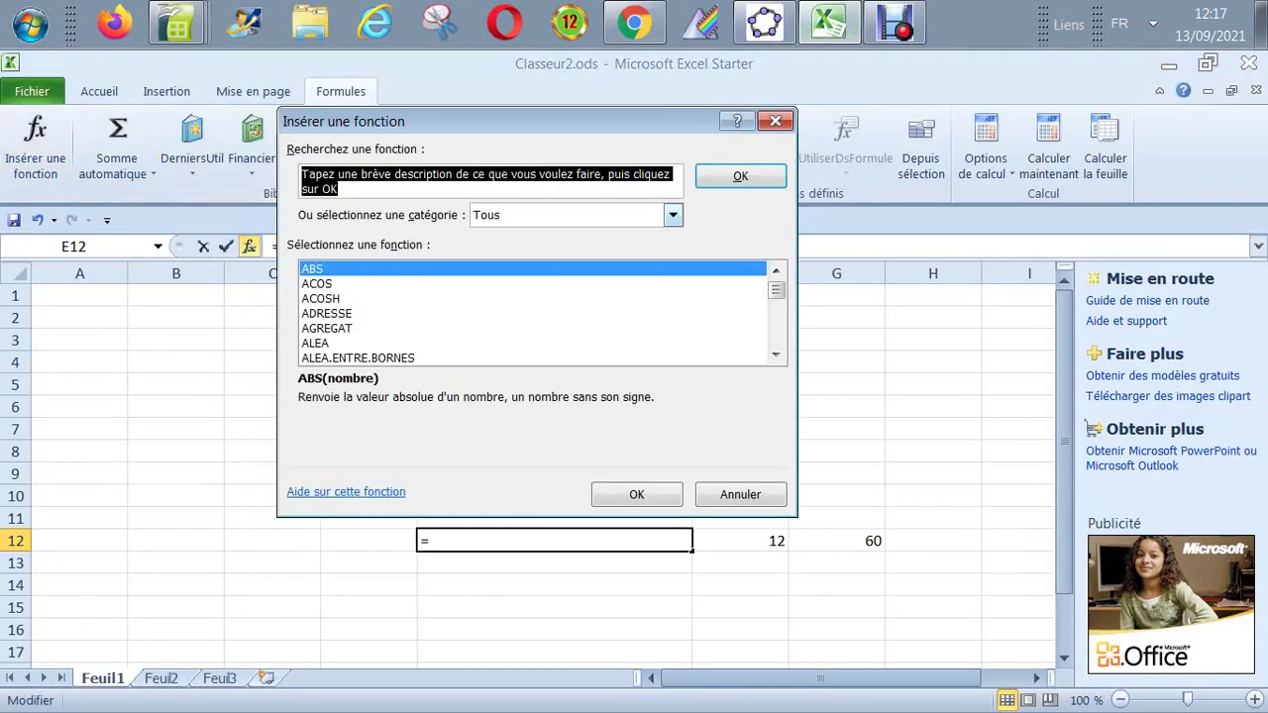
{"action": "left_click", "coordinate": [673, 215]}
{"action": "left_click", "coordinate": [673, 215]}
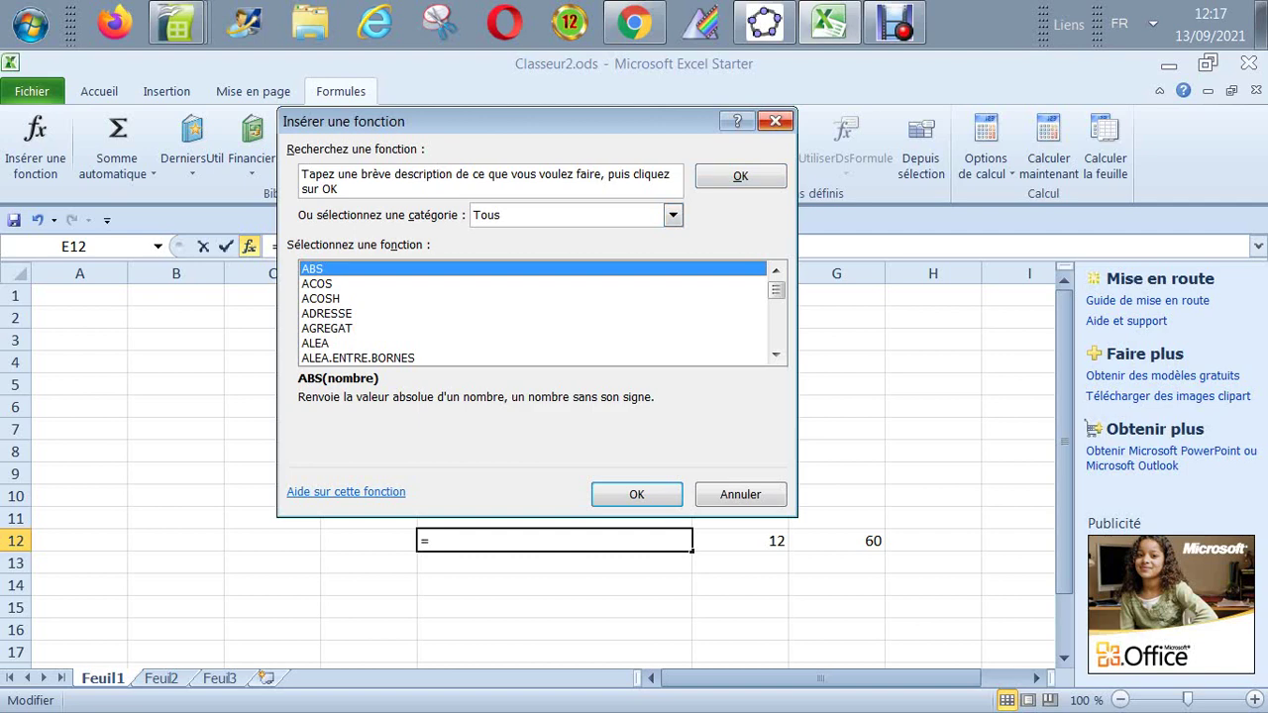
{"action": "key", "text": "Escape"}
Step: Switch to OpenOffice Calc and browse the wizard's function categories Base de données, Date&heure, Financière, Information and Logique
{"action": "left_click", "coordinate": [177, 21]}
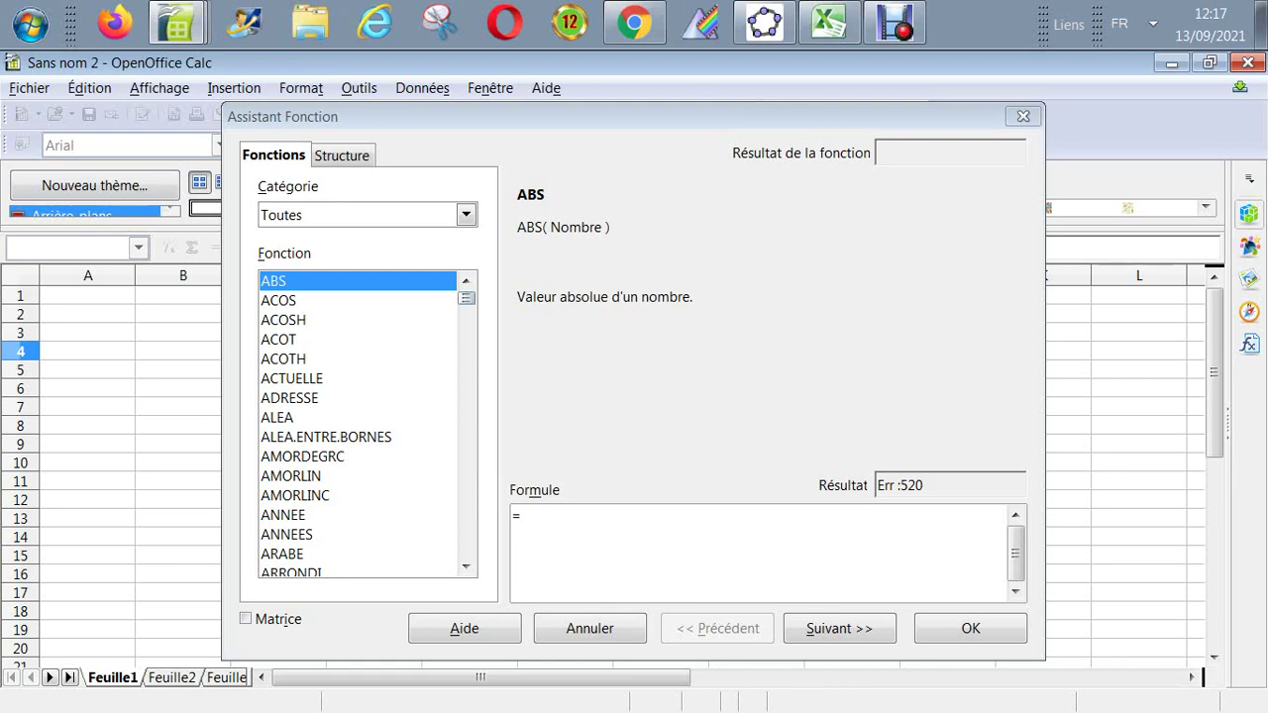
{"action": "mouse_move", "coordinate": [467, 298]}
{"action": "left_mouse_down"}
{"action": "mouse_move", "coordinate": [467, 561]}
{"action": "mouse_move", "coordinate": [467, 287]}
{"action": "left_mouse_up"}
{"action": "left_click", "coordinate": [466, 214]}
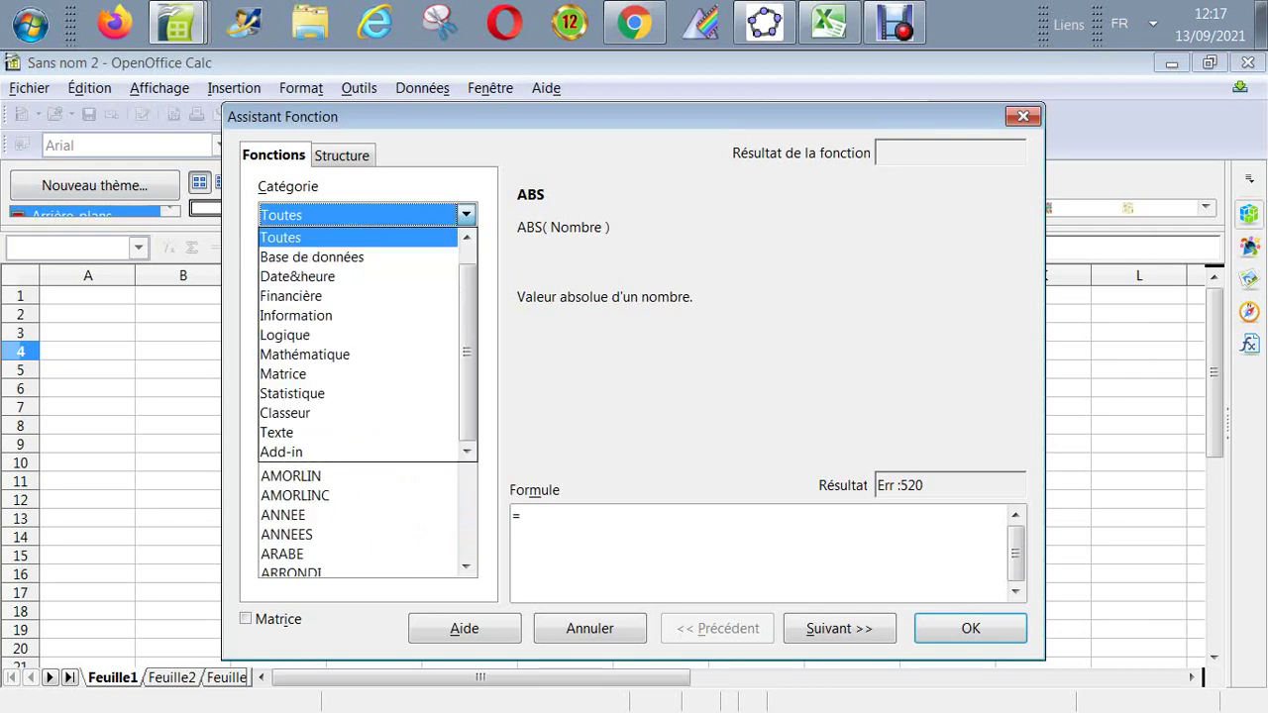
{"action": "left_click", "coordinate": [337, 258]}
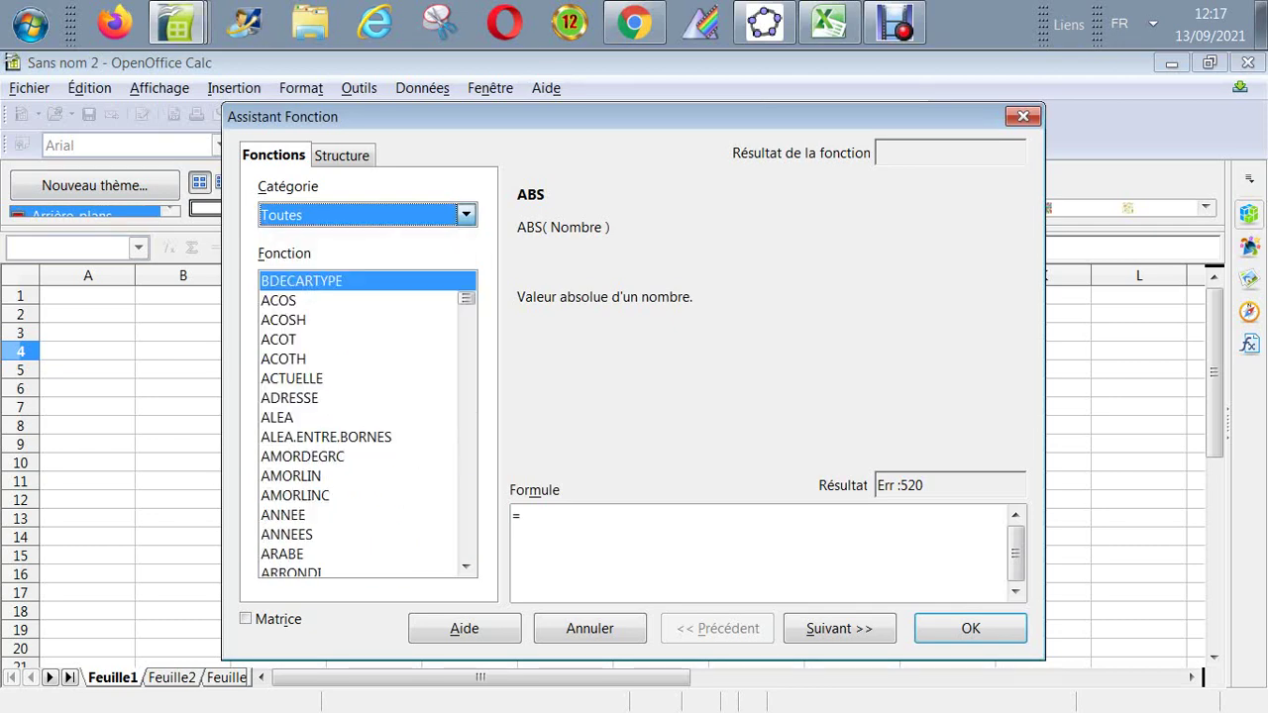
{"action": "left_click", "coordinate": [465, 215]}
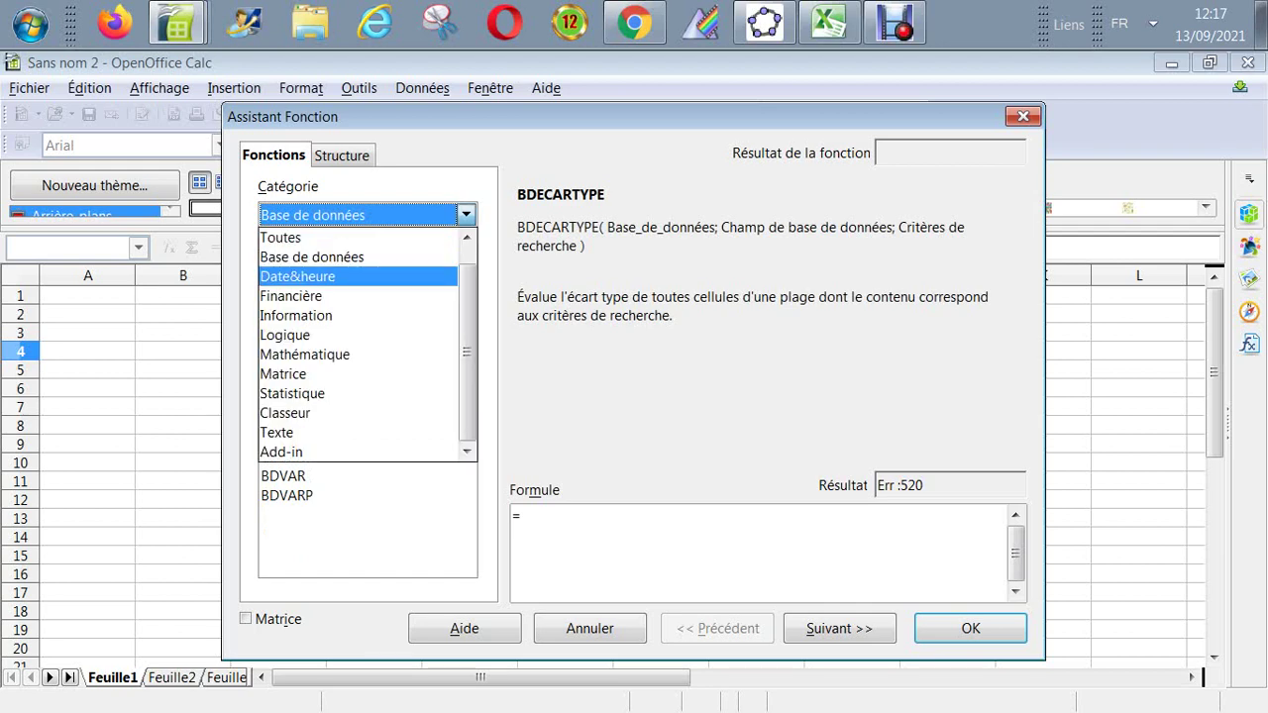
{"action": "left_click", "coordinate": [297, 277]}
{"action": "left_click", "coordinate": [466, 215]}
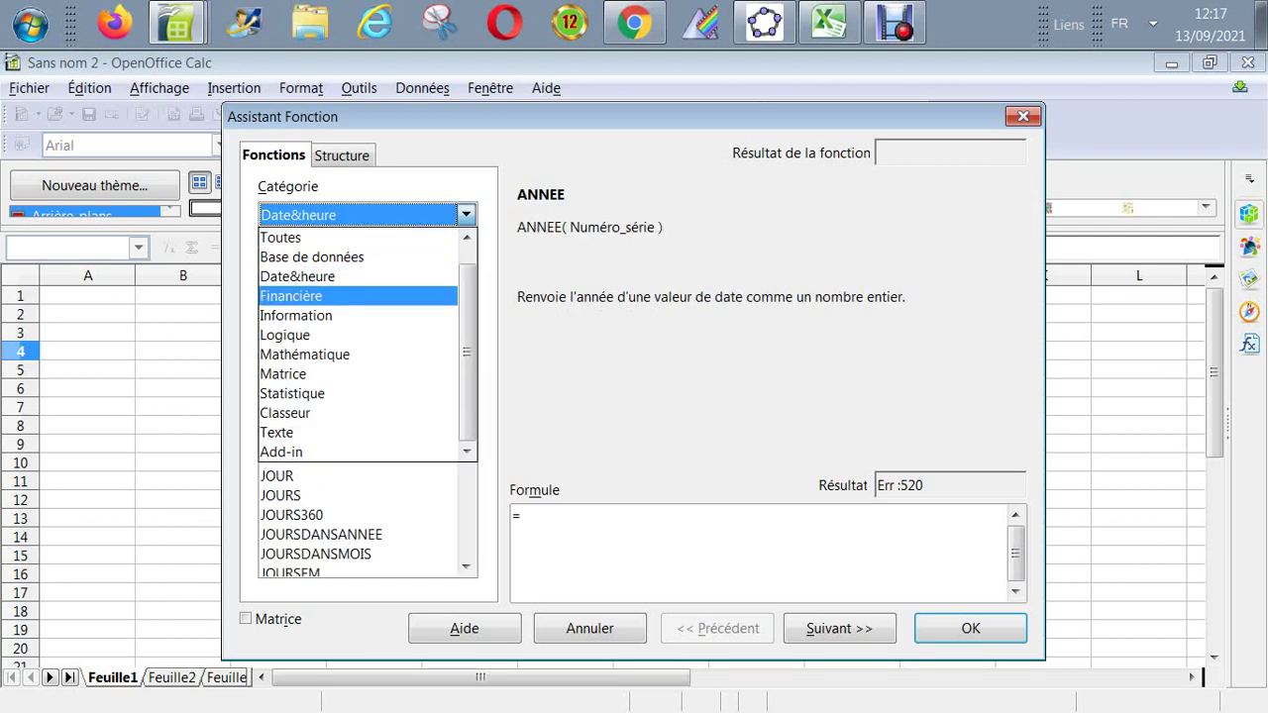
{"action": "left_click", "coordinate": [291, 296]}
{"action": "left_click", "coordinate": [465, 215]}
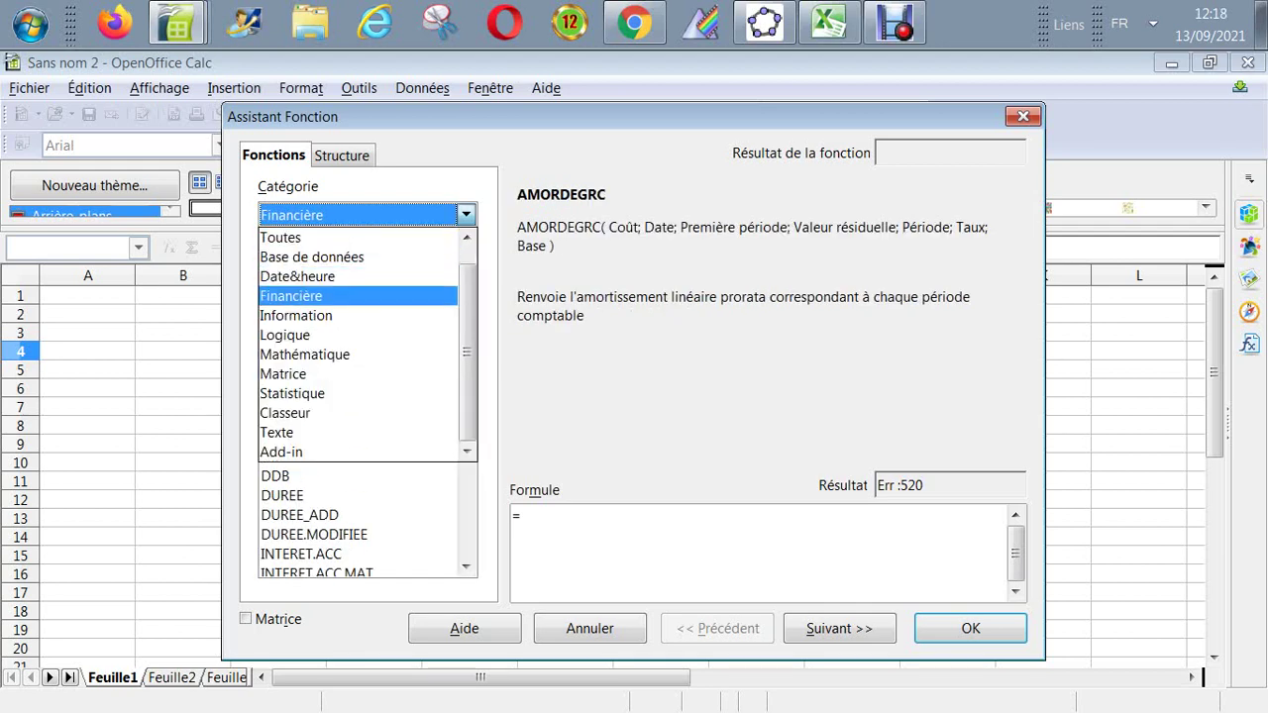
{"action": "left_click", "coordinate": [297, 314]}
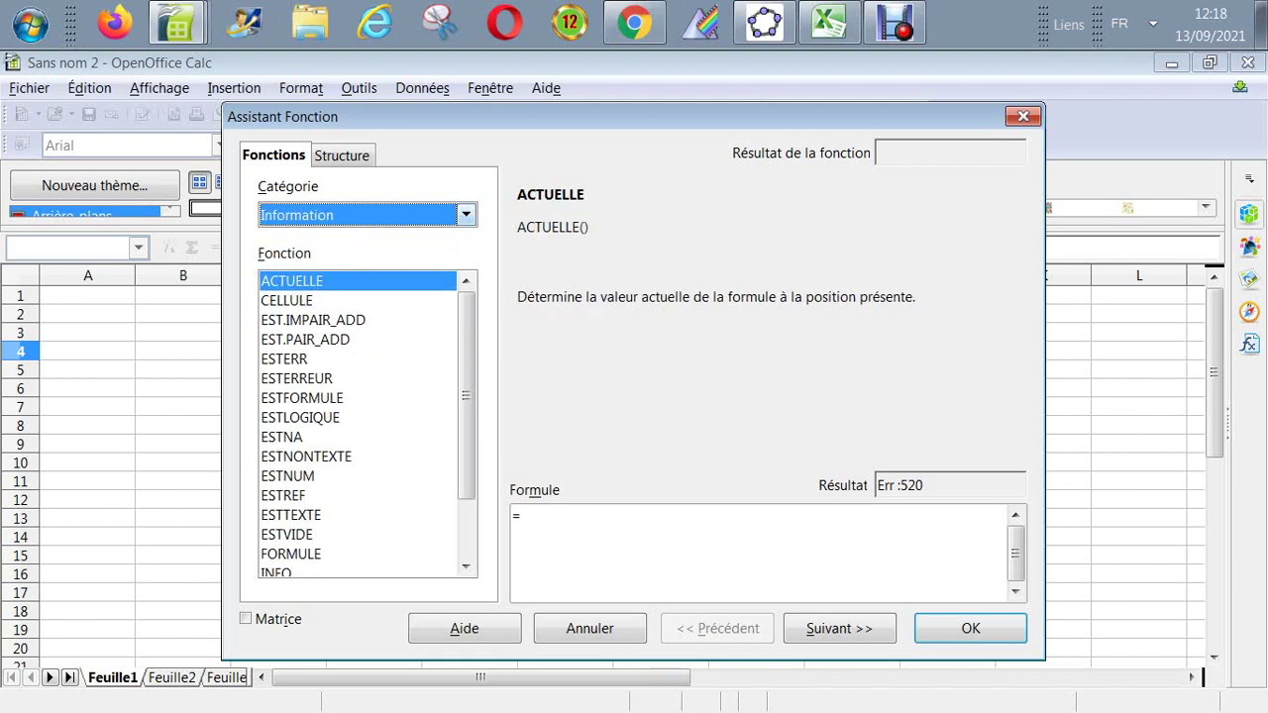
{"action": "left_click", "coordinate": [465, 215]}
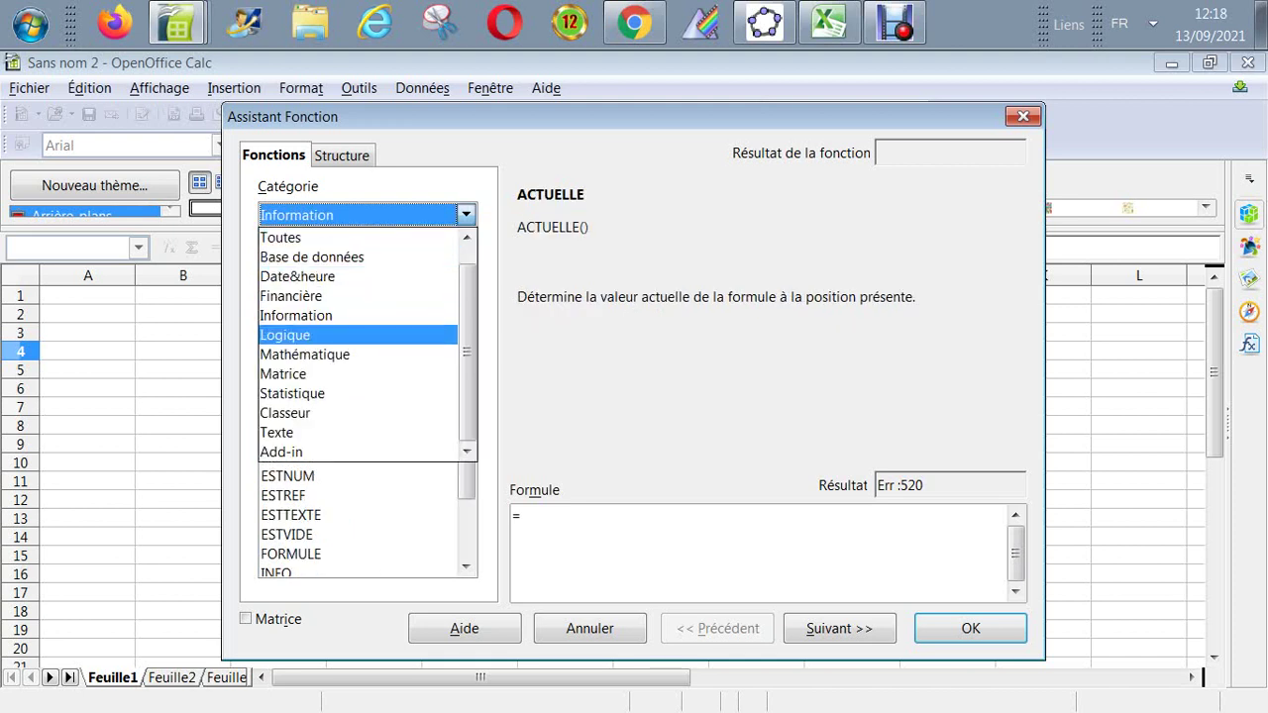
{"action": "left_click", "coordinate": [285, 335]}
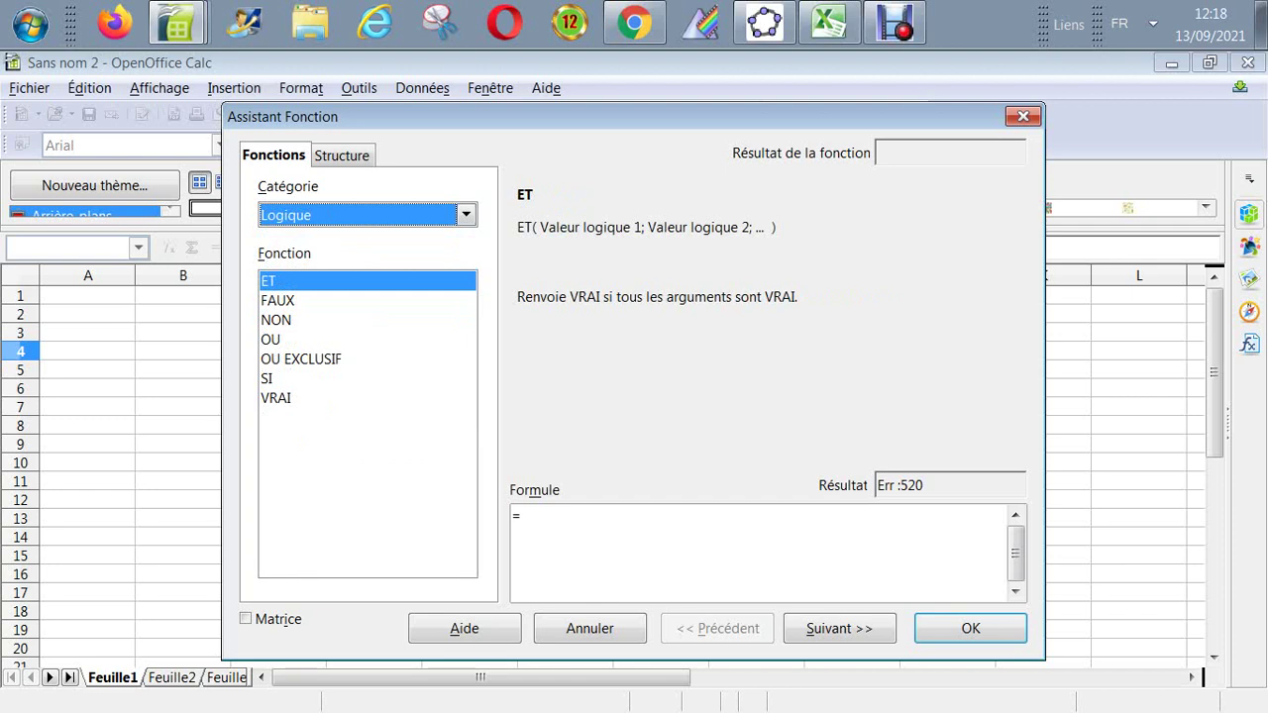
Step: Browse the Mathématique, Matrice, Statistique and Classeur function categories, examining the Classeur list to its end
{"action": "left_click", "coordinate": [466, 215]}
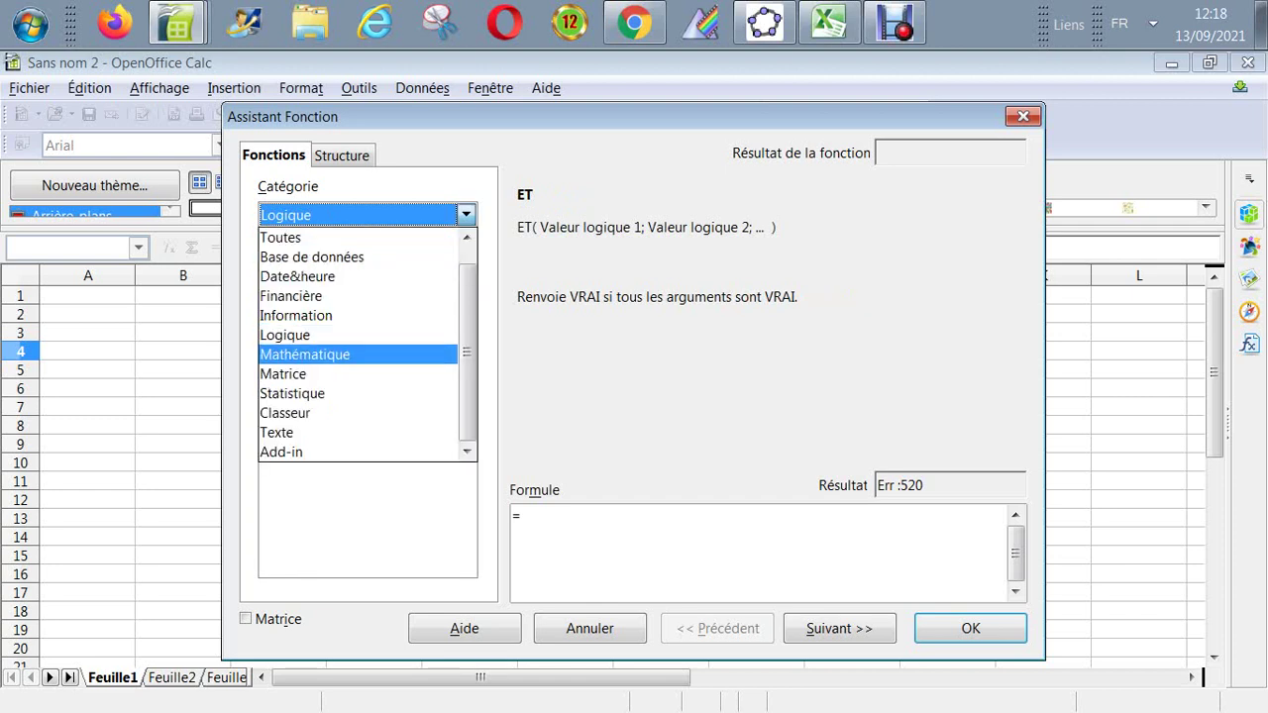
{"action": "left_click", "coordinate": [285, 353]}
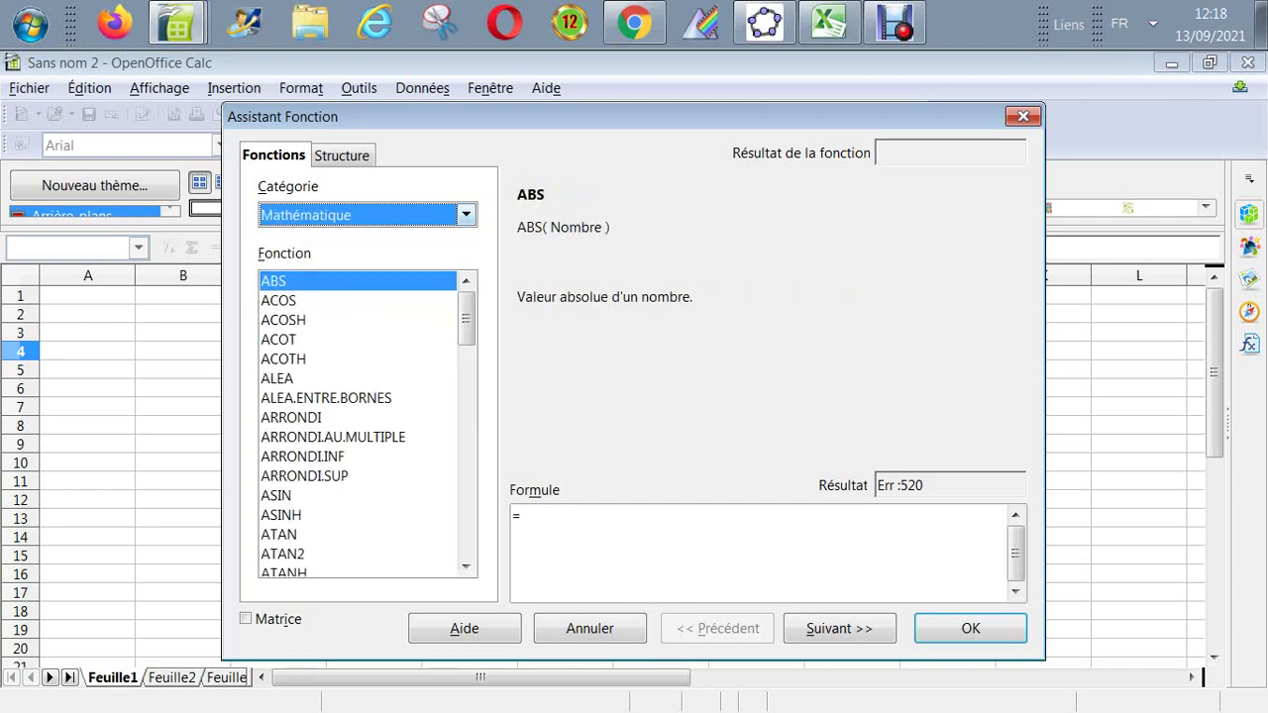
{"action": "left_click", "coordinate": [465, 215]}
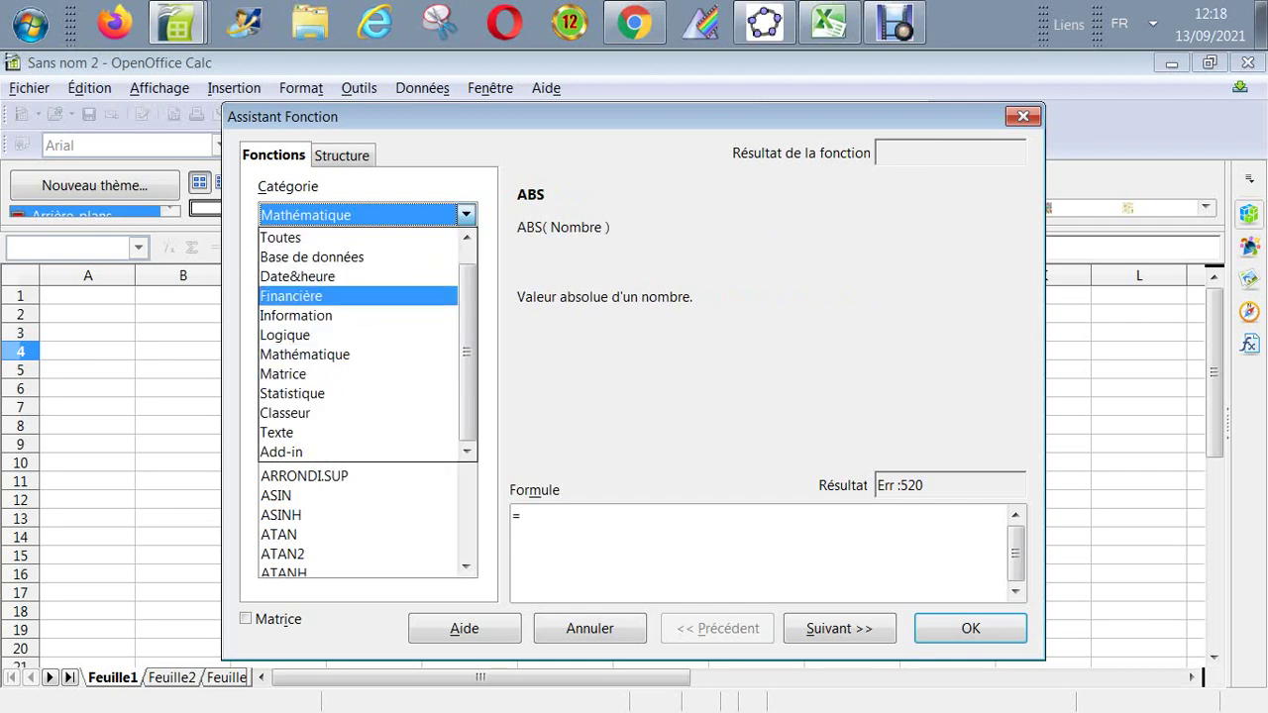
{"action": "left_click", "coordinate": [282, 373]}
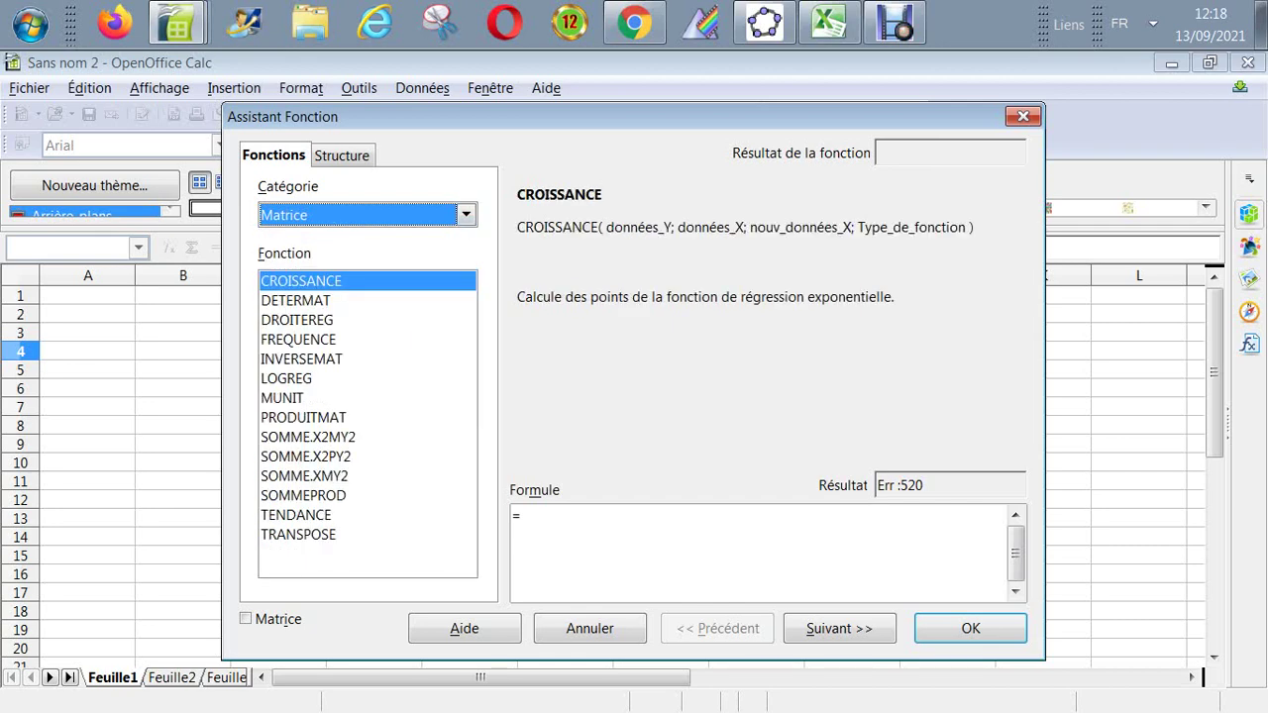
{"action": "left_click", "coordinate": [465, 215]}
{"action": "left_click", "coordinate": [288, 393]}
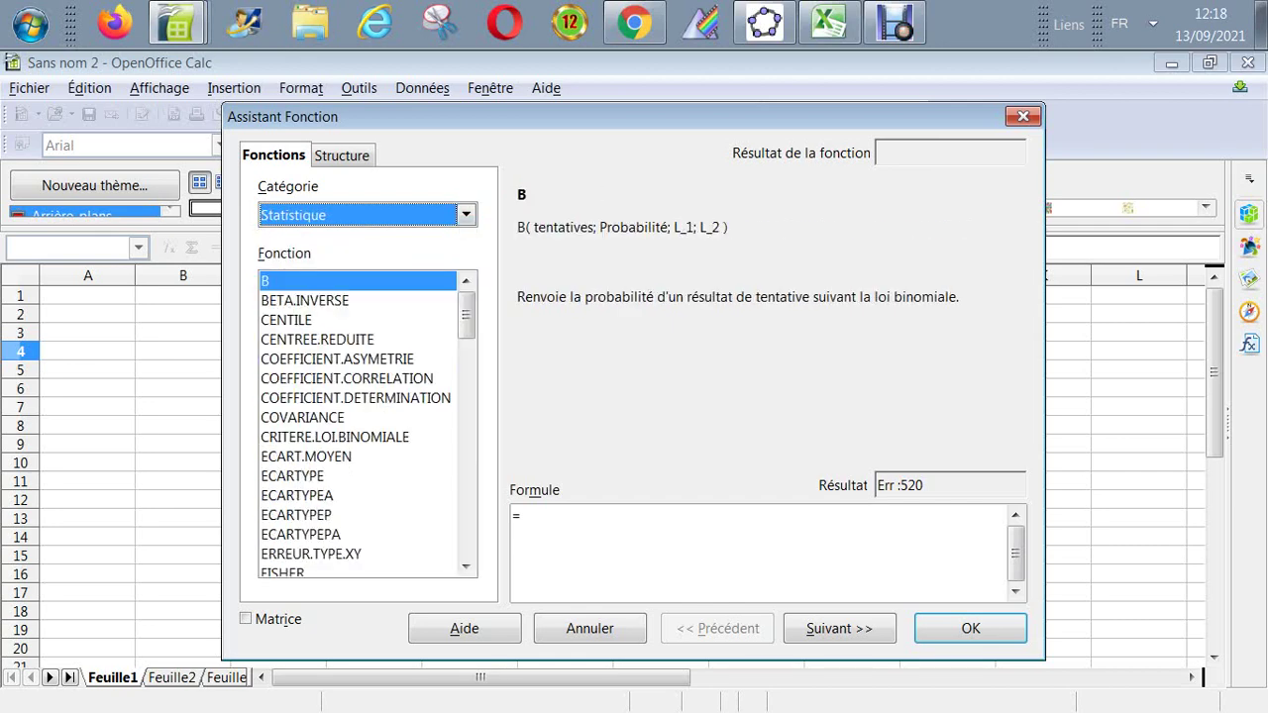
{"action": "left_click", "coordinate": [466, 215]}
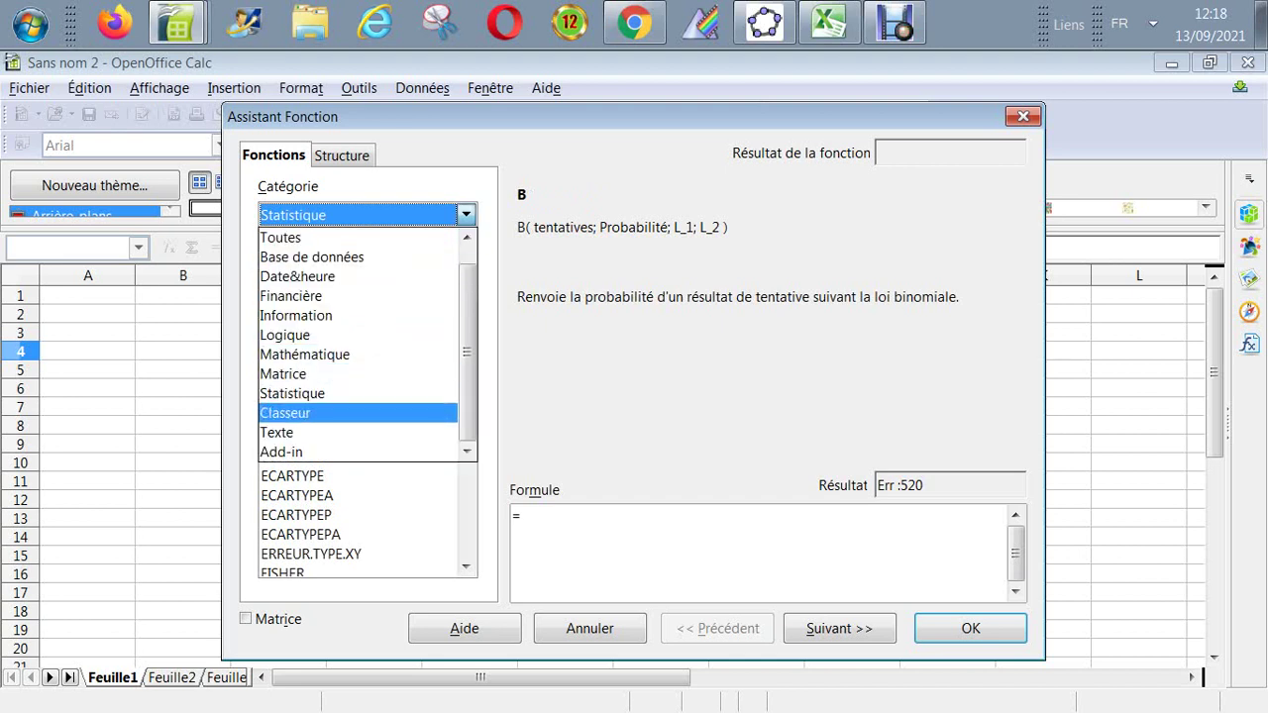
{"action": "left_click", "coordinate": [287, 413]}
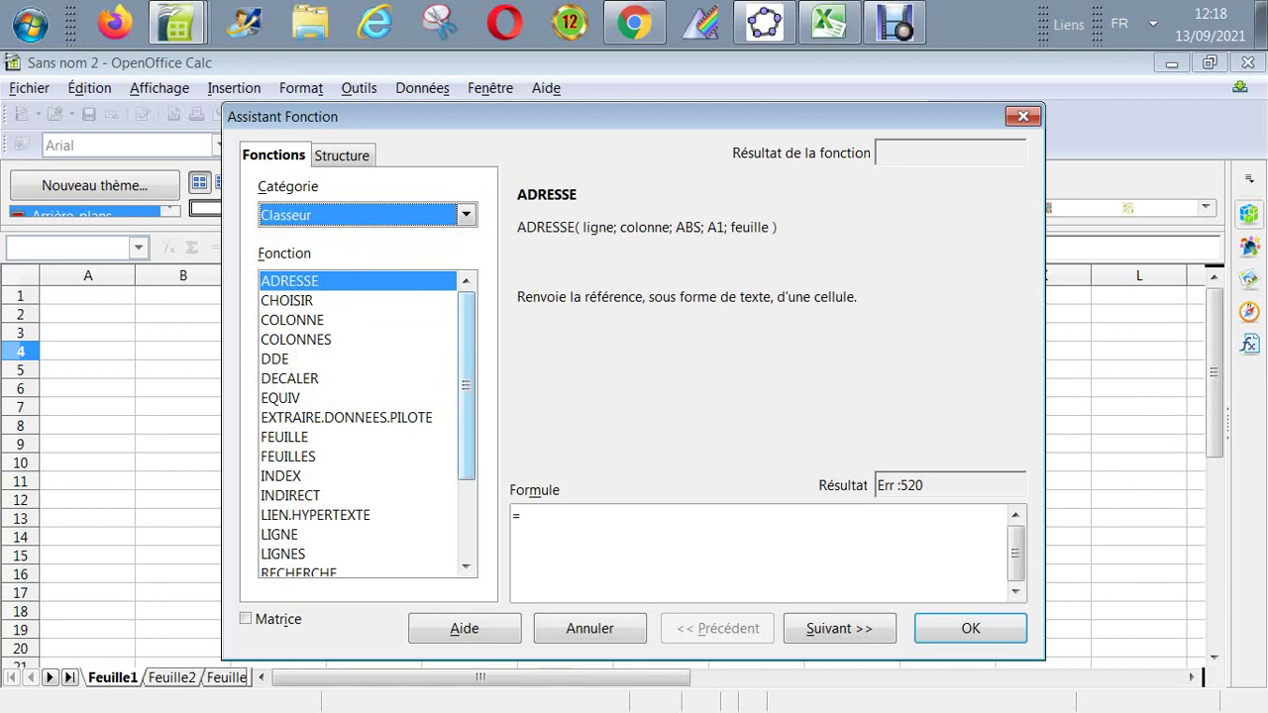
{"action": "left_click_drag", "start_coordinate": [467, 385], "coordinate": [467, 462]}
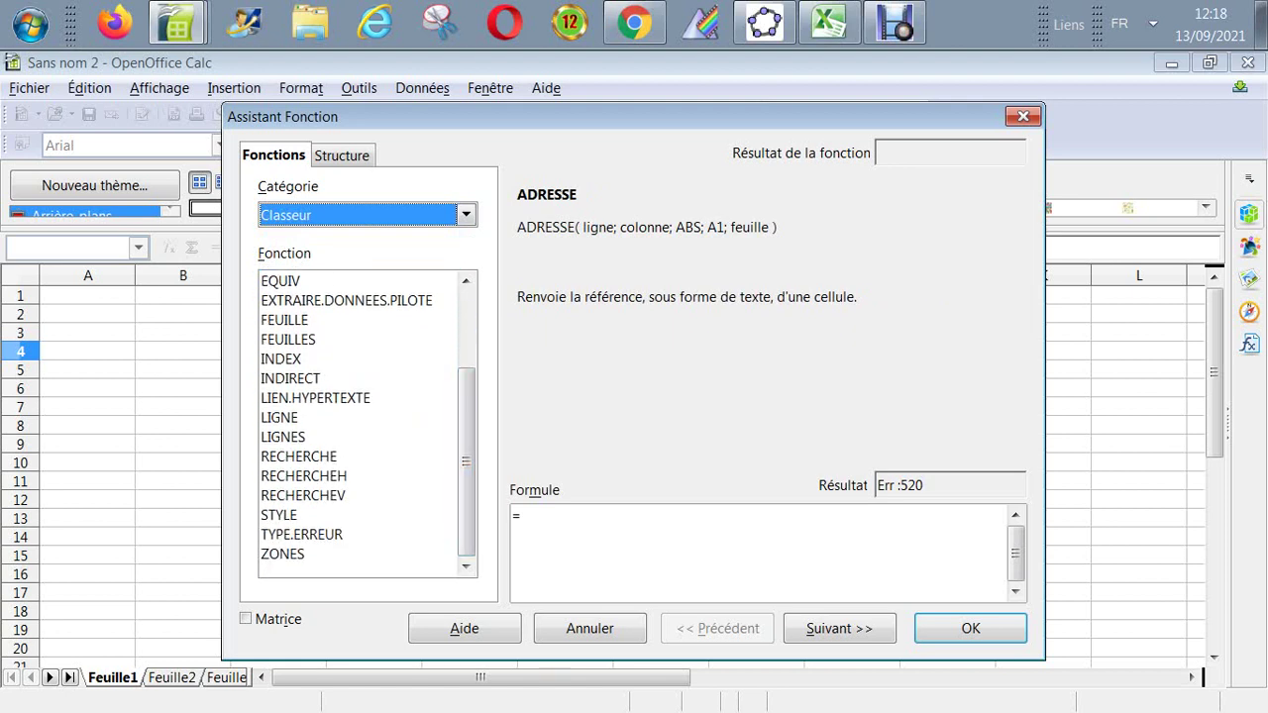
{"action": "key", "text": "alt+Down"}
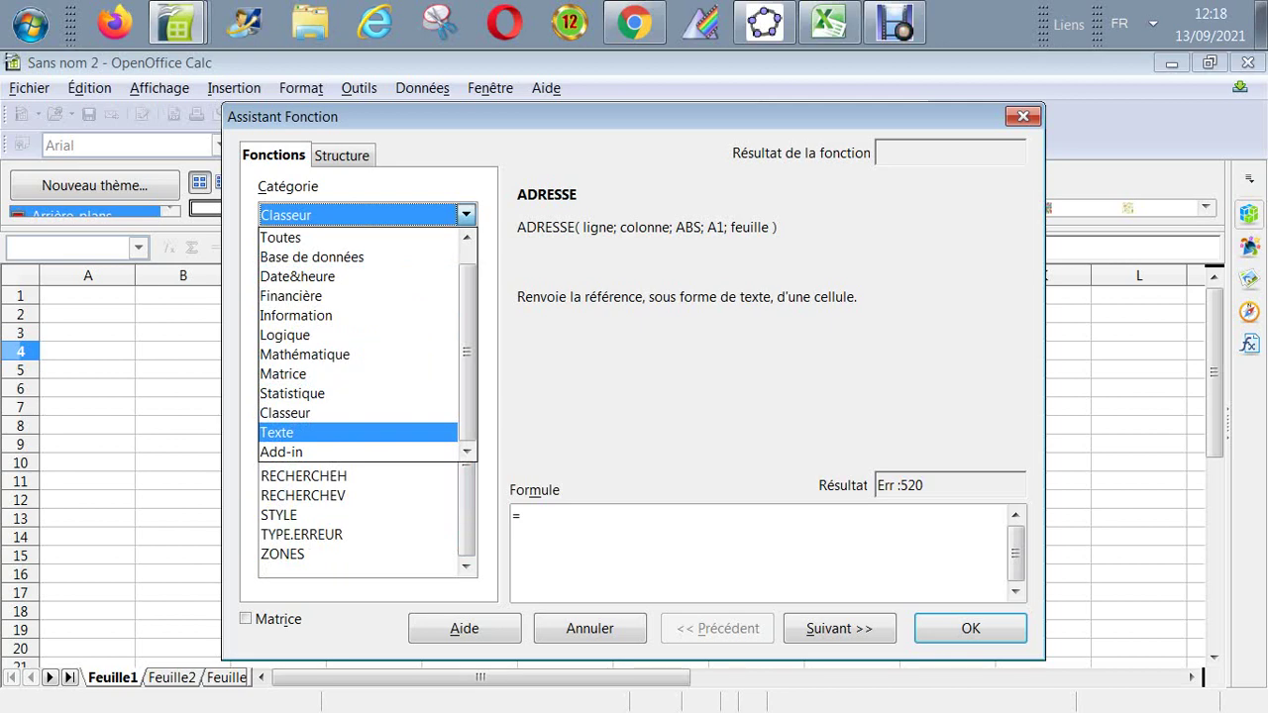
Step: Switch to Excel and examine the full list of function categories in the Insert Function dialog for cell E12
{"action": "left_click", "coordinate": [828, 24]}
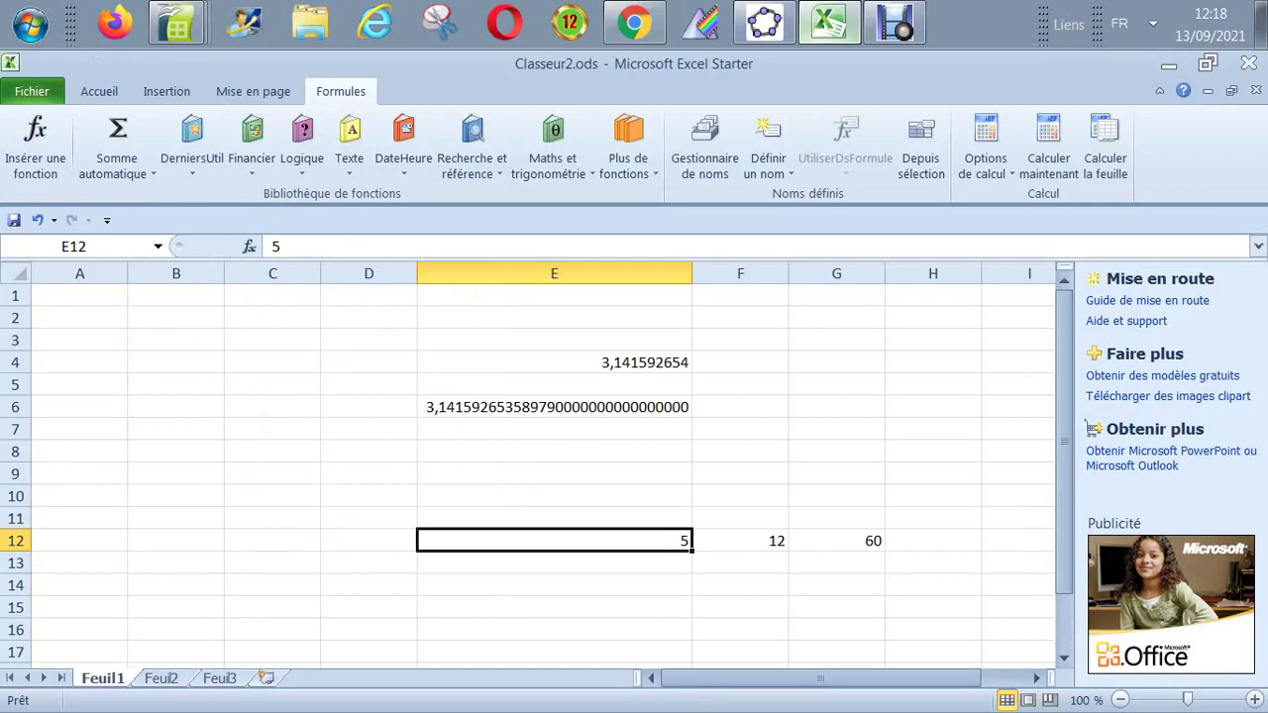
{"action": "left_click", "coordinate": [36, 138]}
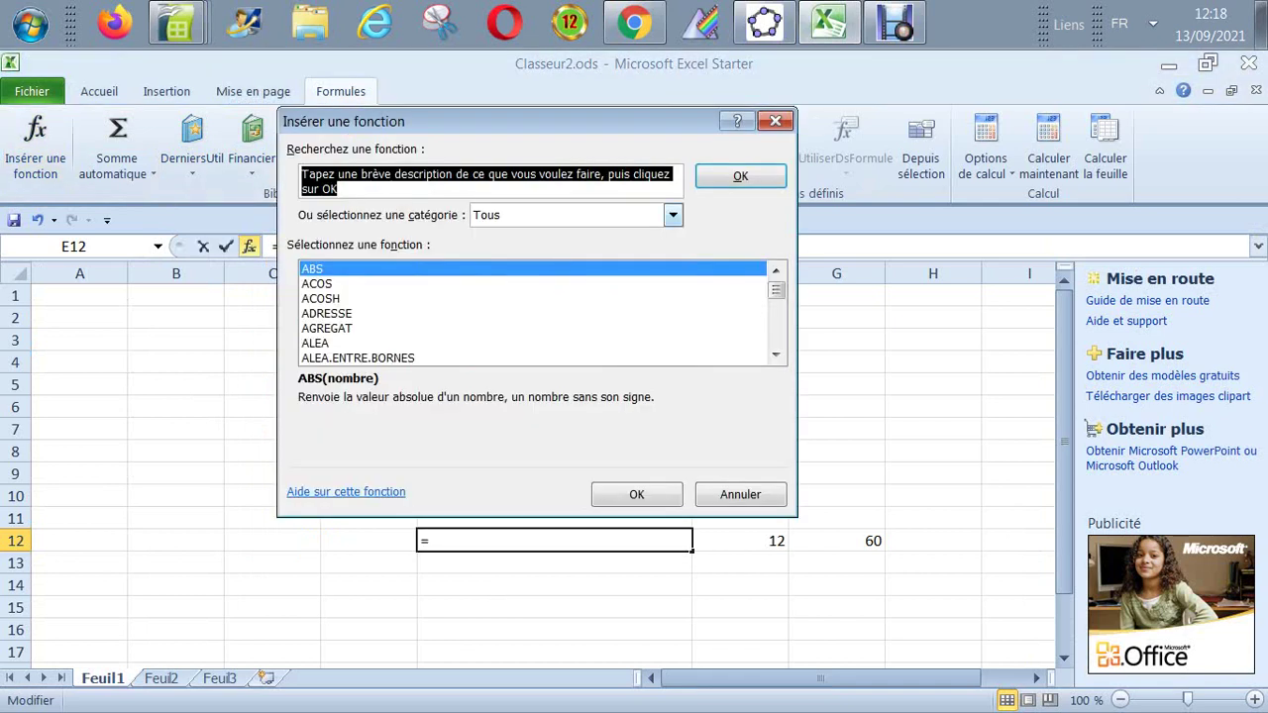
{"action": "left_click", "coordinate": [673, 214]}
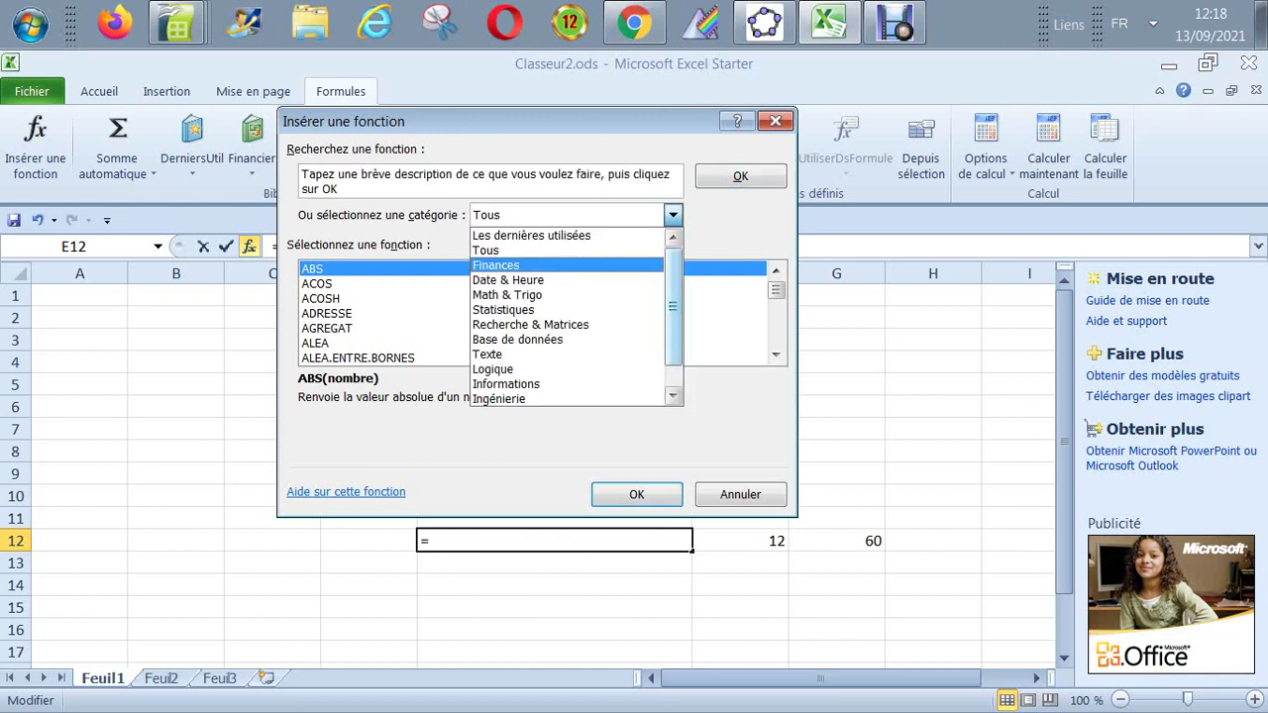
{"action": "left_click_drag", "start_coordinate": [673, 307], "coordinate": [673, 328]}
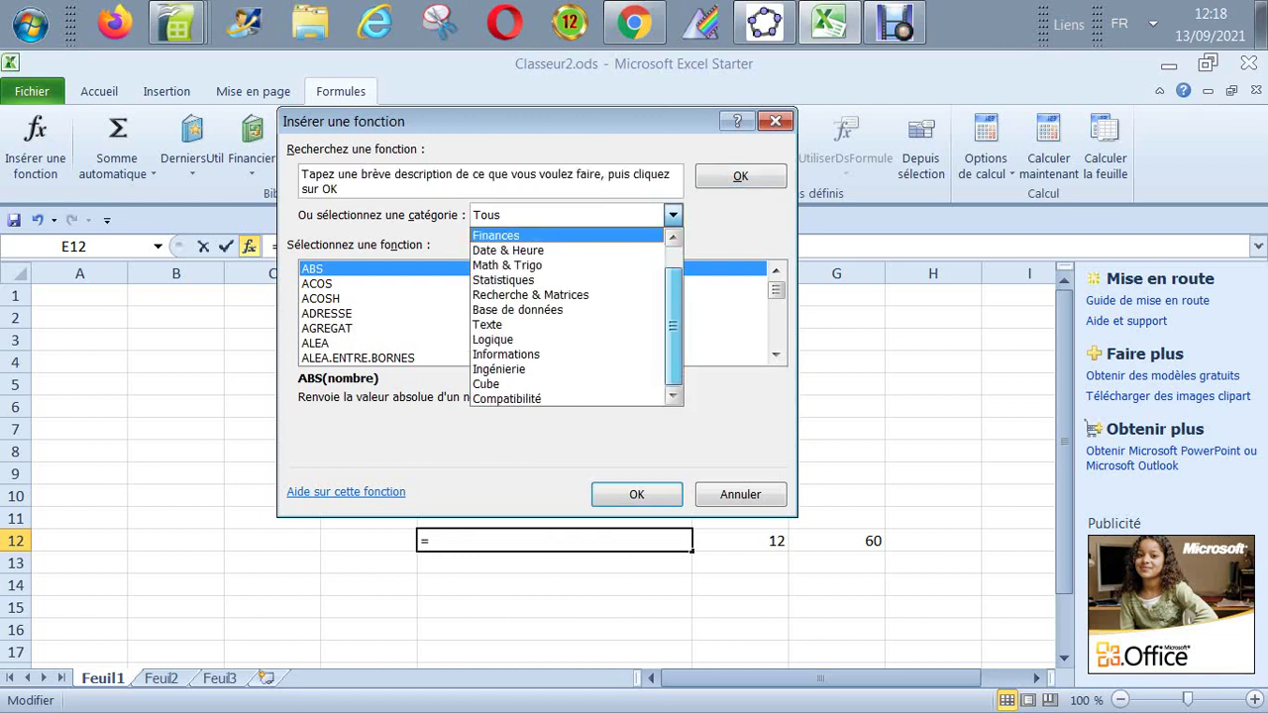
Step: Find RECHERCHEH in the list of all functions and select it to read its syntax and description
{"action": "left_click", "coordinate": [721, 314]}
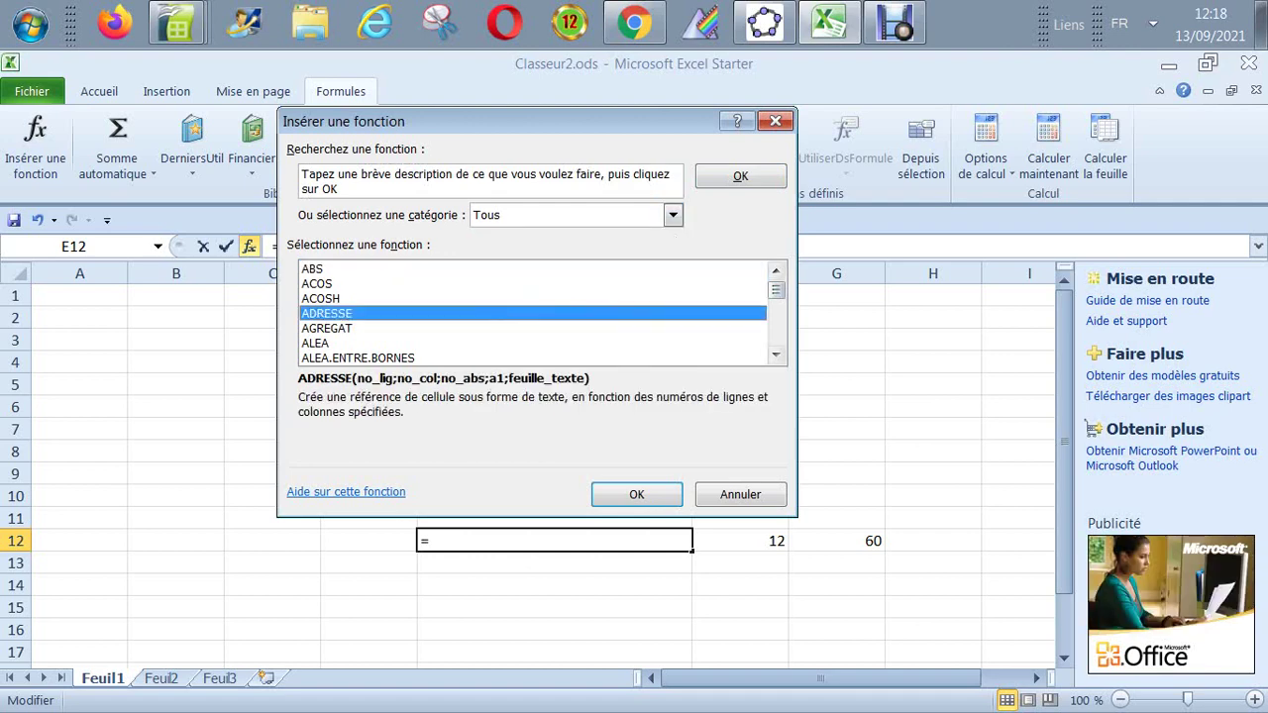
{"action": "left_click_drag", "start_coordinate": [775, 289], "coordinate": [775, 326]}
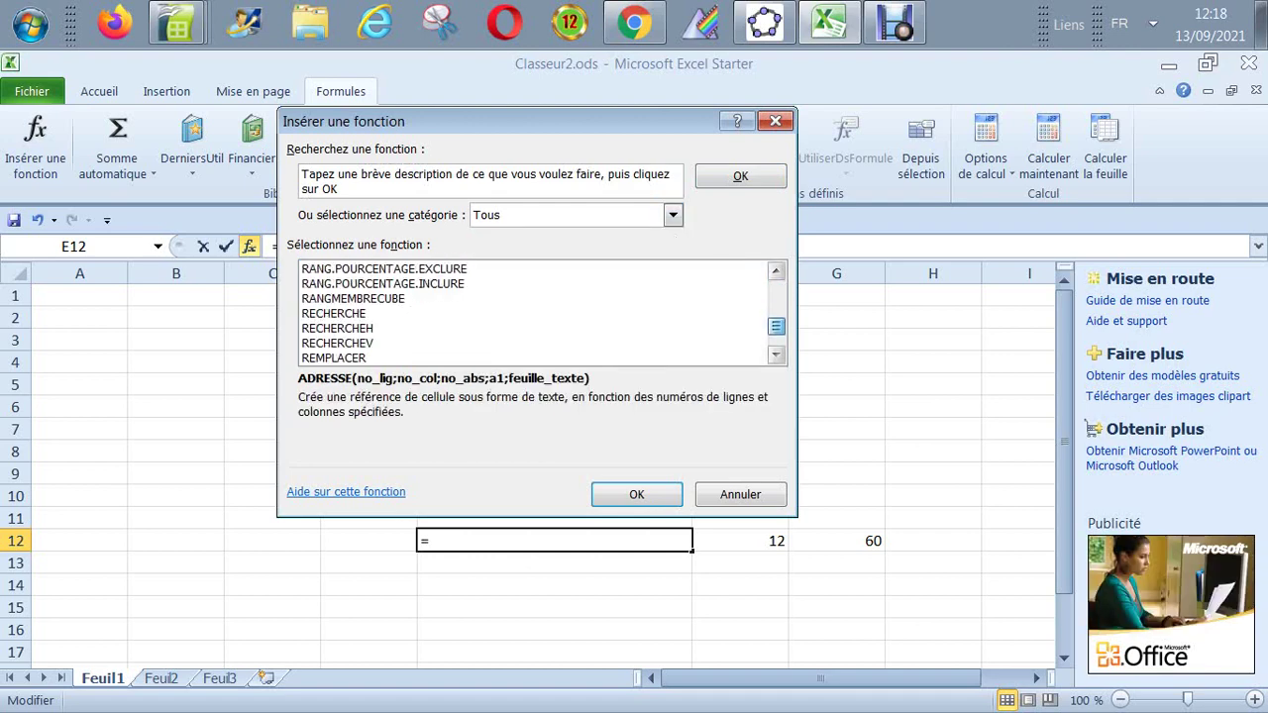
{"action": "left_click", "coordinate": [337, 328]}
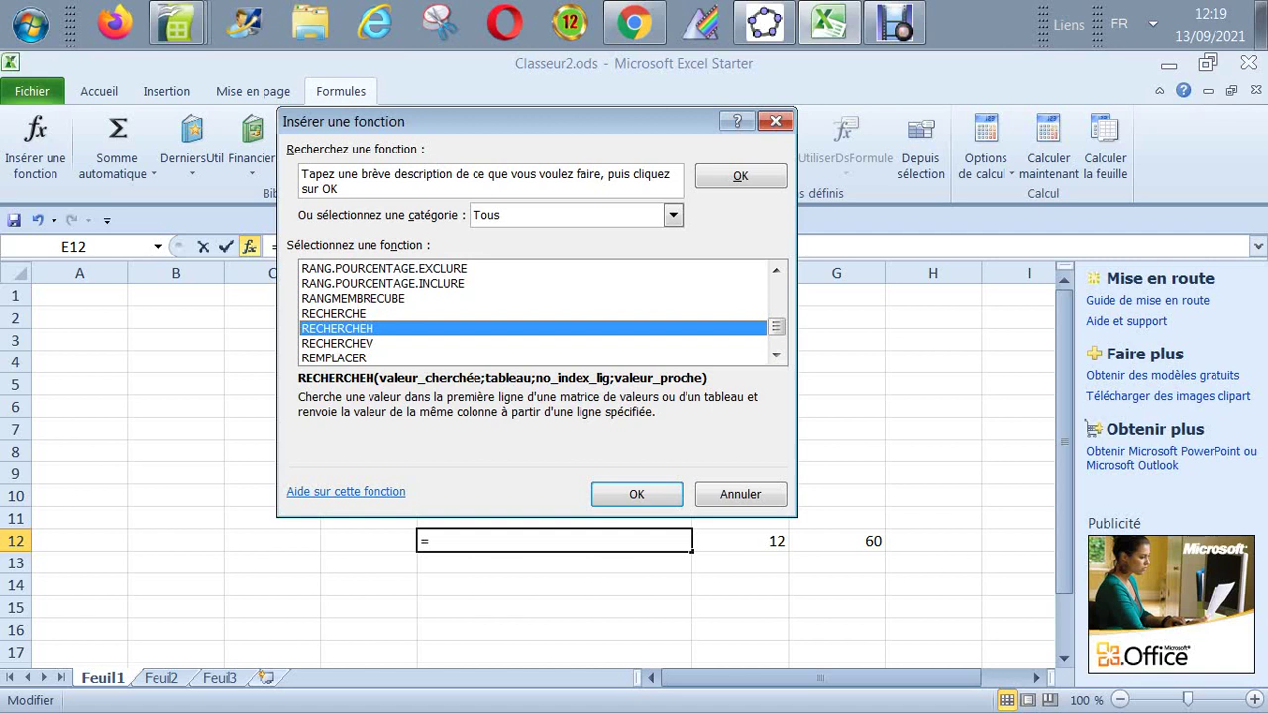
Step: Switch to OpenOffice Calc and select RECHERCHEH and RECHERCHEV in the Classeur category to read their syntax, leaving Excel's function dialog cancelled
{"action": "key", "text": "Escape"}
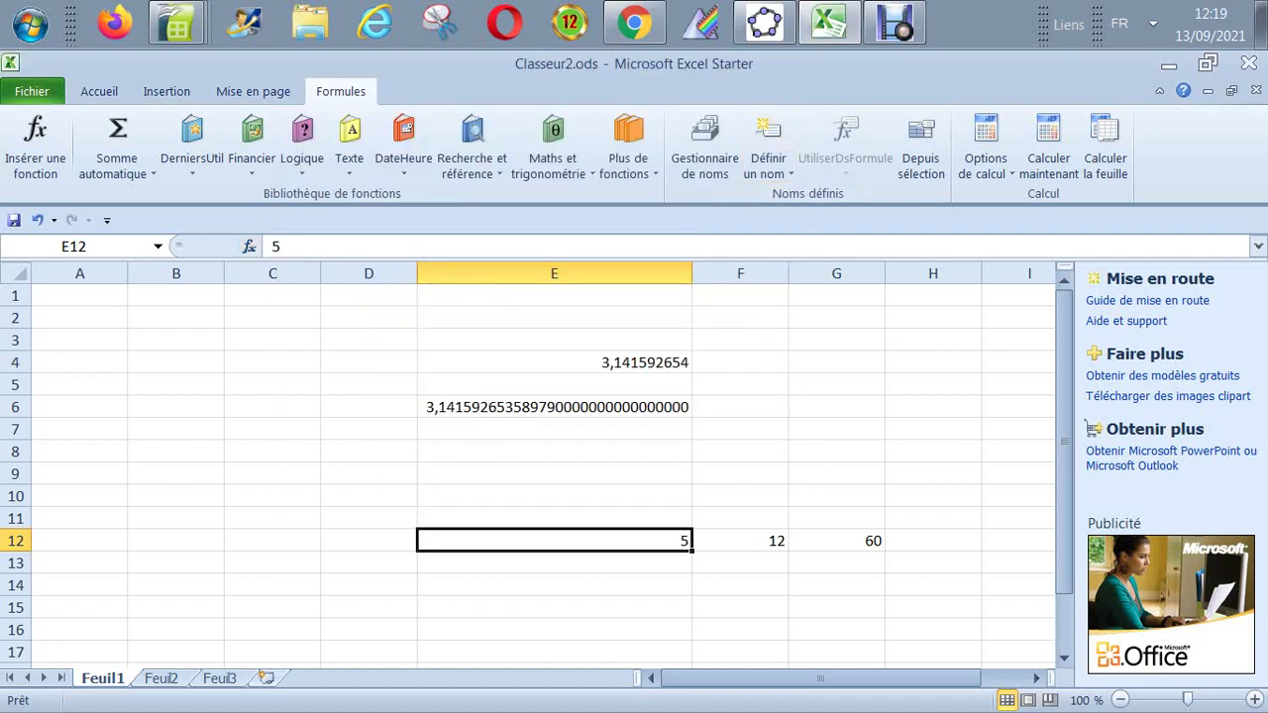
{"action": "key", "text": "alt+Tab"}
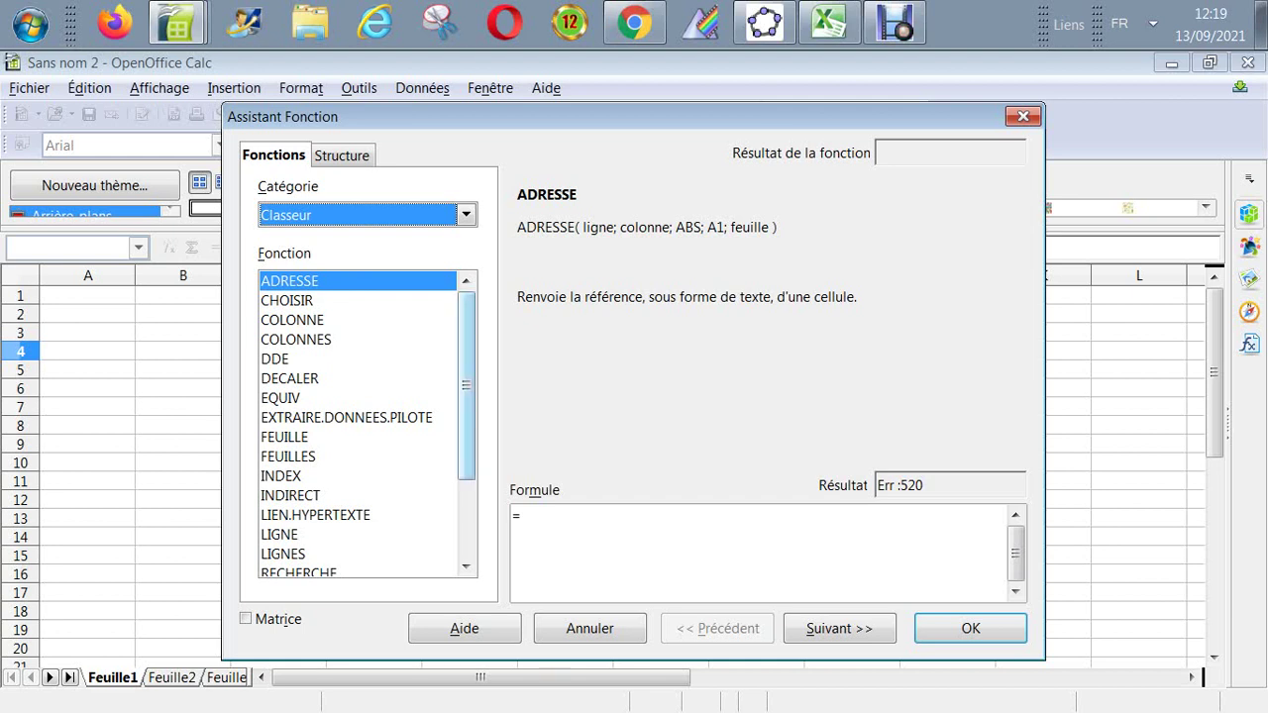
{"action": "left_click_drag", "start_coordinate": [465, 386], "coordinate": [466, 461]}
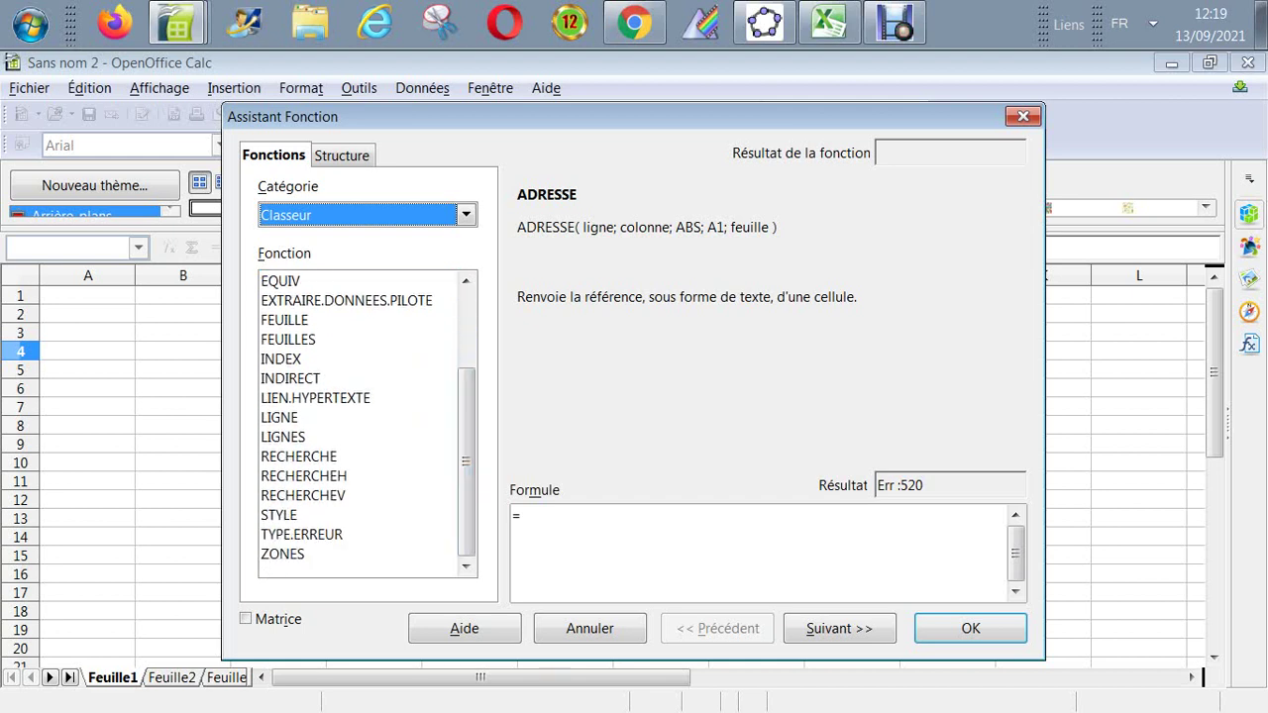
{"action": "left_click", "coordinate": [303, 475]}
{"action": "left_click", "coordinate": [303, 496]}
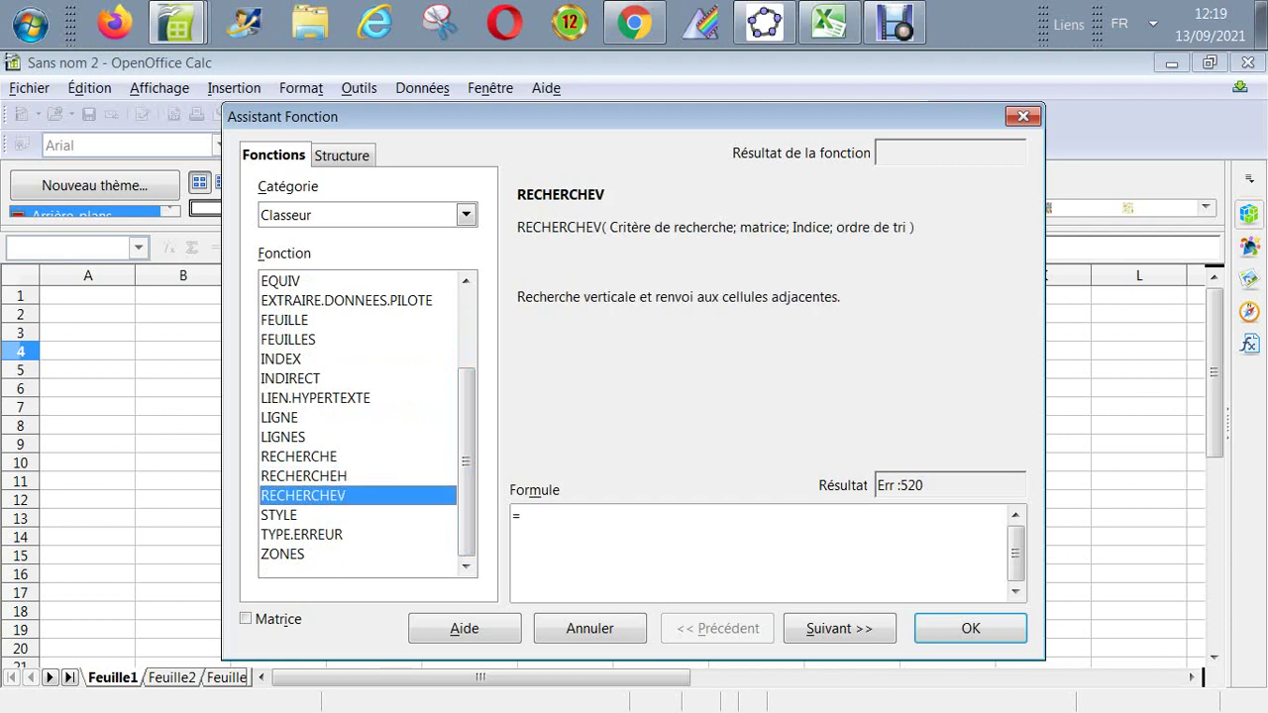
{"action": "left_click", "coordinate": [466, 214]}
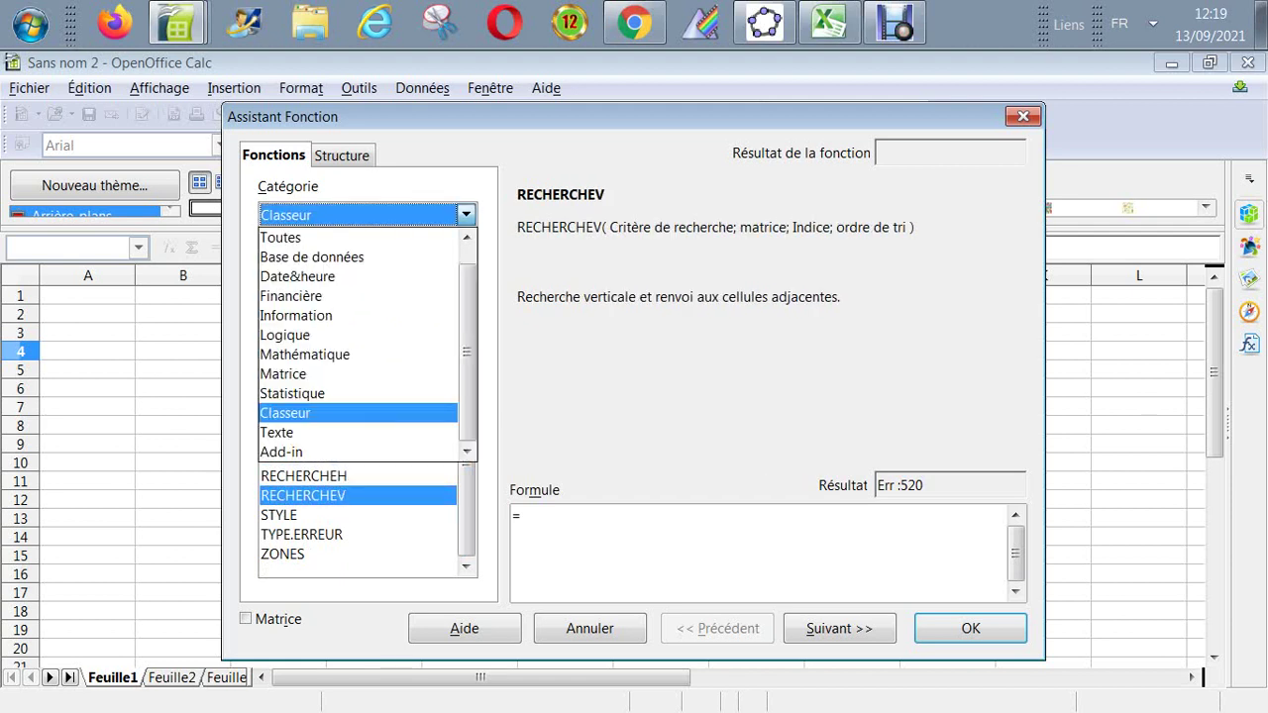
{"action": "key", "text": "Escape"}
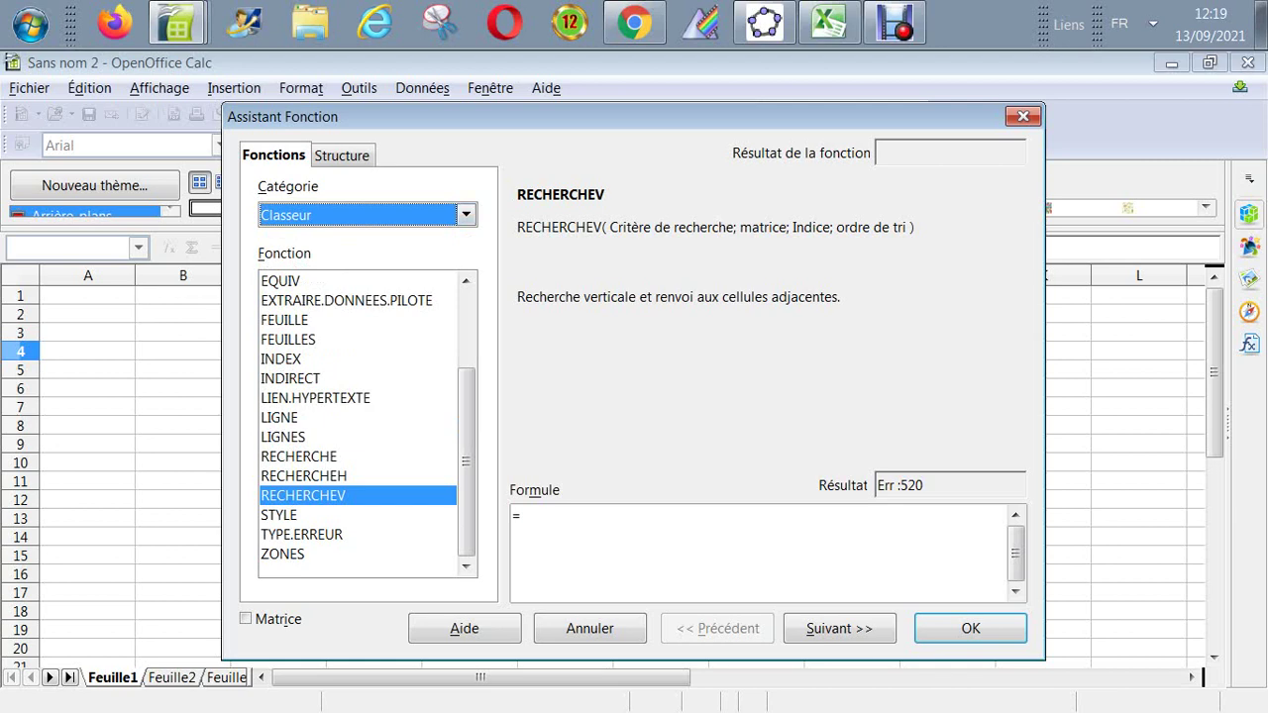
Step: Switch to Excel and examine the Recherche & Matrices functions in the Insert Function dialog for cell E12
{"action": "left_click", "coordinate": [828, 24]}
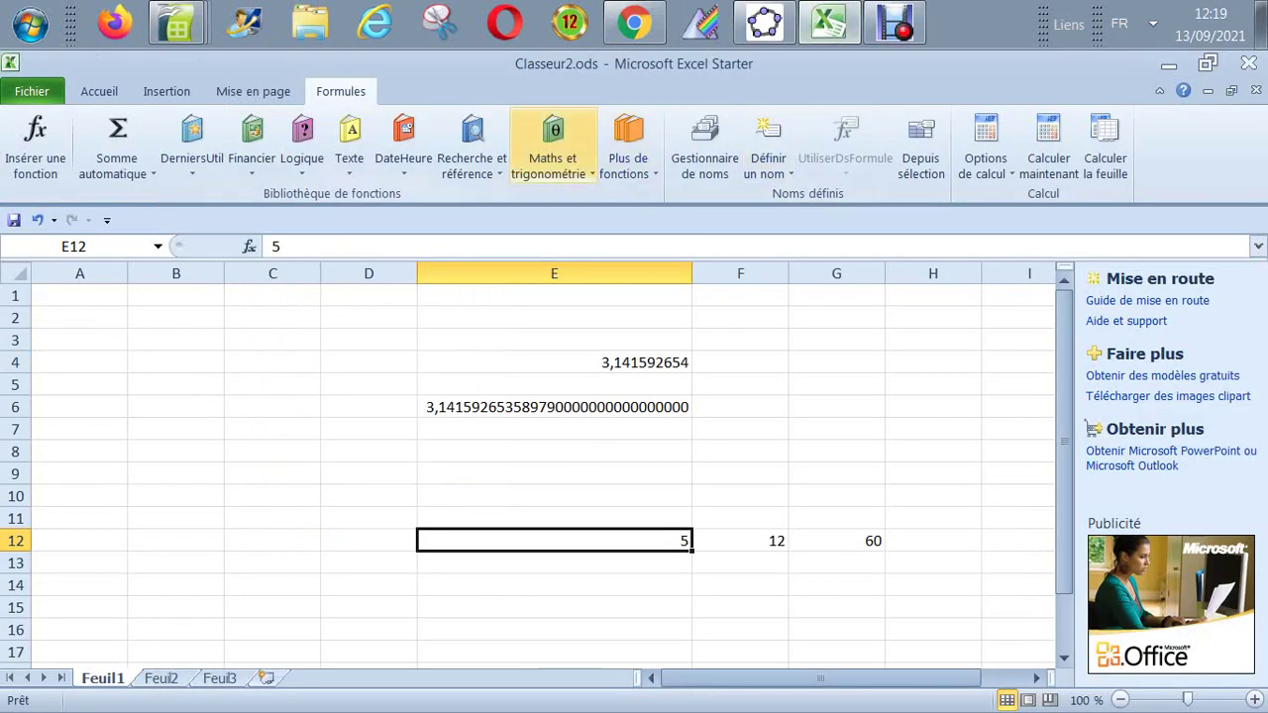
{"action": "left_click", "coordinate": [35, 144]}
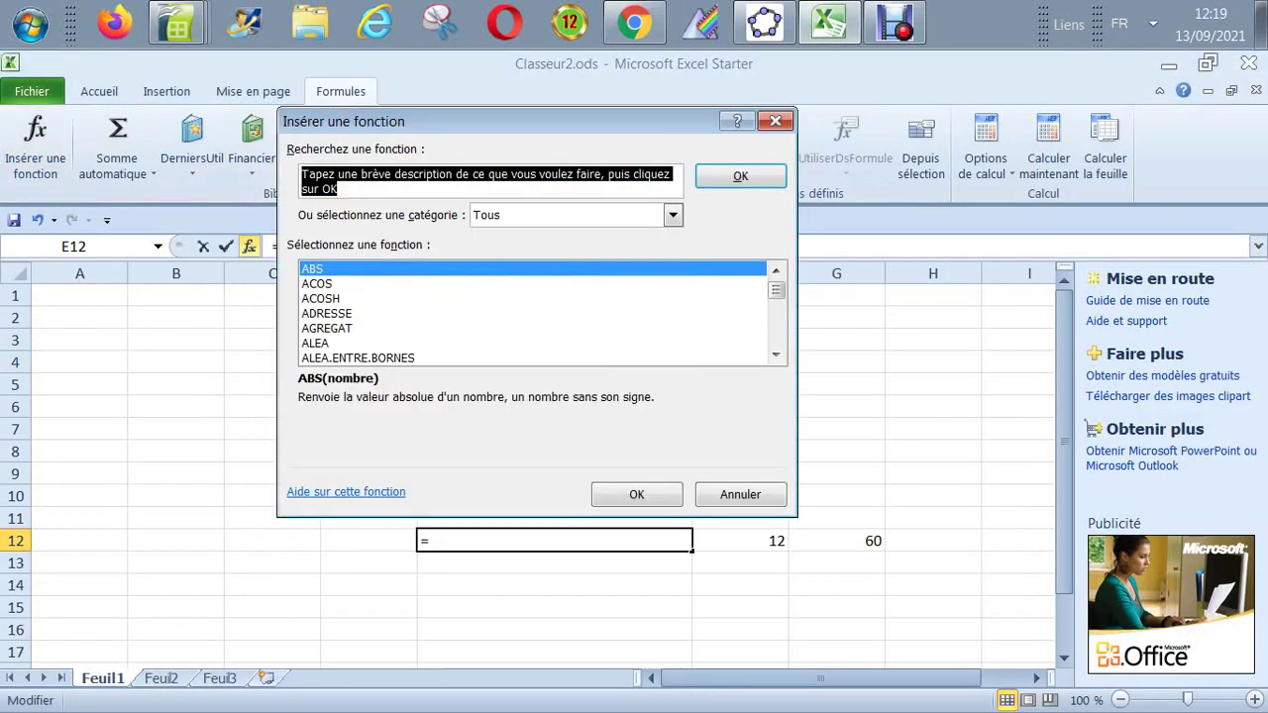
{"action": "left_click", "coordinate": [673, 215]}
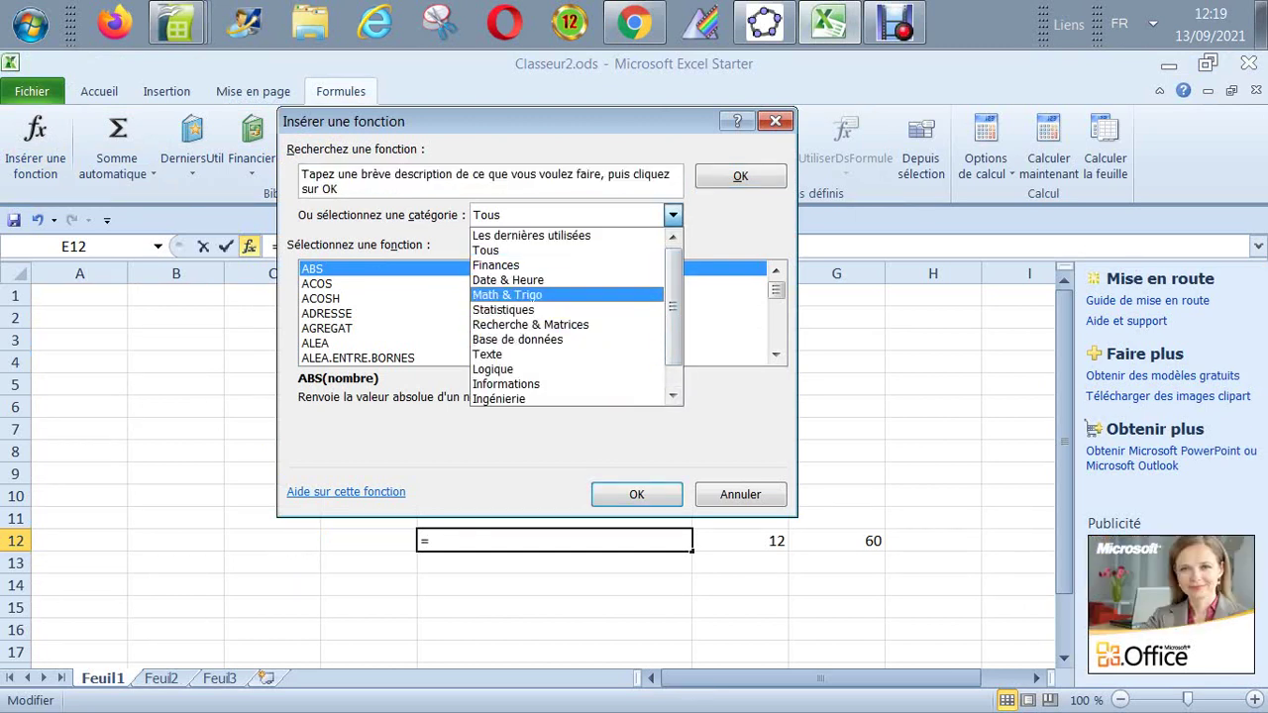
{"action": "left_click", "coordinate": [530, 324]}
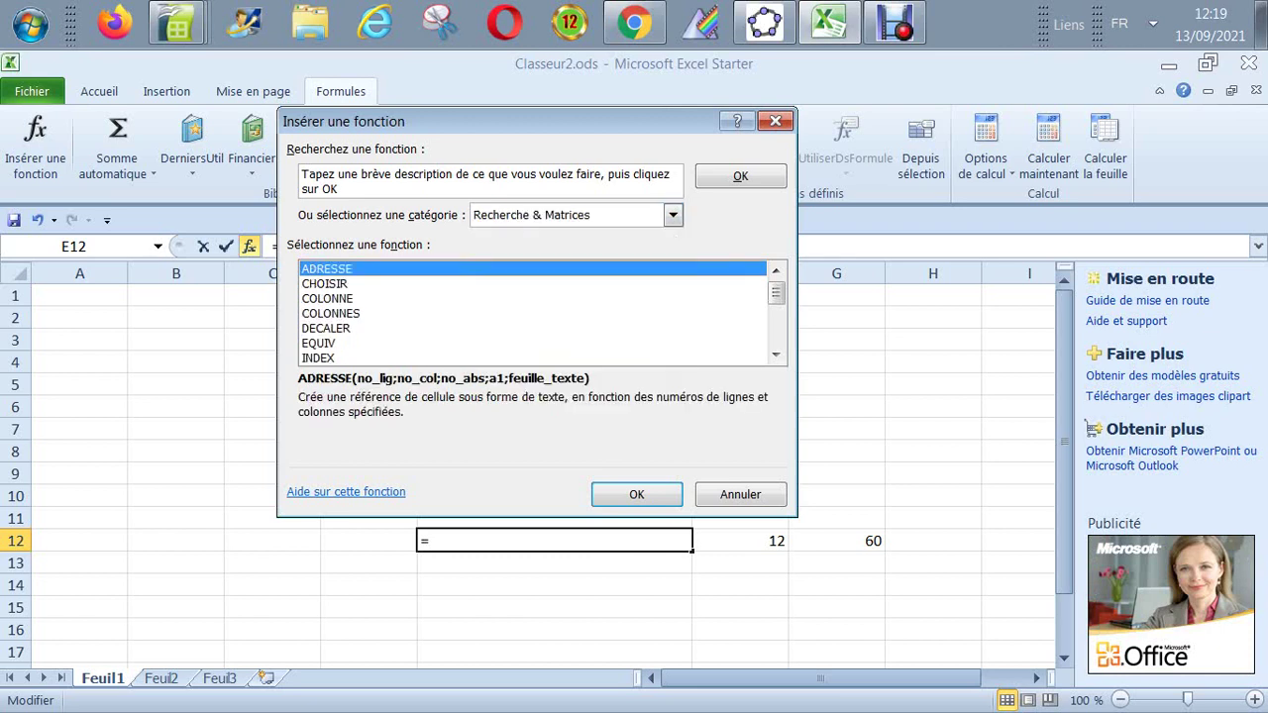
{"action": "scroll", "coordinate": [776, 313], "scroll_direction": "down", "scroll_amount": 1}
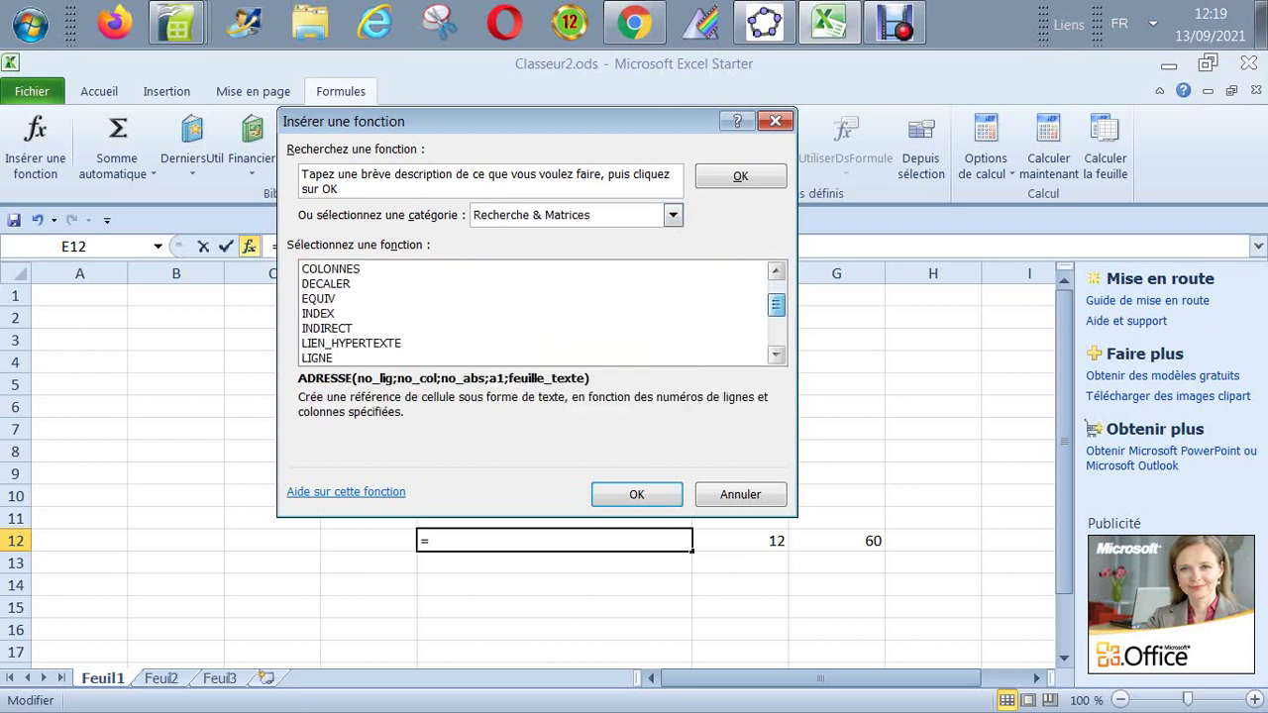
{"action": "scroll", "coordinate": [776, 313], "scroll_direction": "down", "scroll_amount": 2}
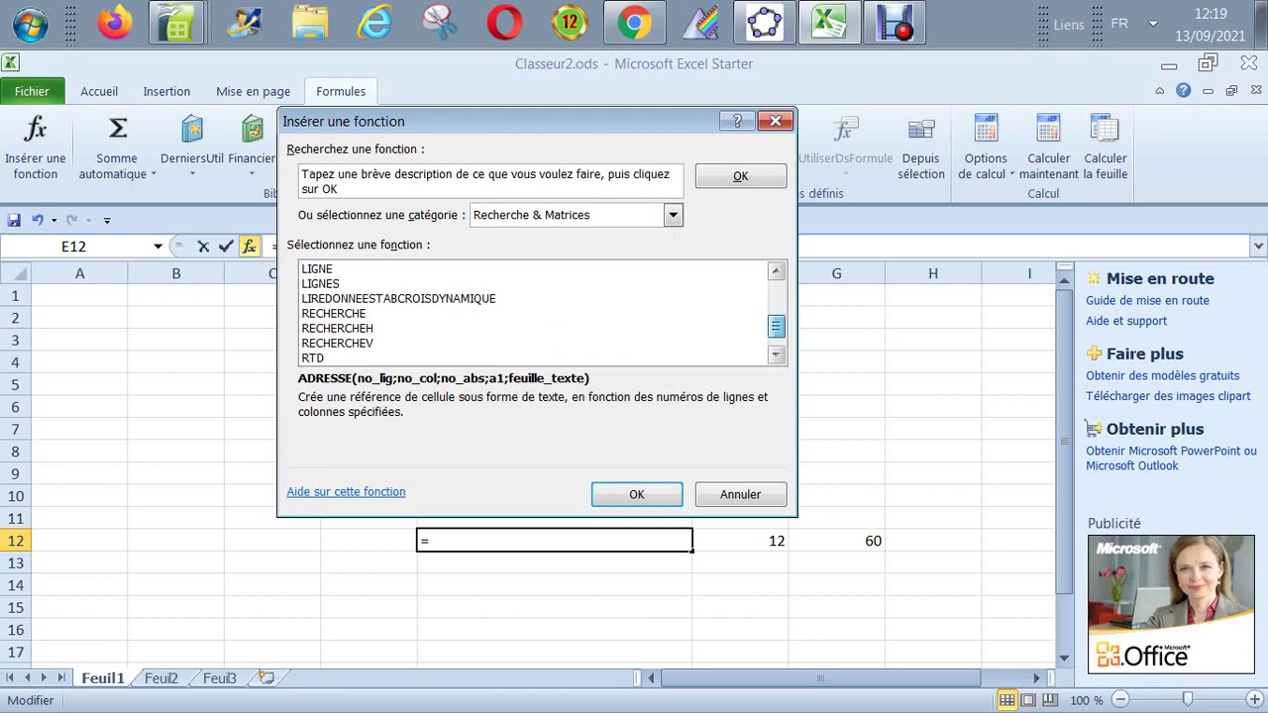
{"action": "left_click", "coordinate": [774, 121]}
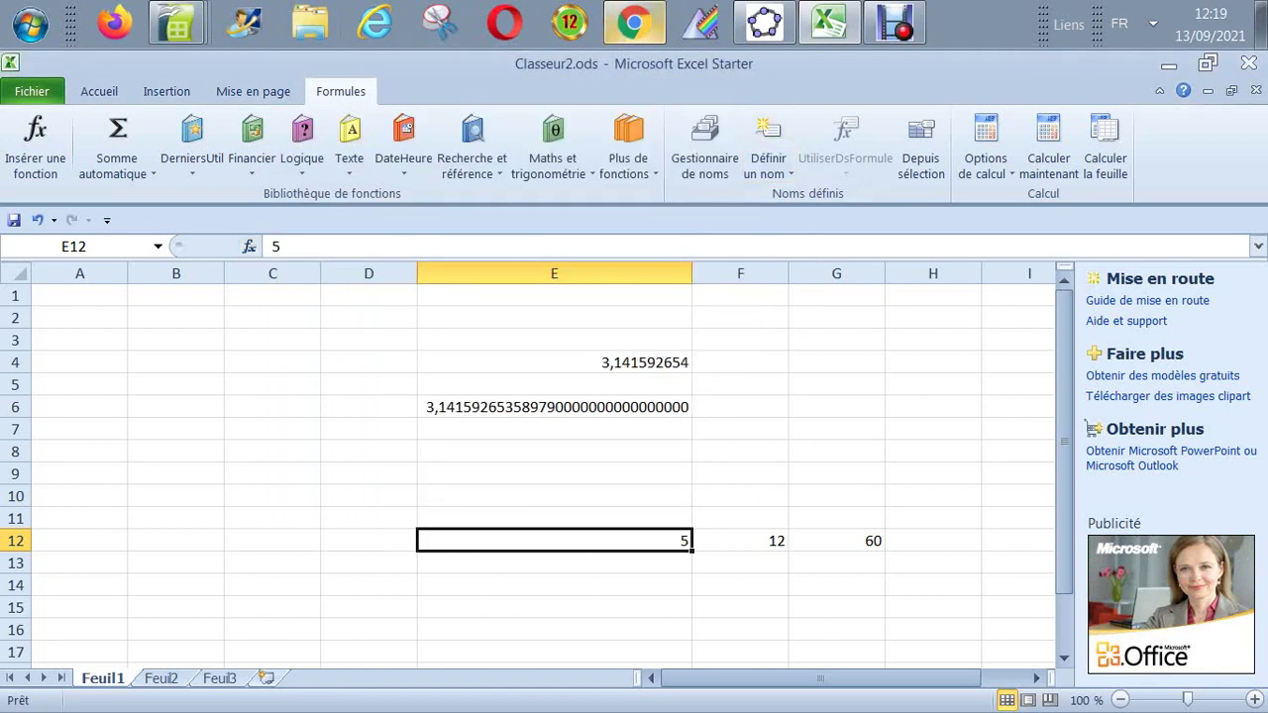
Step: Switch to OpenOffice Calc and browse the function wizard's Texte and Add-in categories
{"action": "left_click", "coordinate": [176, 22]}
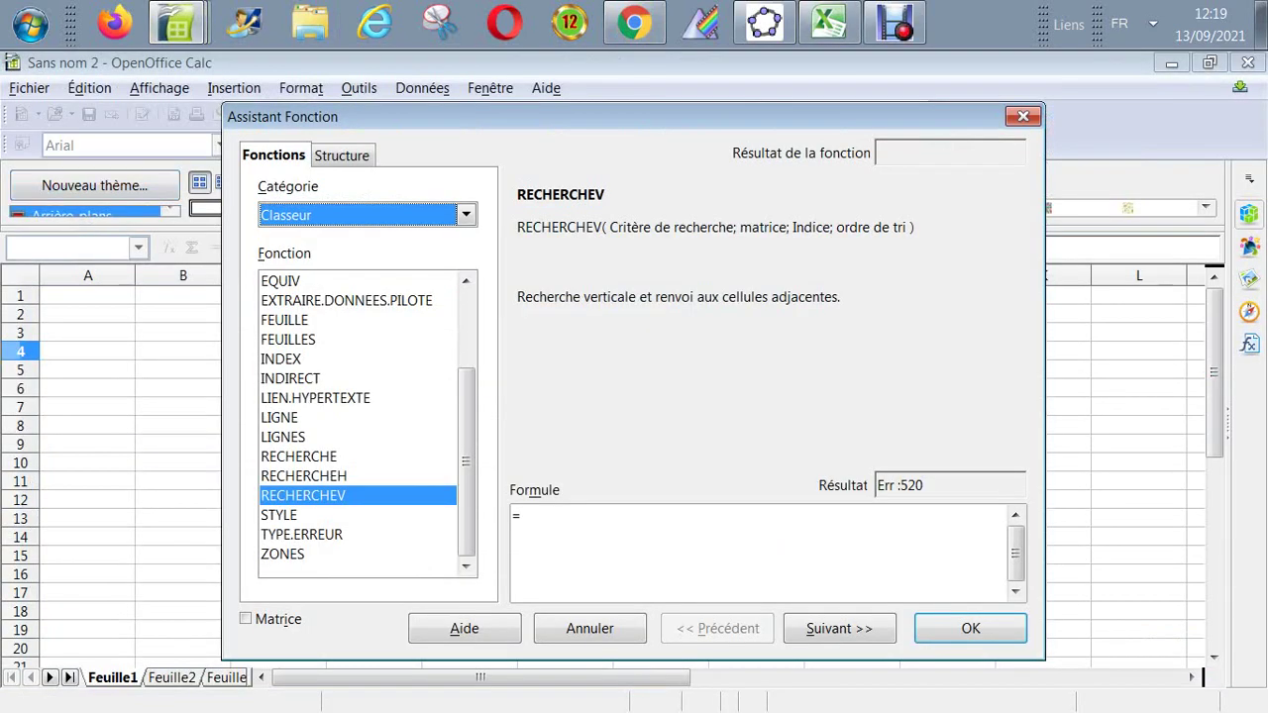
{"action": "key", "text": "alt+Down"}
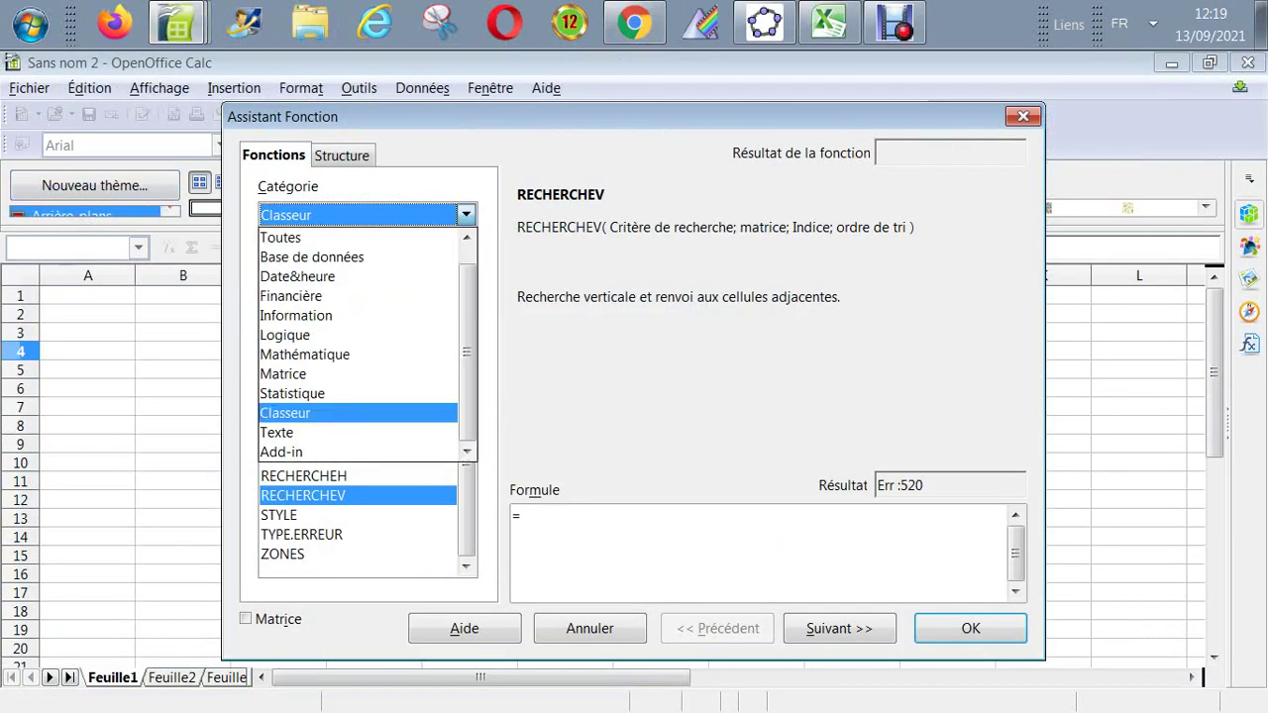
{"action": "key", "text": "Down"}
{"action": "key", "text": "Return"}
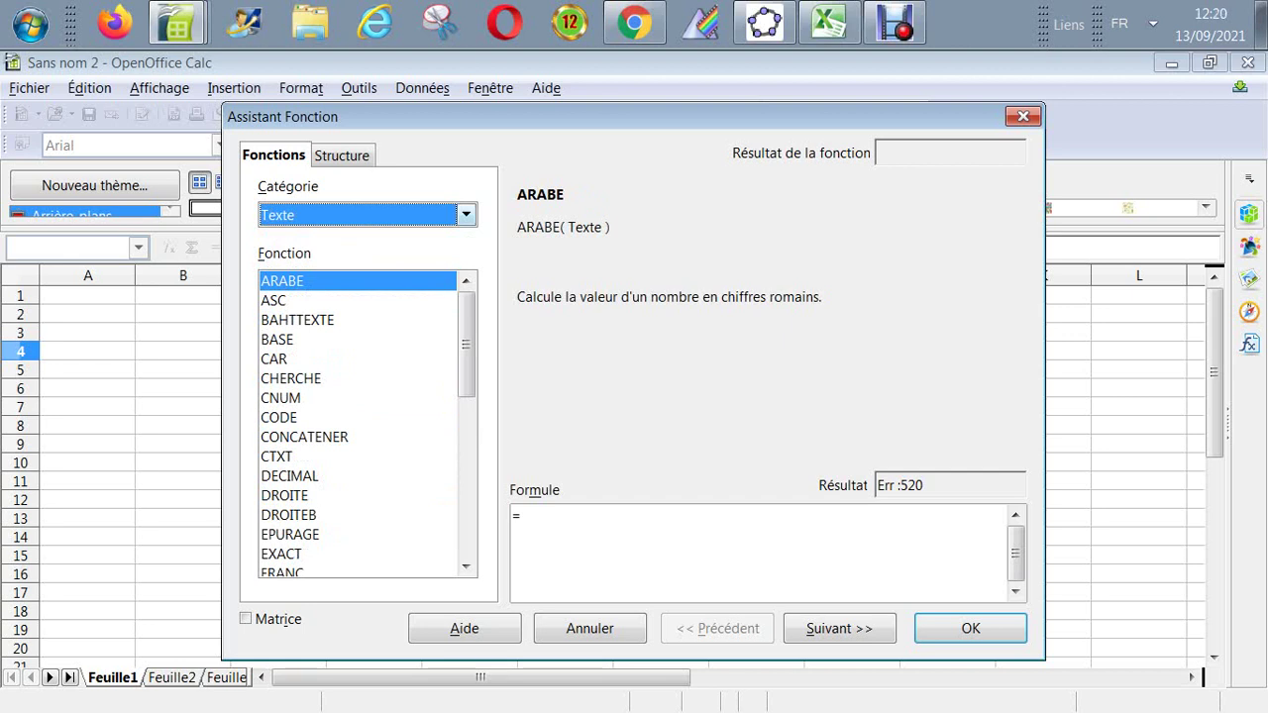
{"action": "key", "text": "alt+Down"}
{"action": "key", "text": "Down"}
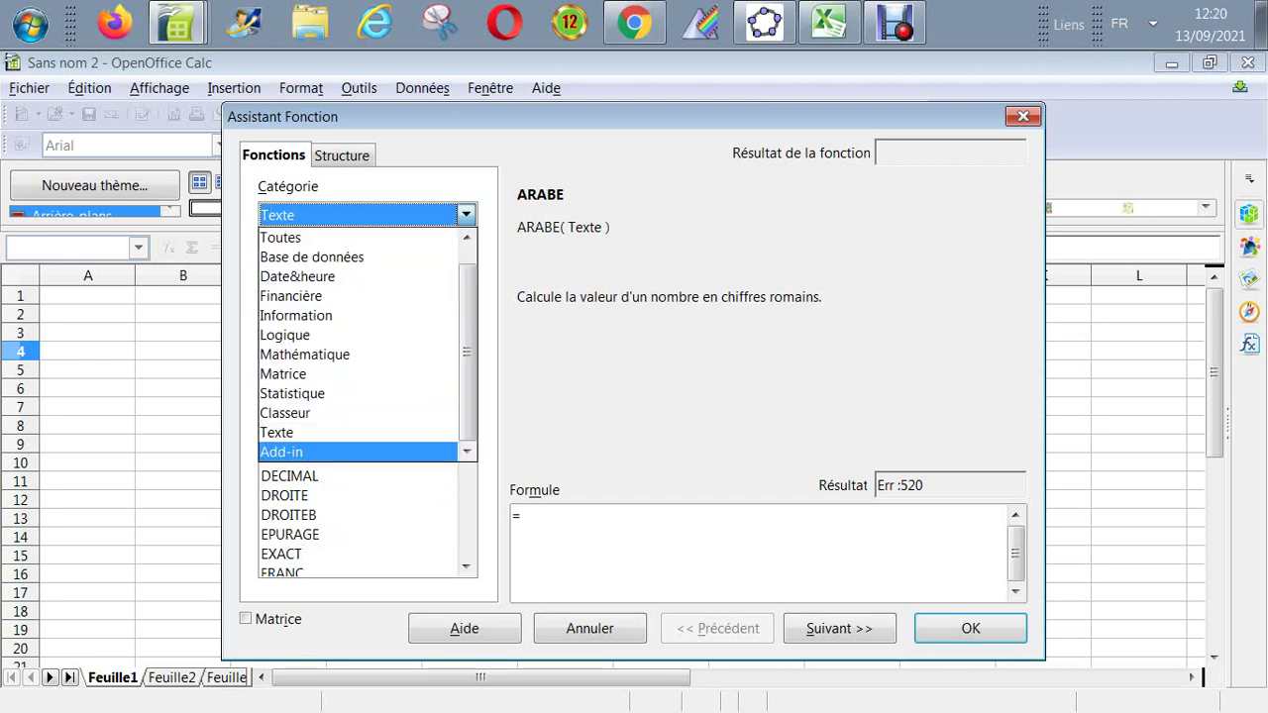
{"action": "key", "text": "Return"}
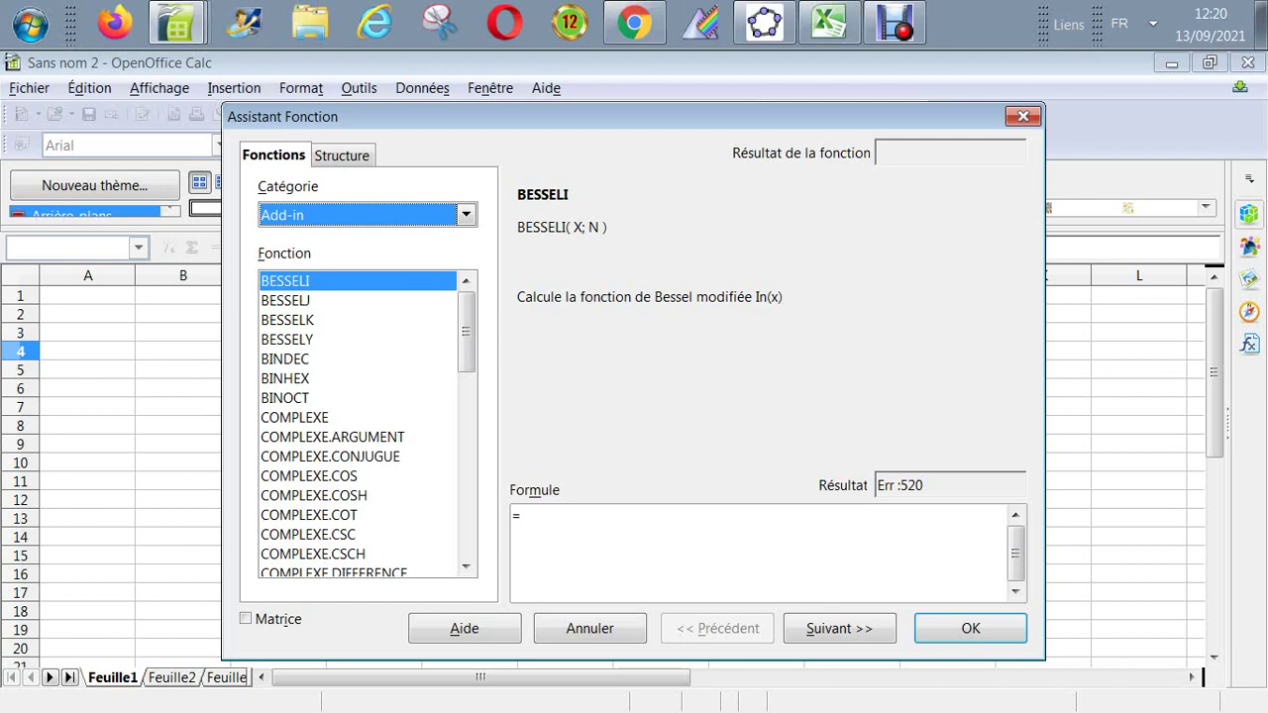
Step: Switch to Excel and examine the Ingénierie functions in the Insert Function dialog, closing it without inserting anything
{"action": "left_click", "coordinate": [829, 22]}
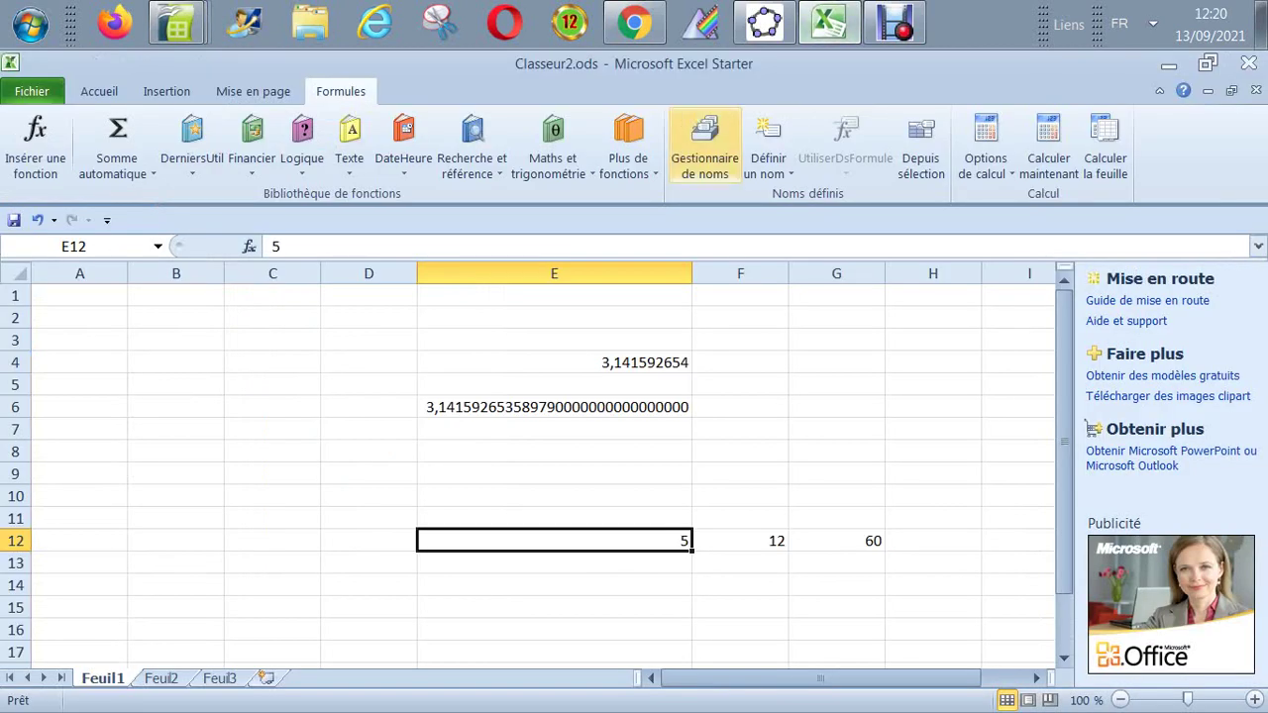
{"action": "left_click", "coordinate": [34, 143]}
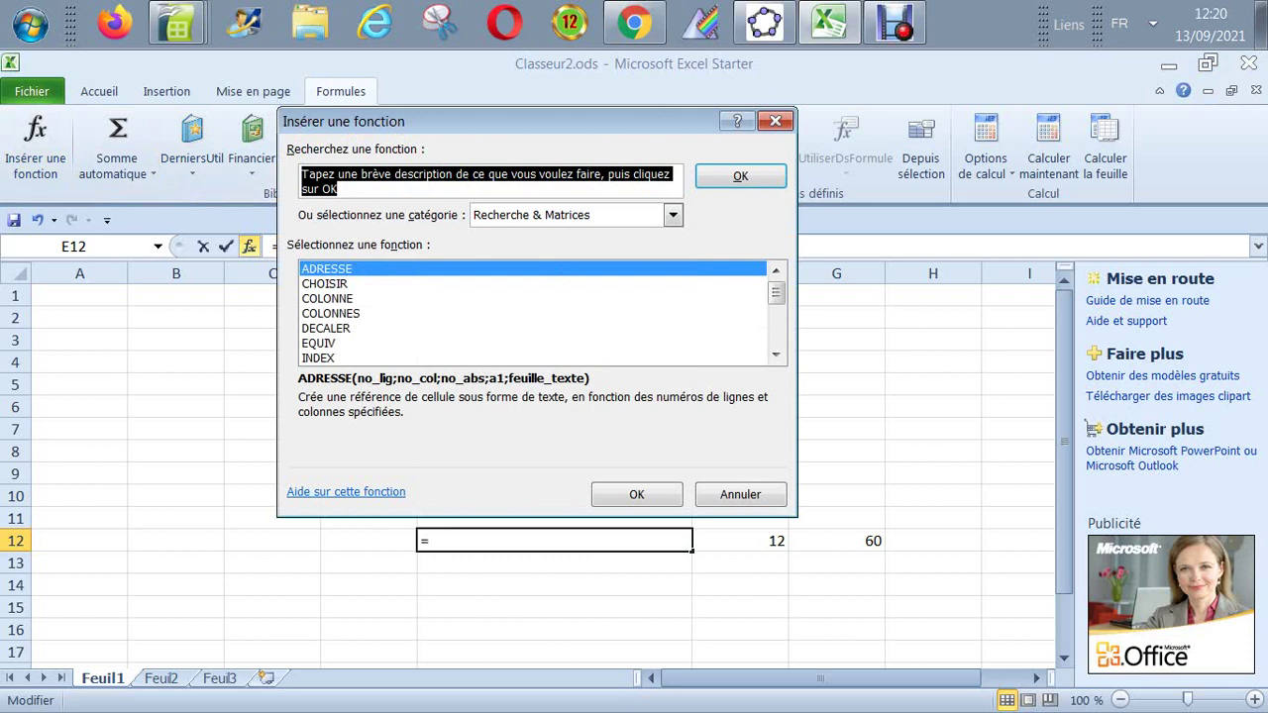
{"action": "left_click", "coordinate": [673, 215]}
{"action": "scroll", "coordinate": [567, 317], "scroll_direction": "down", "scroll_amount": 1}
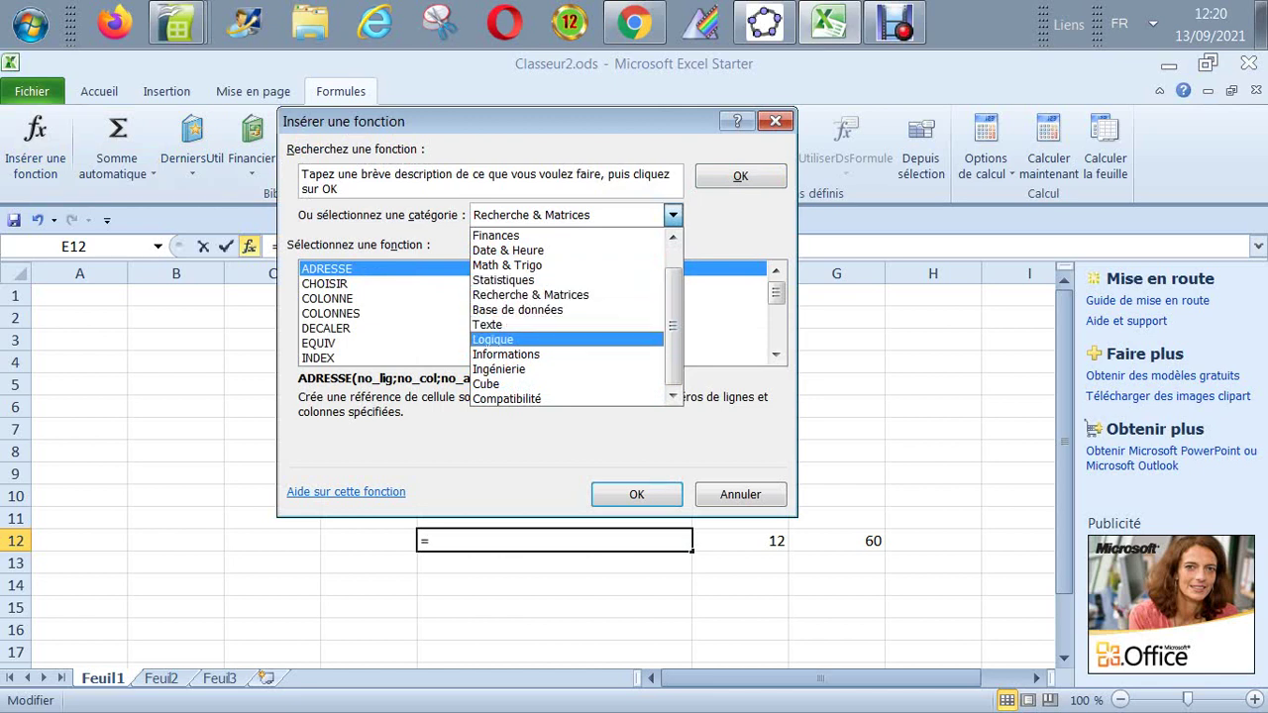
{"action": "left_click", "coordinate": [501, 369]}
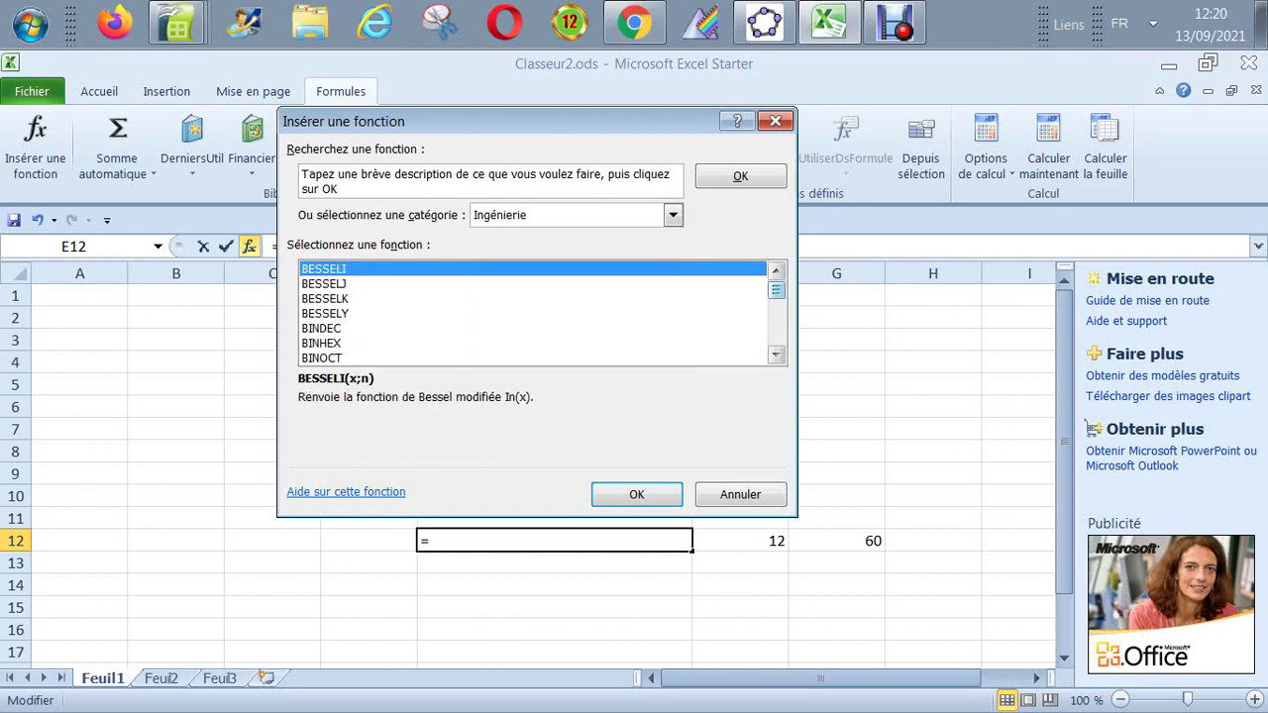
{"action": "mouse_move", "coordinate": [776, 290]}
{"action": "left_mouse_down"}
{"action": "mouse_move", "coordinate": [776, 336]}
{"action": "mouse_move", "coordinate": [776, 291]}
{"action": "left_mouse_up"}
{"action": "left_click", "coordinate": [775, 120]}
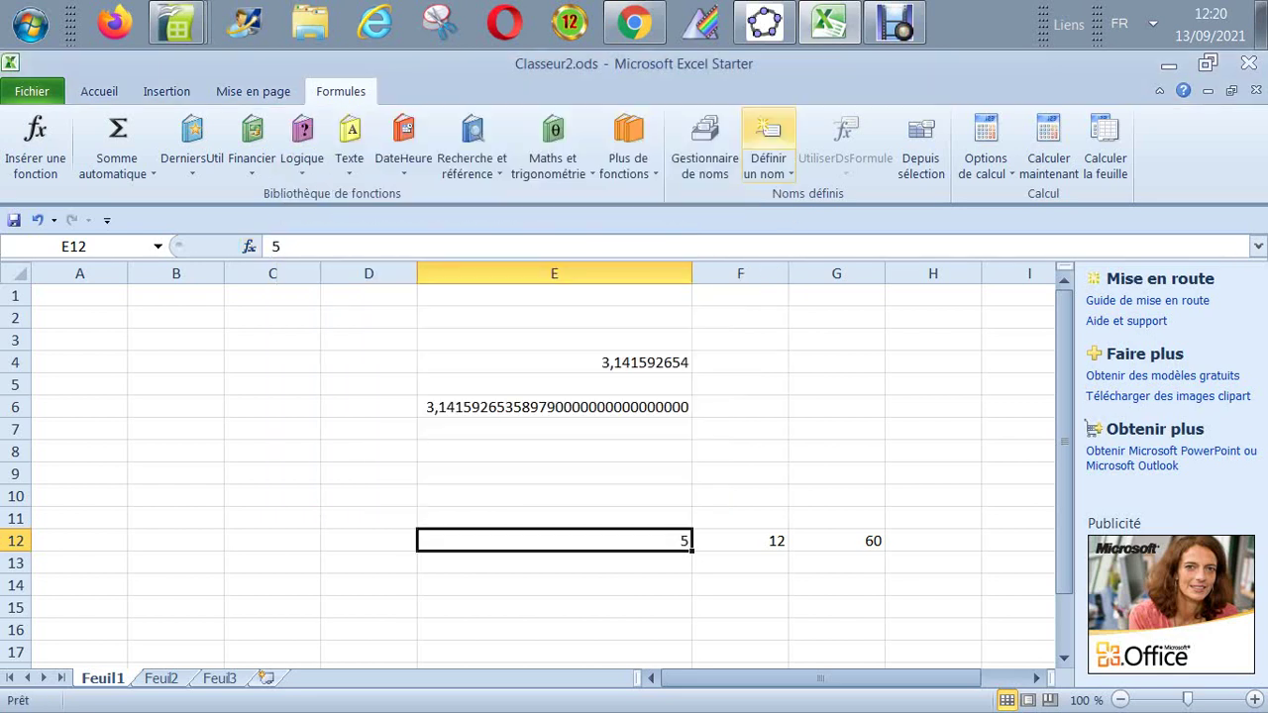
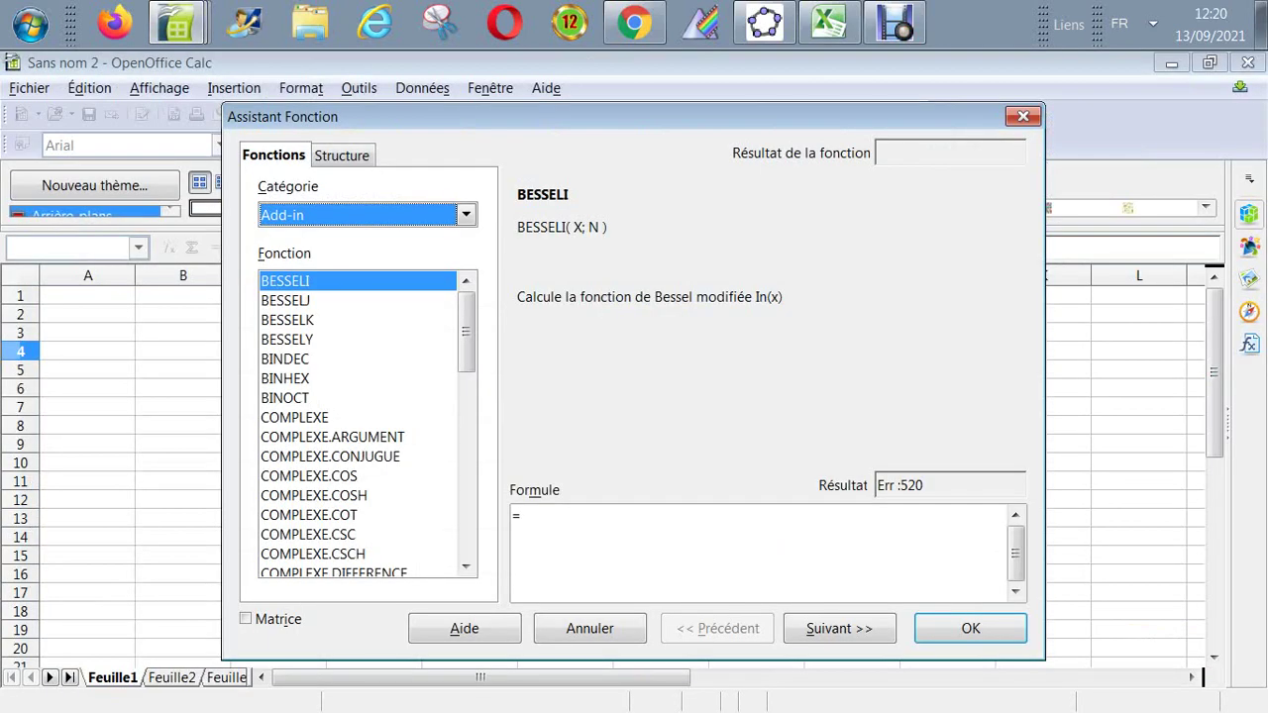
Step: Cancel the function wizard in OpenOffice Calc and enter 47, 3 and 2 in cells D4, E4 and F4
{"action": "key", "text": "Escape"}
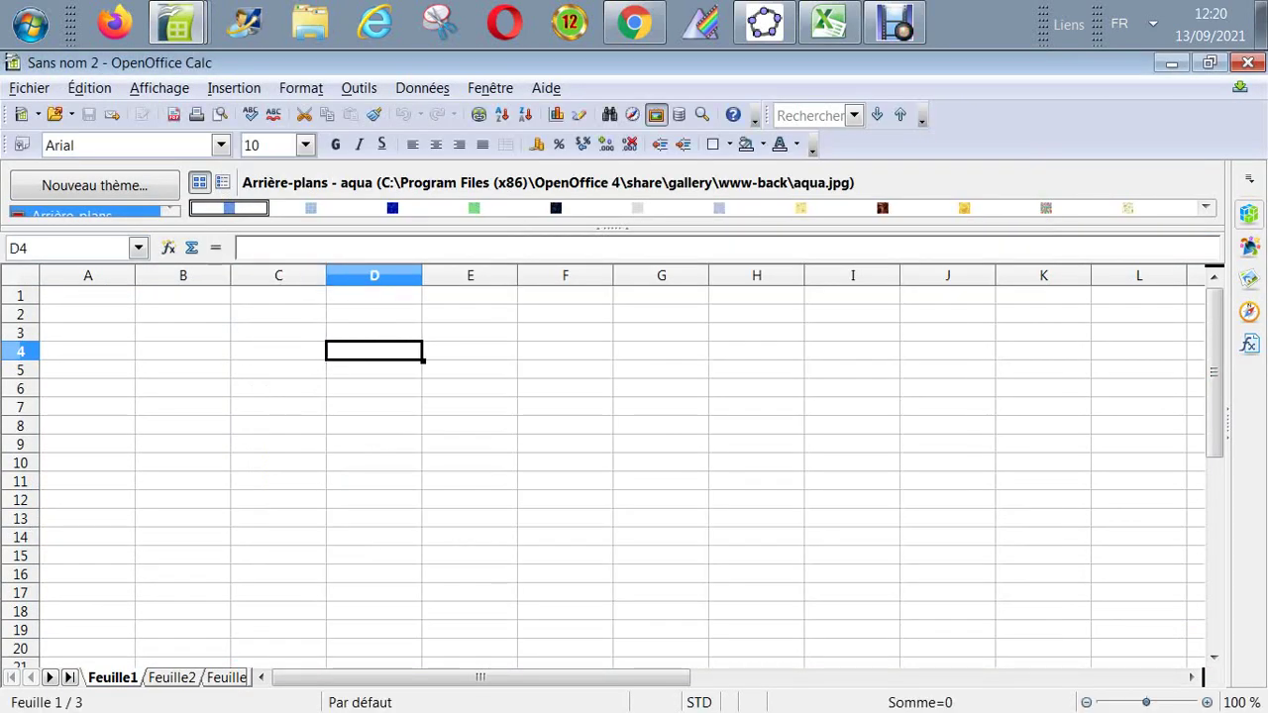
{"action": "type", "text": "47"}
{"action": "key", "text": "Return"}
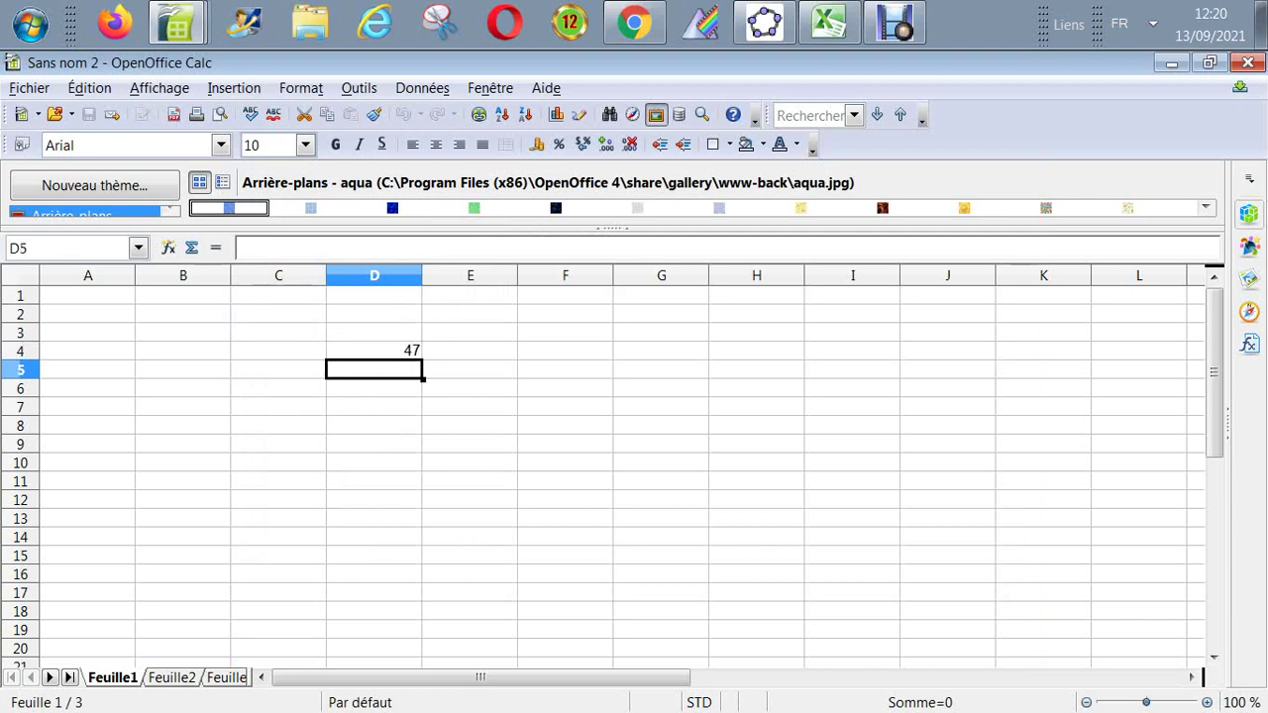
{"action": "key", "text": "Down"}
{"action": "key", "text": "Up"}
{"action": "key", "text": "Up"}
{"action": "key", "text": "Right"}
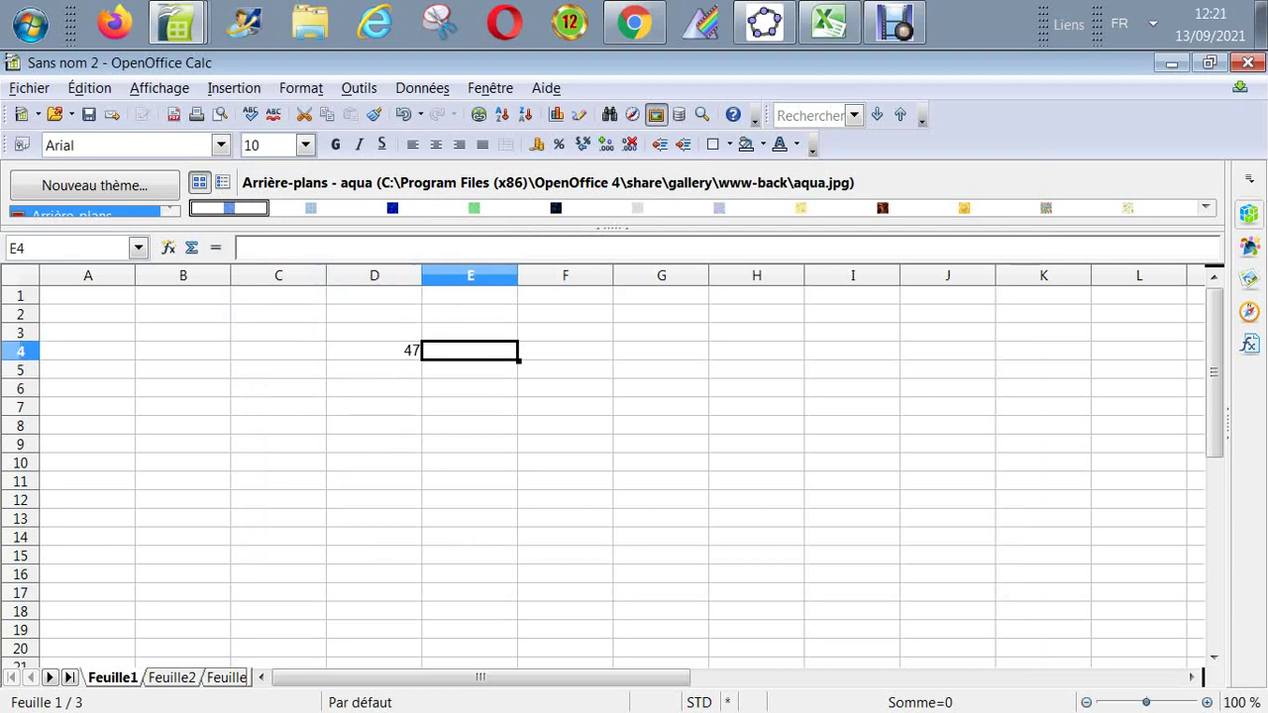
{"action": "type", "text": "3"}
{"action": "key", "text": "Return"}
{"action": "key", "text": "Up"}
{"action": "key", "text": "Right"}
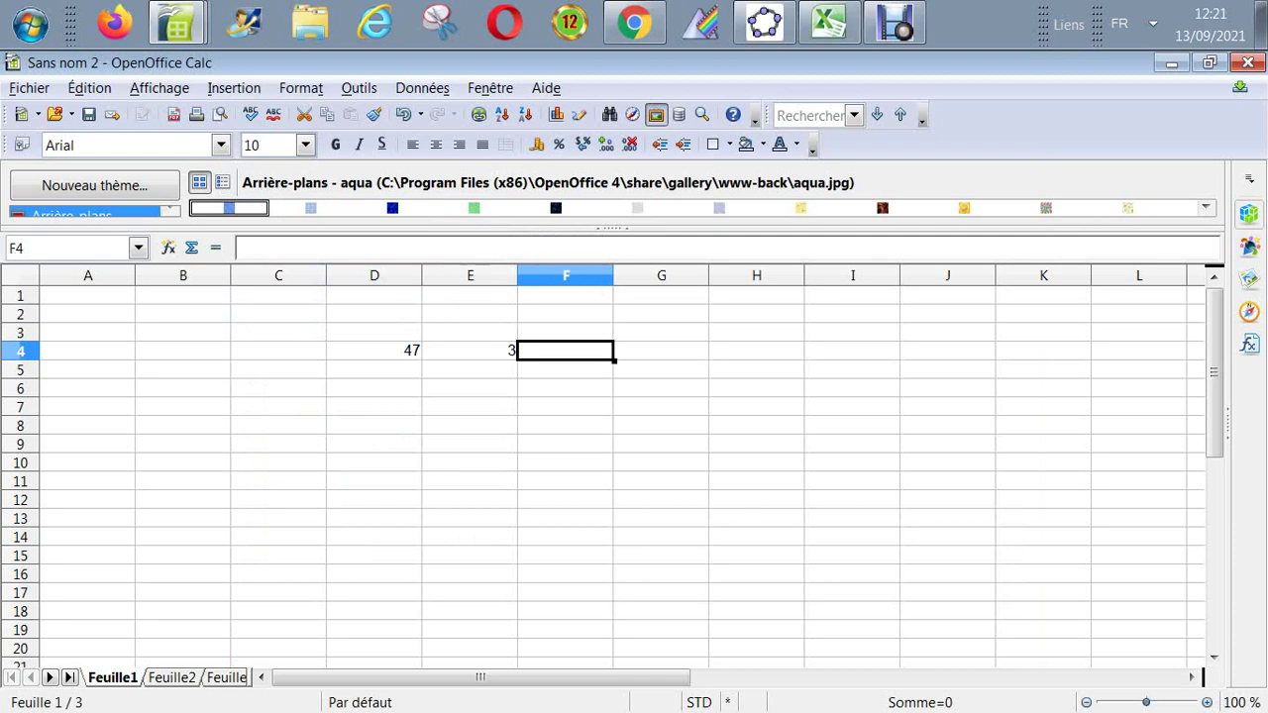
{"action": "type", "text": "2"}
{"action": "key", "text": "Return"}
{"action": "key", "text": "Up"}
{"action": "key", "text": "Right"}
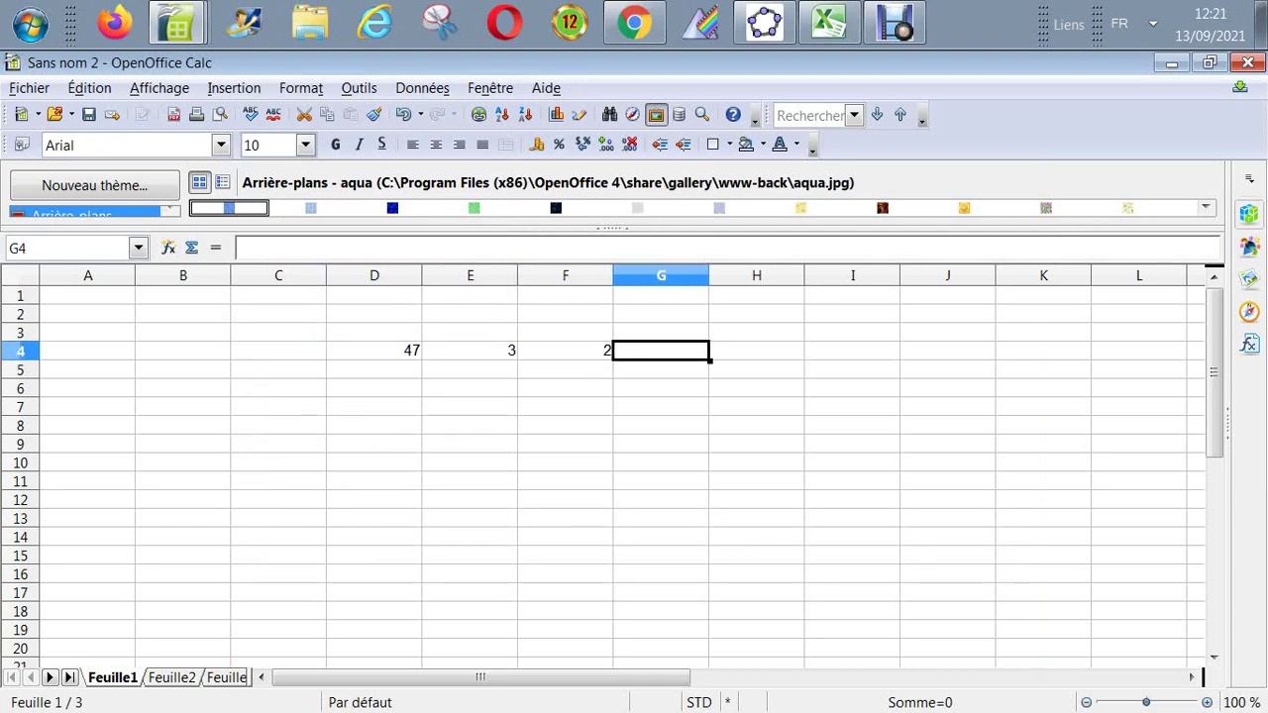
Step: Enter the formula =D4+E4-F4 in cell G4
{"action": "type", "text": "="}
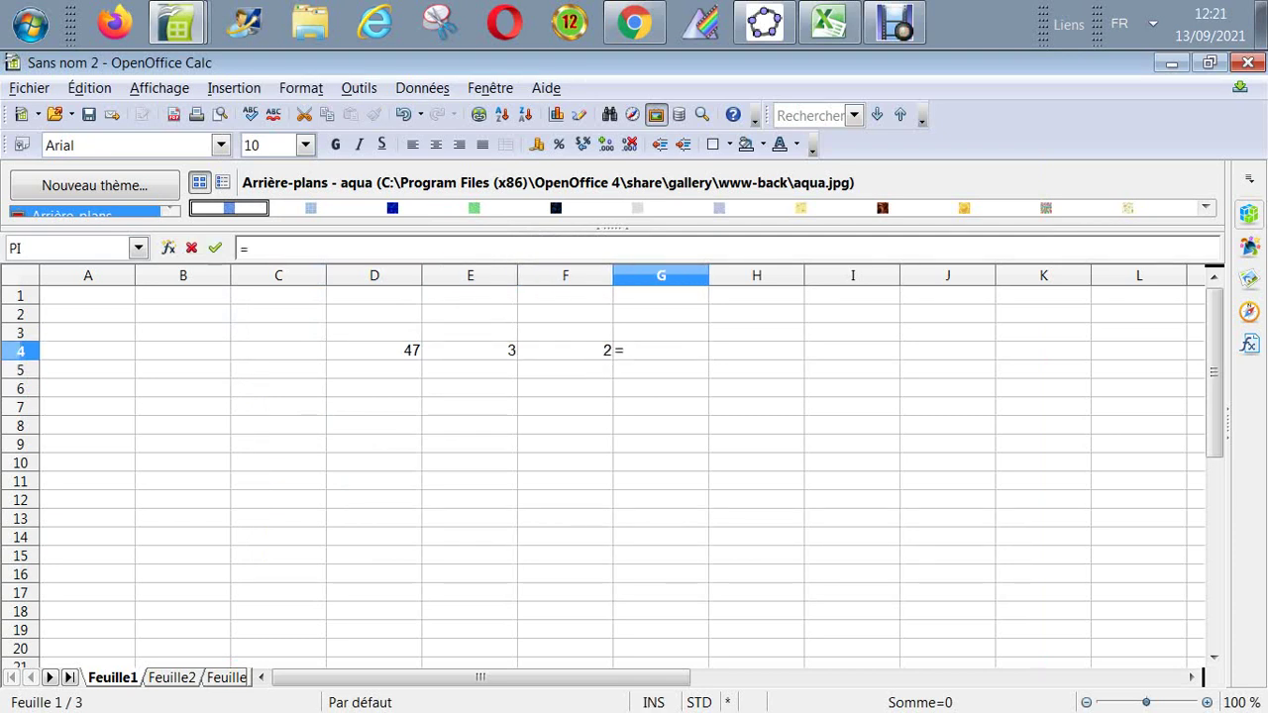
{"action": "left_click", "coordinate": [373, 351]}
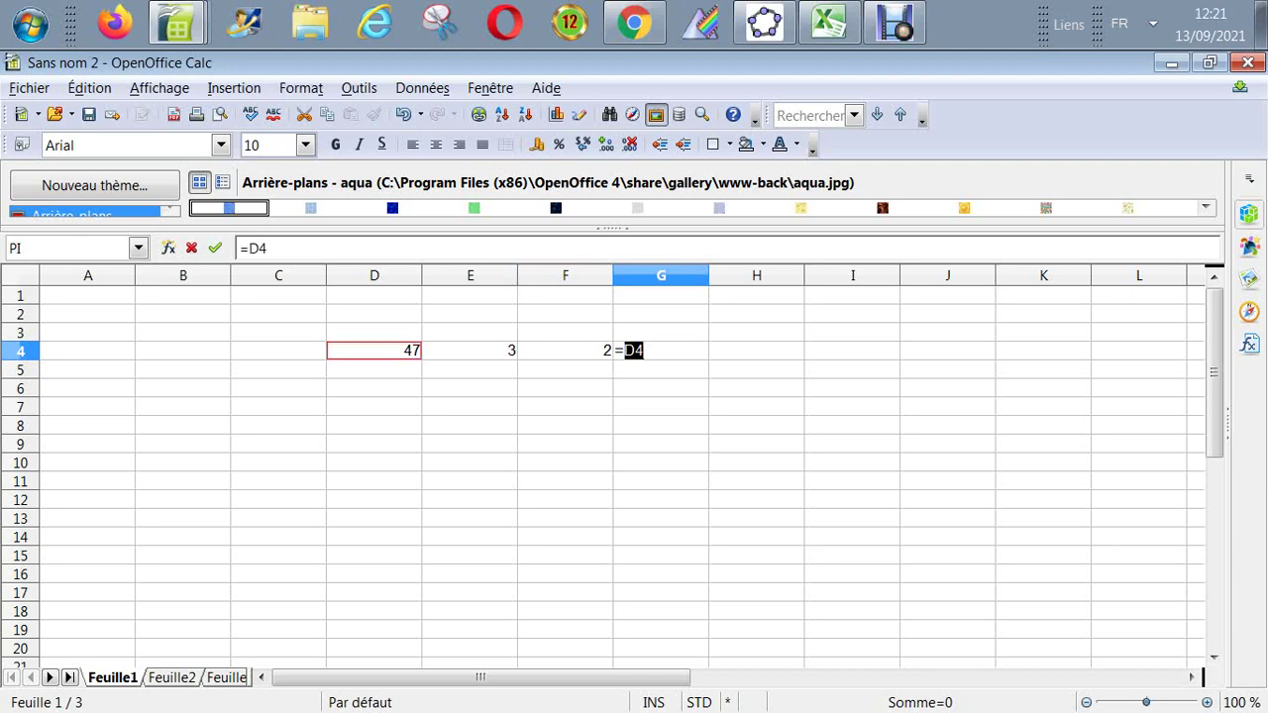
{"action": "type", "text": "+"}
{"action": "left_click", "coordinate": [469, 351]}
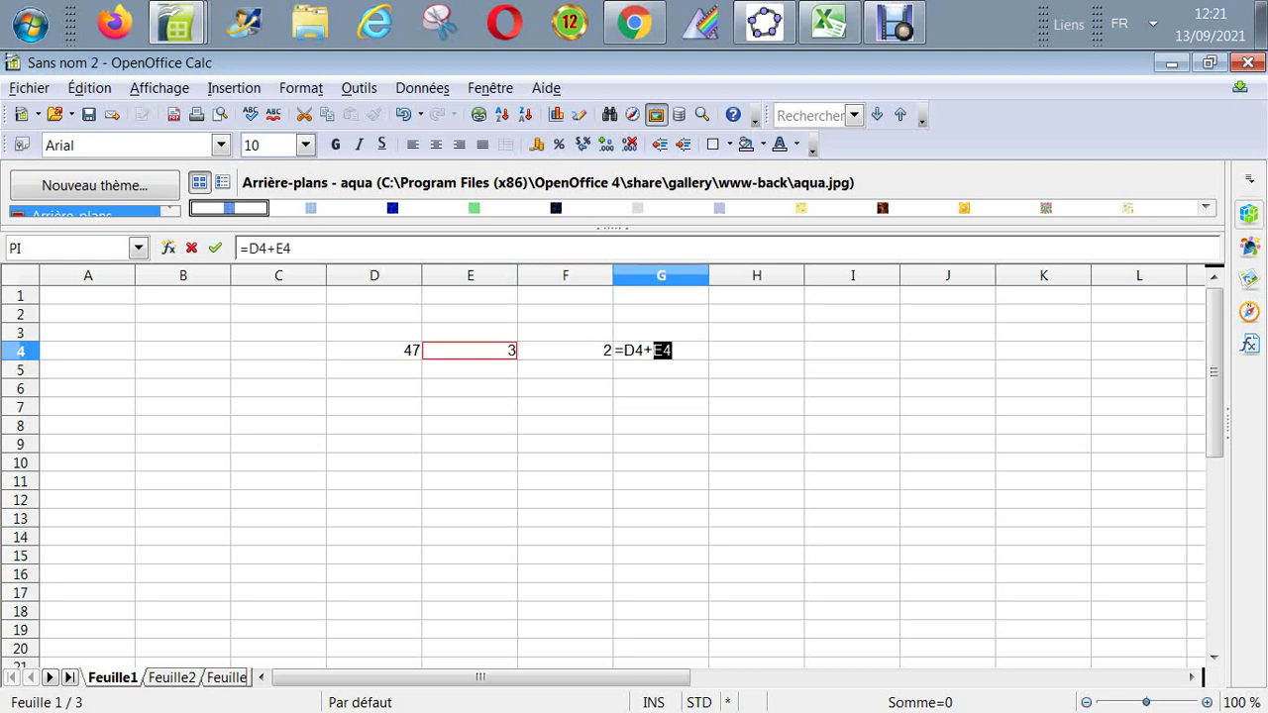
{"action": "type", "text": "-"}
{"action": "left_click", "coordinate": [564, 350]}
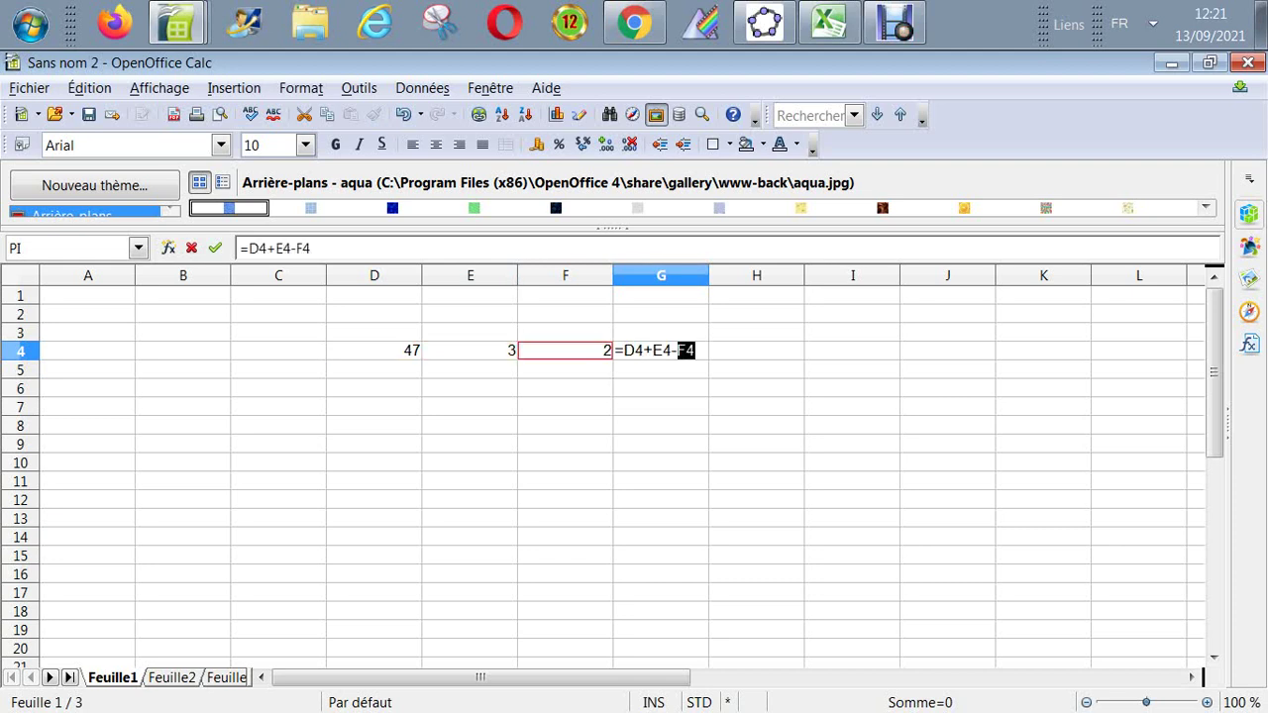
{"action": "key", "text": "Return"}
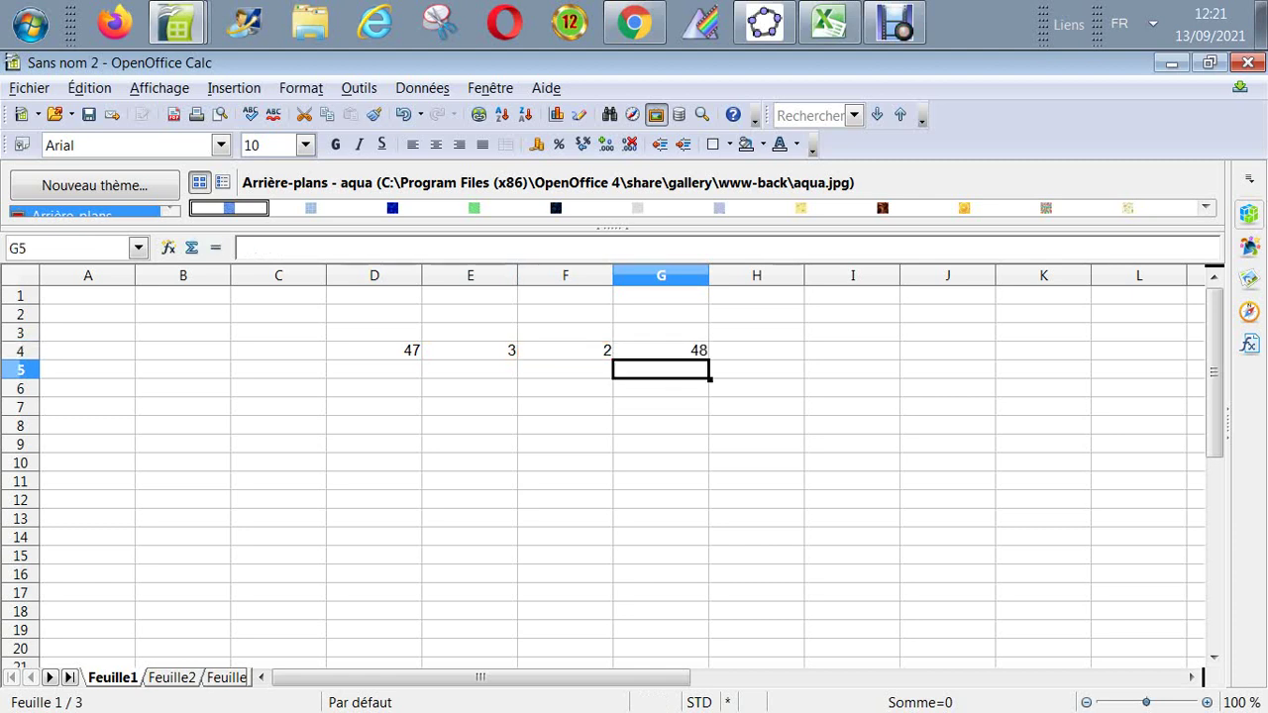
Step: Check which file types the Export dialog offers for the Bureau folder, closing it without exporting
{"action": "key", "text": "alt+f"}
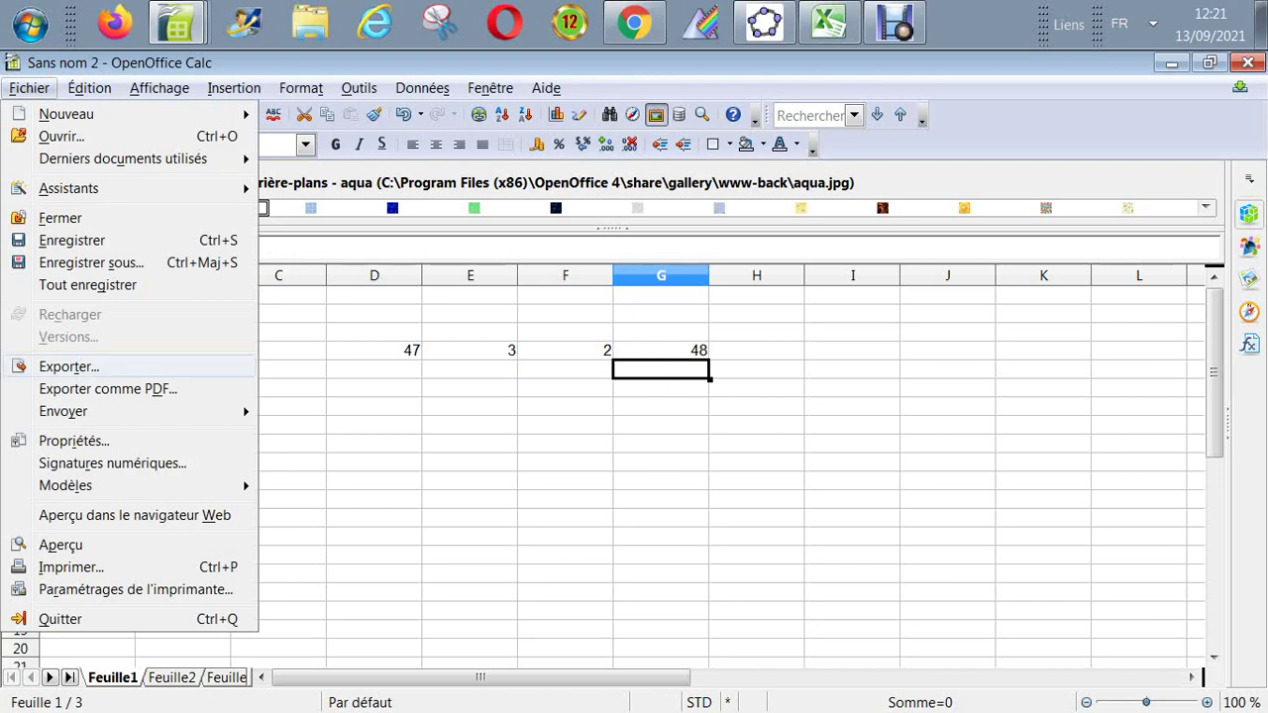
{"action": "key", "text": "Escape"}
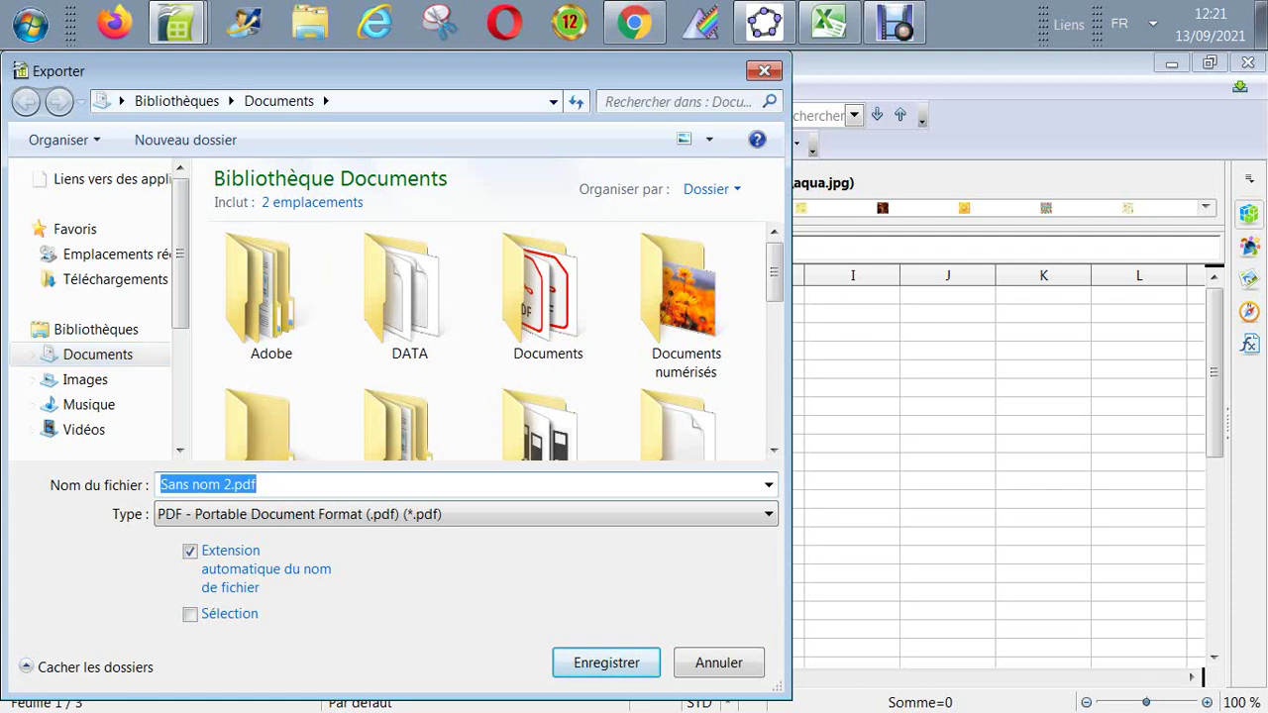
{"action": "left_click", "coordinate": [552, 102]}
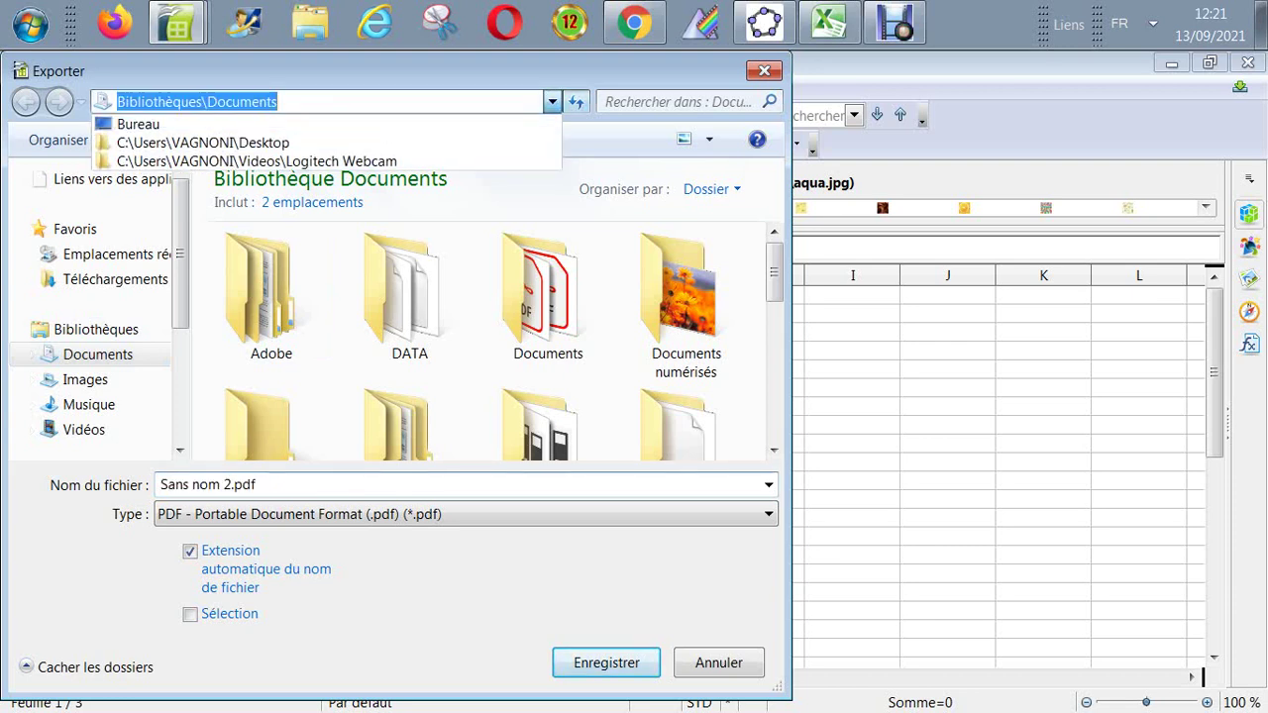
{"action": "left_click", "coordinate": [141, 125]}
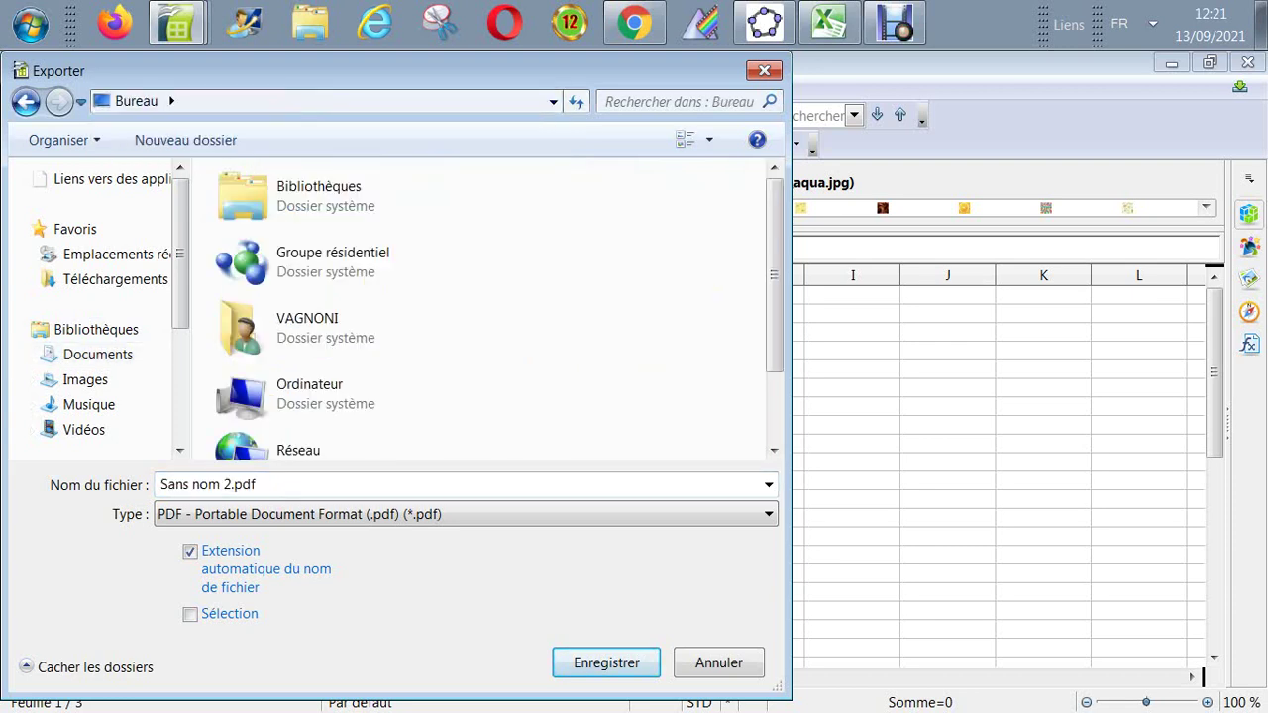
{"action": "scroll", "coordinate": [475, 307], "scroll_direction": "down", "scroll_amount": 1}
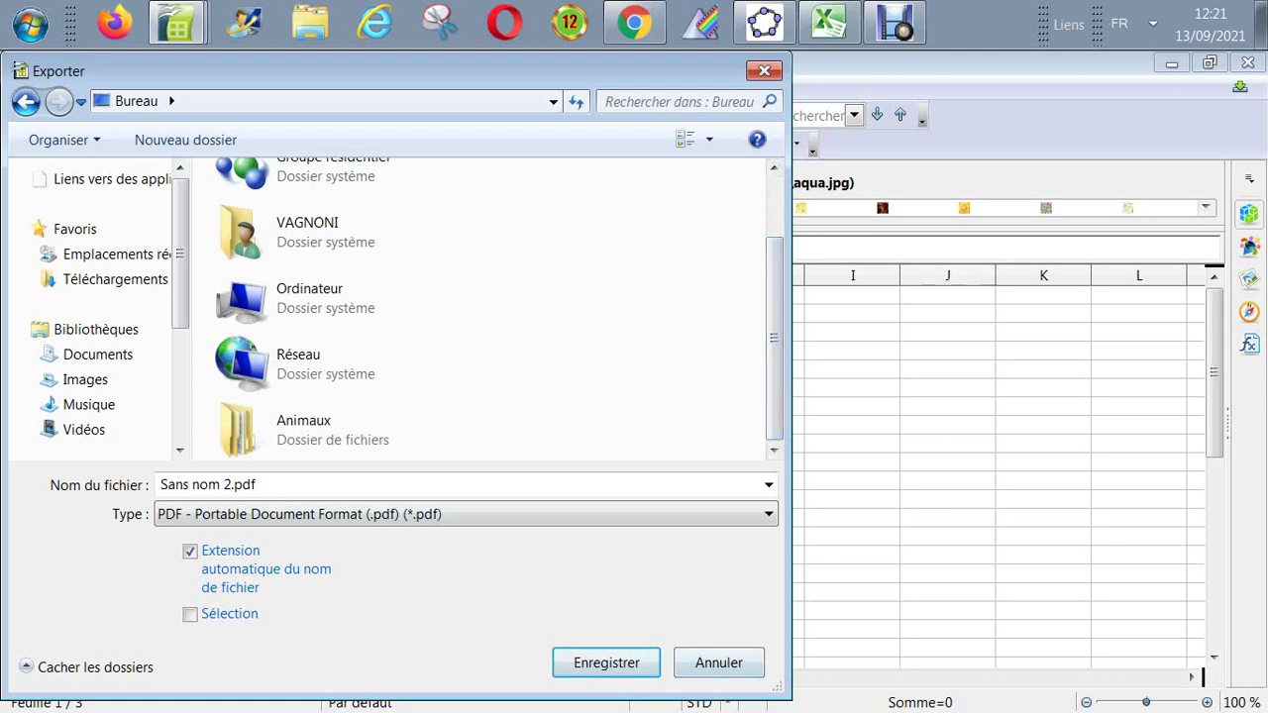
{"action": "left_click", "coordinate": [769, 486]}
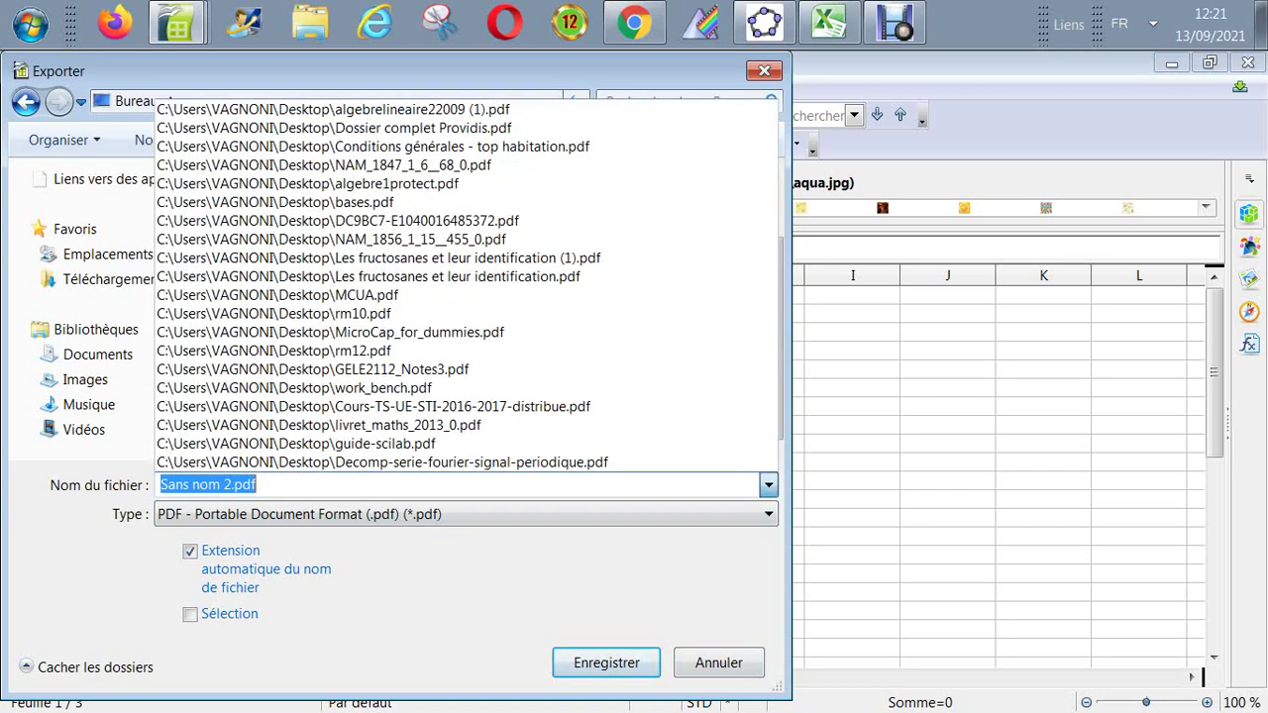
{"action": "left_click", "coordinate": [768, 486]}
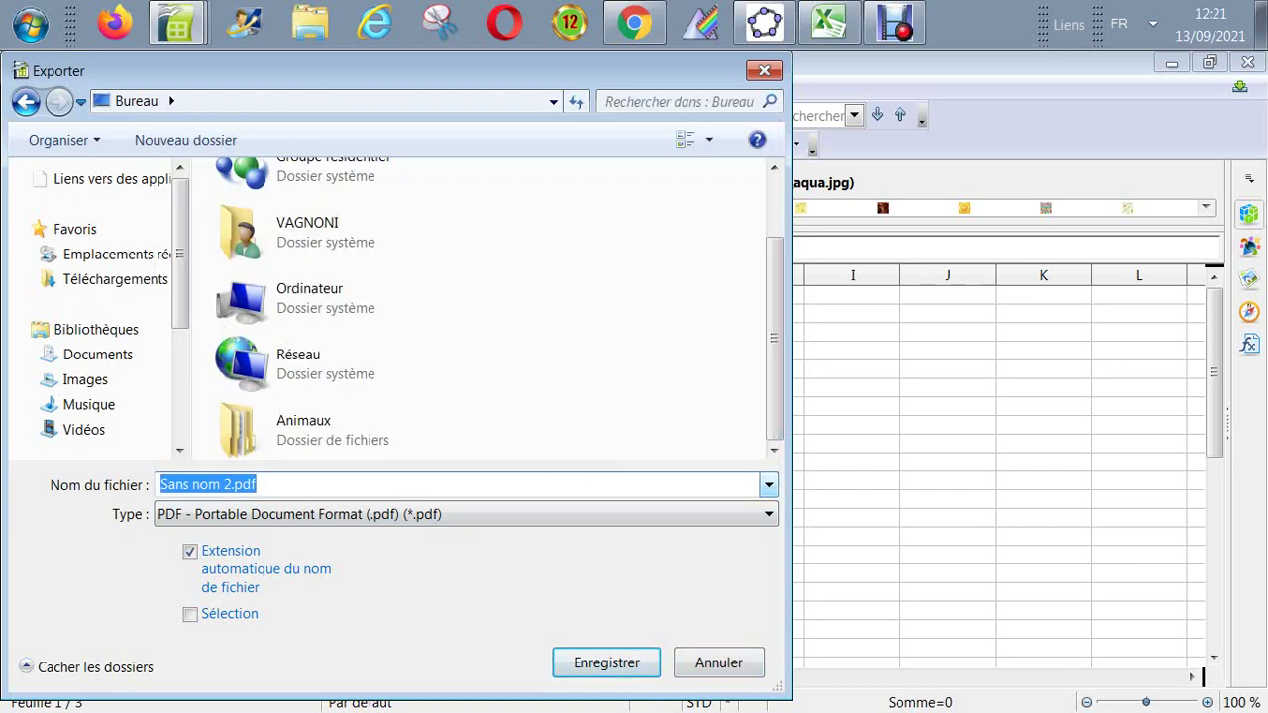
{"action": "key", "text": "Tab"}
{"action": "key", "text": "alt+Down"}
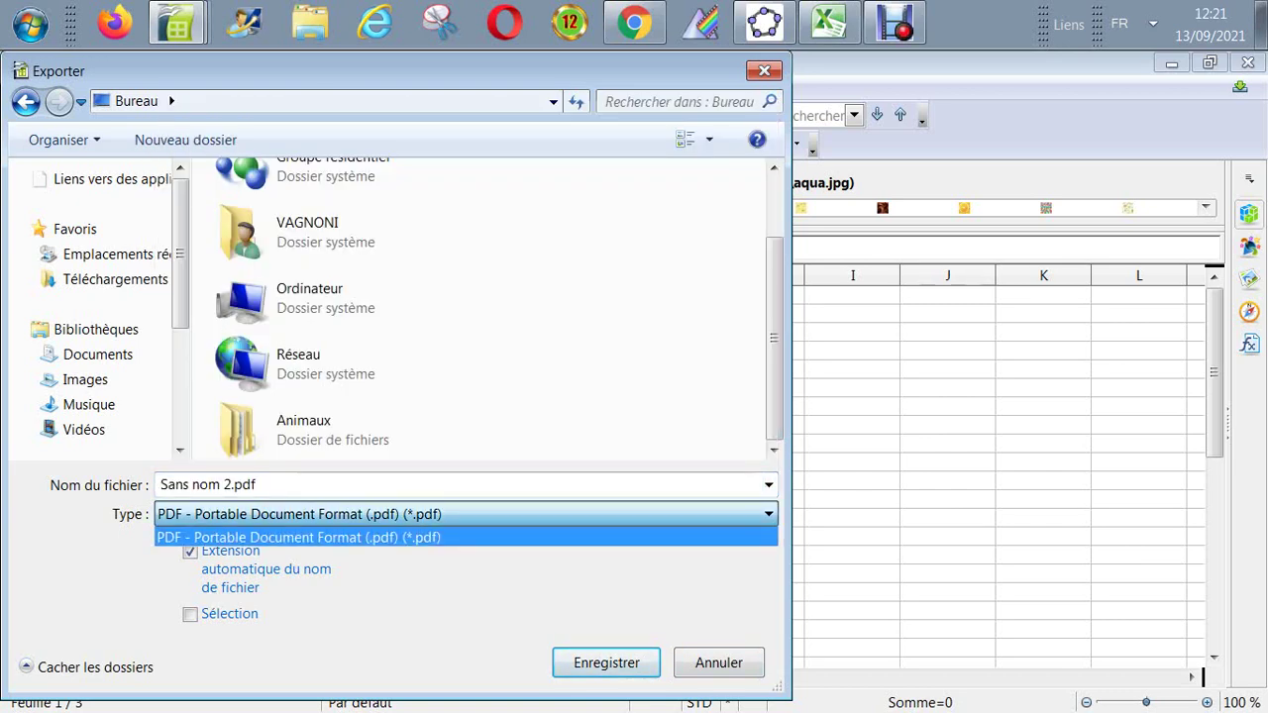
{"action": "key", "text": "Return"}
{"action": "key", "text": "Return"}
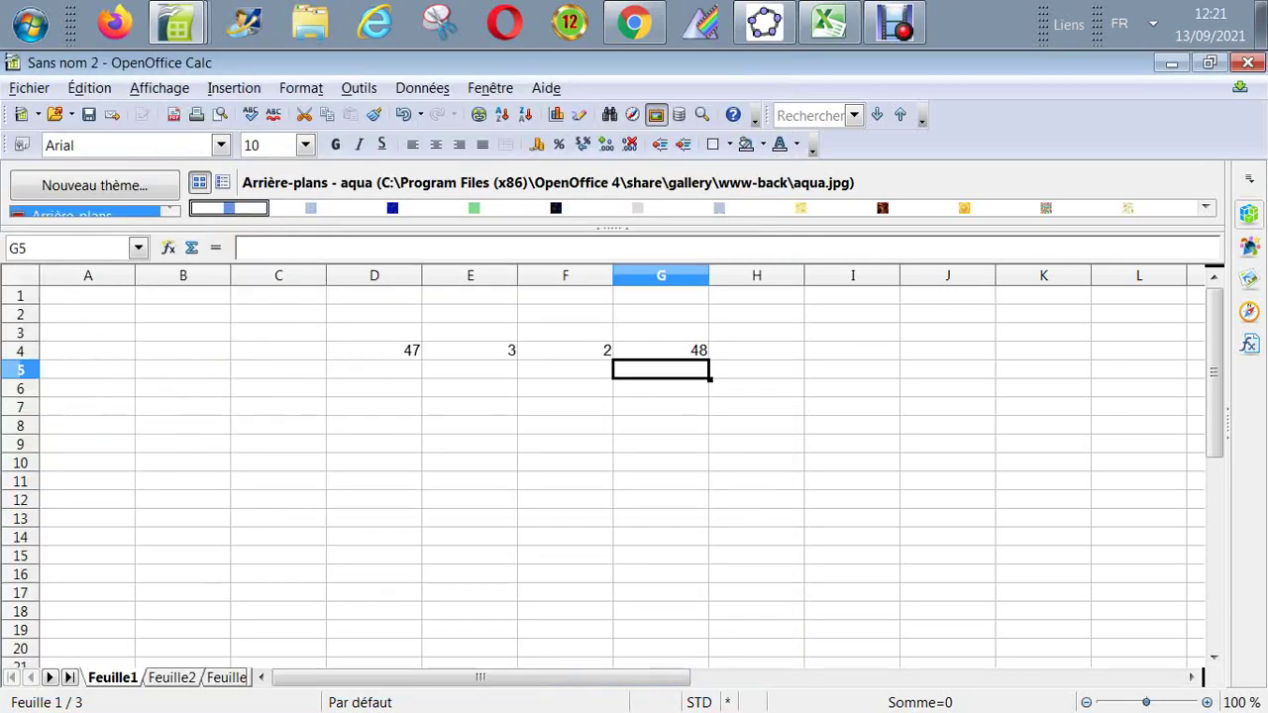
{"action": "left_click", "coordinate": [28, 88]}
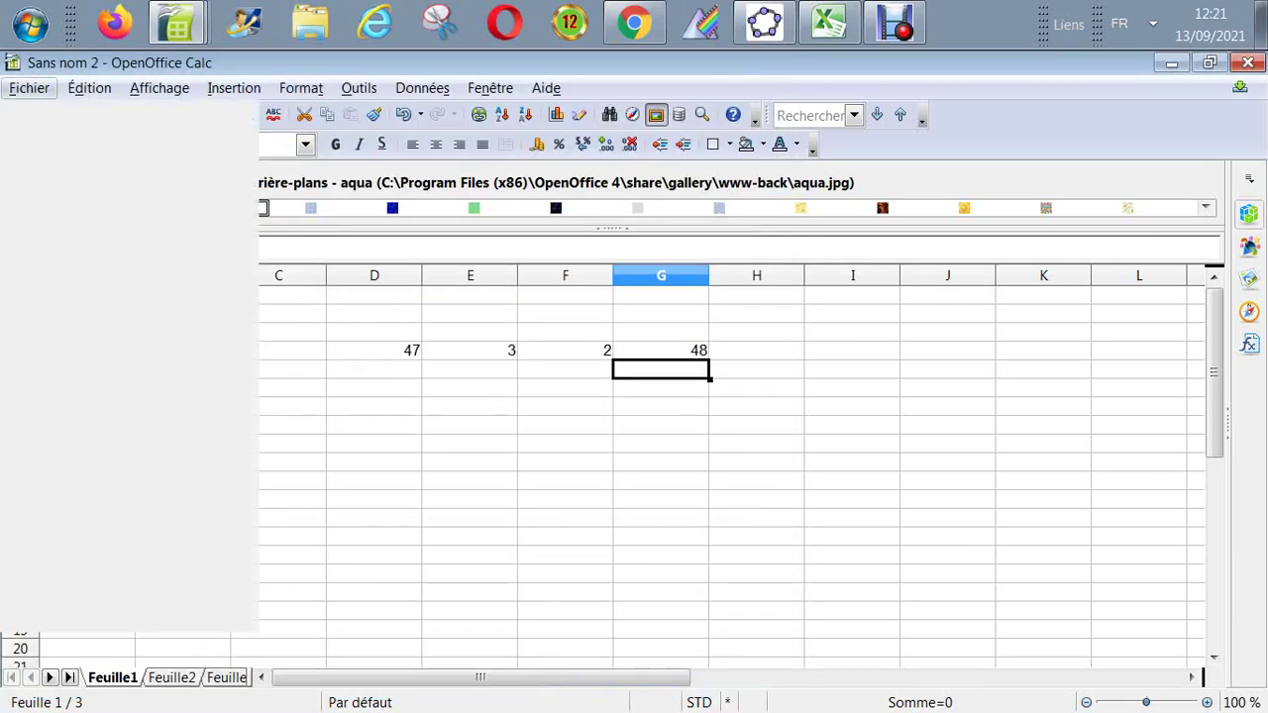
{"action": "mouse_move", "coordinate": [68, 188]}
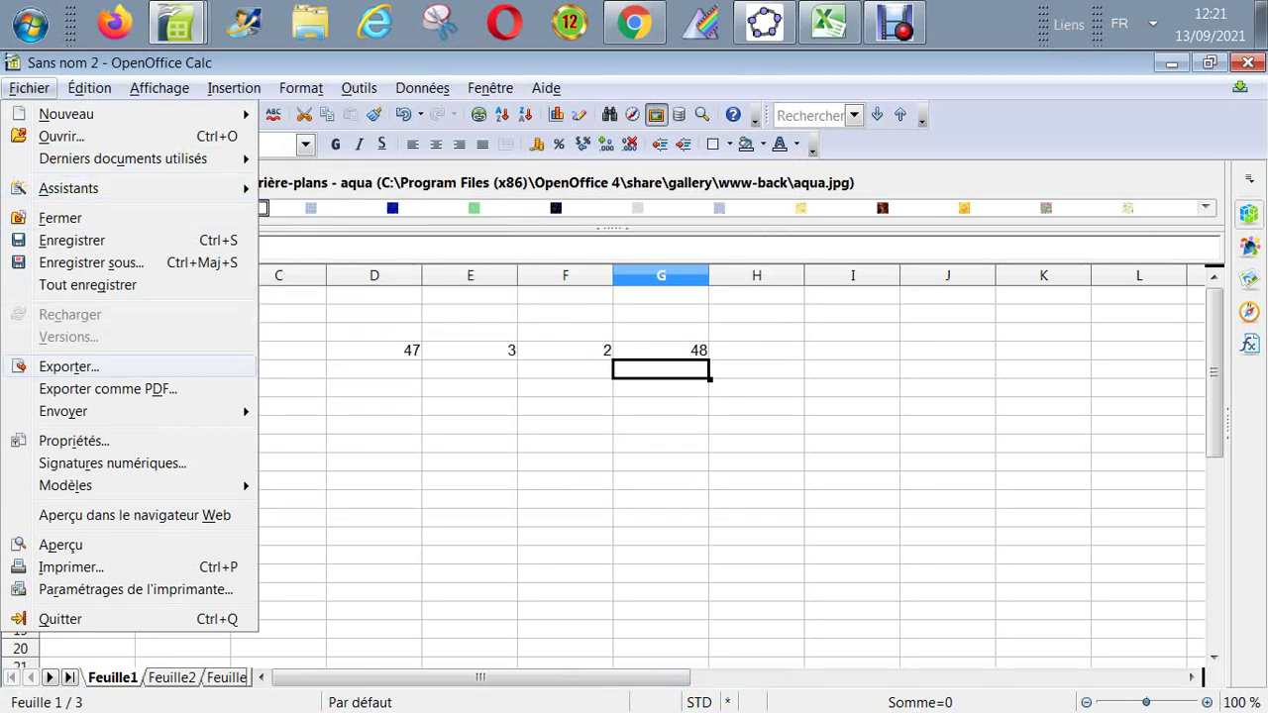
{"action": "key", "text": "Return"}
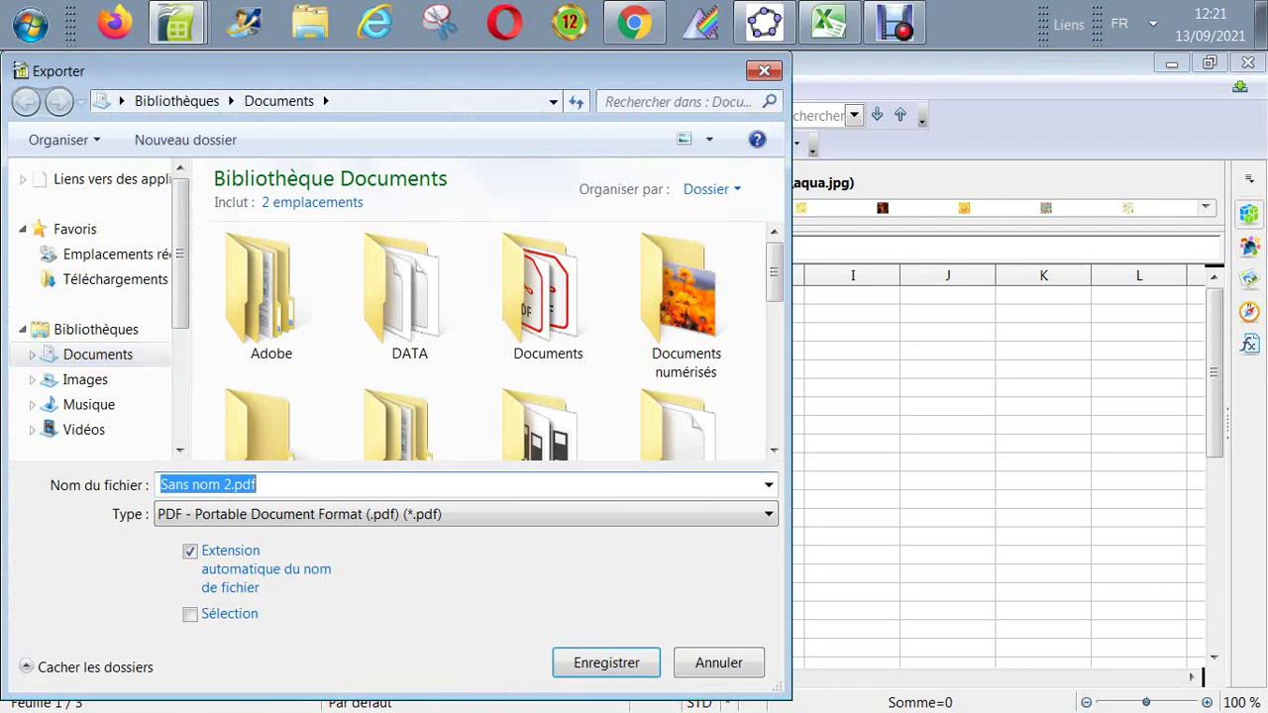
{"action": "left_click", "coordinate": [553, 102]}
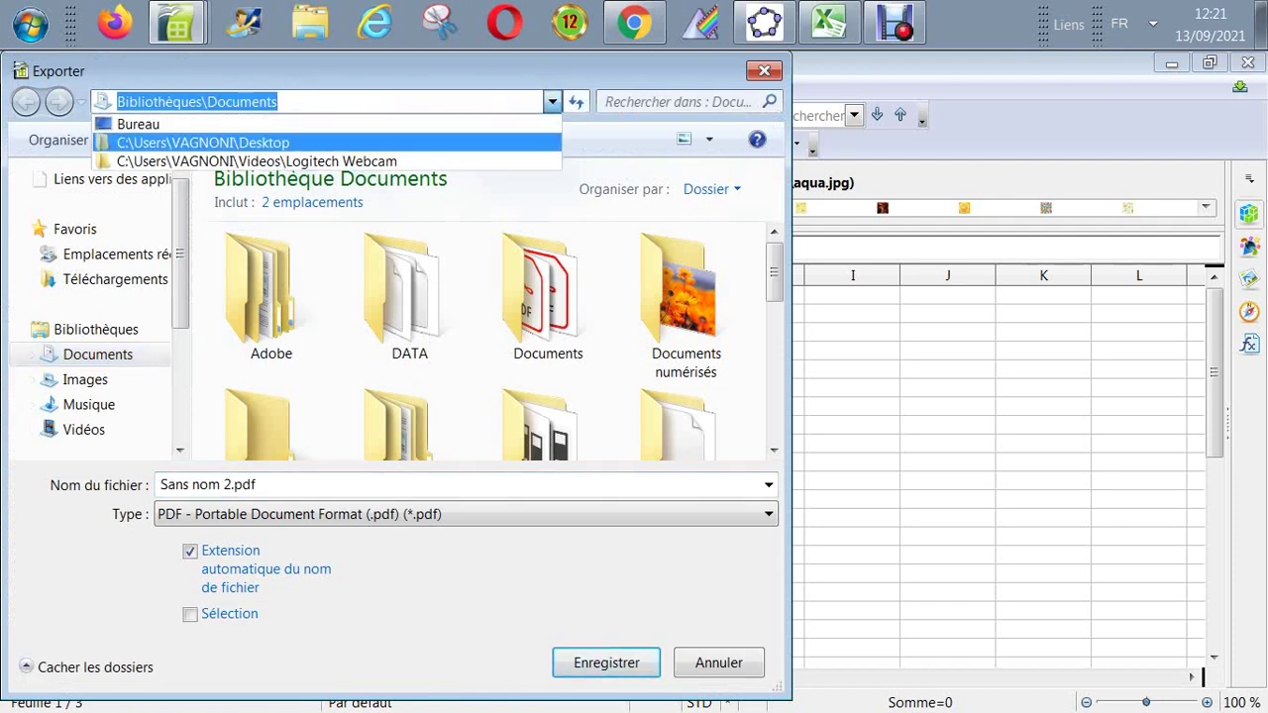
{"action": "key", "text": "Up"}
{"action": "key", "text": "Return"}
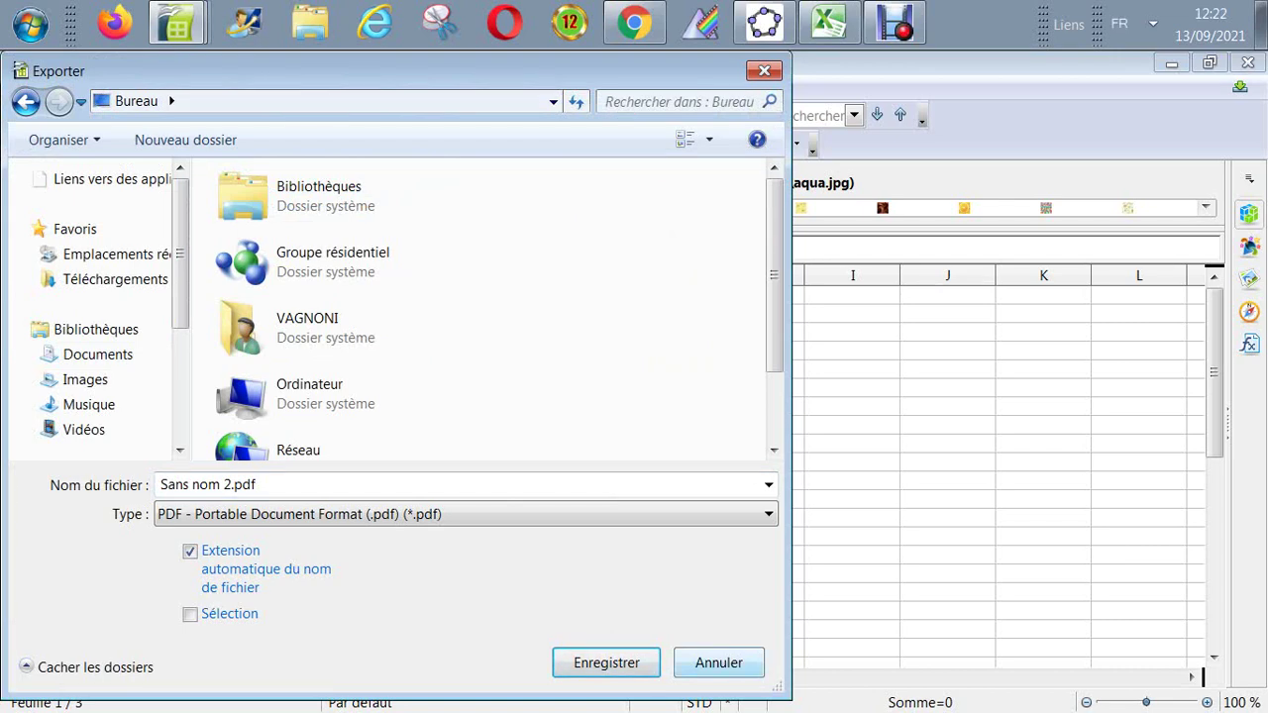
{"action": "left_click", "coordinate": [718, 662]}
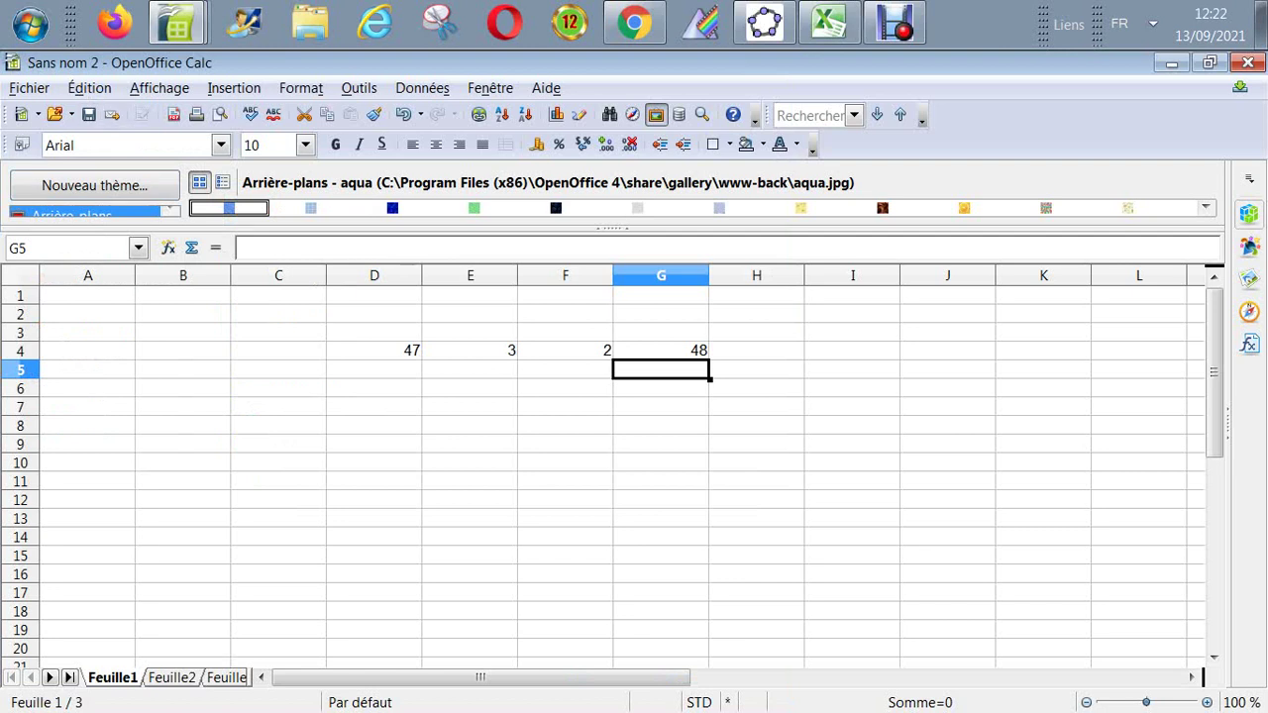
Step: Start saving the sheet under another format and examine the file types offered, including the Microsoft Excel ones
{"action": "left_click", "coordinate": [29, 88]}
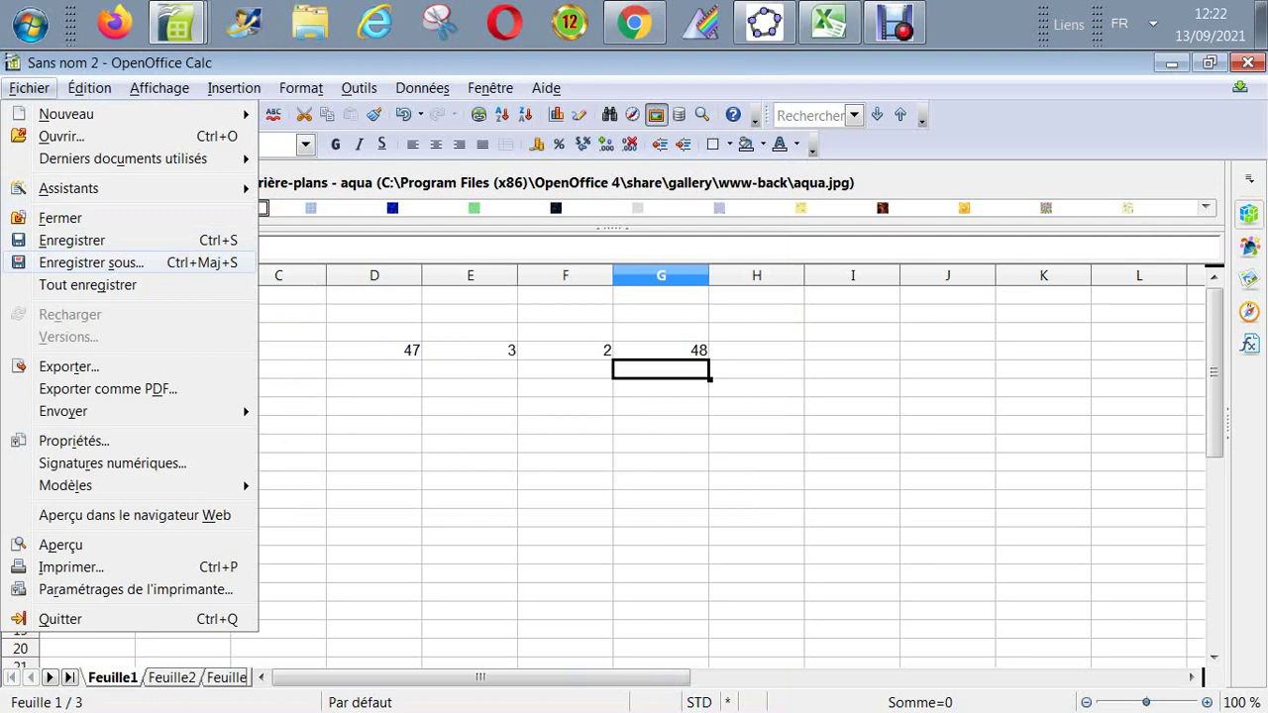
{"action": "left_click", "coordinate": [92, 263]}
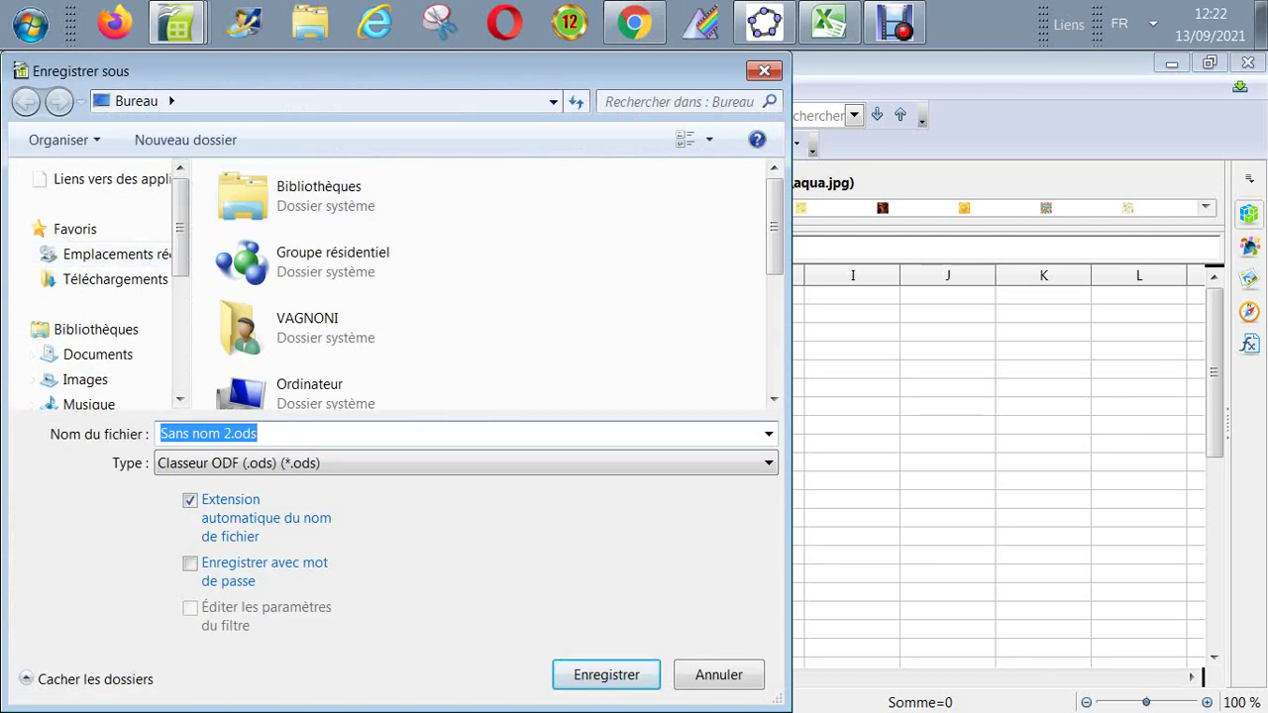
{"action": "key", "text": "Tab"}
{"action": "key", "text": "alt+Down"}
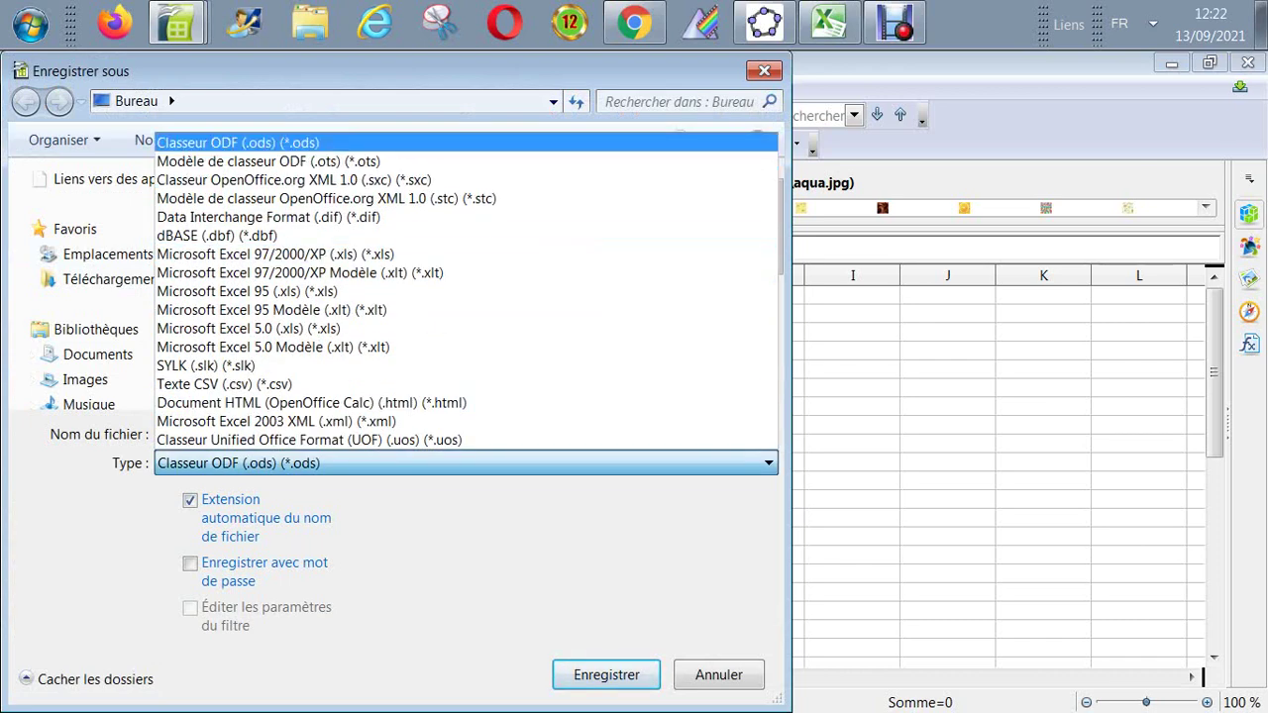
{"action": "key", "text": "Down"}
{"action": "key", "text": "Down"}
{"action": "key", "text": "Down"}
{"action": "key", "text": "Down"}
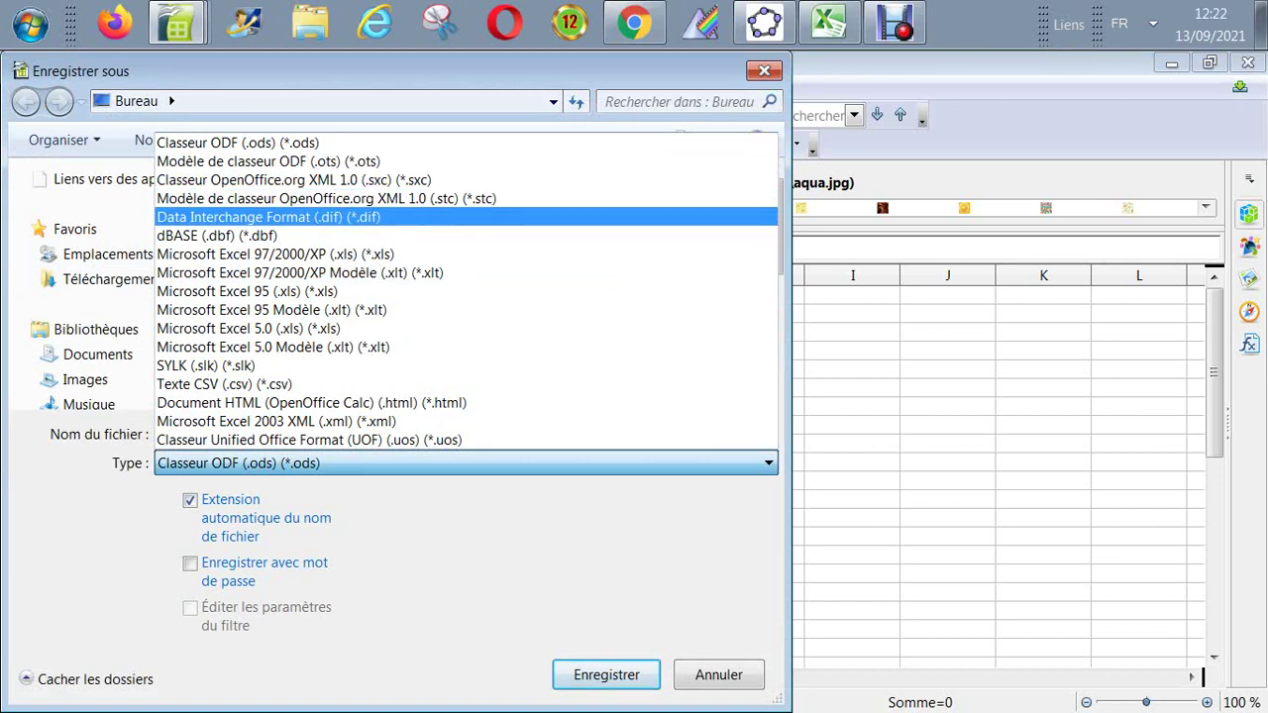
{"action": "key", "text": "Down"}
{"action": "key", "text": "Down"}
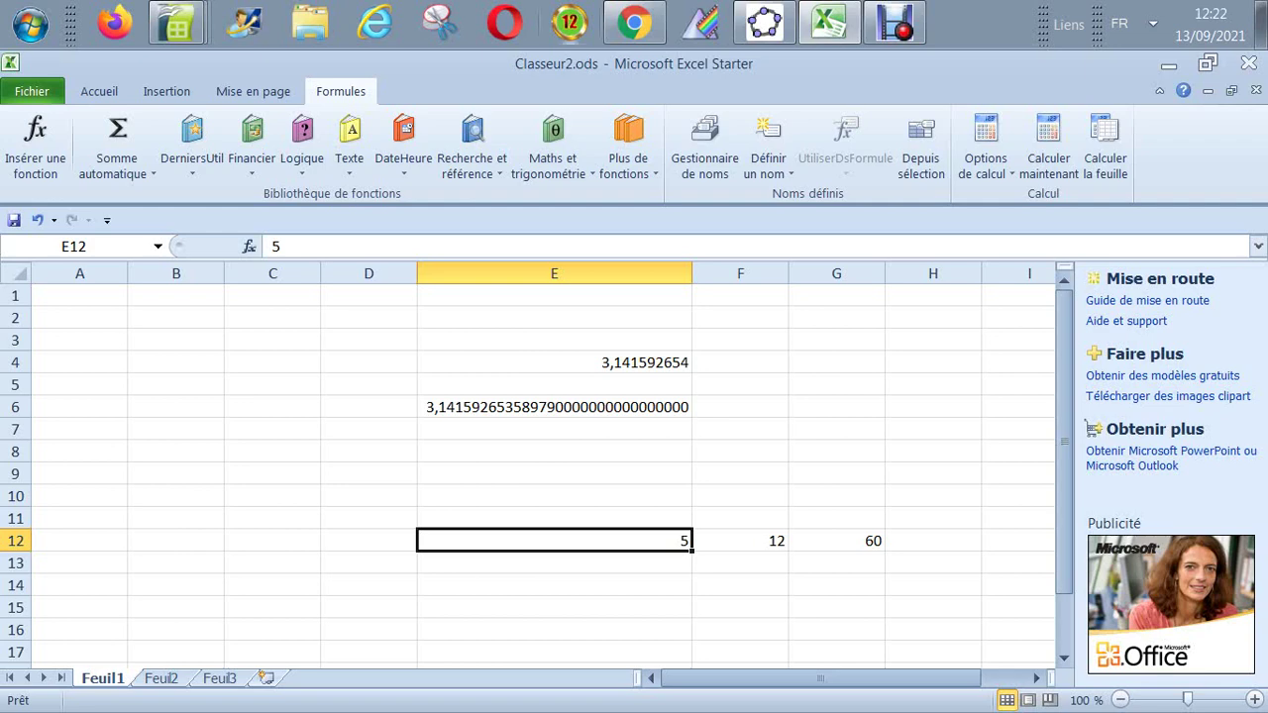
Step: Switch to Excel to view the file information of Classeur2.ods, and cancel the pending save in OpenOffice Calc
{"action": "left_click", "coordinate": [99, 92]}
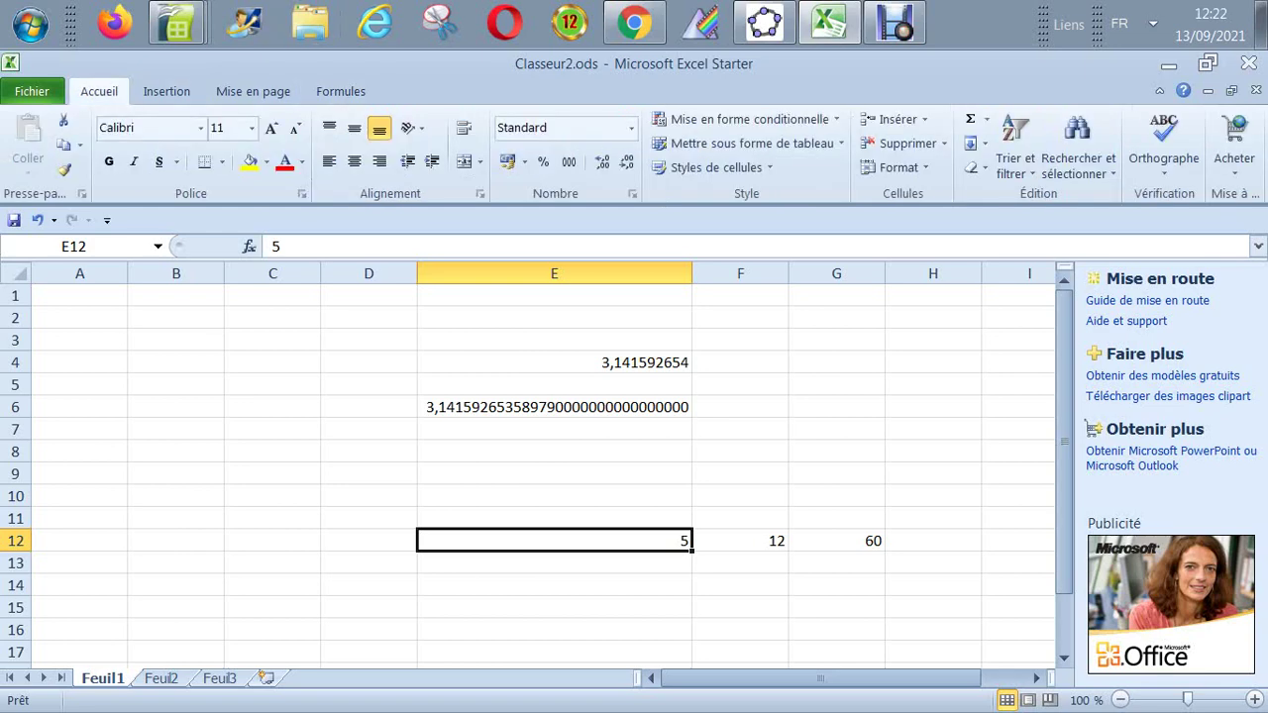
{"action": "left_click", "coordinate": [32, 92]}
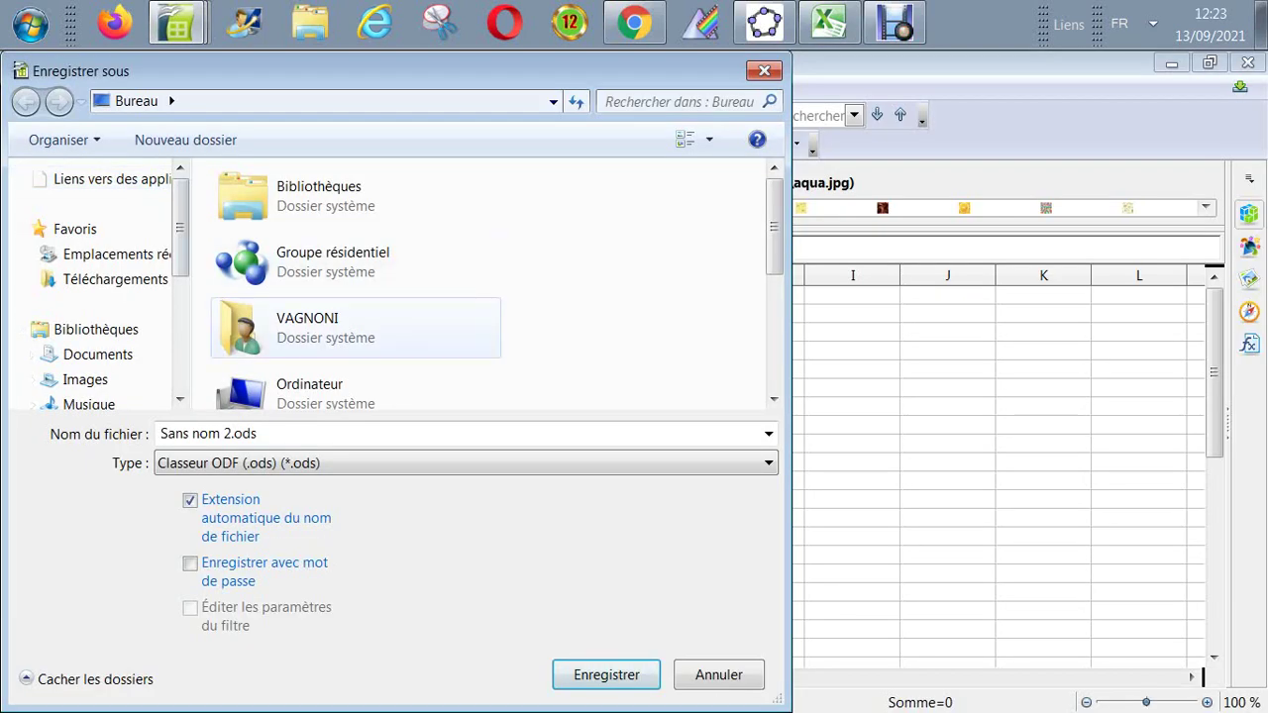
{"action": "left_click", "coordinate": [764, 71]}
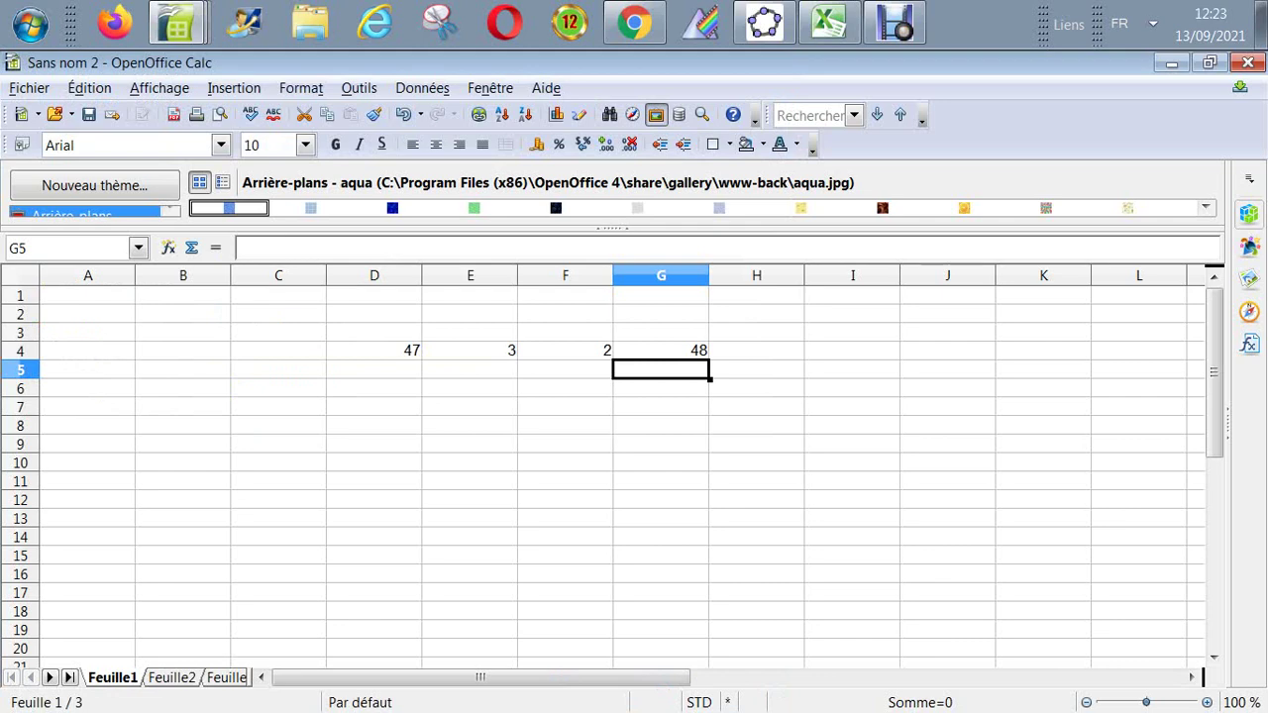
Step: Save the sheet to Bureau as Sans nom 2.xls in Microsoft Excel 97/2000/XP format, keeping the current format
{"action": "key", "text": "alt+f"}
{"action": "key", "text": "Down"}
{"action": "key", "text": "Down"}
{"action": "key", "text": "Down"}
{"action": "key", "text": "Down"}
{"action": "key", "text": "Down"}
{"action": "key", "text": "Down"}
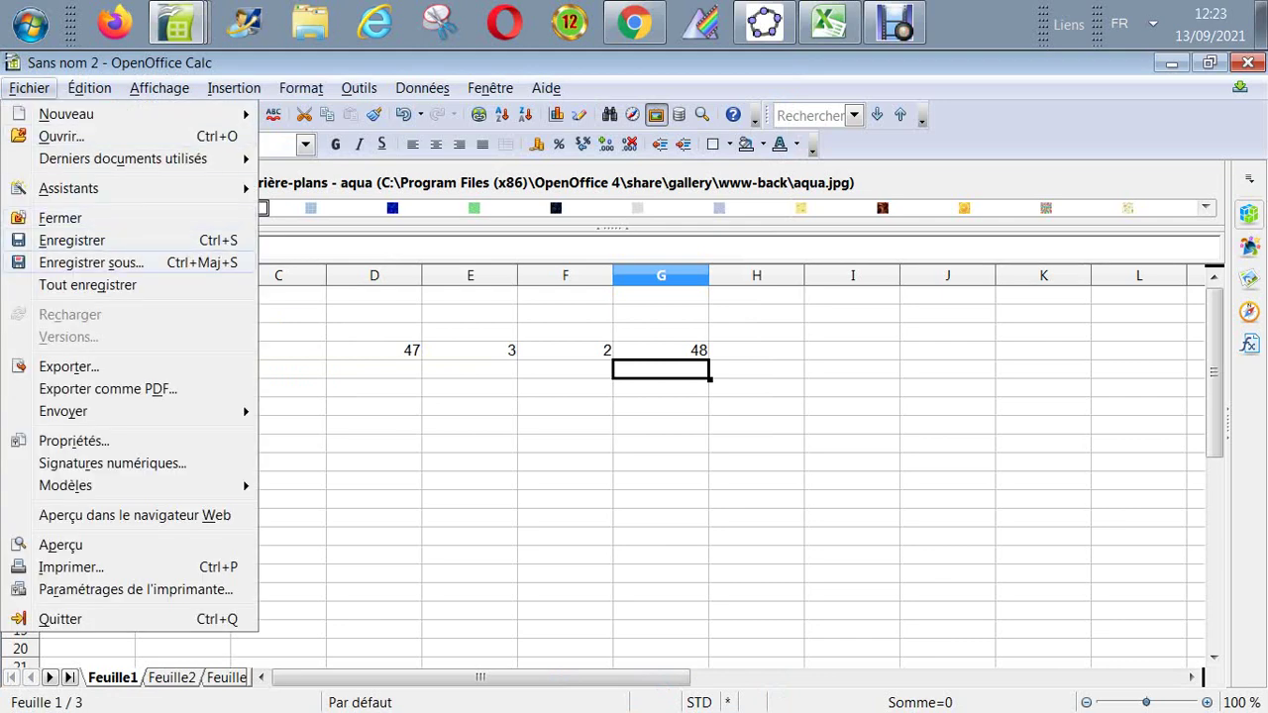
{"action": "key", "text": "Return"}
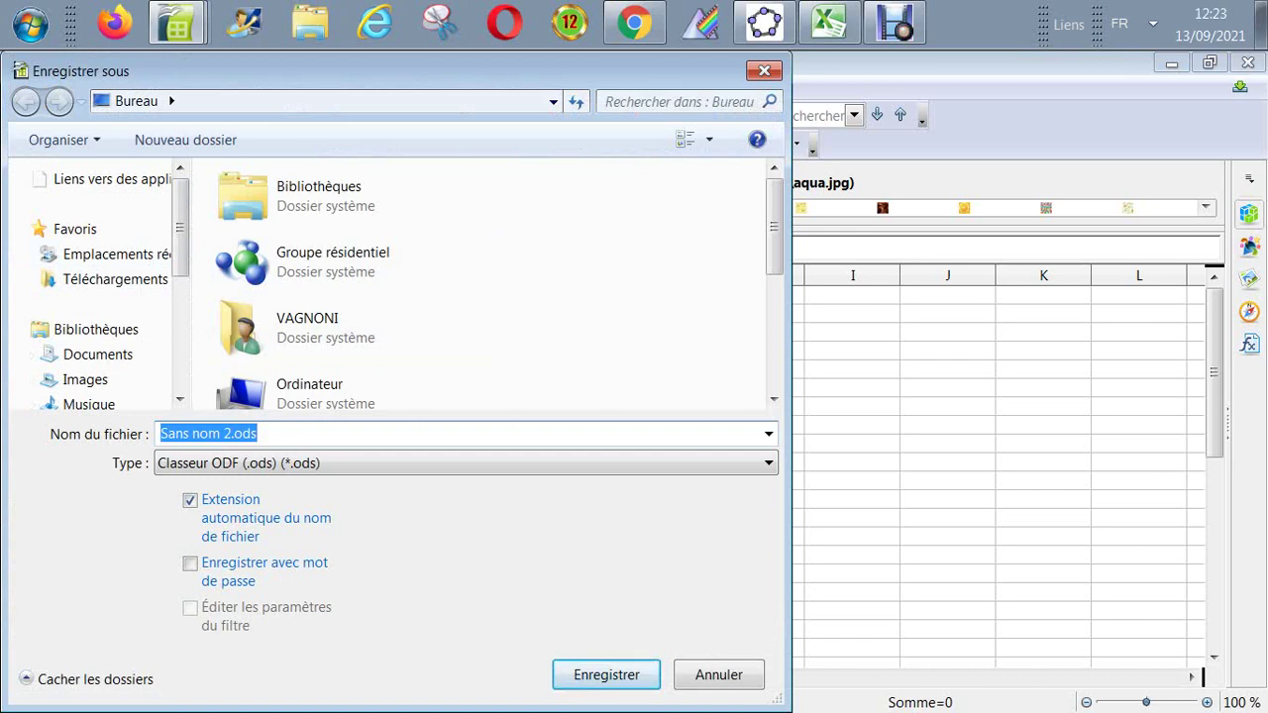
{"action": "key", "text": "Tab"}
{"action": "key", "text": "alt+Down"}
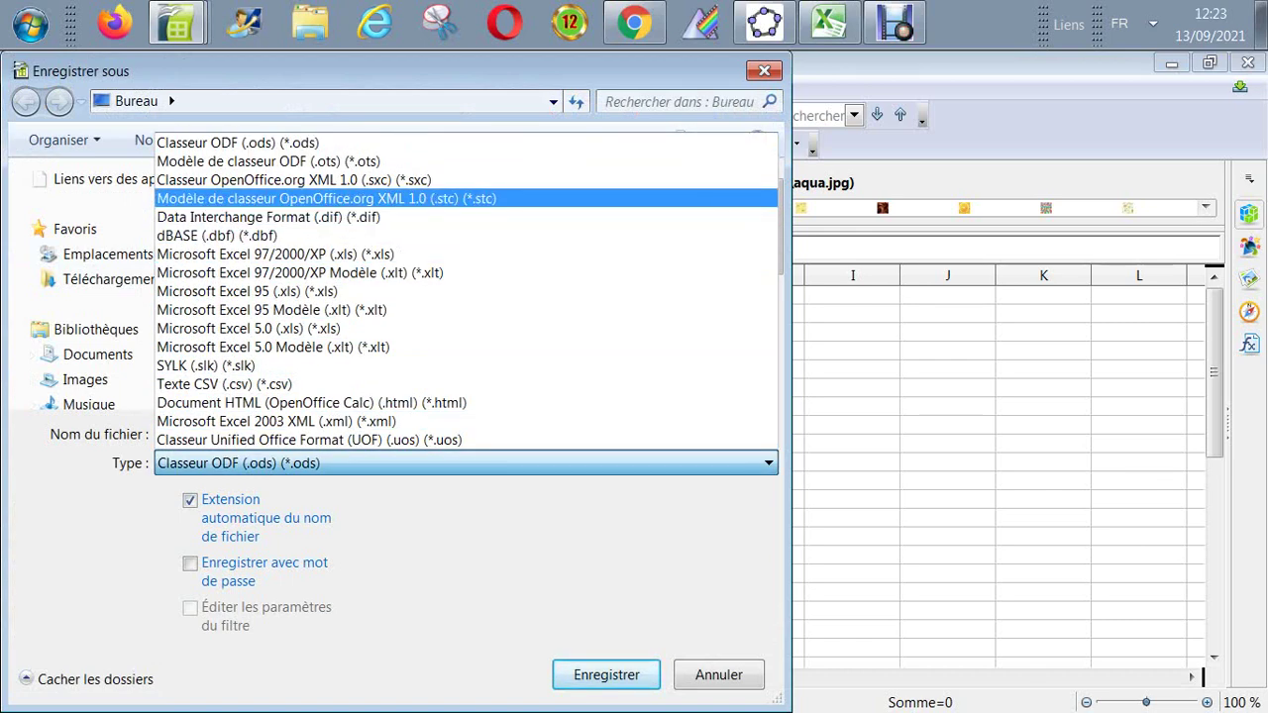
{"action": "key", "text": "Down"}
{"action": "key", "text": "Down"}
{"action": "key", "text": "Down"}
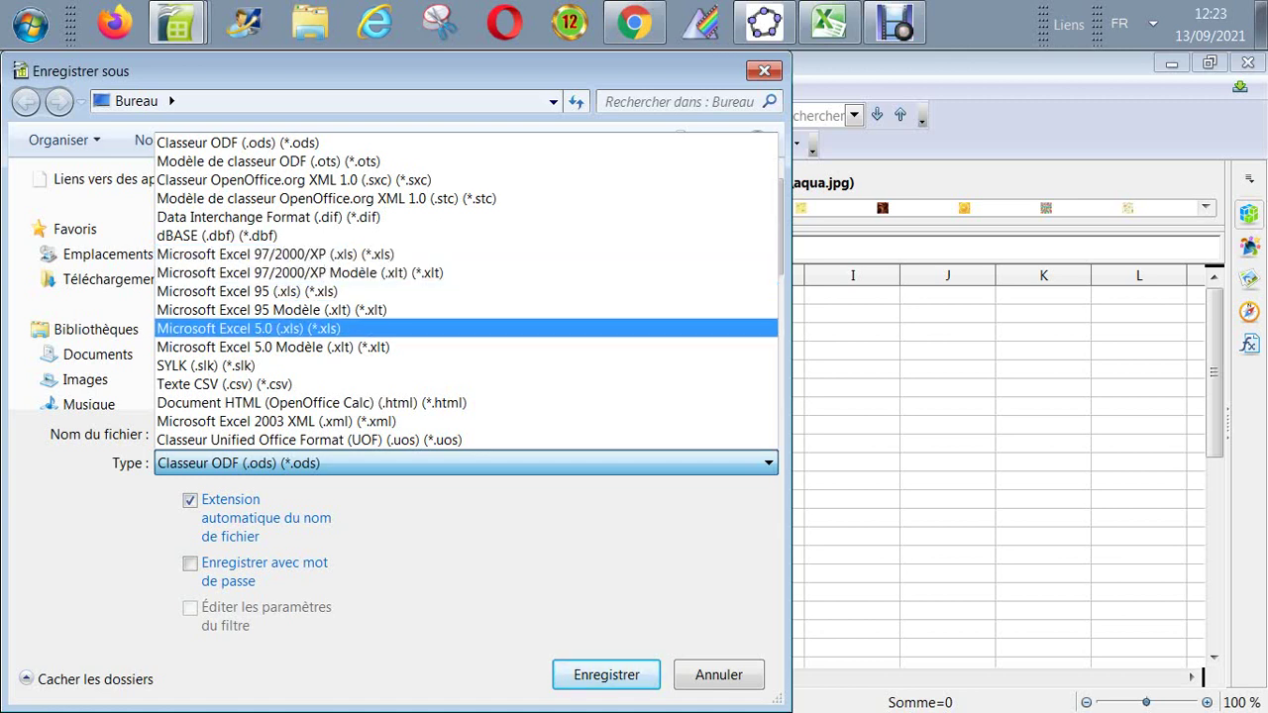
{"action": "key", "text": "Return"}
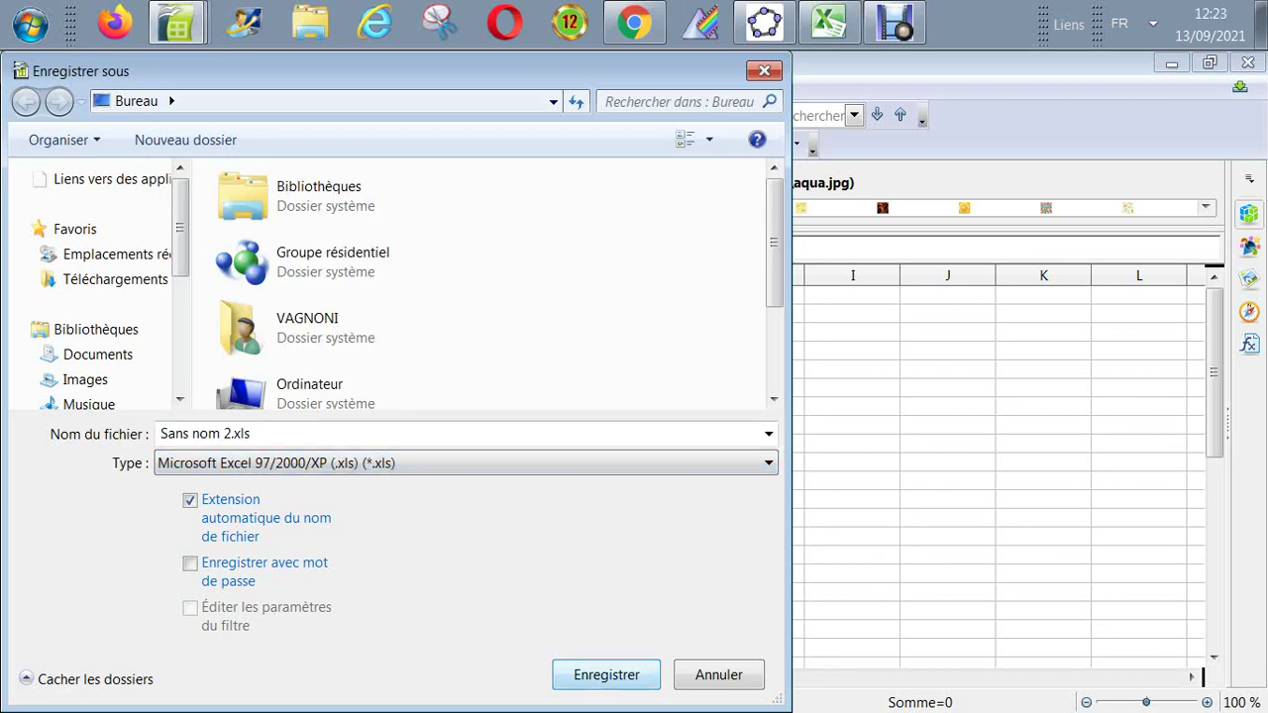
{"action": "key", "text": "Return"}
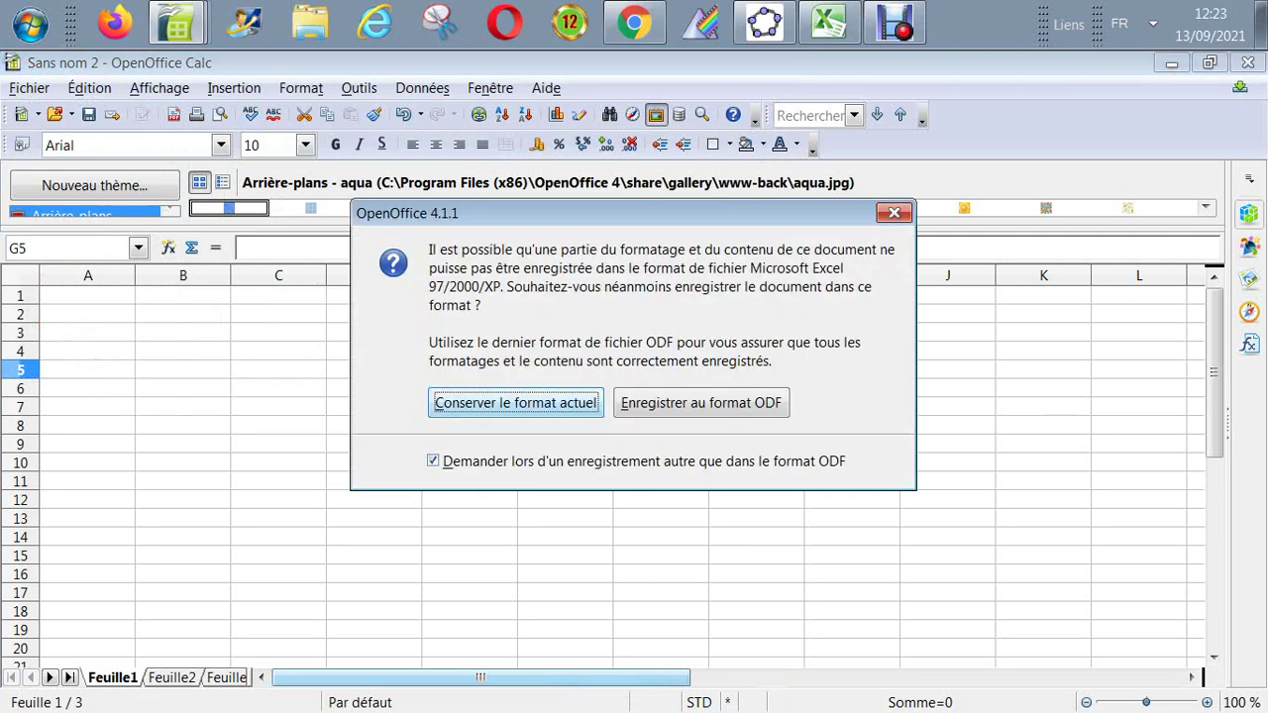
{"action": "key", "text": "Return"}
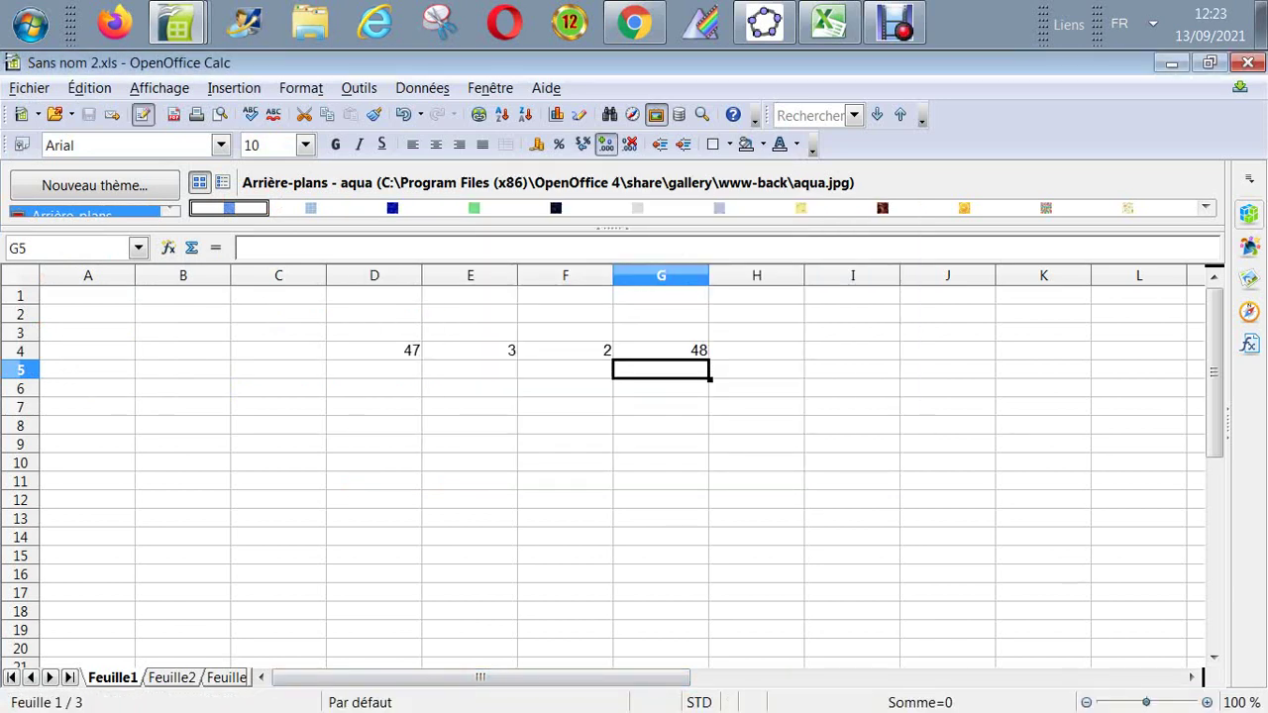
Step: Switch to Excel and open Sans nom 2.xls from the Bureau folder as read-only
{"action": "key", "text": "alt+Tab"}
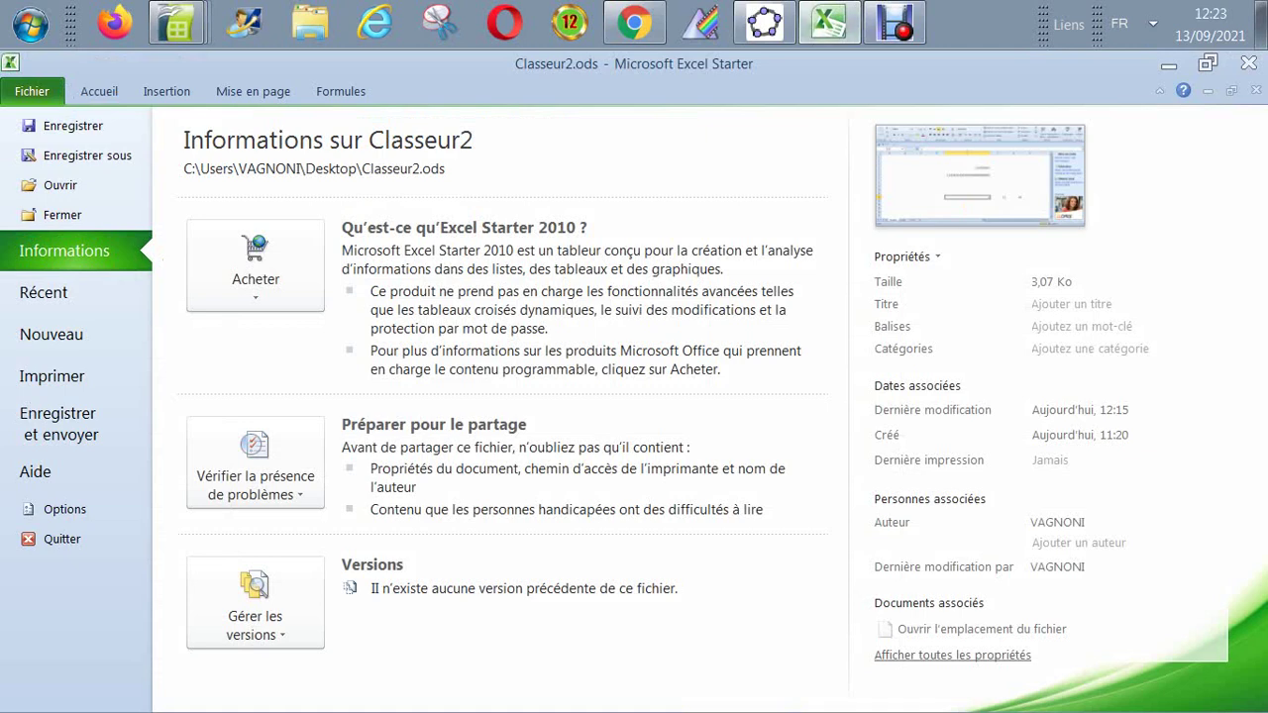
{"action": "key", "text": "Down"}
{"action": "key", "text": "Down"}
{"action": "key", "text": "Down"}
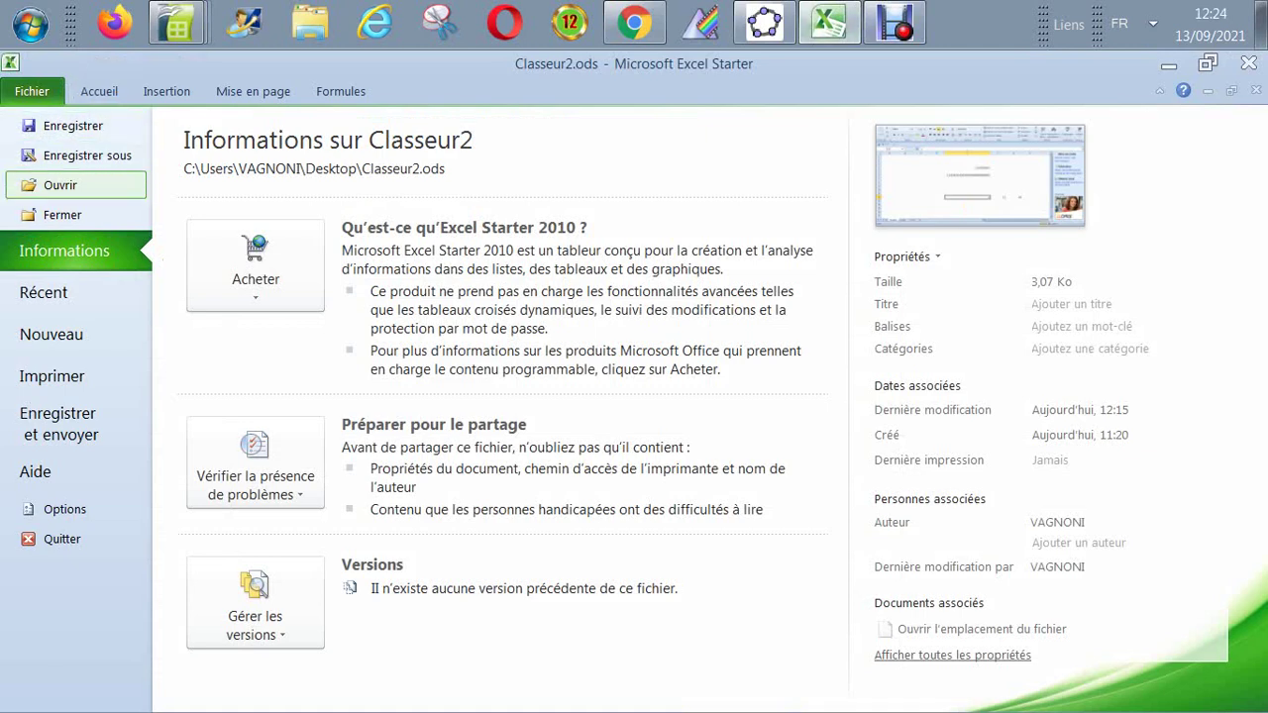
{"action": "key", "text": "Return"}
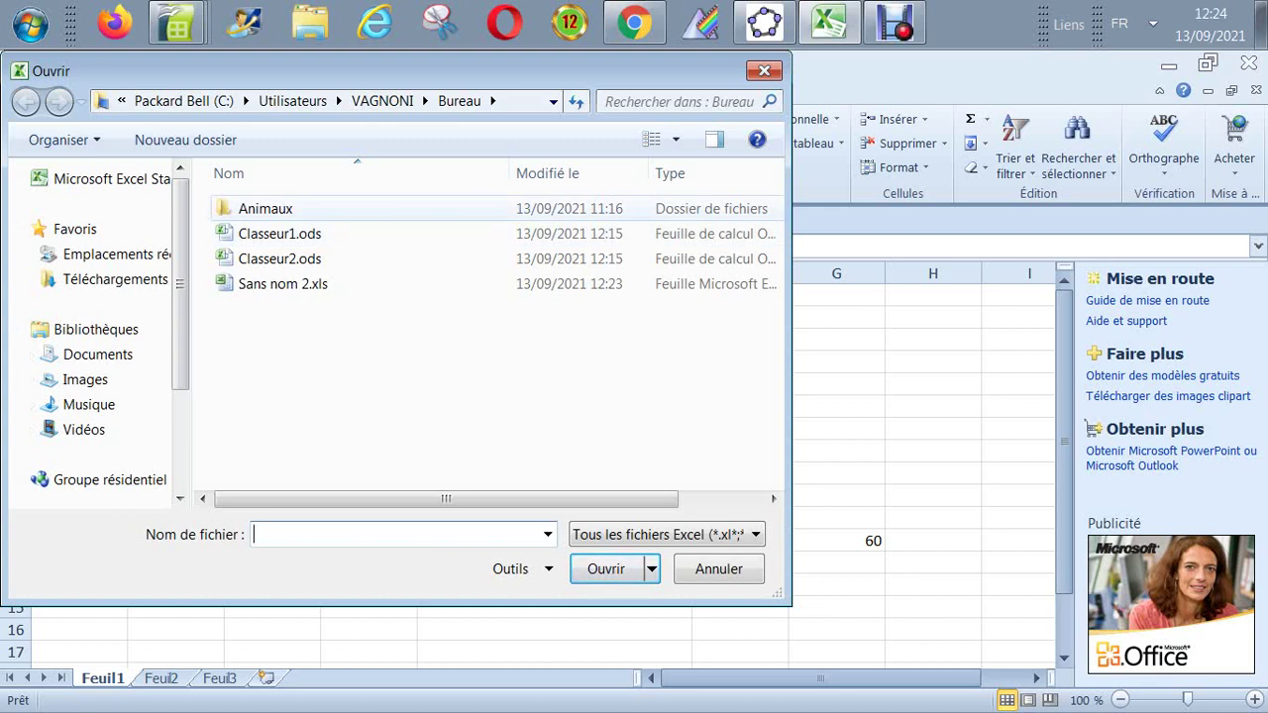
{"action": "left_click", "coordinate": [283, 283]}
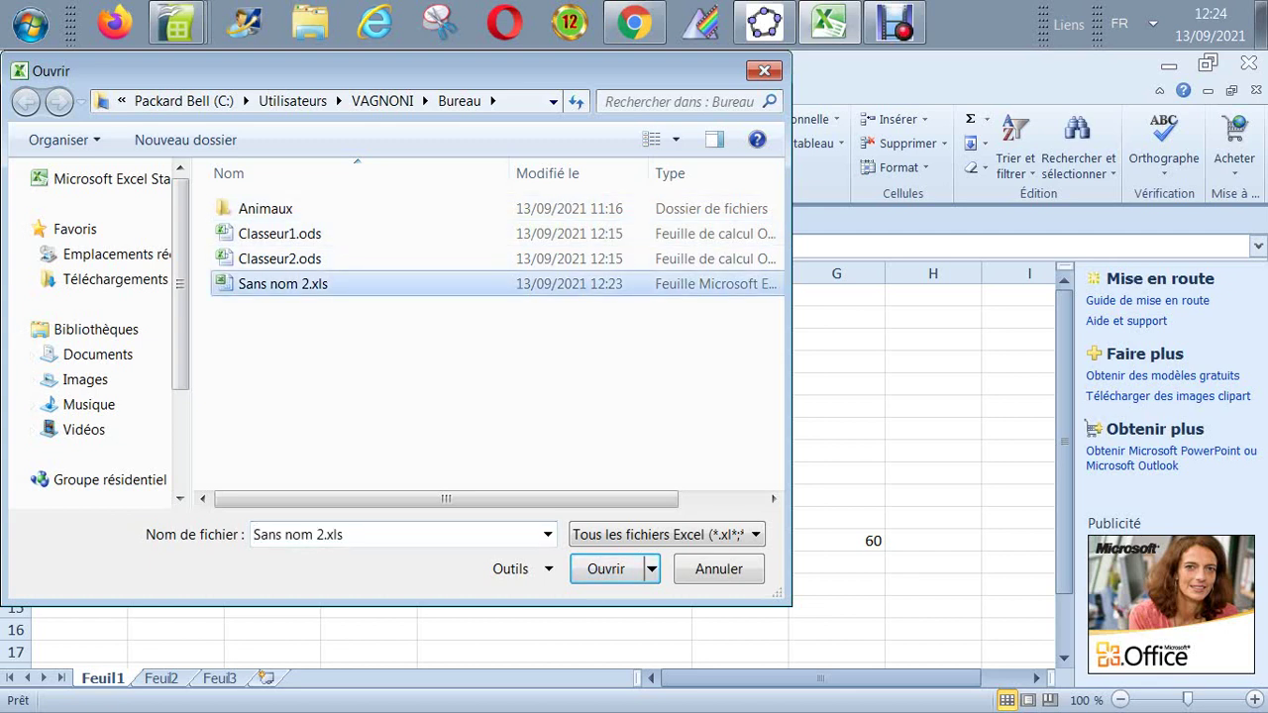
{"action": "key", "text": "Return"}
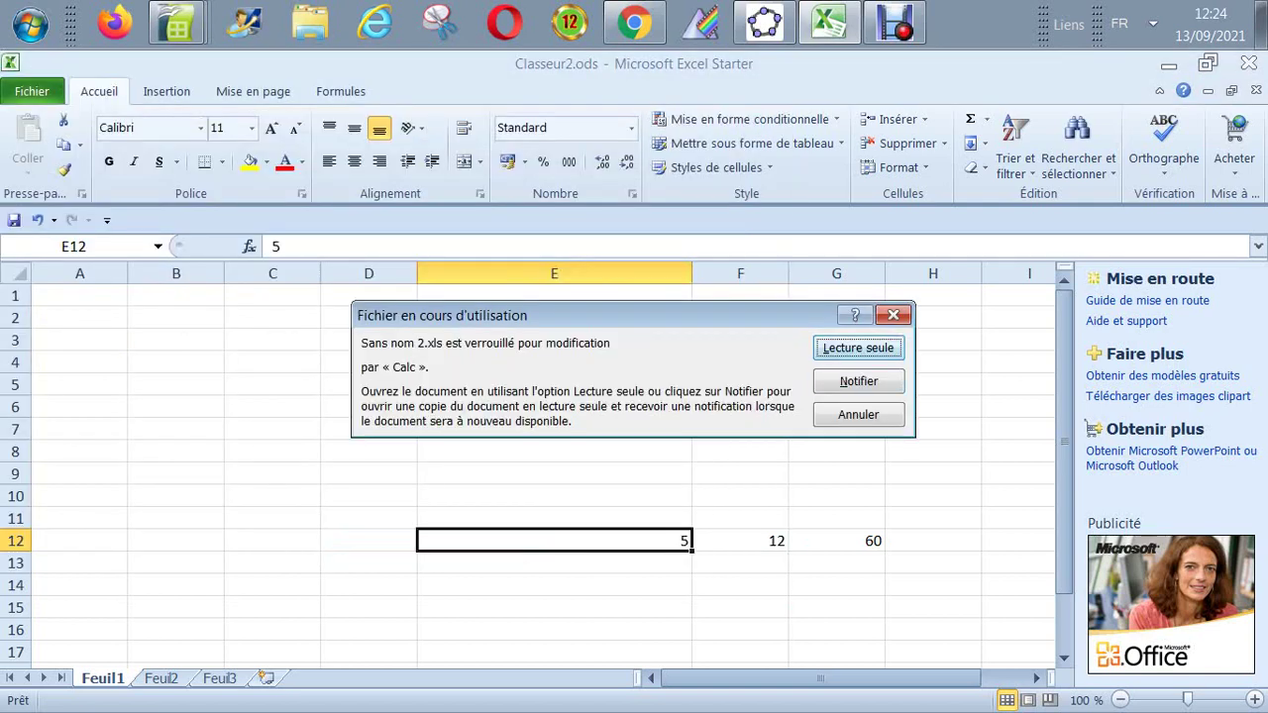
{"action": "key", "text": "Return"}
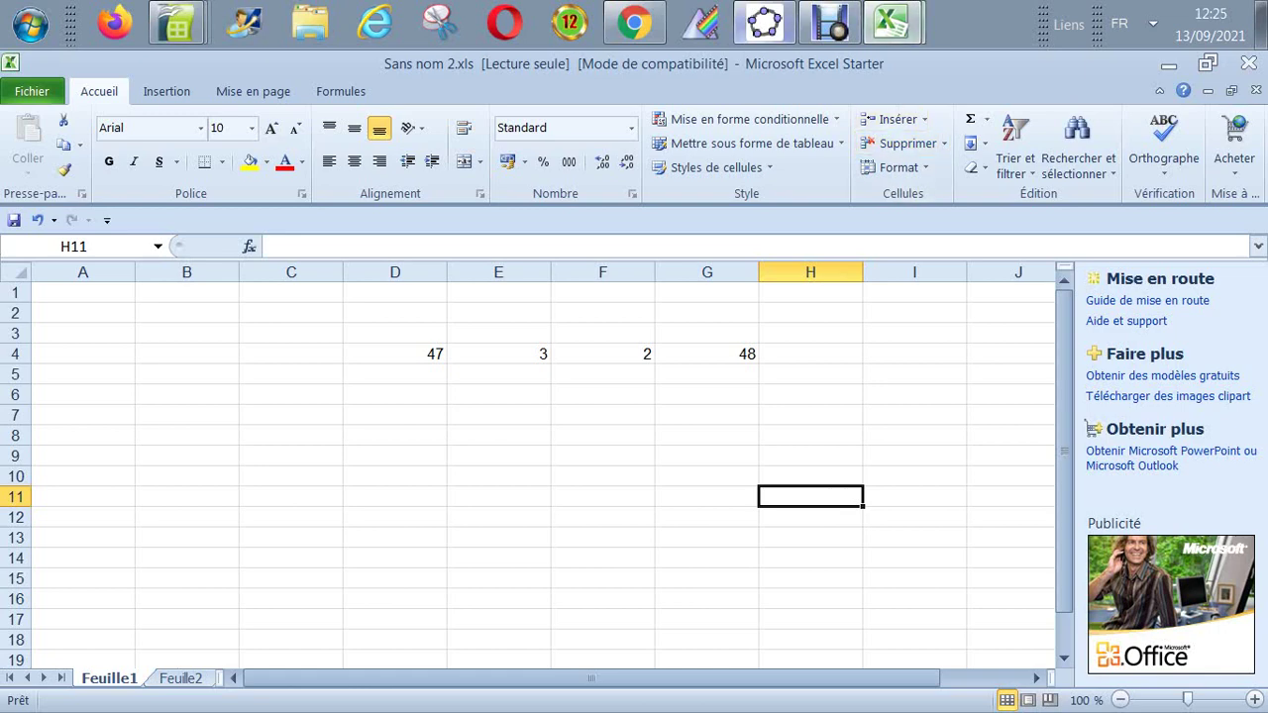
Step: Switch to GeoGebra Classique and view the resources offered for opening, cancelling the closing of the application
{"action": "left_click", "coordinate": [764, 22]}
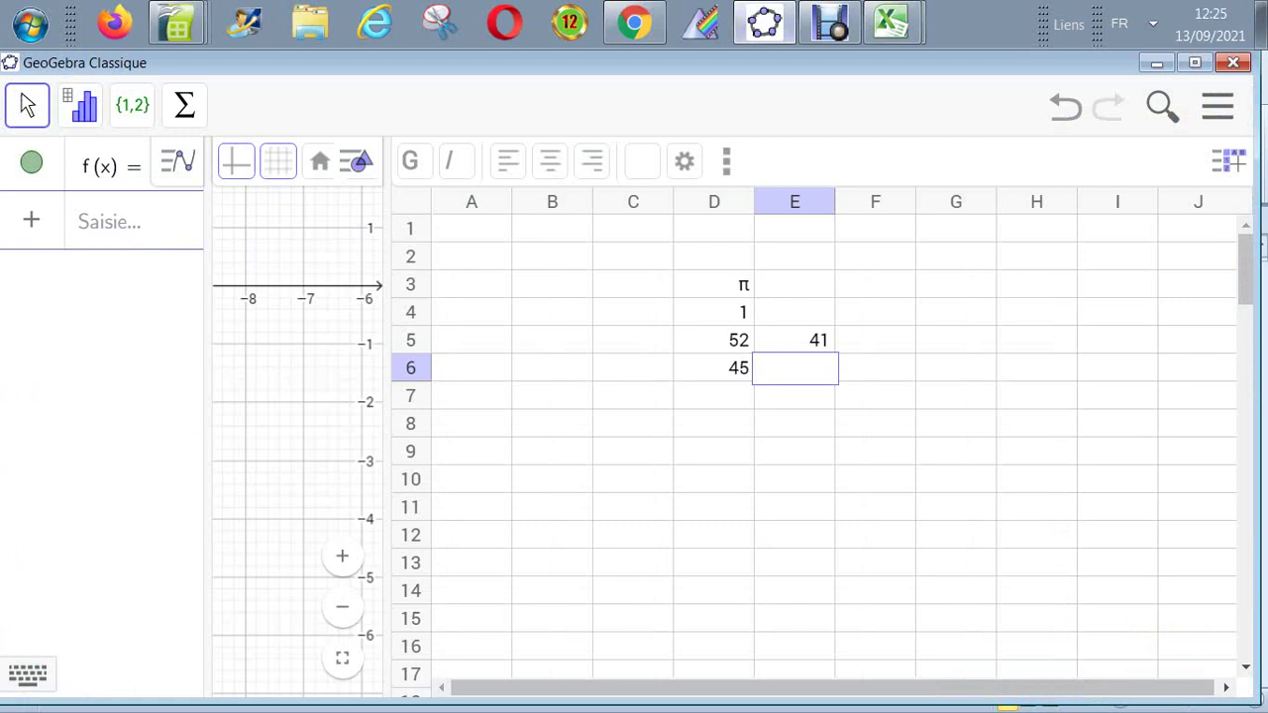
{"action": "left_click", "coordinate": [794, 424]}
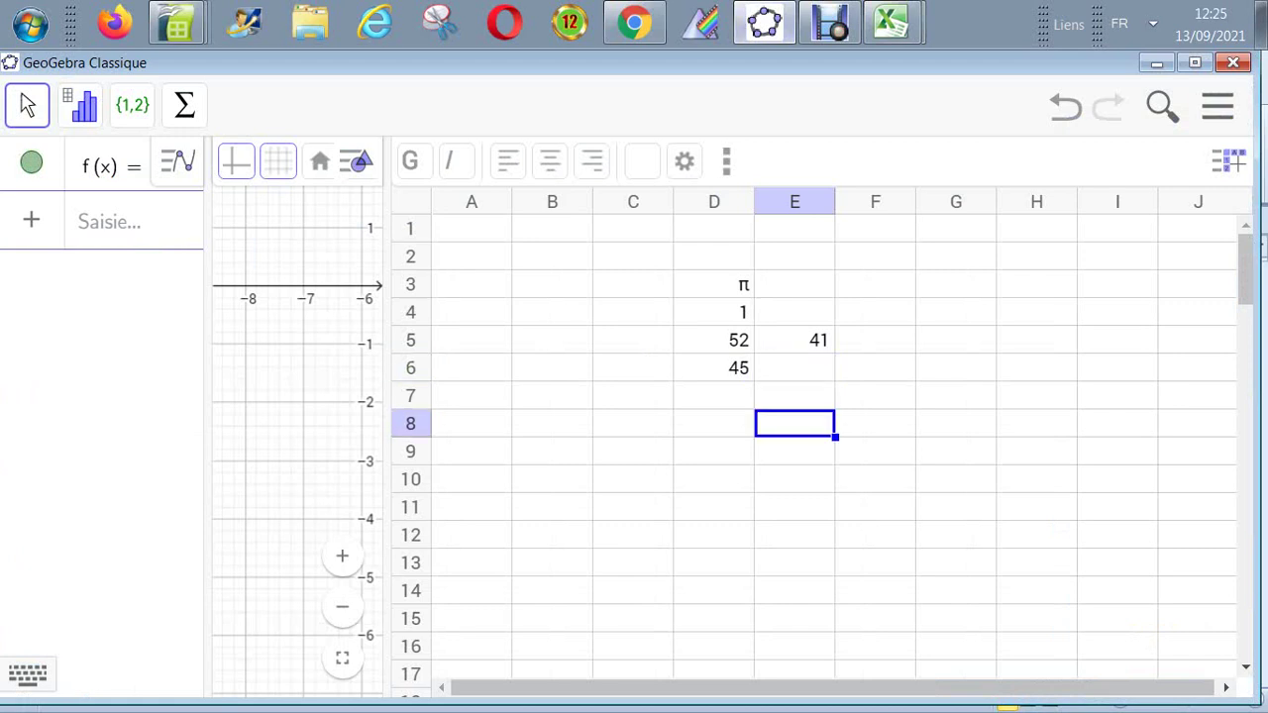
{"action": "left_click", "coordinate": [1228, 162]}
{"action": "left_click", "coordinate": [1228, 162]}
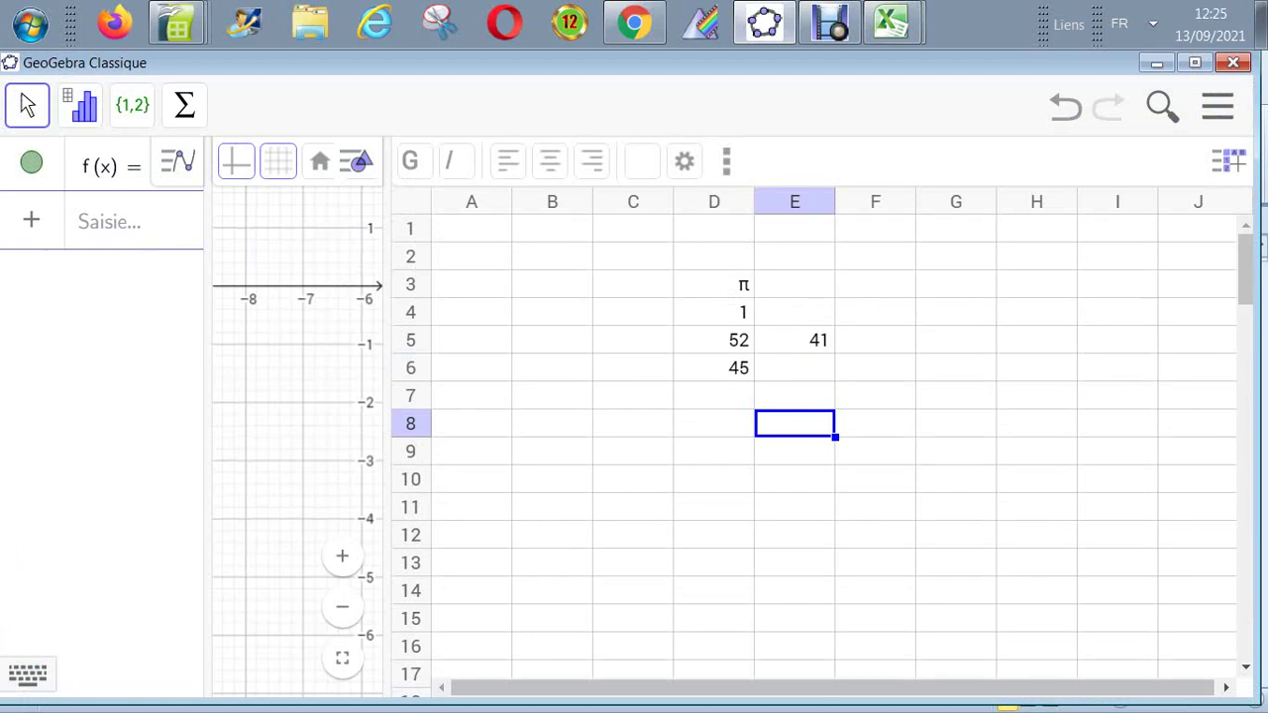
{"action": "left_click", "coordinate": [1217, 106]}
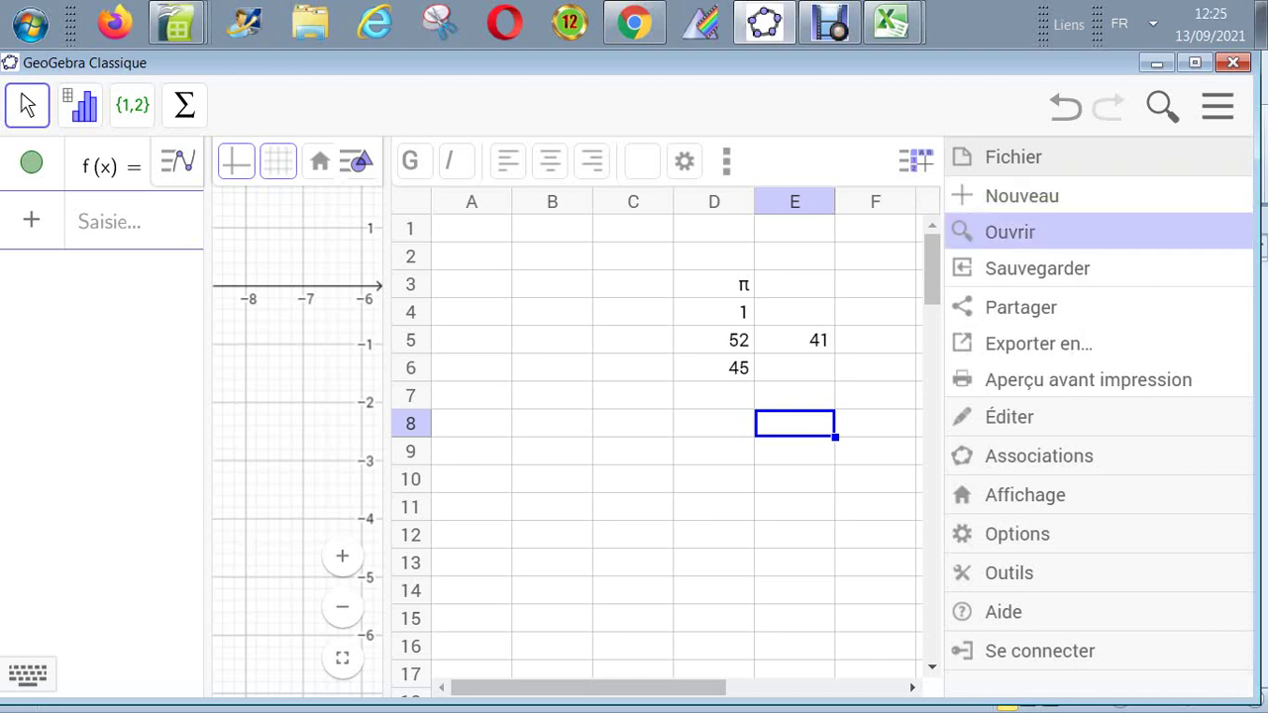
{"action": "left_click", "coordinate": [1009, 232]}
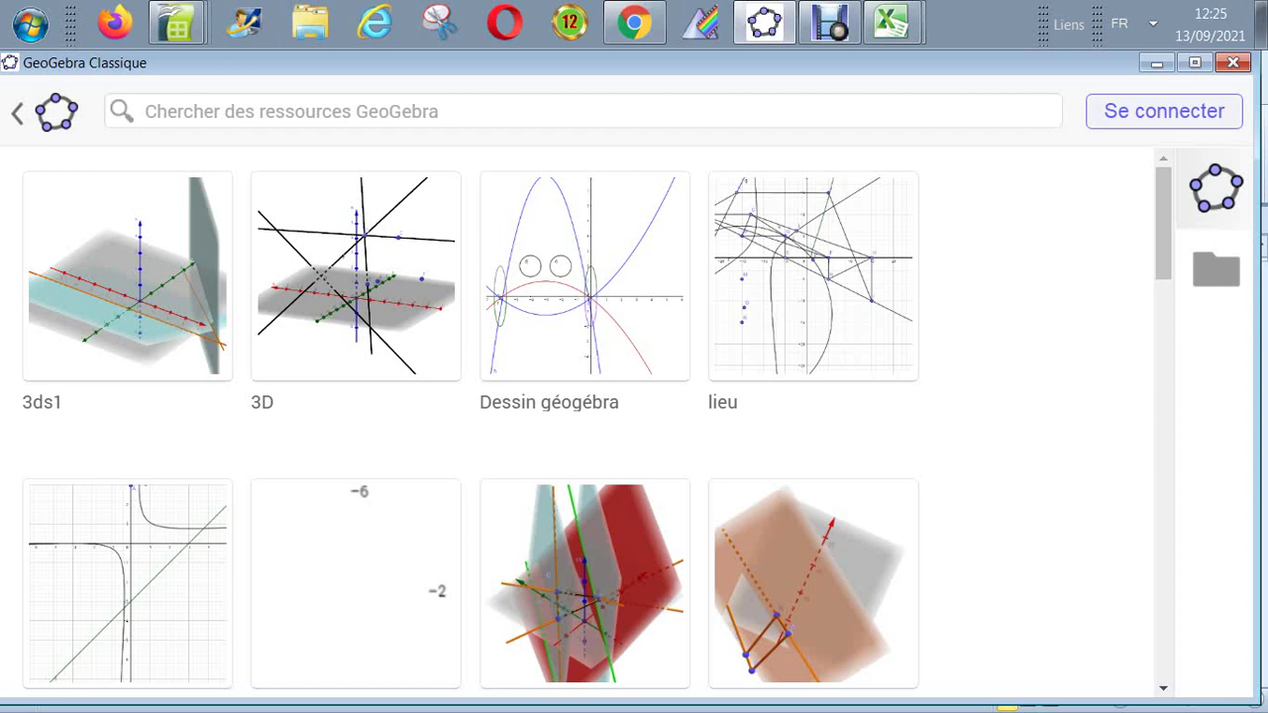
{"action": "left_click", "coordinate": [1233, 63]}
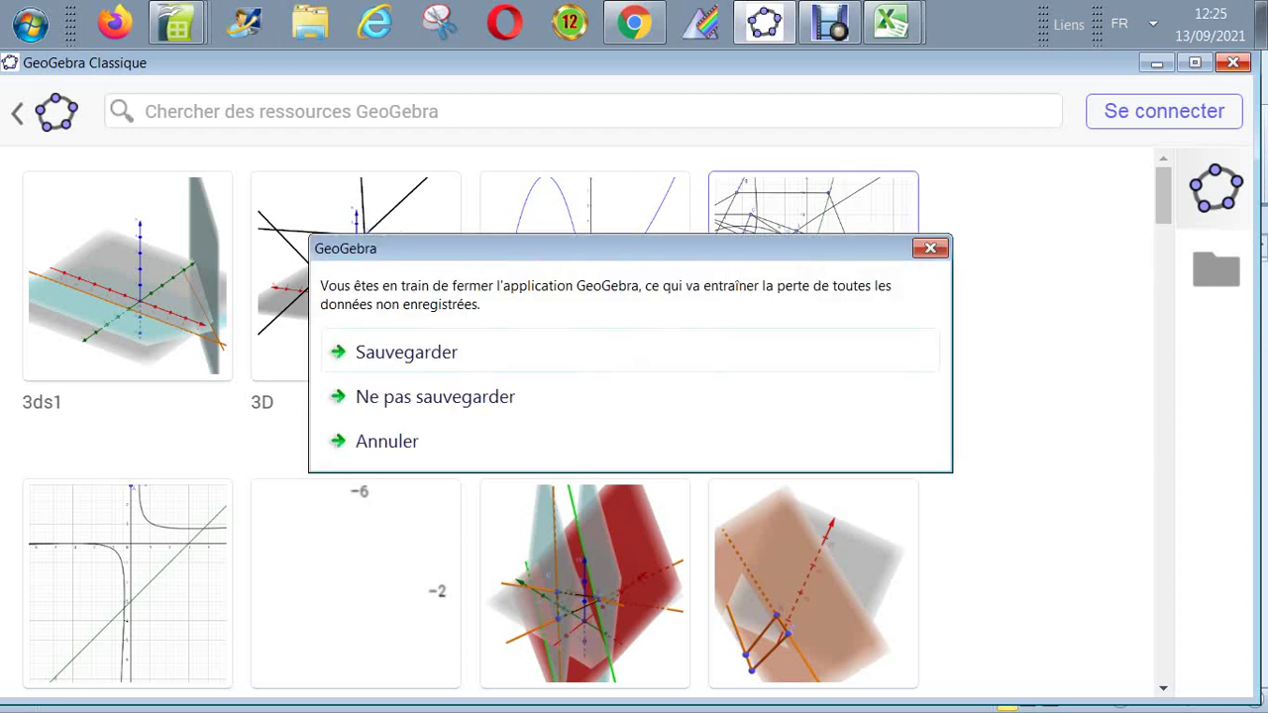
{"action": "left_click", "coordinate": [386, 440]}
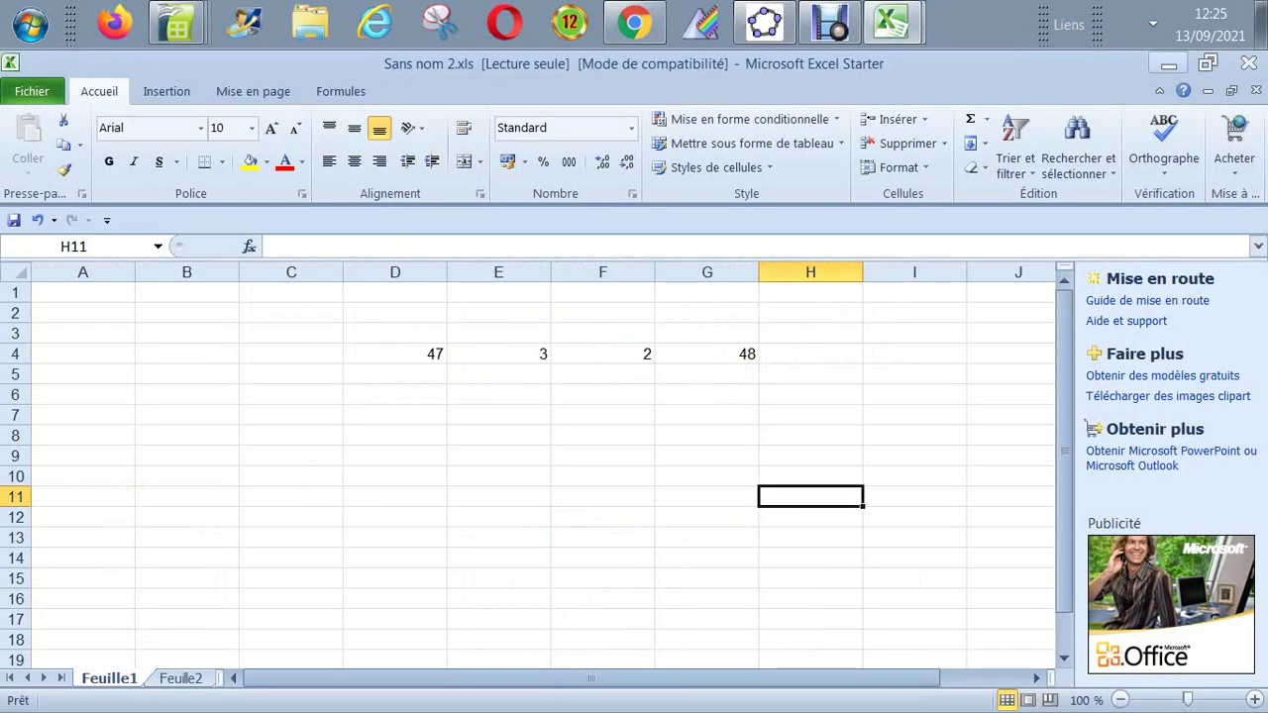
{"action": "left_click", "coordinate": [1155, 63]}
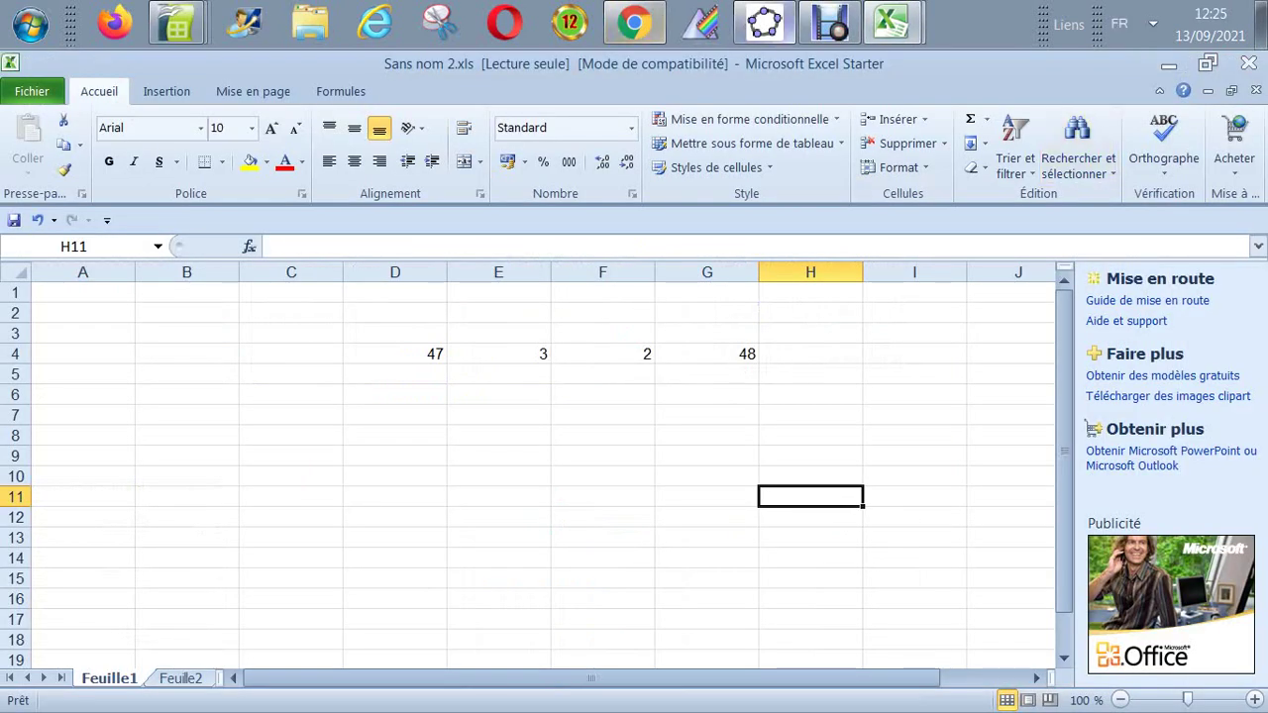
Step: Try to open Sans nom 2.xls from Bureau in GeoGebra Classique, and close GeoGebra without saving
{"action": "left_click", "coordinate": [764, 24]}
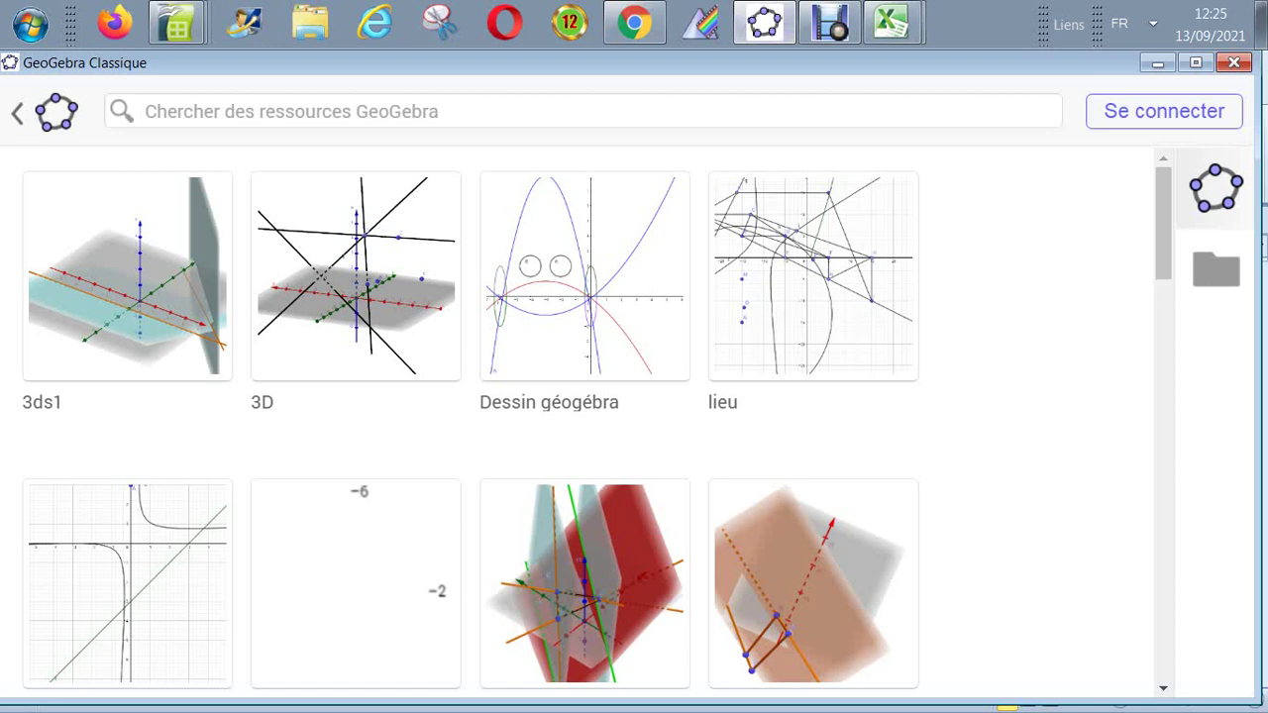
{"action": "key", "text": "ctrl+o"}
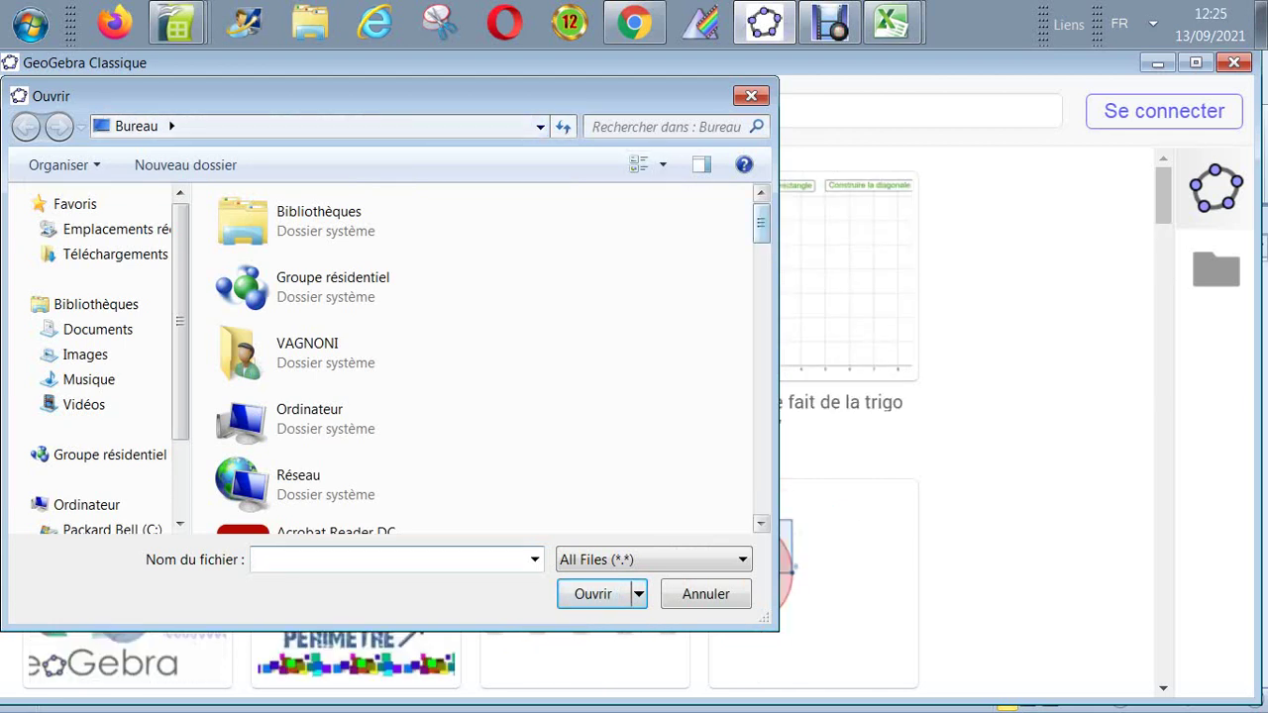
{"action": "scroll", "coordinate": [475, 357], "scroll_direction": "down", "scroll_amount": 10}
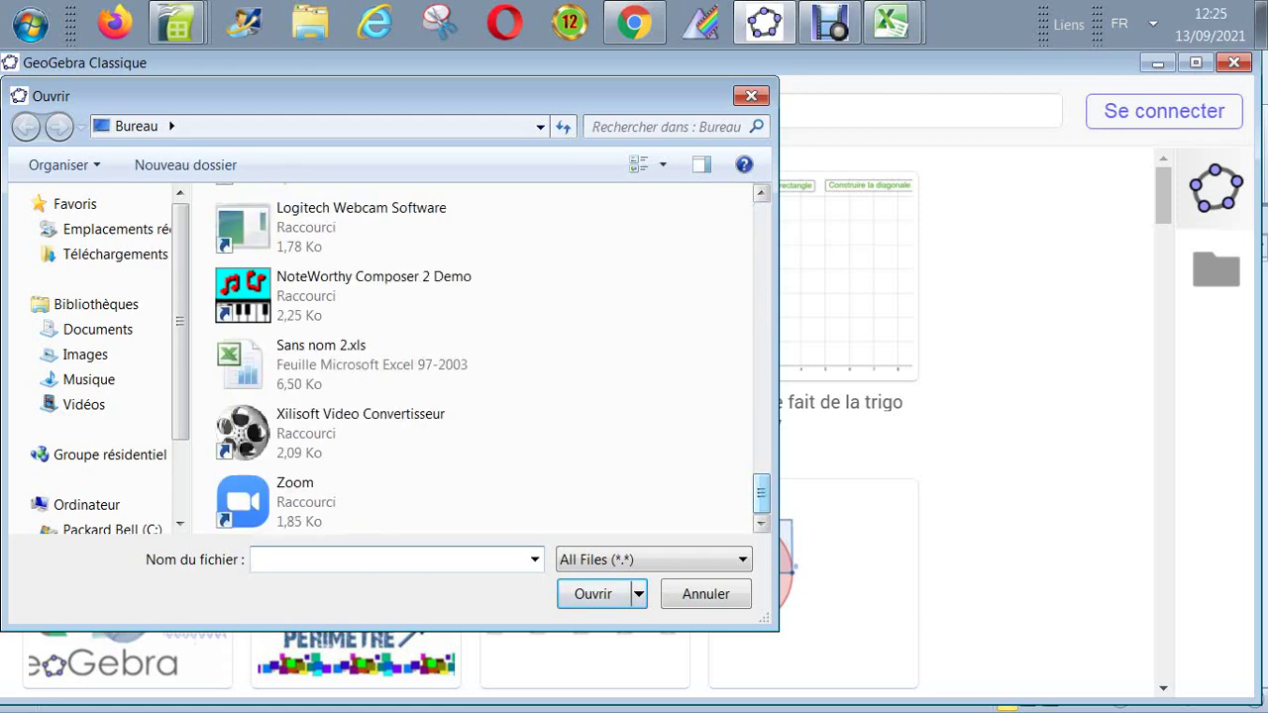
{"action": "left_click", "coordinate": [357, 364]}
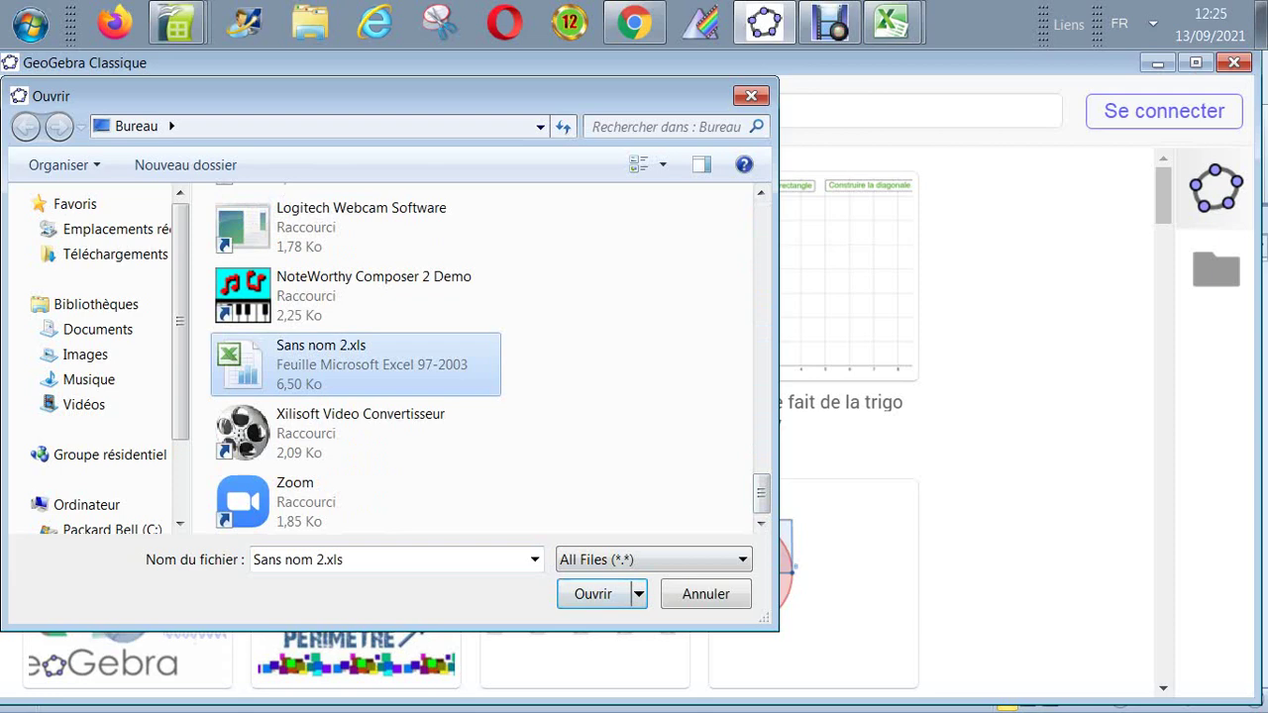
{"action": "key", "text": "Return"}
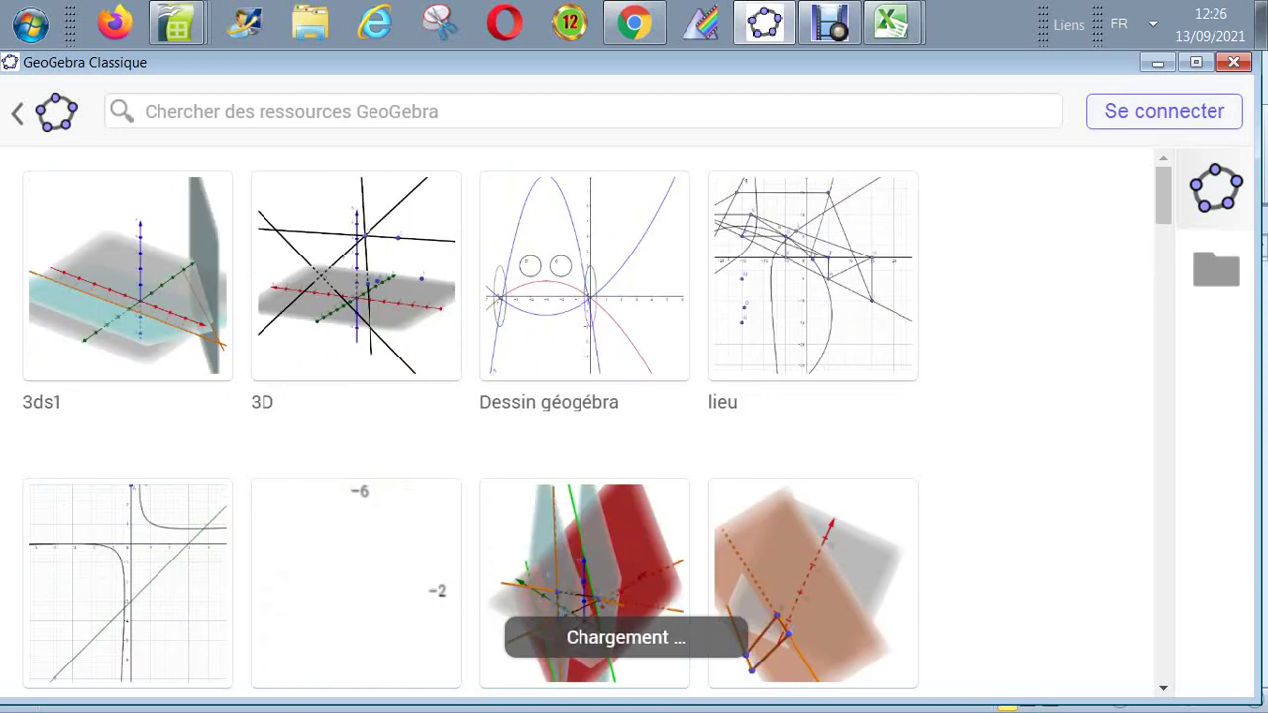
{"action": "left_click", "coordinate": [1233, 63]}
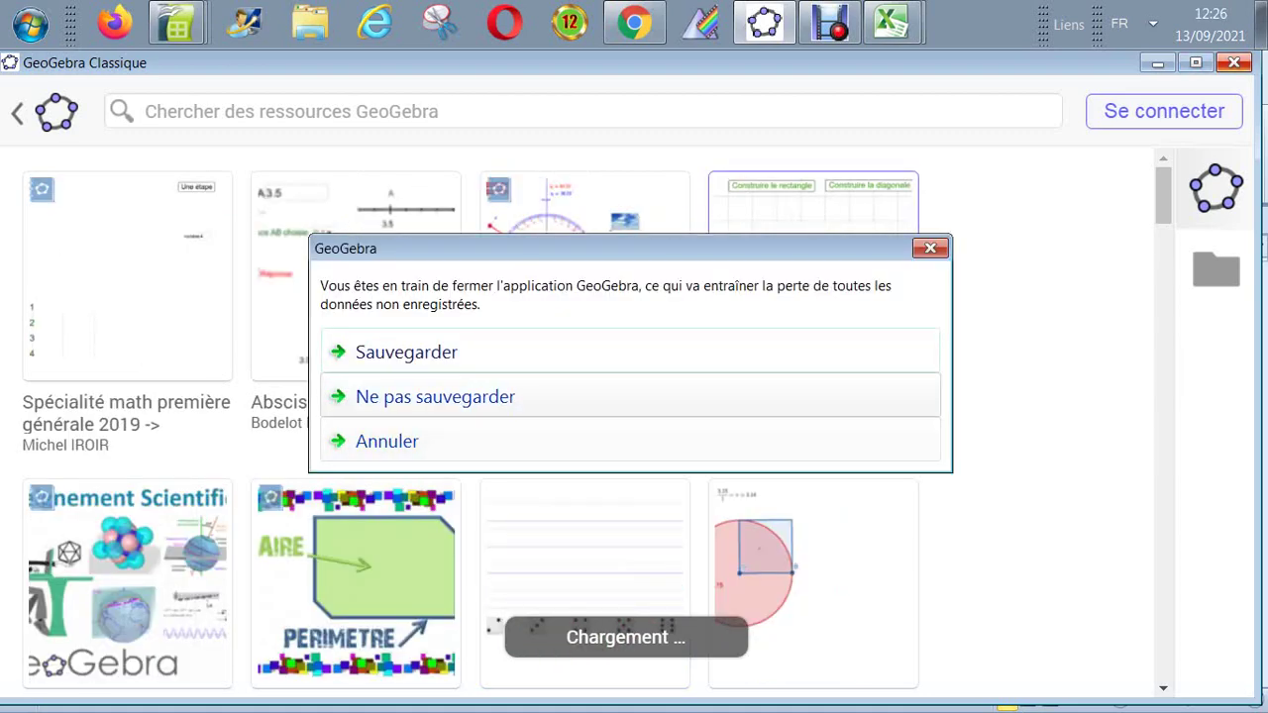
{"action": "left_click", "coordinate": [435, 396]}
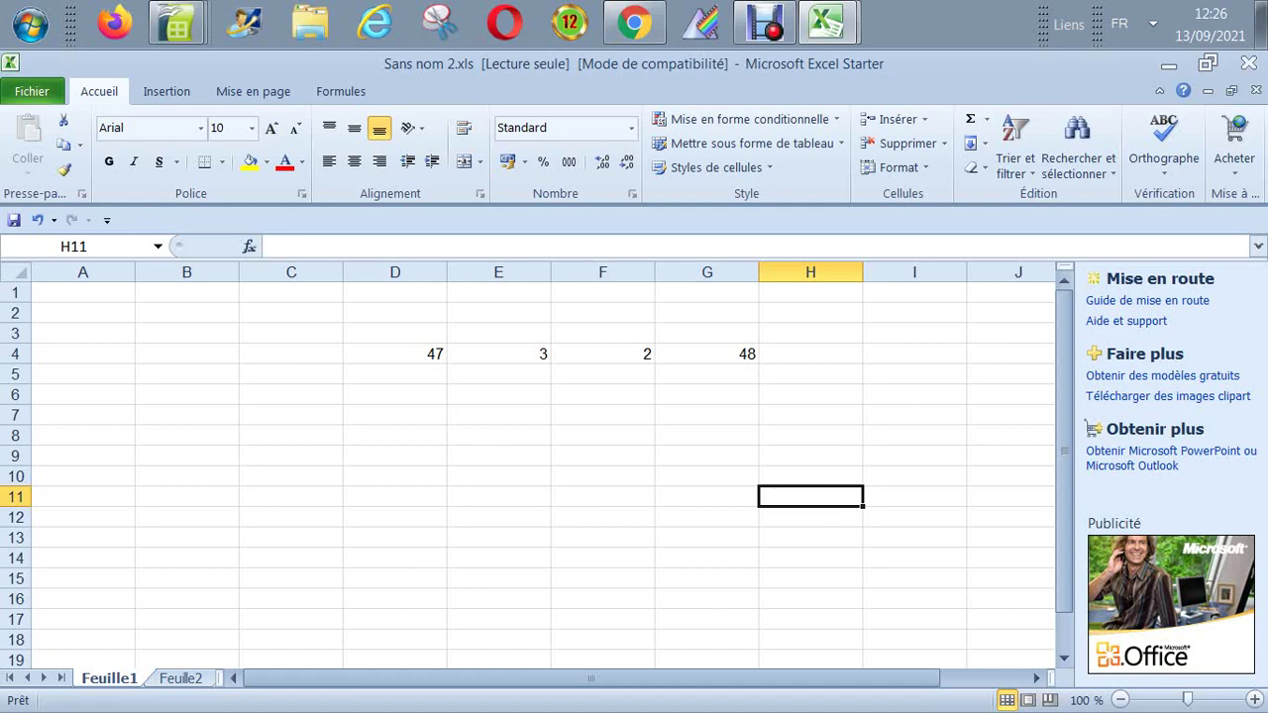
Step: Start saving a copy of Sans nom 2.xls in Excel and examine the file types offered, leaving without saving
{"action": "key", "text": "alt+f"}
{"action": "key", "text": "Down"}
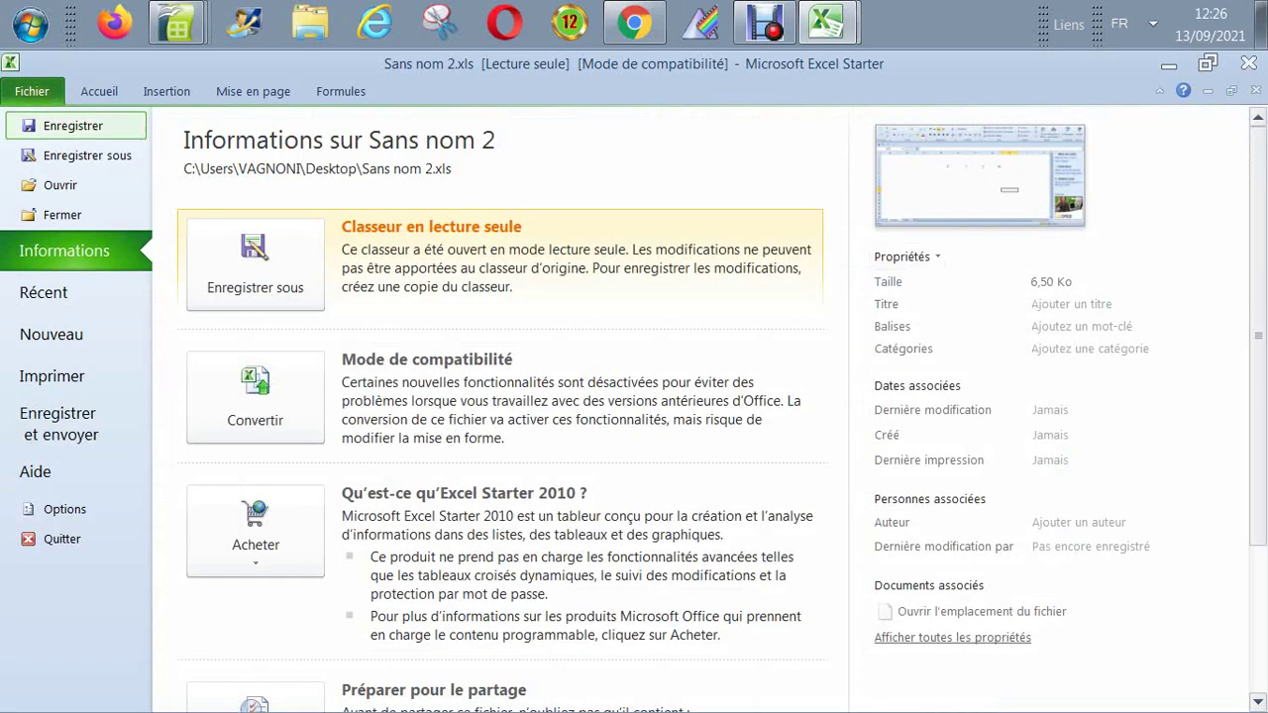
{"action": "key", "text": "Down"}
{"action": "key", "text": "Down"}
{"action": "key", "text": "Down"}
{"action": "key", "text": "Up"}
{"action": "key", "text": "Up"}
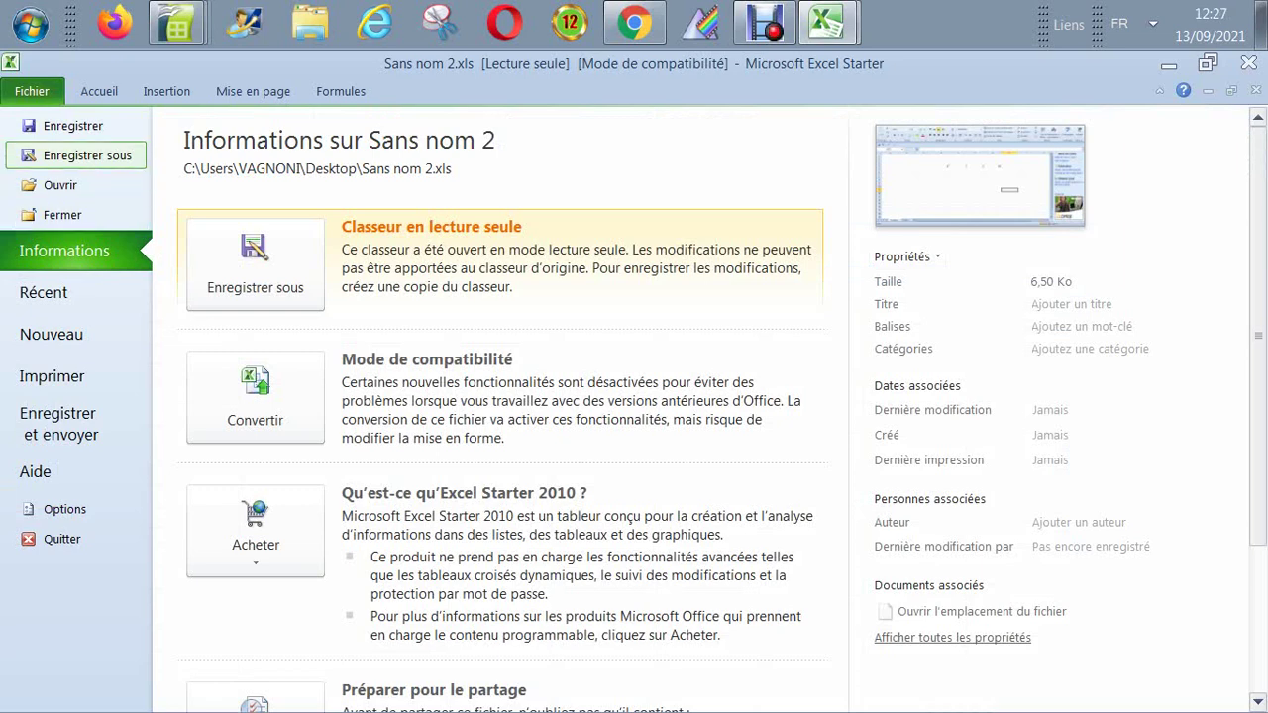
{"action": "key", "text": "Down"}
{"action": "key", "text": "Down"}
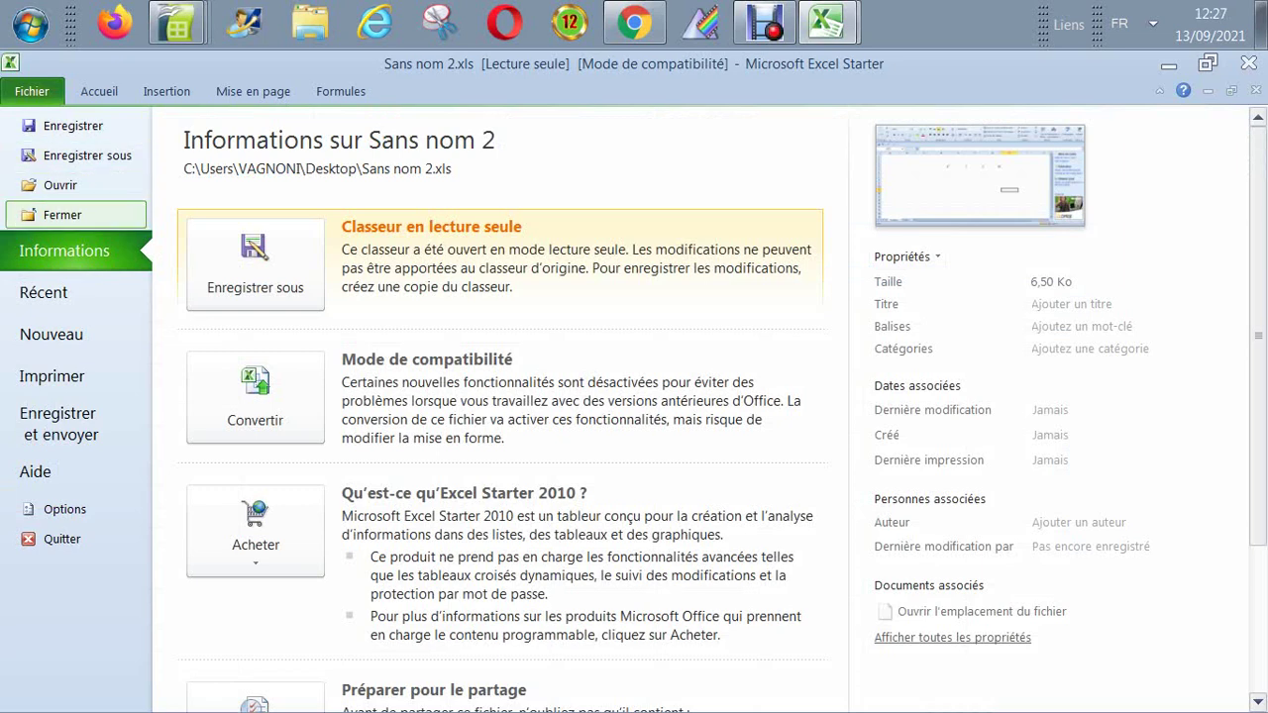
{"action": "key", "text": "Up"}
{"action": "key", "text": "Up"}
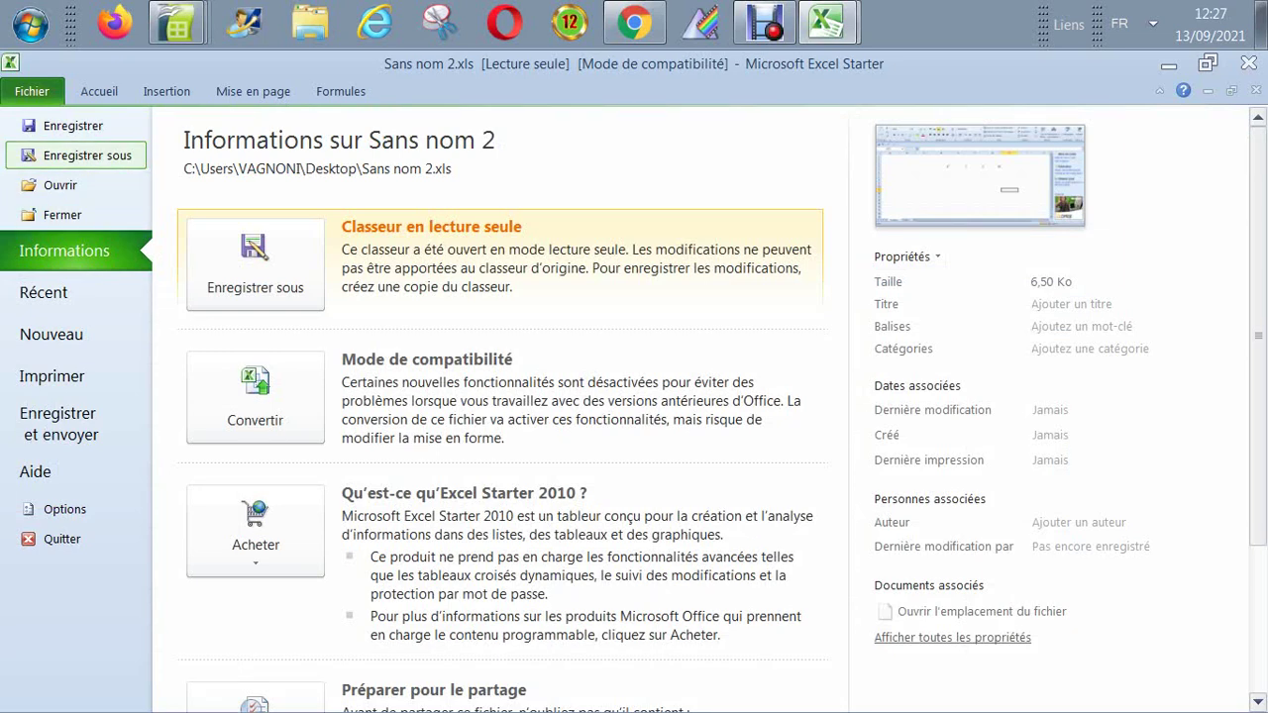
{"action": "key", "text": "Return"}
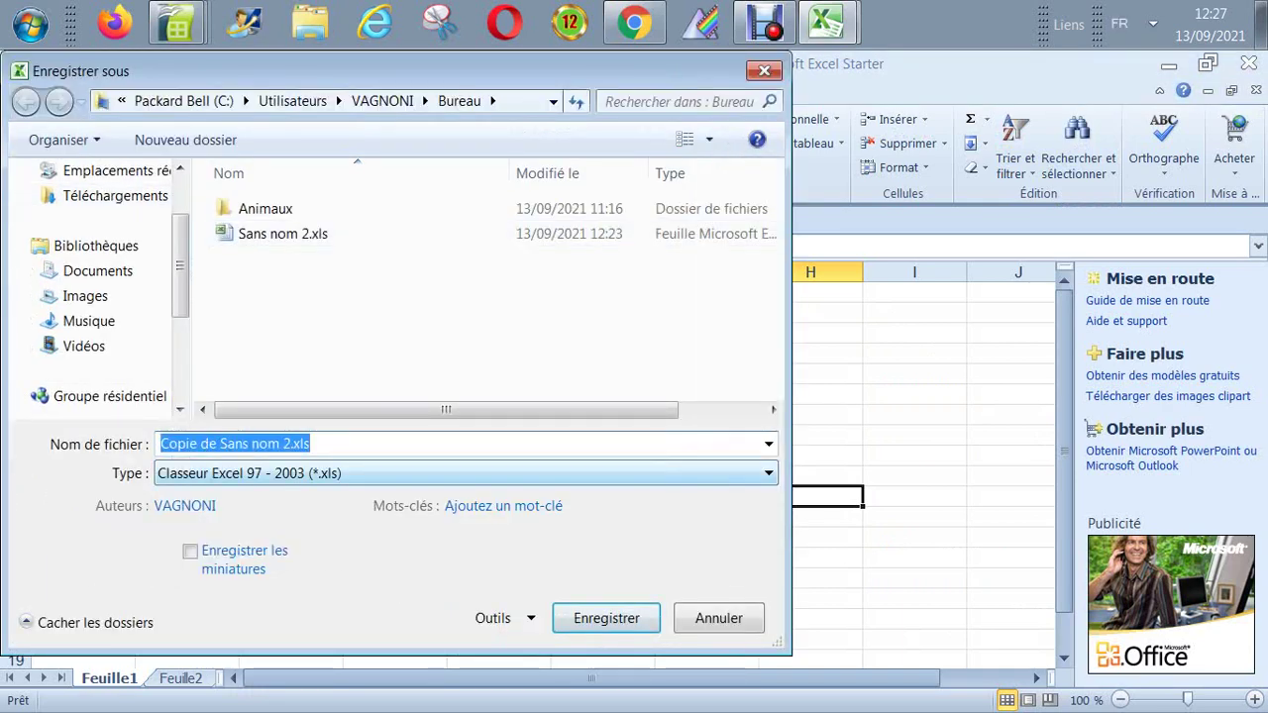
{"action": "key", "text": "Tab"}
{"action": "key", "text": "alt+Down"}
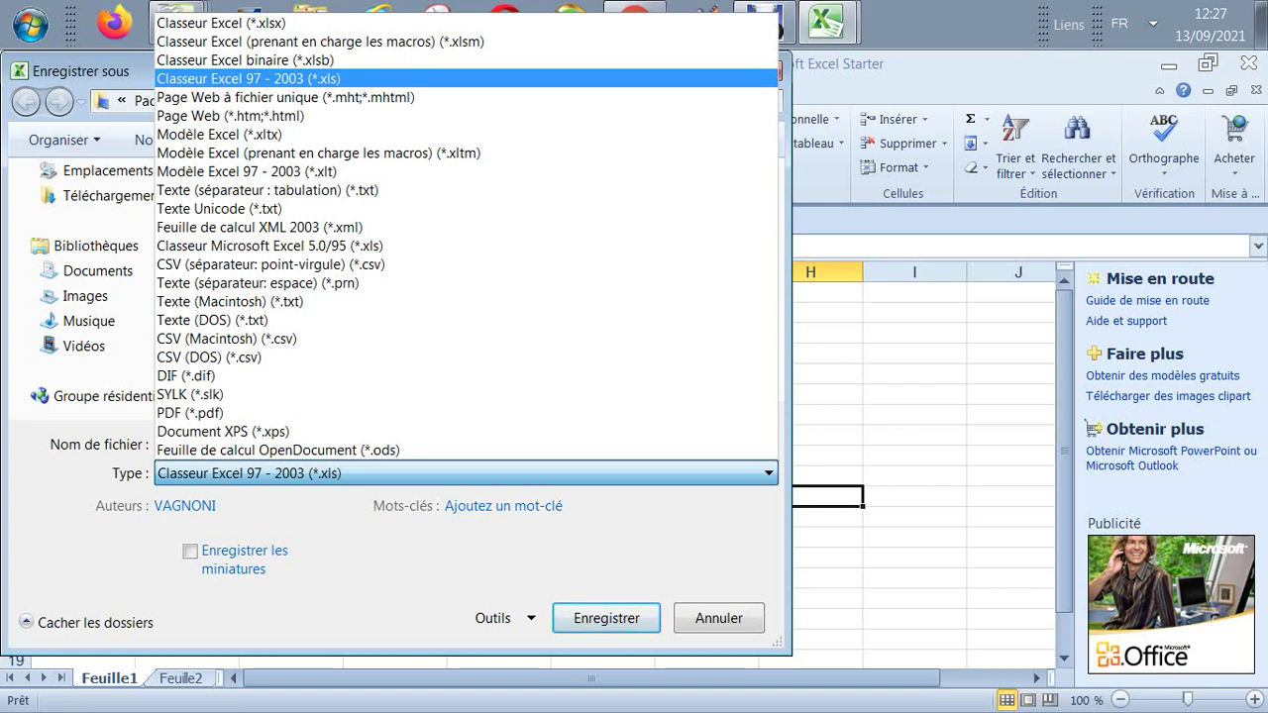
{"action": "key", "text": "Return"}
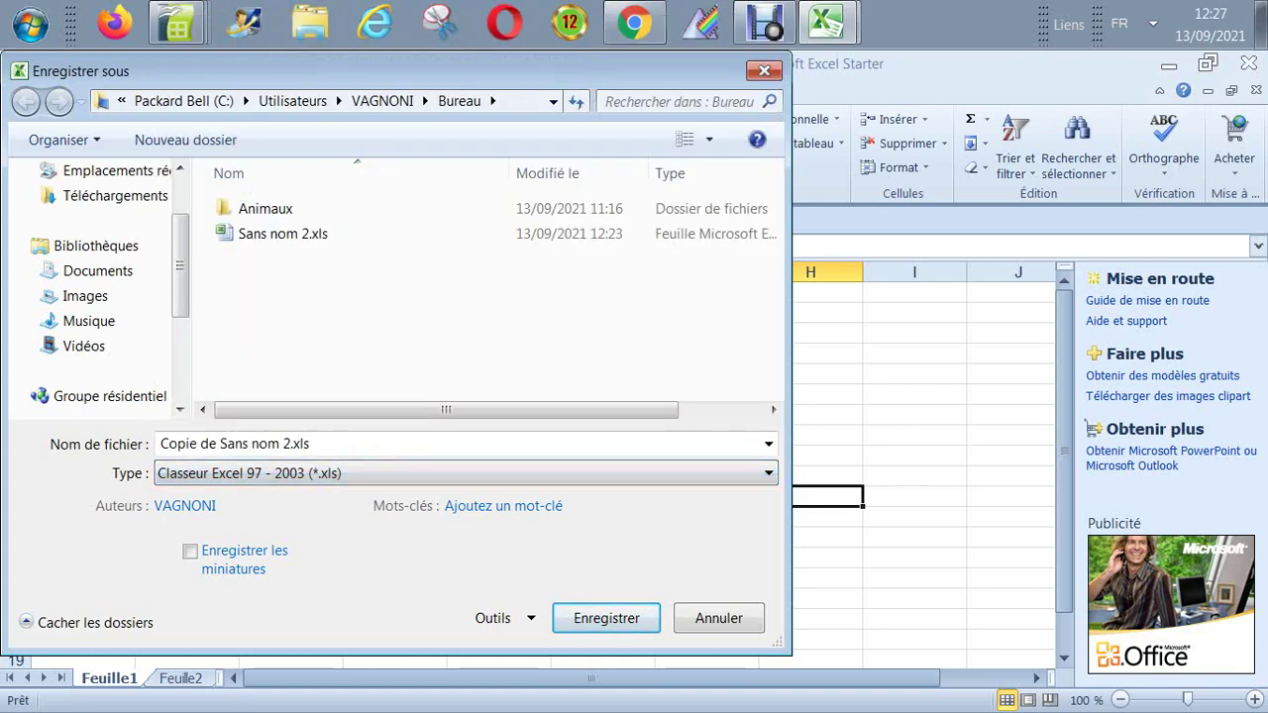
{"action": "key", "text": "Return"}
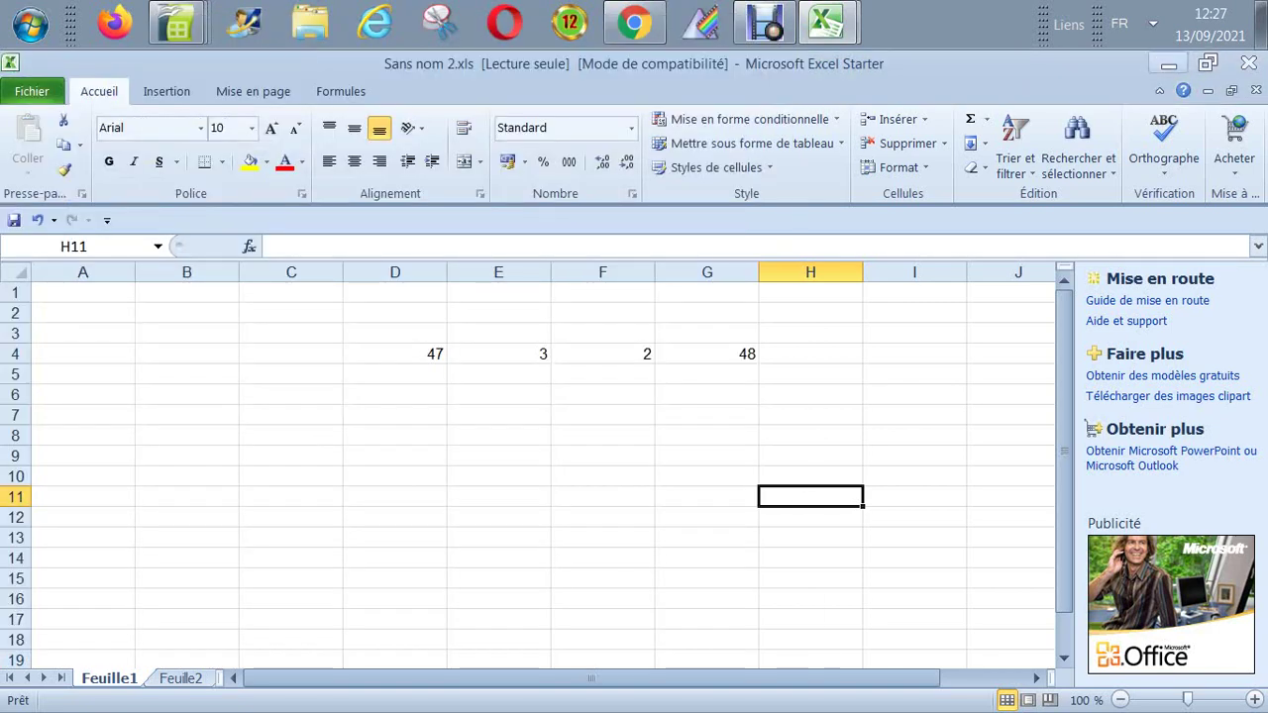
Step: Minimize the Excel window and the front Calc windows to reveal Classeur2.ods, and select its cell F7
{"action": "left_click", "coordinate": [1168, 64]}
{"action": "left_click", "coordinate": [1171, 62]}
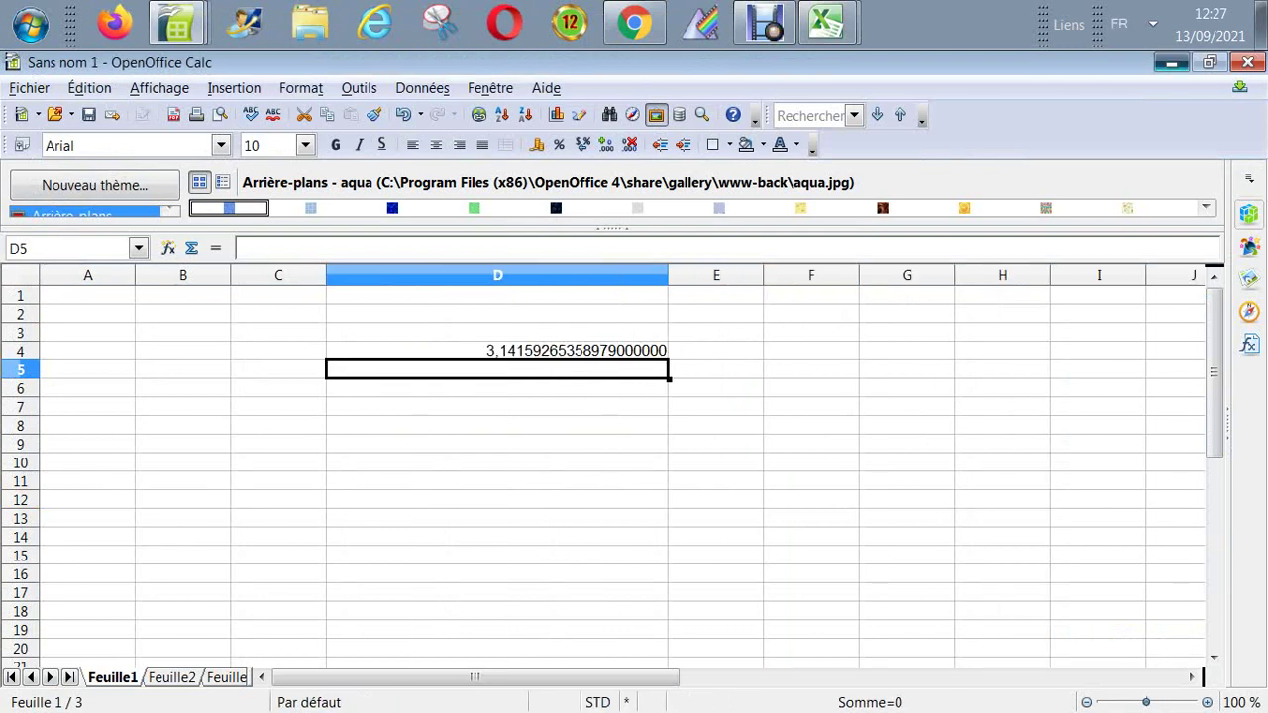
{"action": "left_click", "coordinate": [1171, 62]}
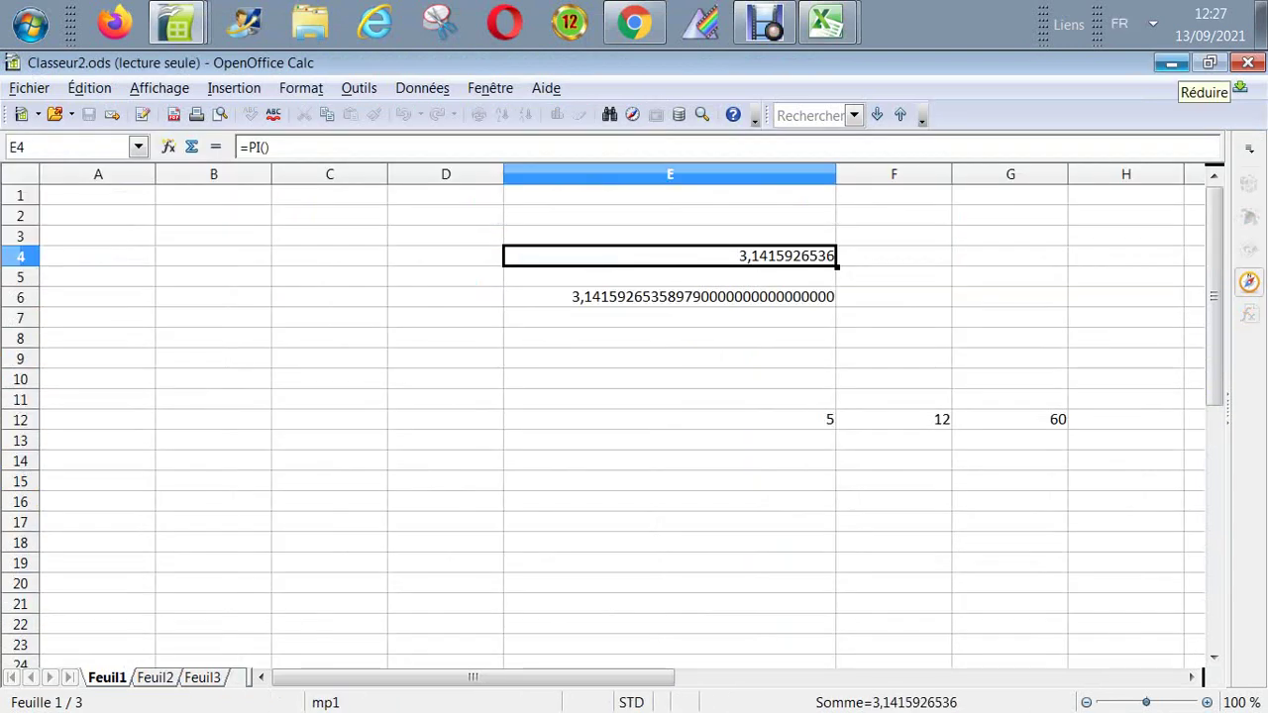
{"action": "left_click", "coordinate": [1171, 62]}
{"action": "right_click", "coordinate": [917, 16]}
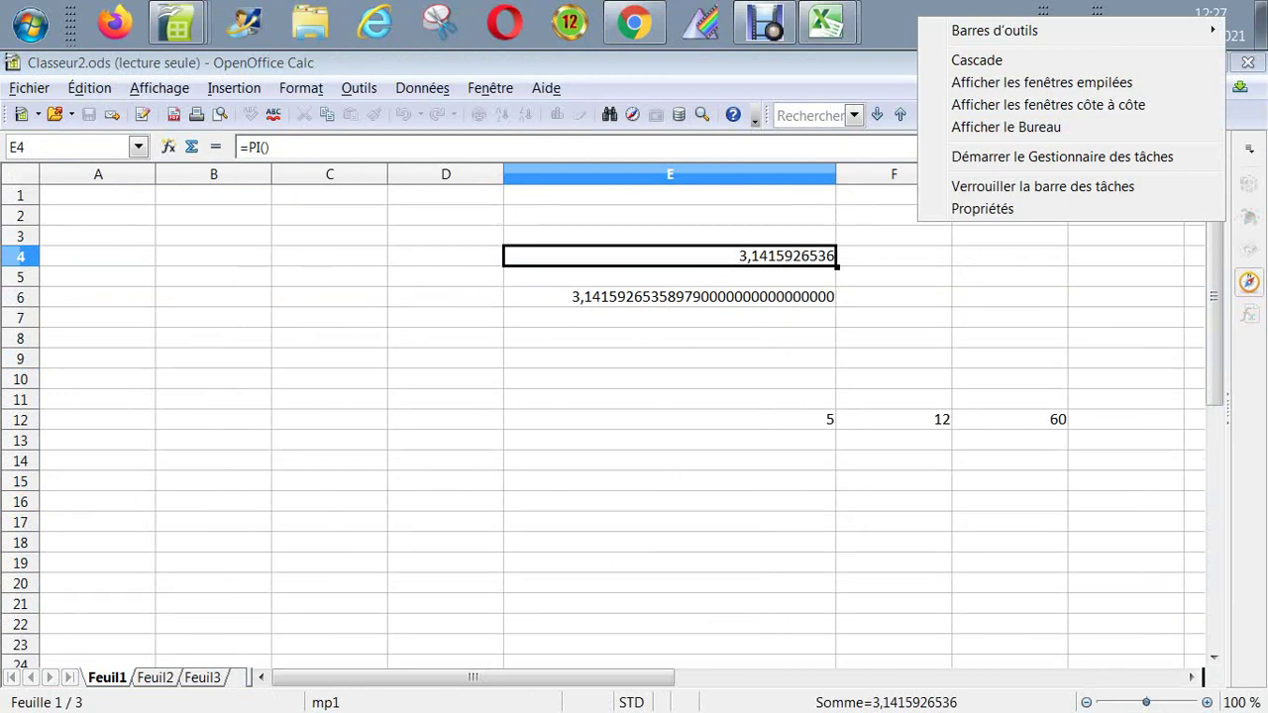
{"action": "left_click", "coordinate": [893, 317]}
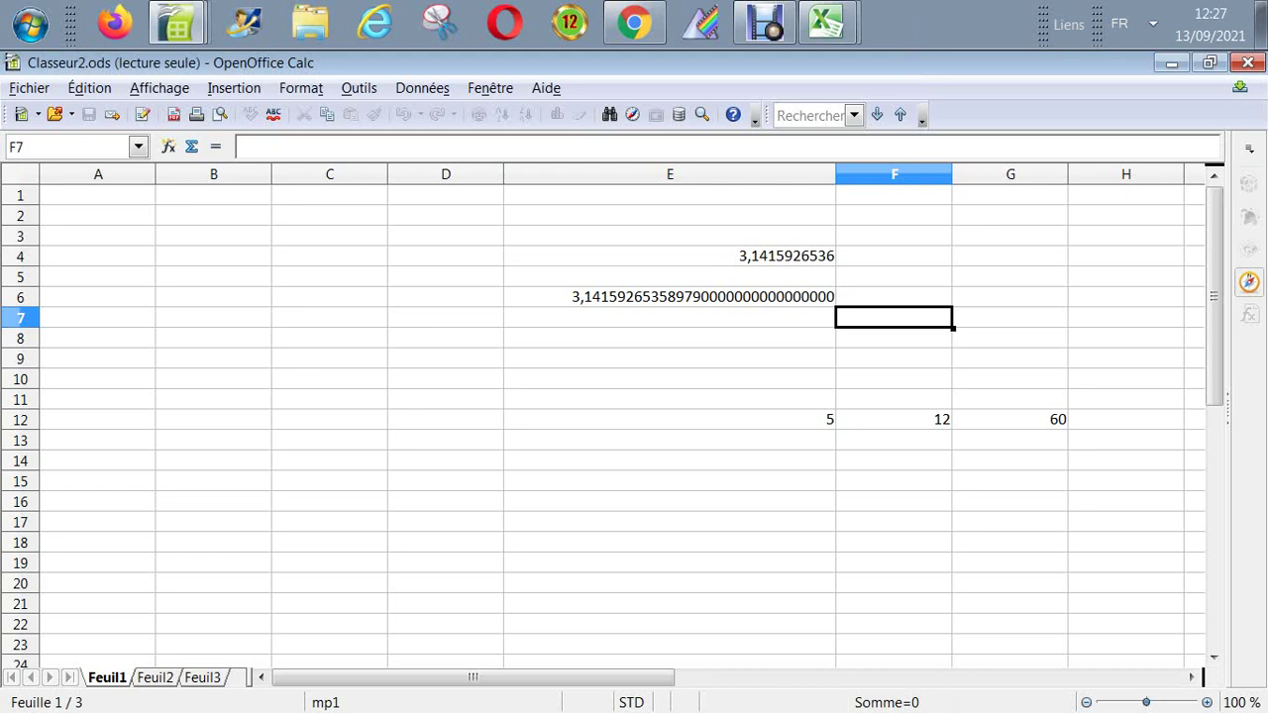